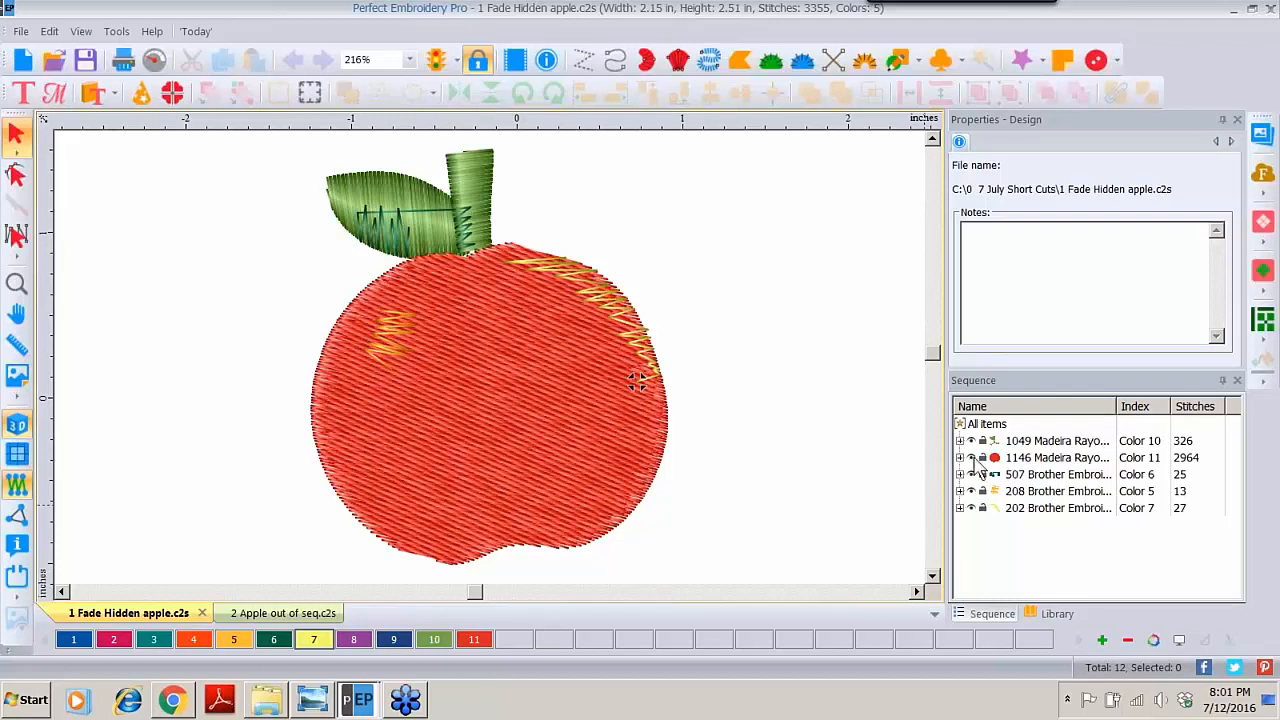
# Step: Hide the red 1146 Madeira Rayon color in the sequence and turn on Fade Hidden
pyautogui.click(972, 461)
pyautogui.click(971, 458)
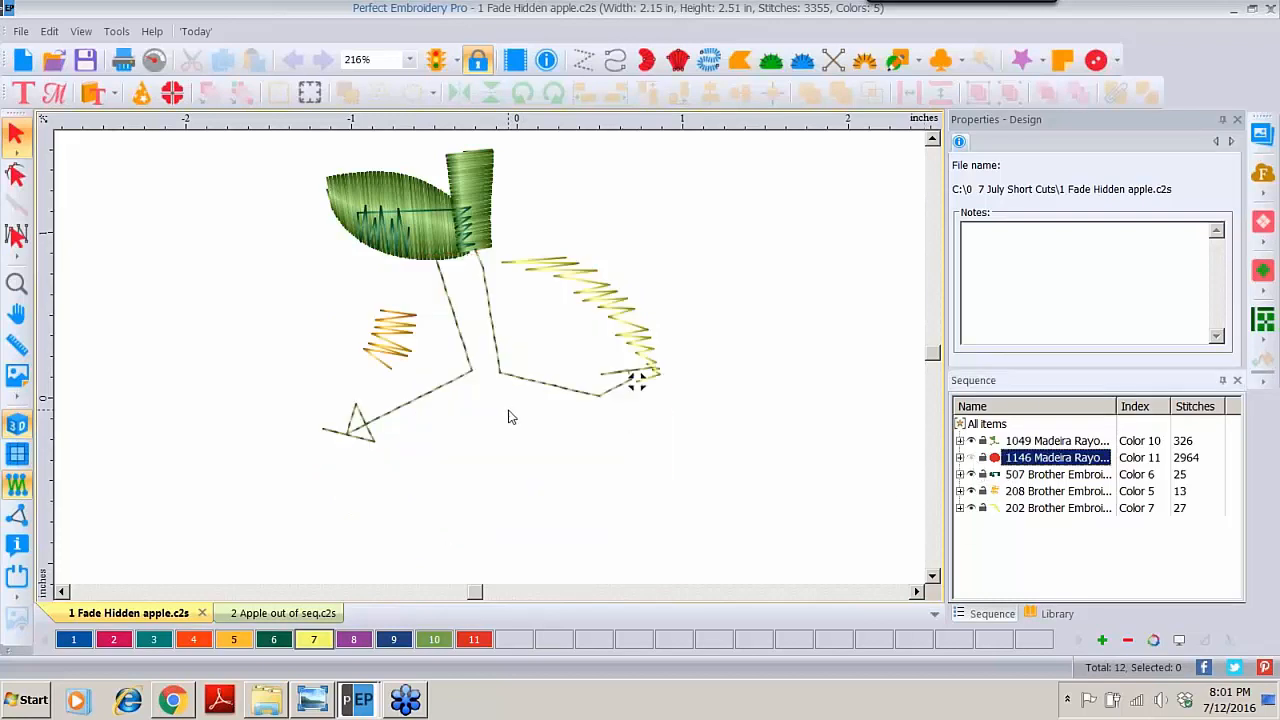
pyautogui.rightClick(1036, 462)
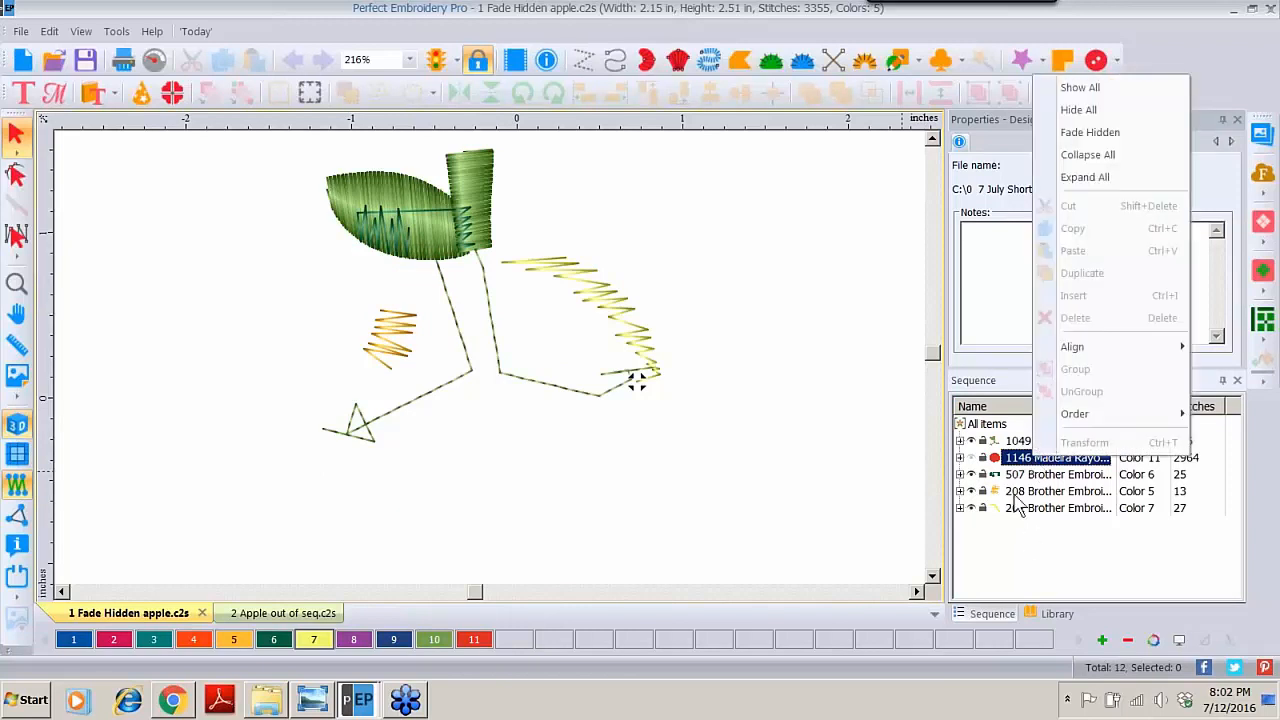
pyautogui.click(1093, 137)
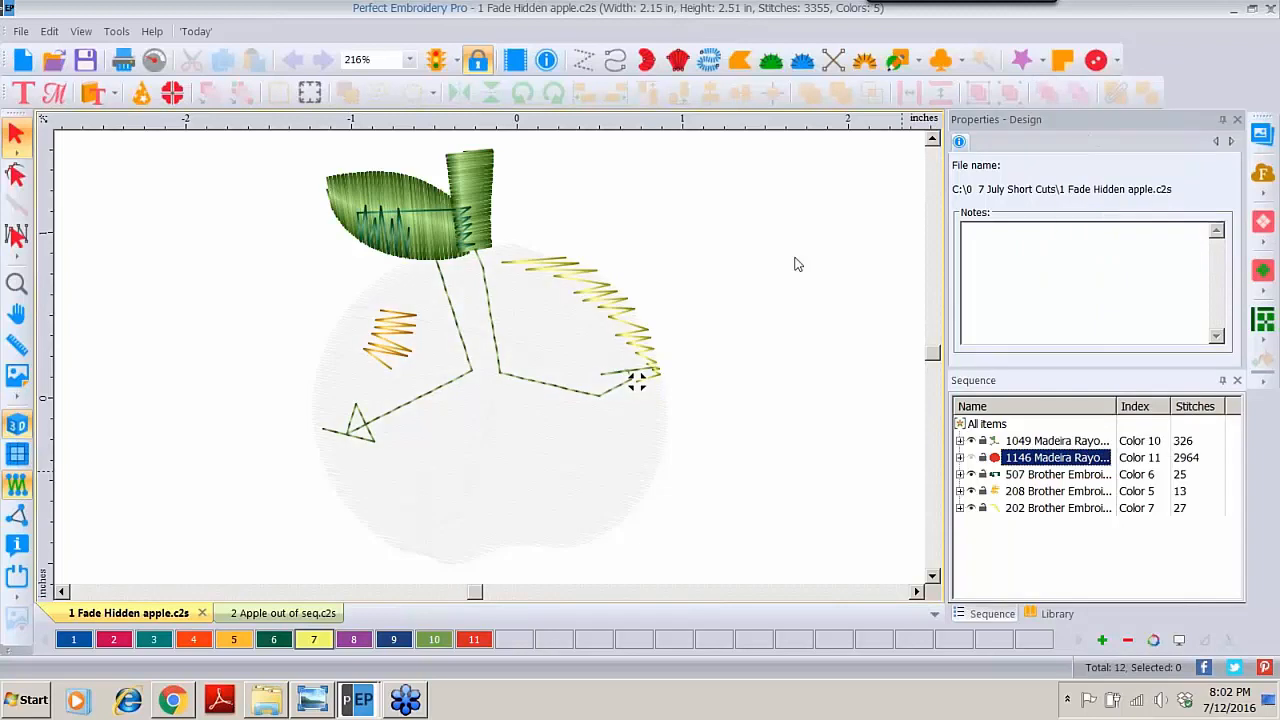
# Step: Set the workspace background color to a medium gray
pyautogui.click(1179, 641)
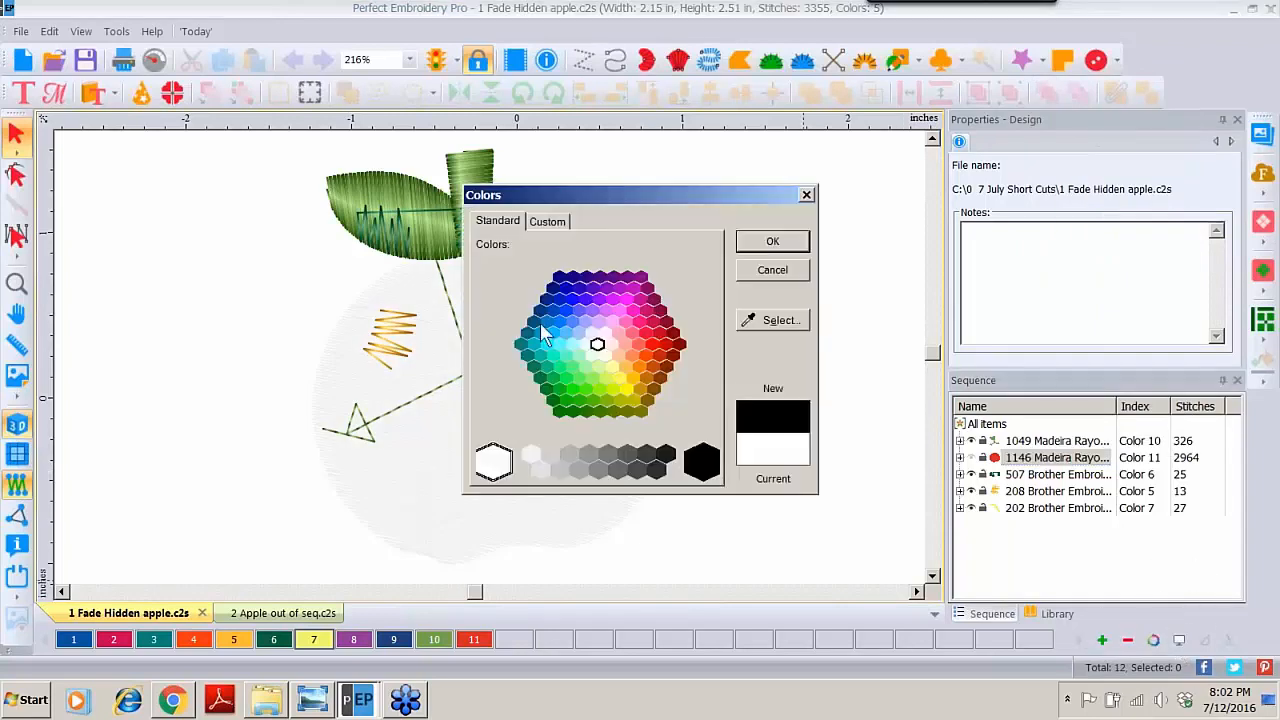
pyautogui.click(598, 468)
pyautogui.click(772, 241)
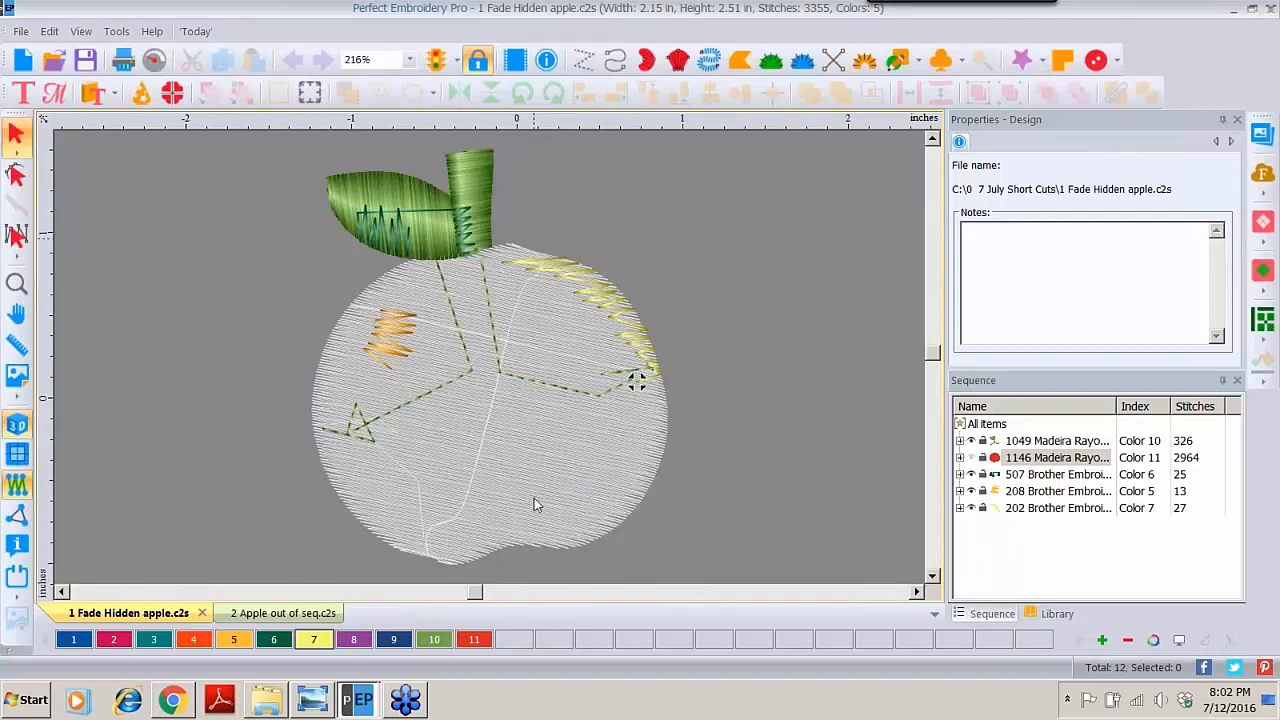
# Step: Show the red 1146 Madeira Rayon color again and set the background color to white
pyautogui.rightClick(1044, 469)
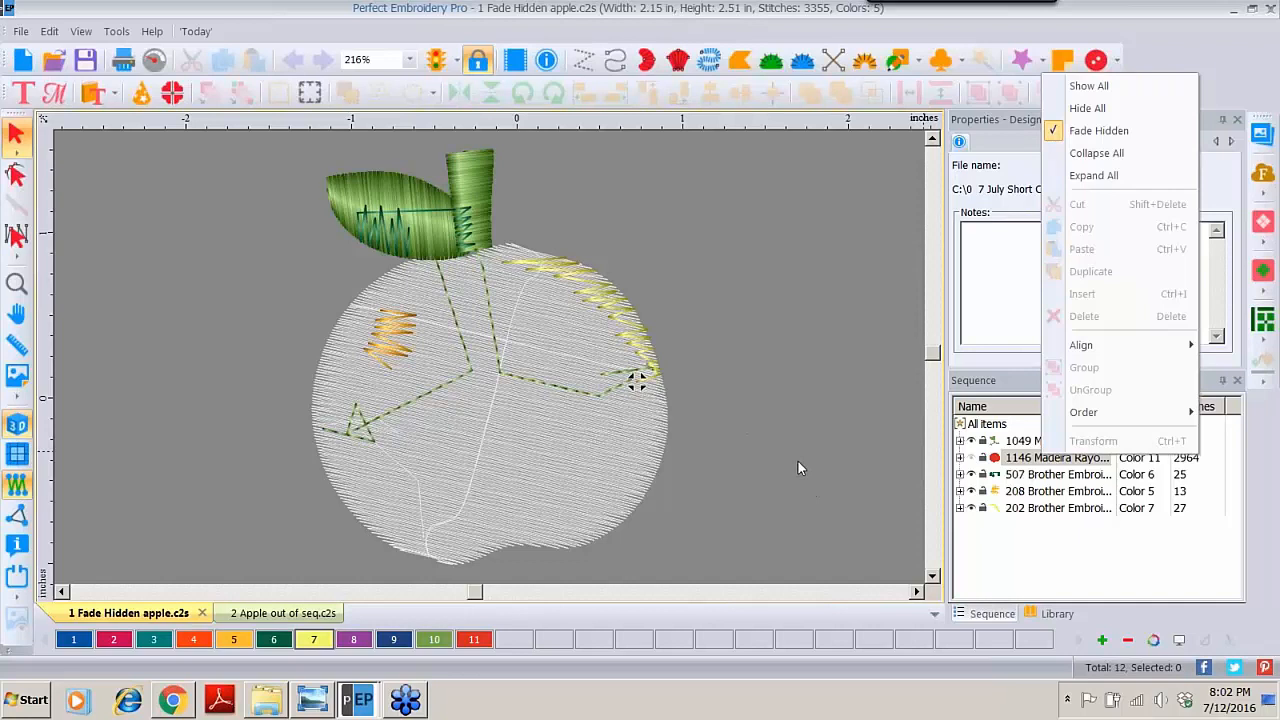
pyautogui.click(977, 460)
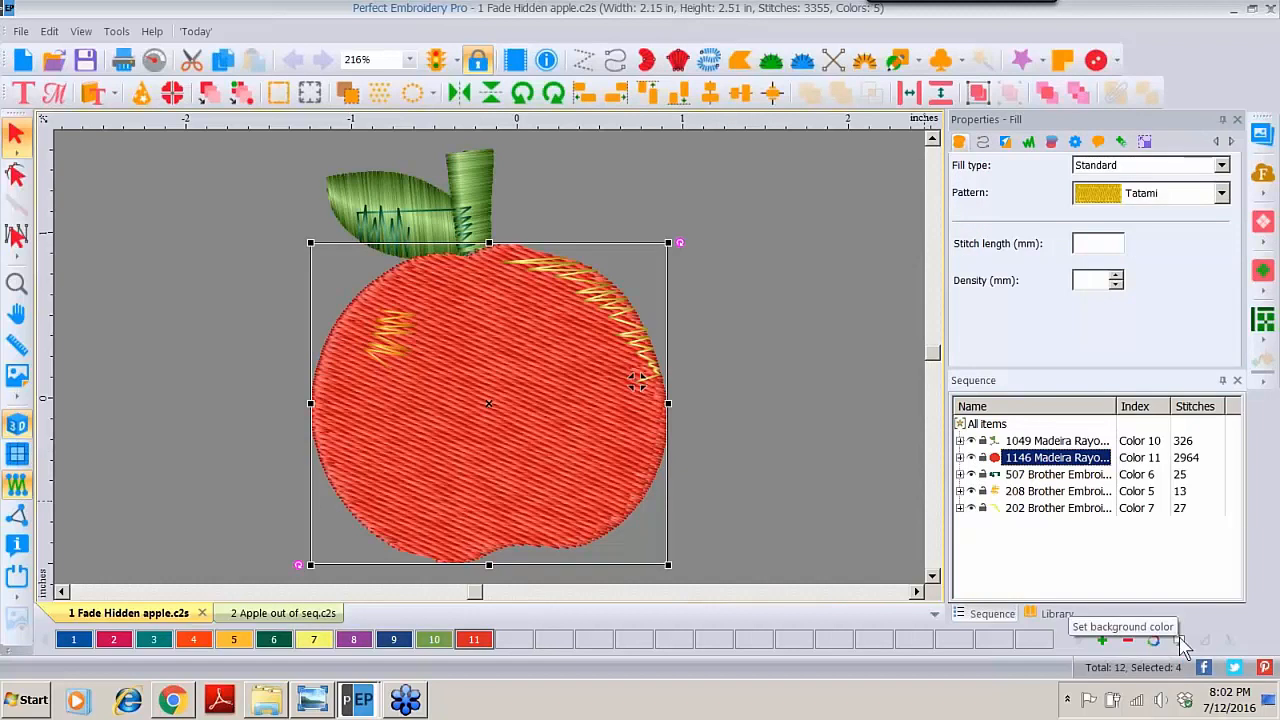
pyautogui.click(1179, 640)
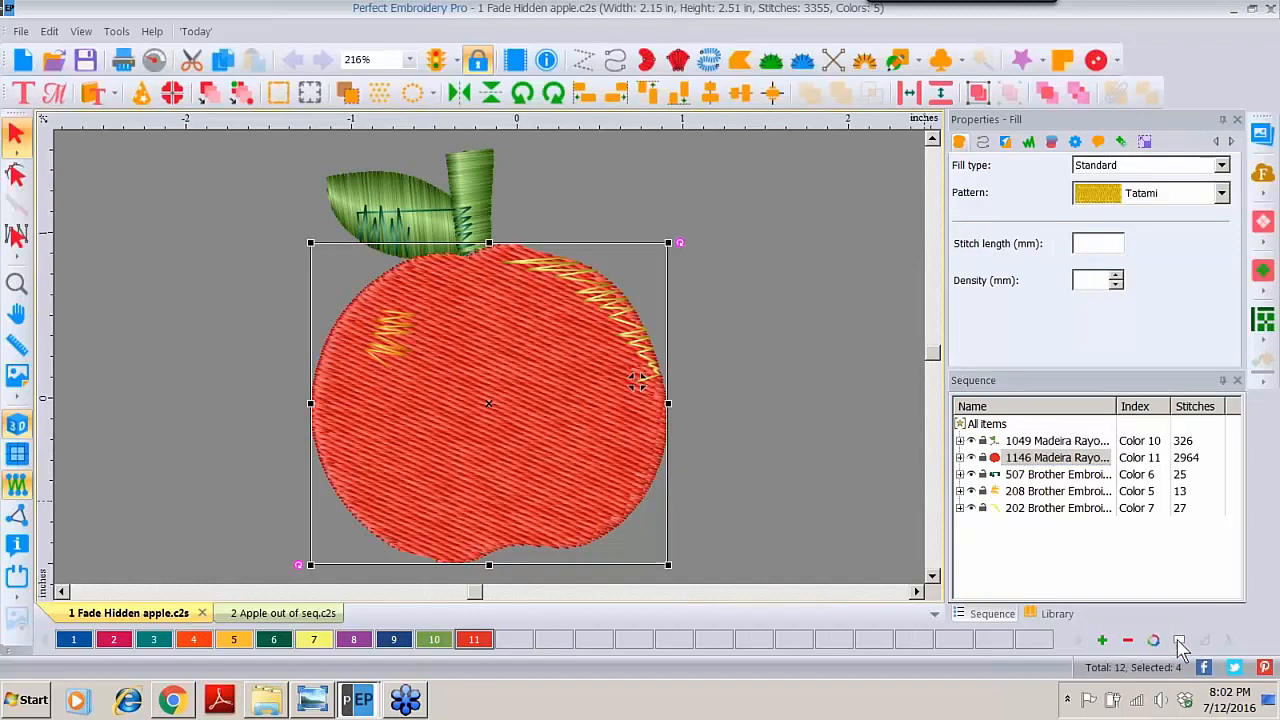
pyautogui.click(494, 462)
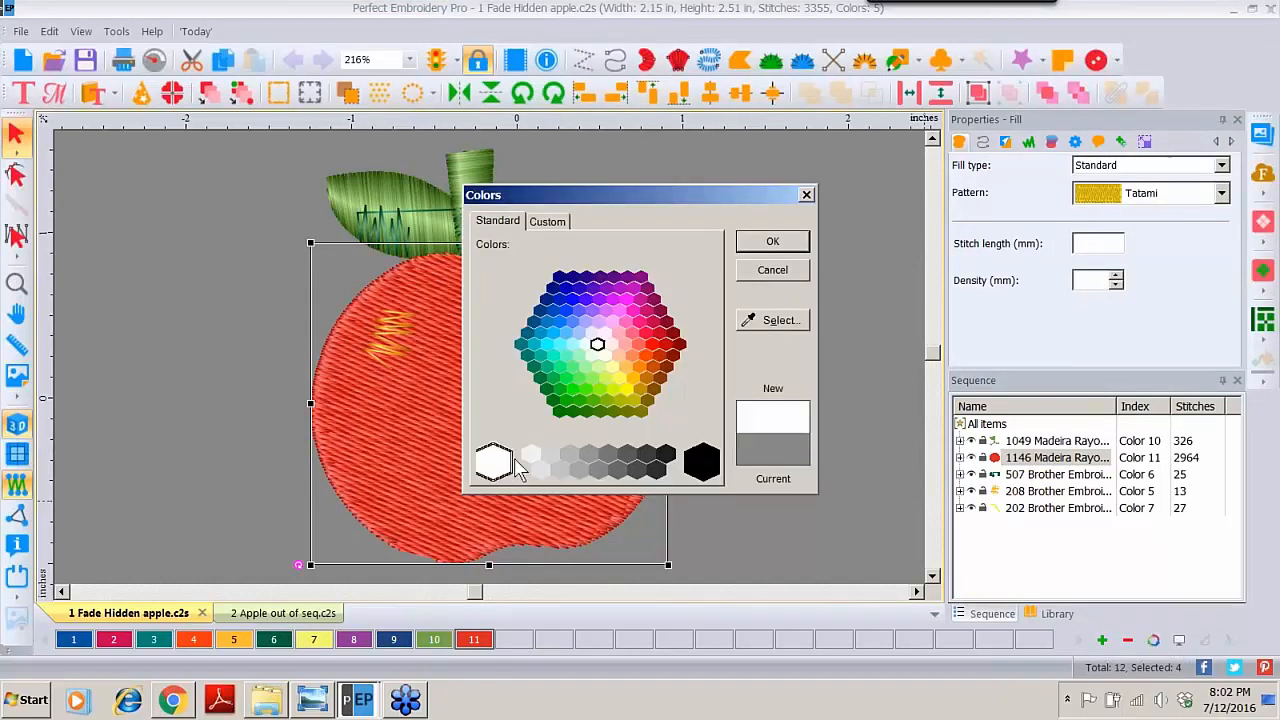
pyautogui.click(770, 243)
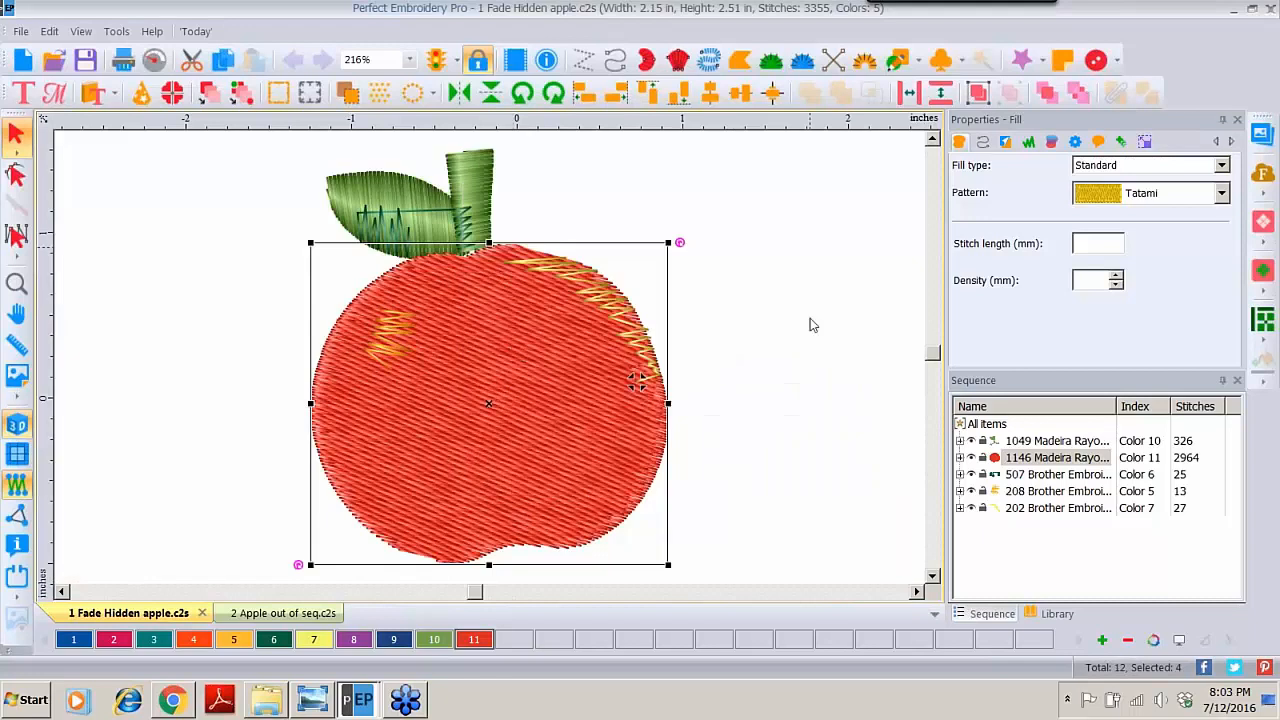
pyautogui.click(817, 496)
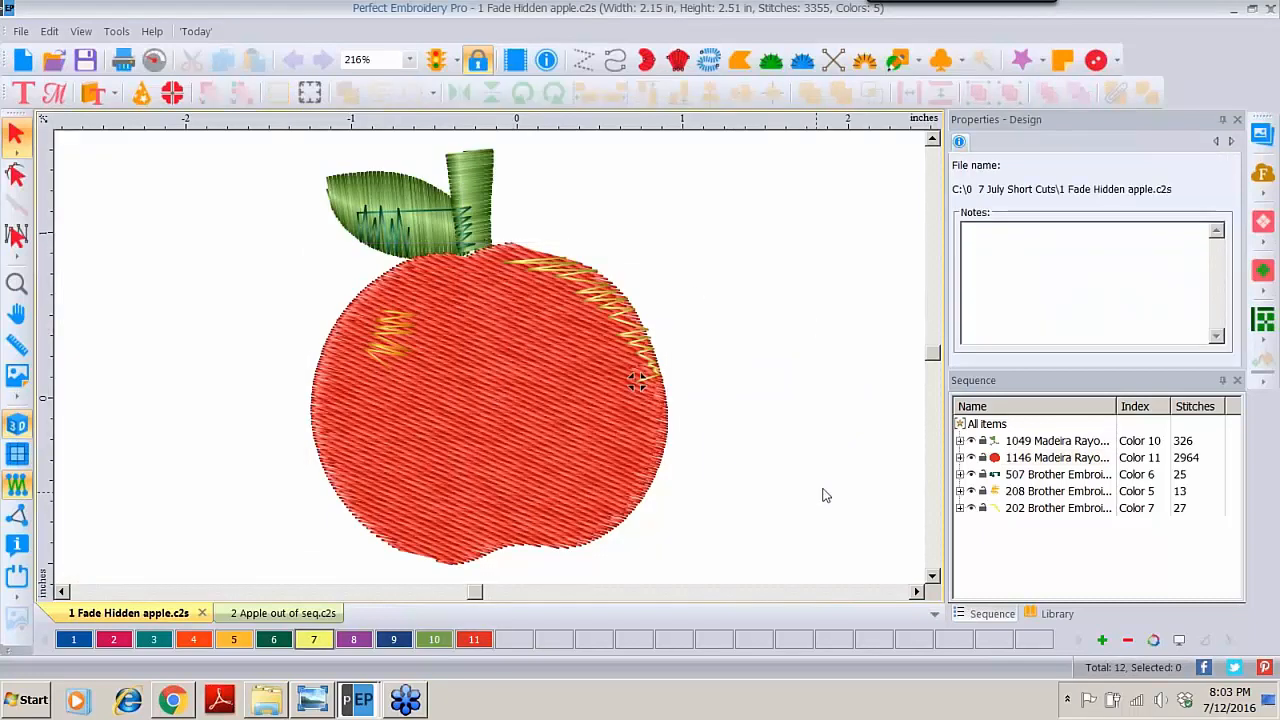
# Step: Delete the 507, 208 and 202 Brother thread colors from the sequence
pyautogui.click(1010, 476)
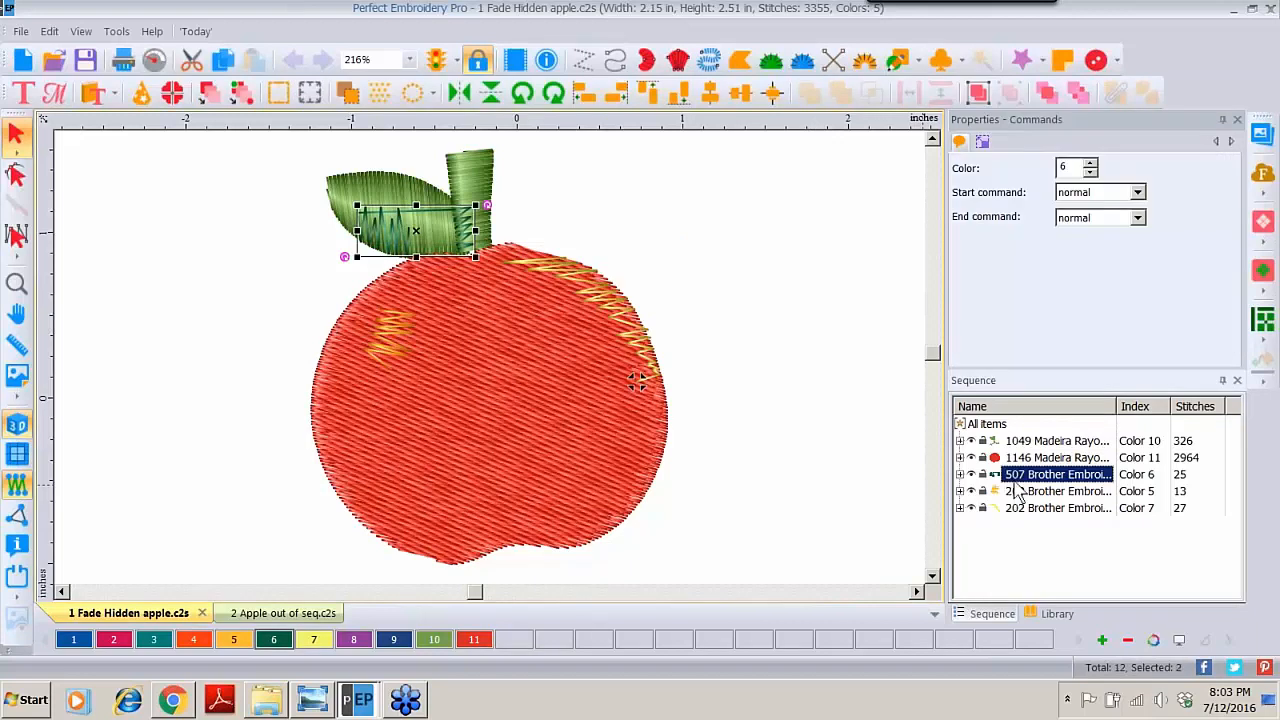
pyautogui.keyDown('ctrl'); pyautogui.click(1016, 509); pyautogui.keyUp('ctrl')
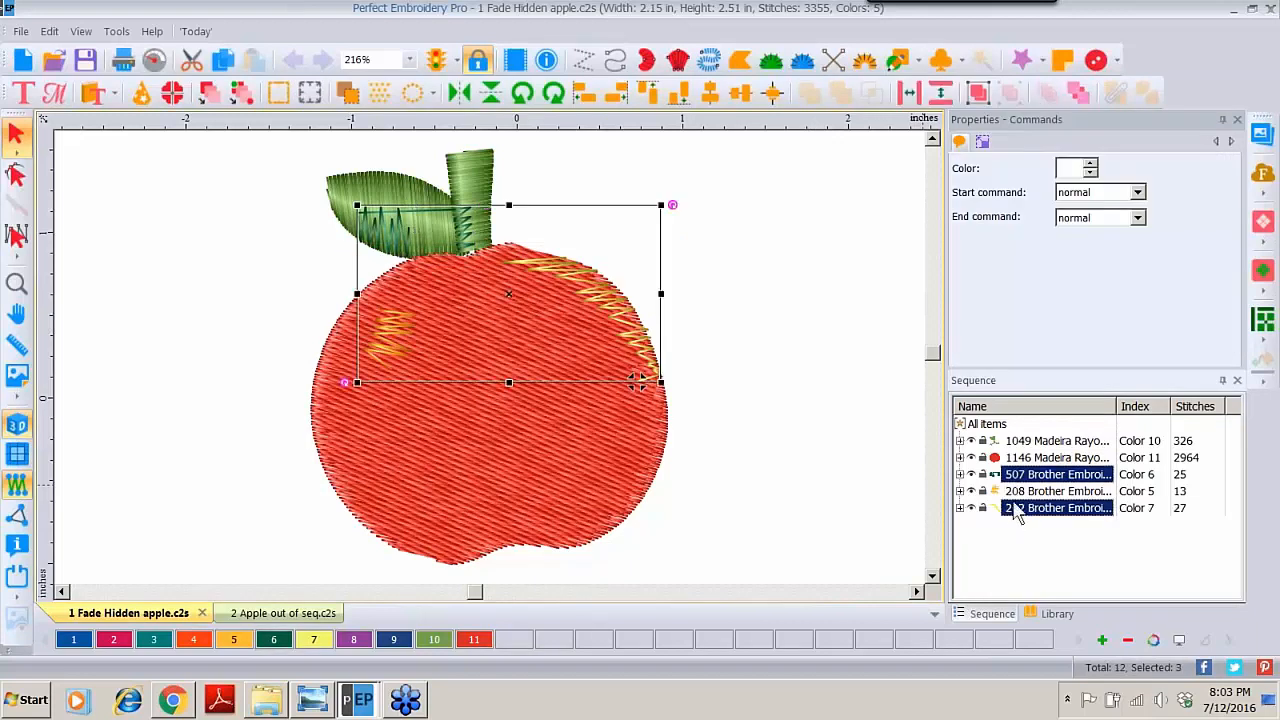
pyautogui.keyDown('ctrl'); pyautogui.click(1018, 492); pyautogui.keyUp('ctrl')
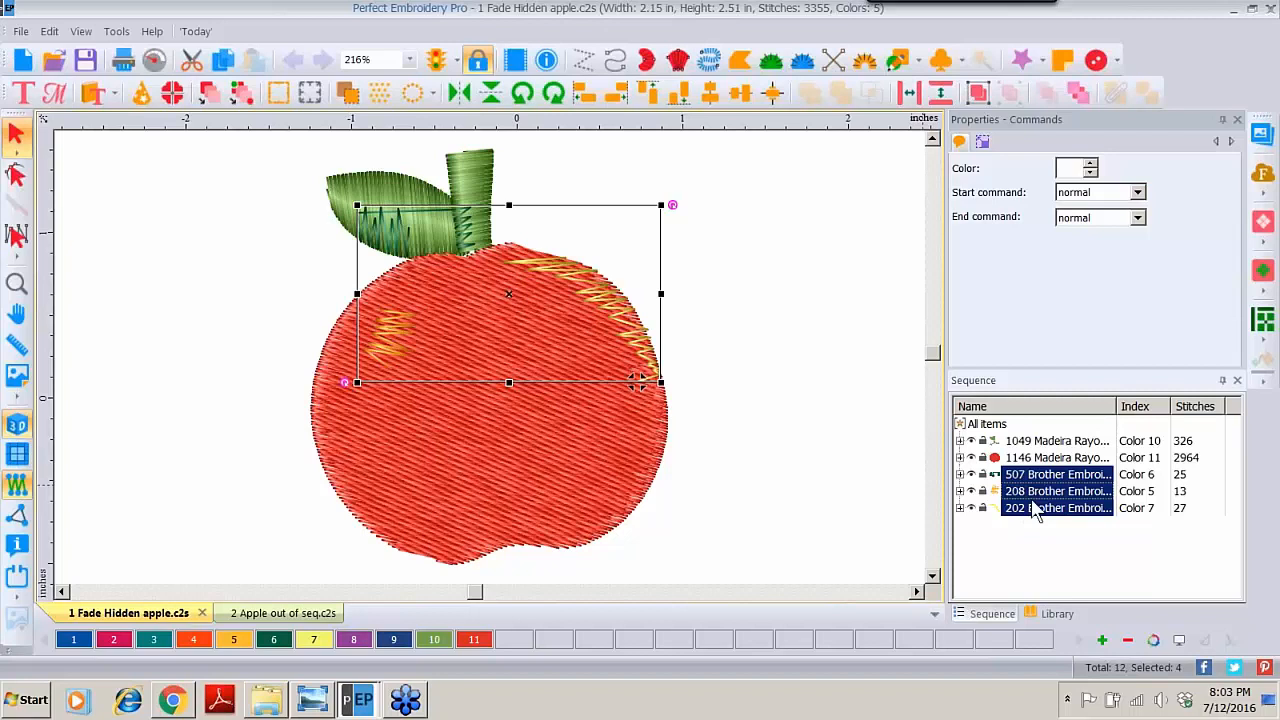
pyautogui.press('Delete')
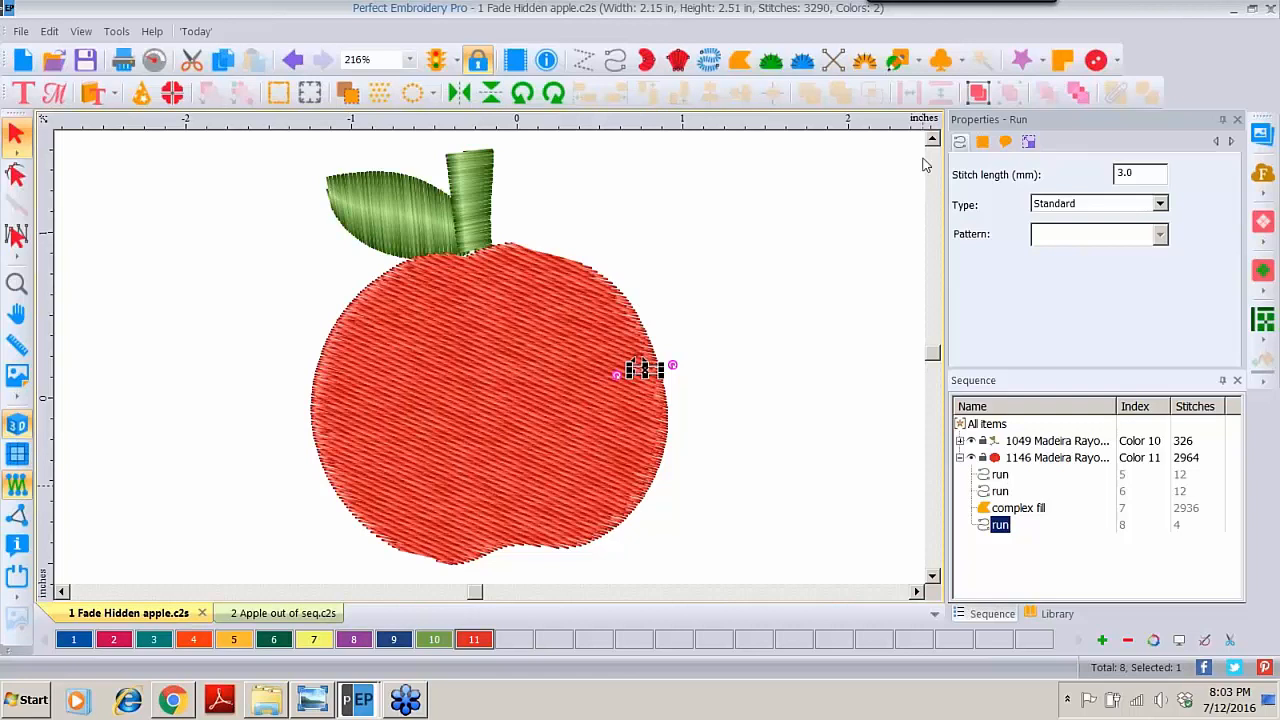
# Step: Insert the Worm symbol at the bottom of the apple, angled so its head overlaps the red fill
pyautogui.click(963, 64)
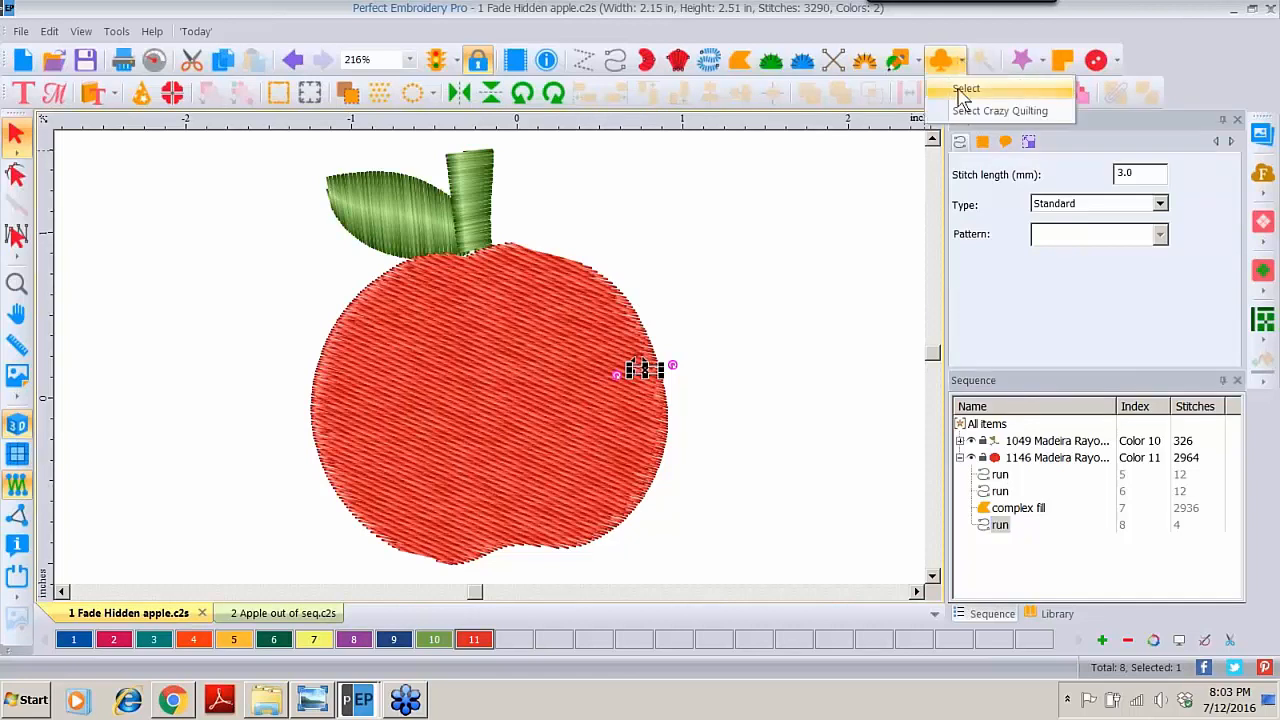
pyautogui.click(963, 90)
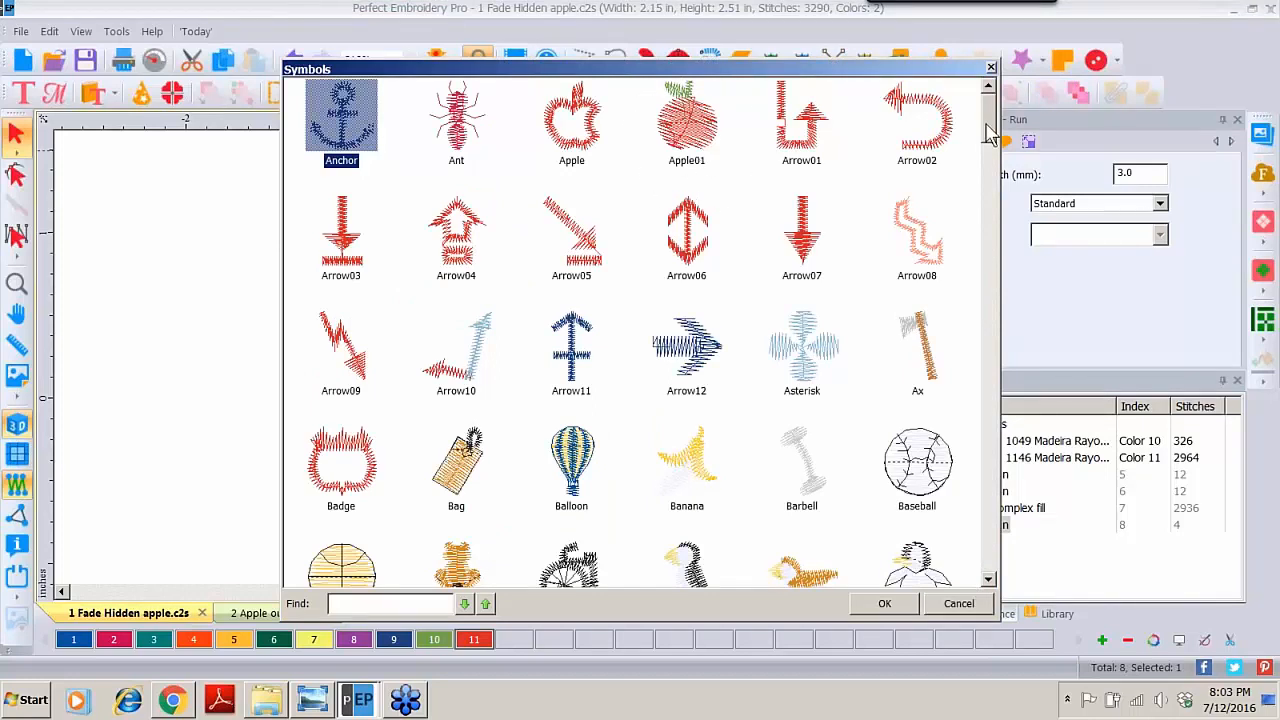
pyautogui.scroll(-1, 988, 141)
pyautogui.moveTo(988, 141); pyautogui.dragTo(993, 520)
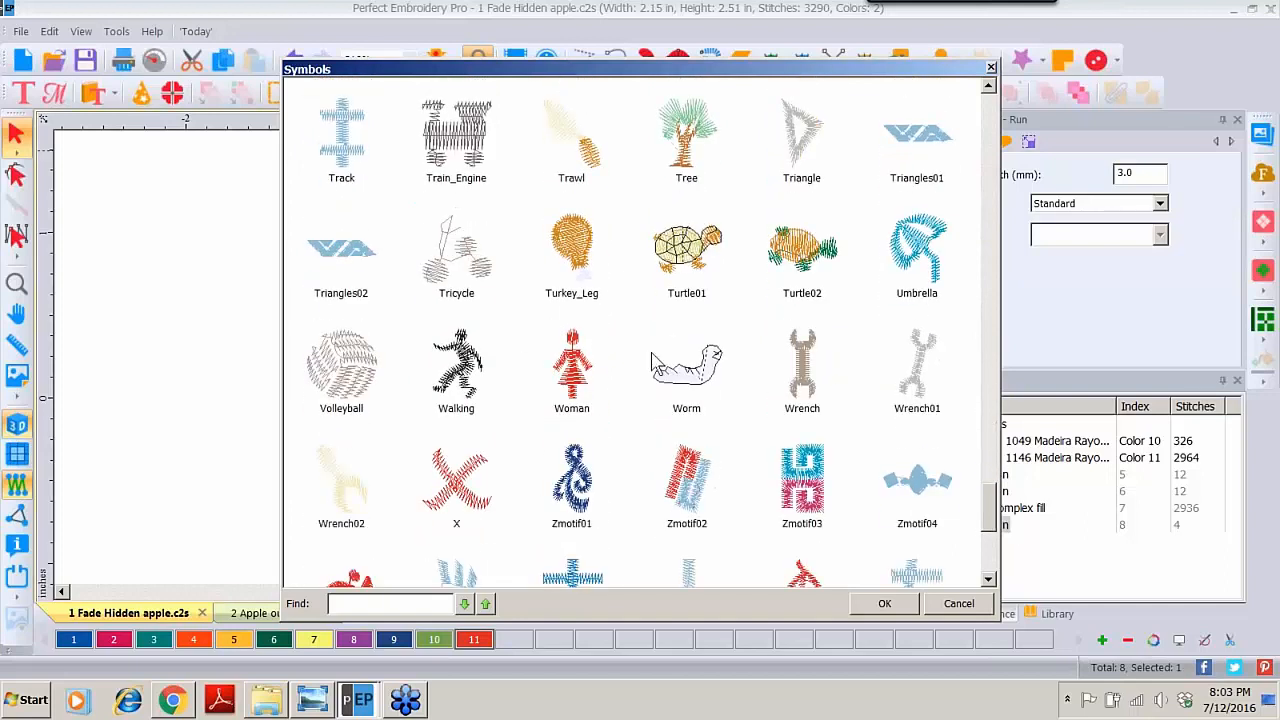
pyautogui.click(704, 378)
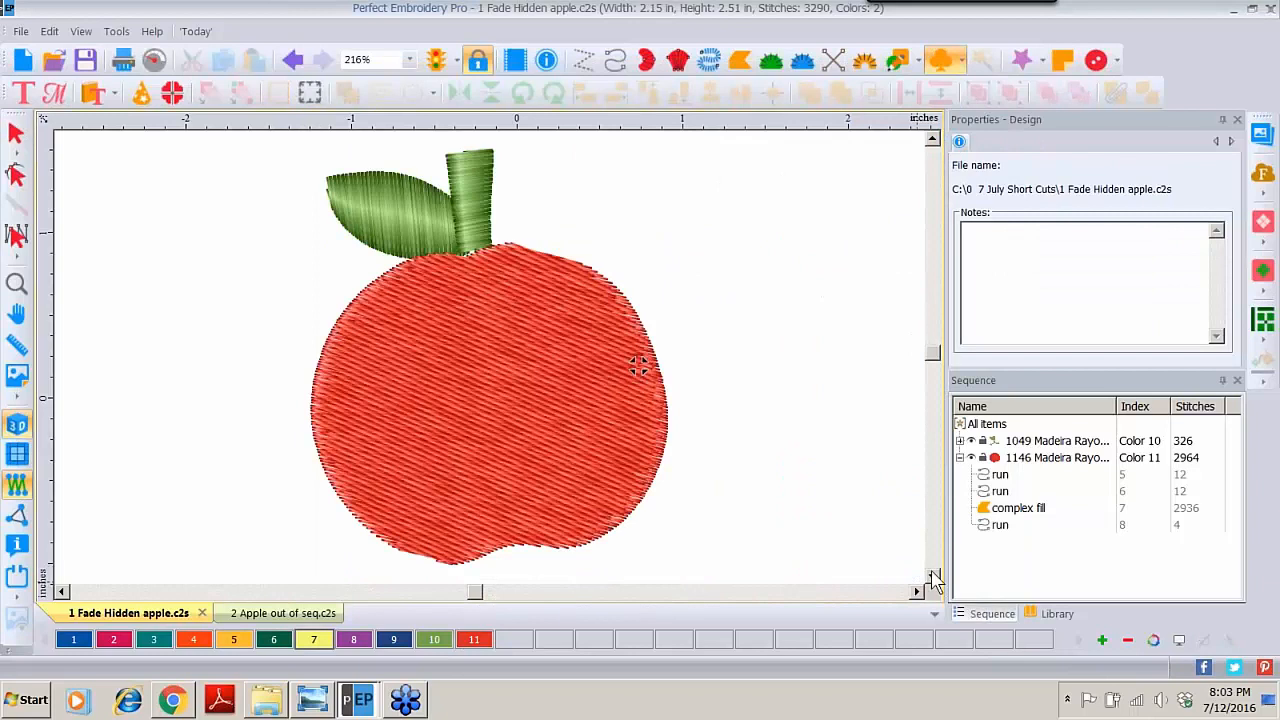
pyautogui.click(932, 576)
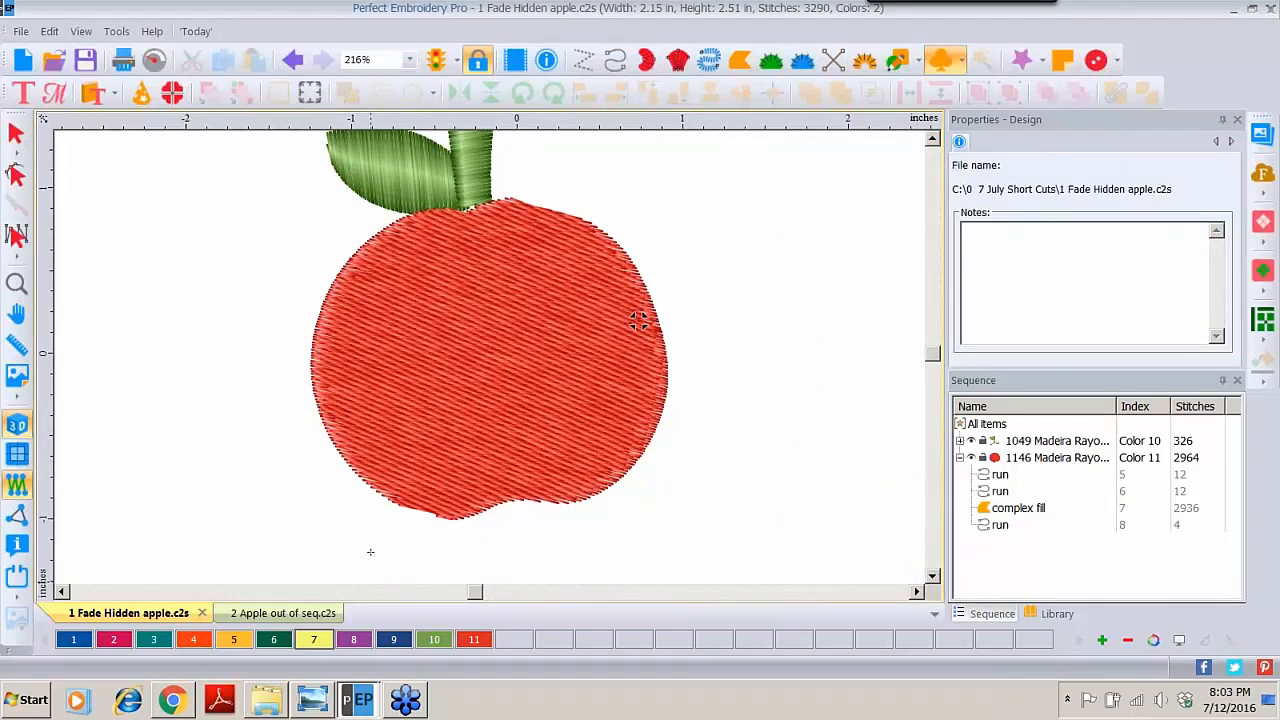
pyautogui.moveTo(368, 551); pyautogui.dragTo(525, 490)
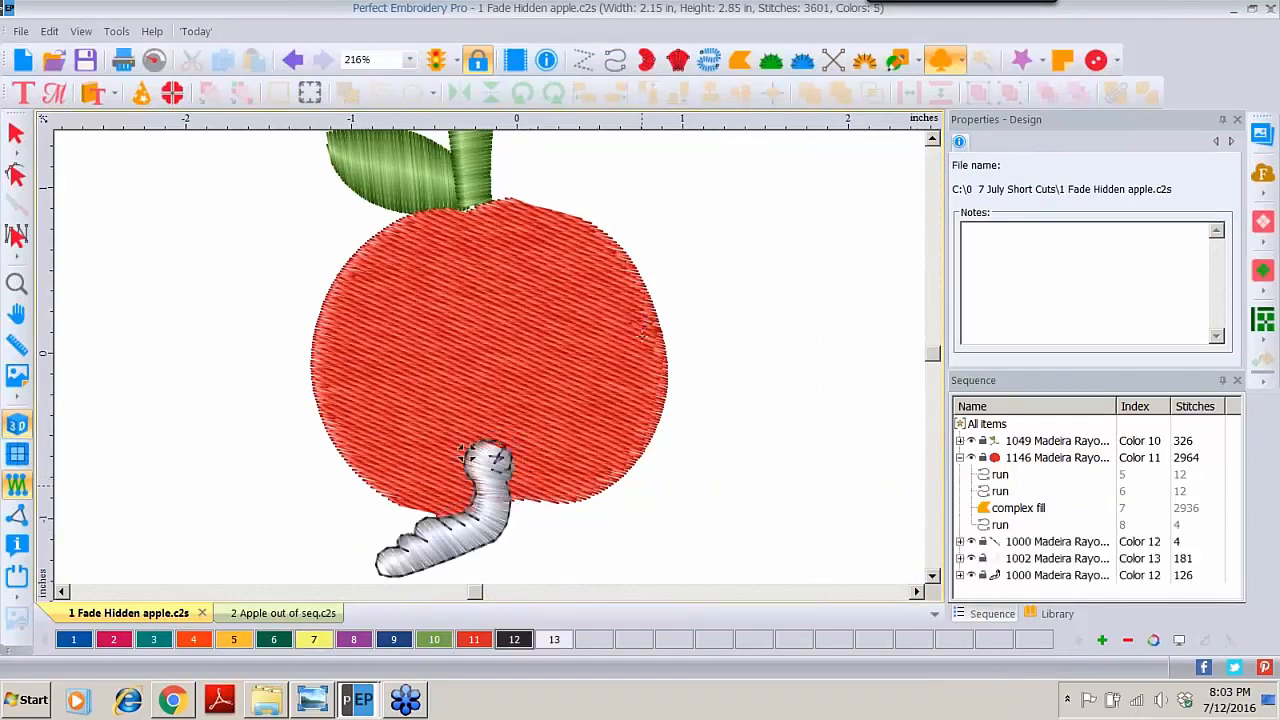
# Step: View the design at 200% and 100%, and set a custom zoom of 150%
pyautogui.click(409, 60)
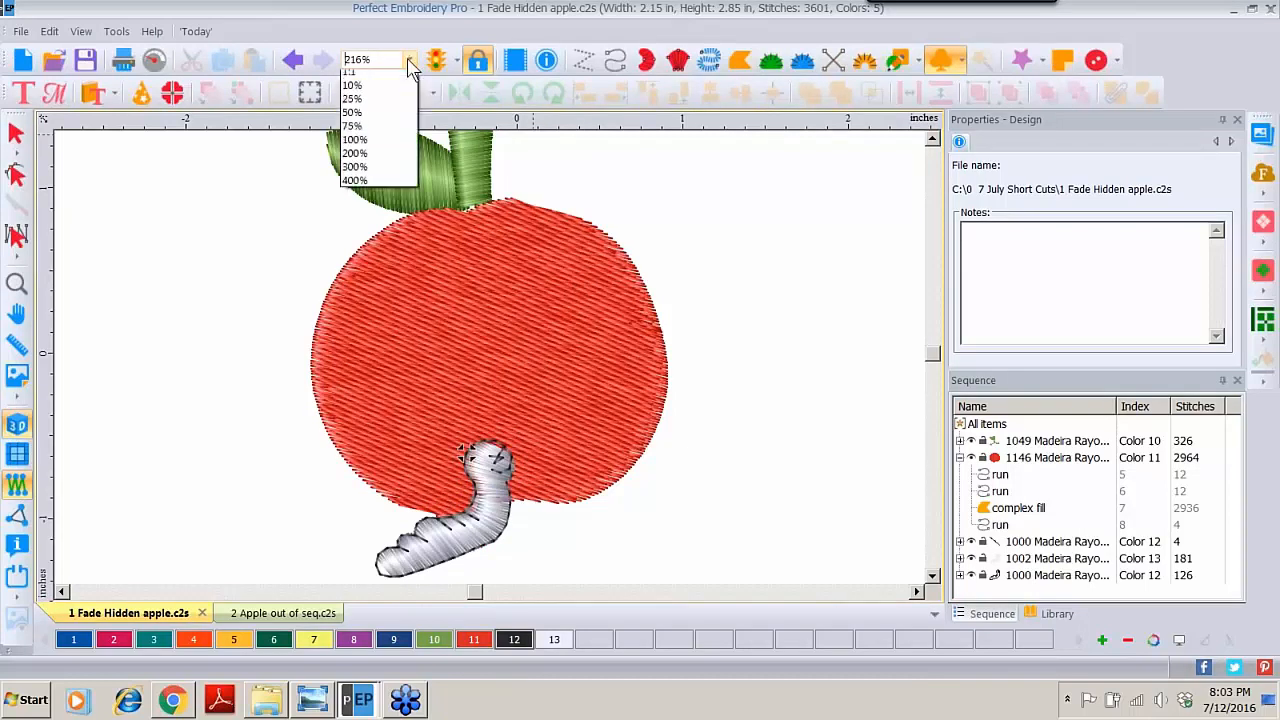
pyautogui.click(400, 216)
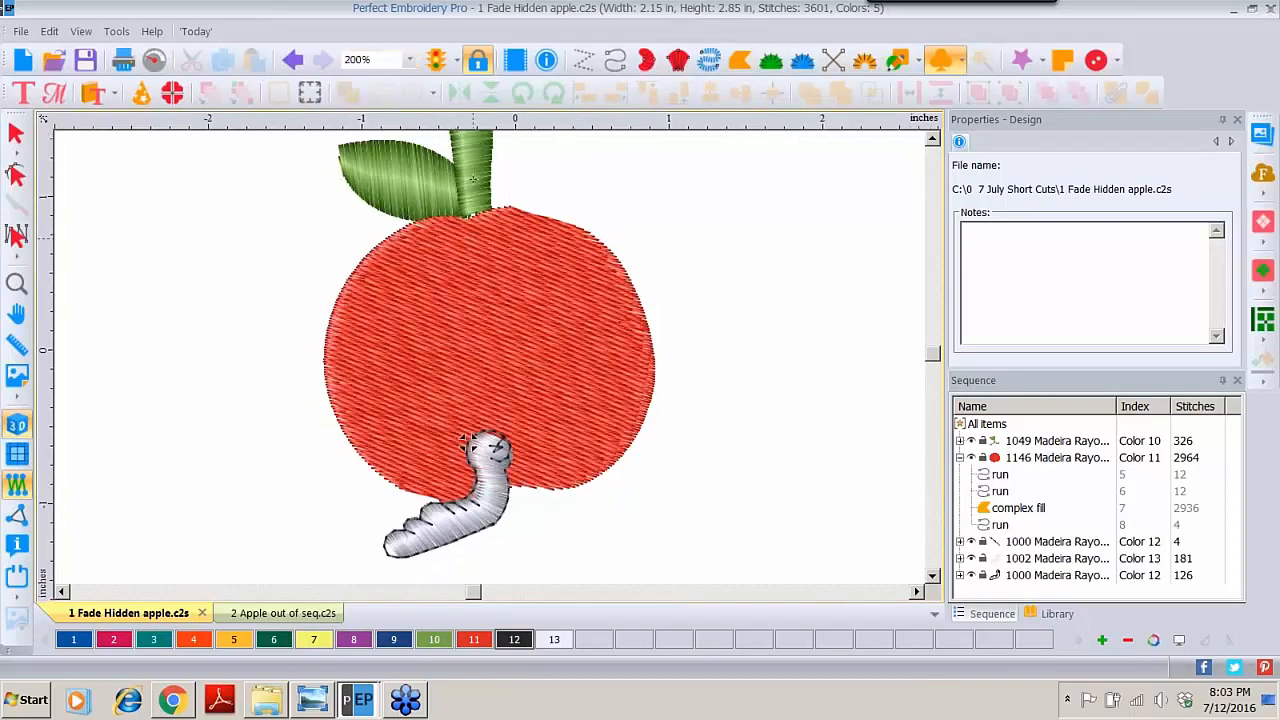
pyautogui.click(410, 60)
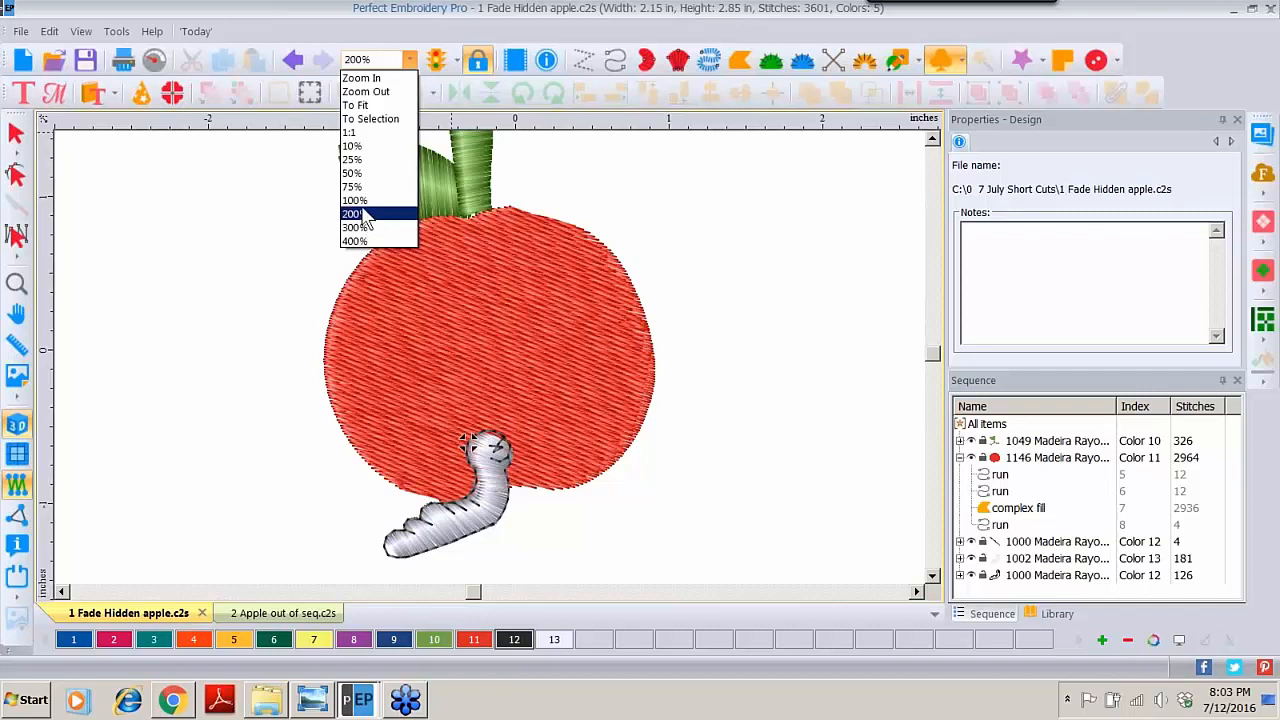
pyautogui.click(357, 200)
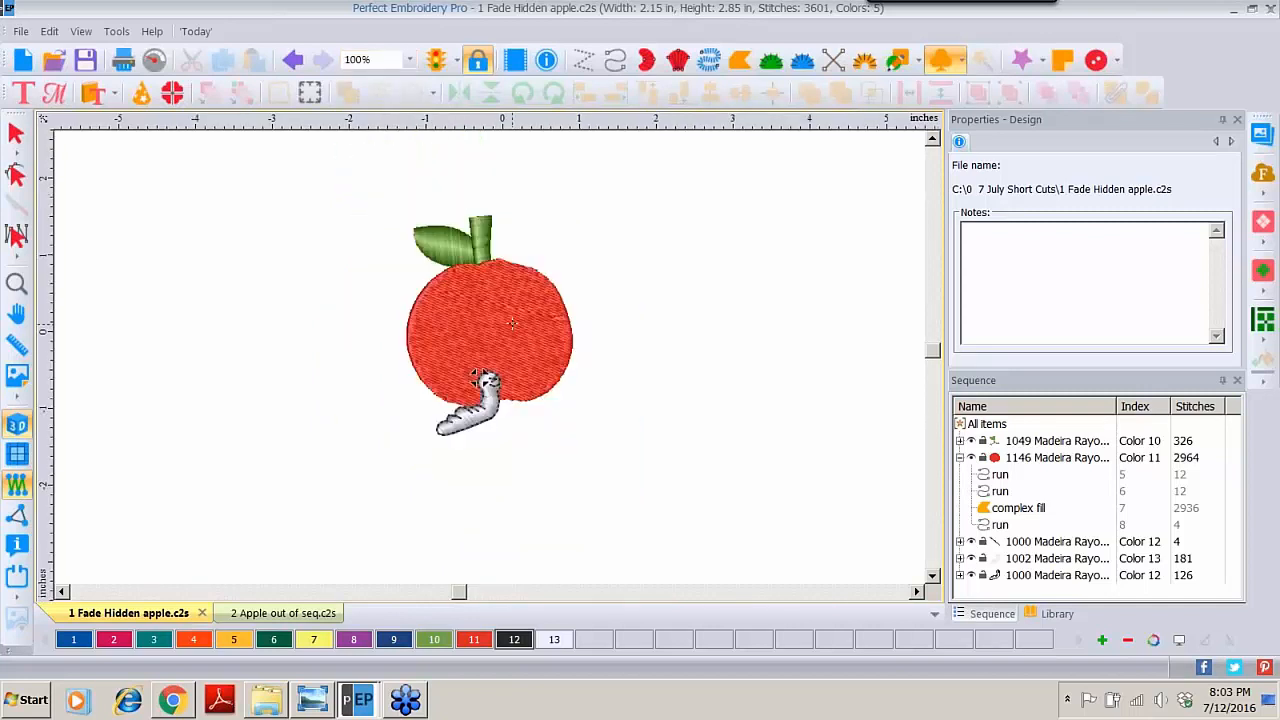
pyautogui.moveTo(386, 61); pyautogui.dragTo(332, 66)
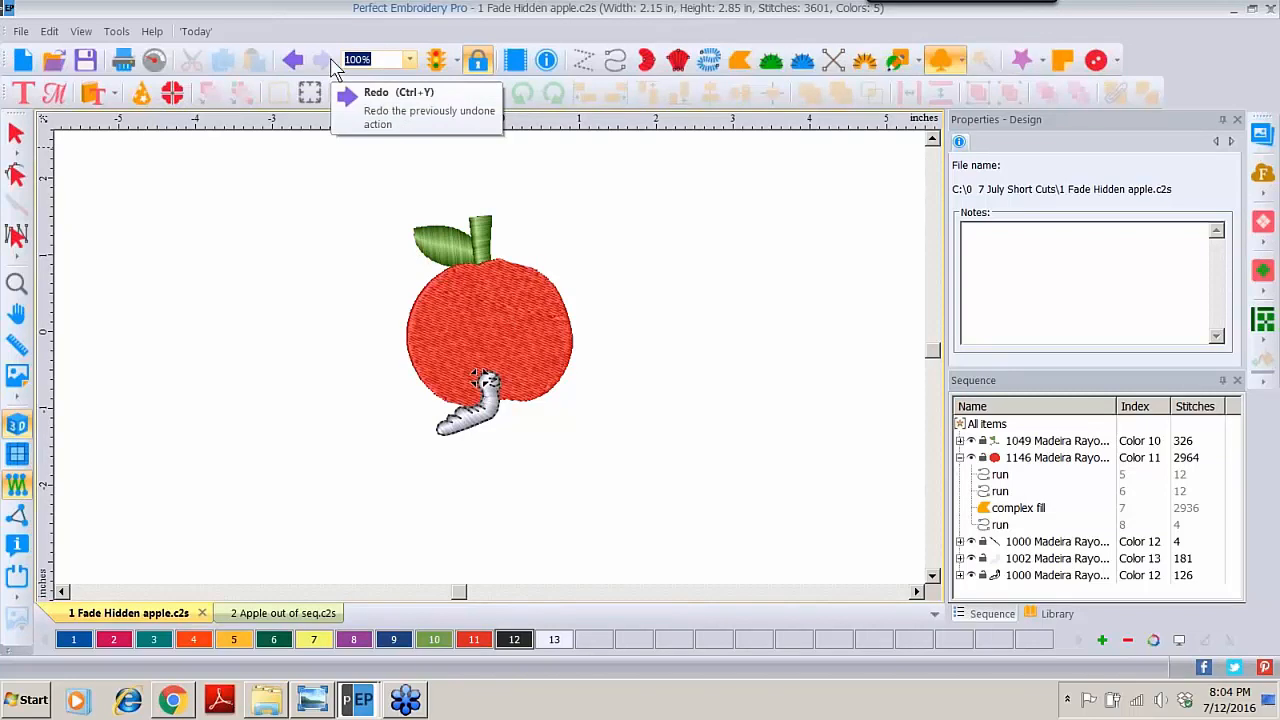
pyautogui.write('150')
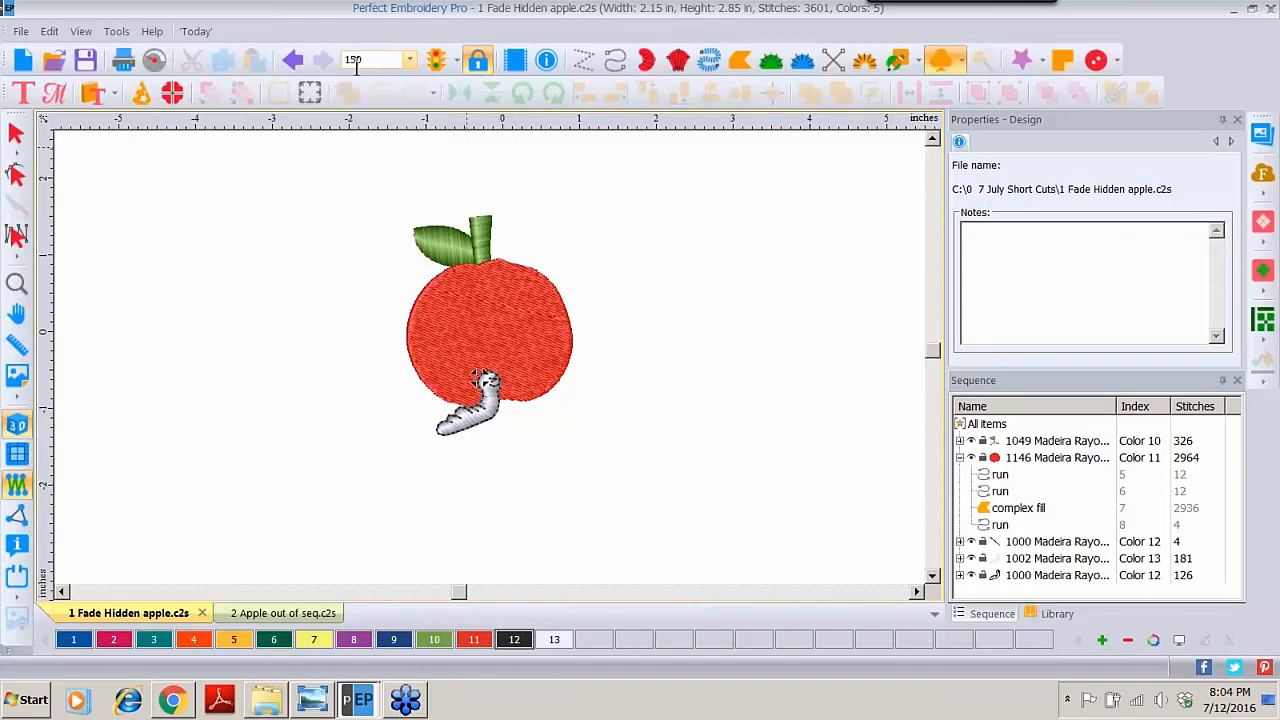
pyautogui.press('Return')
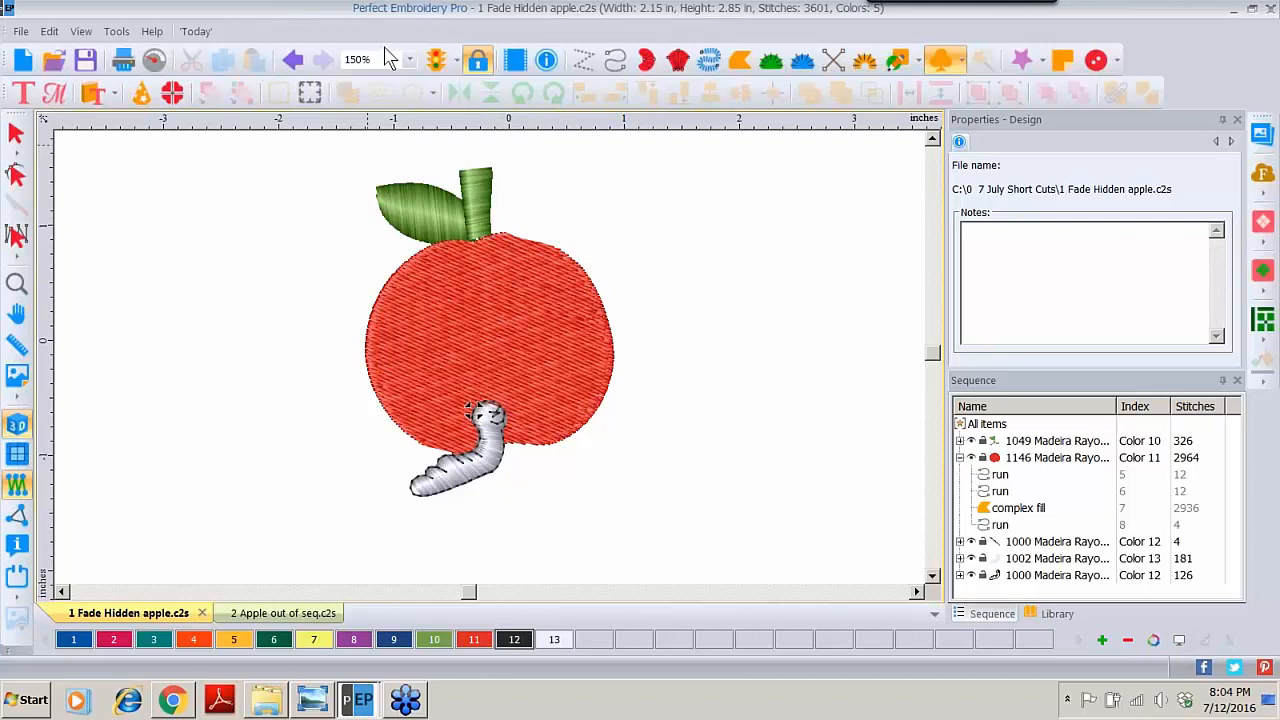
# Step: Hide the red apple color to check the faded view beneath the worm, and show it again
pyautogui.click(971, 458)
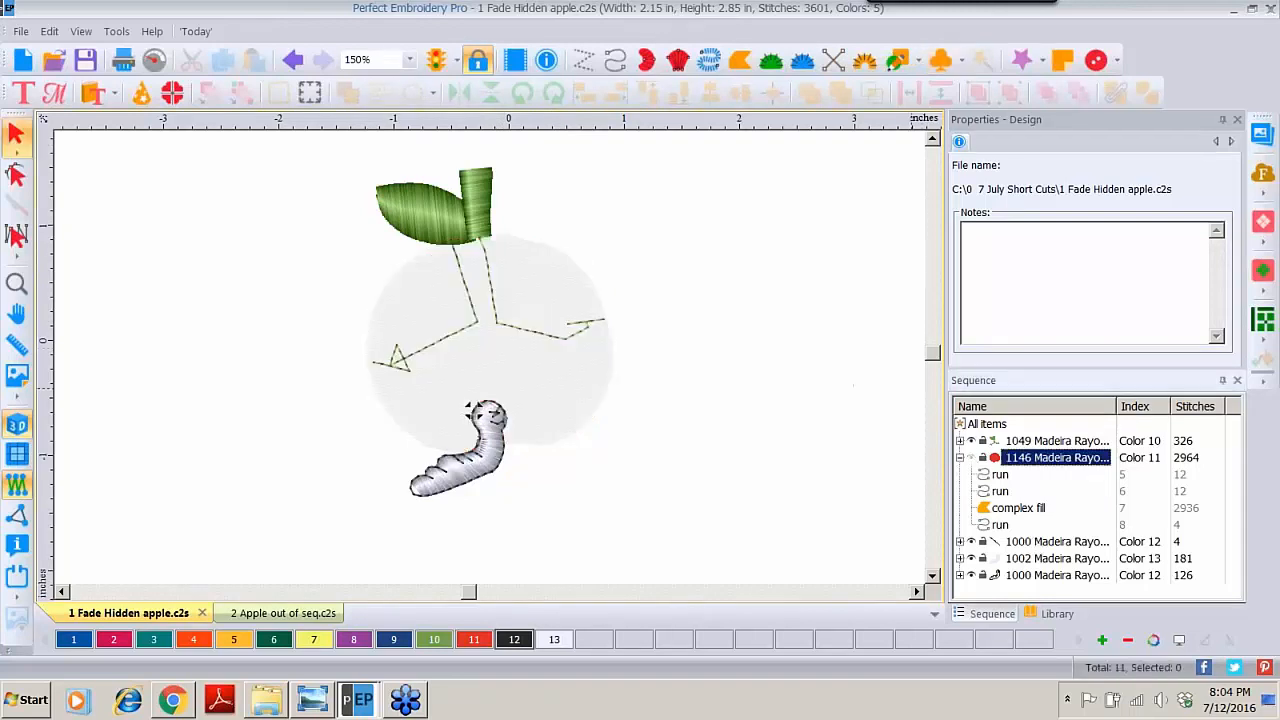
pyautogui.click(971, 458)
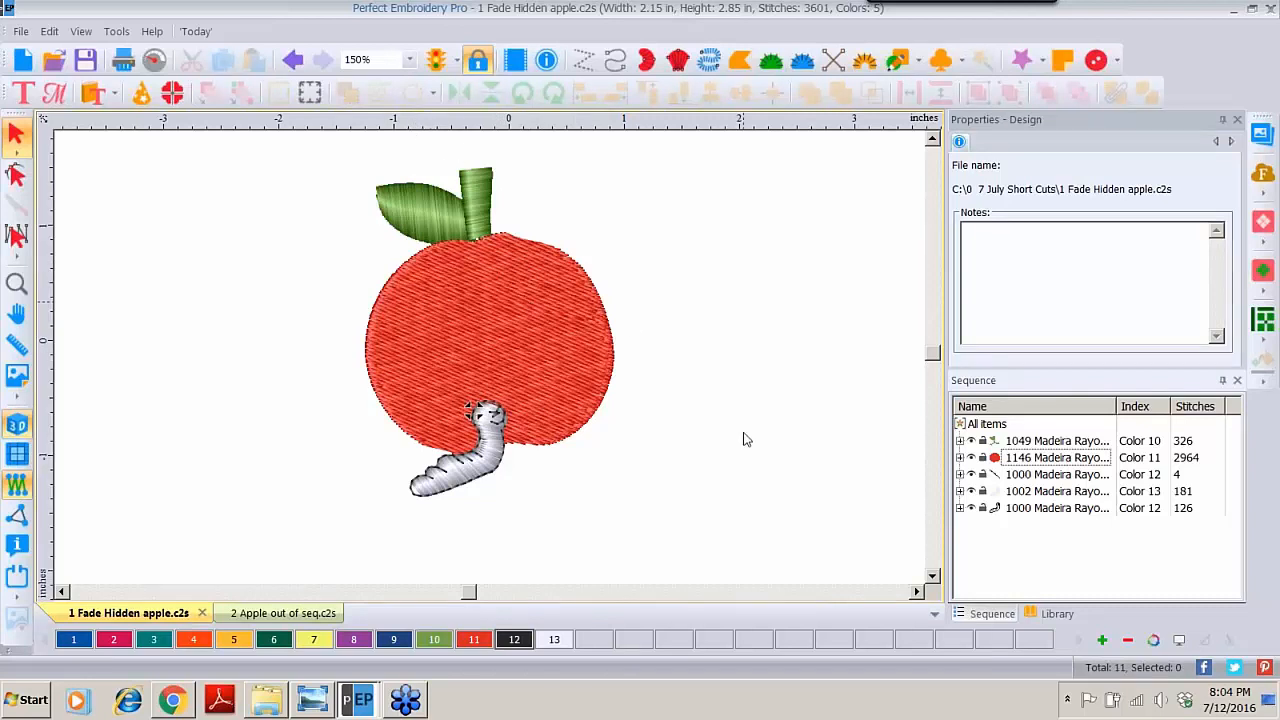
# Step: Draw a heart artwork shape about 1.8 in wide to the right of the apple and select it
pyautogui.click(919, 64)
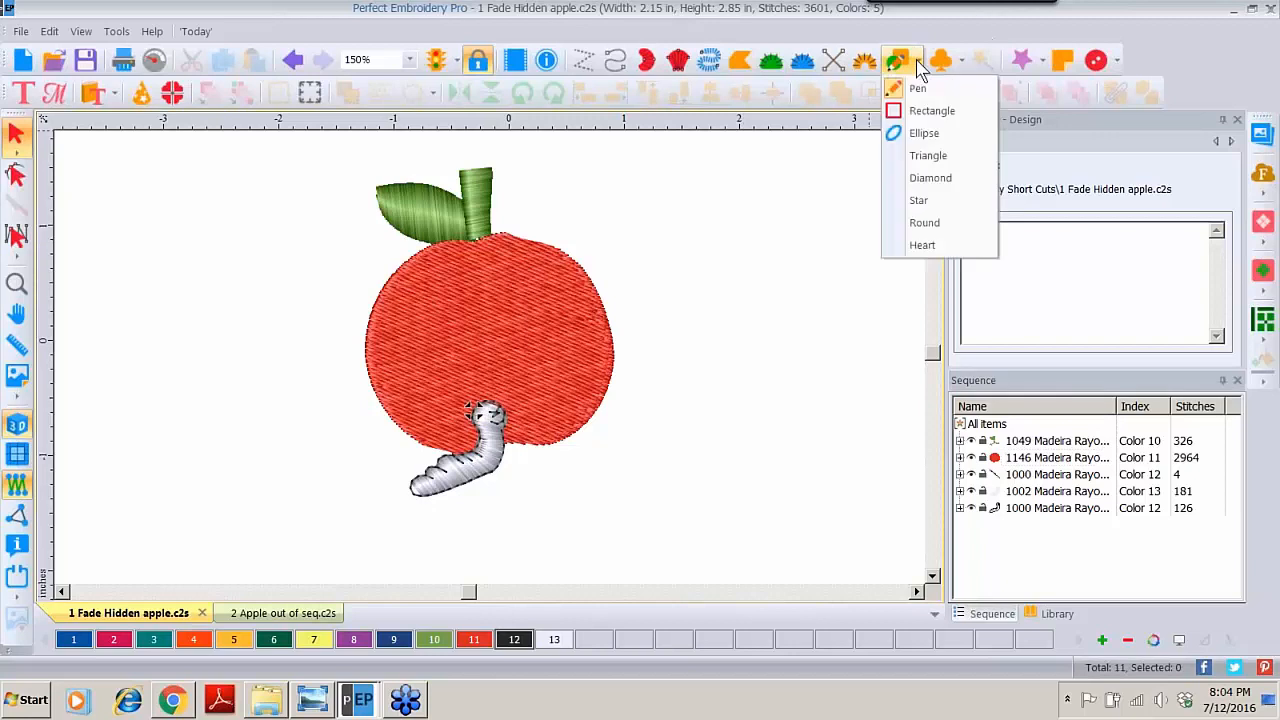
pyautogui.click(948, 246)
pyautogui.moveTo(698, 242); pyautogui.dragTo(896, 430)
pyautogui.click(15, 133)
pyautogui.click(725, 349)
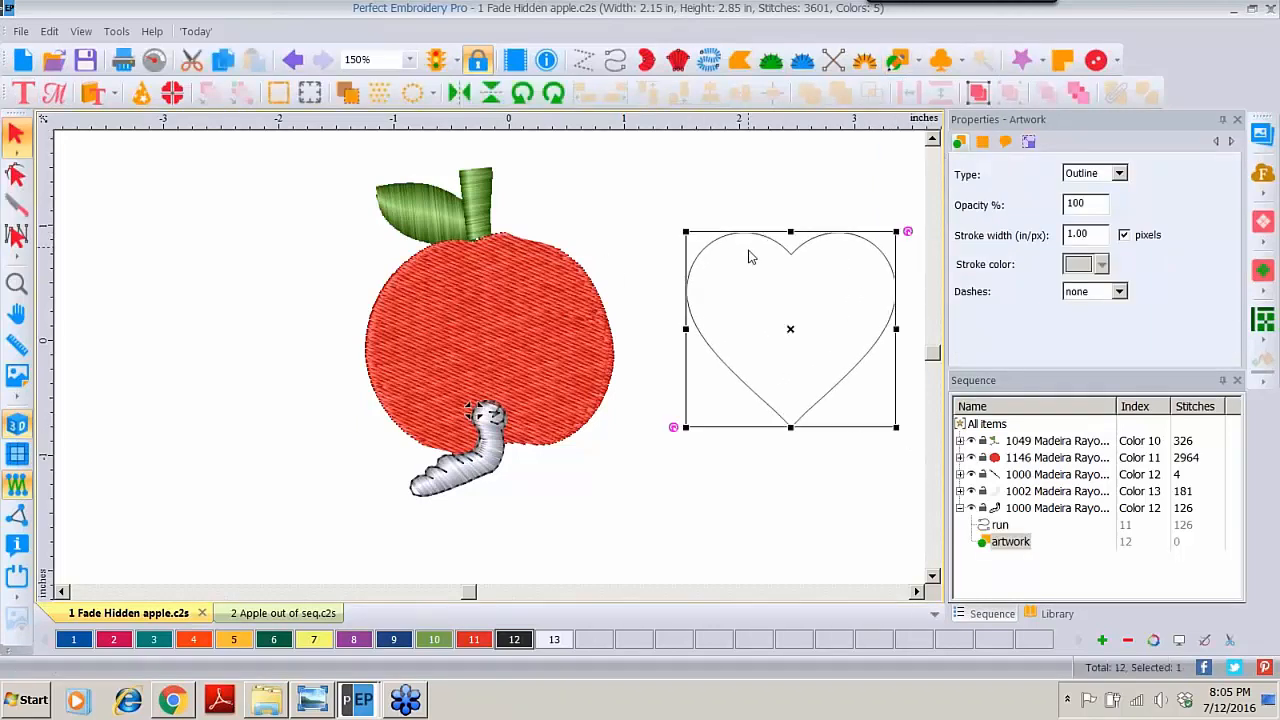
# Step: Convert the heart outline to a Complex Fill and assign it palette color 5
pyautogui.rightClick(750, 257)
pyautogui.moveTo(811, 411)
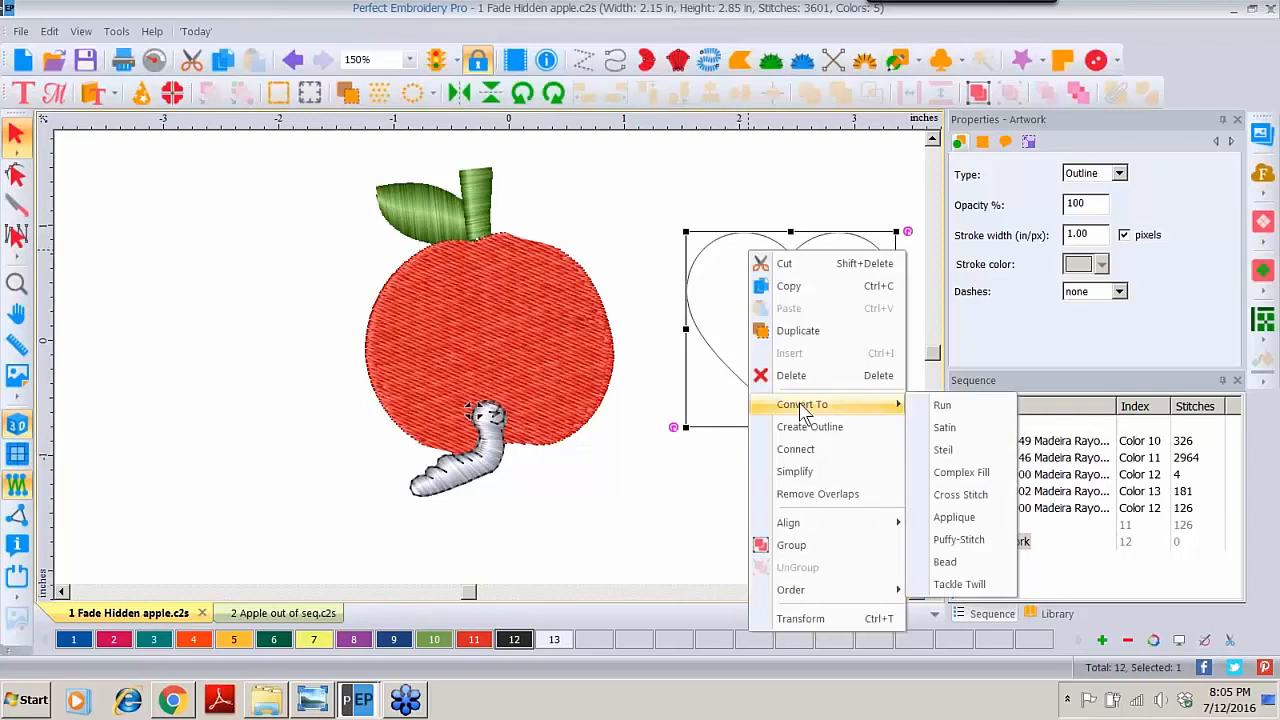
pyautogui.click(960, 472)
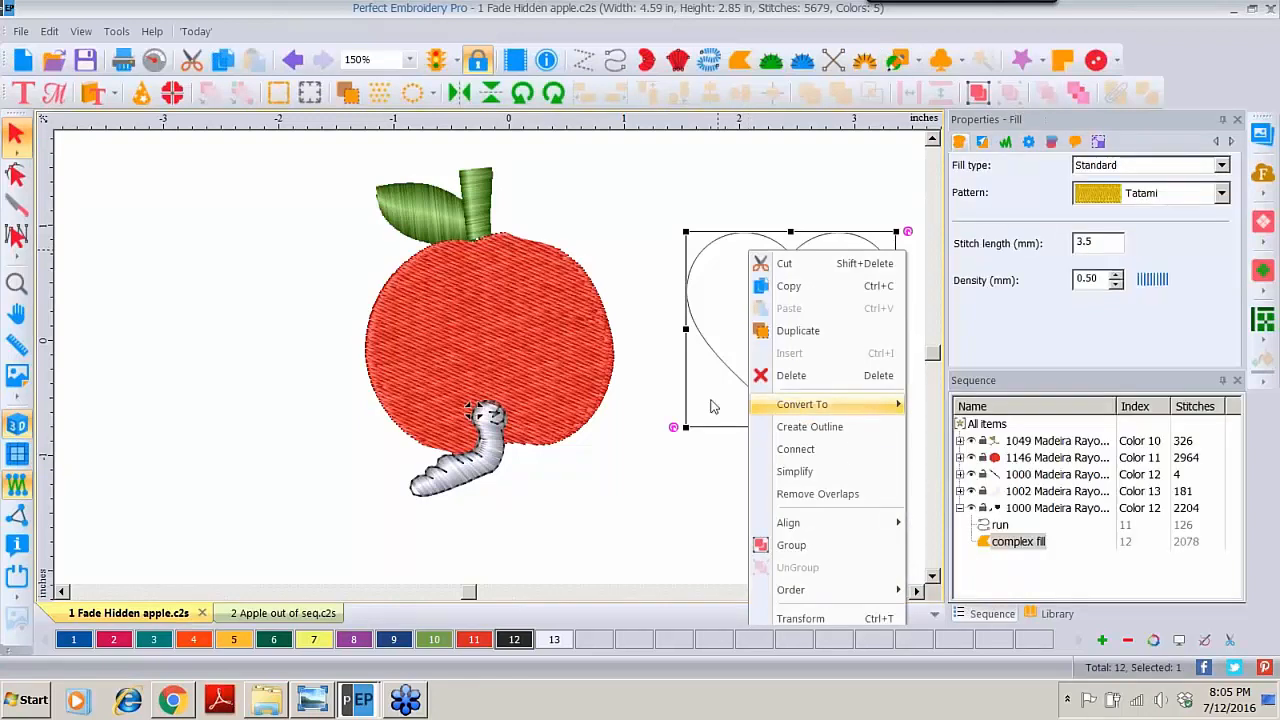
pyautogui.click(233, 641)
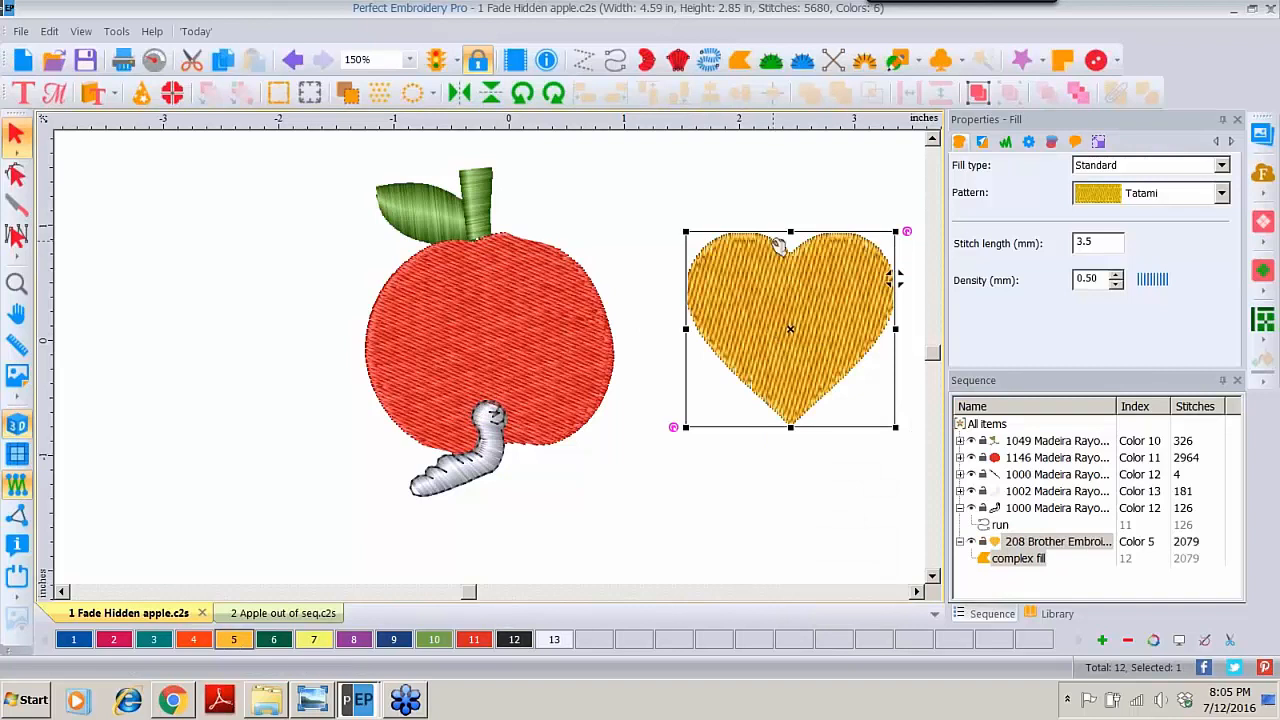
# Step: Move the gold heart over the apple to see the worm covered, move it back off, and delete it
pyautogui.moveTo(783, 337); pyautogui.dragTo(477, 366)
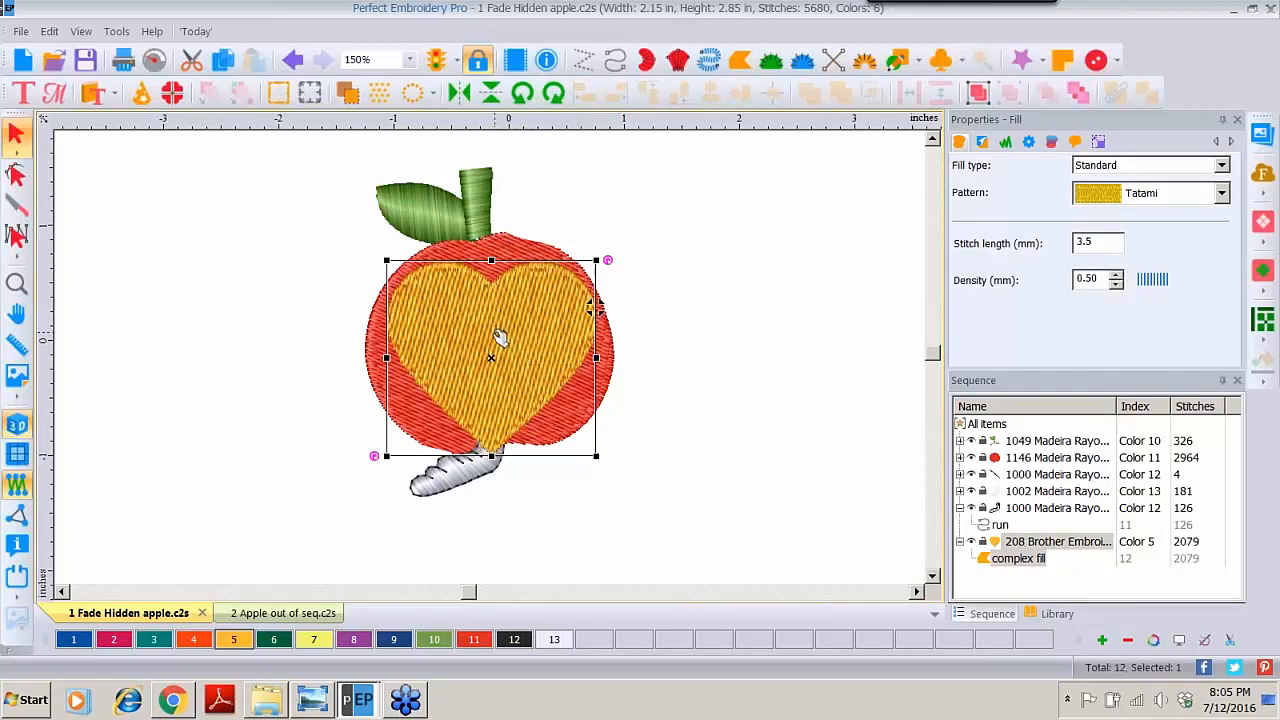
pyautogui.moveTo(499, 337); pyautogui.dragTo(742, 294)
pyautogui.press('Delete')
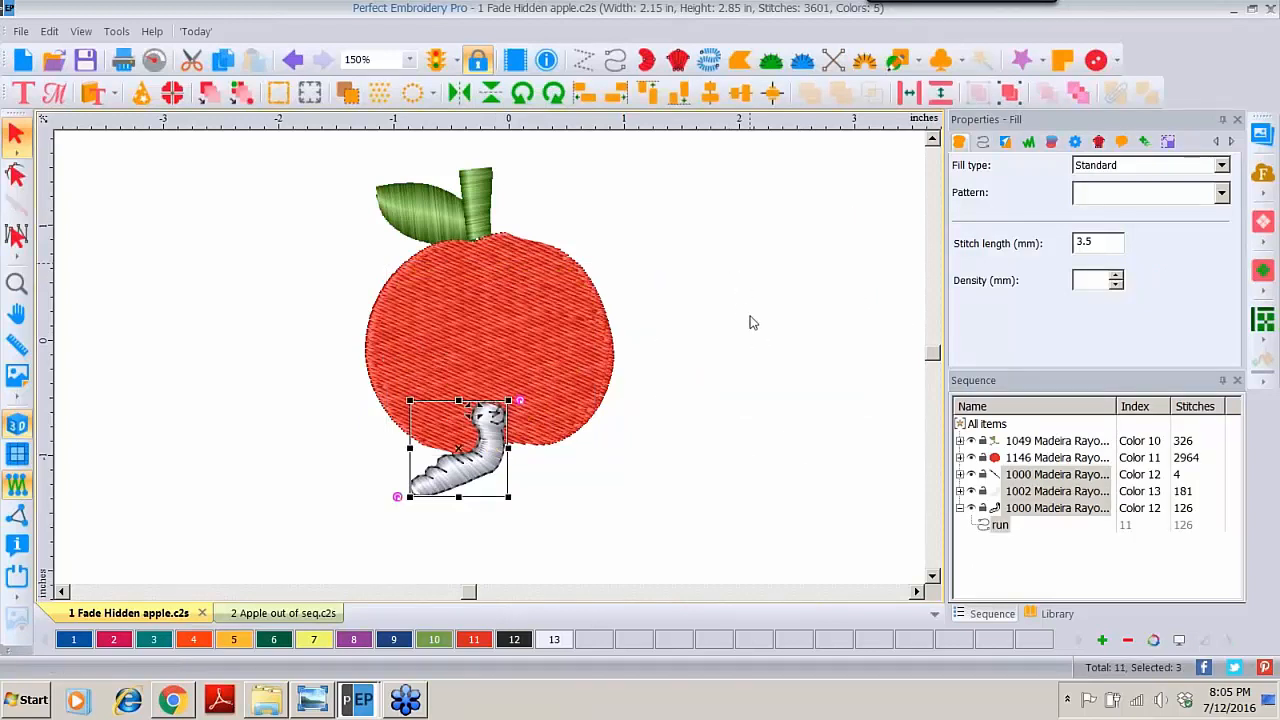
# Step: Set the Digitize Path option of the red apple color to After so that new shapes follow it in the sequence
pyautogui.click(1010, 458)
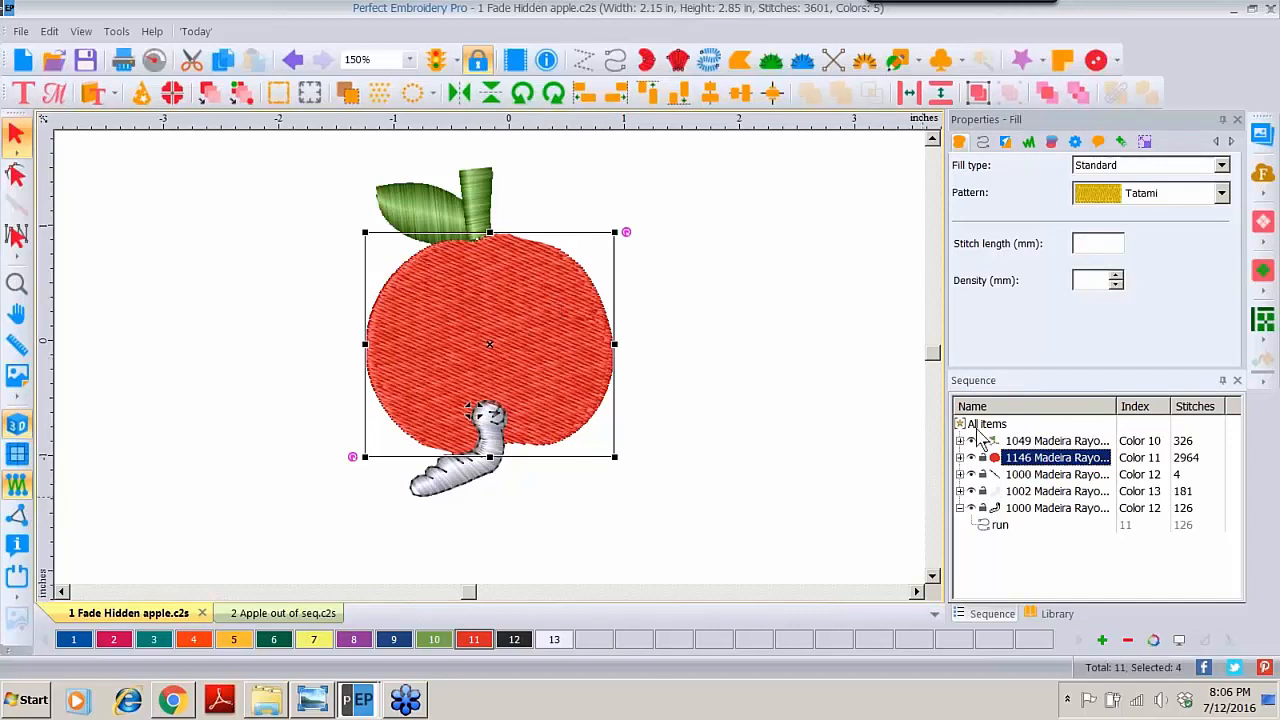
pyautogui.rightClick(1033, 463)
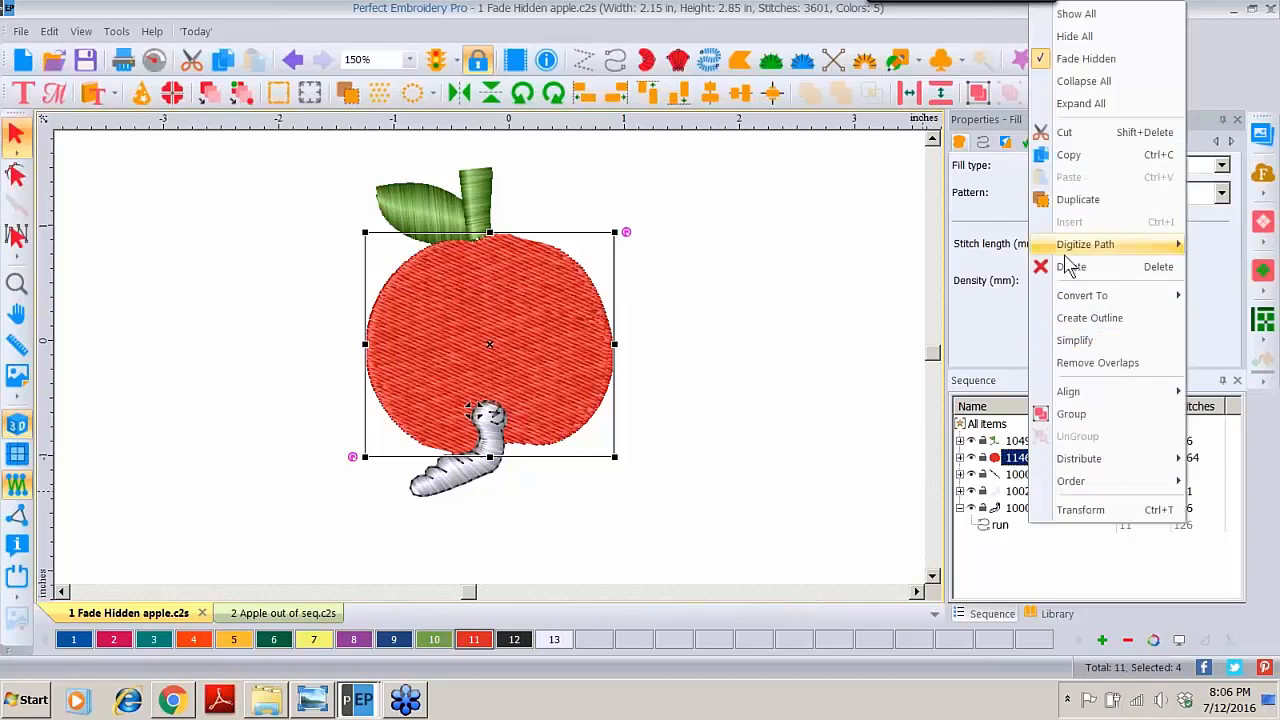
pyautogui.moveTo(1070, 252)
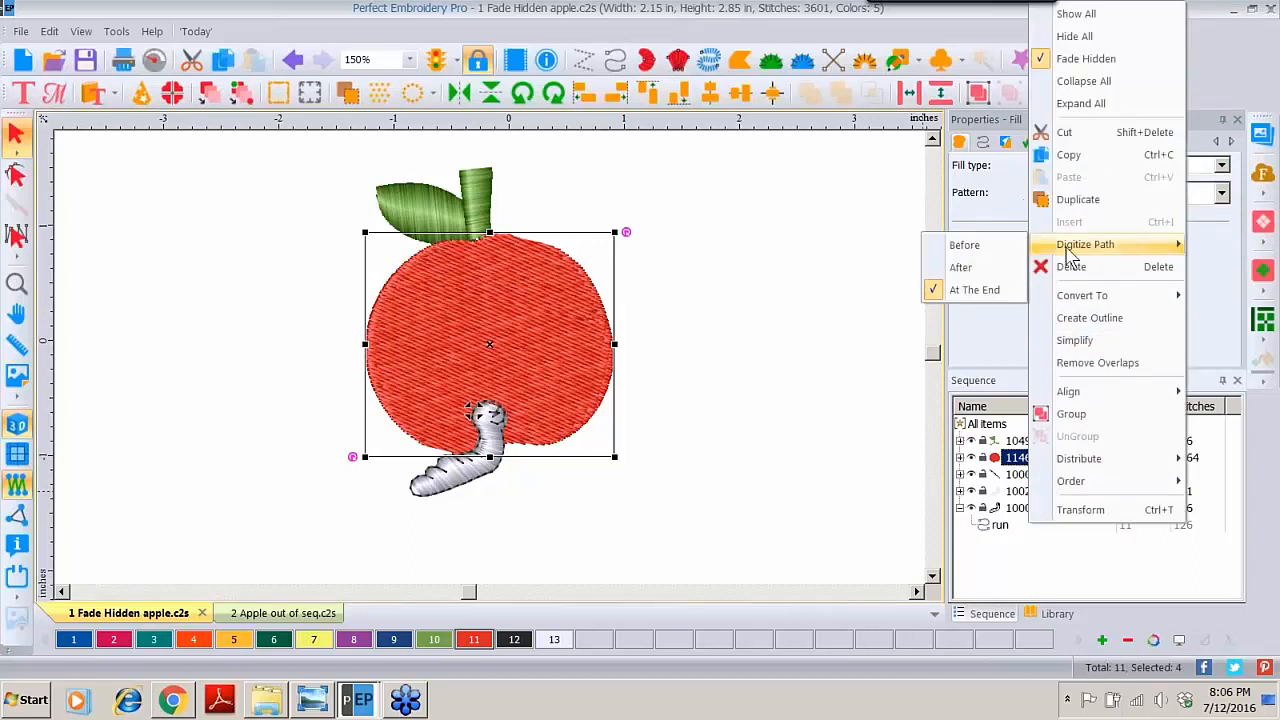
pyautogui.click(963, 270)
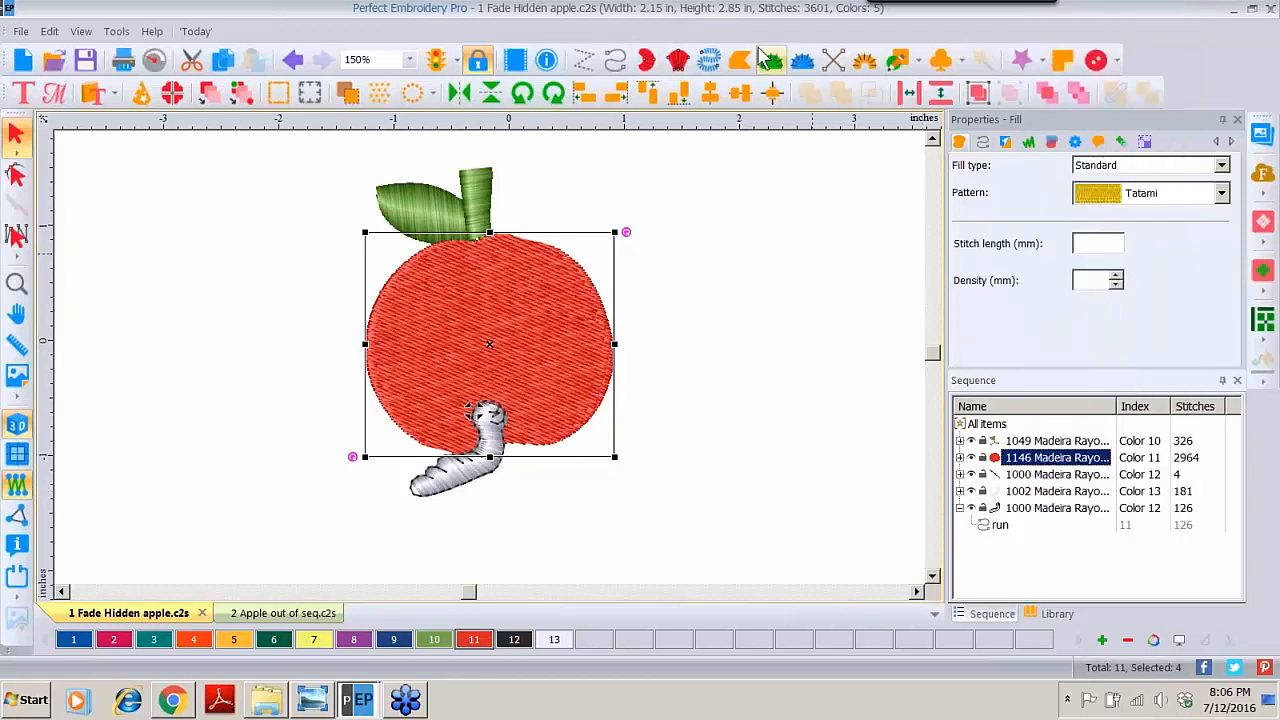
# Step: Draw a new heart artwork shape about 1.75 in wide to the right of the apple
pyautogui.click(918, 63)
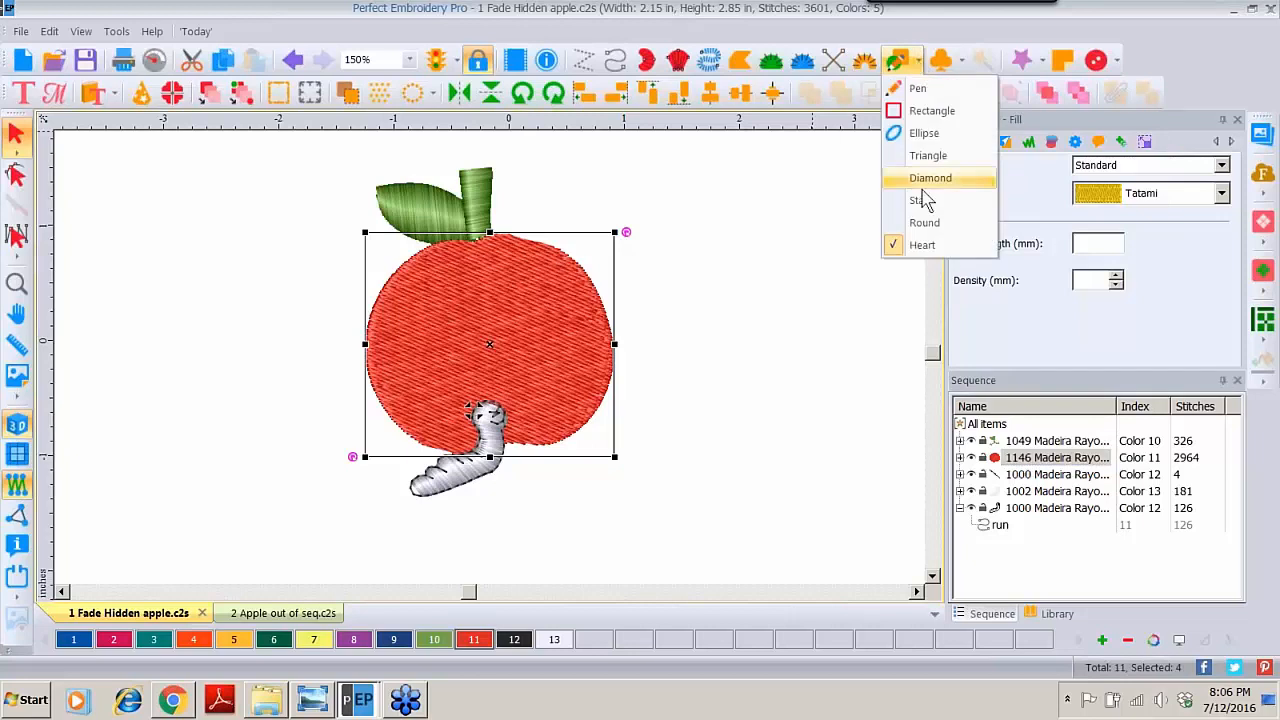
pyautogui.click(918, 245)
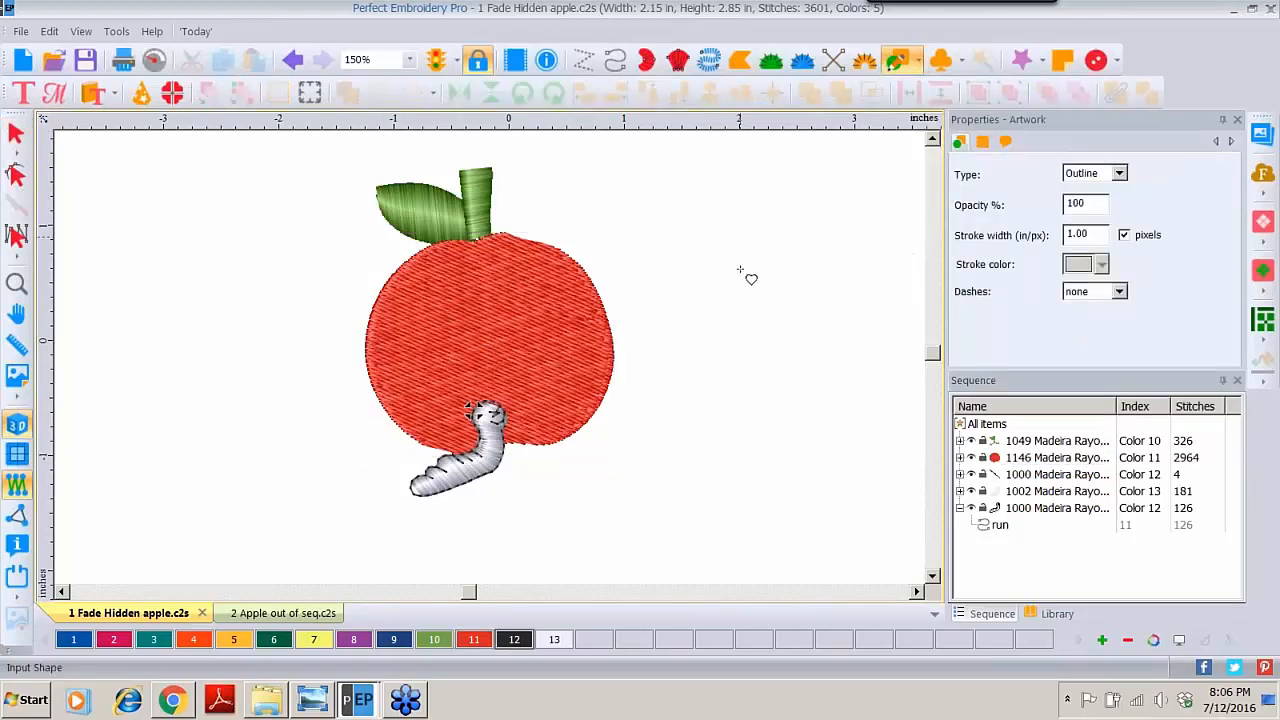
pyautogui.moveTo(699, 253); pyautogui.dragTo(899, 424)
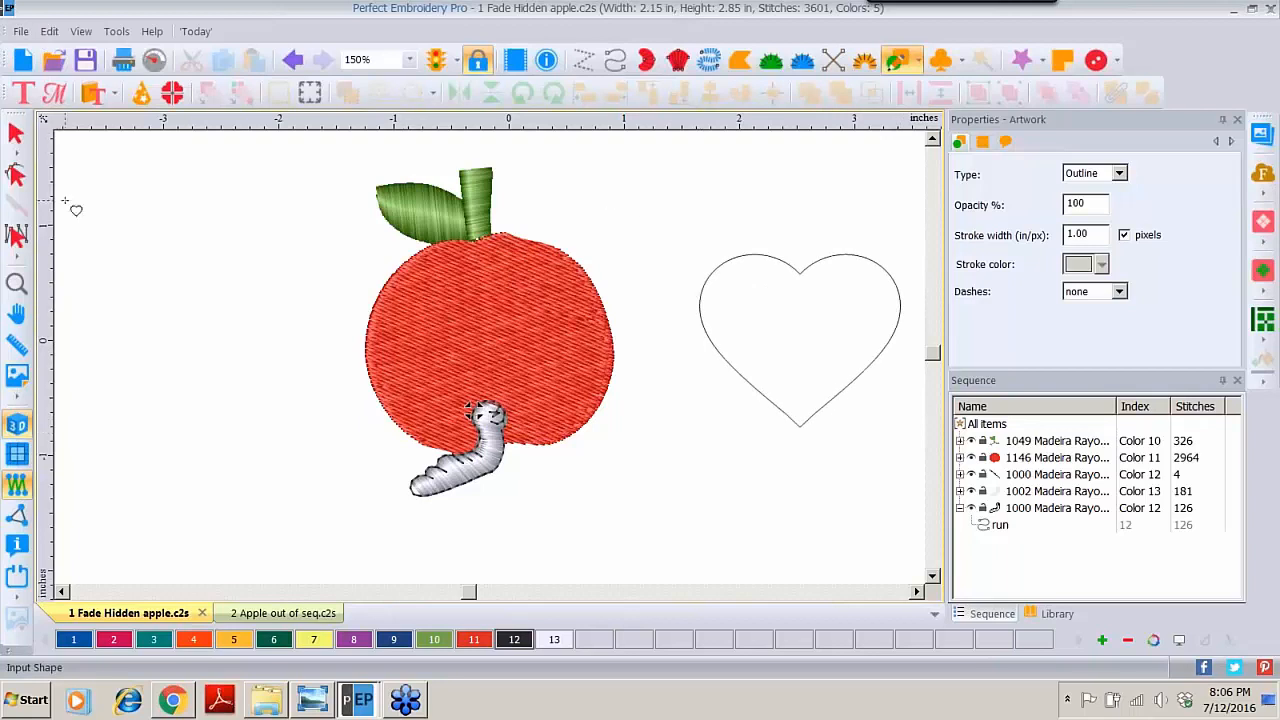
pyautogui.click(16, 133)
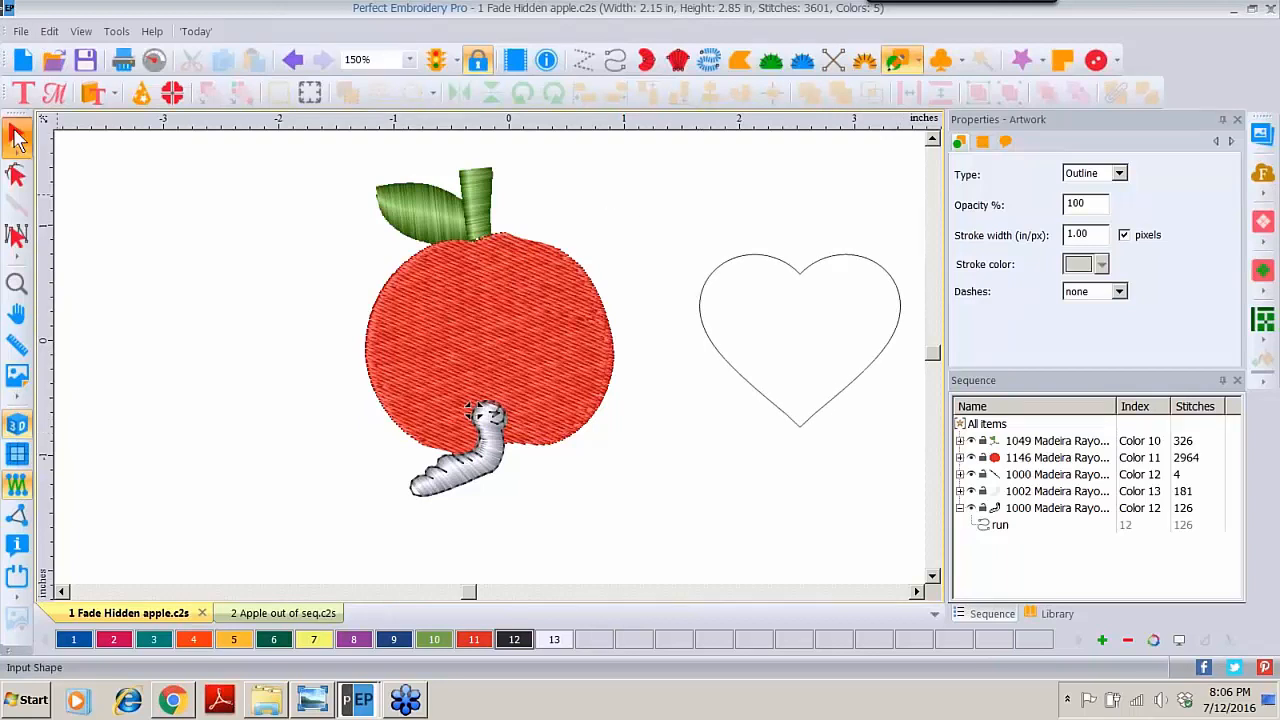
# Step: Convert the new heart outline to a Complex Fill and assign it palette color 5
pyautogui.click(758, 253)
pyautogui.rightClick(757, 252)
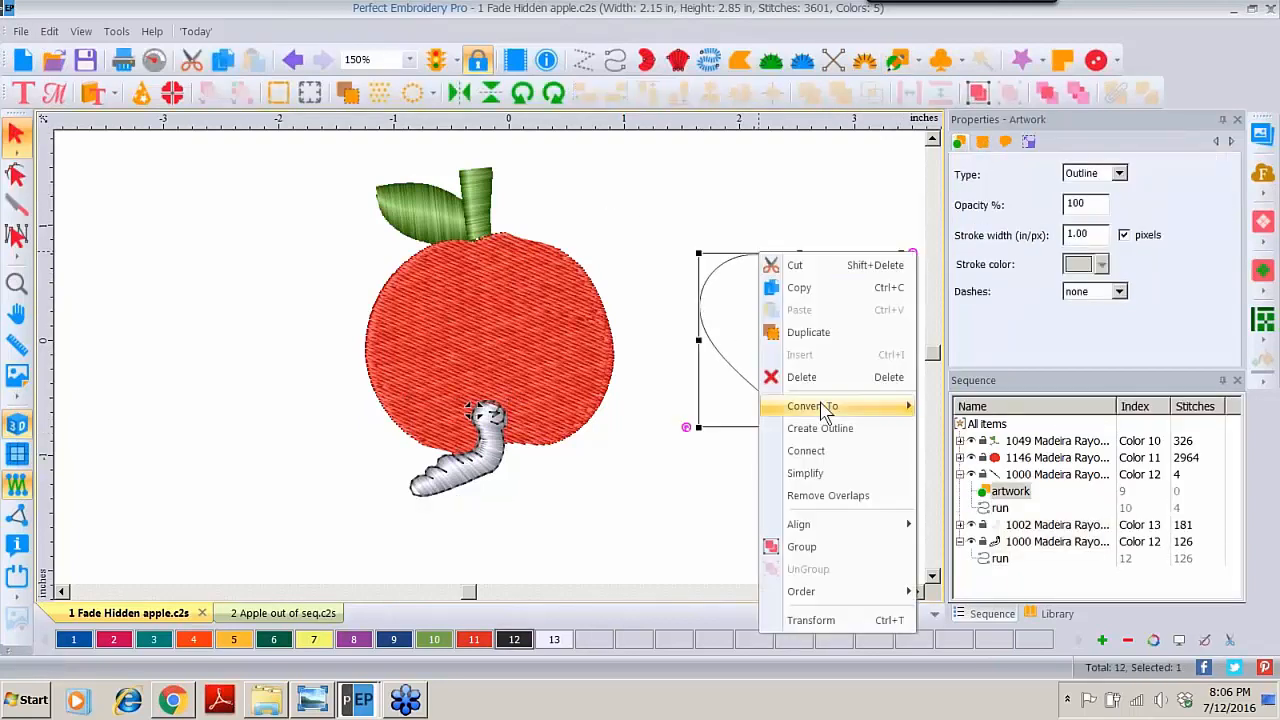
pyautogui.moveTo(823, 408)
pyautogui.click(972, 474)
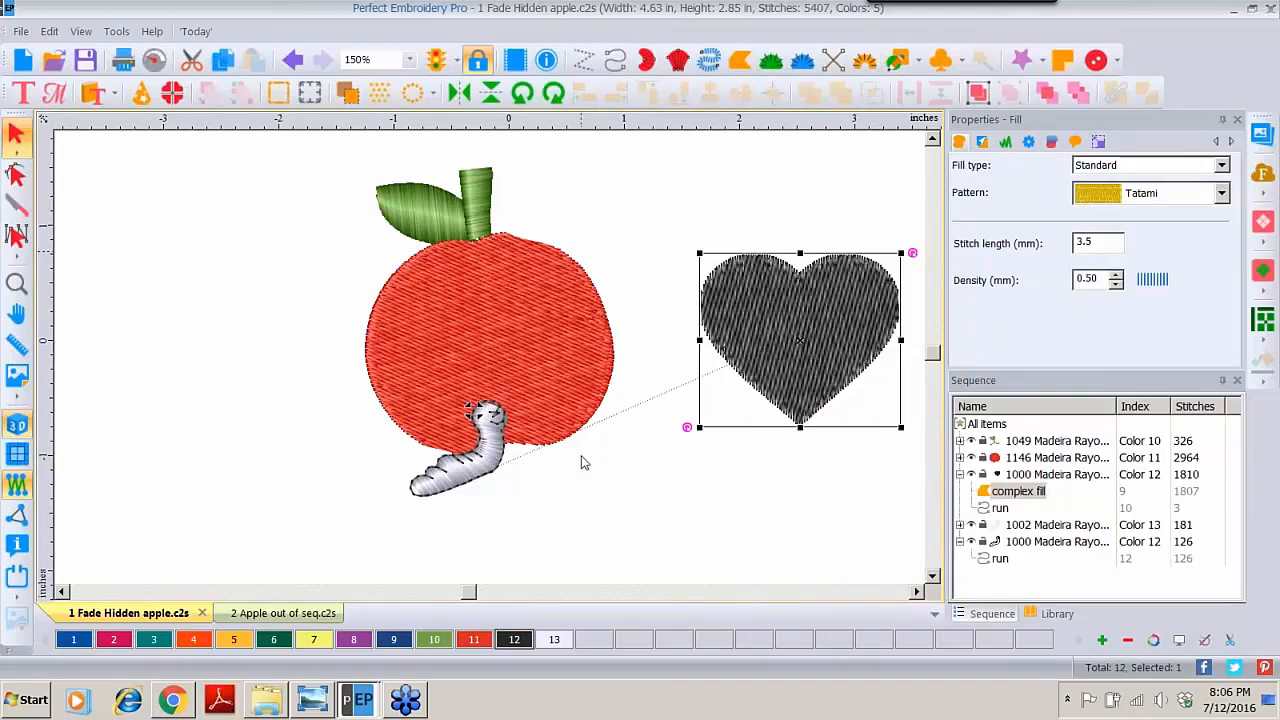
pyautogui.click(233, 639)
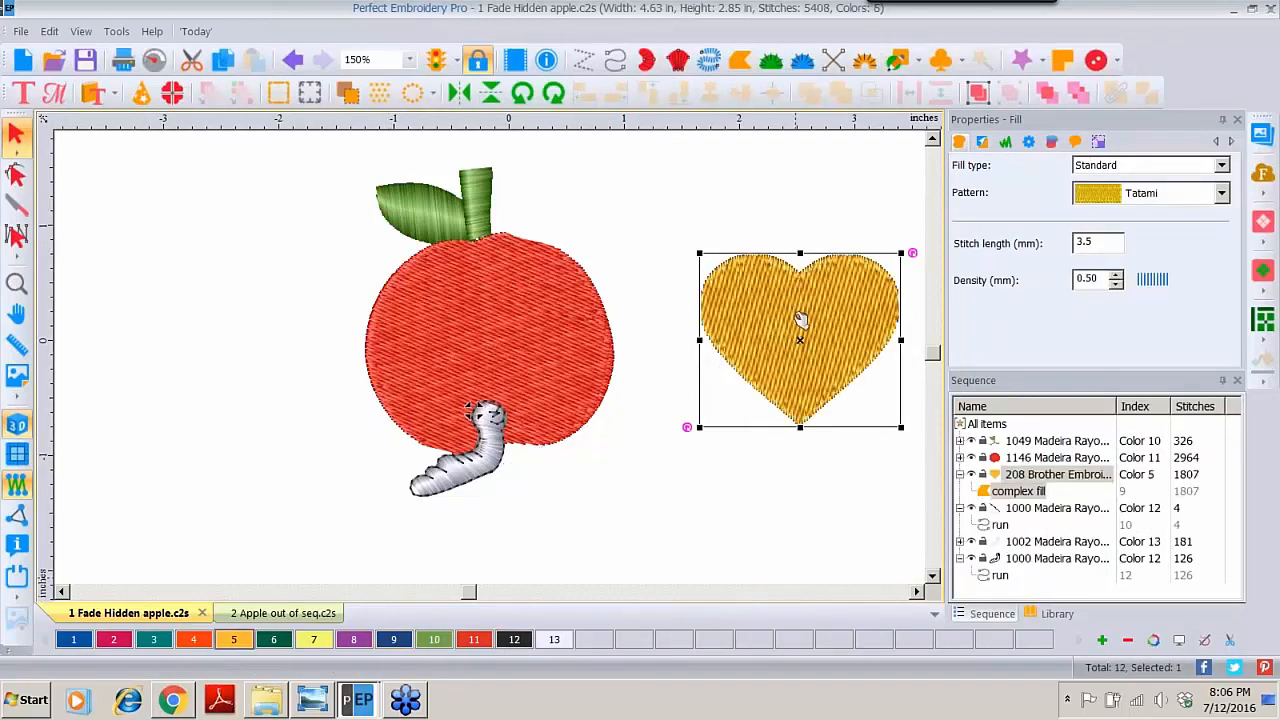
# Step: Move the heart onto the middle of the apple and check the Digitize Path options of the red apple color
pyautogui.moveTo(800, 316); pyautogui.dragTo(490, 334)
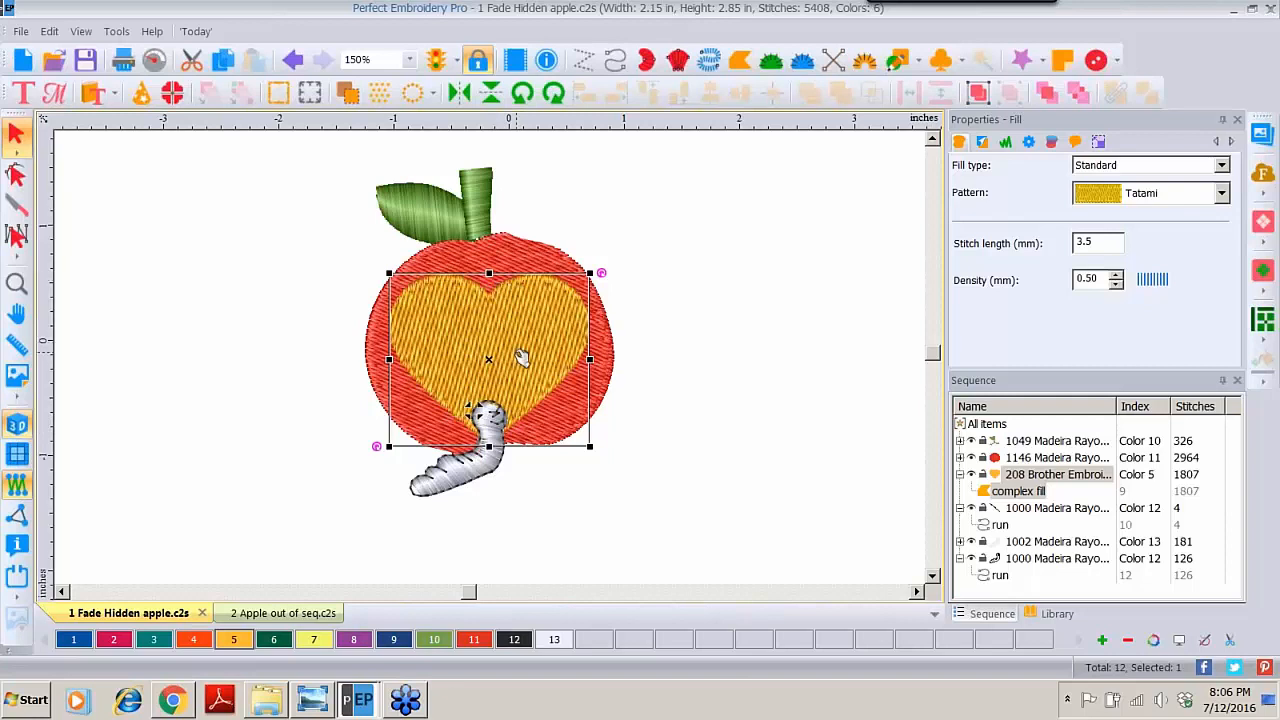
pyautogui.click(1022, 460)
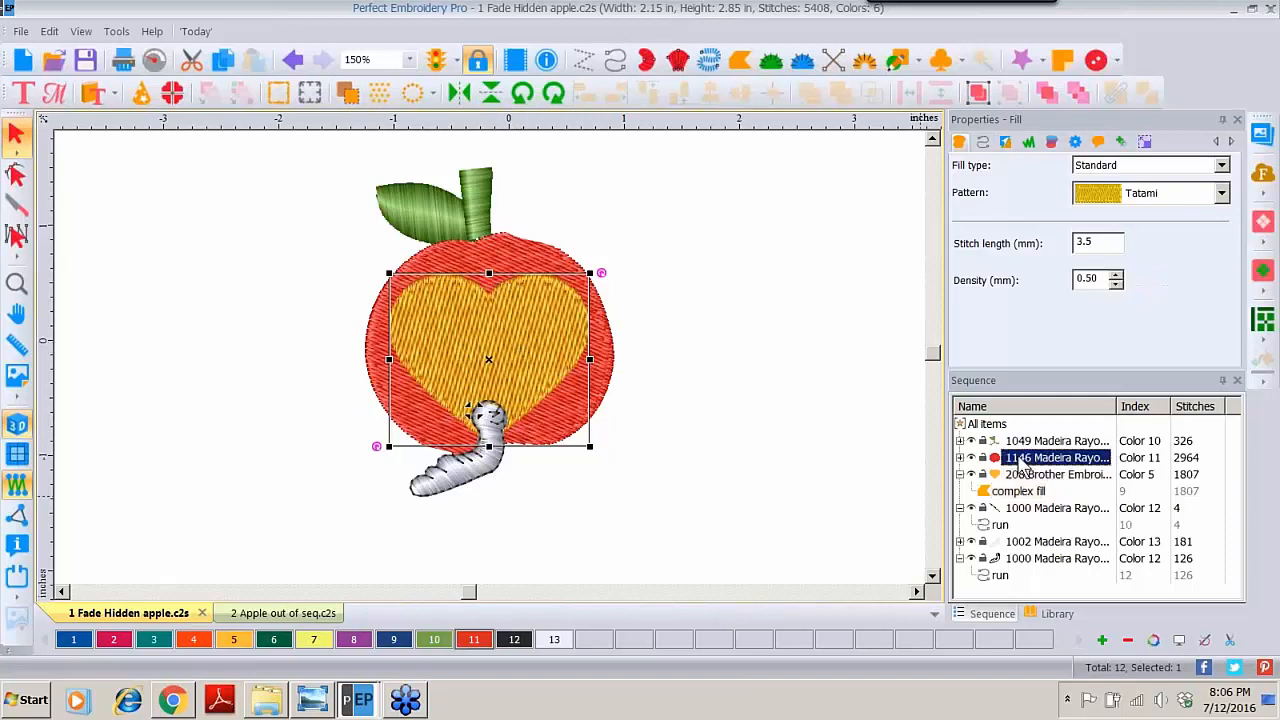
pyautogui.rightClick(1020, 459)
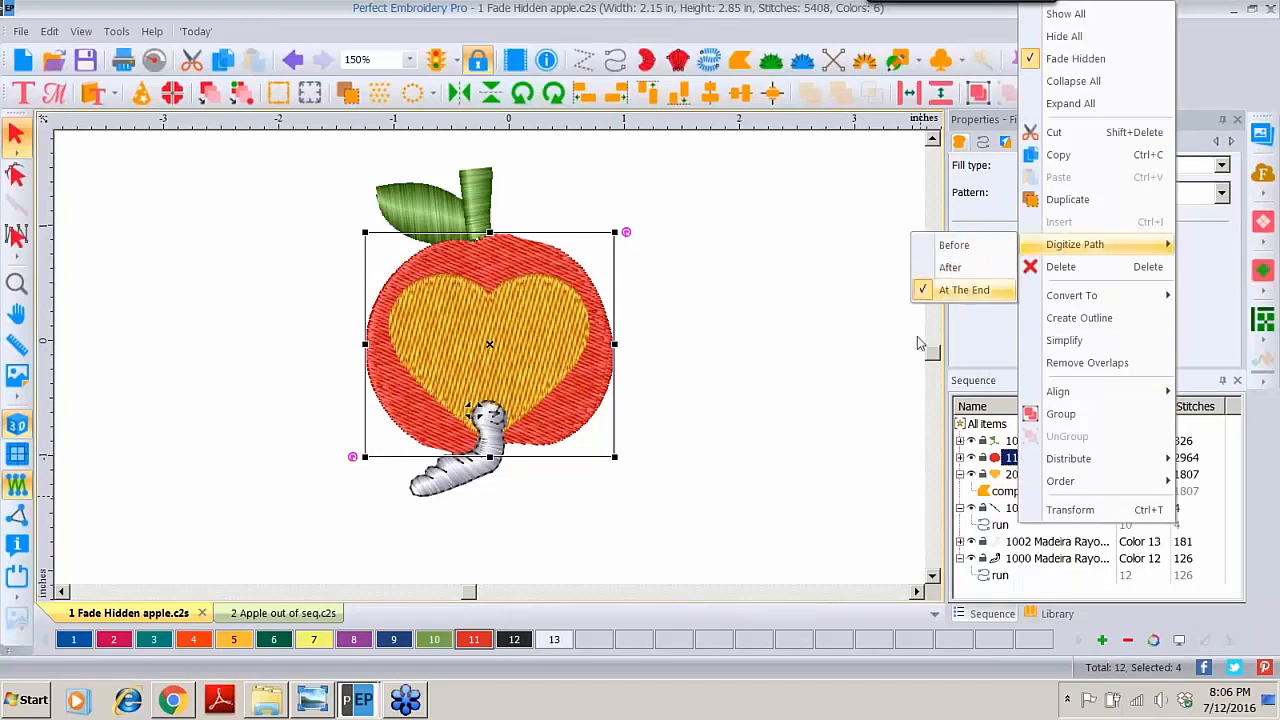
pyautogui.click(862, 433)
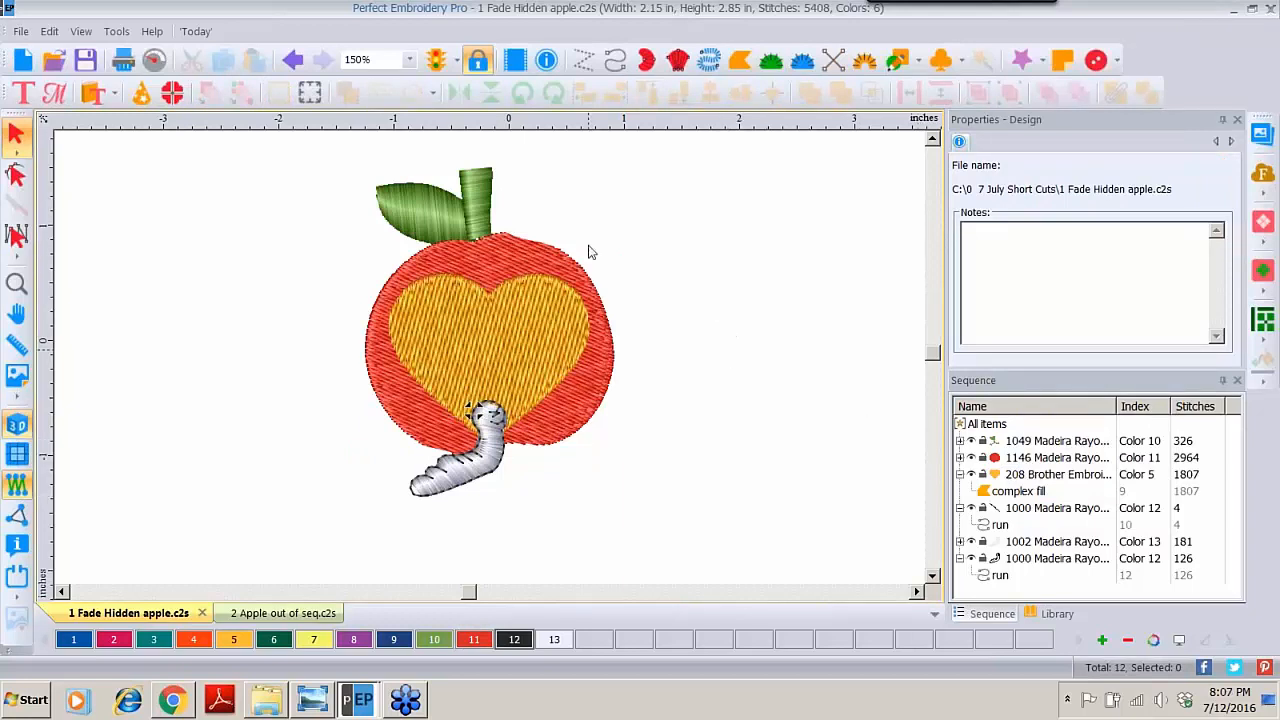
pyautogui.click(16, 175)
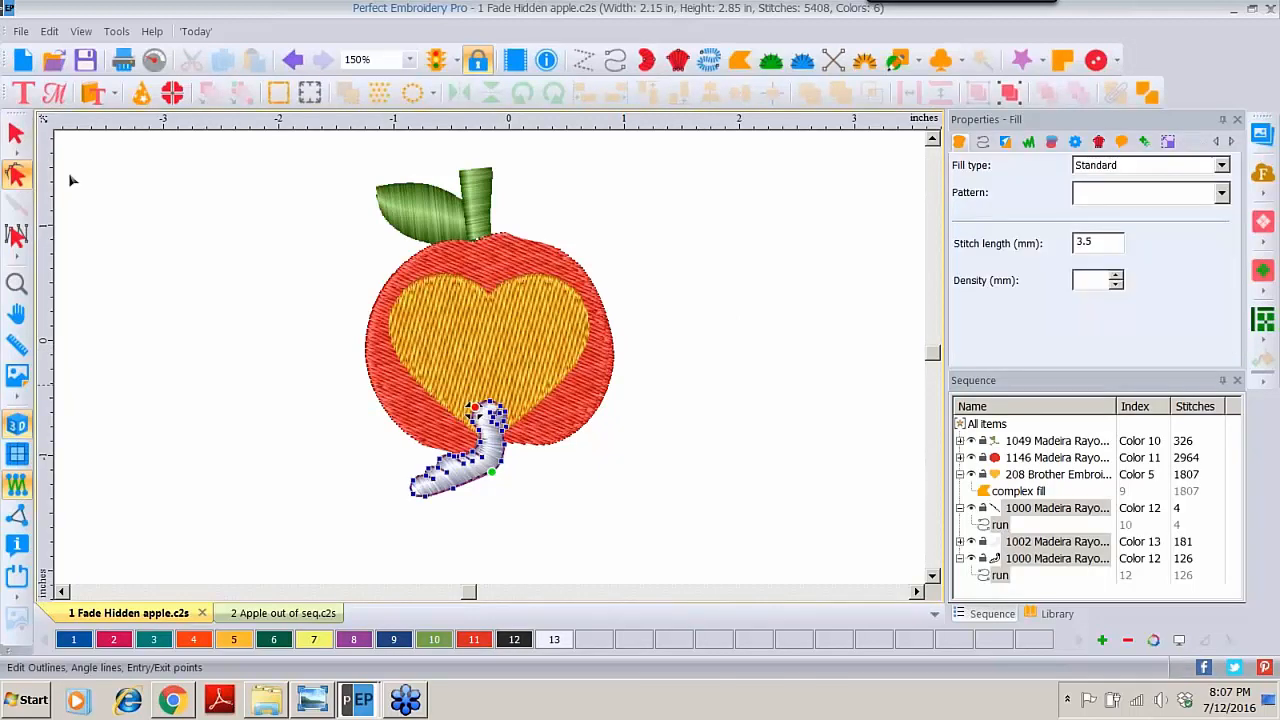
pyautogui.click(16, 134)
pyautogui.moveTo(488, 344); pyautogui.dragTo(642, 340)
pyautogui.hotkey('ctrl', 'z')
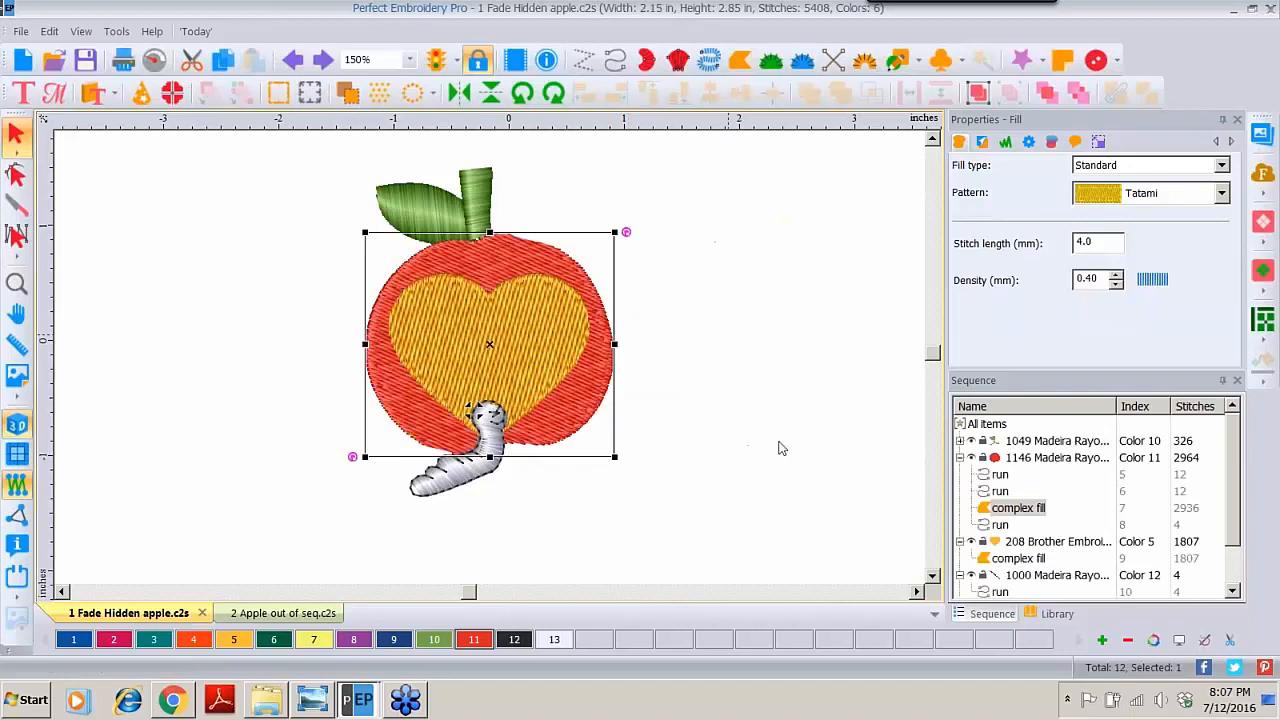
# Step: Move the heart to the right of the apple and pull the outline points beside its lower tip outward
pyautogui.click(1023, 543)
pyautogui.moveTo(510, 330); pyautogui.dragTo(754, 300)
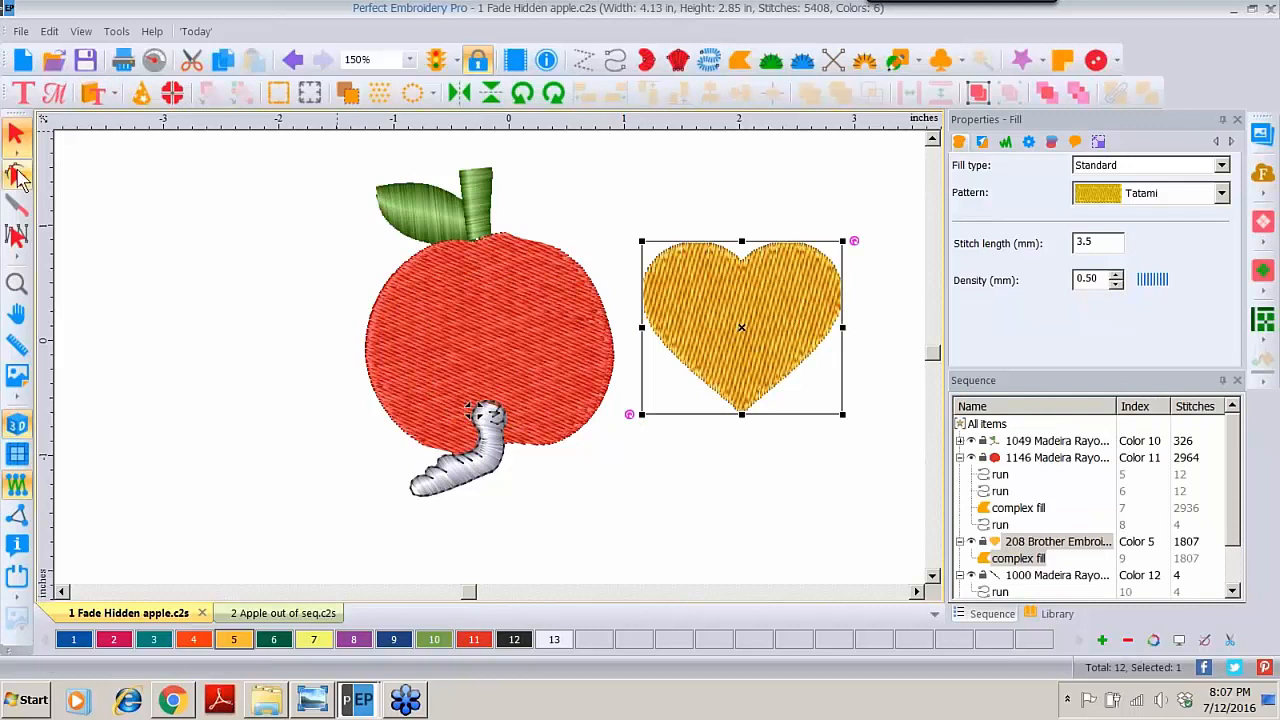
pyautogui.click(16, 175)
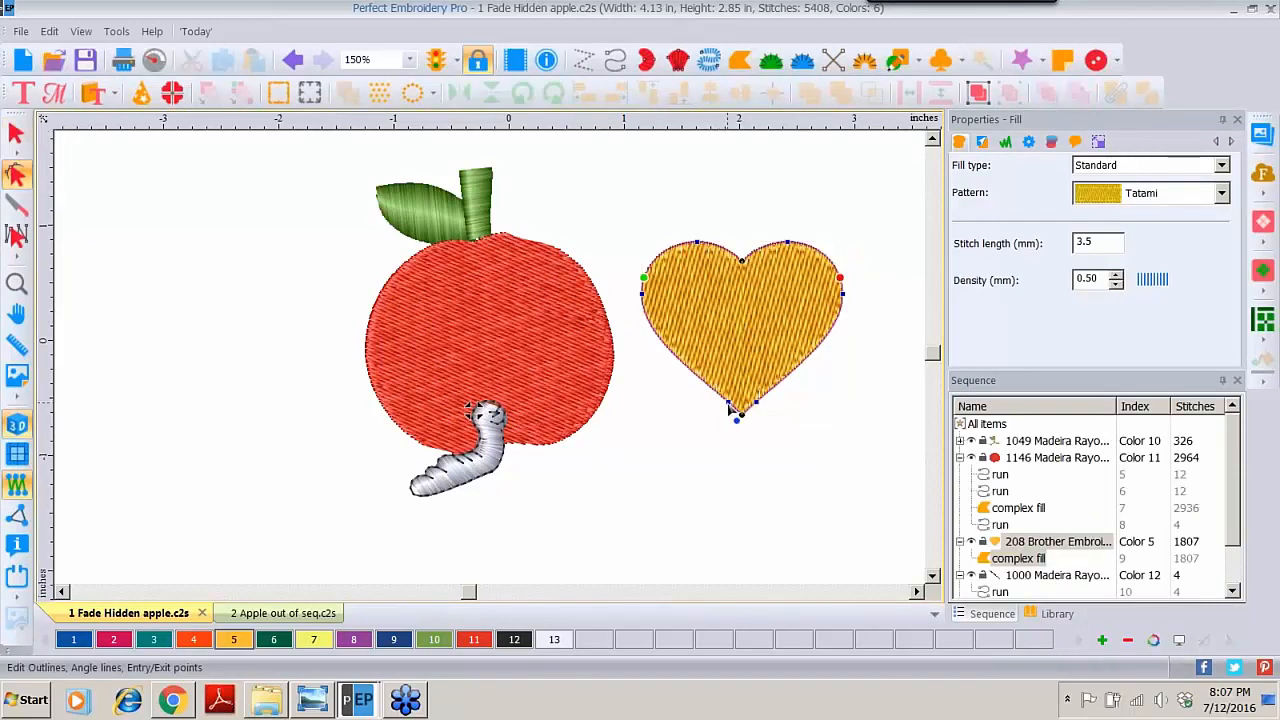
pyautogui.moveTo(728, 403); pyautogui.dragTo(789, 400)
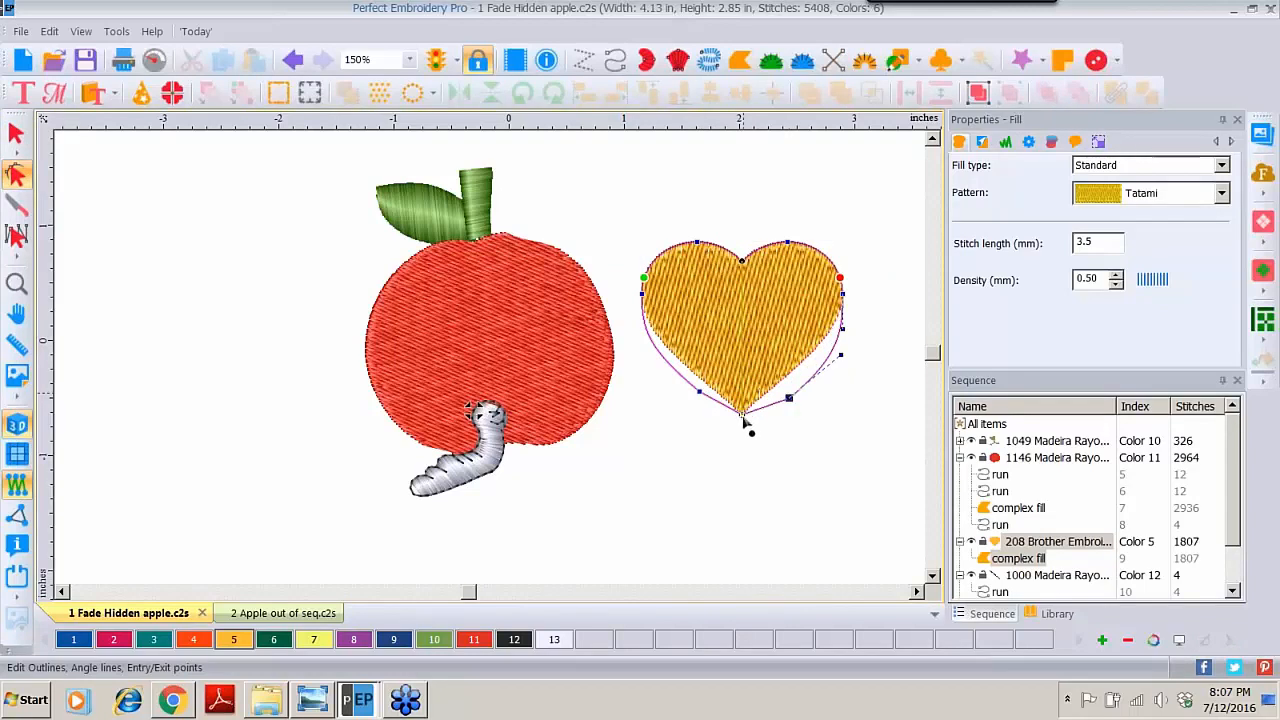
# Step: Change the heart's two lower outline points to Smooth and apply the reshaped outline to the stitches
pyautogui.moveTo(633, 370); pyautogui.dragTo(843, 460)
pyautogui.rightClick(788, 400)
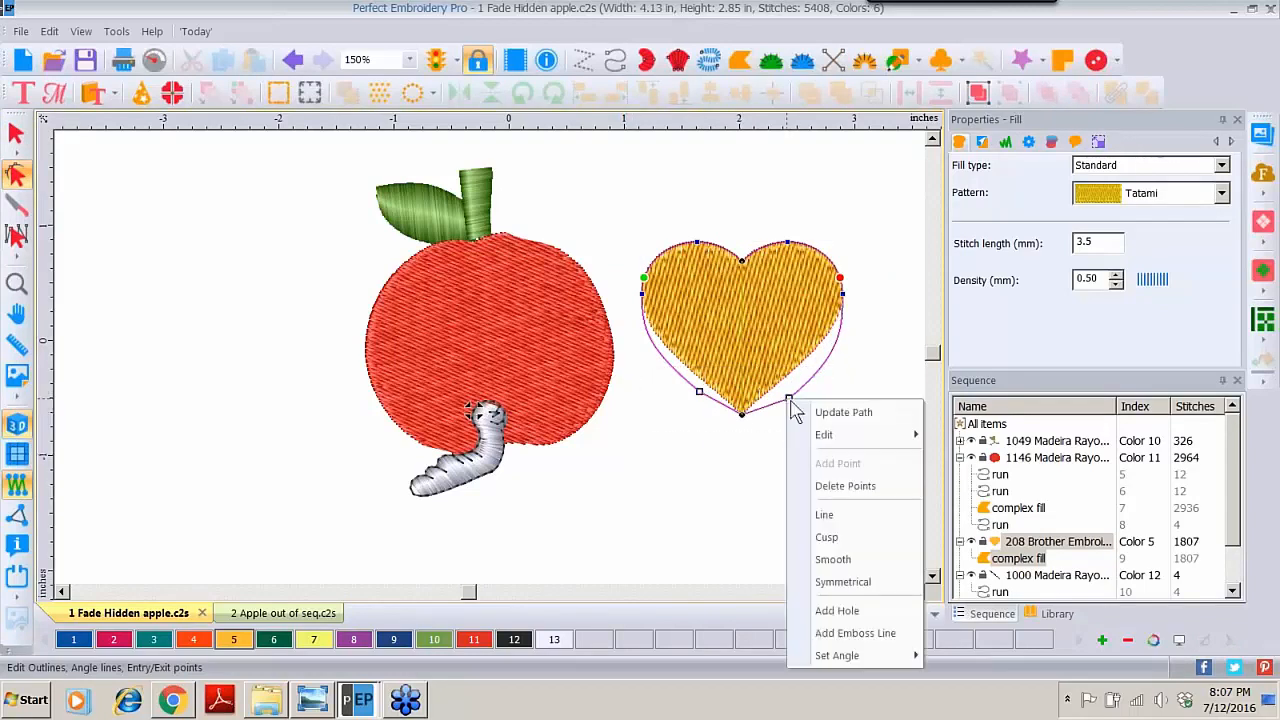
pyautogui.click(835, 561)
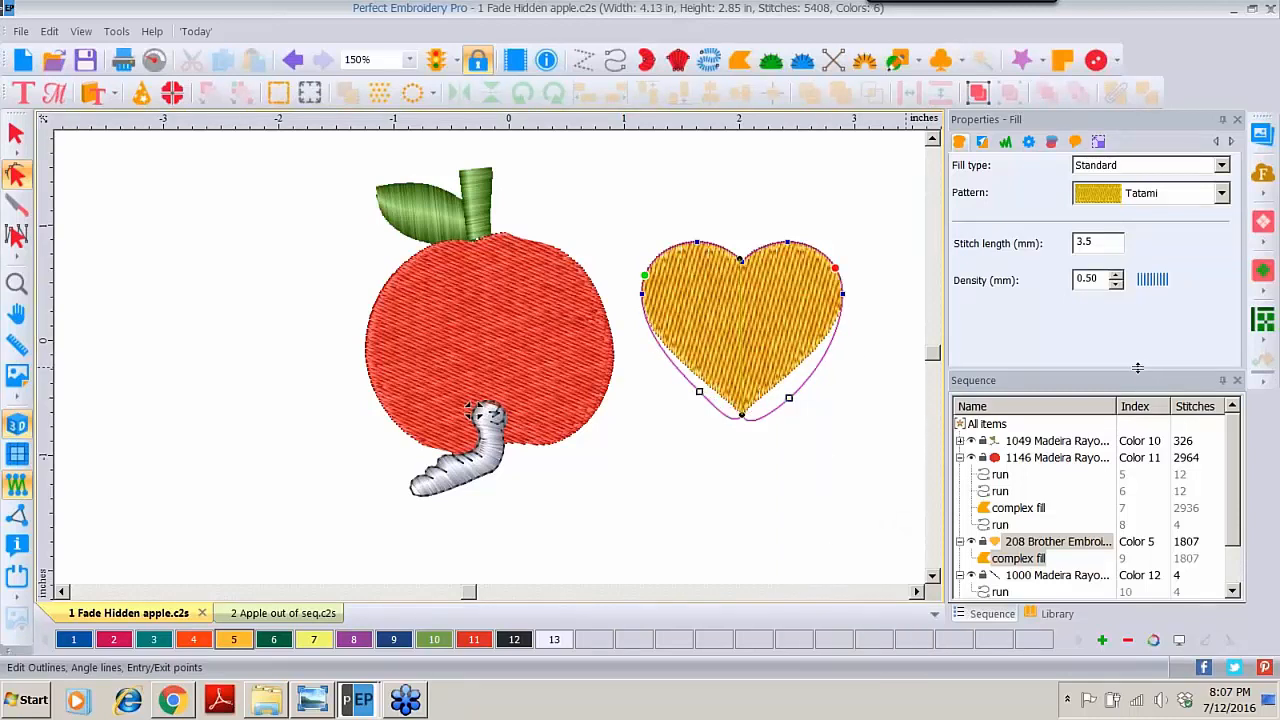
pyautogui.moveTo(1138, 369); pyautogui.dragTo(1138, 417)
pyautogui.click(1201, 377)
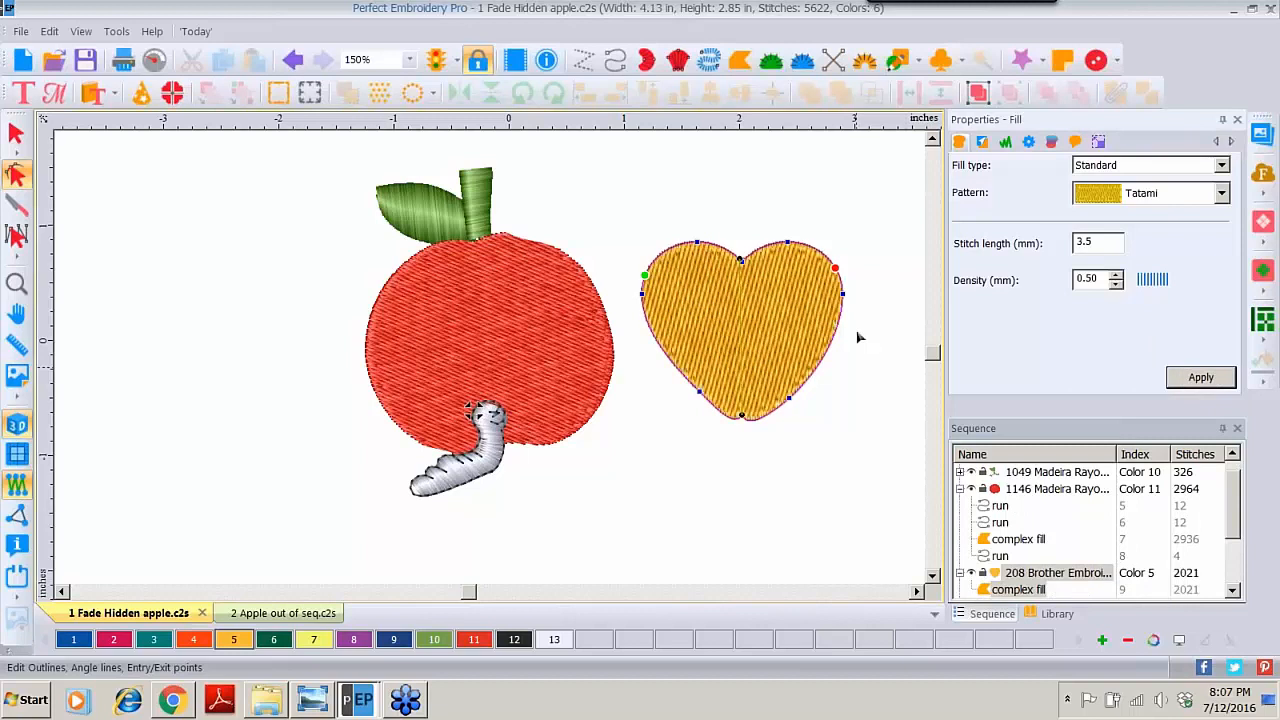
# Step: Move the reshaped heart back onto the apple and scale it down slightly
pyautogui.click(15, 133)
pyautogui.click(737, 331)
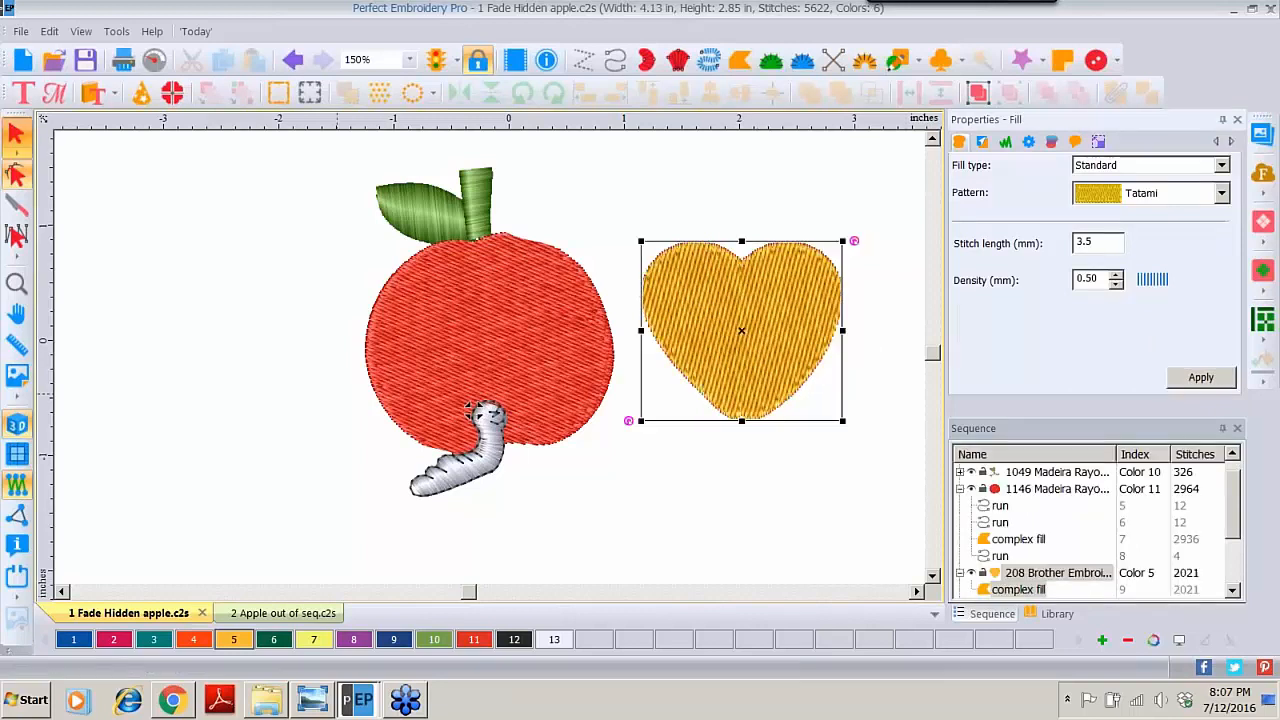
pyautogui.moveTo(737, 331); pyautogui.dragTo(498, 344)
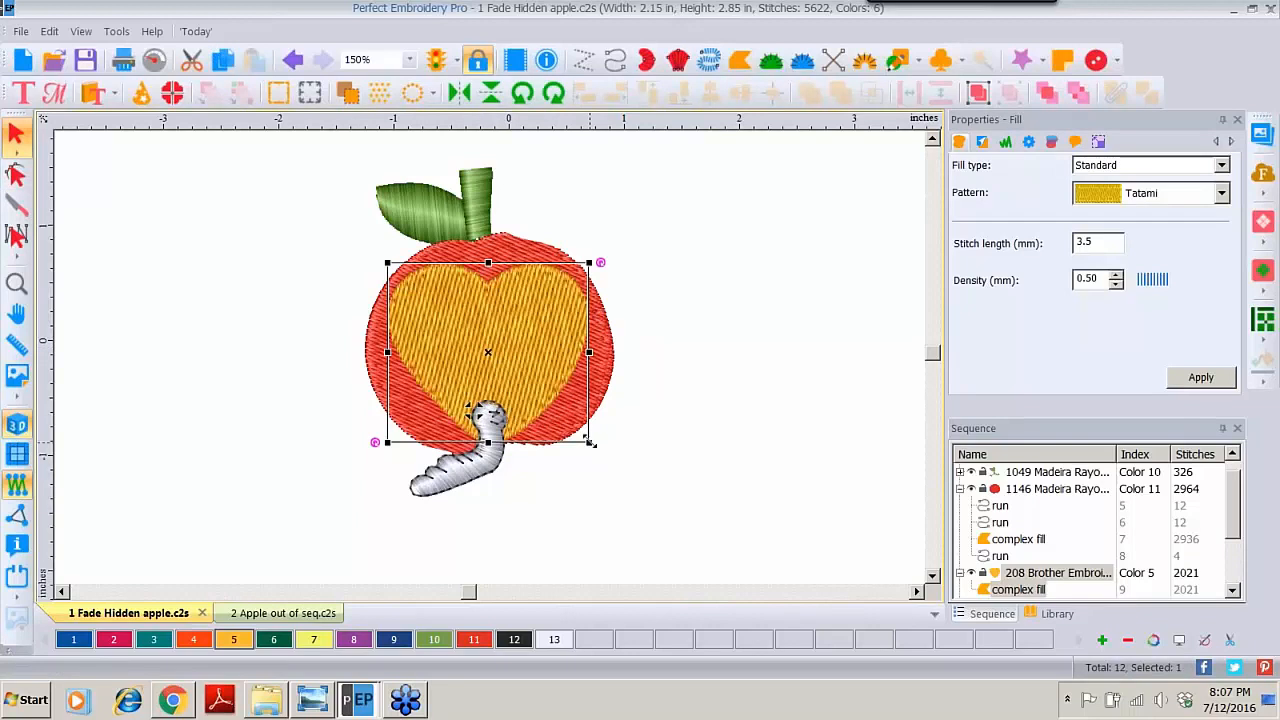
pyautogui.moveTo(590, 443); pyautogui.dragTo(582, 437)
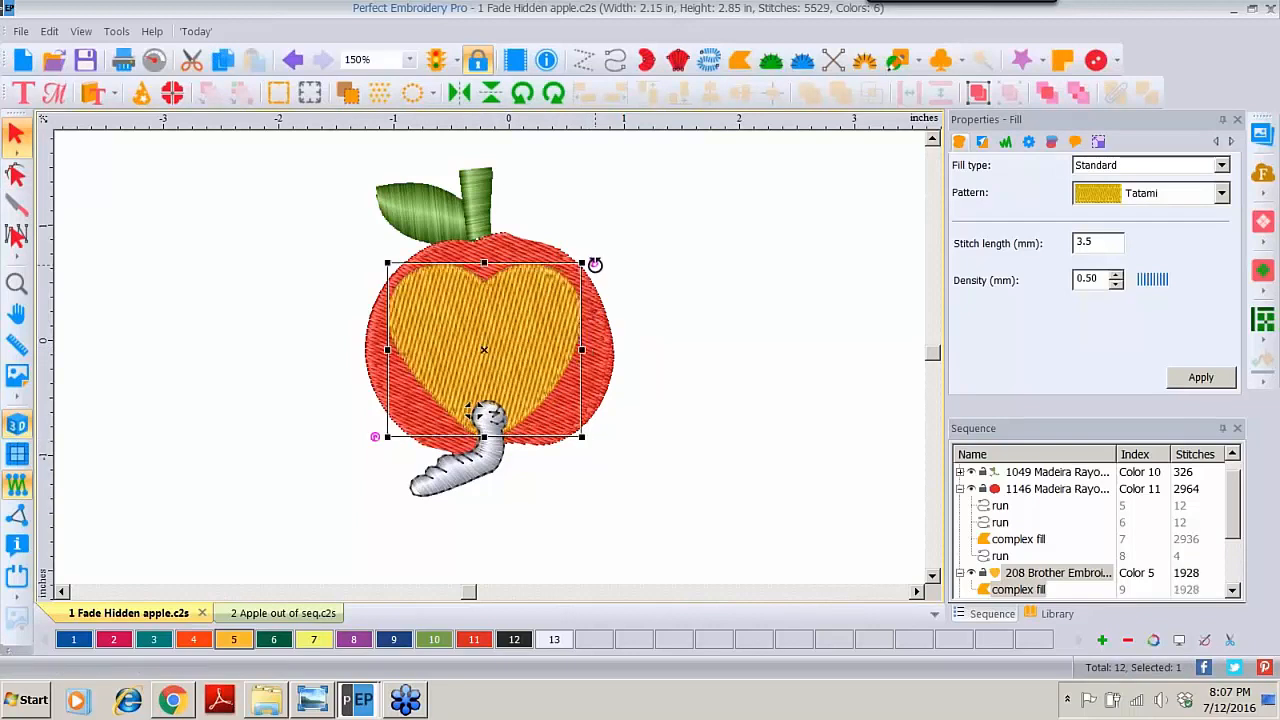
# Step: Rotate the heart slightly counterclockwise and nudge it right so that it sits centered on the apple
pyautogui.moveTo(595, 263)
pyautogui.mouseDown()
pyautogui.moveTo(589, 237)
pyautogui.moveTo(574, 261)
pyautogui.mouseUp()
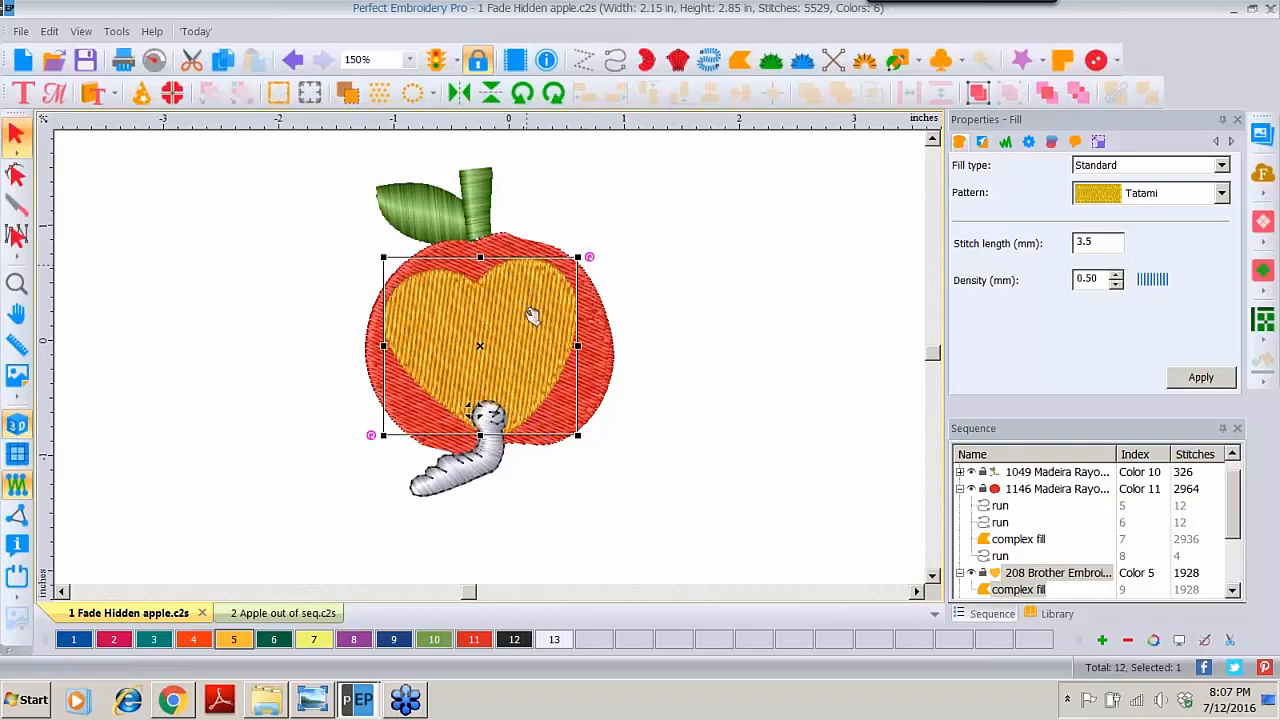
pyautogui.moveTo(506, 334); pyautogui.dragTo(510, 335)
pyautogui.moveTo(515, 333); pyautogui.dragTo(525, 334)
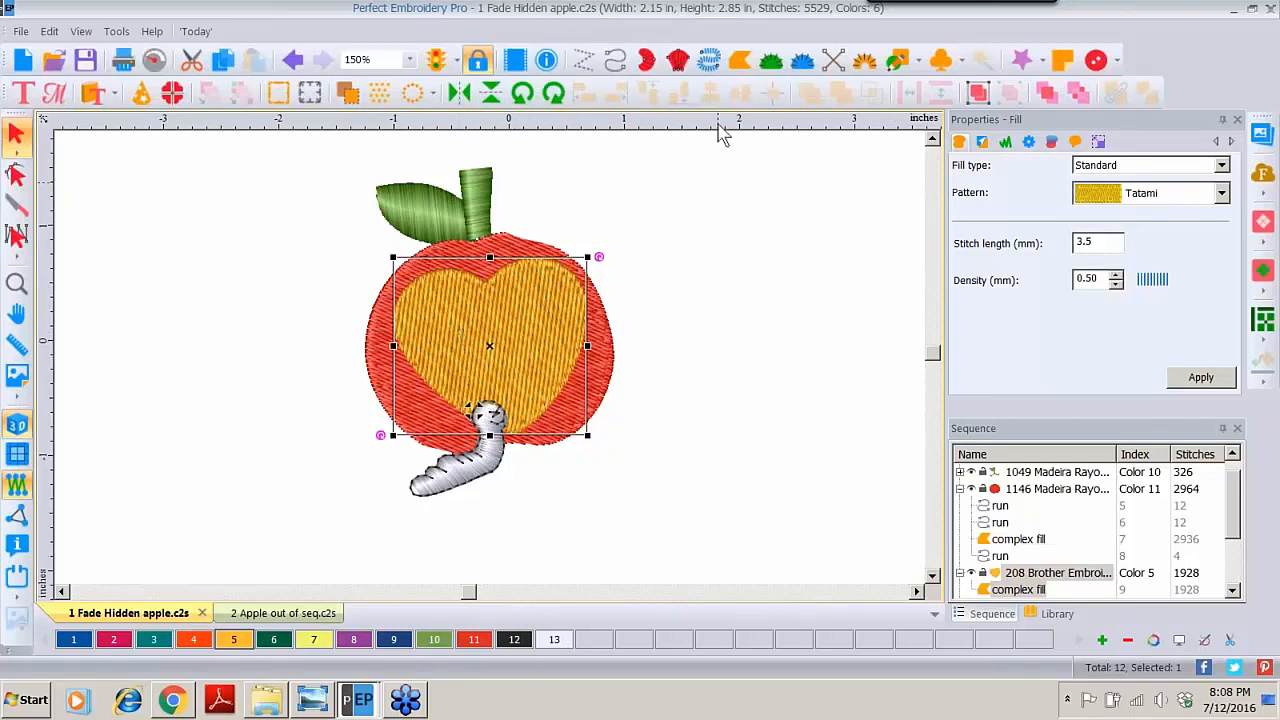
# Step: Draw a horizontal run stitch line about 0.42 in long to the upper right of the apple
pyautogui.click(614, 62)
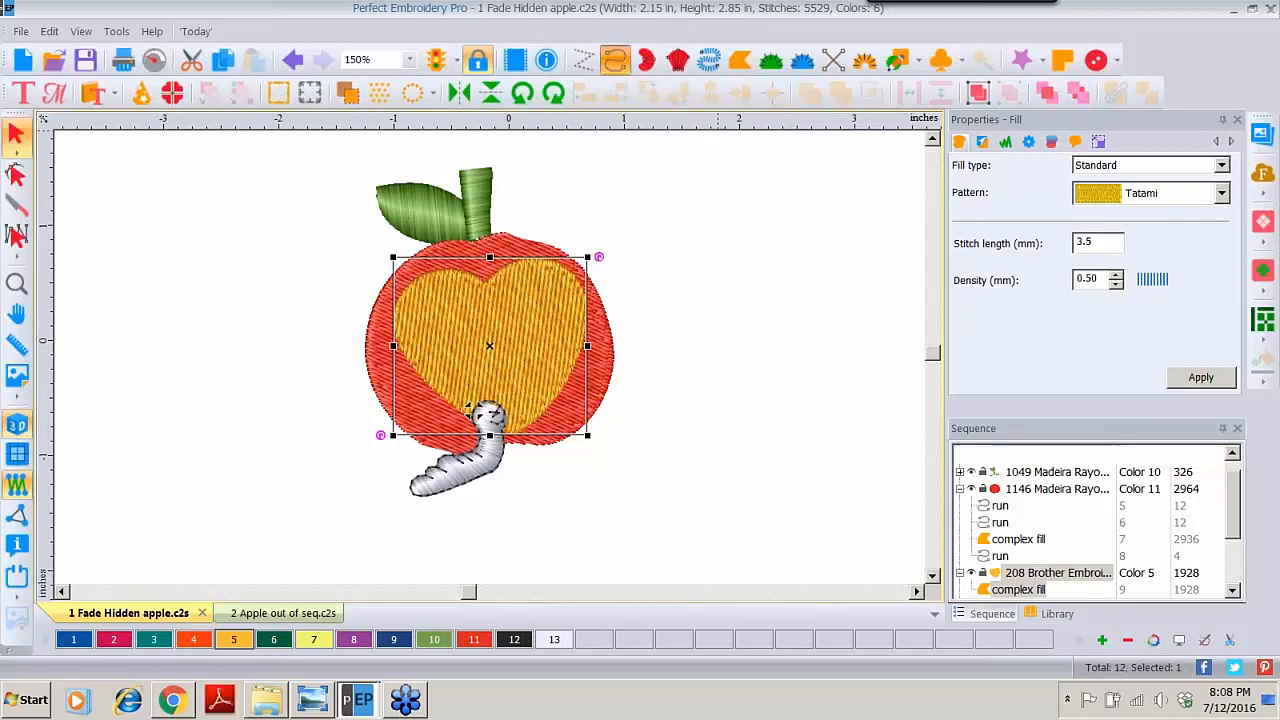
pyautogui.click(675, 245)
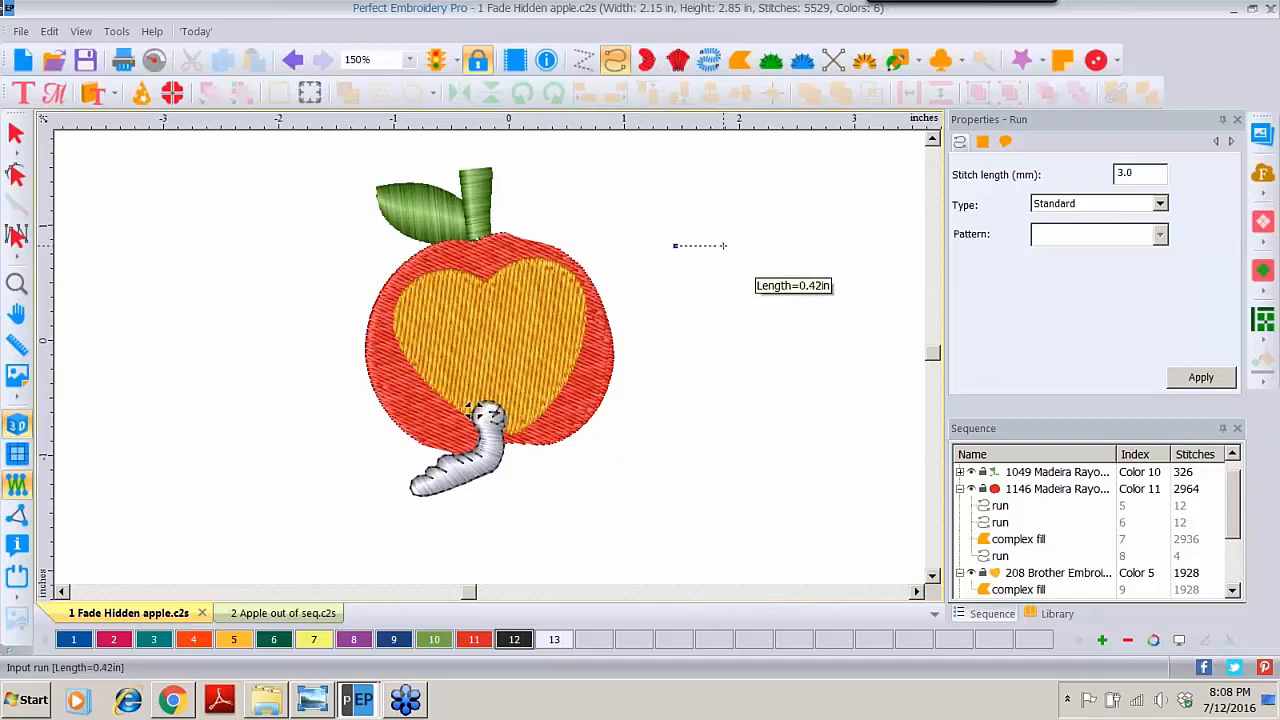
pyautogui.click(724, 245)
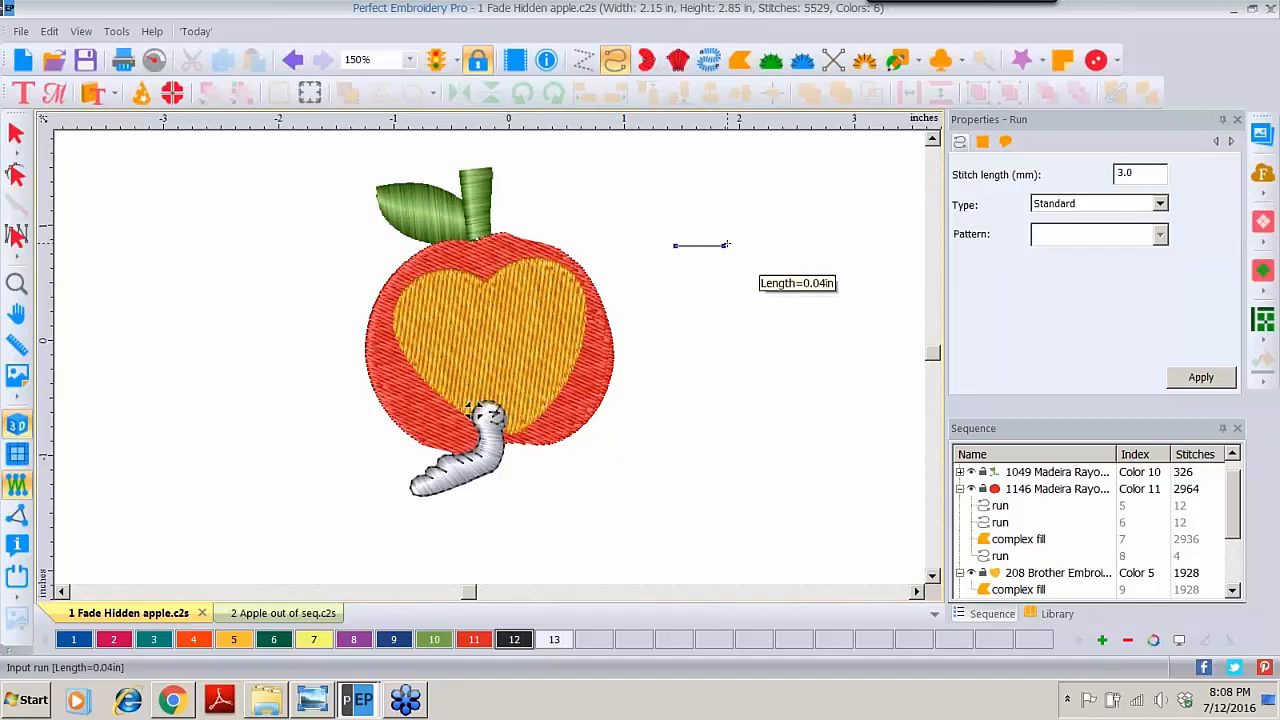
pyautogui.click(724, 245)
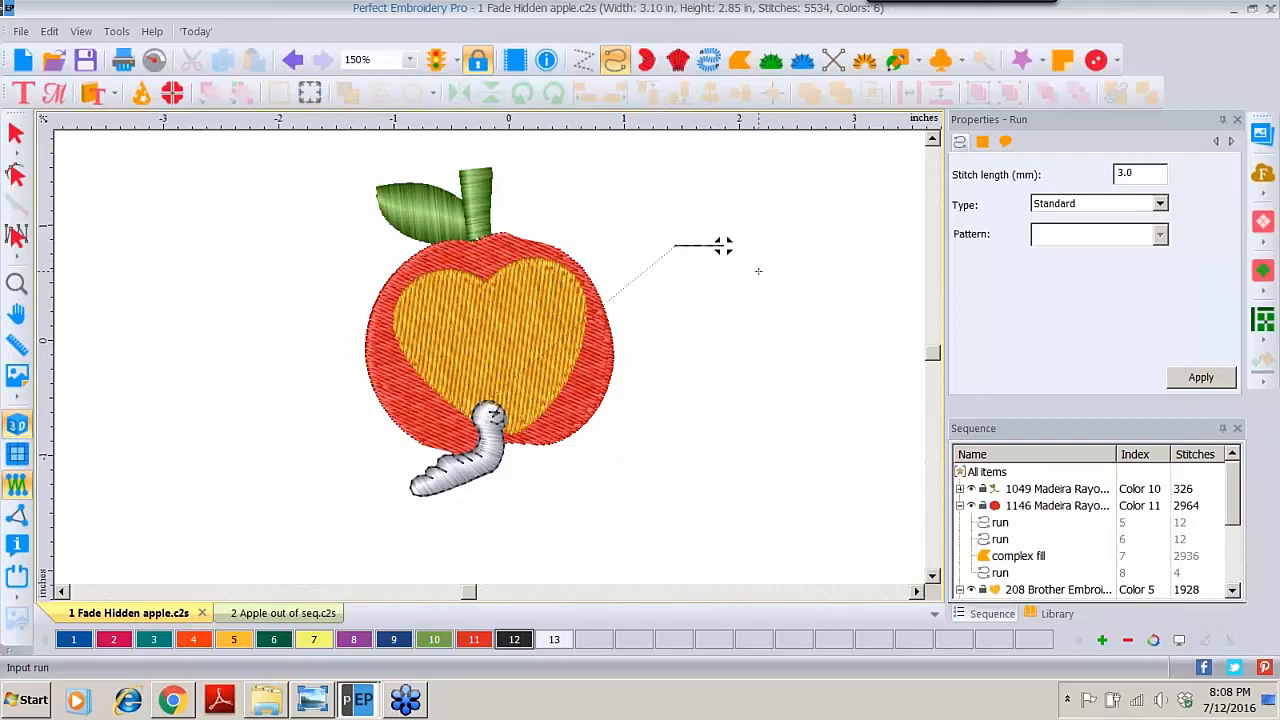
pyautogui.press('Escape')
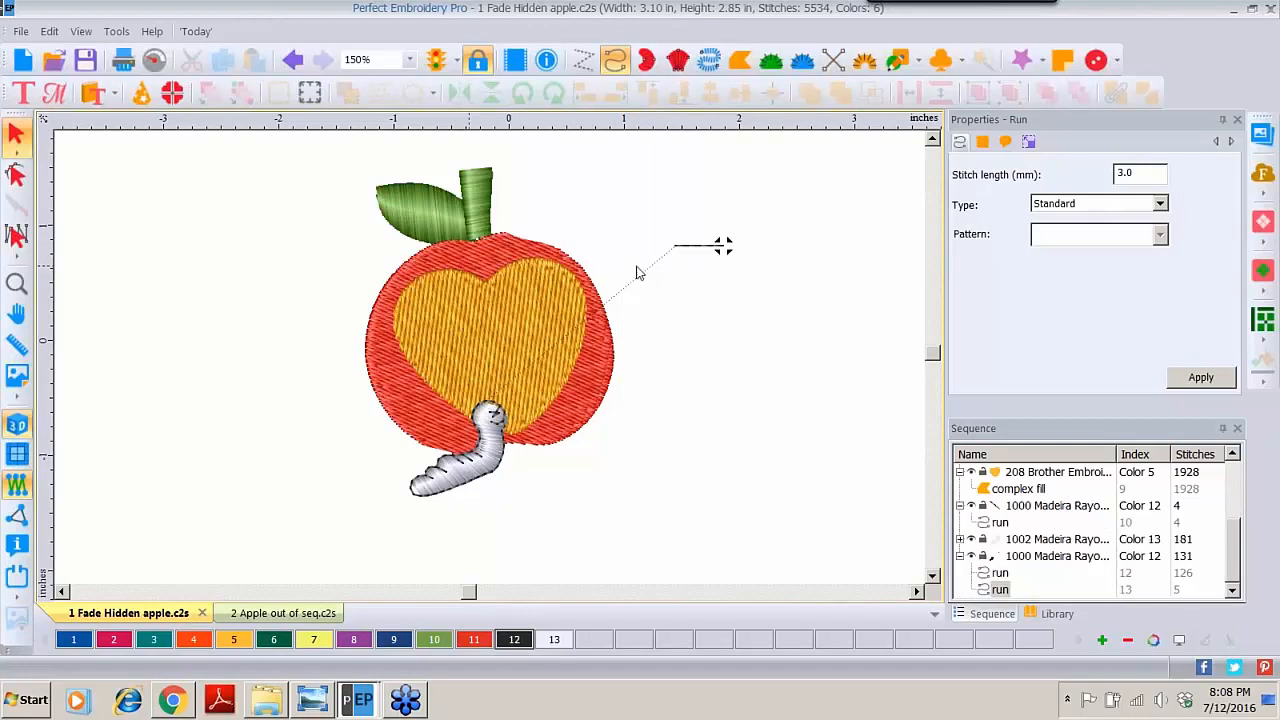
# Step: Change the run line beside the apple to the Motif type with the candlewicking2 pattern
pyautogui.click(688, 262)
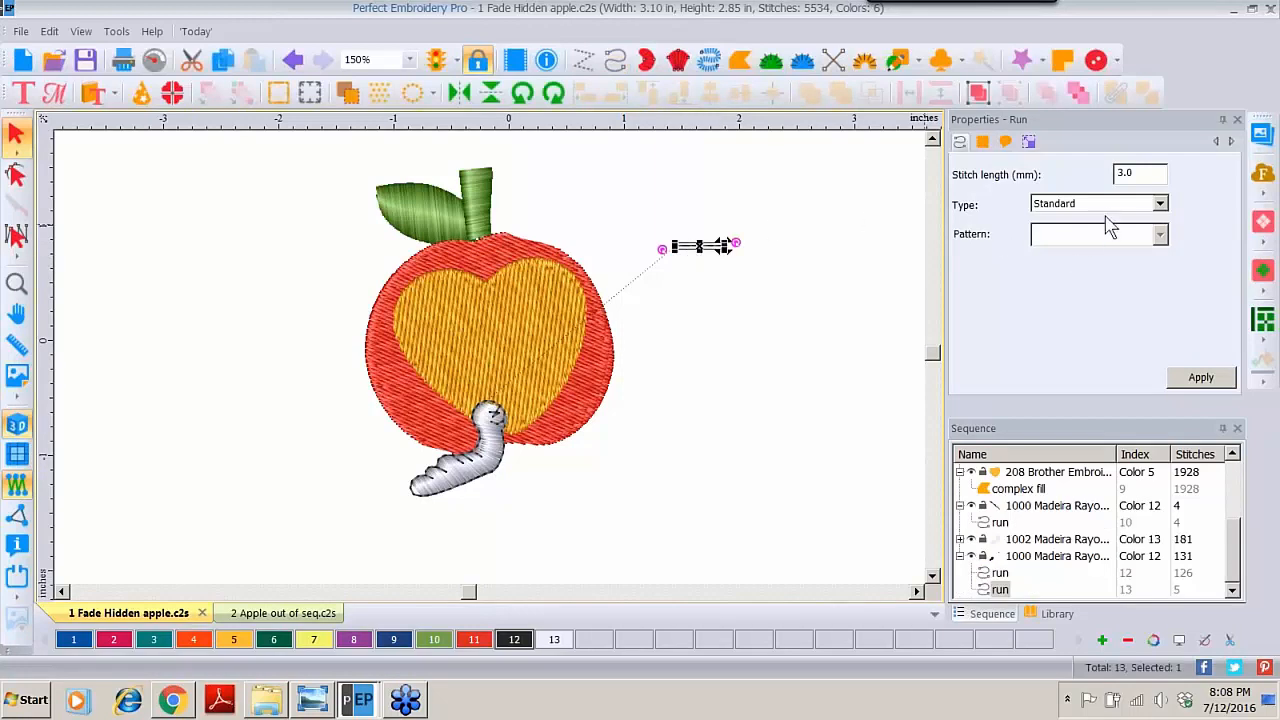
pyautogui.click(1160, 205)
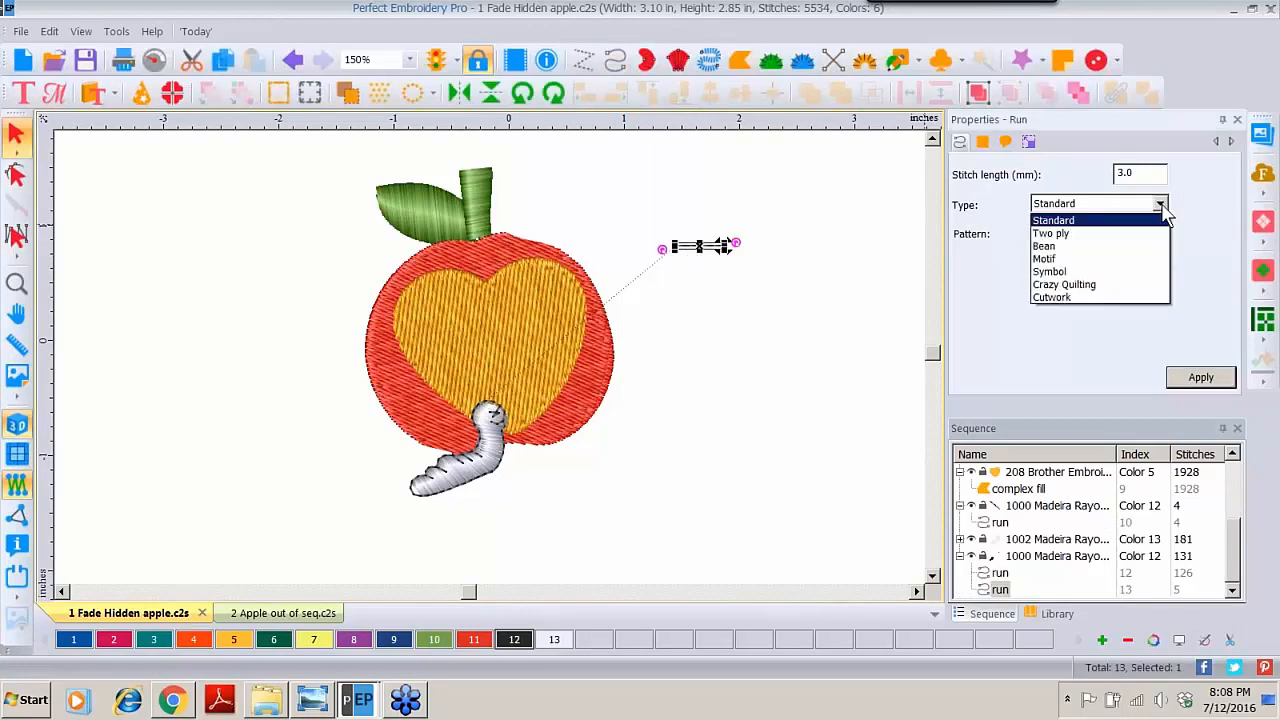
pyautogui.click(1047, 260)
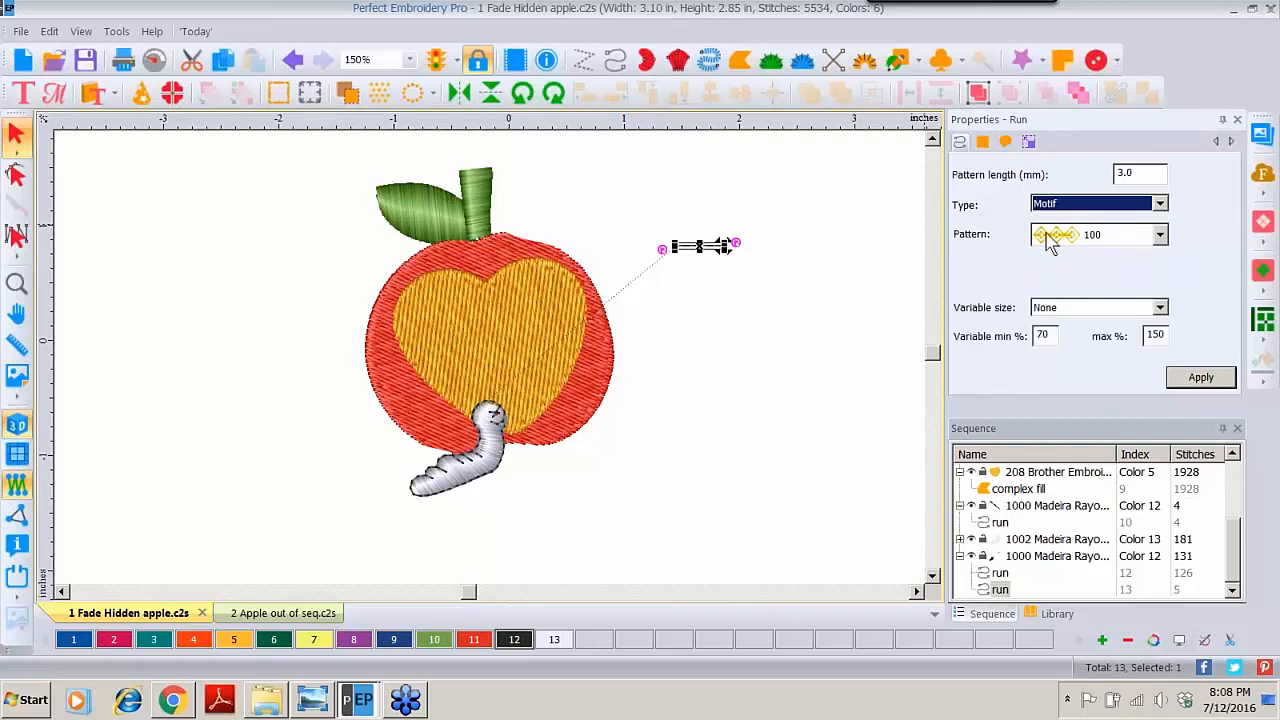
pyautogui.click(1160, 235)
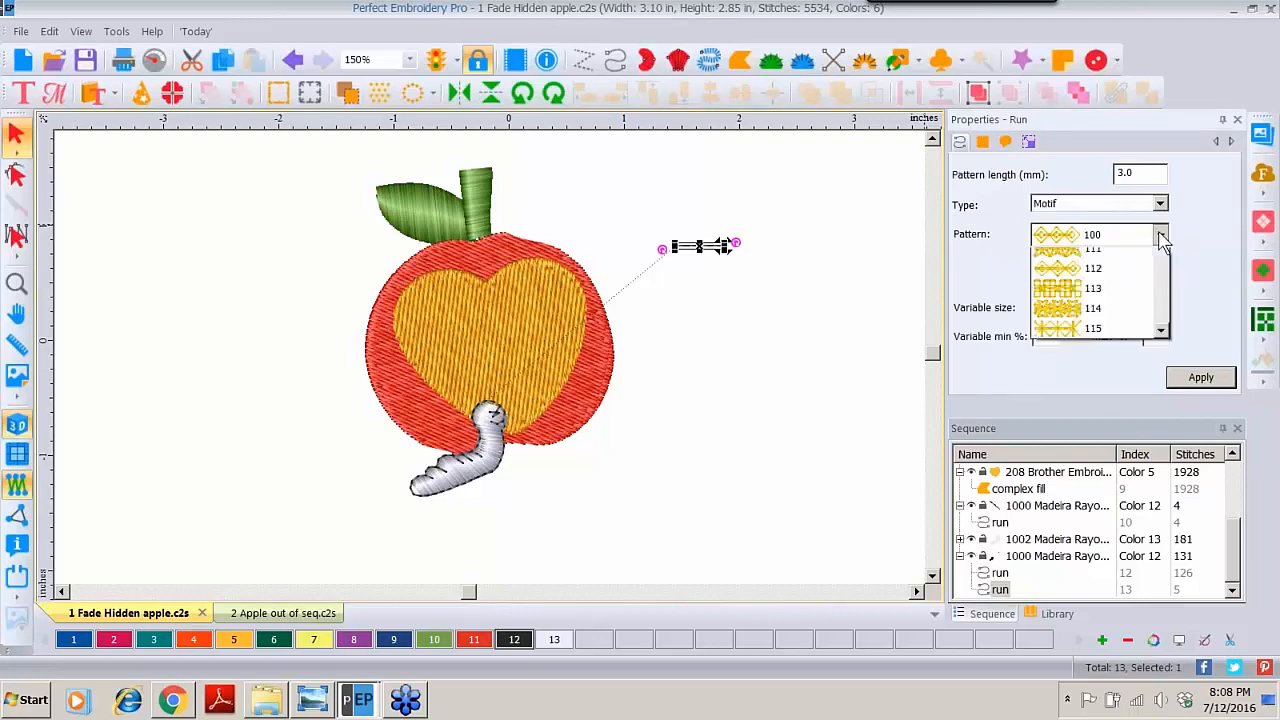
pyautogui.moveTo(1165, 290); pyautogui.dragTo(1176, 528)
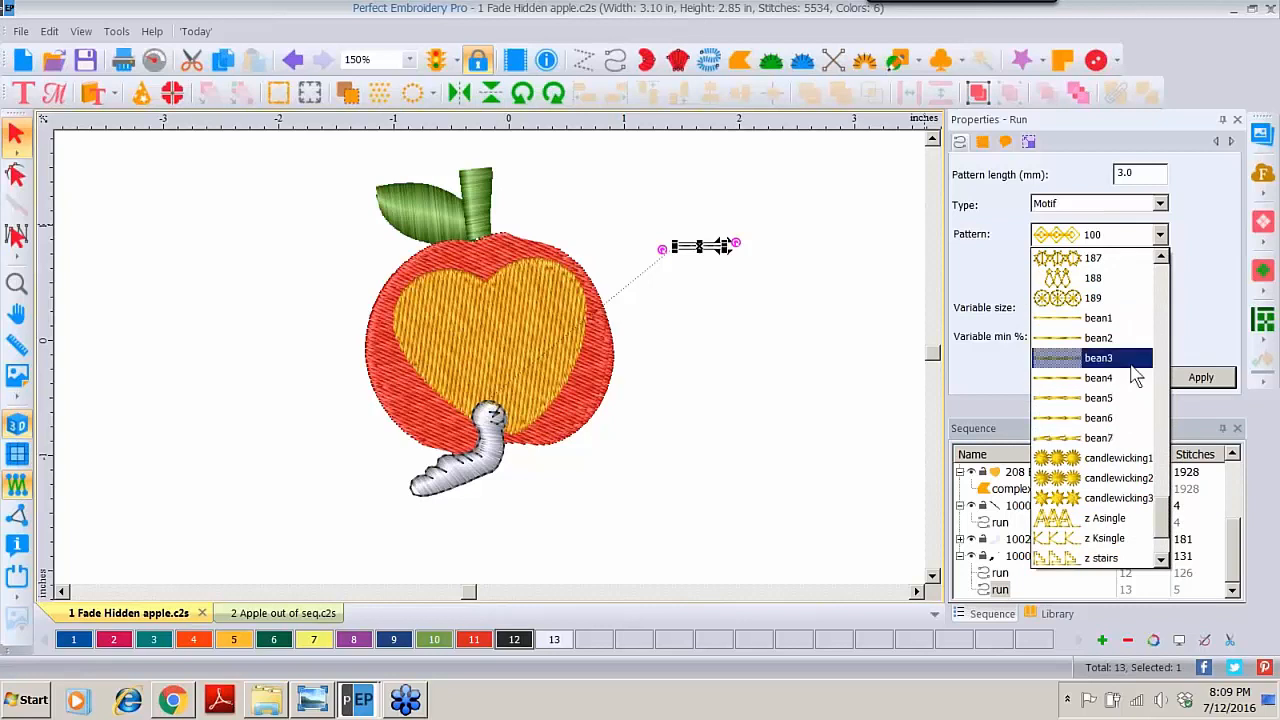
pyautogui.click(1104, 484)
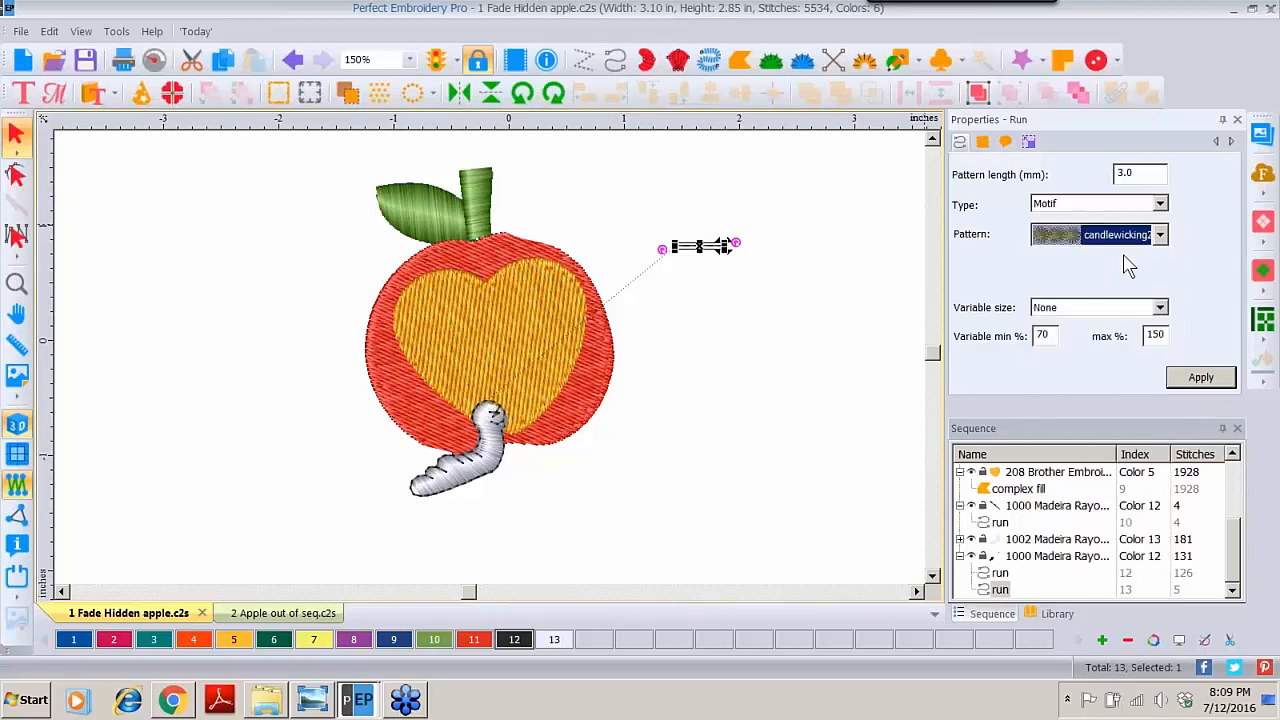
# Step: Set the motif line's pattern length to 5 mm and apply it to the stitches
pyautogui.click(1145, 173)
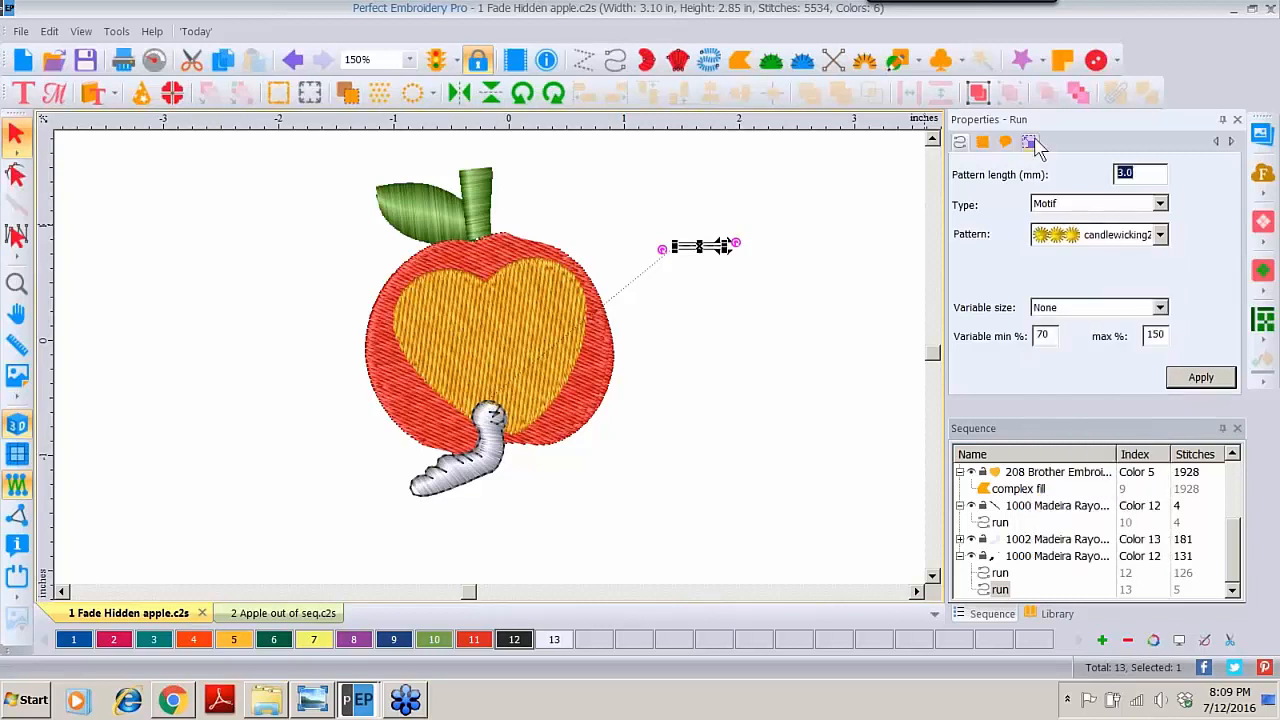
pyautogui.write('5')
pyautogui.click(1188, 380)
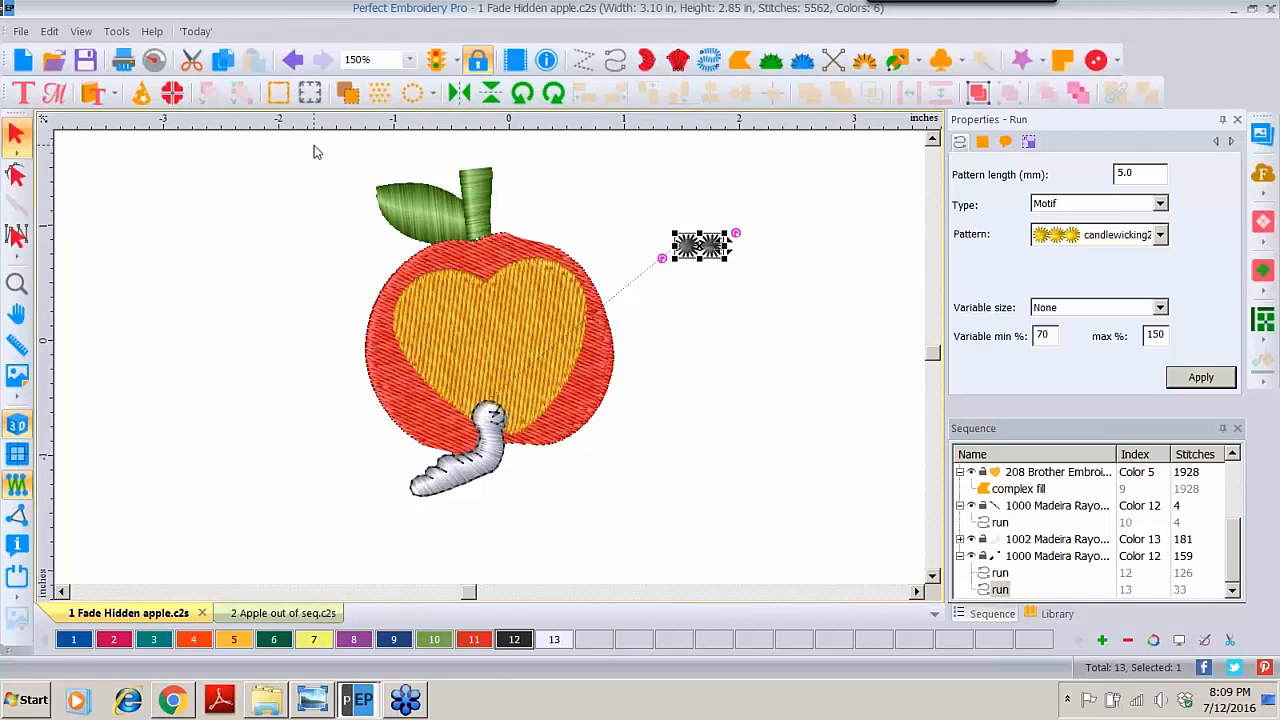
# Step: Duplicate the candlewicking motif twice, placing the two copies in rows below the original
pyautogui.click(350, 96)
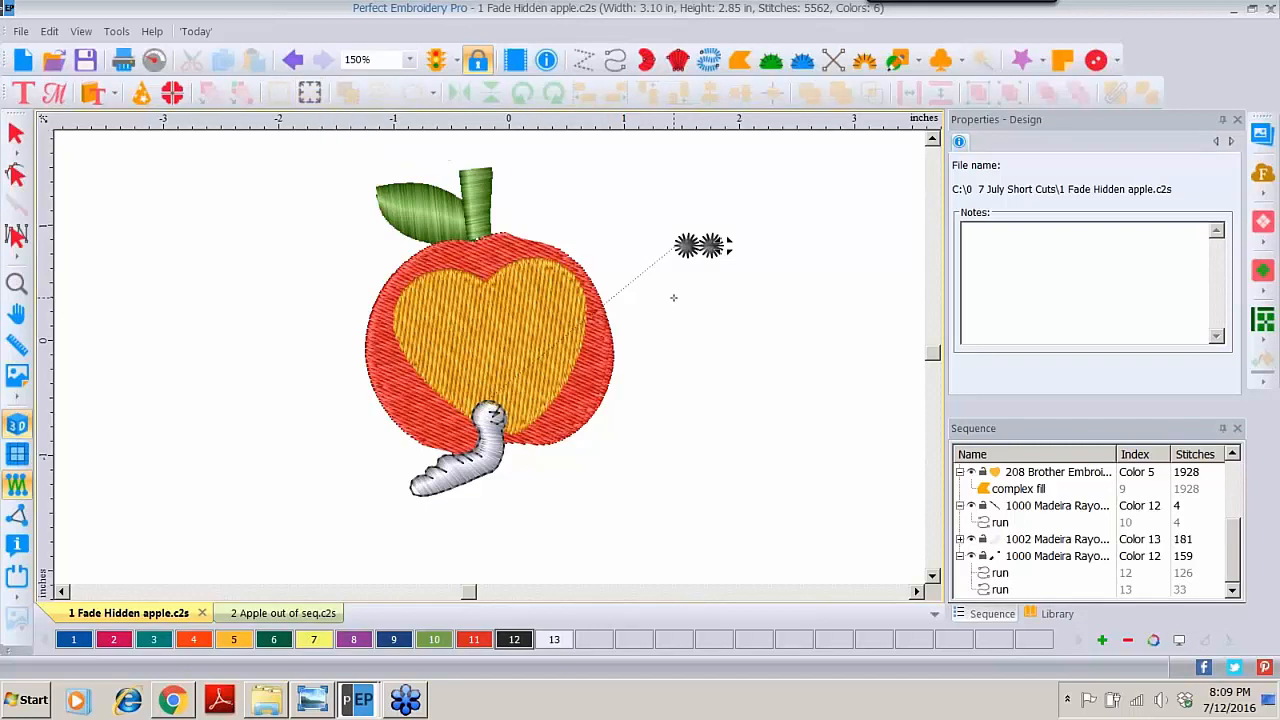
pyautogui.click(674, 287)
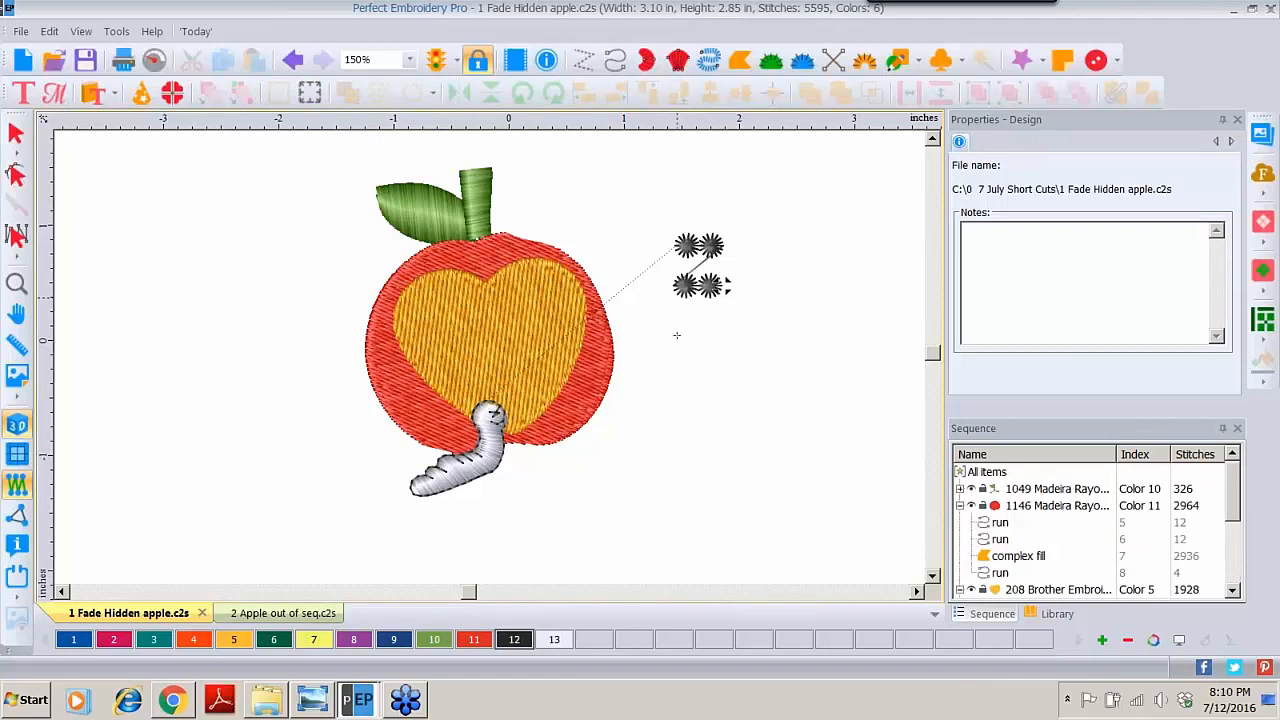
pyautogui.click(681, 335)
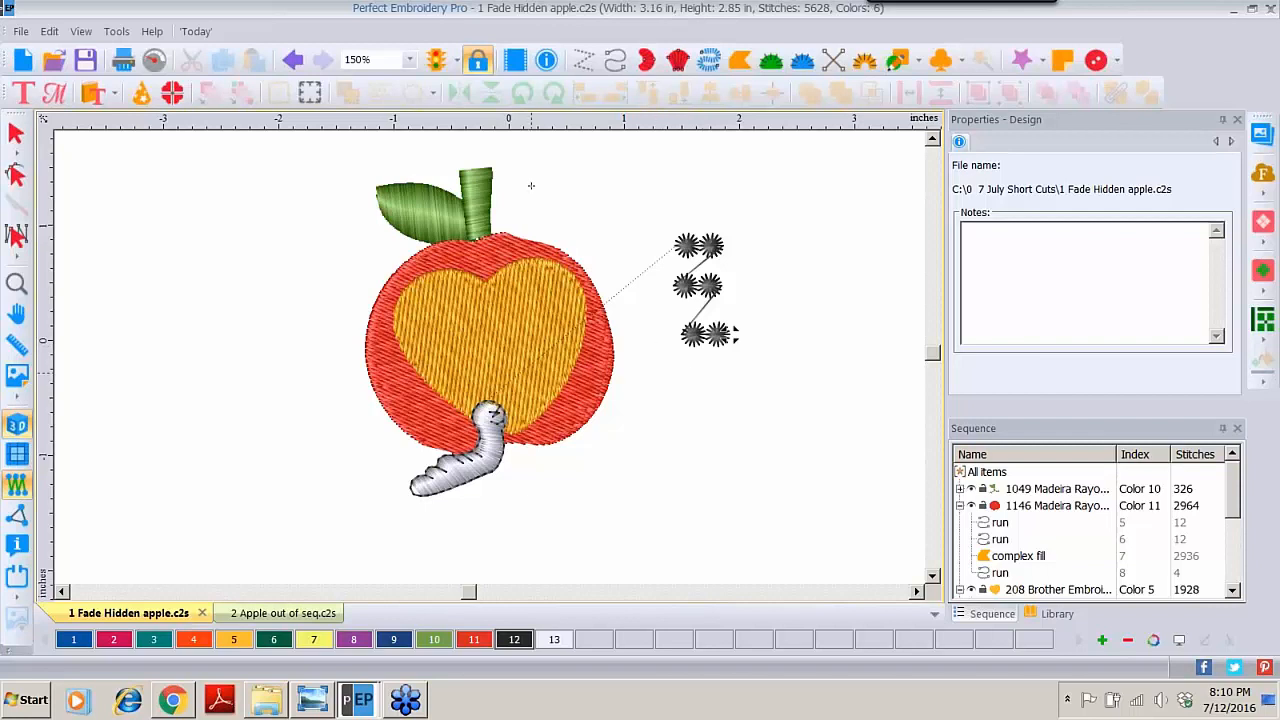
pyautogui.press('Return')
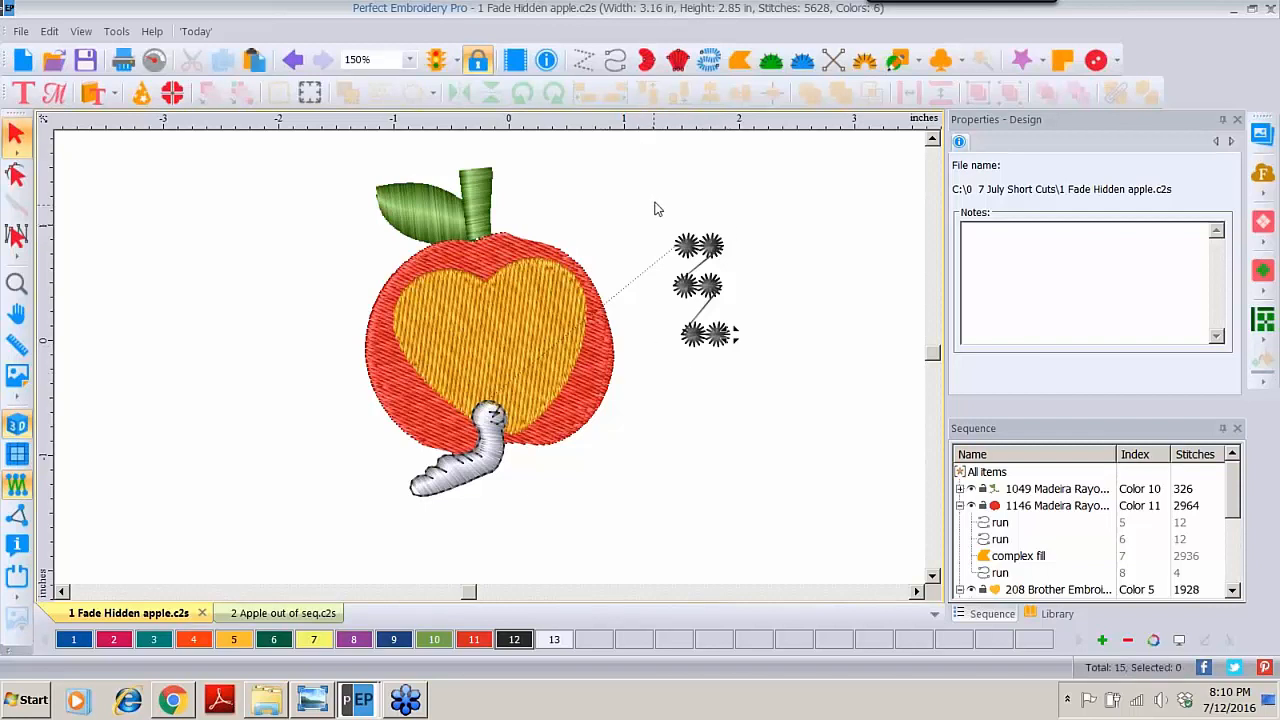
# Step: Select all three motif rows, align their centers in one column and distribute them evenly with Vertical
pyautogui.moveTo(655, 207); pyautogui.dragTo(781, 386)
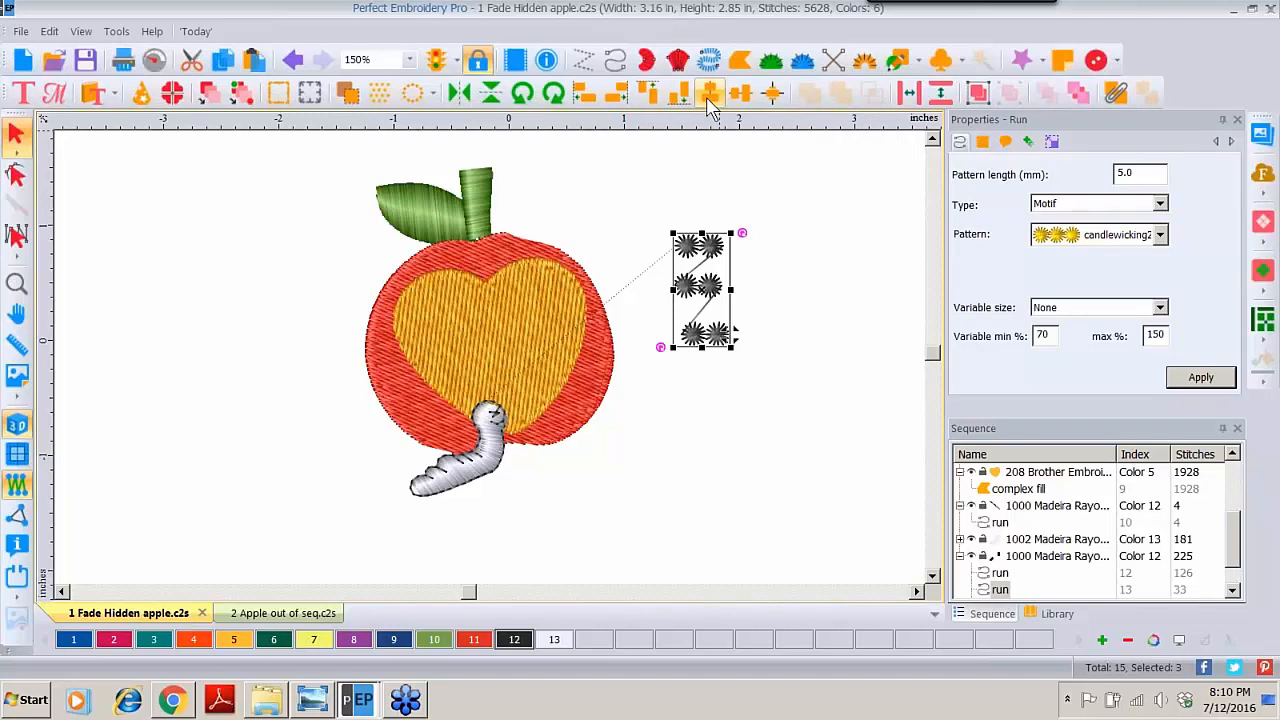
pyautogui.click(709, 97)
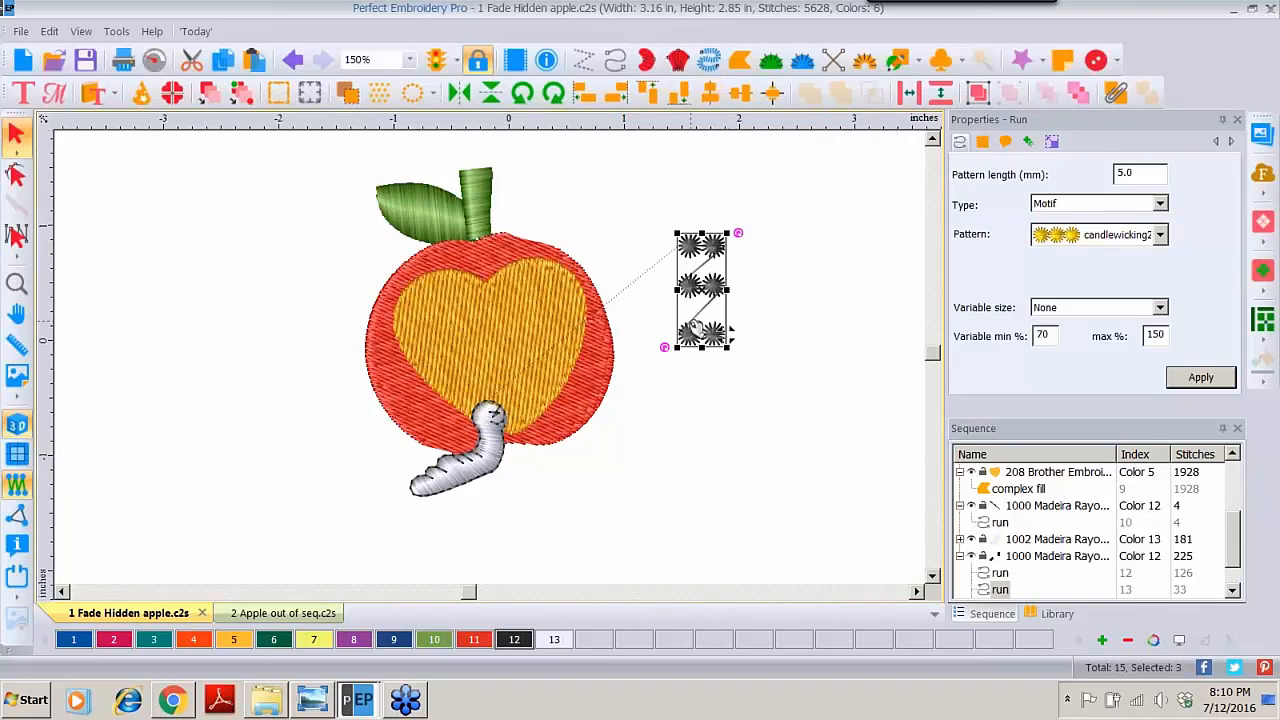
pyautogui.rightClick(697, 268)
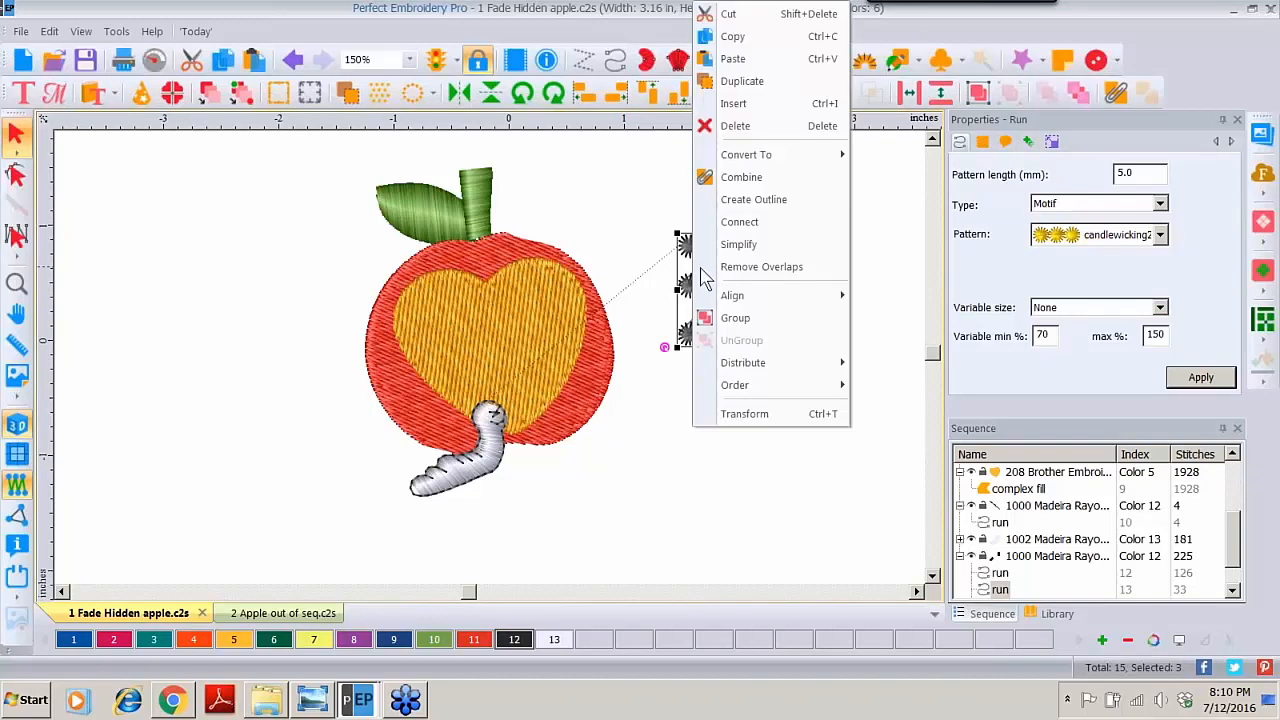
pyautogui.moveTo(742, 373)
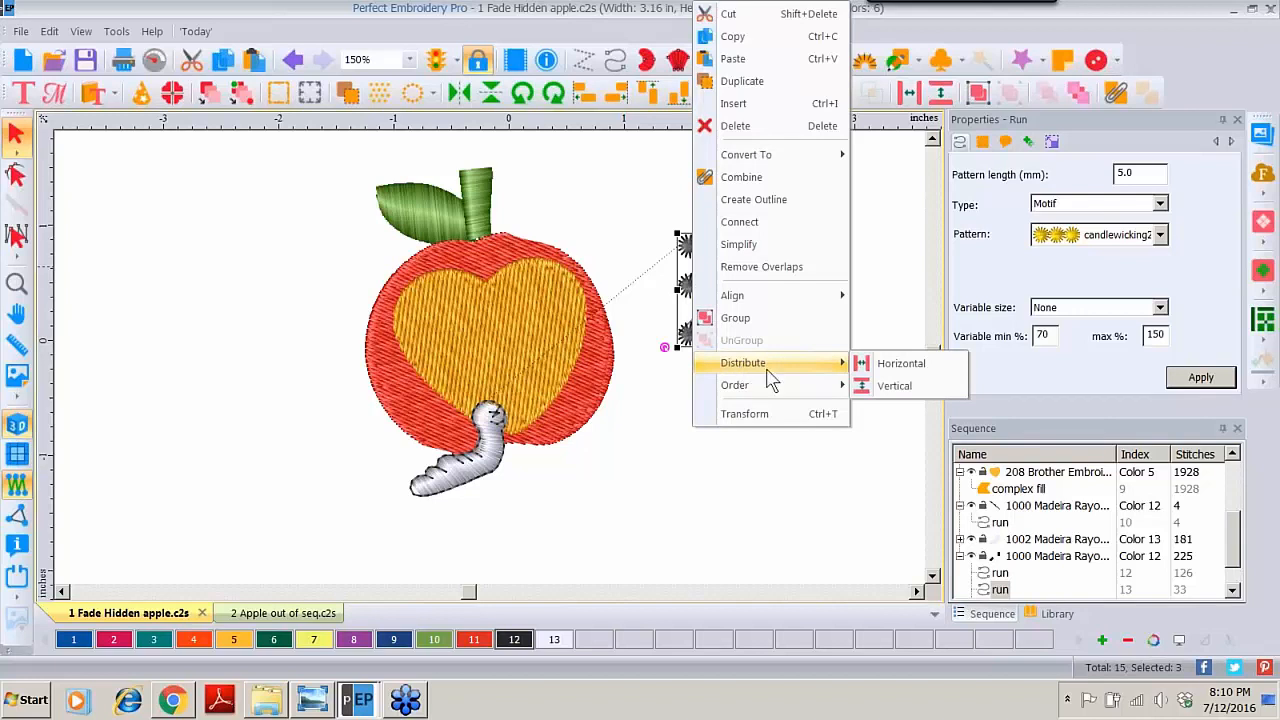
pyautogui.click(893, 387)
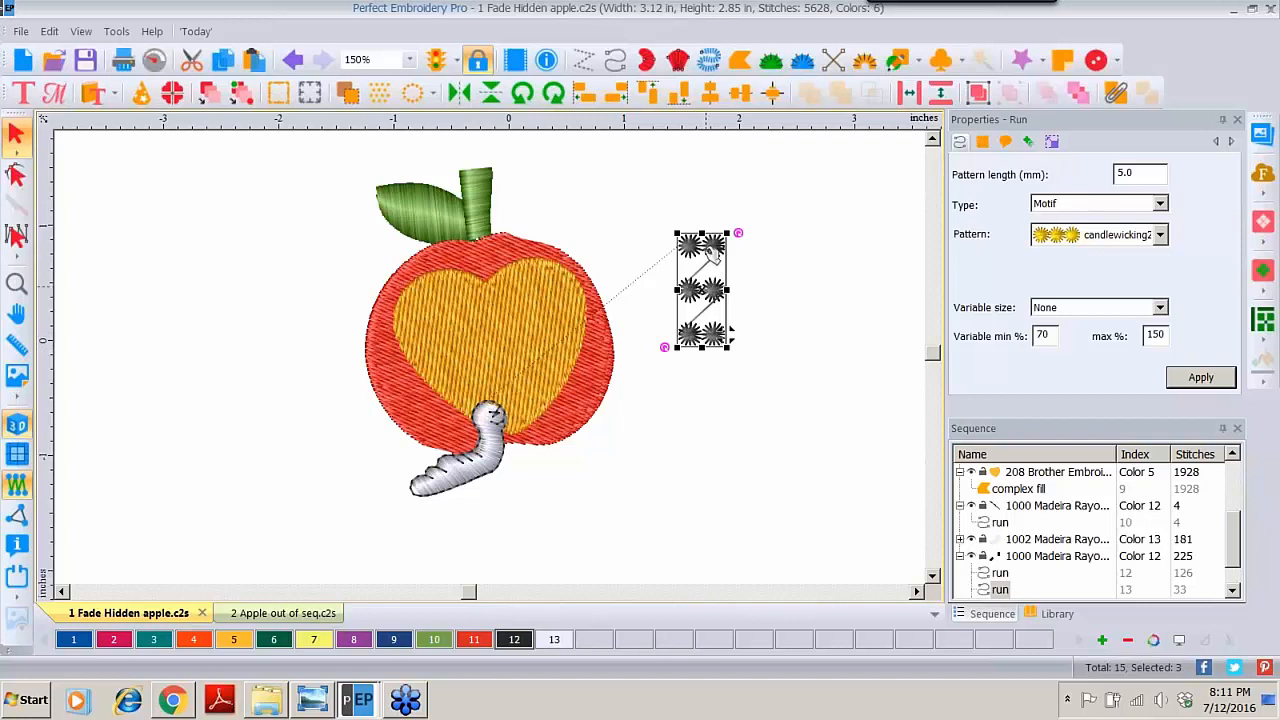
# Step: Try the three motif rows over the middle of the heart, then move them back beside the apple
pyautogui.moveTo(714, 242); pyautogui.dragTo(503, 294)
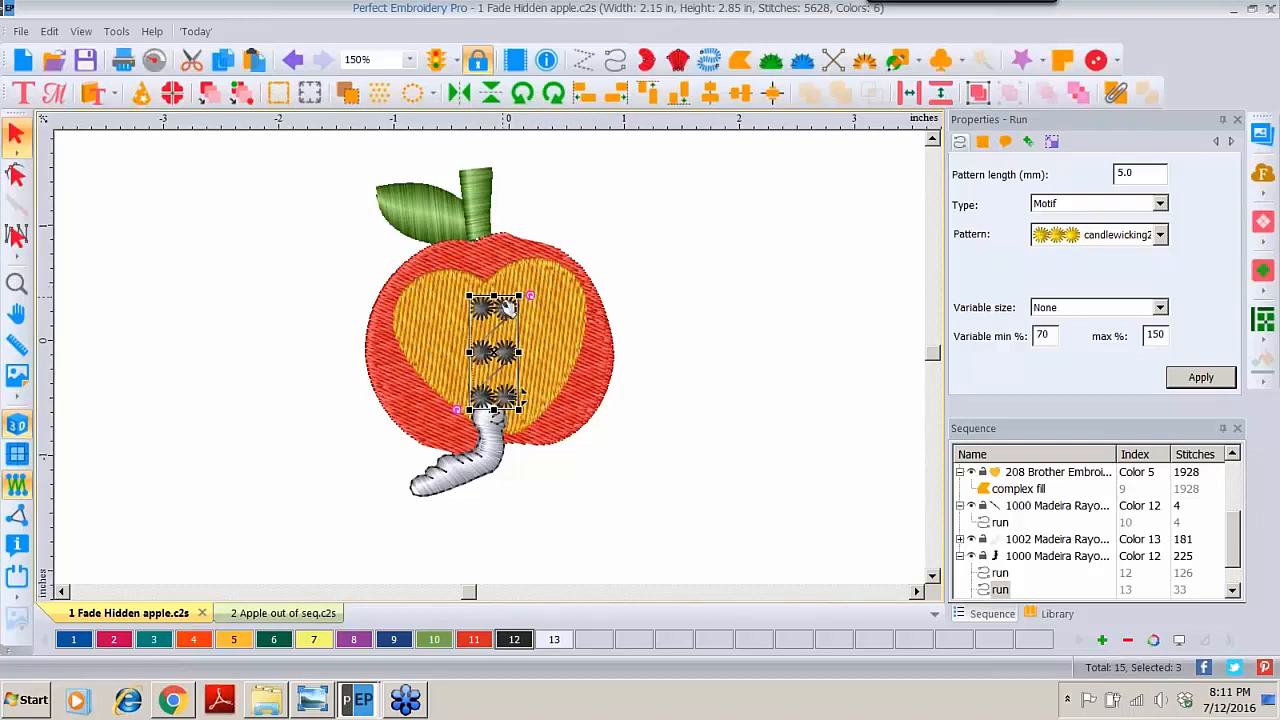
pyautogui.moveTo(512, 306); pyautogui.dragTo(748, 274)
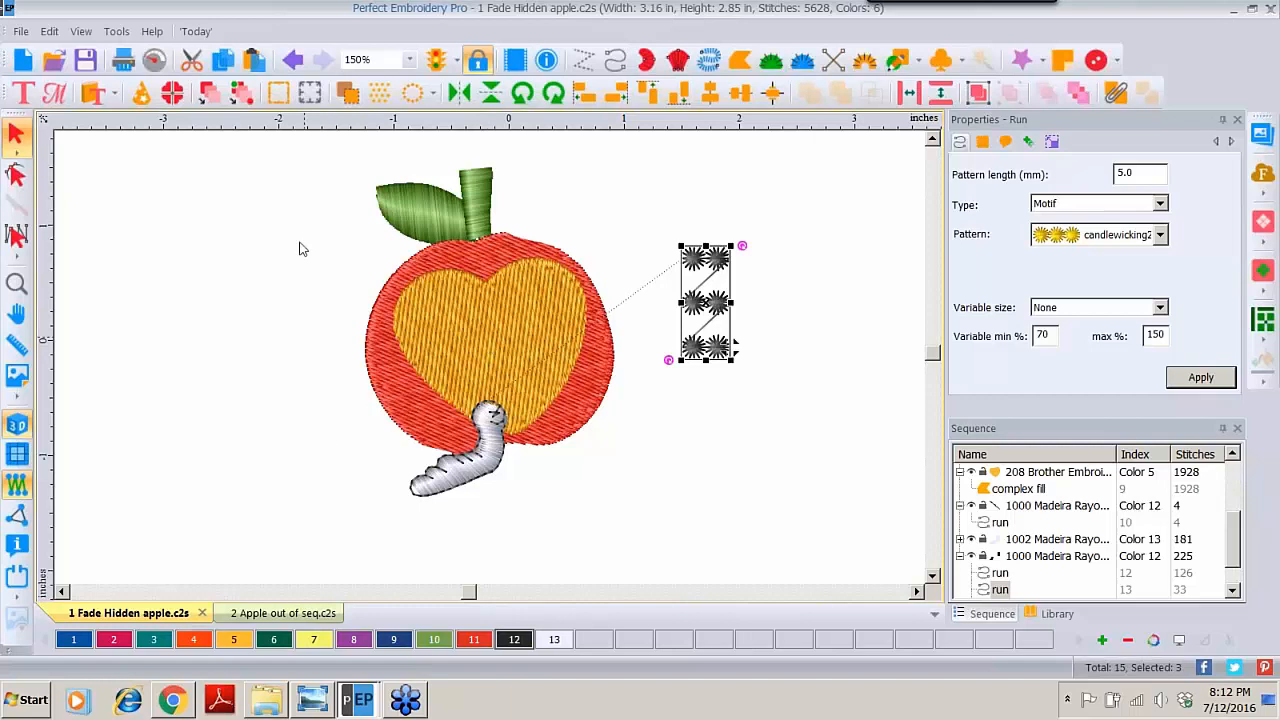
# Step: Measure the angle of the heart's center line from its upper notch to its lower tip
pyautogui.click(18, 346)
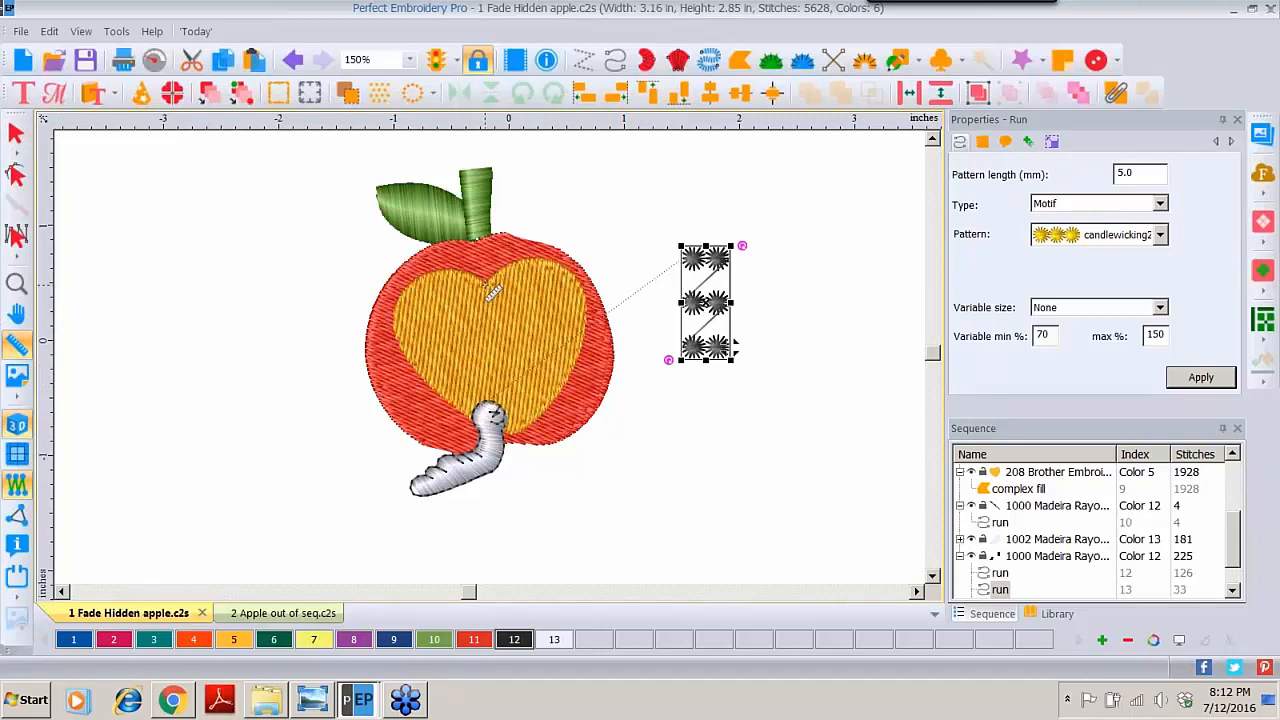
pyautogui.moveTo(490, 292); pyautogui.dragTo(515, 446)
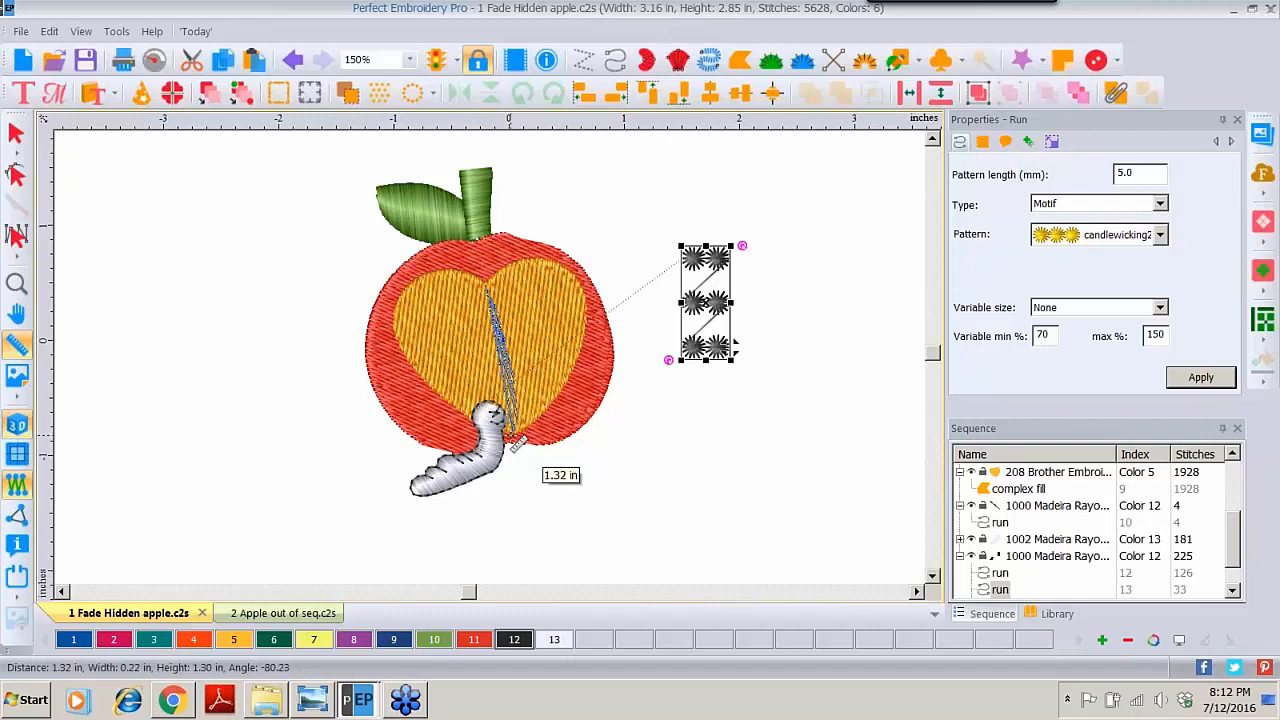
pyautogui.moveTo(516, 446); pyautogui.dragTo(521, 440)
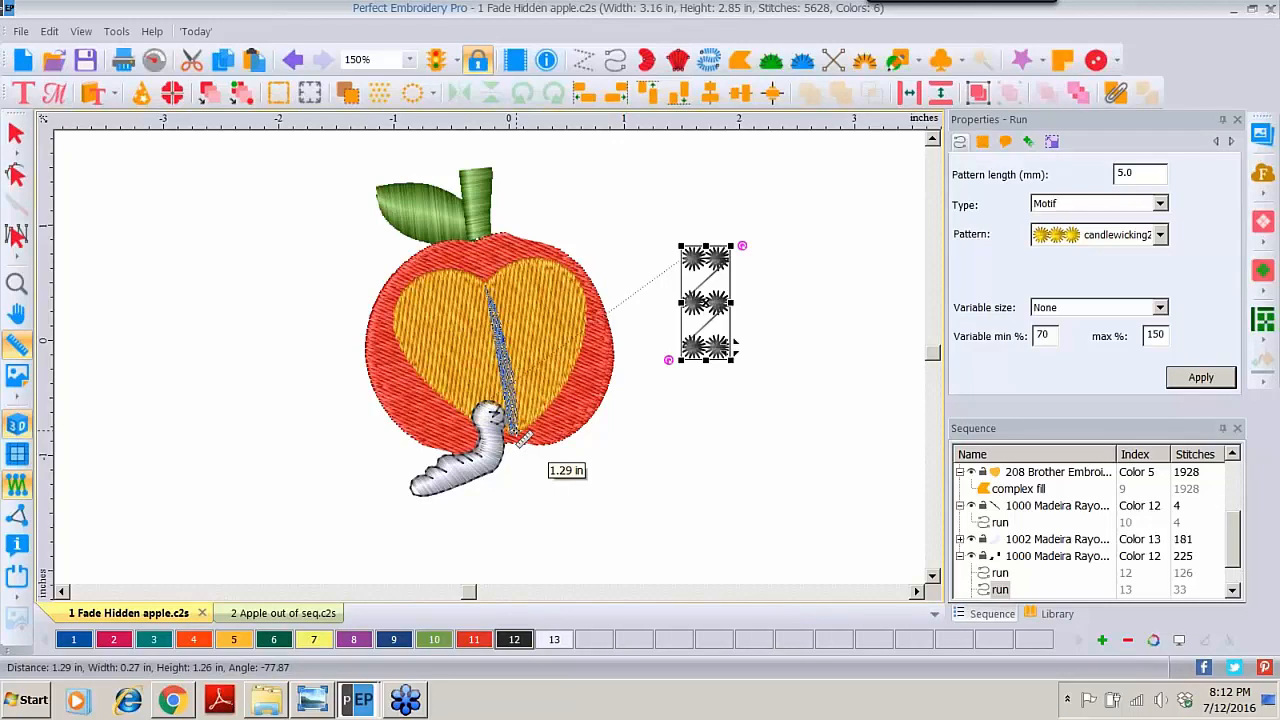
pyautogui.moveTo(523, 440); pyautogui.dragTo(516, 441)
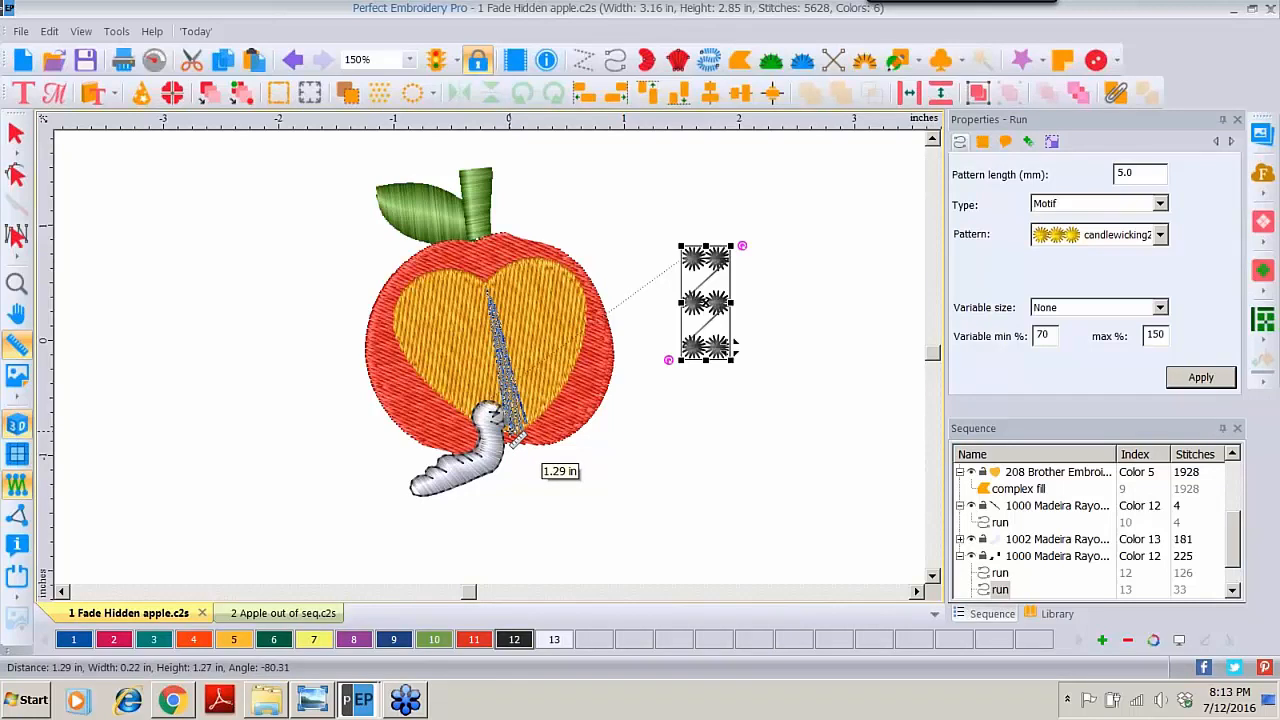
pyautogui.moveTo(518, 440); pyautogui.dragTo(518, 440)
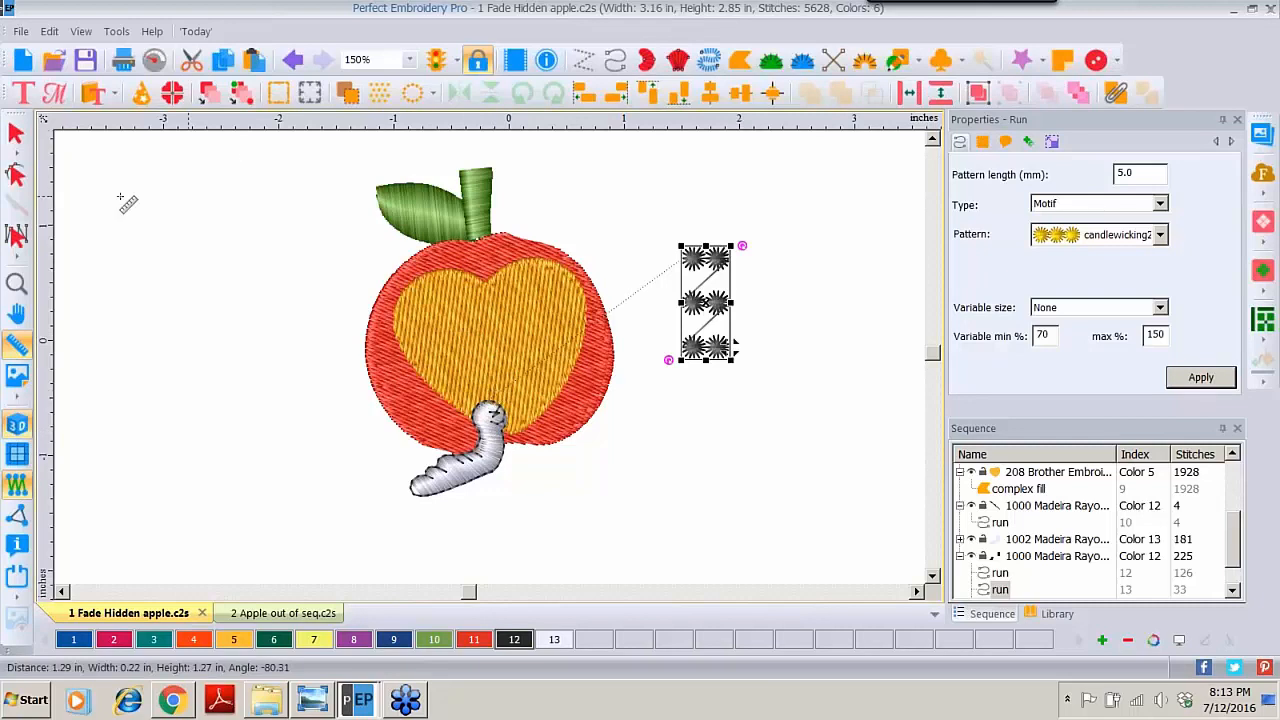
pyautogui.press('Escape')
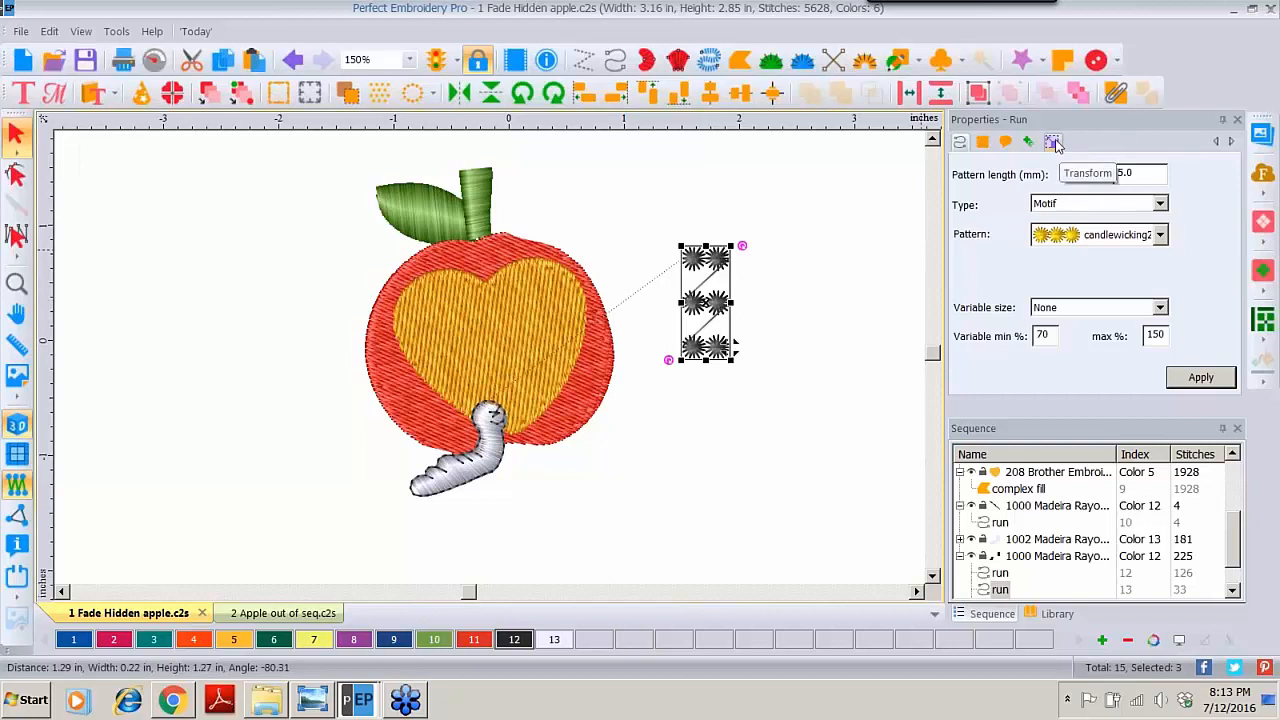
# Step: Rotate the three motif rows by 10 degrees and place them along the center line of the heart
pyautogui.click(1052, 142)
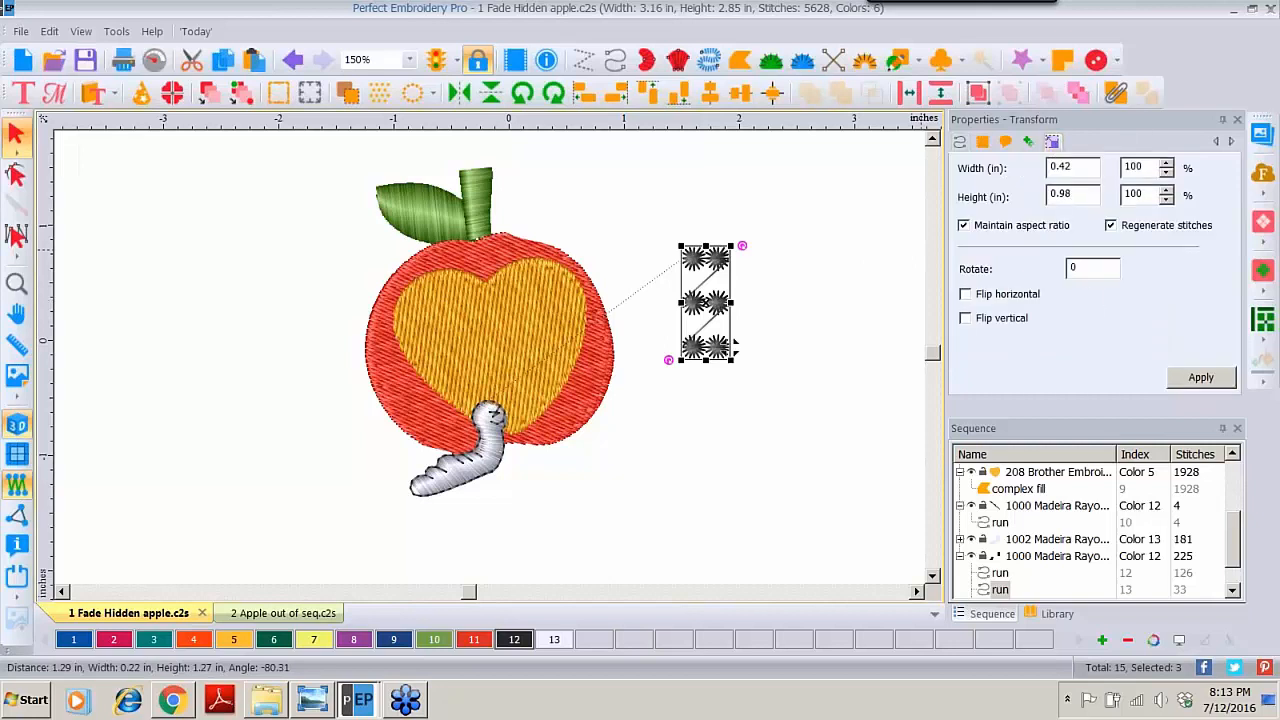
pyautogui.doubleClick(1097, 268)
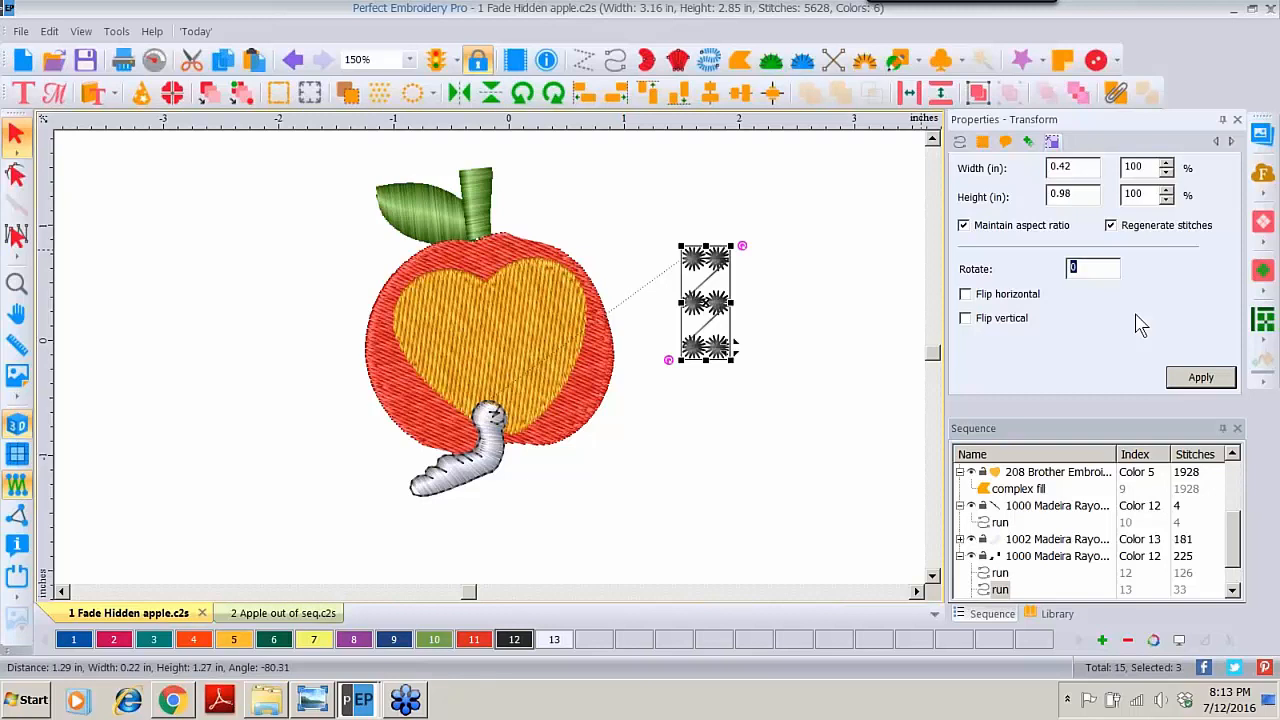
pyautogui.write('10')
pyautogui.click(1197, 376)
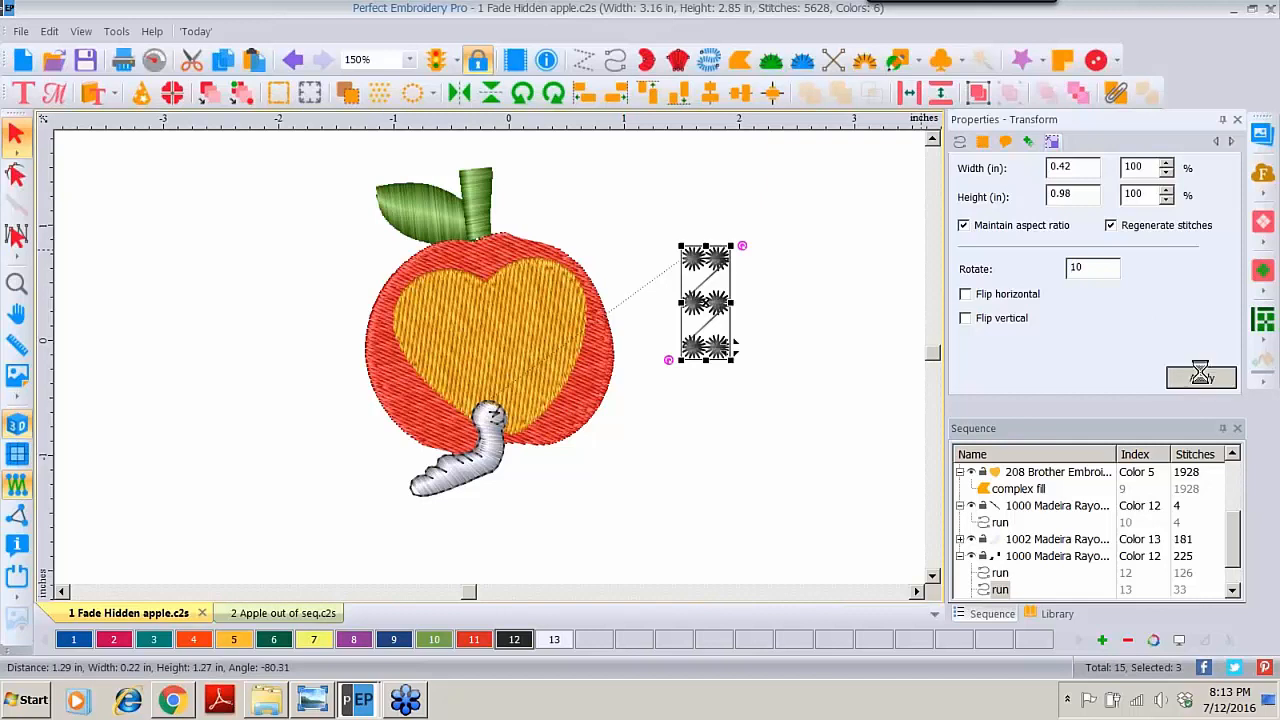
pyautogui.moveTo(700, 302); pyautogui.dragTo(490, 346)
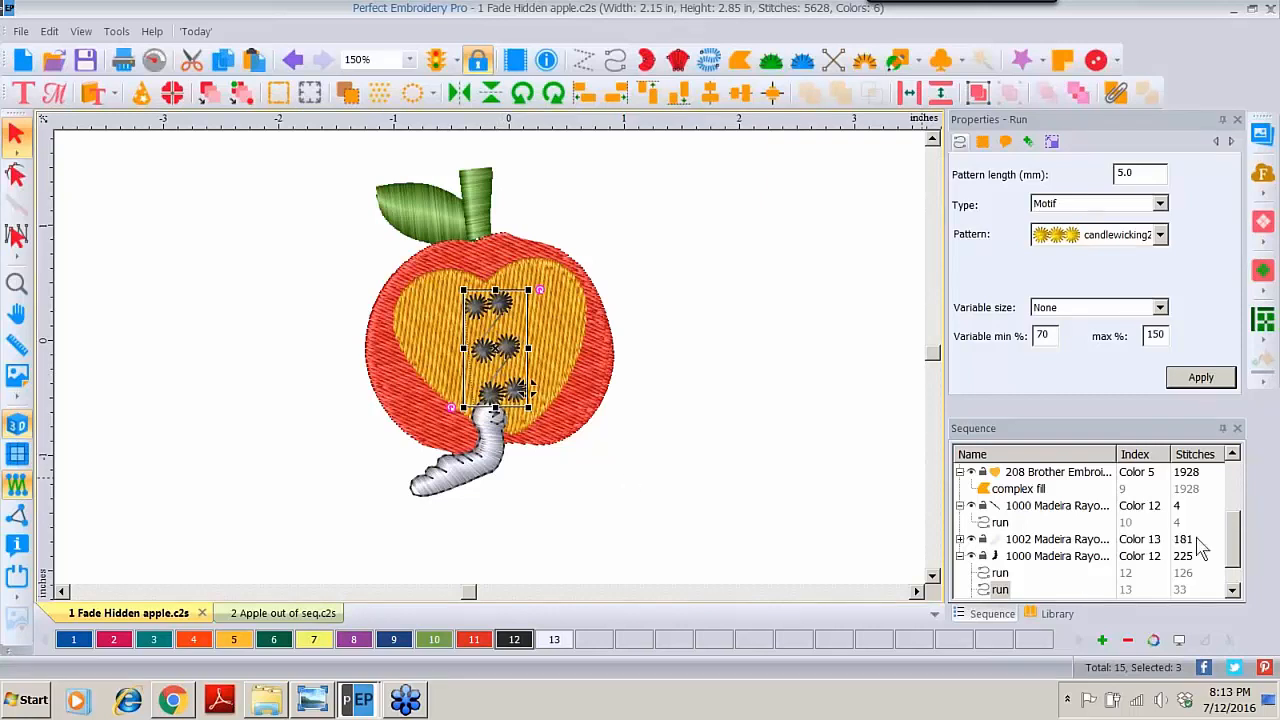
# Step: Collapse all color groups in the Sequence list and expand only the last black group to show its runs
pyautogui.click(1058, 505)
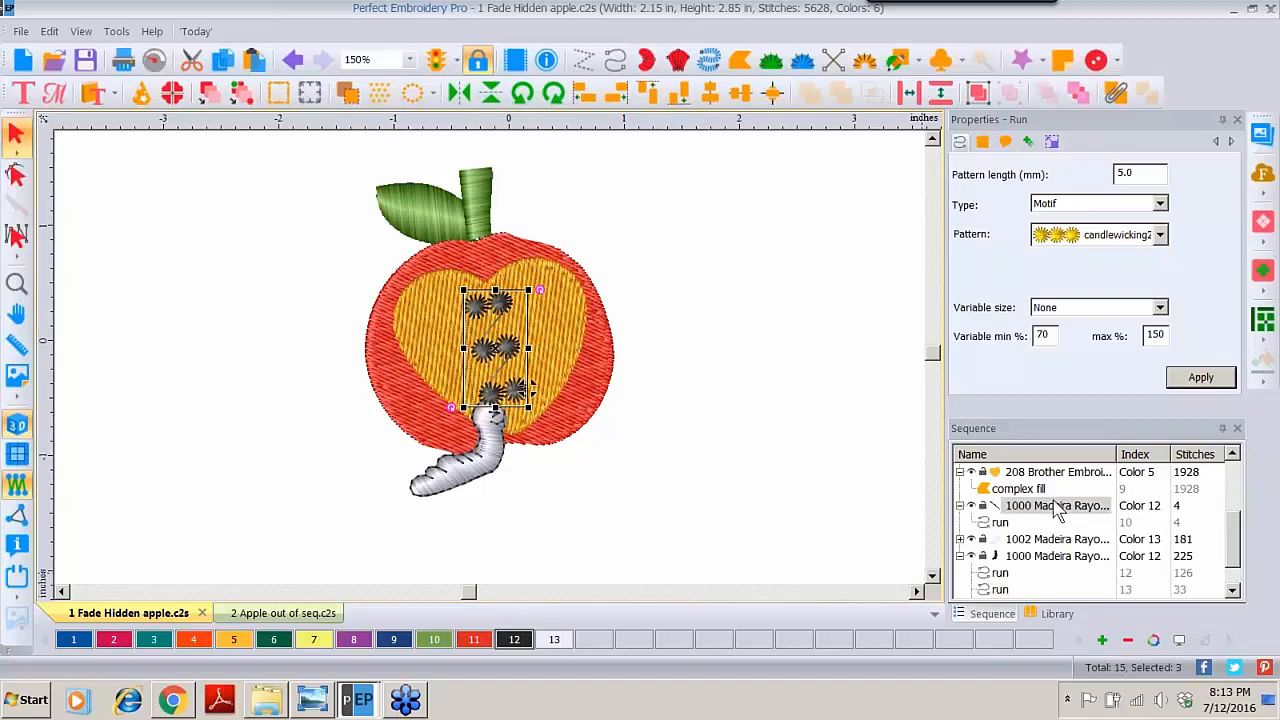
pyautogui.rightClick(1052, 505)
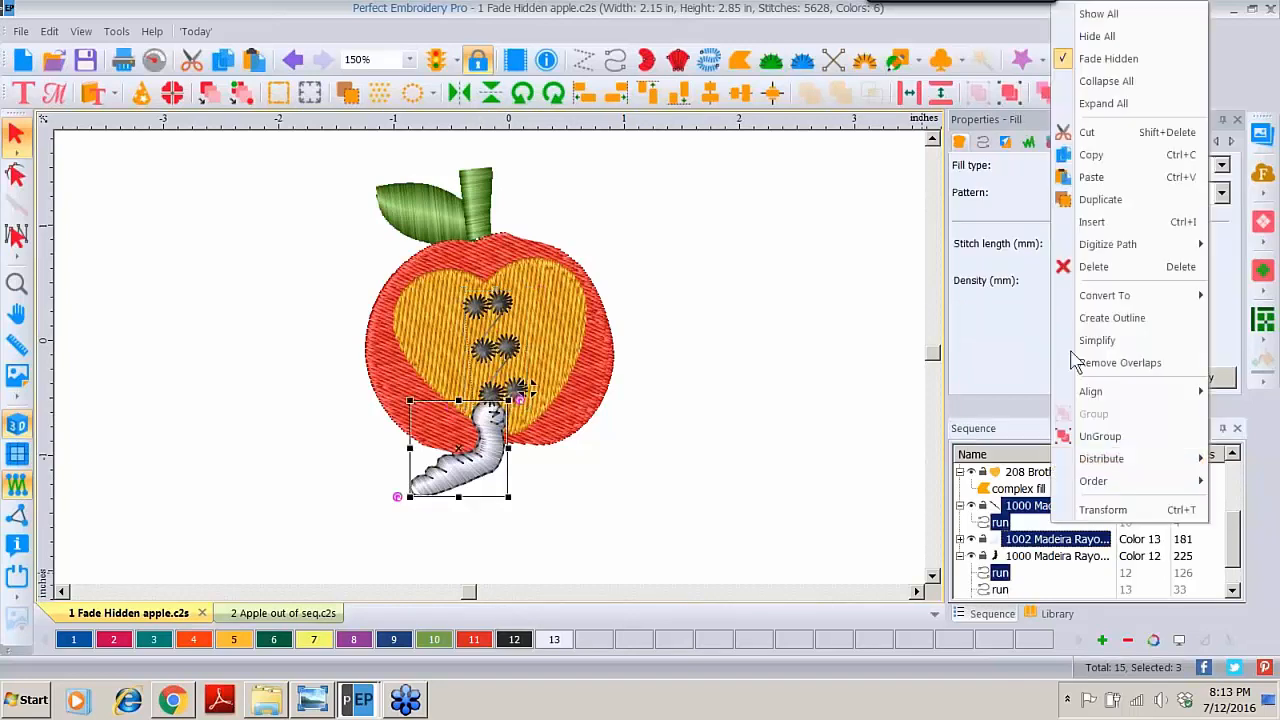
pyautogui.click(1106, 81)
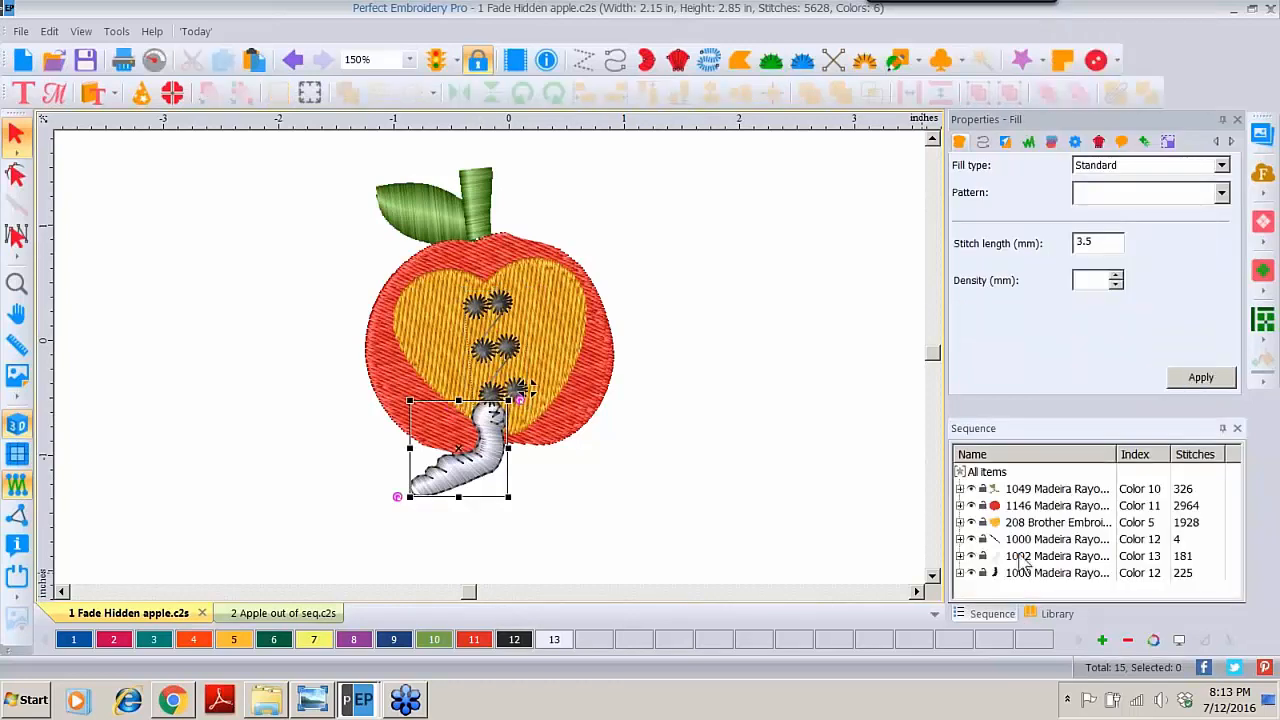
pyautogui.click(960, 573)
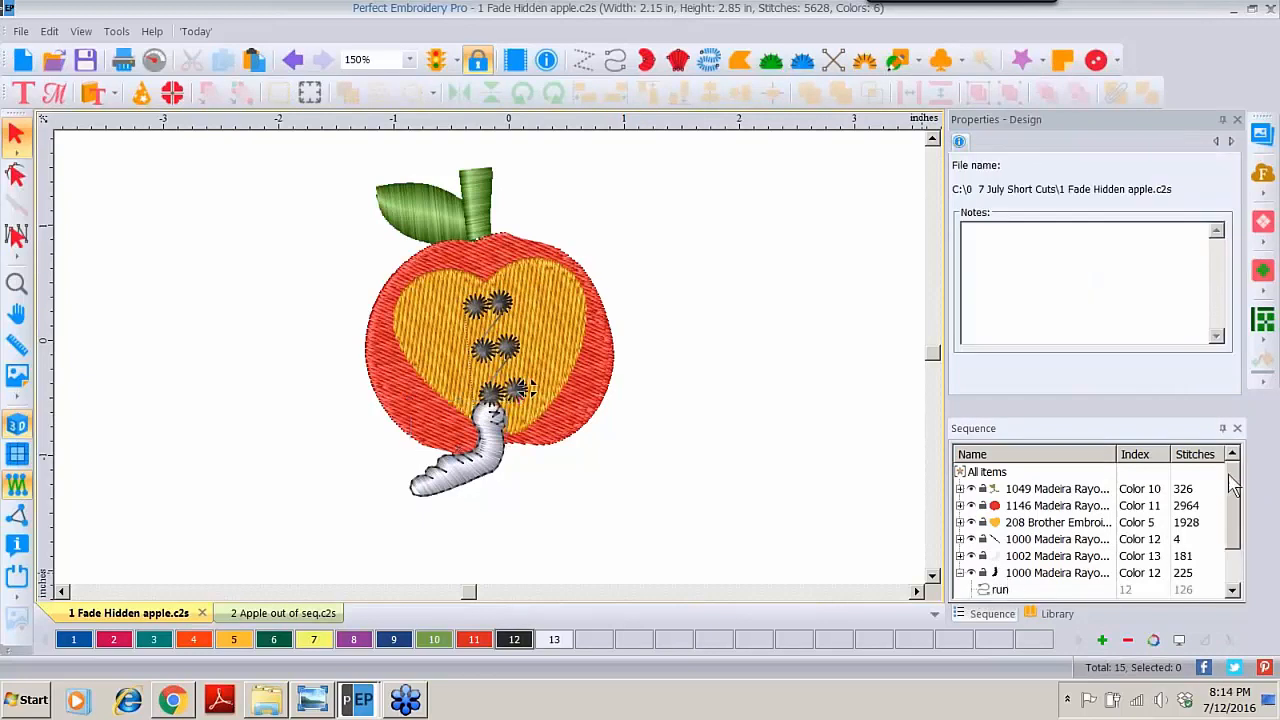
pyautogui.moveTo(1233, 483); pyautogui.dragTo(1243, 525)
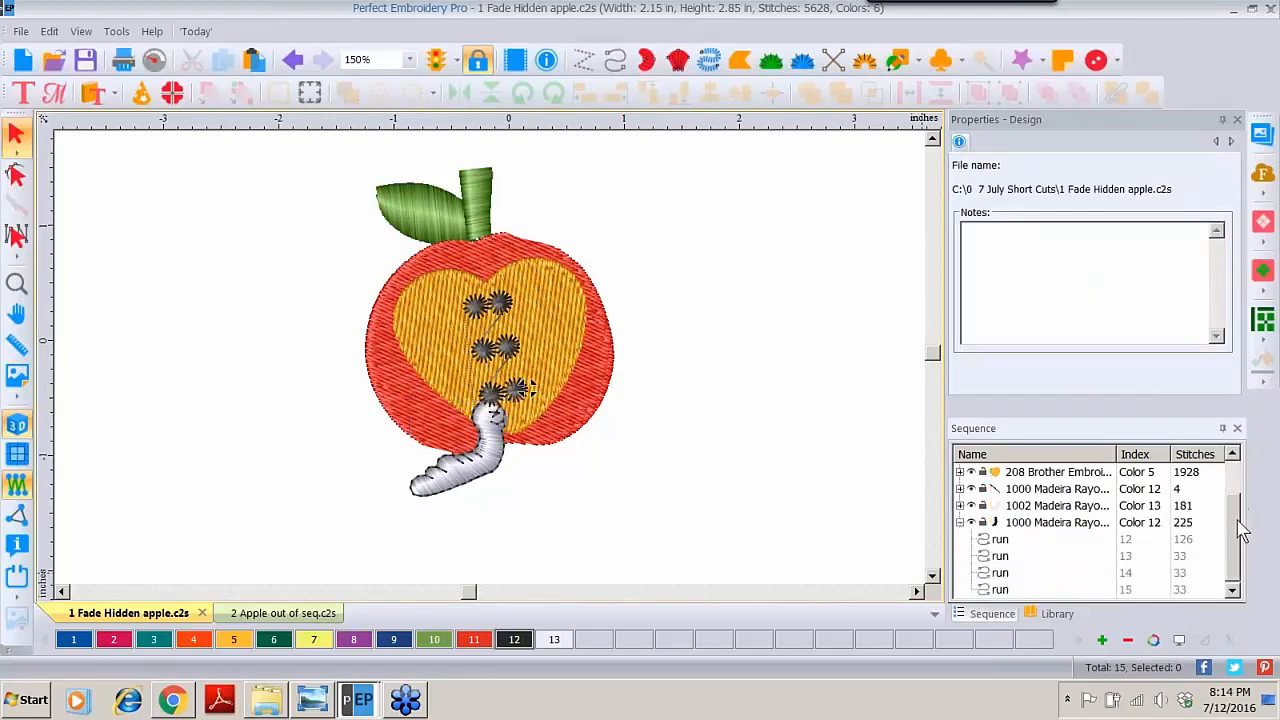
# Step: Select the three motif seed runs in the last black group and resequence them directly after the gold heart fill
pyautogui.click(1000, 540)
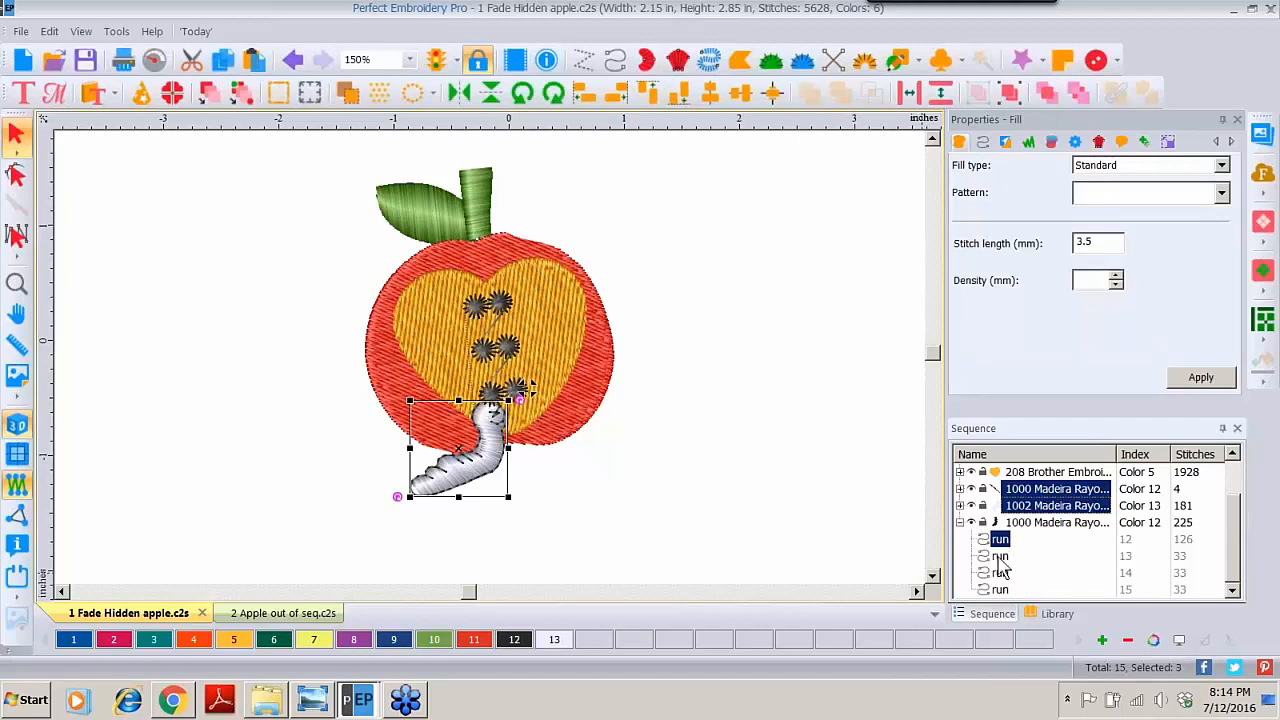
pyautogui.click(1000, 570)
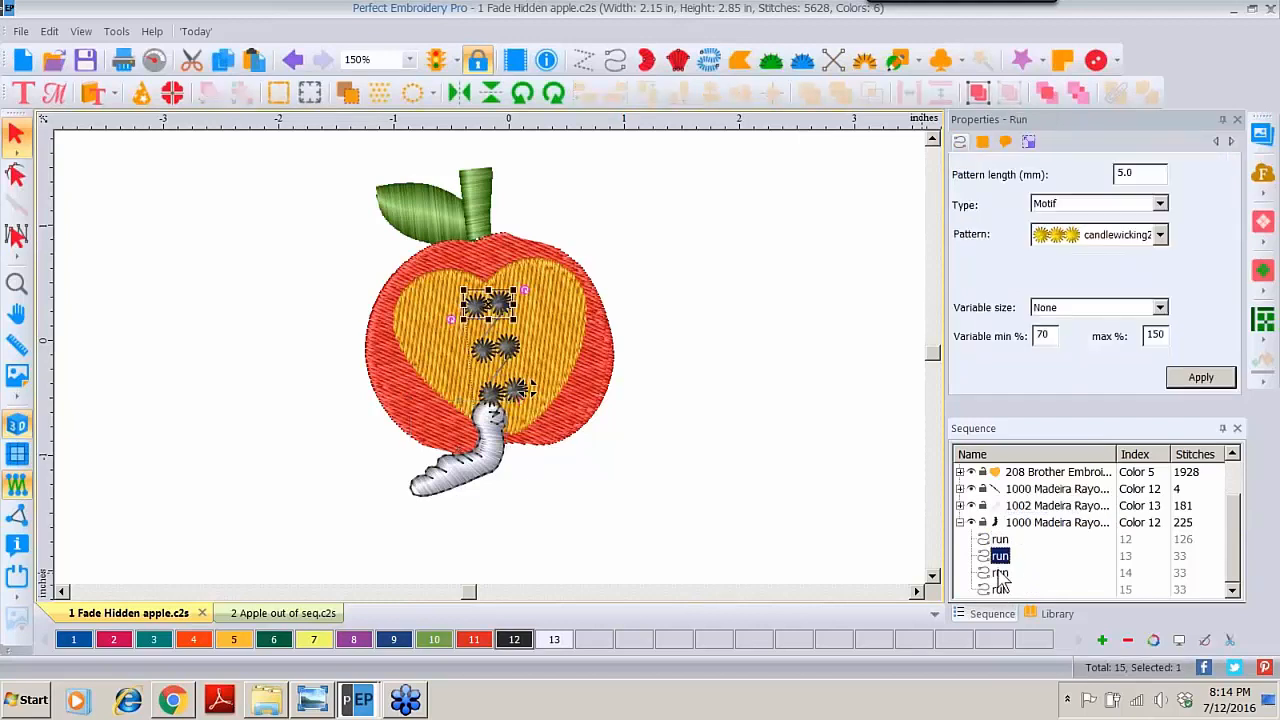
pyautogui.click(1000, 589)
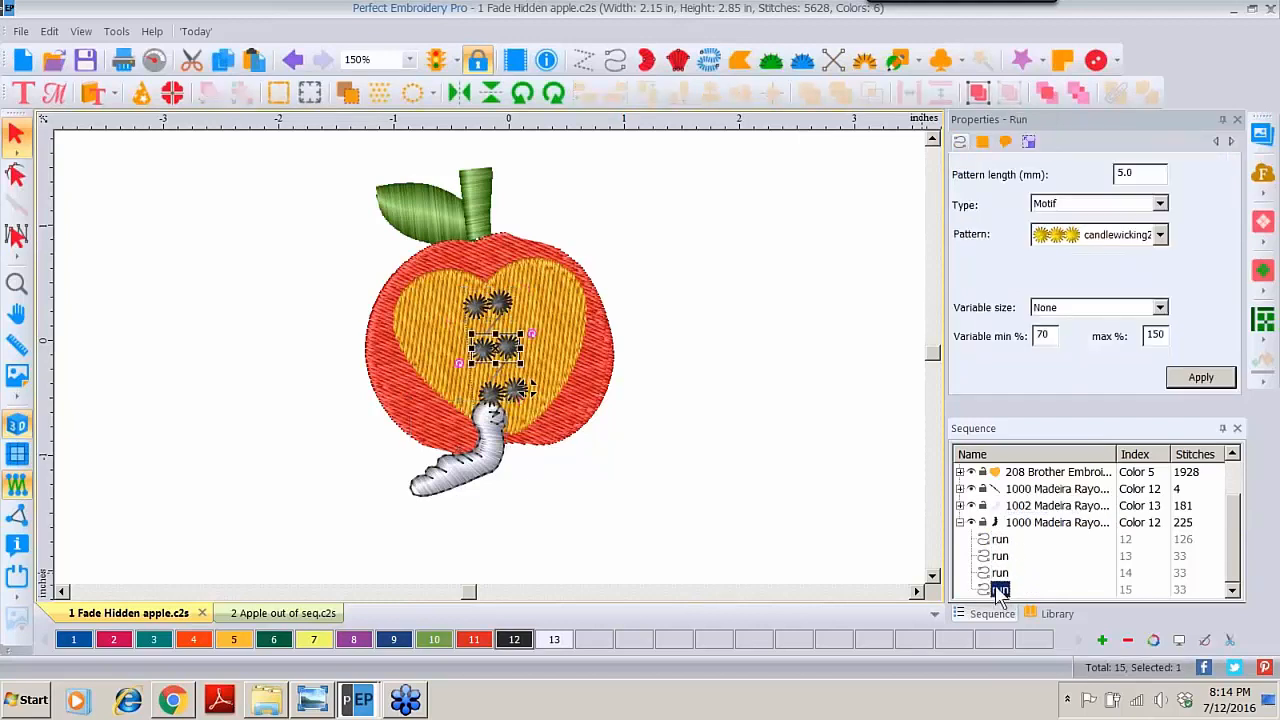
pyautogui.keyDown('ctrl'); pyautogui.click(998, 556); pyautogui.keyUp('ctrl')
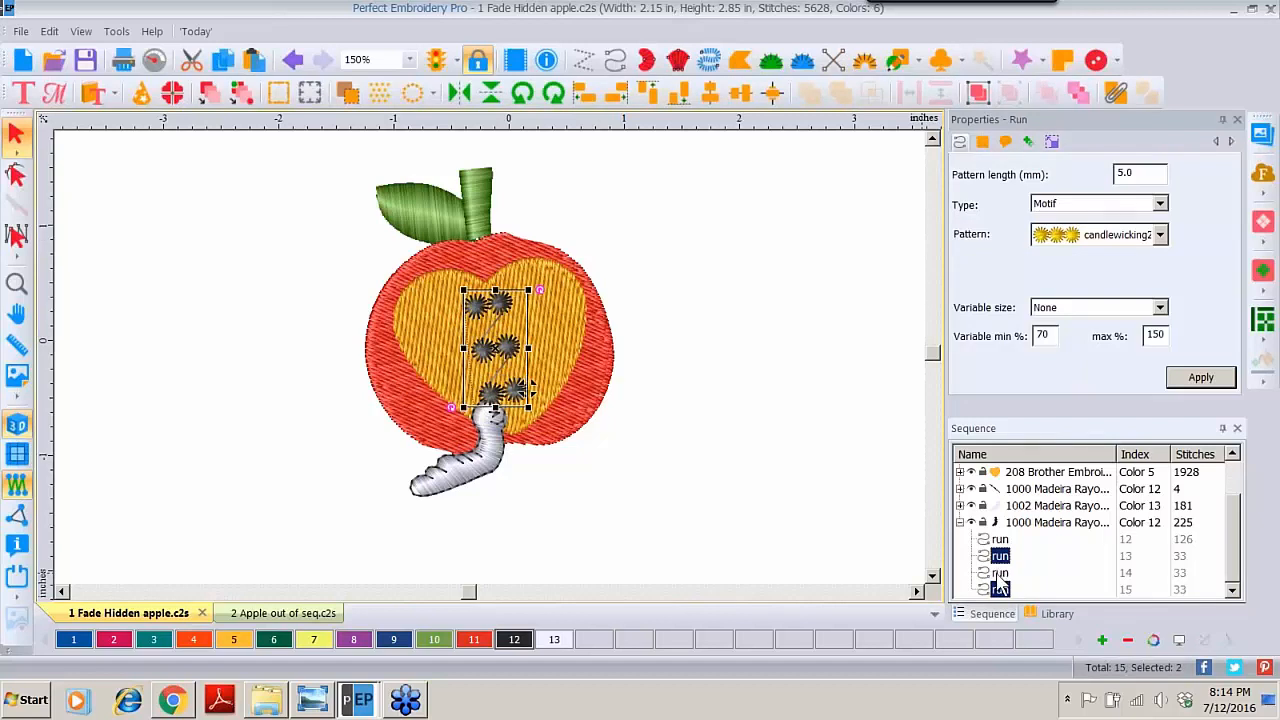
pyautogui.keyDown('ctrl'); pyautogui.click(998, 574); pyautogui.keyUp('ctrl')
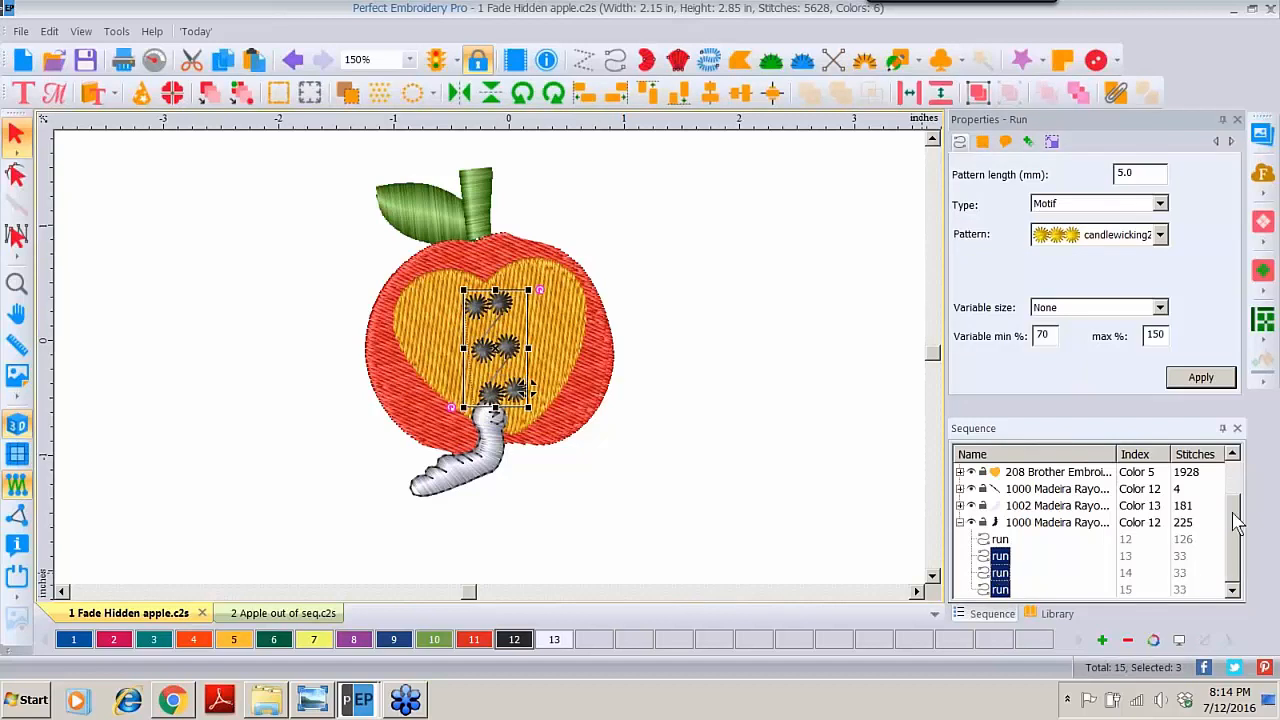
pyautogui.scroll(1, 1236, 520)
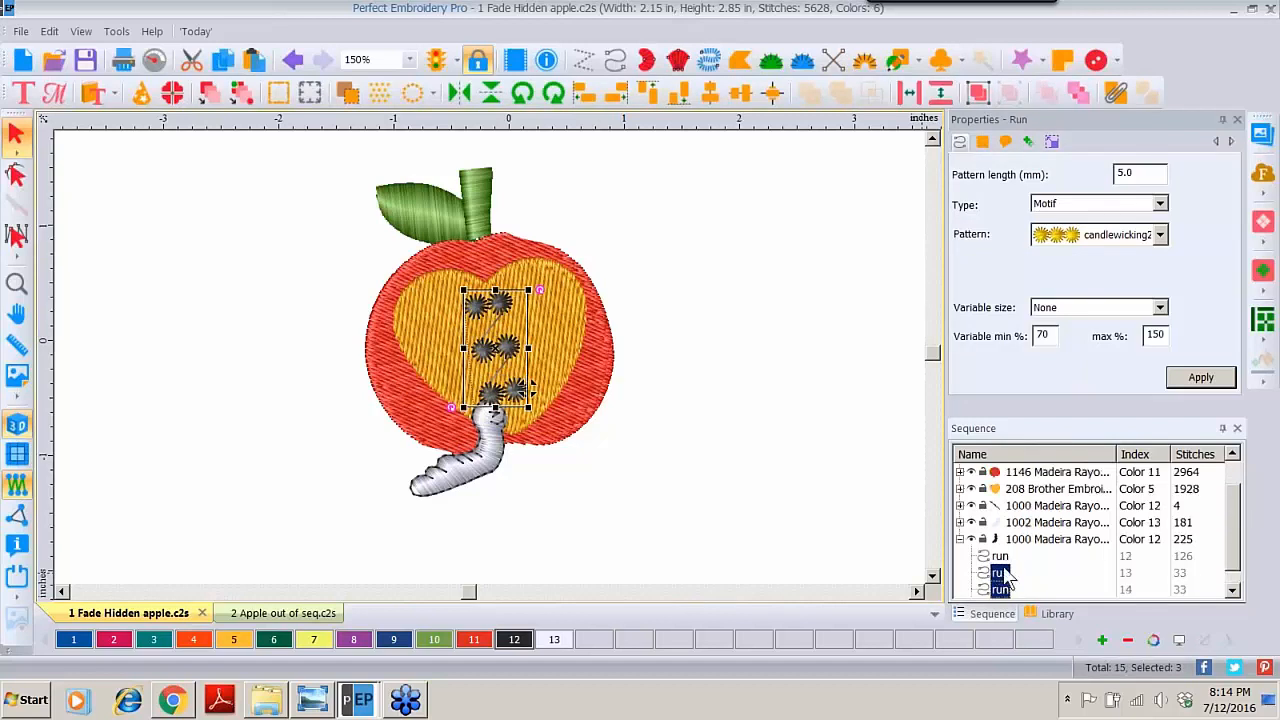
pyautogui.moveTo(998, 578); pyautogui.dragTo(1015, 497)
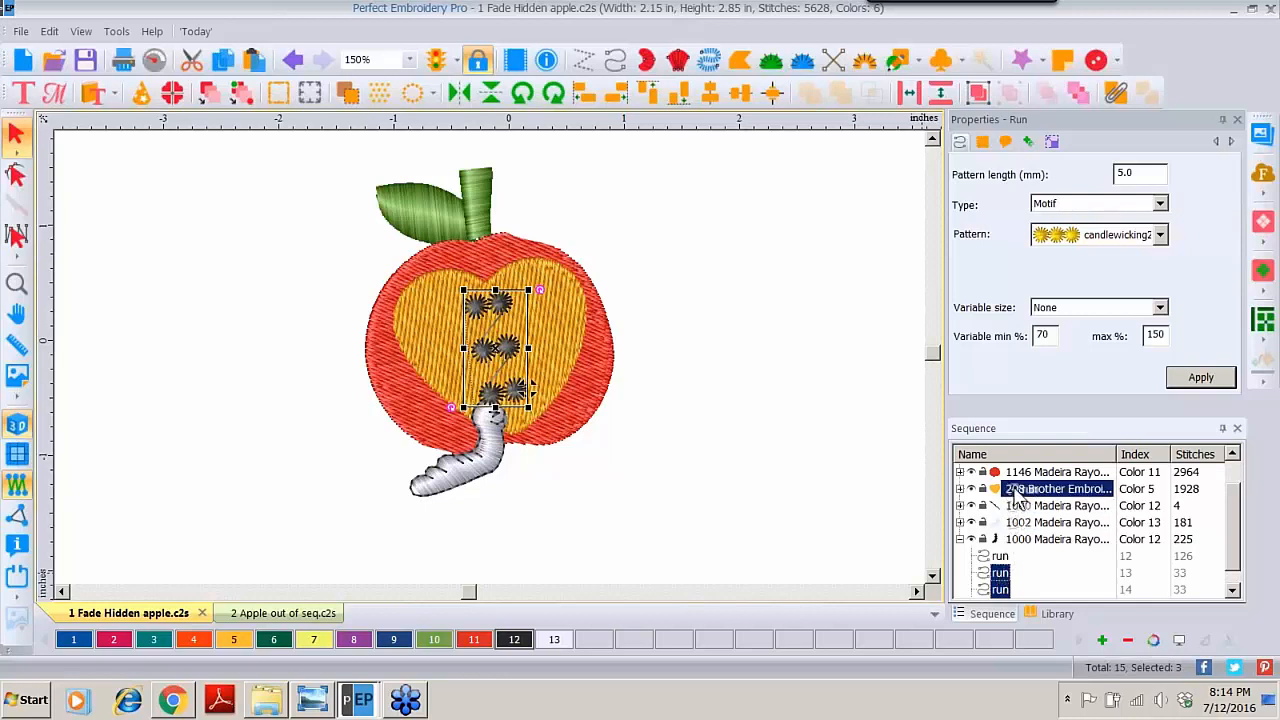
pyautogui.moveTo(1015, 497); pyautogui.dragTo(1015, 497)
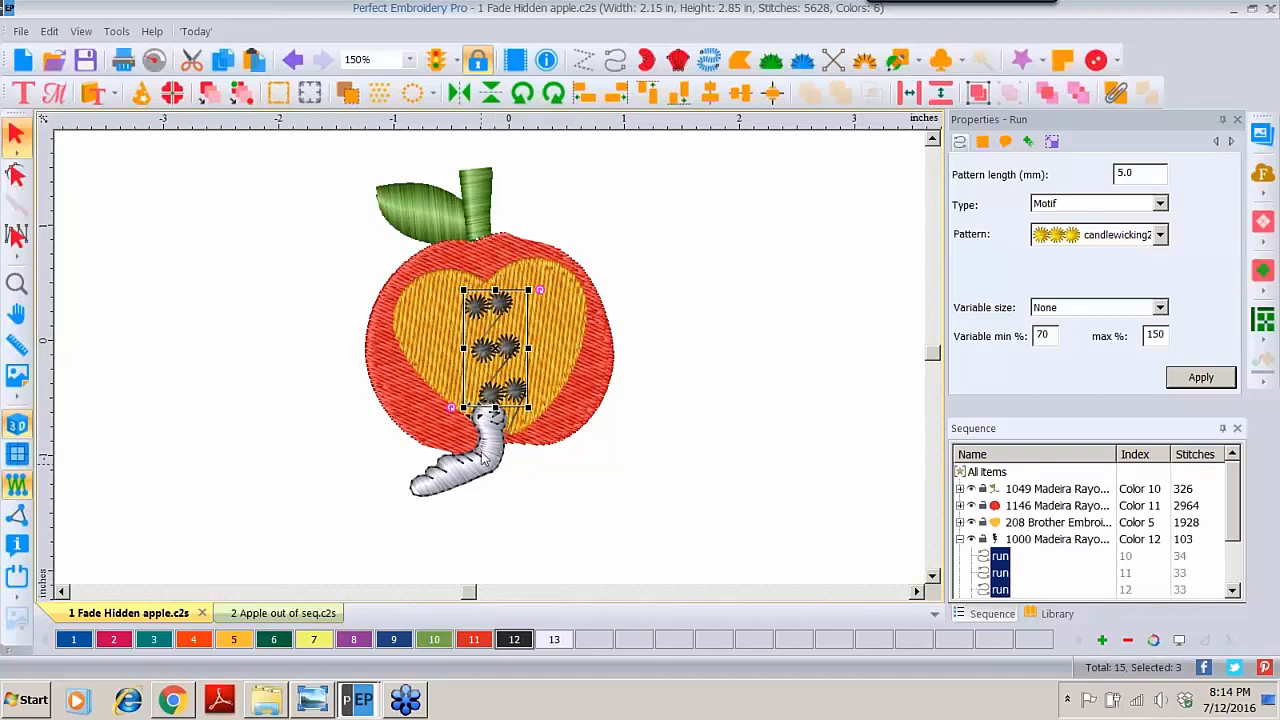
# Step: Move the worm down about 0.06 in so it sits clear of the seeds, and deselect it
pyautogui.moveTo(482, 455); pyautogui.dragTo(479, 462)
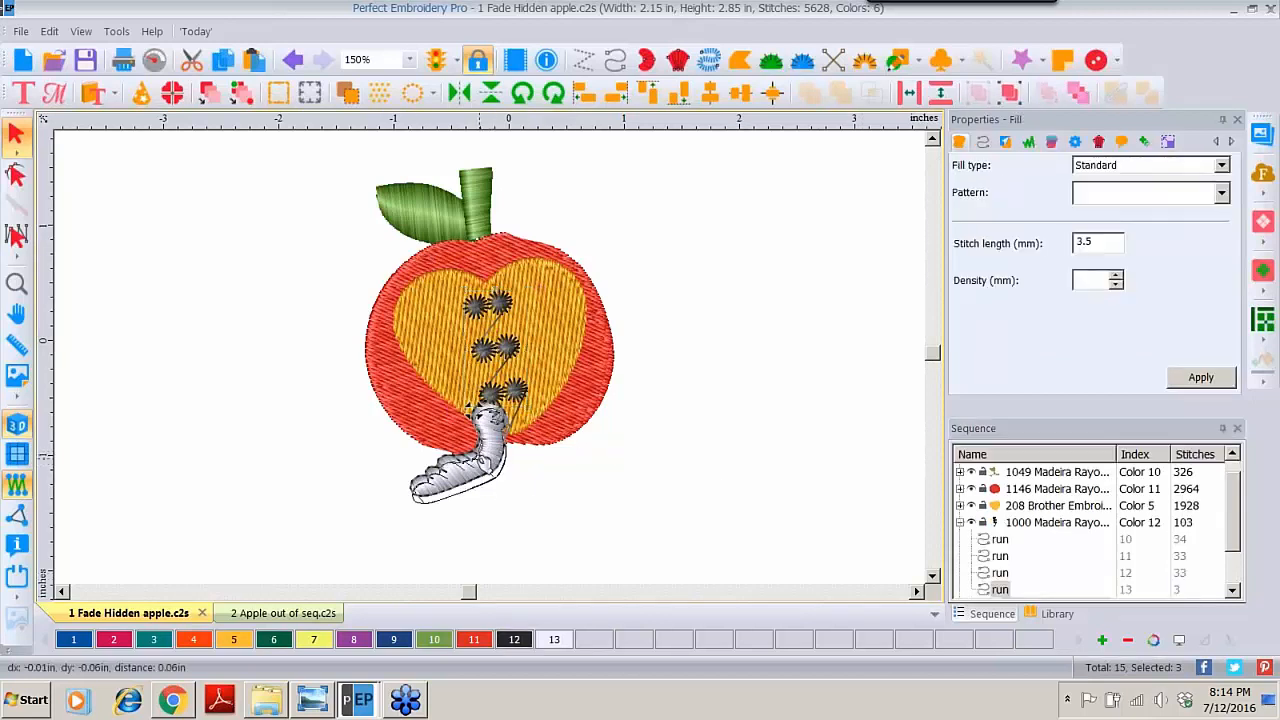
pyautogui.moveTo(548, 441); pyautogui.dragTo(548, 441)
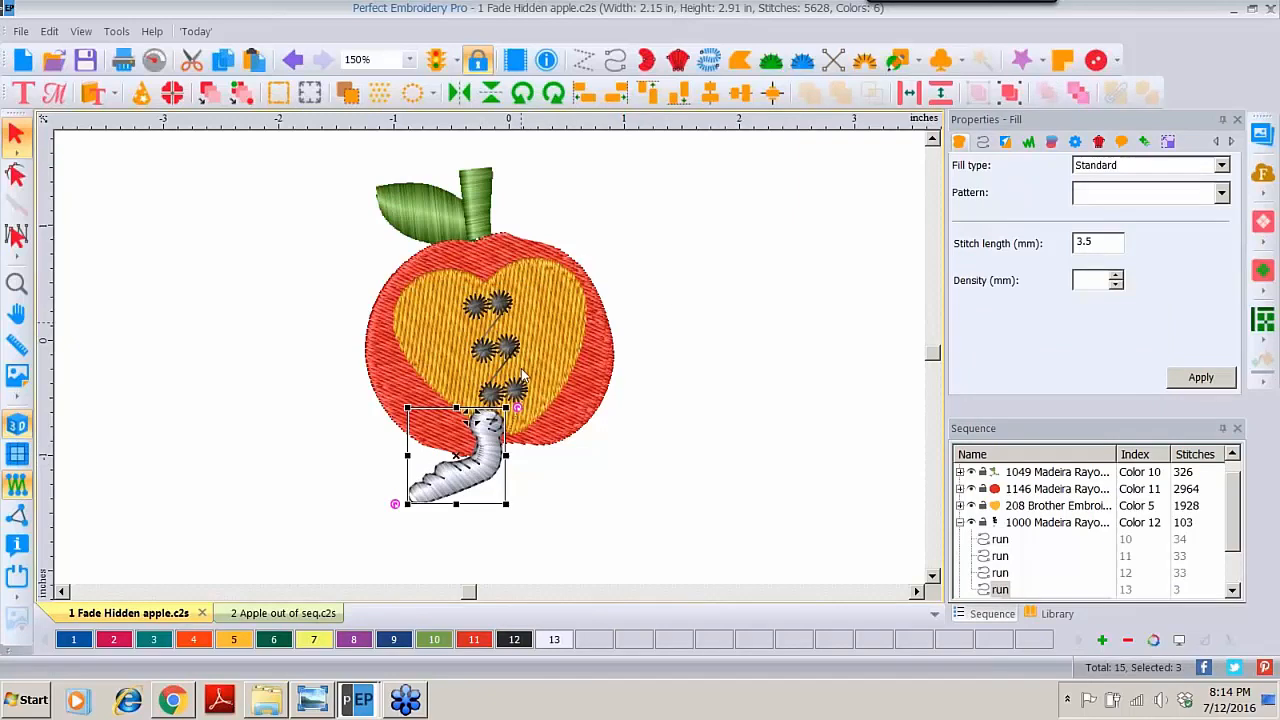
pyautogui.click(740, 238)
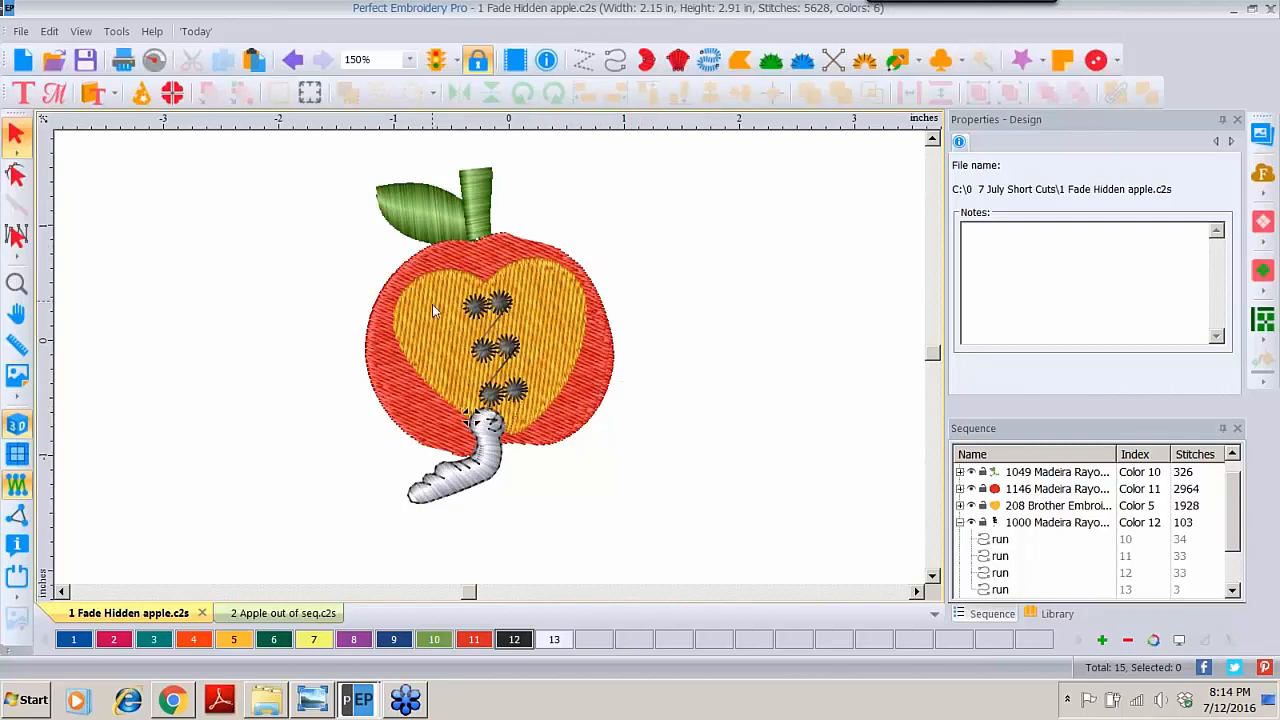
# Step: Select the gold heart fill and remove the overlapping stitches beneath it
pyautogui.click(1010, 505)
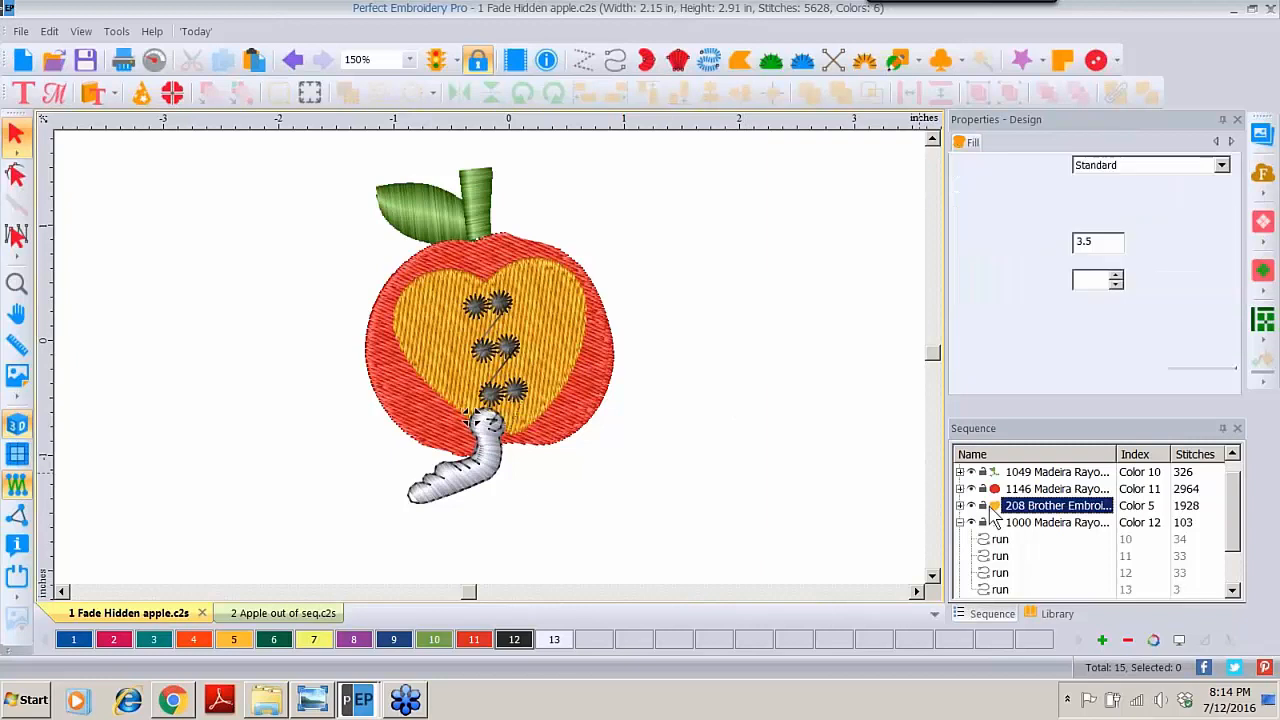
pyautogui.rightClick(551, 334)
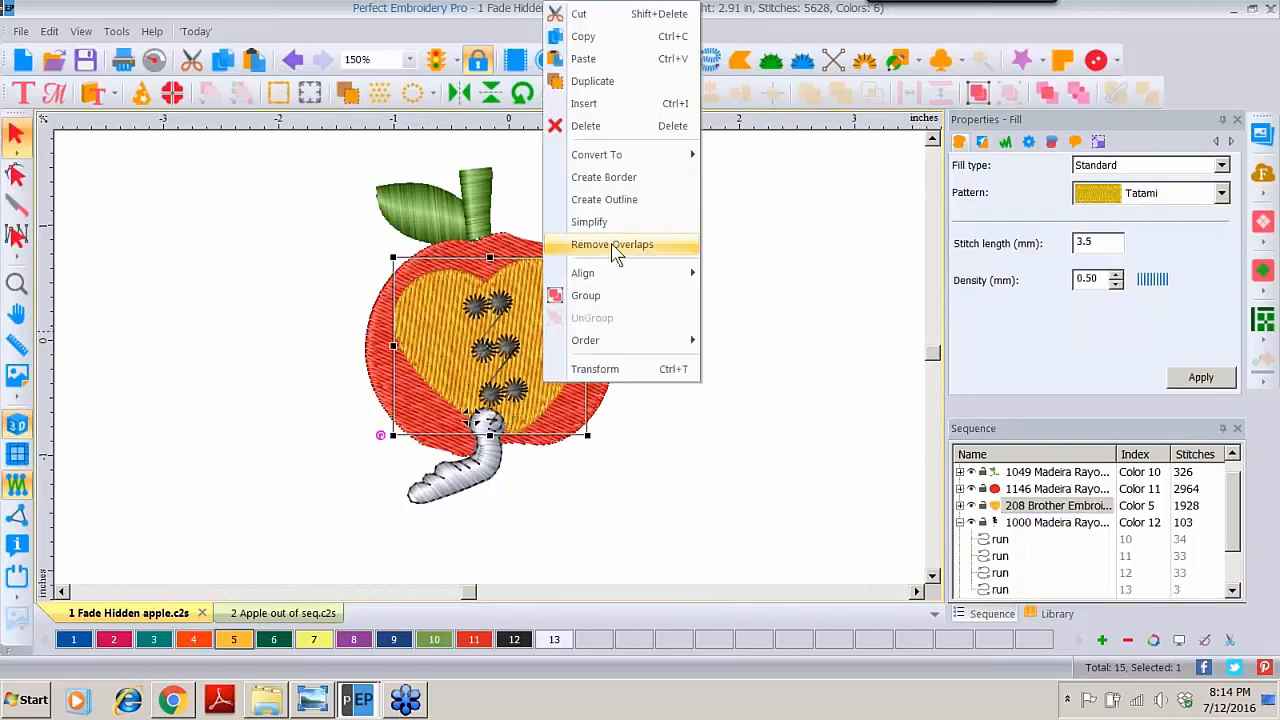
pyautogui.click(616, 254)
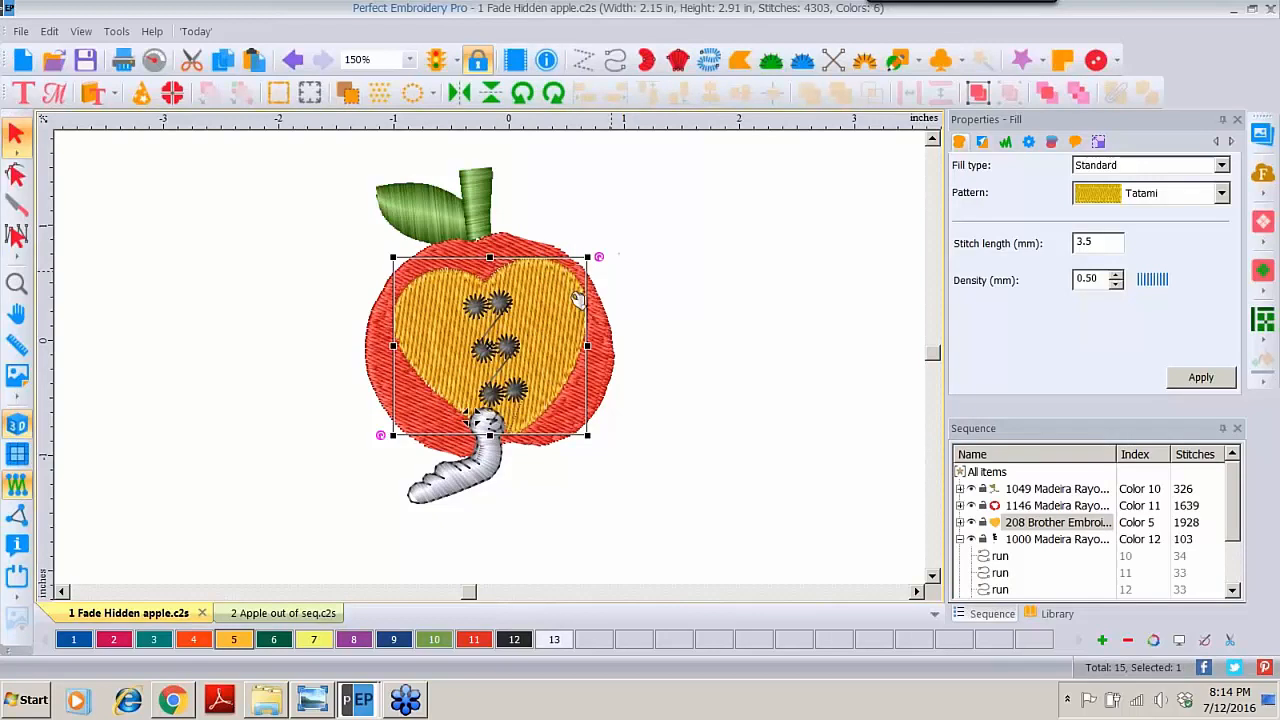
# Step: Move the heart off the apple to examine the area beneath it, and undo the move
pyautogui.moveTo(553, 323); pyautogui.dragTo(725, 307)
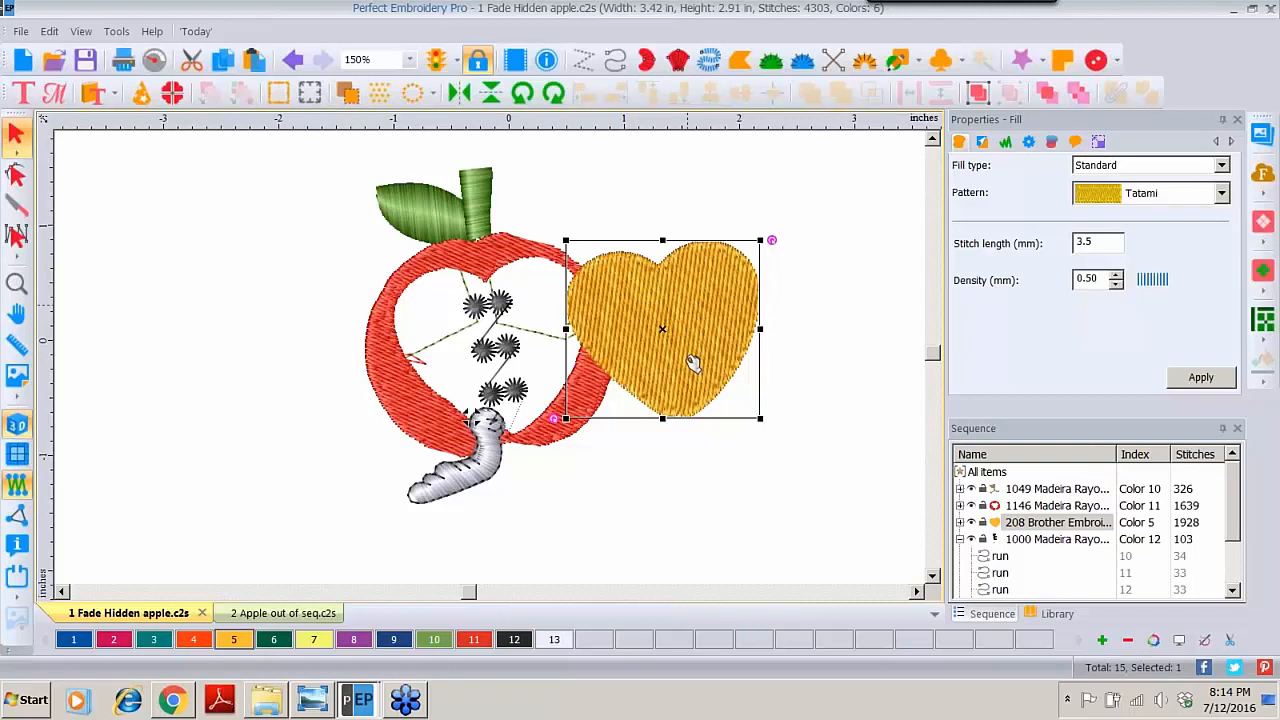
pyautogui.click(292, 60)
pyautogui.click(712, 304)
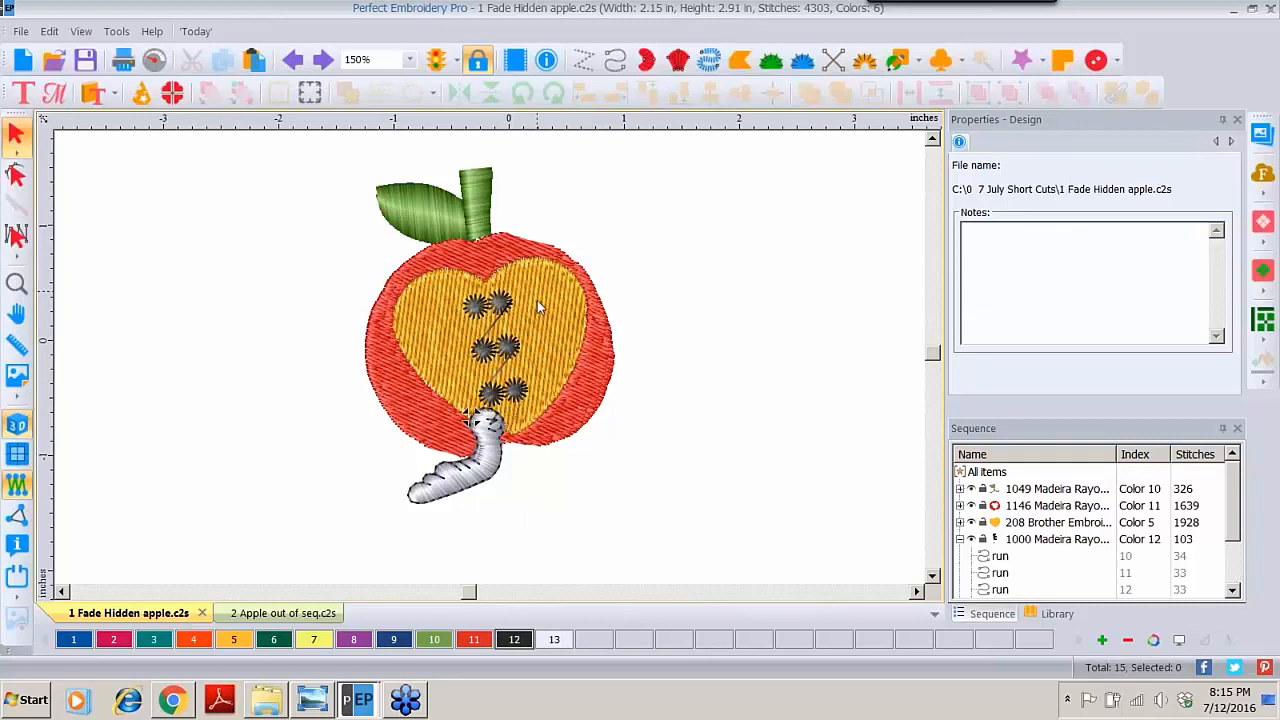
# Step: Recolor the first run of the green leaf and stem group to yellow color 7 and deselect it
pyautogui.click(480, 232)
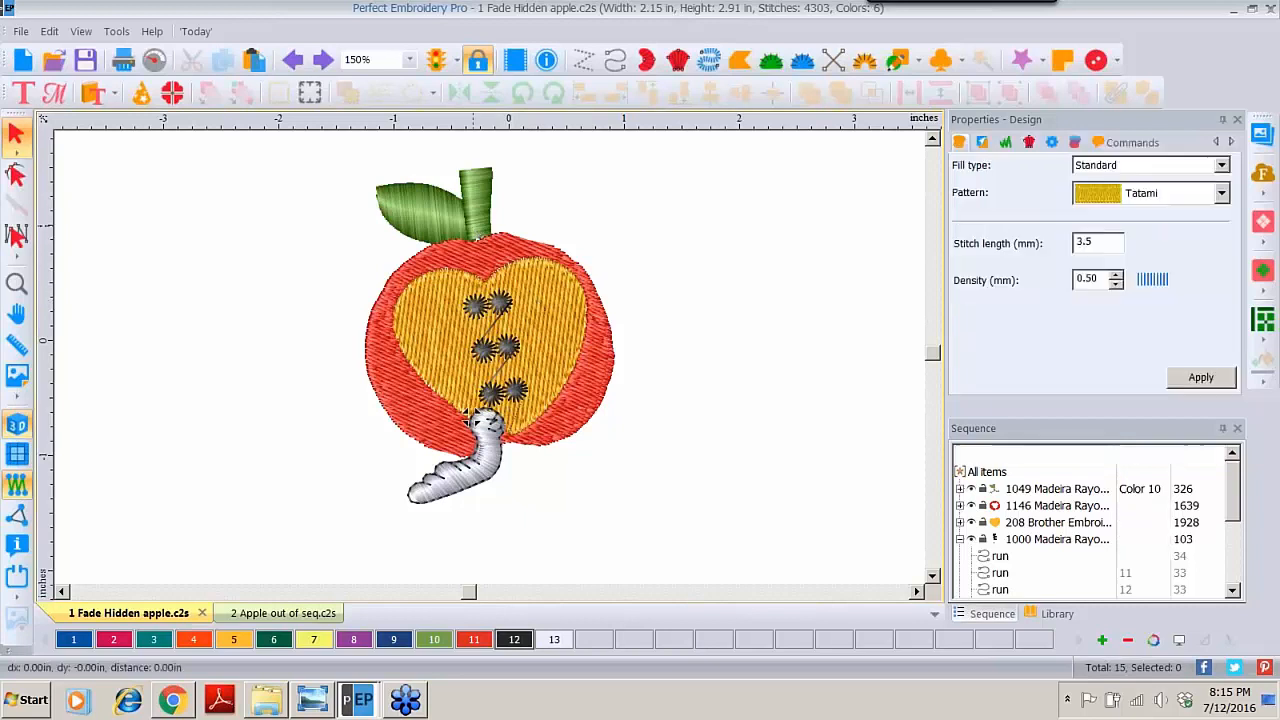
pyautogui.rightClick(473, 223)
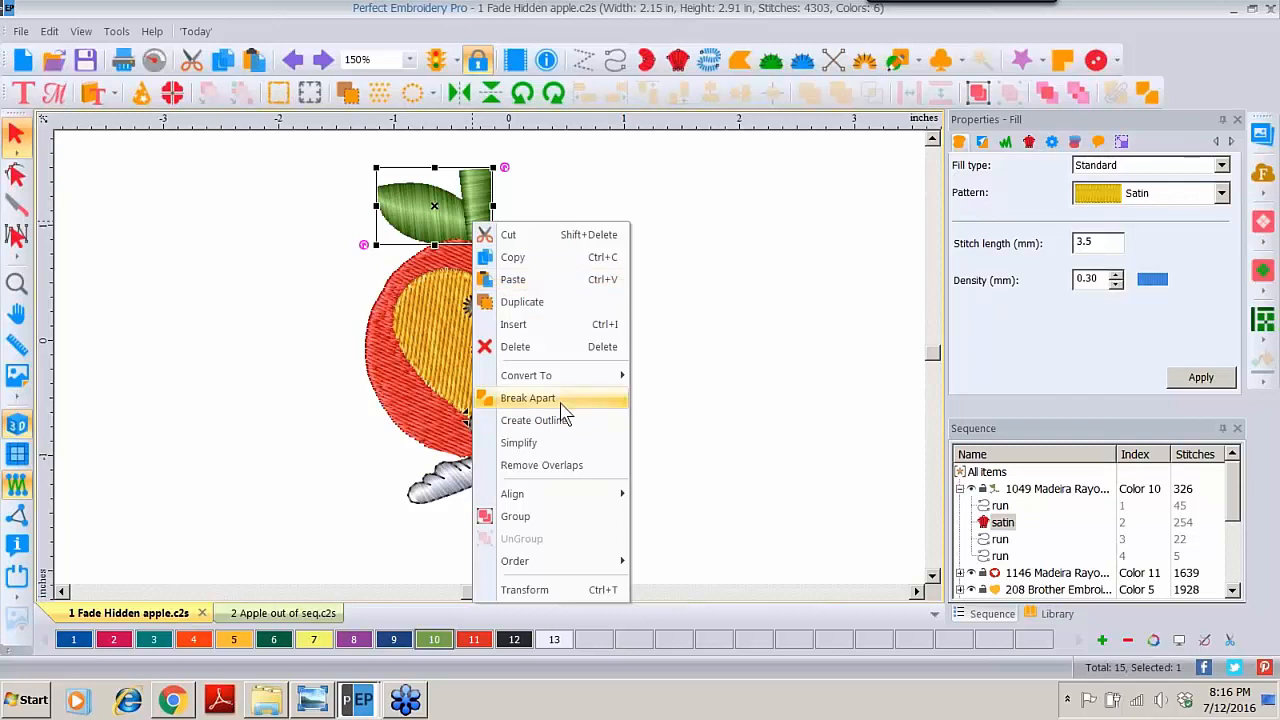
pyautogui.click(1046, 508)
pyautogui.rightClick(1046, 510)
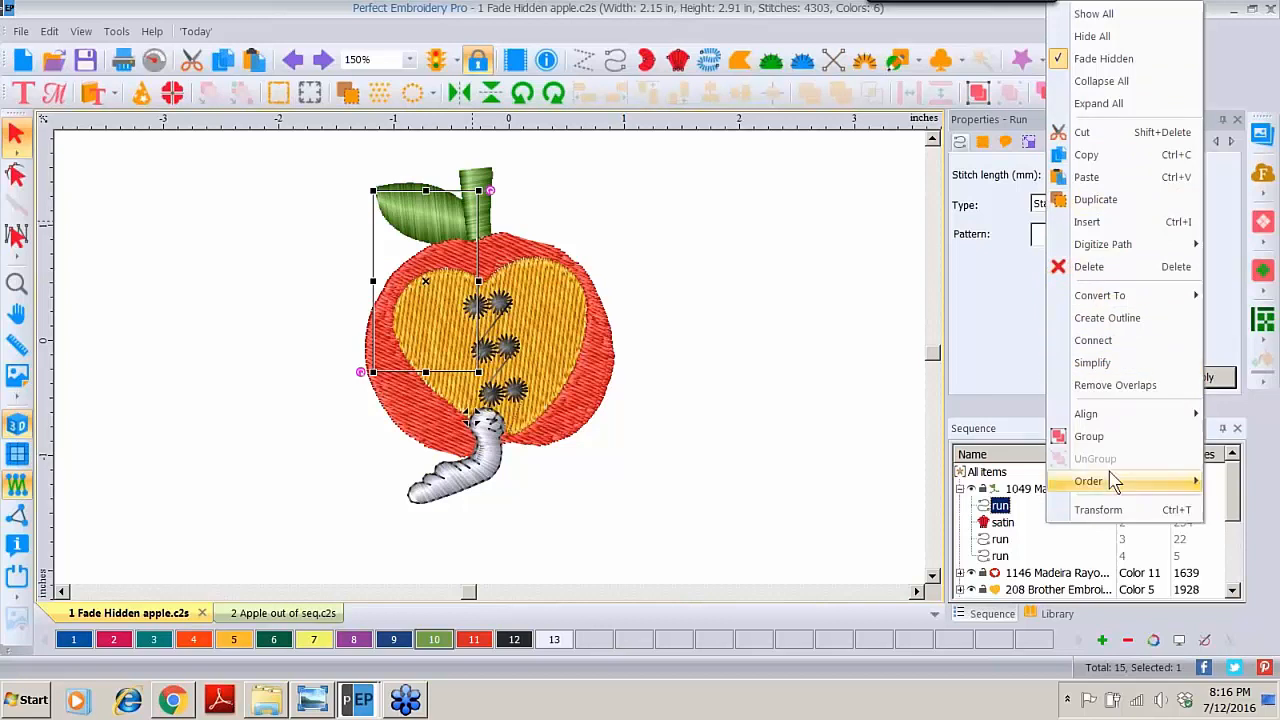
pyautogui.moveTo(1117, 424)
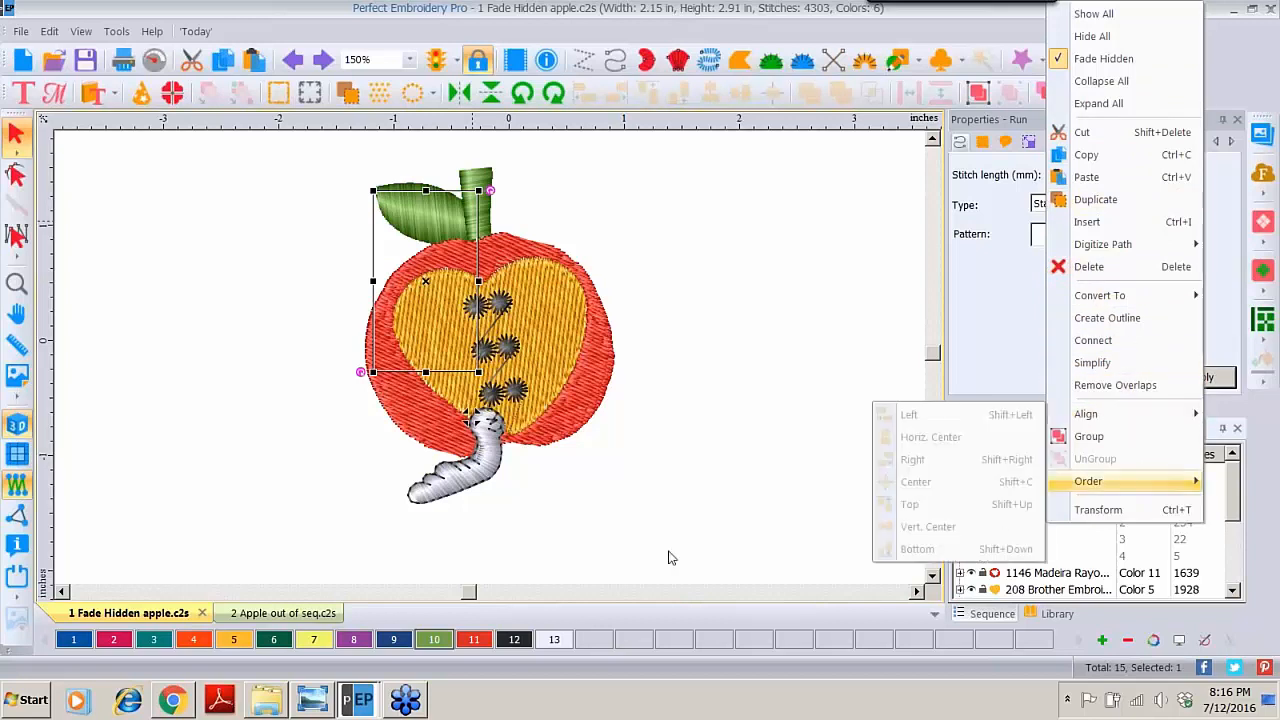
pyautogui.click(310, 648)
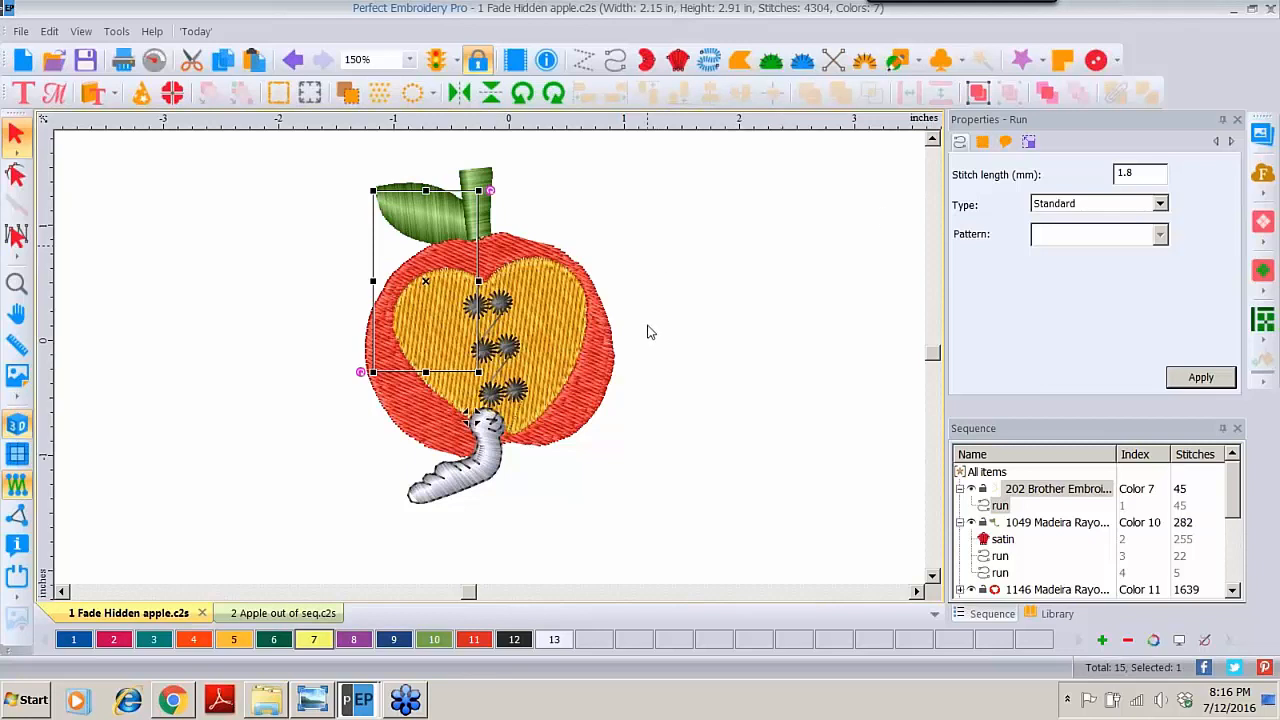
pyautogui.rightClick(567, 294)
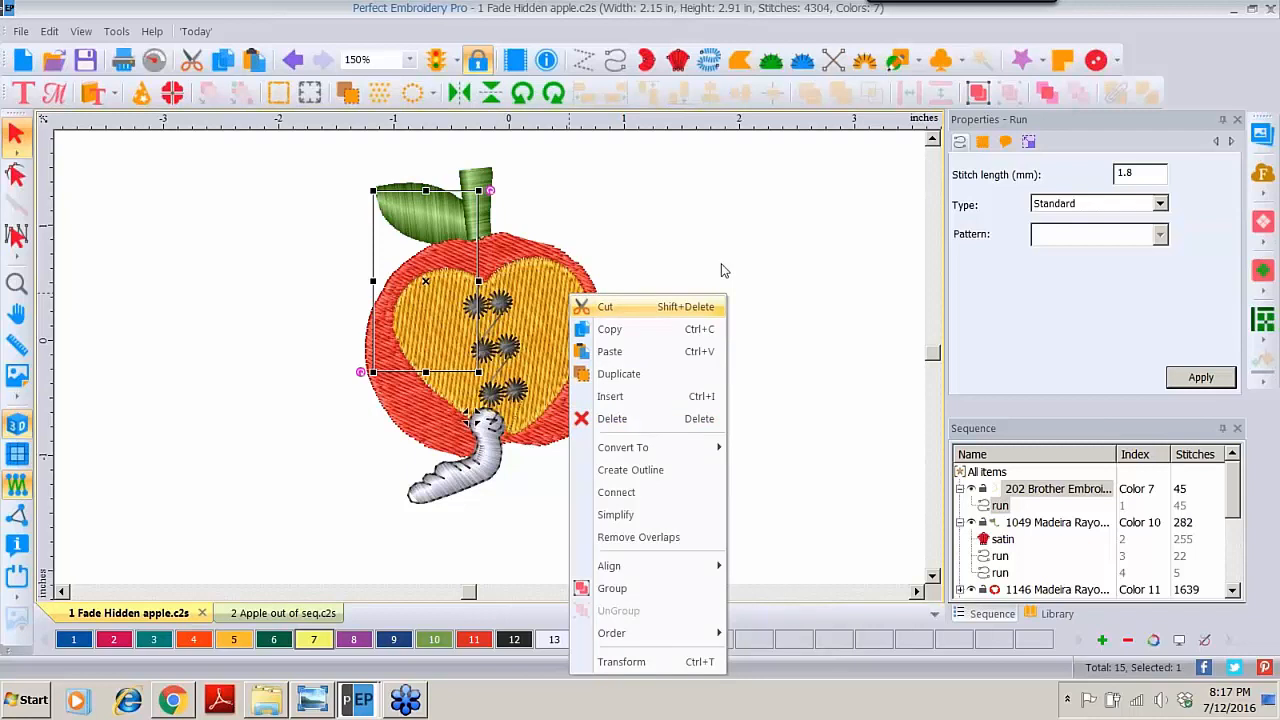
pyautogui.click(713, 232)
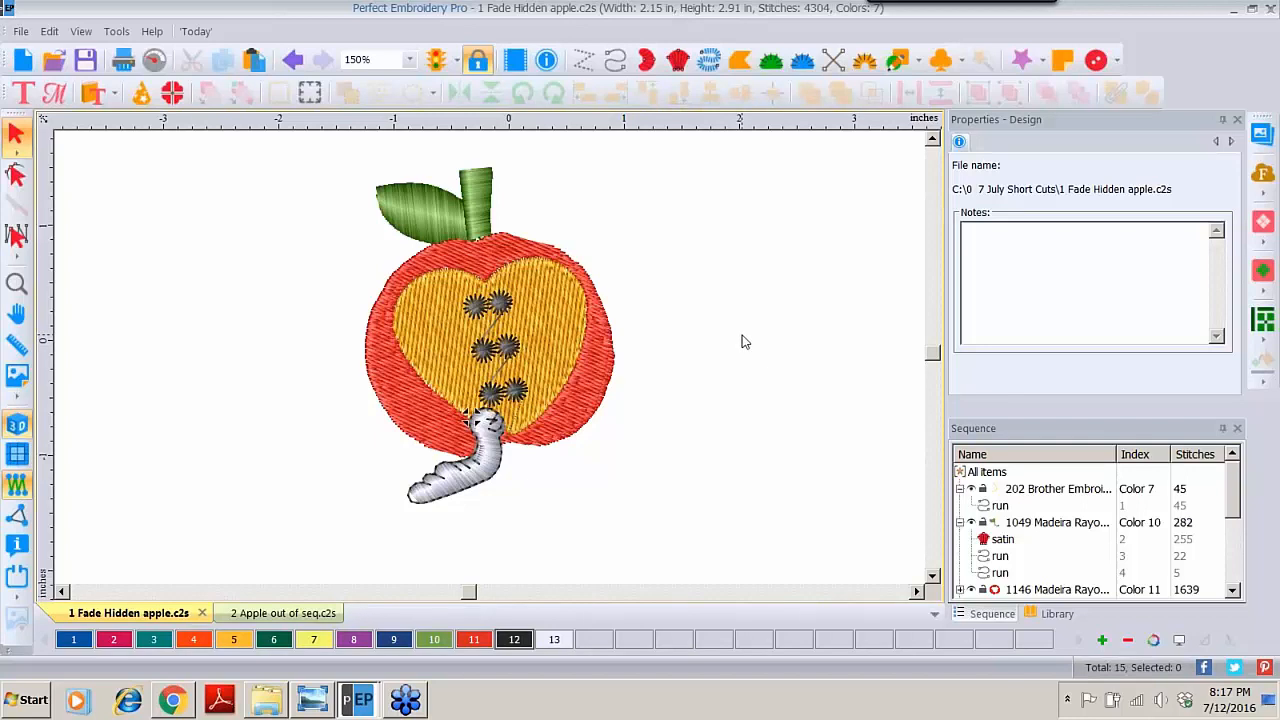
# Step: Switch to the 2 Apple out of seq.c2s design and enlarge the Sequence list to show all its color groups
pyautogui.click(296, 612)
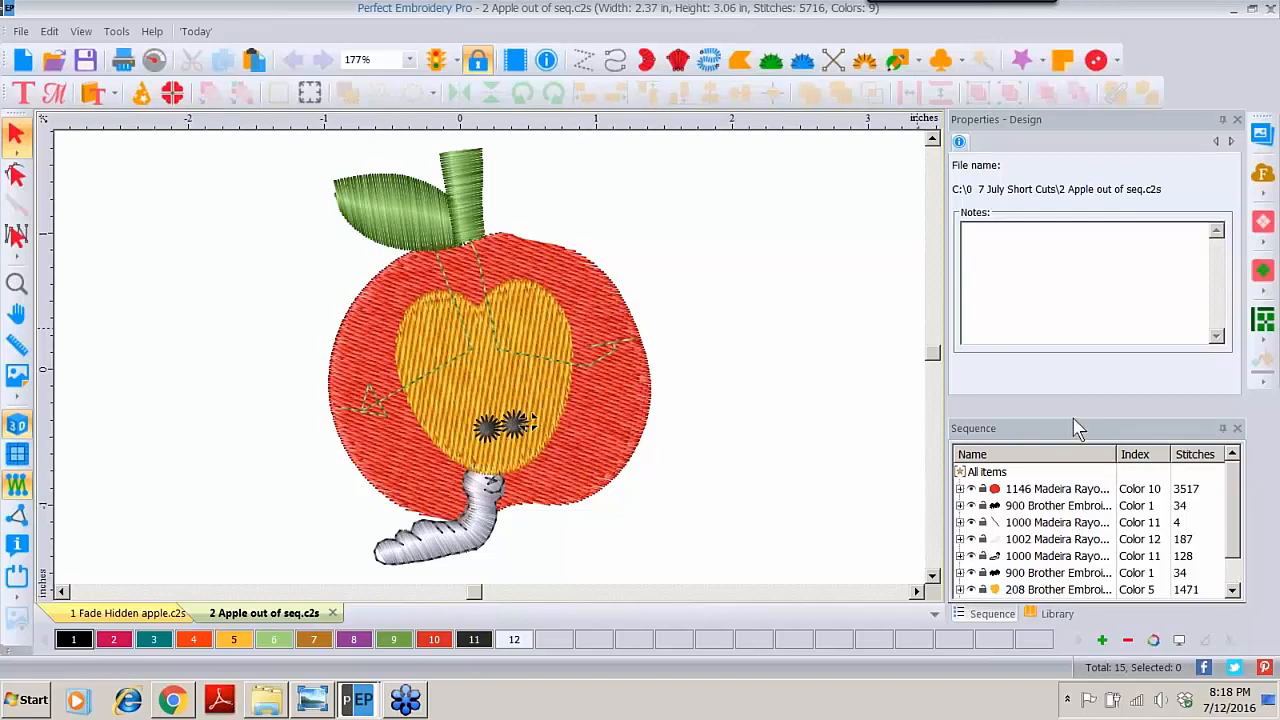
pyautogui.moveTo(1075, 413); pyautogui.dragTo(1085, 332)
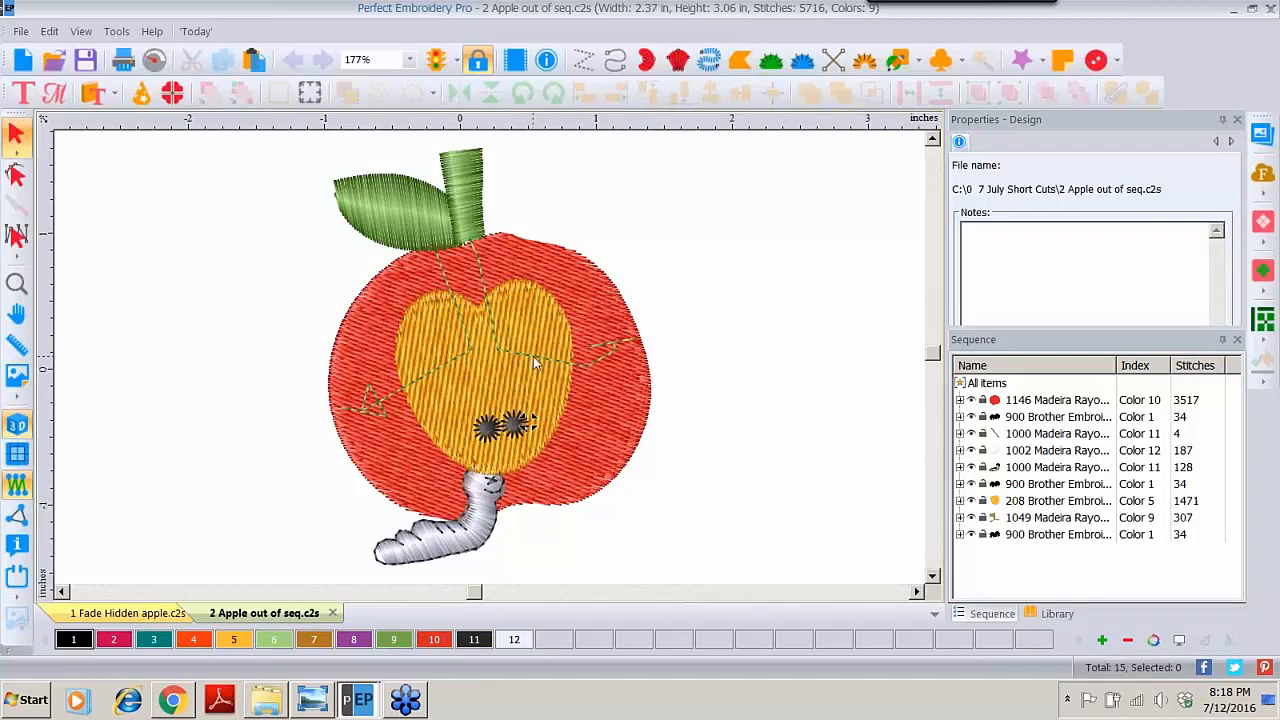
# Step: Move the green leaf and stem group to the front of the stitching order, followed by the red apple group
pyautogui.click(1023, 518)
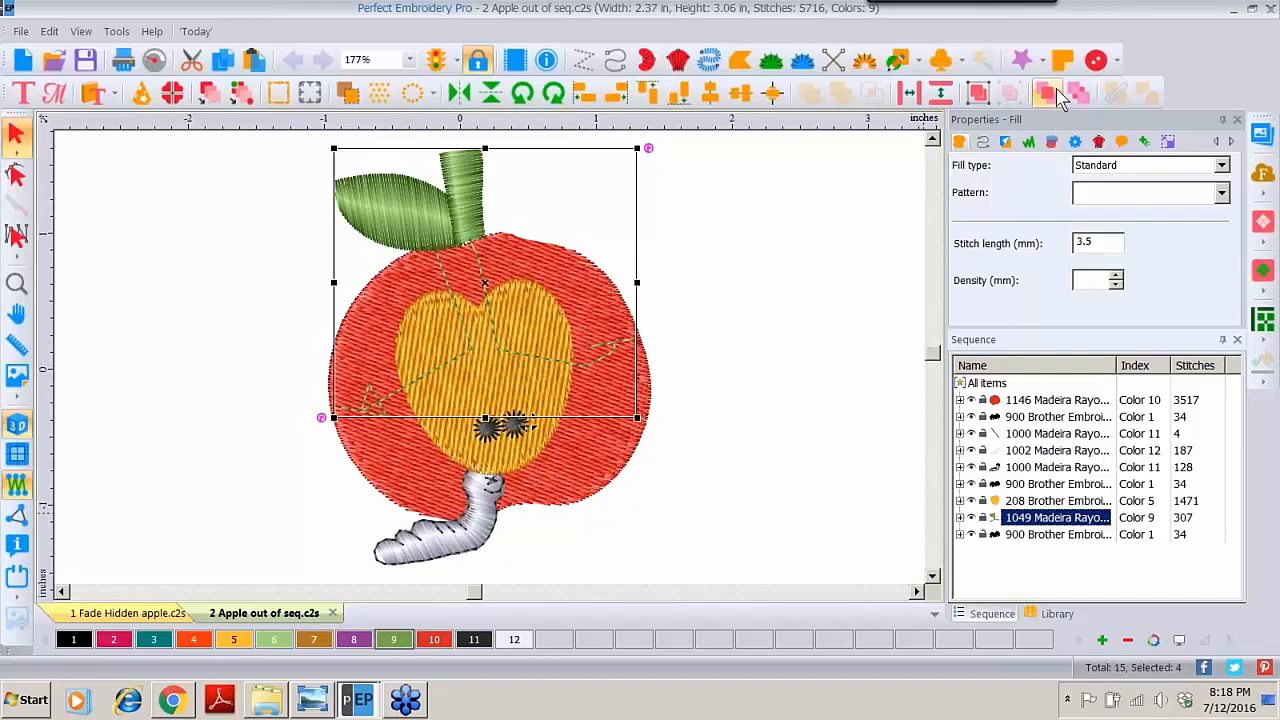
pyautogui.click(1056, 90)
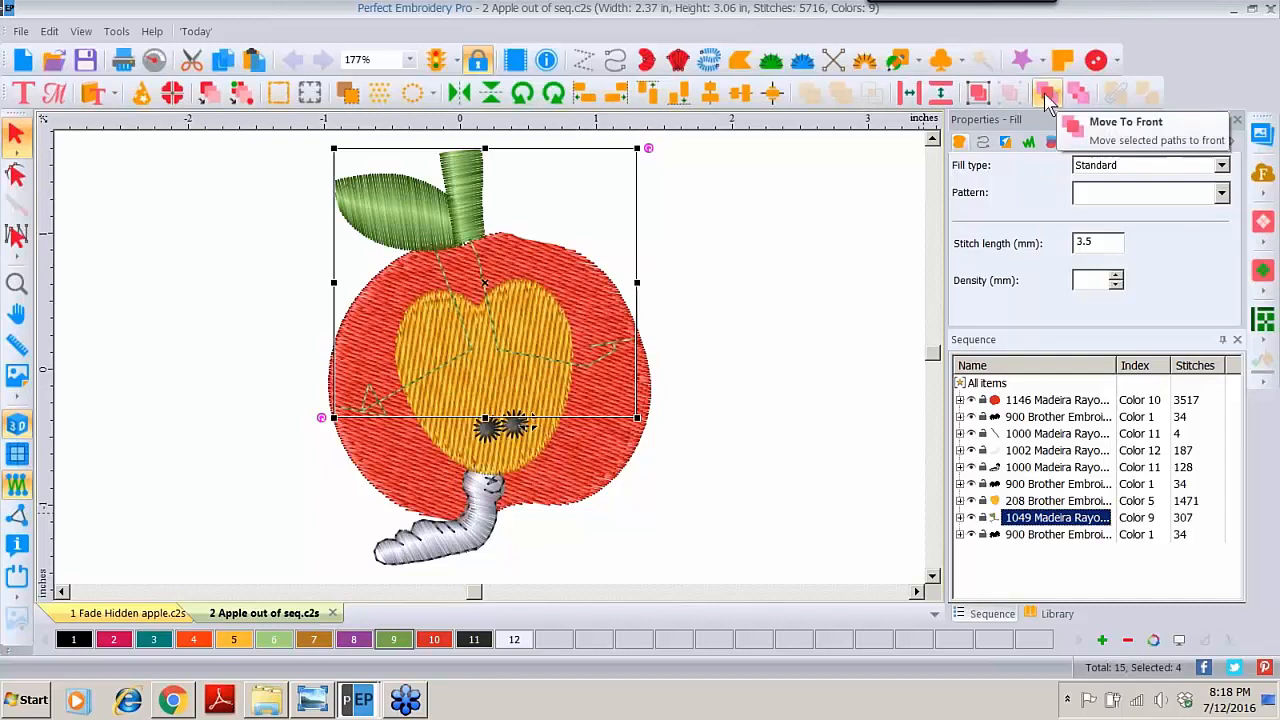
pyautogui.click(1046, 98)
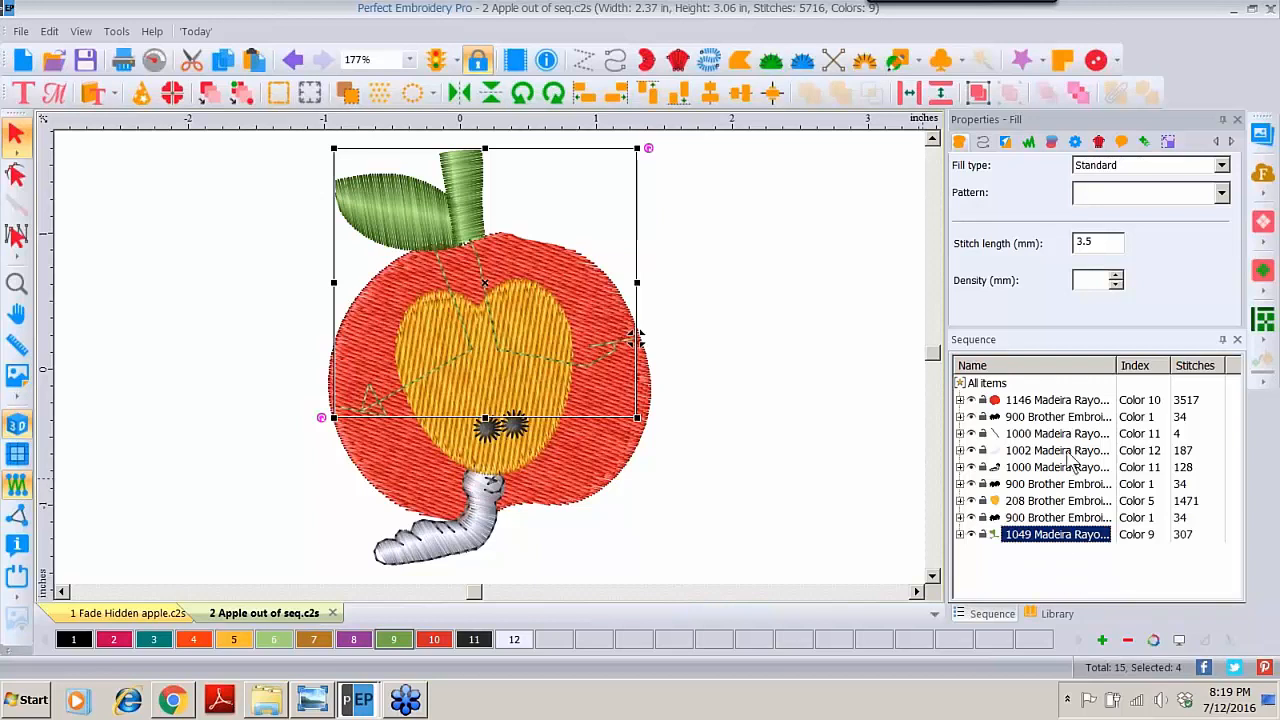
pyautogui.click(1048, 400)
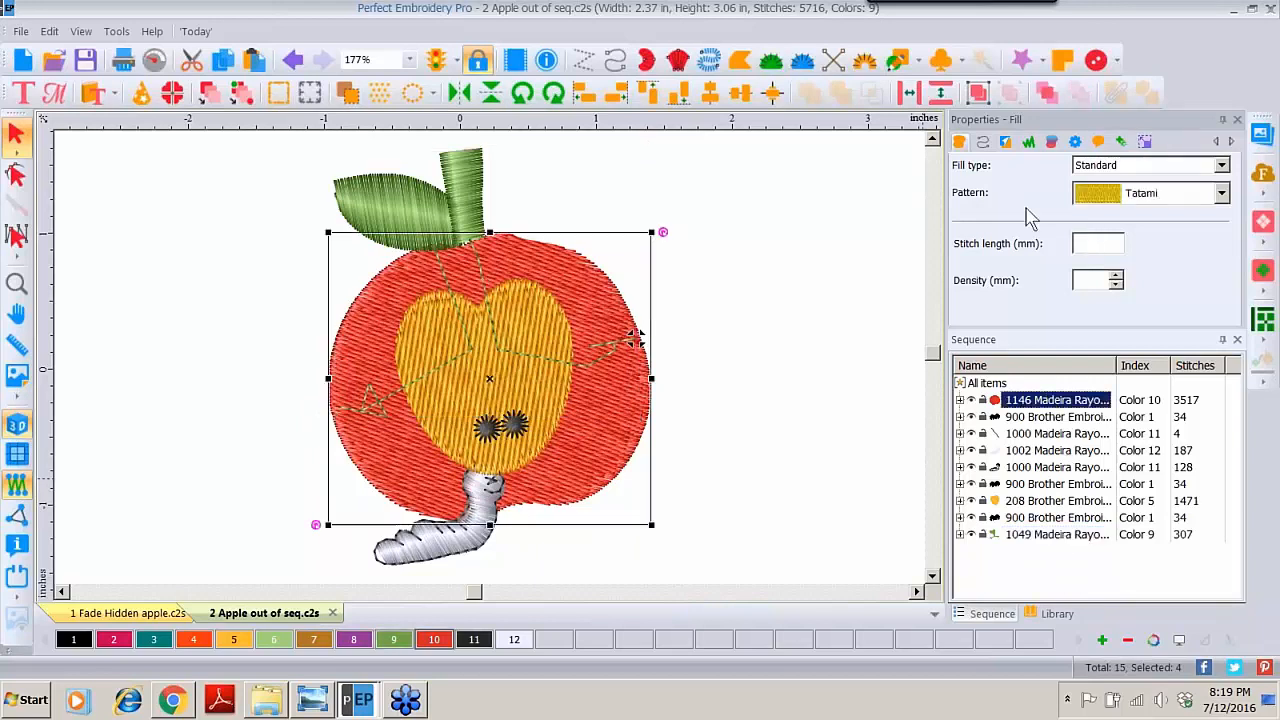
pyautogui.click(1051, 92)
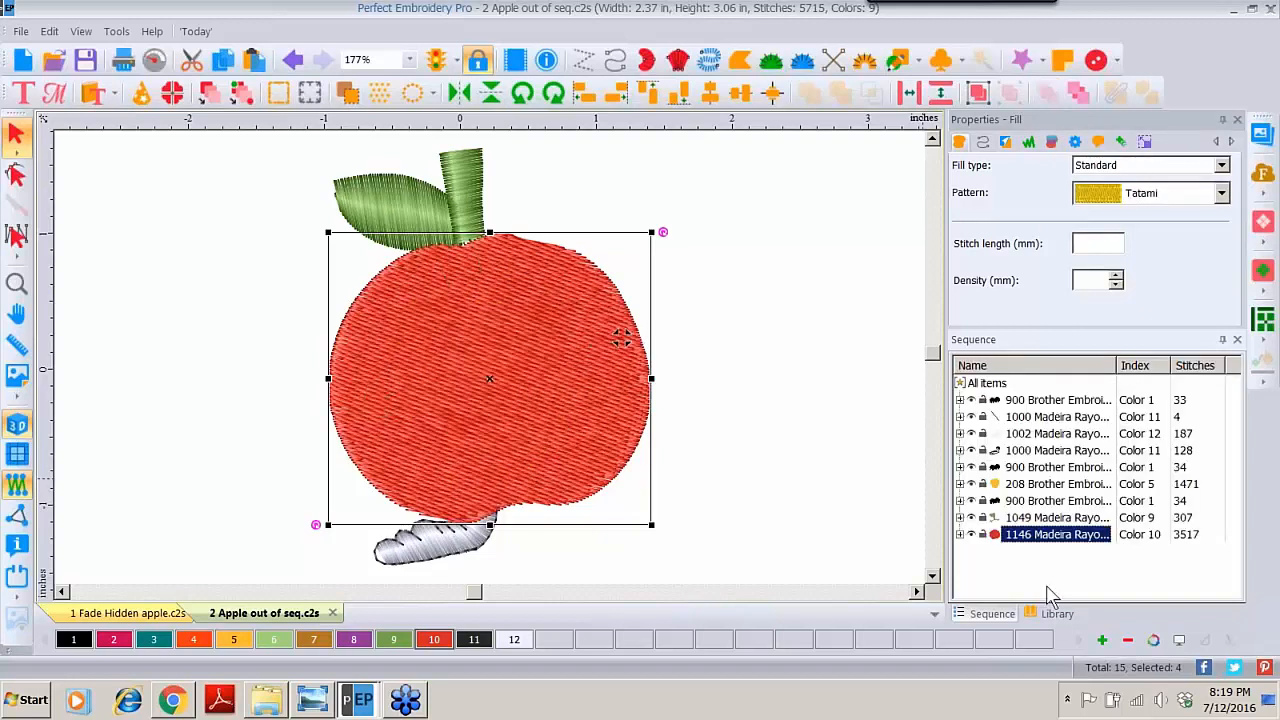
# Step: Move the yellow heart group to the front of the stitching order, followed by both black seed groups
pyautogui.click(1013, 487)
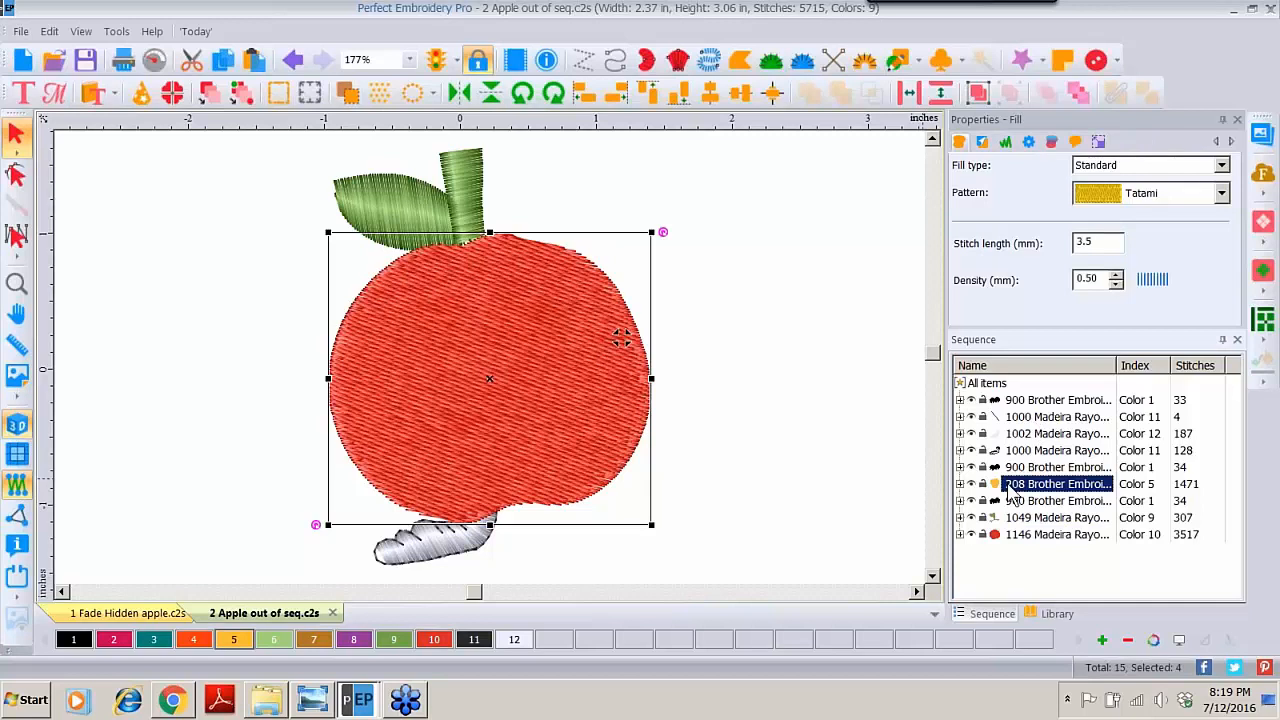
pyautogui.click(1051, 92)
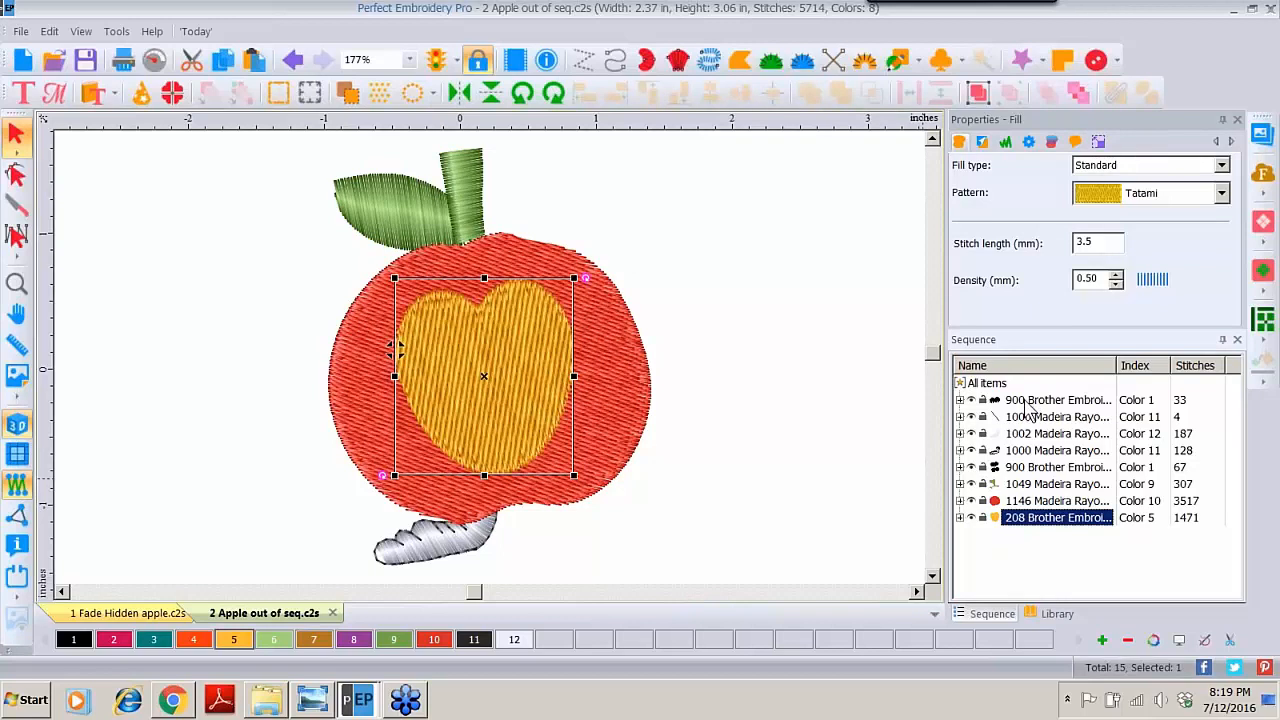
pyautogui.click(1024, 401)
pyautogui.keyDown('ctrl'); pyautogui.click(1021, 468); pyautogui.keyUp('ctrl')
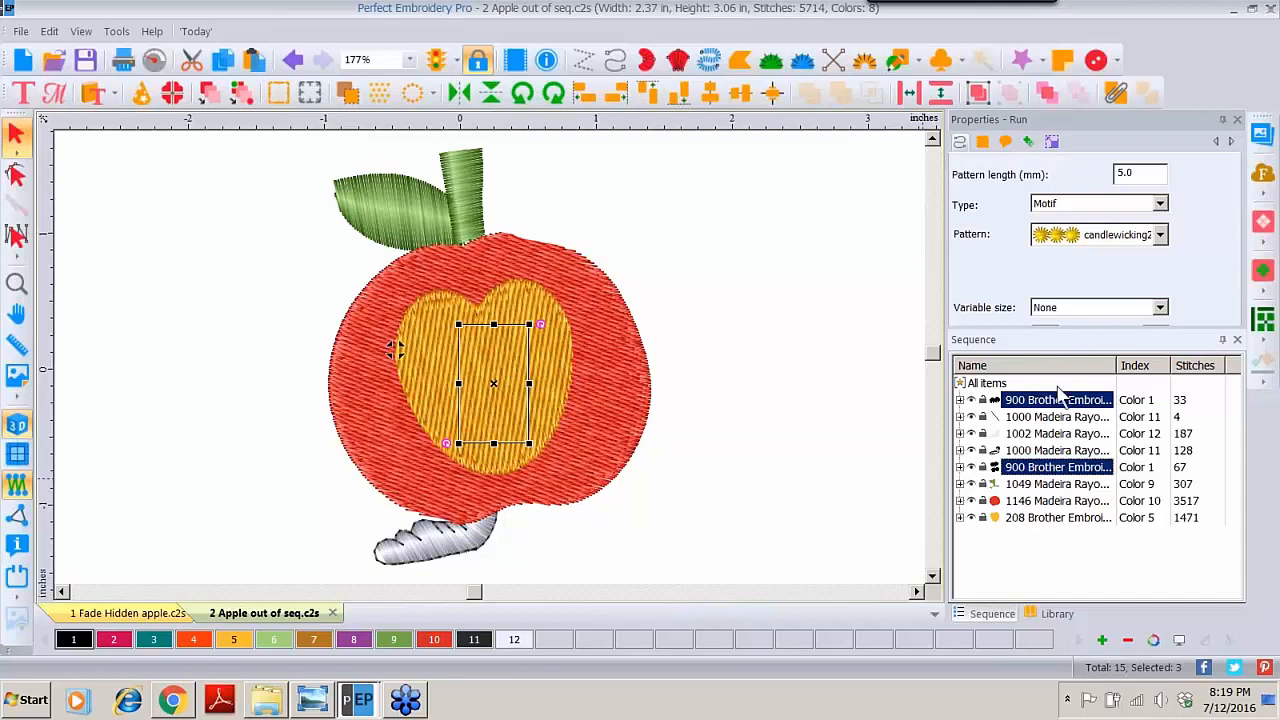
pyautogui.click(1050, 94)
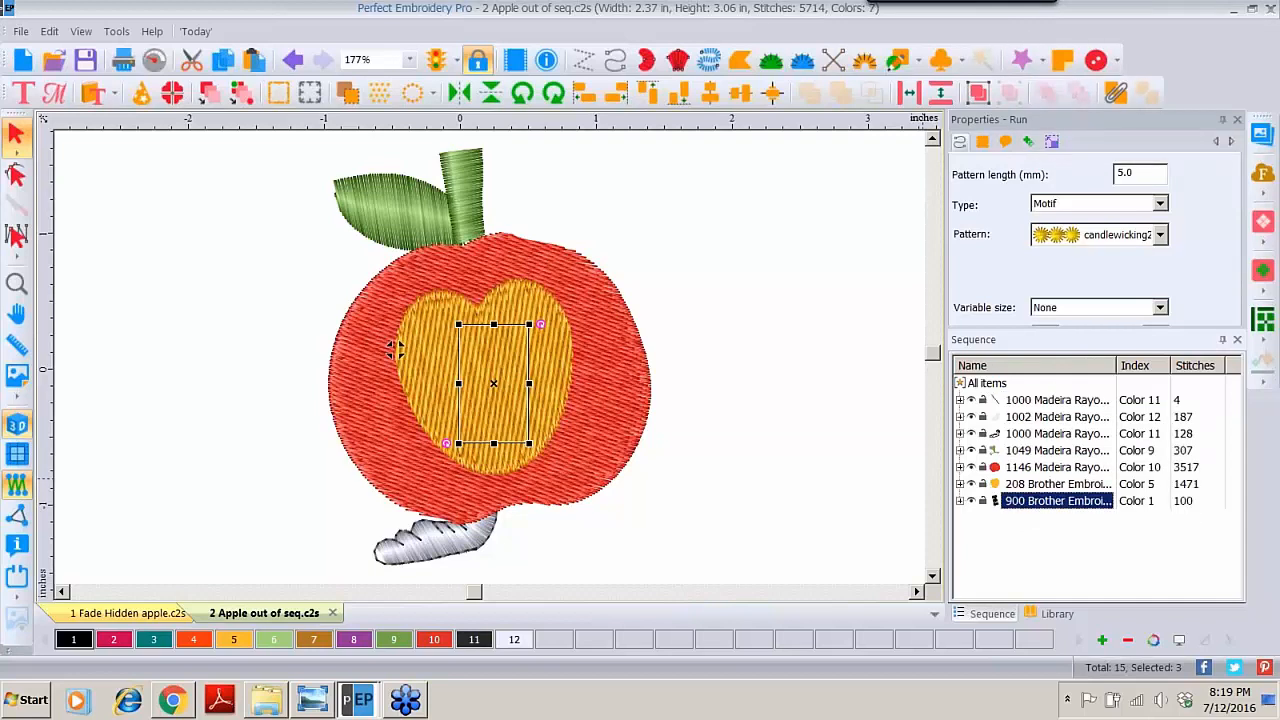
# Step: Move the three worm color groups to the front of the stitching order and deselect them
pyautogui.click(1031, 419)
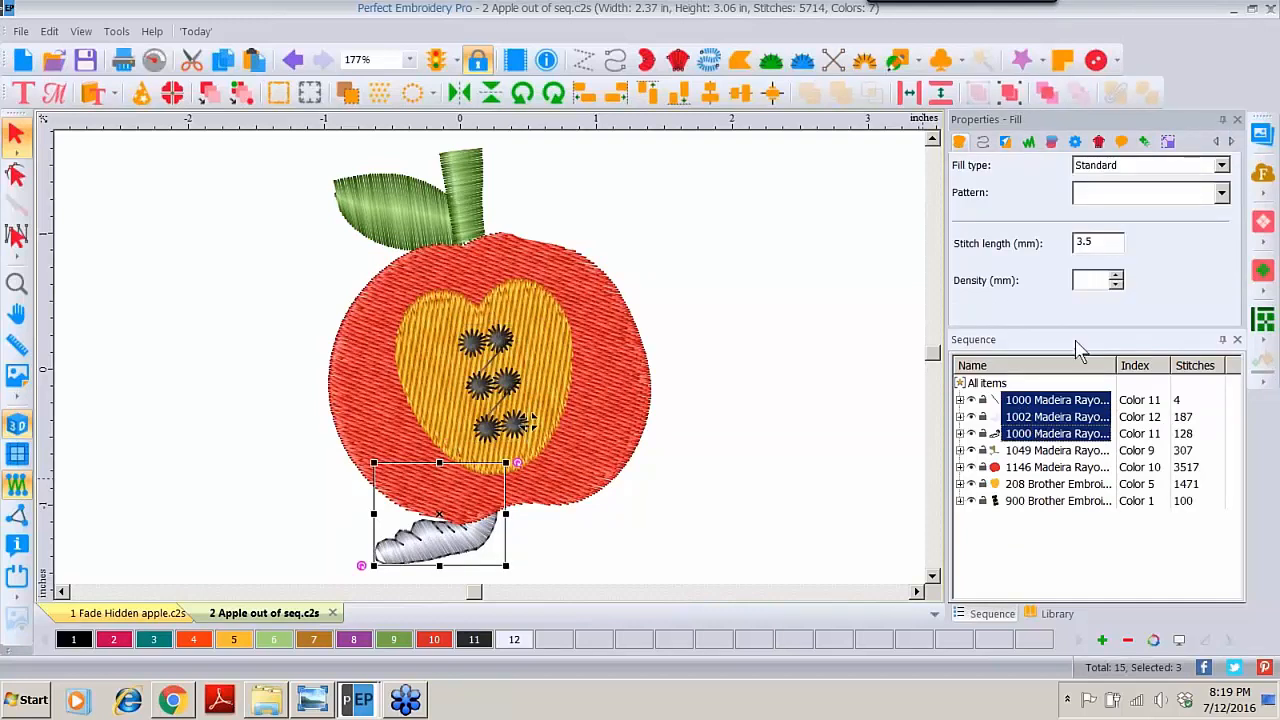
pyautogui.click(1047, 94)
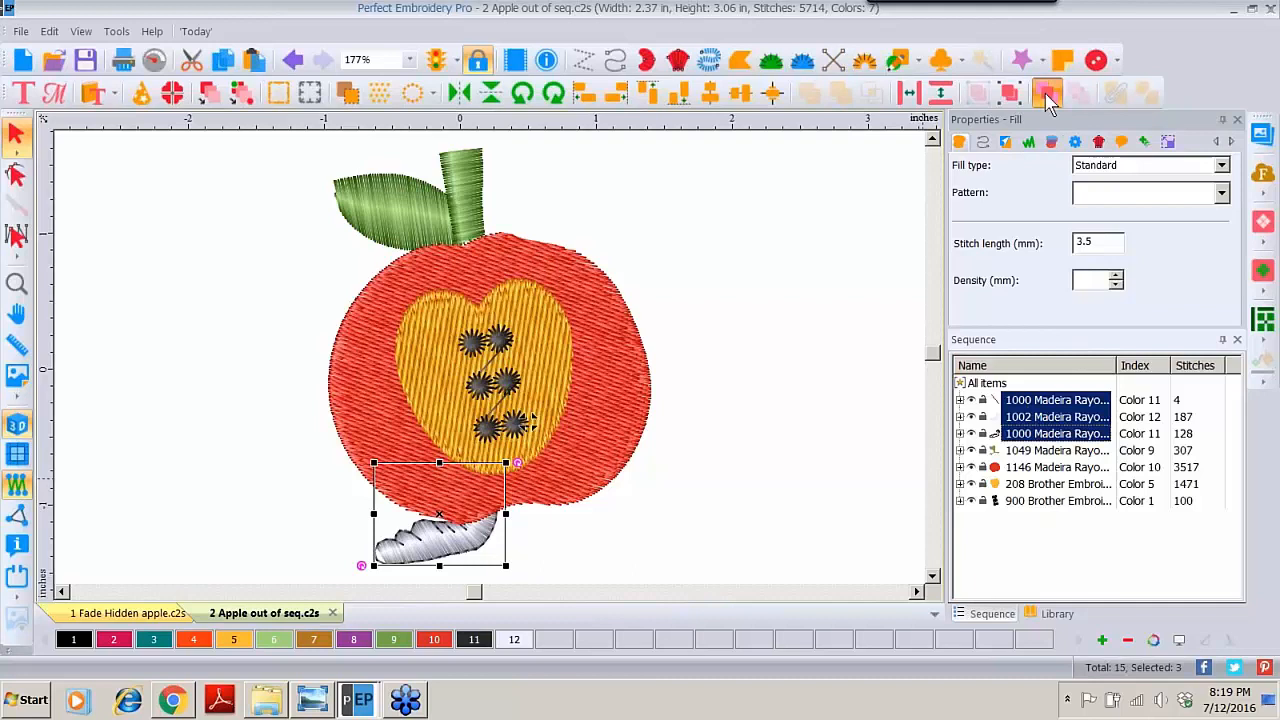
pyautogui.click(1043, 571)
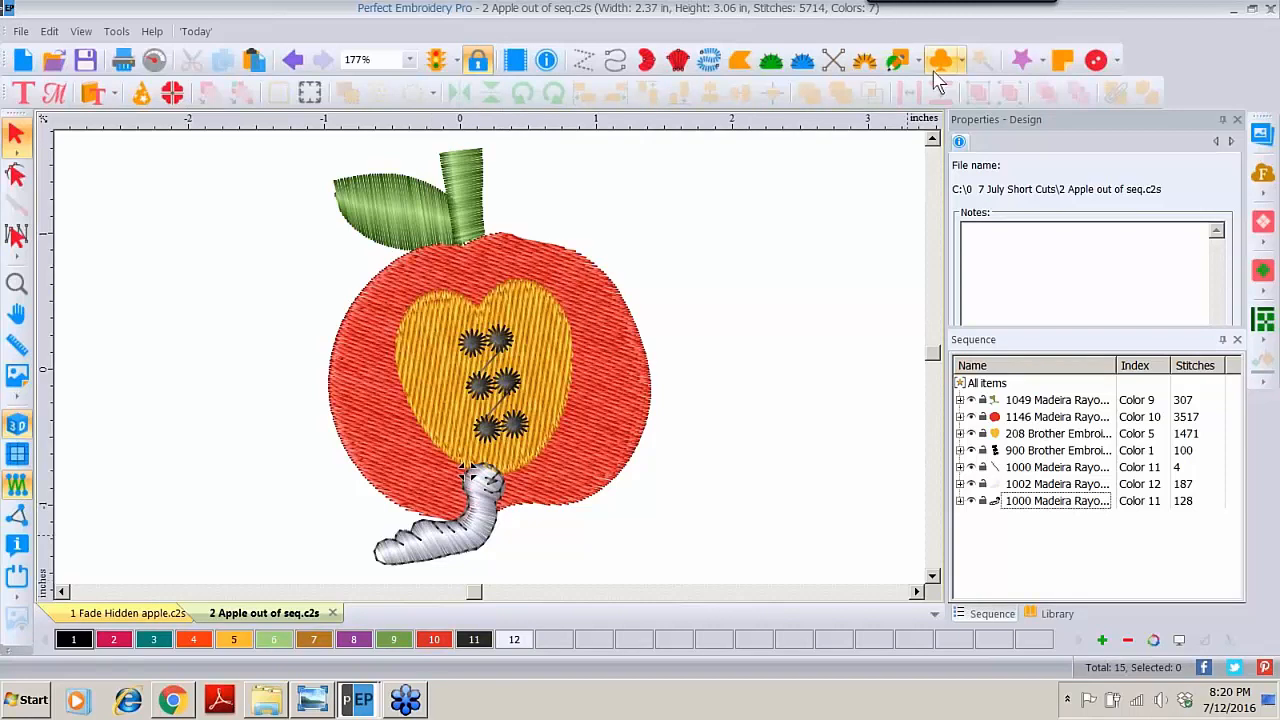
# Step: Insert the Apple01 symbol as a small apple to the upper right of the large apple
pyautogui.click(960, 62)
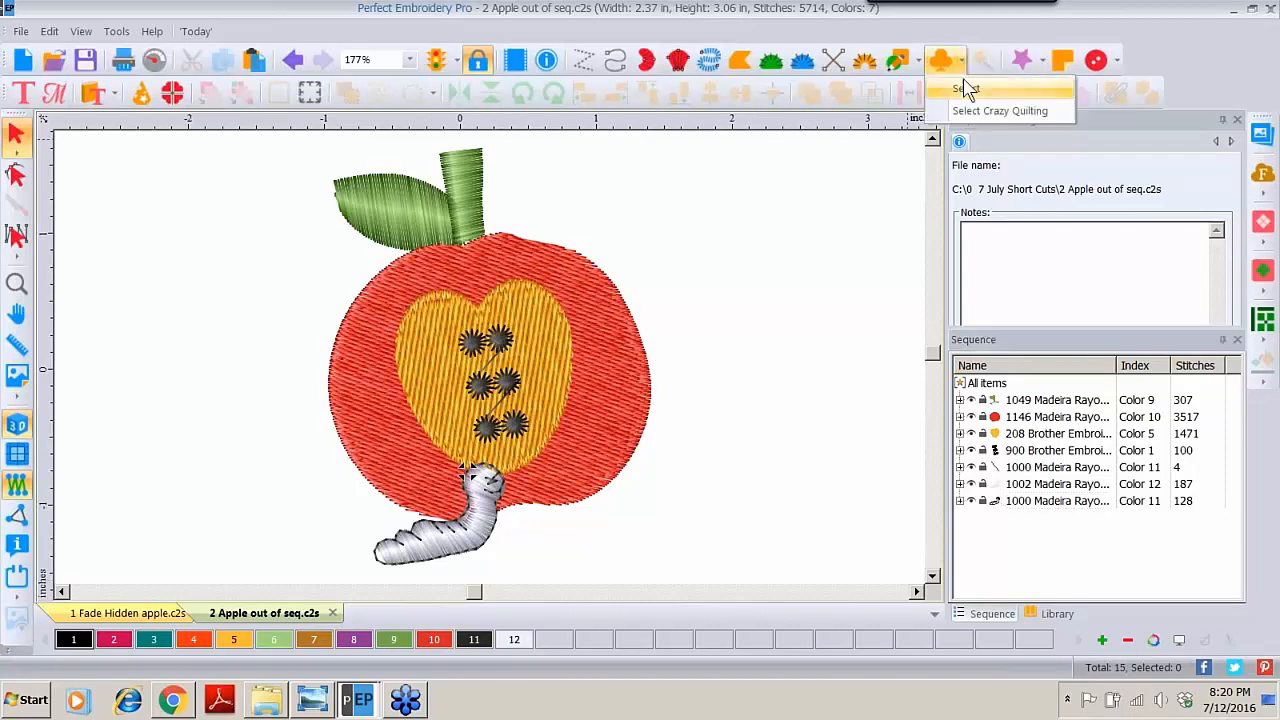
pyautogui.click(965, 90)
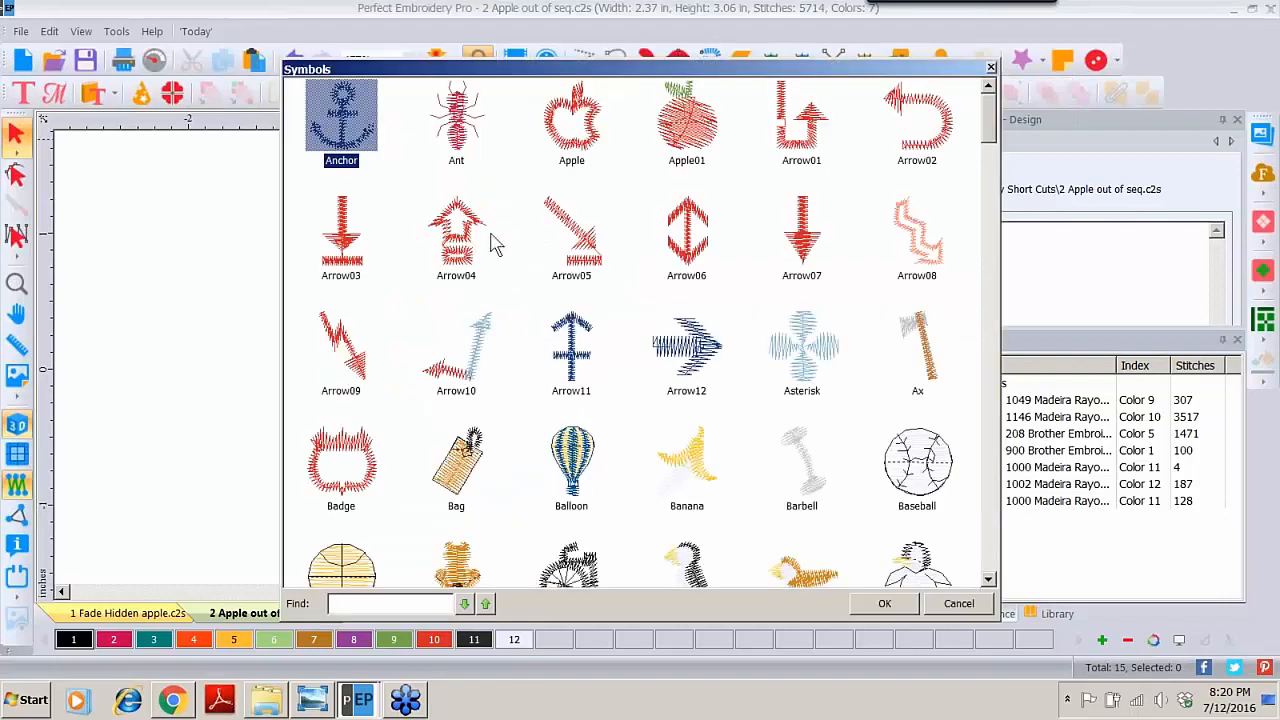
pyautogui.doubleClick(695, 145)
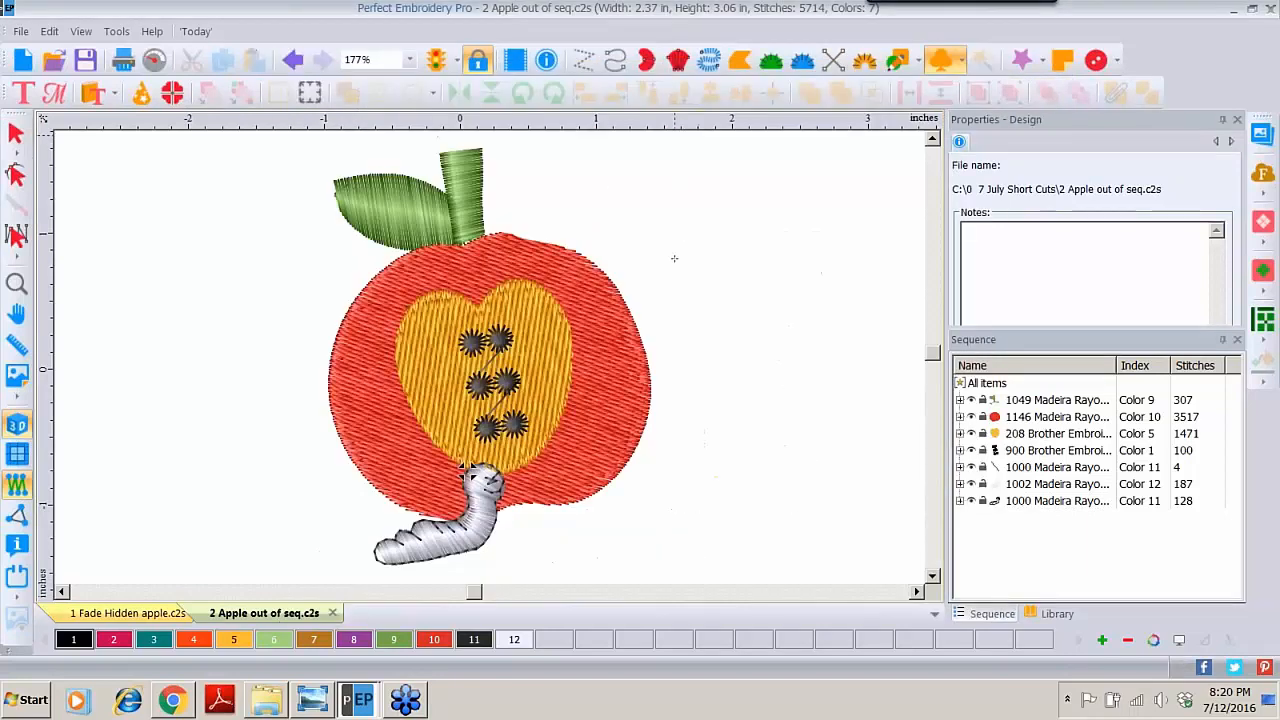
pyautogui.moveTo(679, 237); pyautogui.dragTo(823, 225)
pyautogui.click(16, 133)
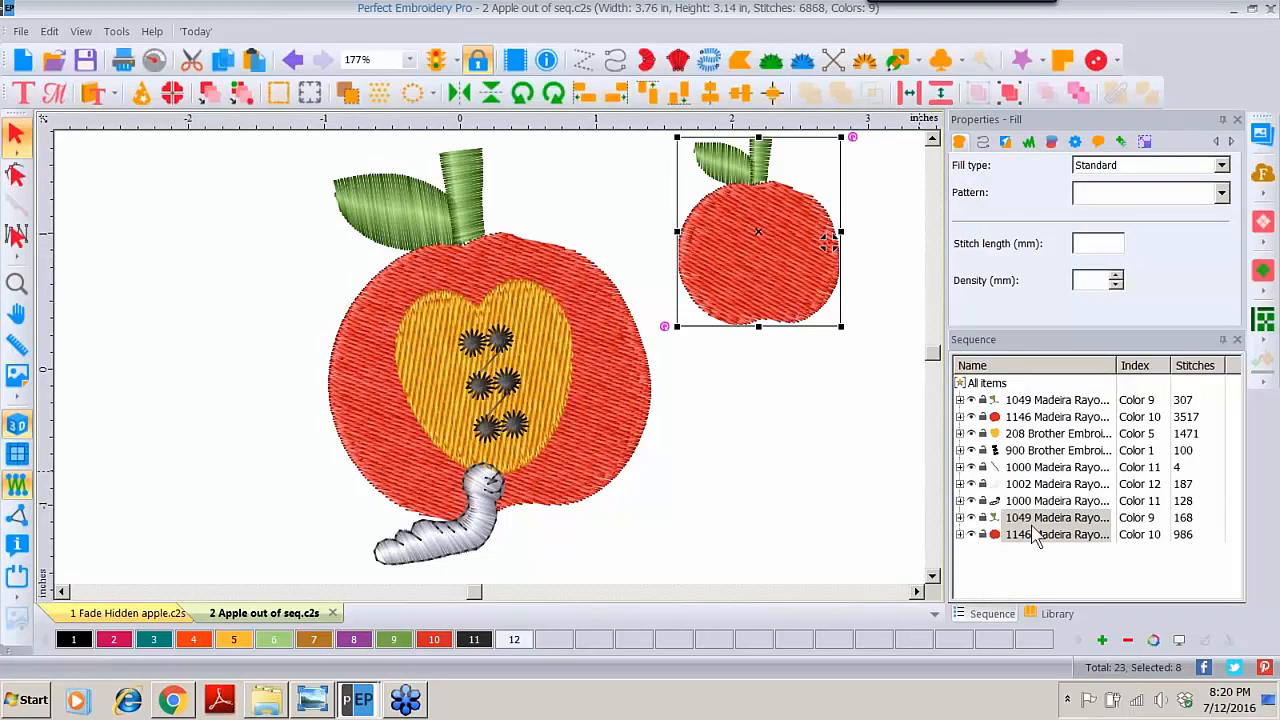
pyautogui.click(1050, 538)
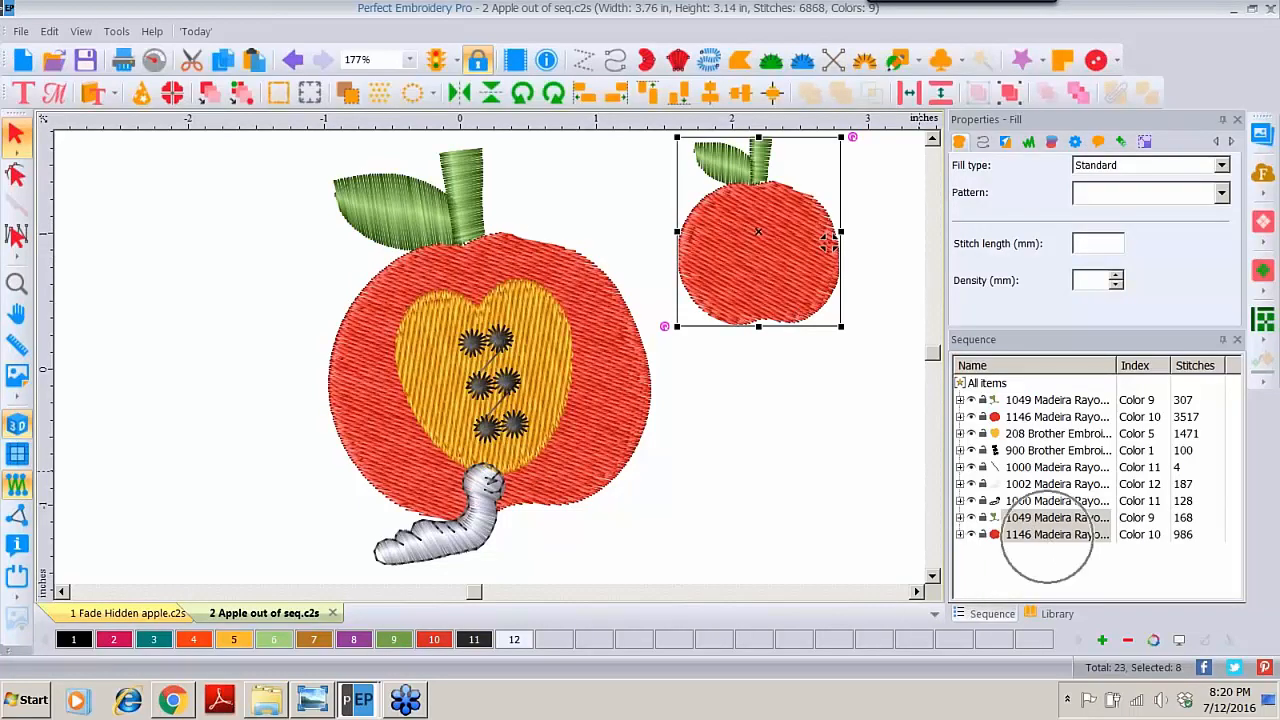
pyautogui.click(1022, 468)
pyautogui.keyDown('shift'); pyautogui.click(1024, 501); pyautogui.keyUp('shift')
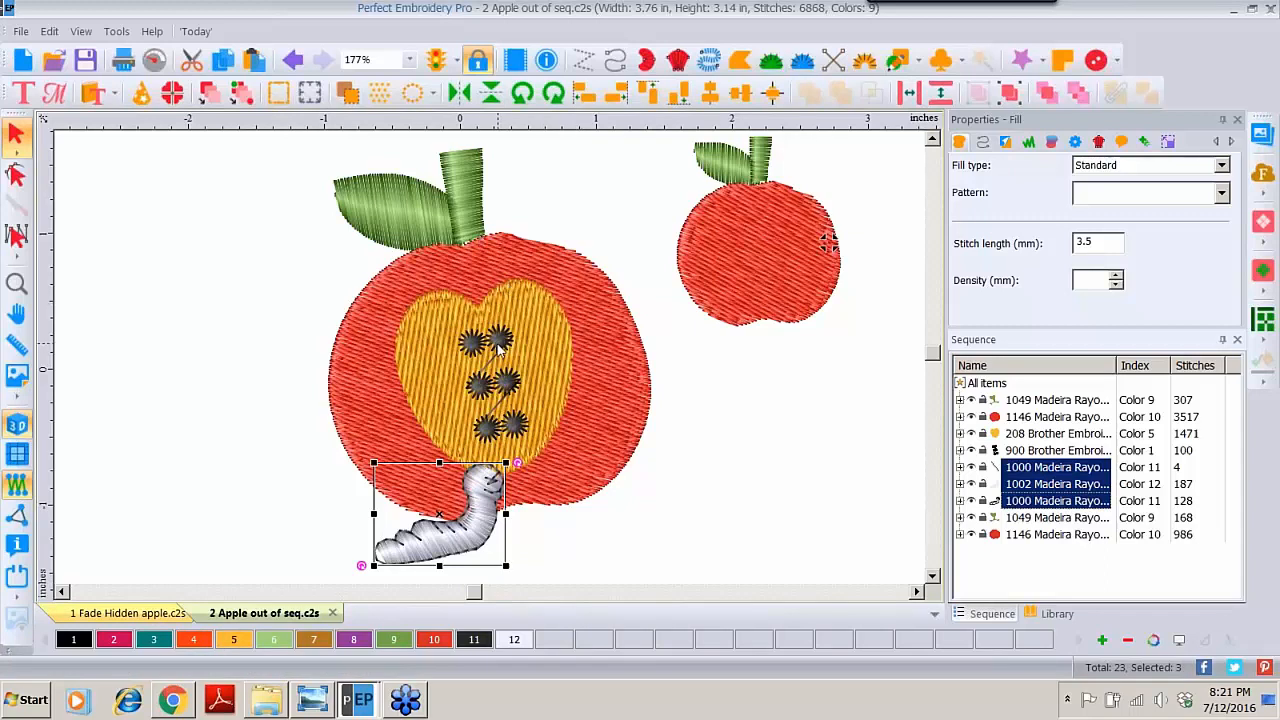
pyautogui.click(500, 345)
pyautogui.click(772, 388)
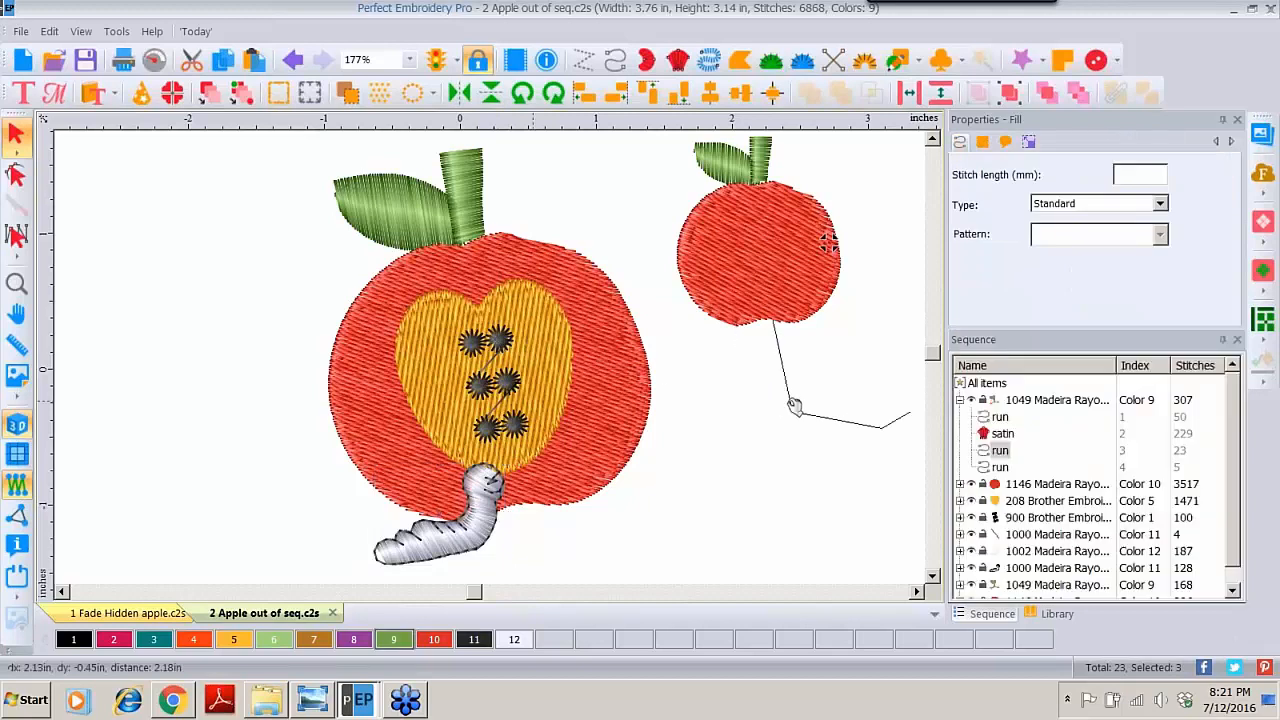
pyautogui.click(287, 62)
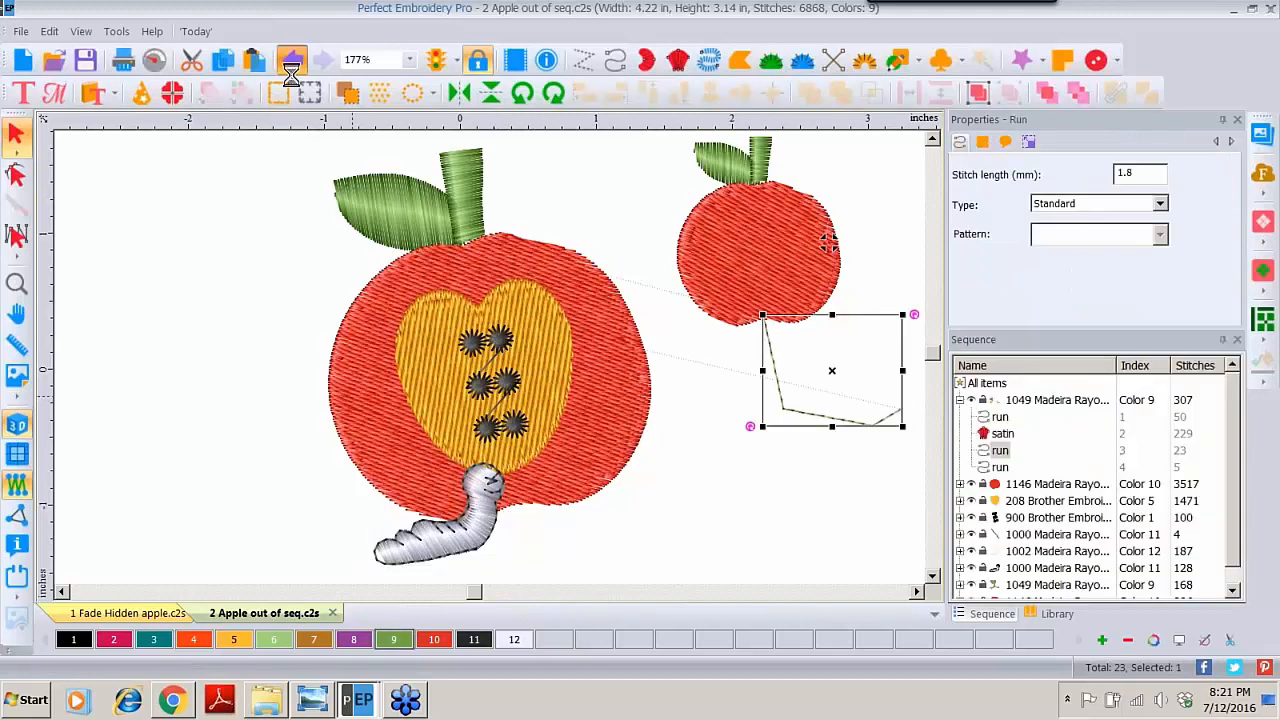
# Step: Move the black seed group into the empty area below the small apple and expand it to select its first run alone
pyautogui.click(1028, 517)
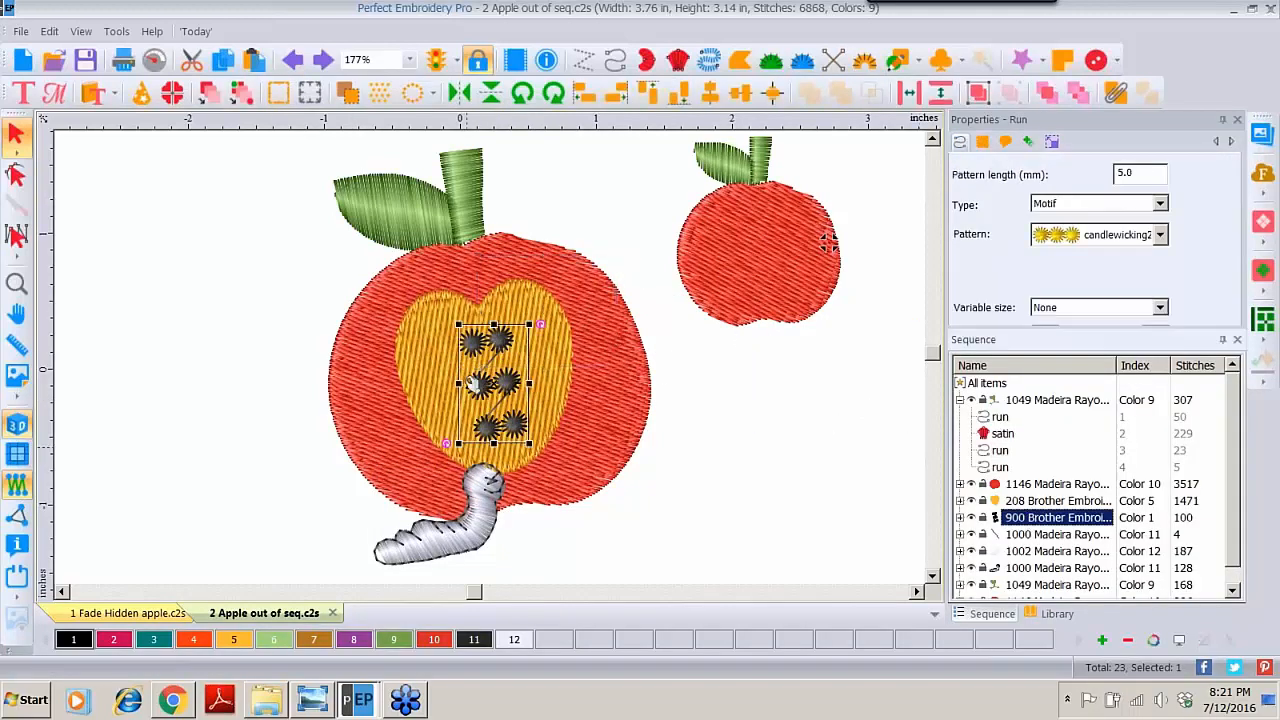
pyautogui.moveTo(484, 382); pyautogui.dragTo(772, 447)
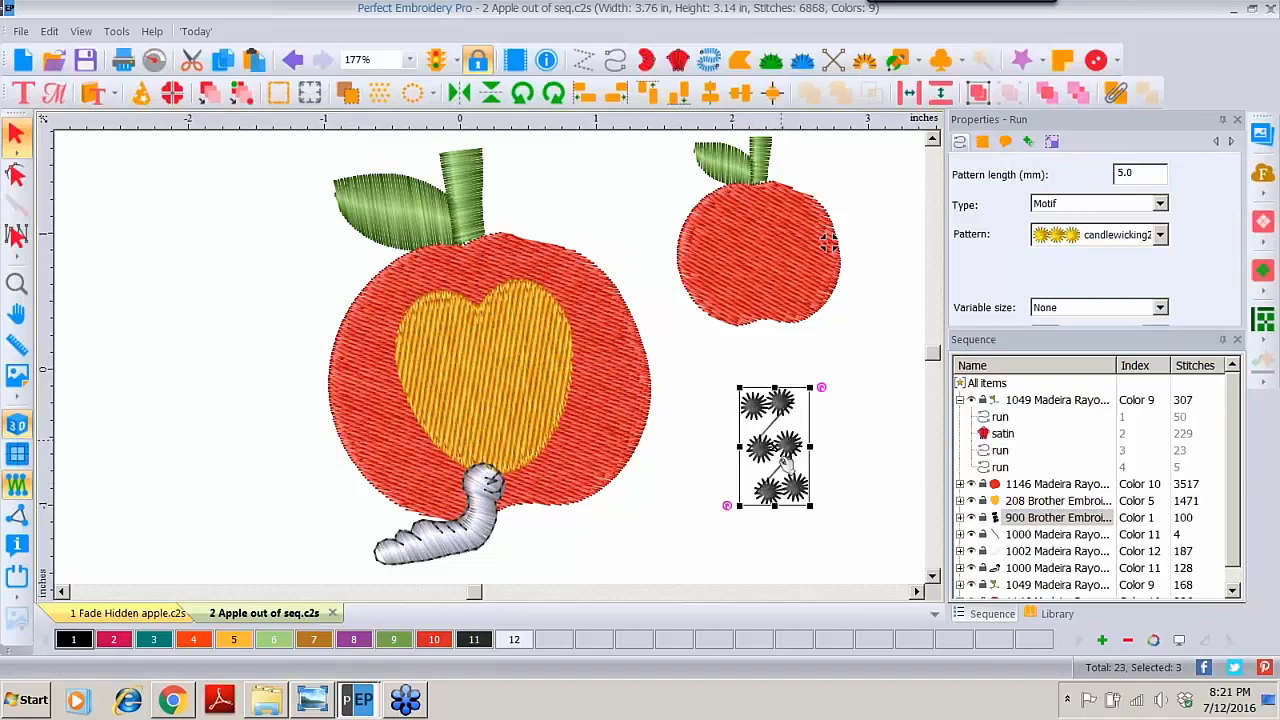
pyautogui.click(978, 94)
pyautogui.click(960, 518)
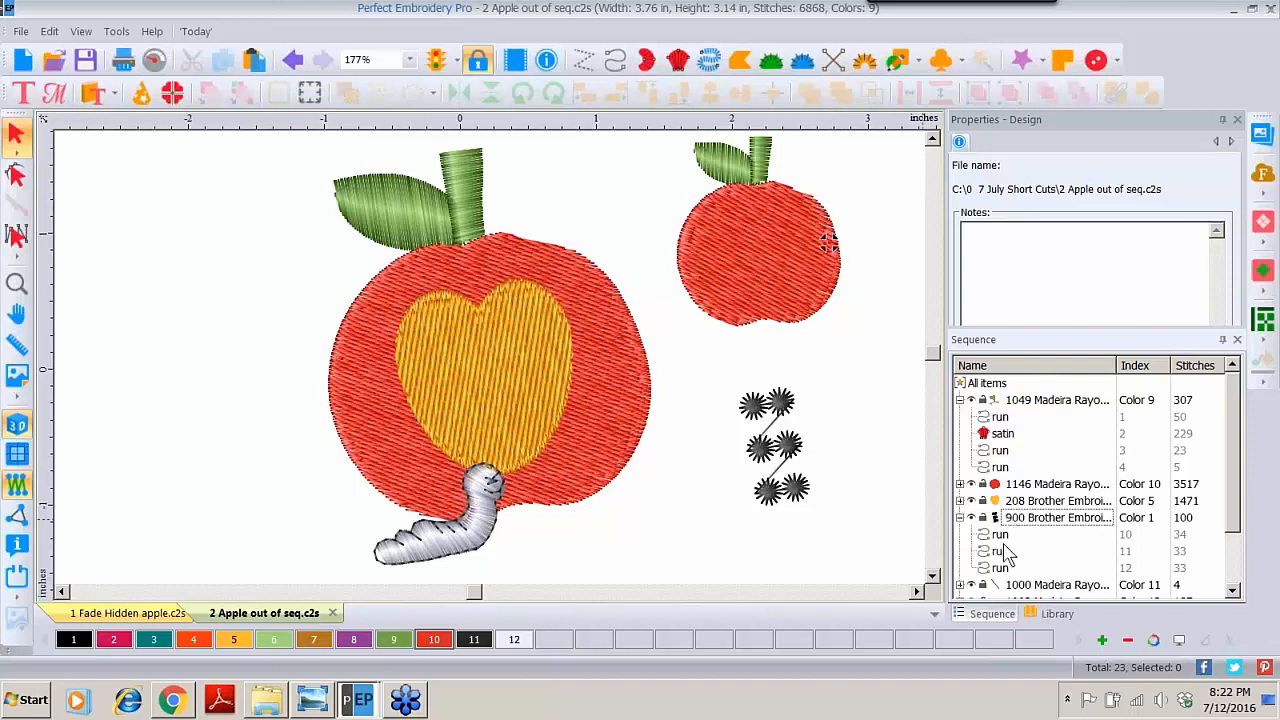
pyautogui.click(776, 410)
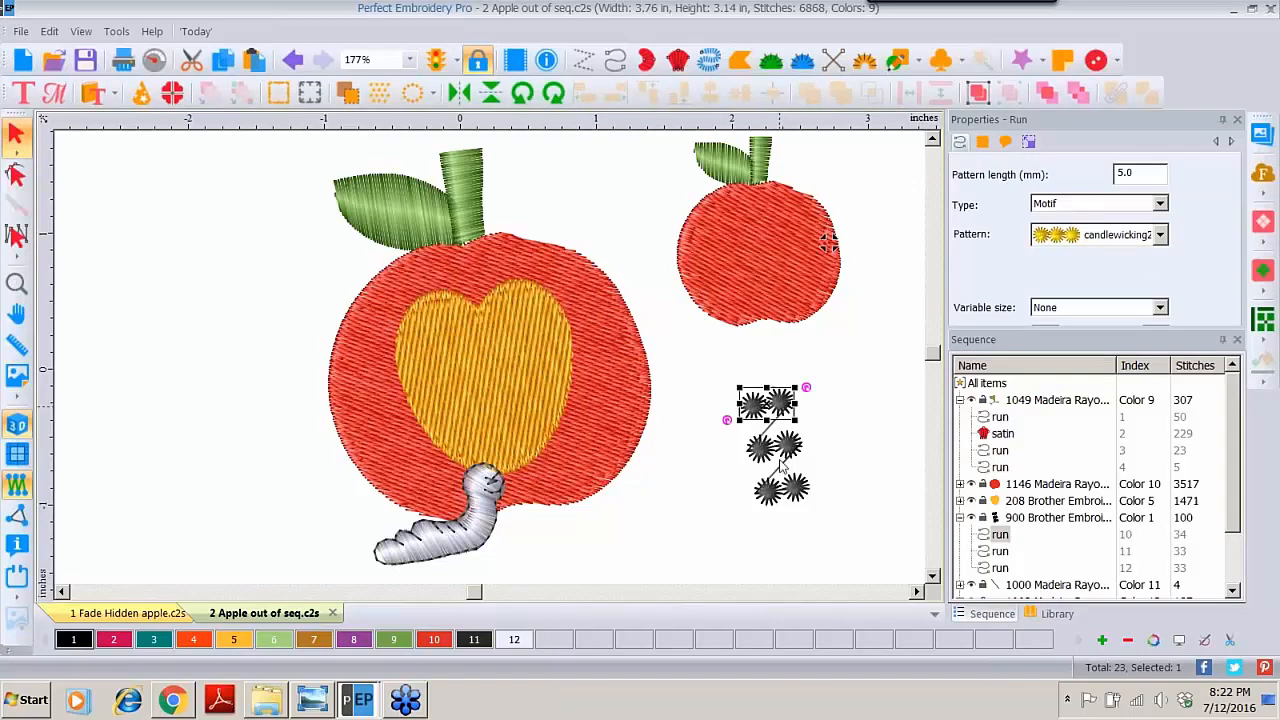
# Step: Group the three black seed runs, test by selecting one of them, and deselect
pyautogui.moveTo(703, 362); pyautogui.dragTo(811, 514)
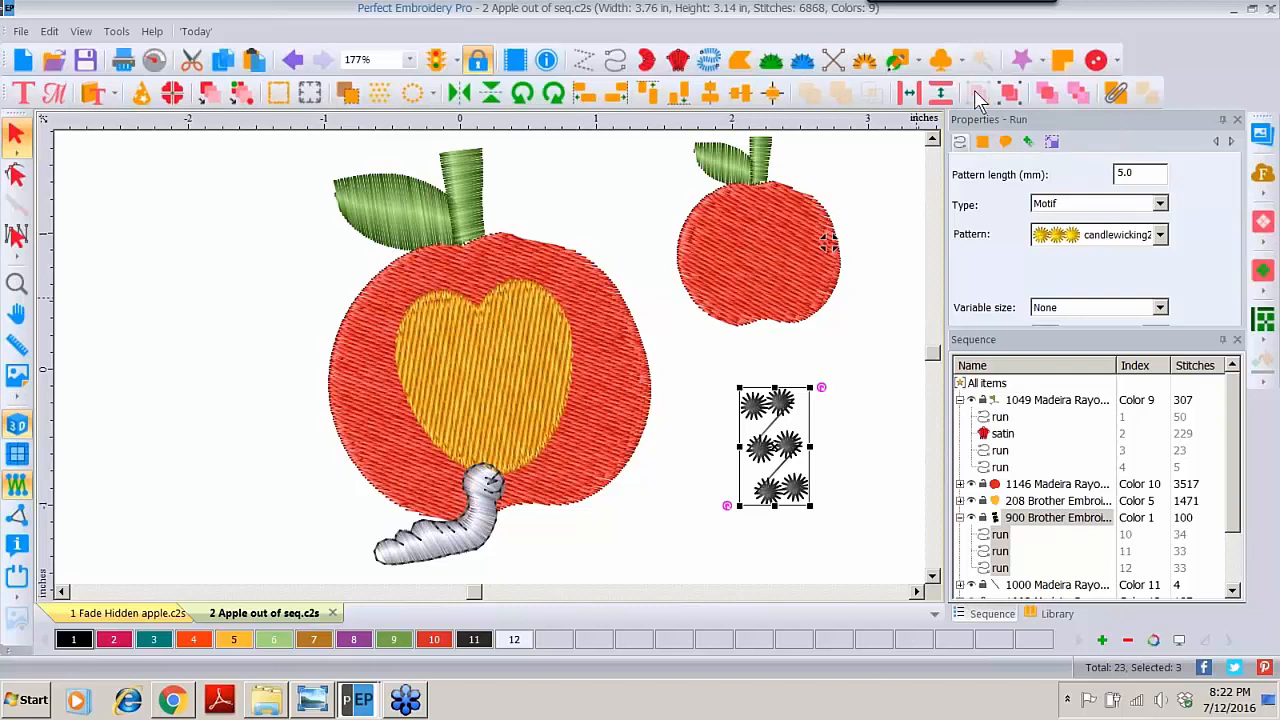
pyautogui.click(866, 370)
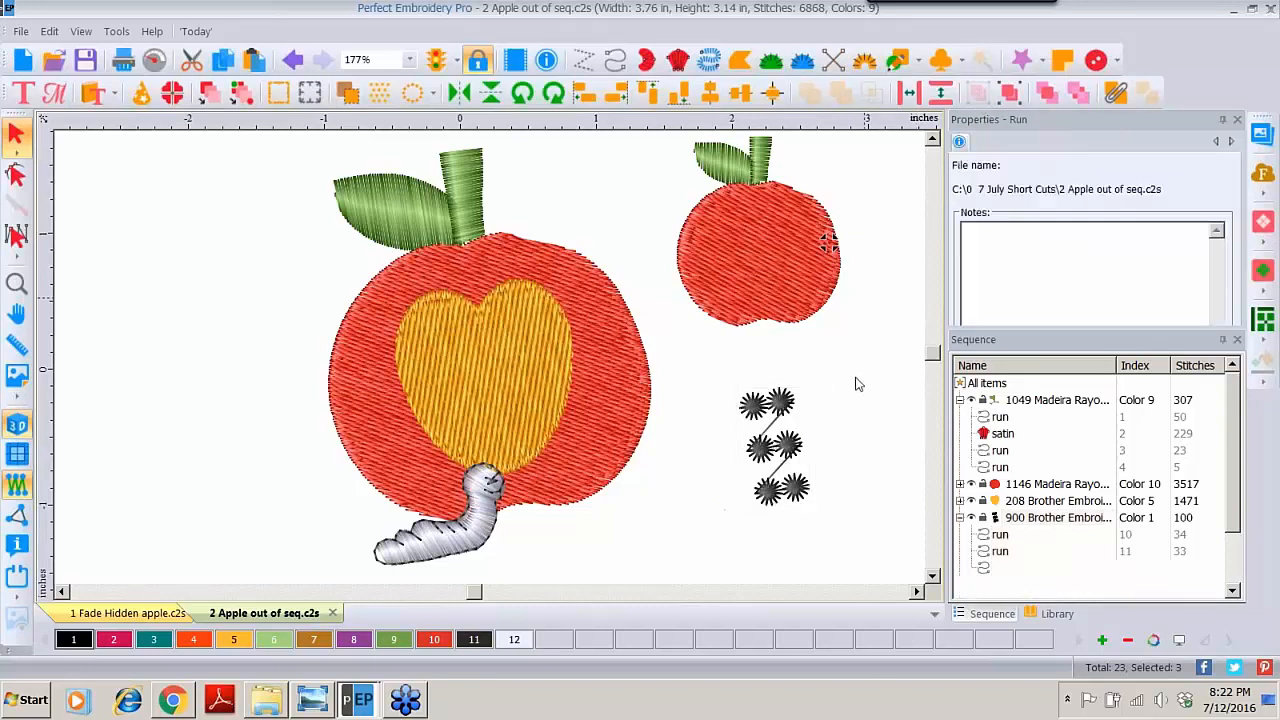
pyautogui.click(790, 440)
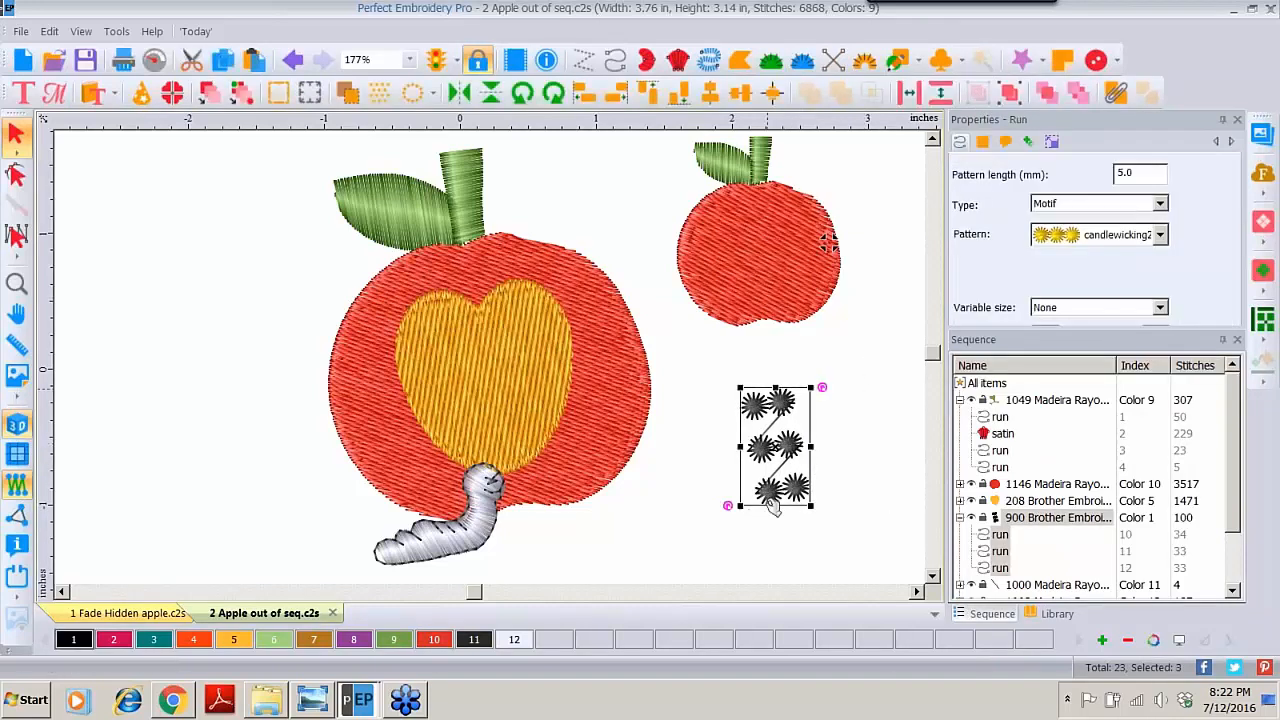
pyautogui.click(1010, 95)
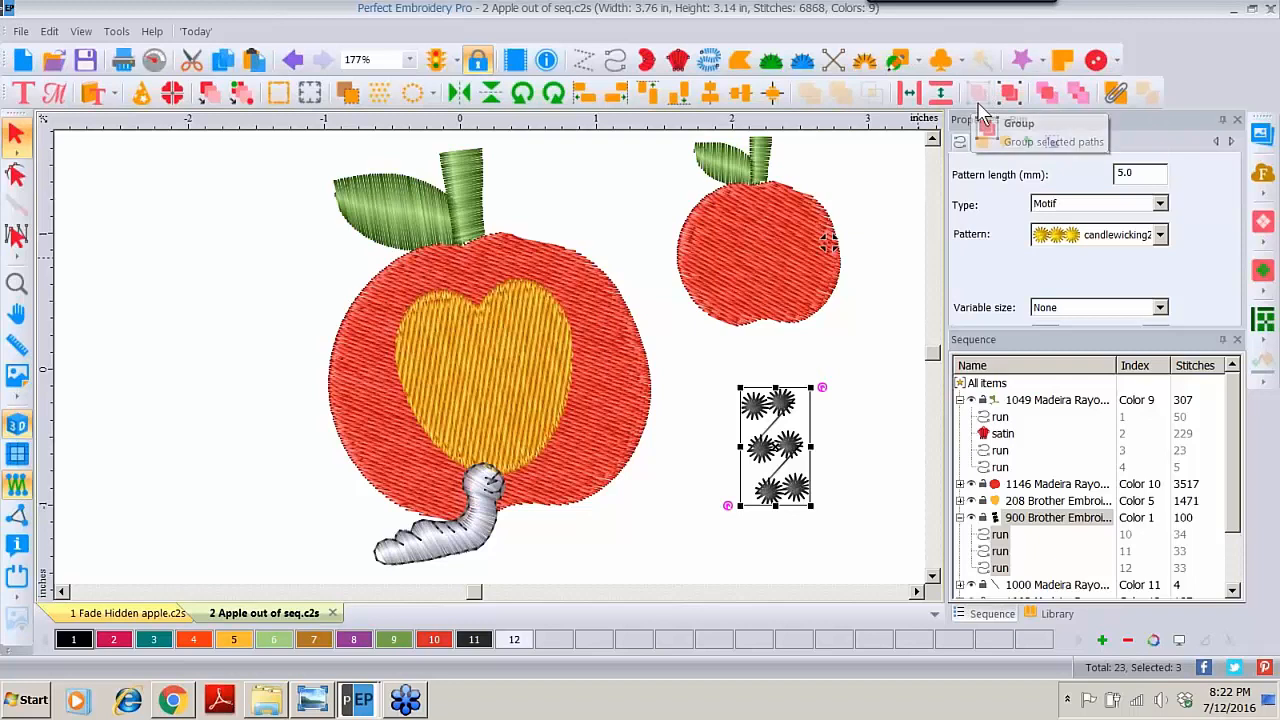
pyautogui.click(842, 400)
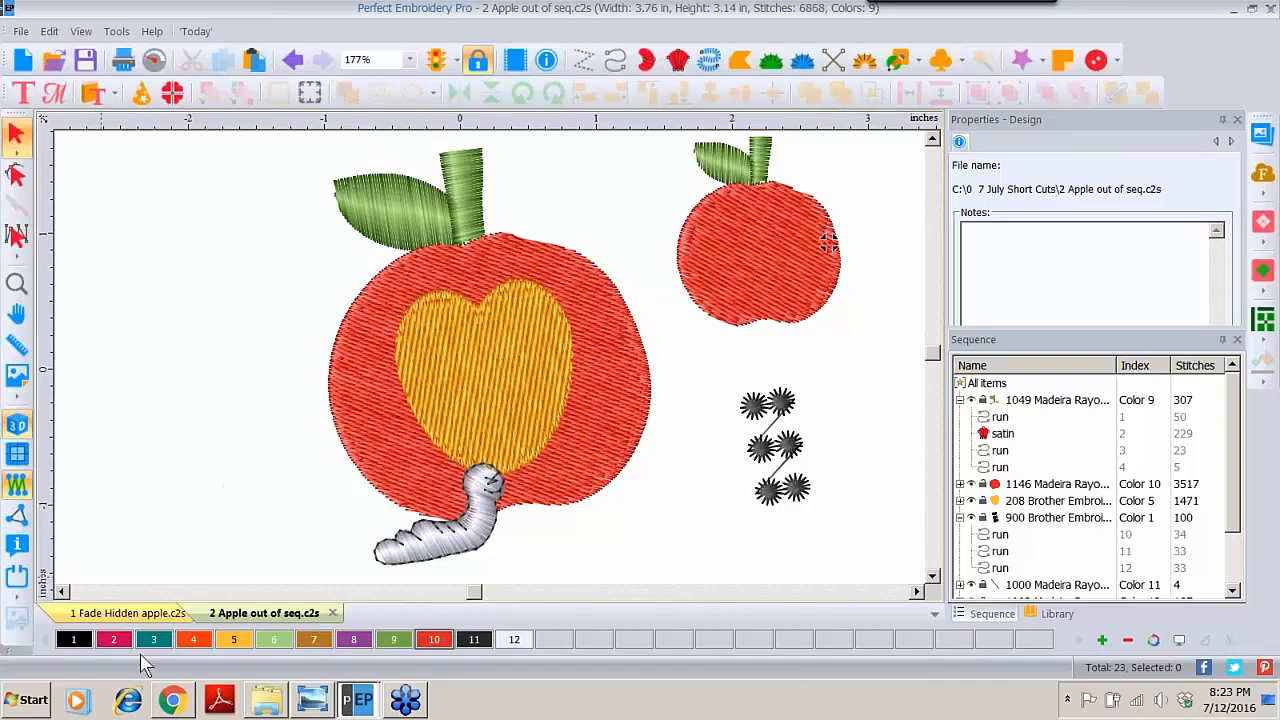
# Step: Switch to Windows Photo Viewer to read the slide after 0 OPENING.png, and return to 2 Apple out of seq.c2s in Perfect Embroidery Pro
pyautogui.moveTo(312, 700)
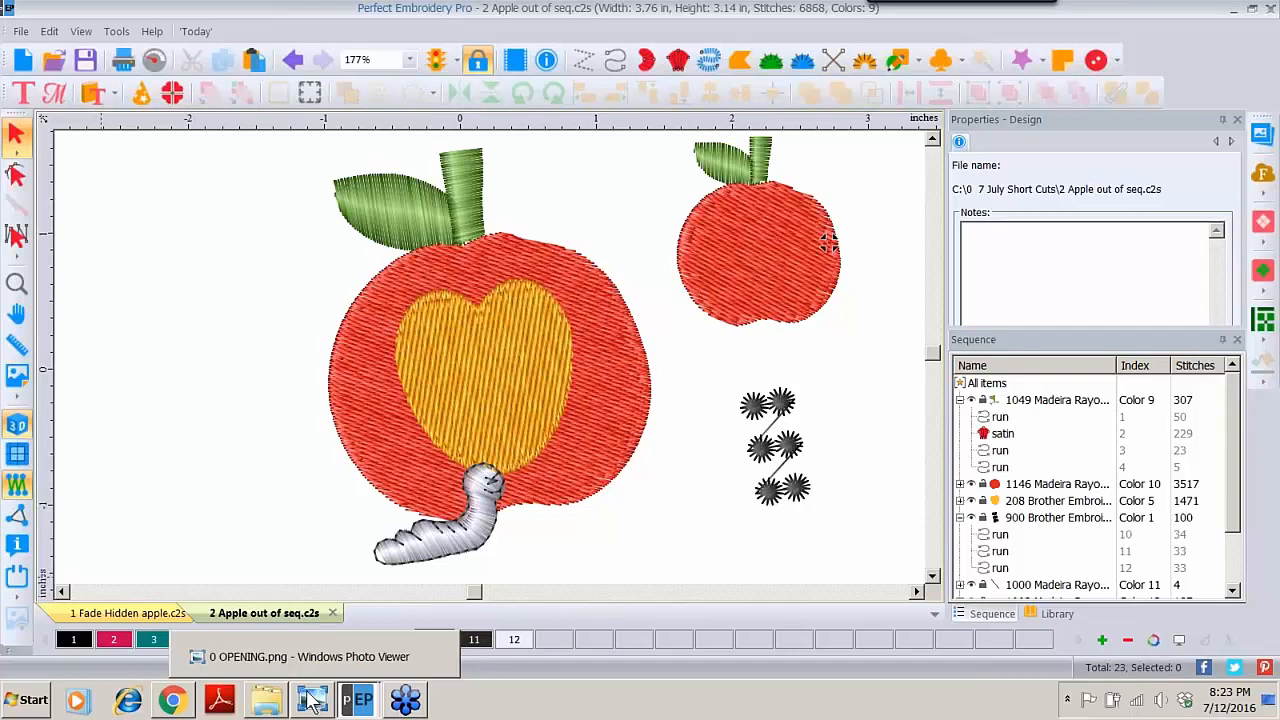
pyautogui.click(312, 700)
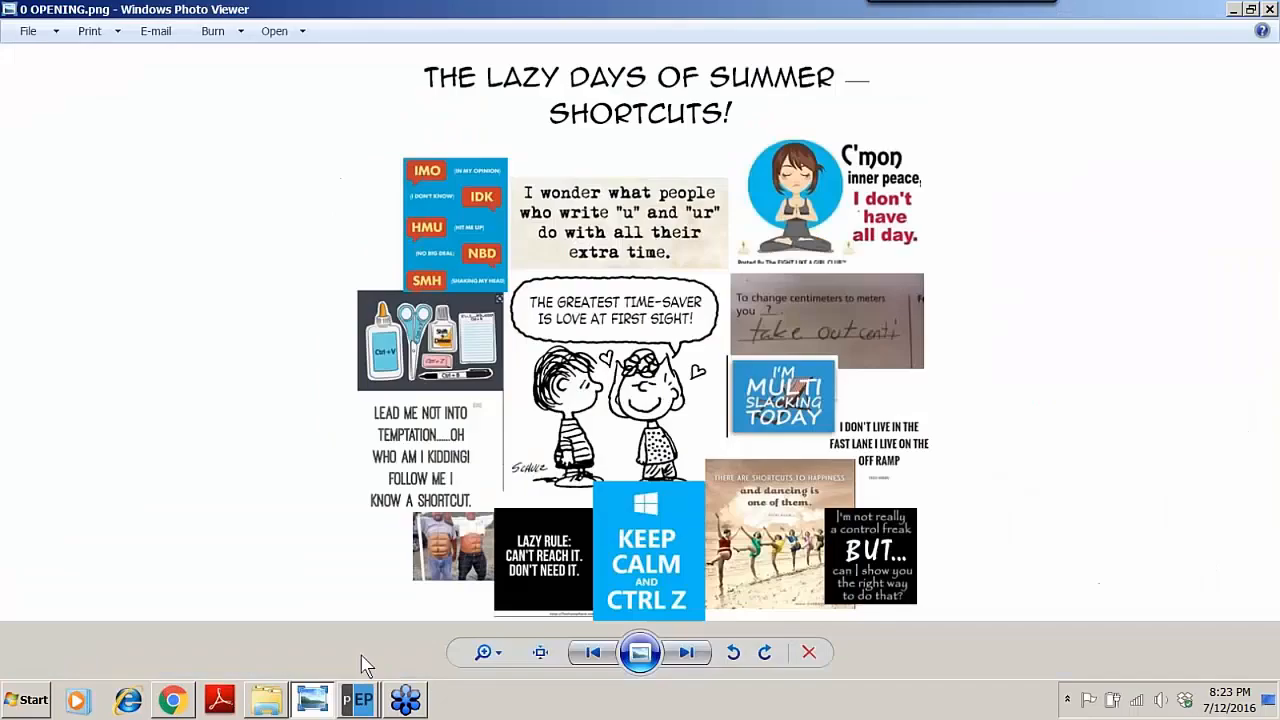
pyautogui.click(686, 652)
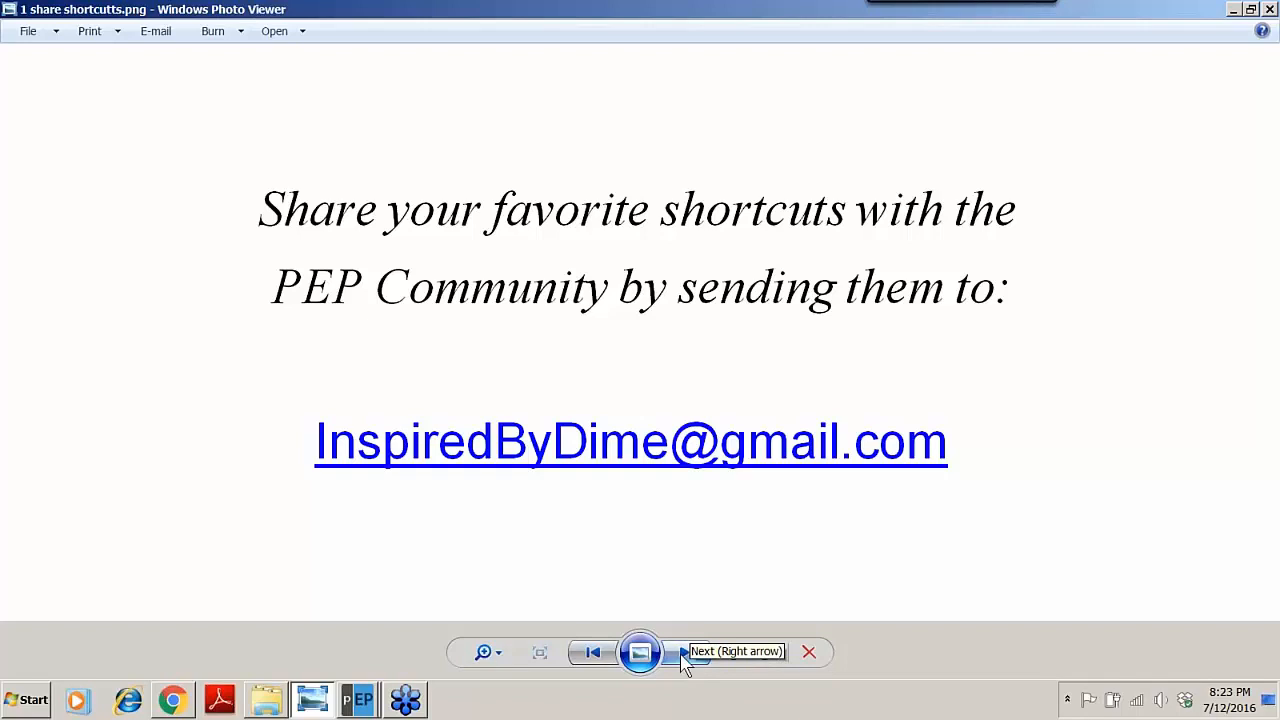
pyautogui.click(360, 700)
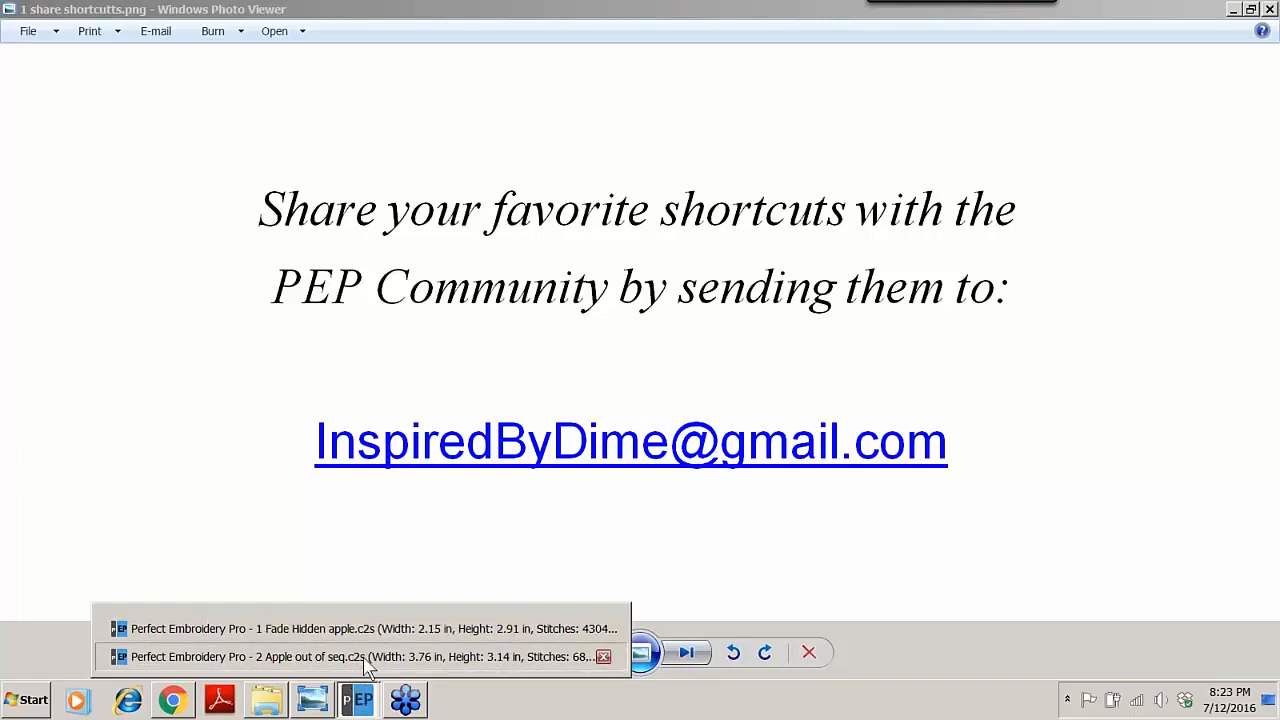
pyautogui.click(366, 660)
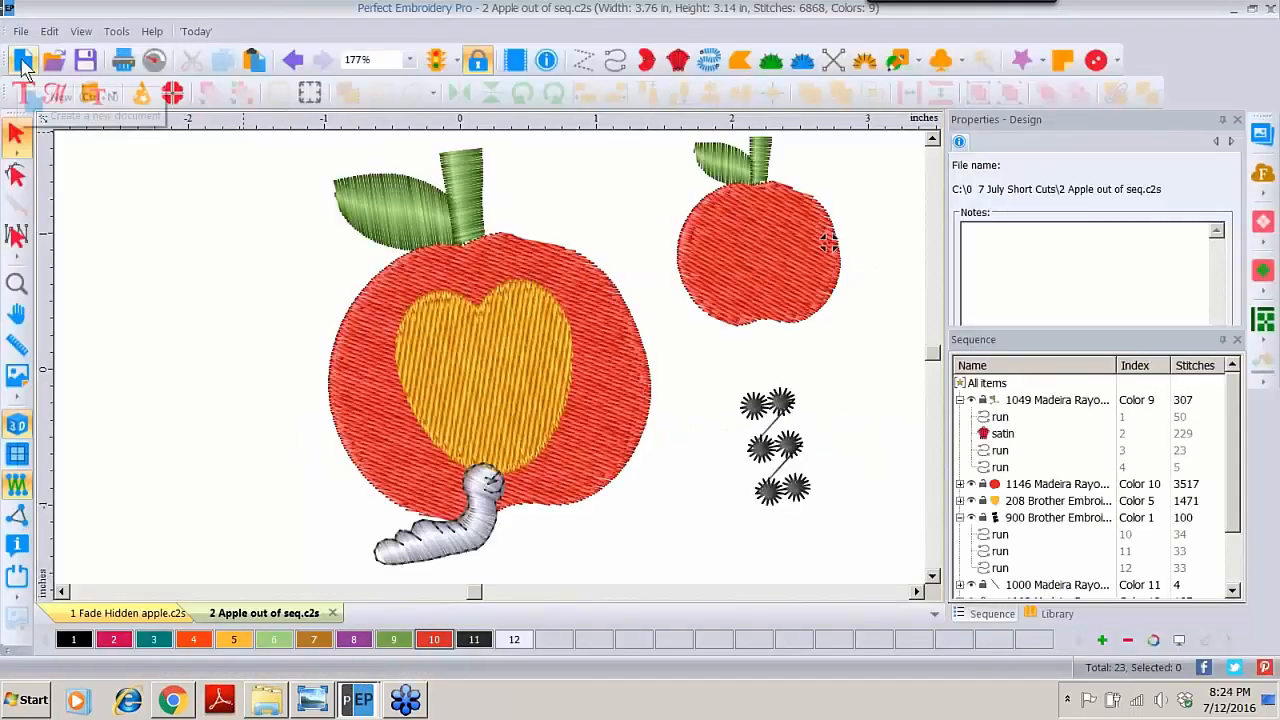
# Step: Create a new design and place a text object with the letter A near the middle of the page
pyautogui.hotkey('ctrl', 'n')
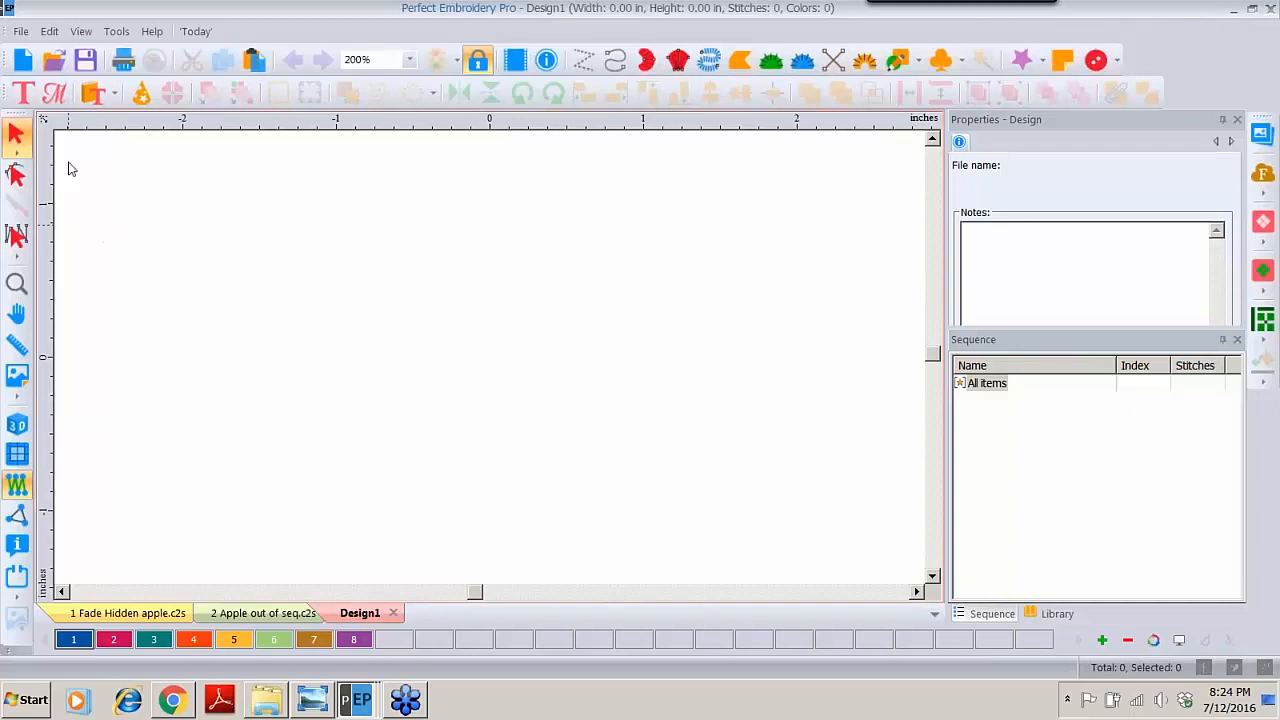
pyautogui.click(22, 93)
pyautogui.click(466, 392)
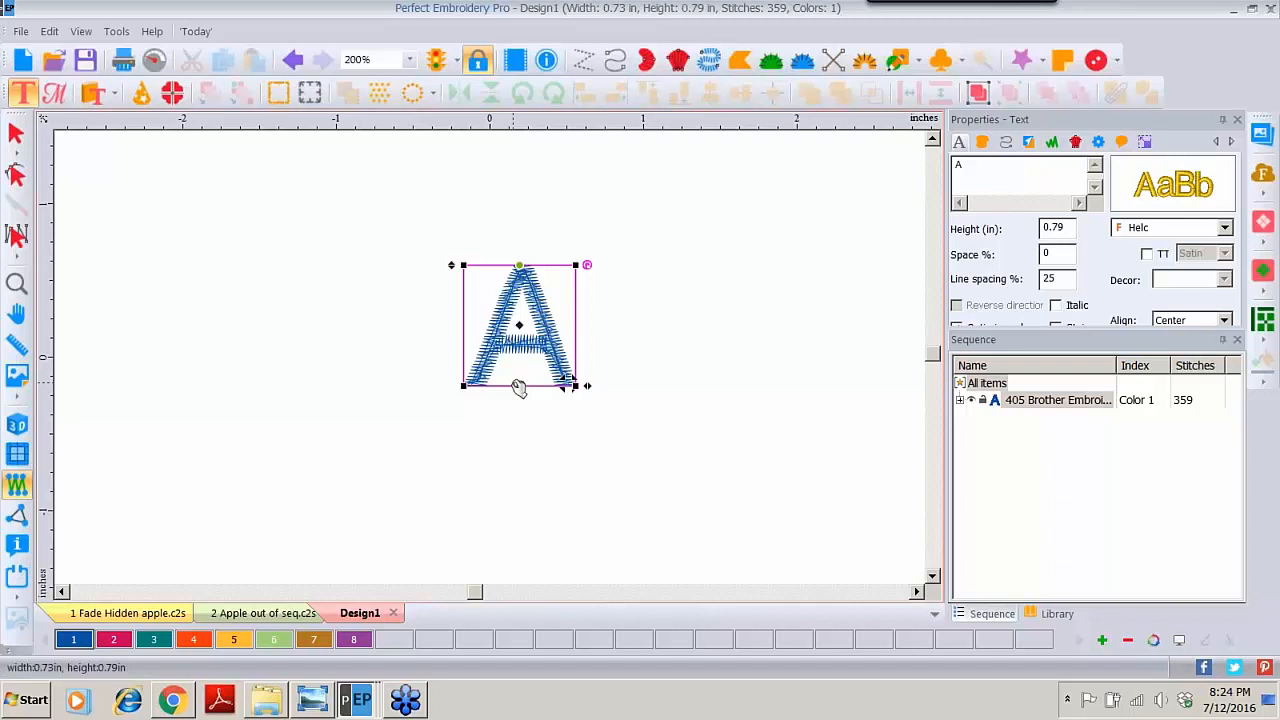
pyautogui.click(20, 96)
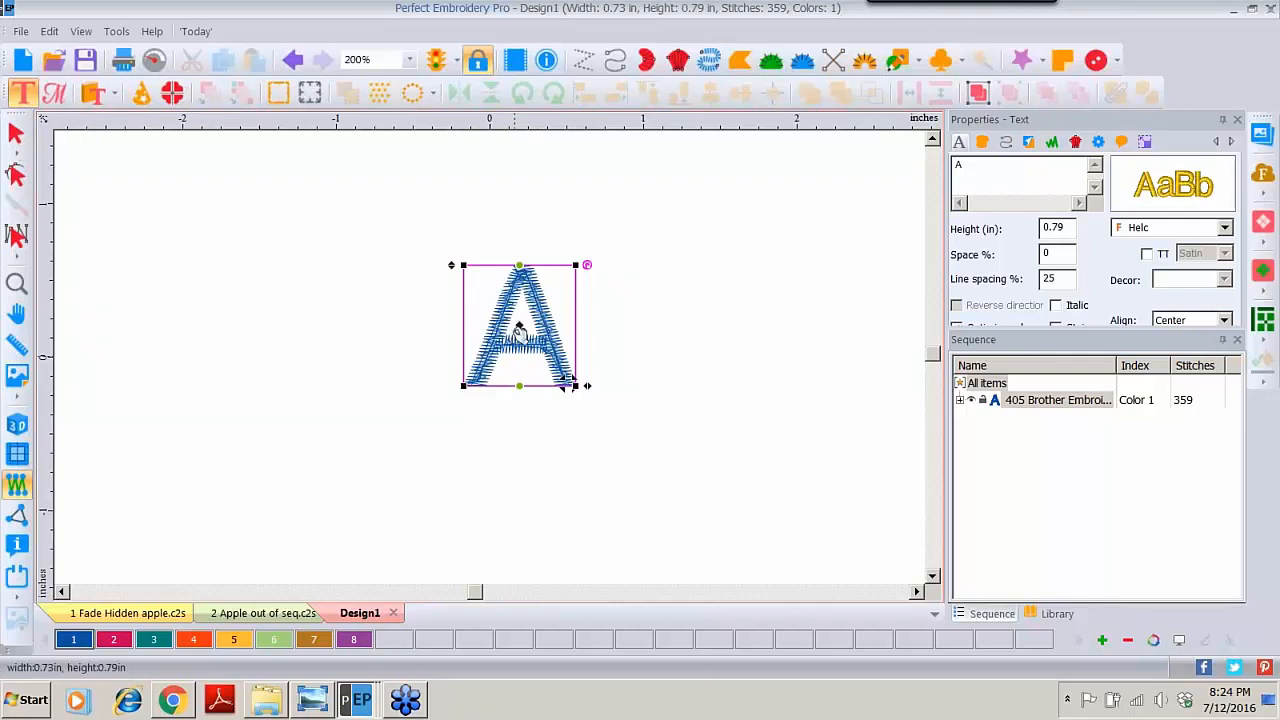
# Step: Replace the letter A with a person's first name and set its font to Cena Applique
pyautogui.click(971, 166)
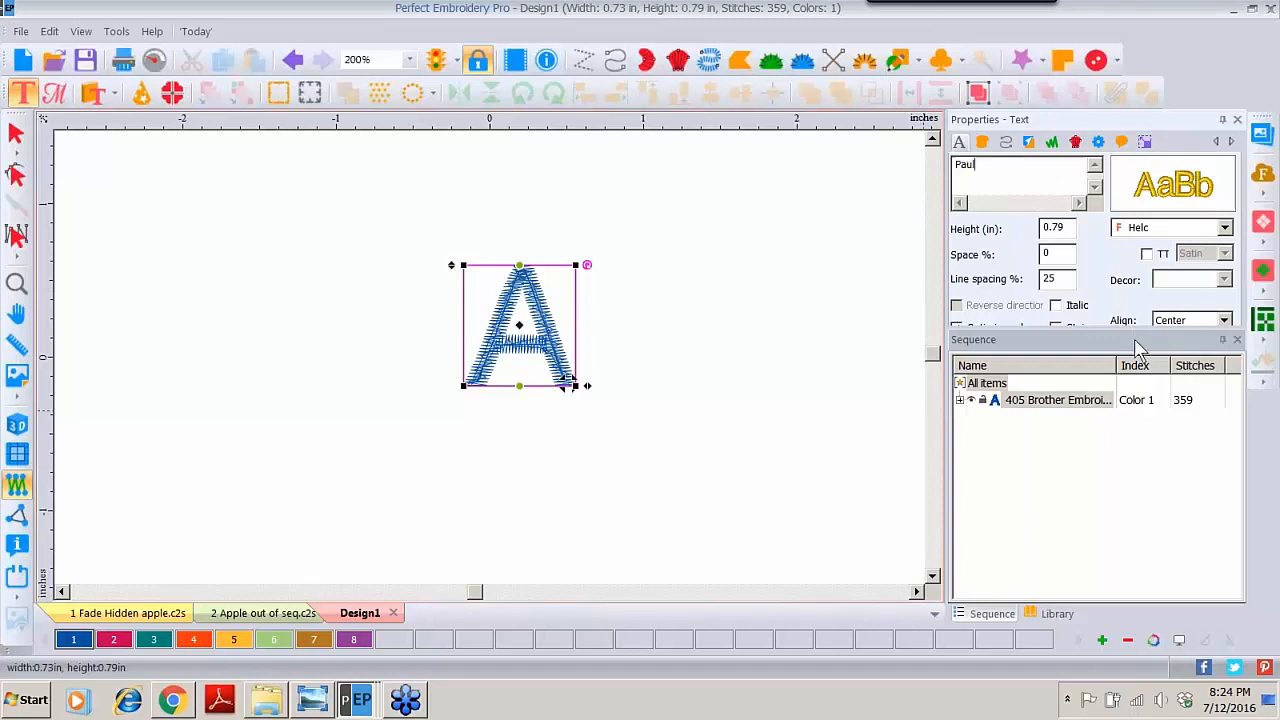
pyautogui.moveTo(1129, 327); pyautogui.dragTo(1140, 400)
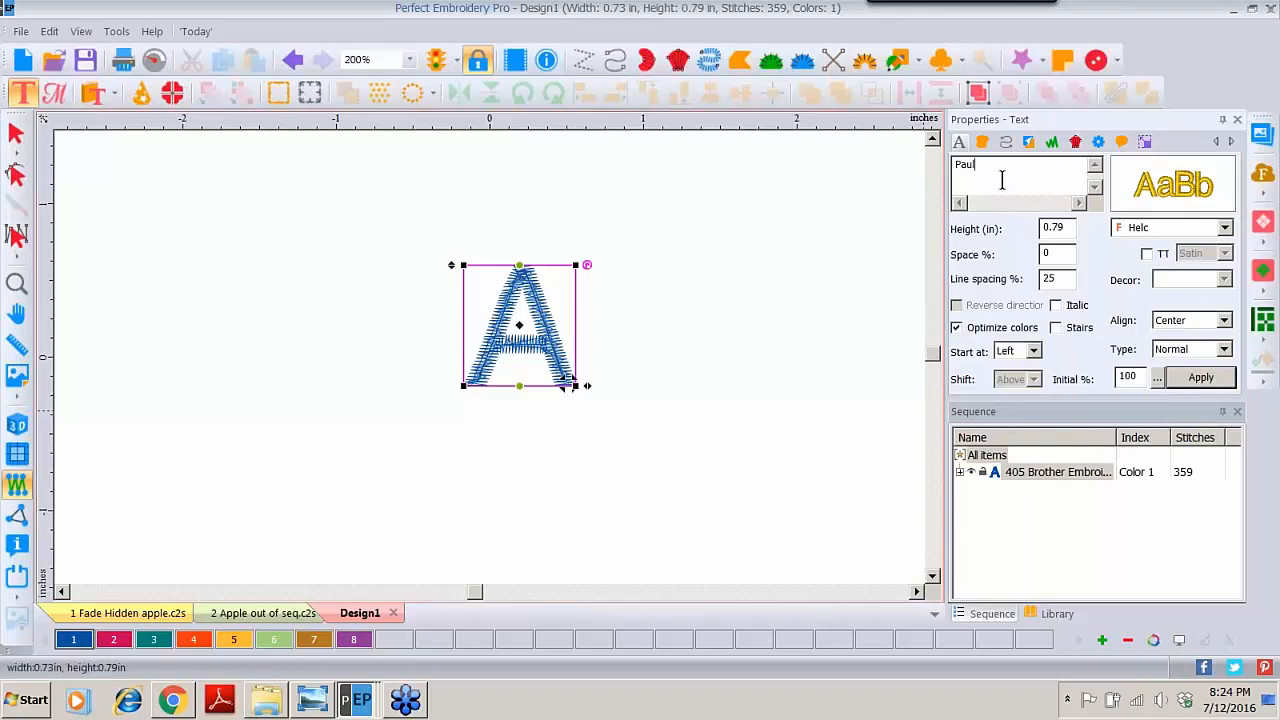
pyautogui.moveTo(1177, 188)
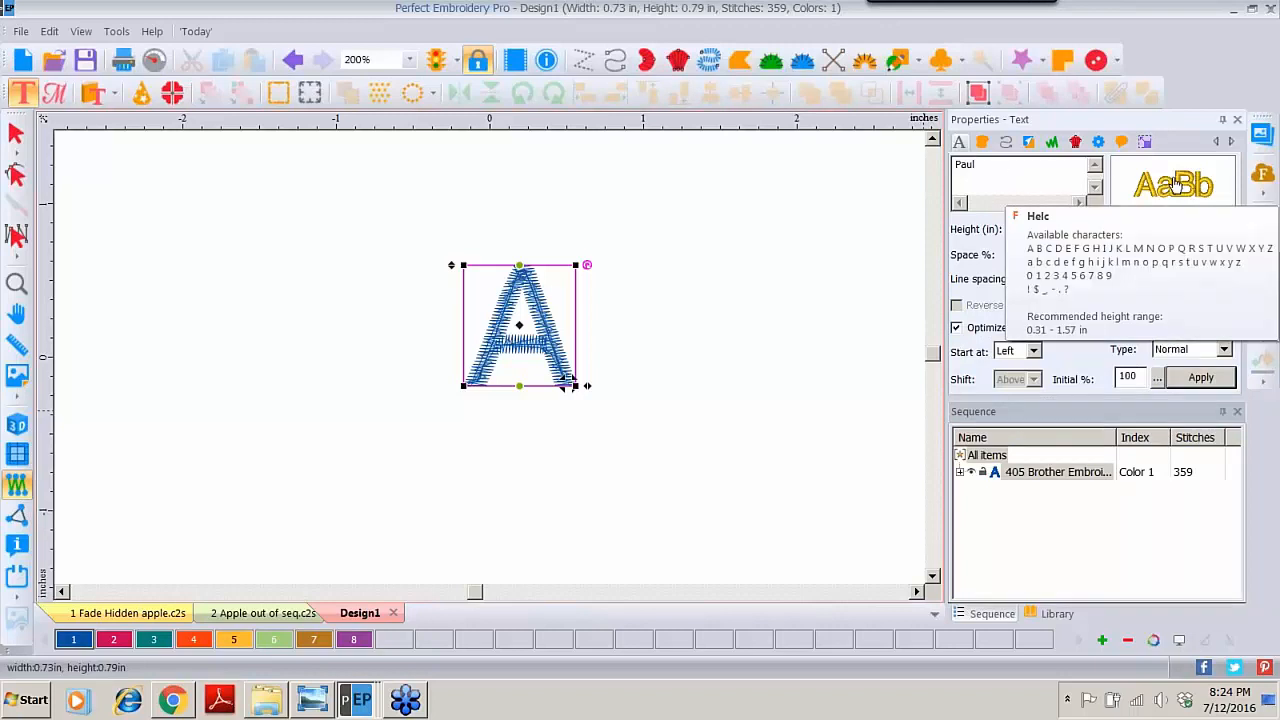
pyautogui.click(1177, 188)
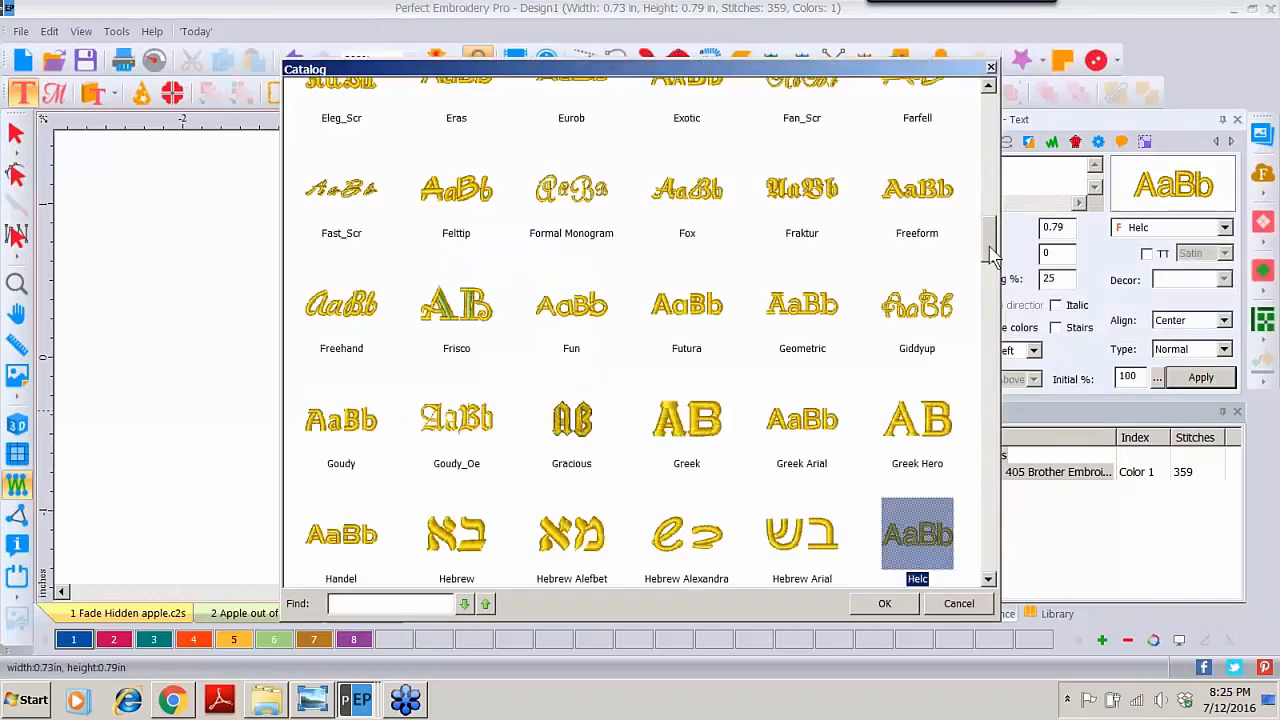
pyautogui.moveTo(991, 257); pyautogui.dragTo(991, 560)
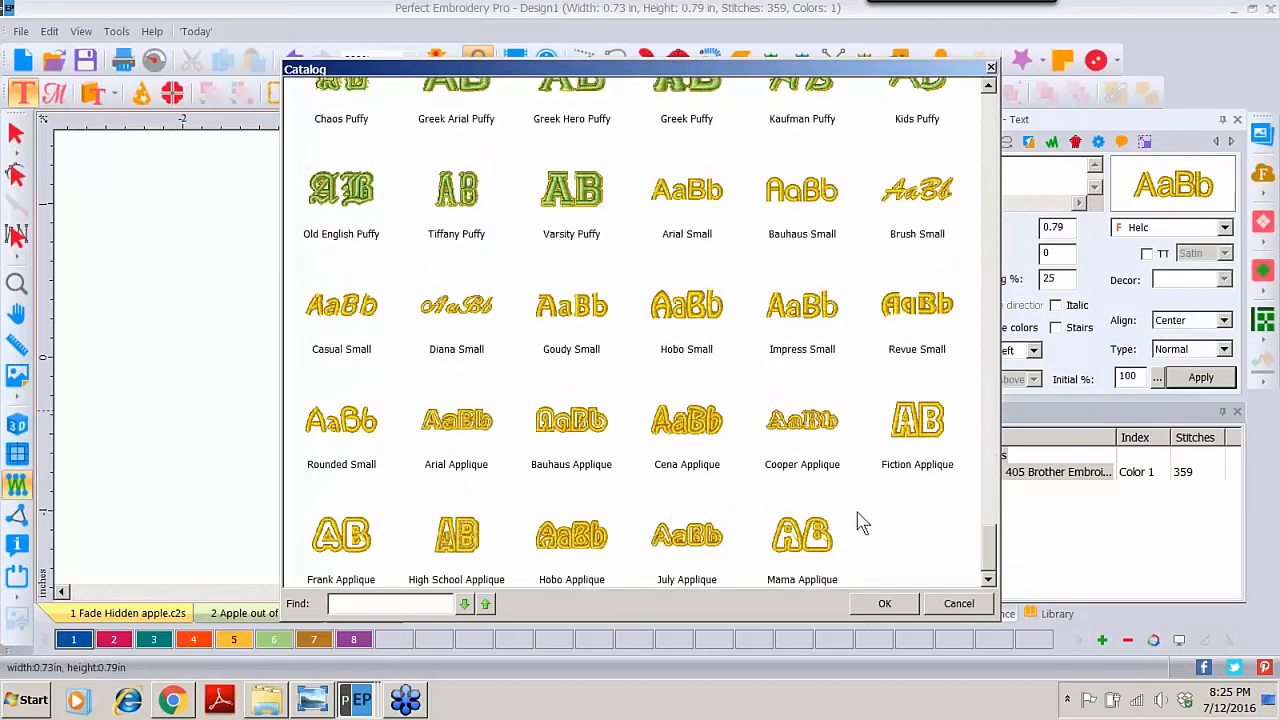
pyautogui.click(686, 420)
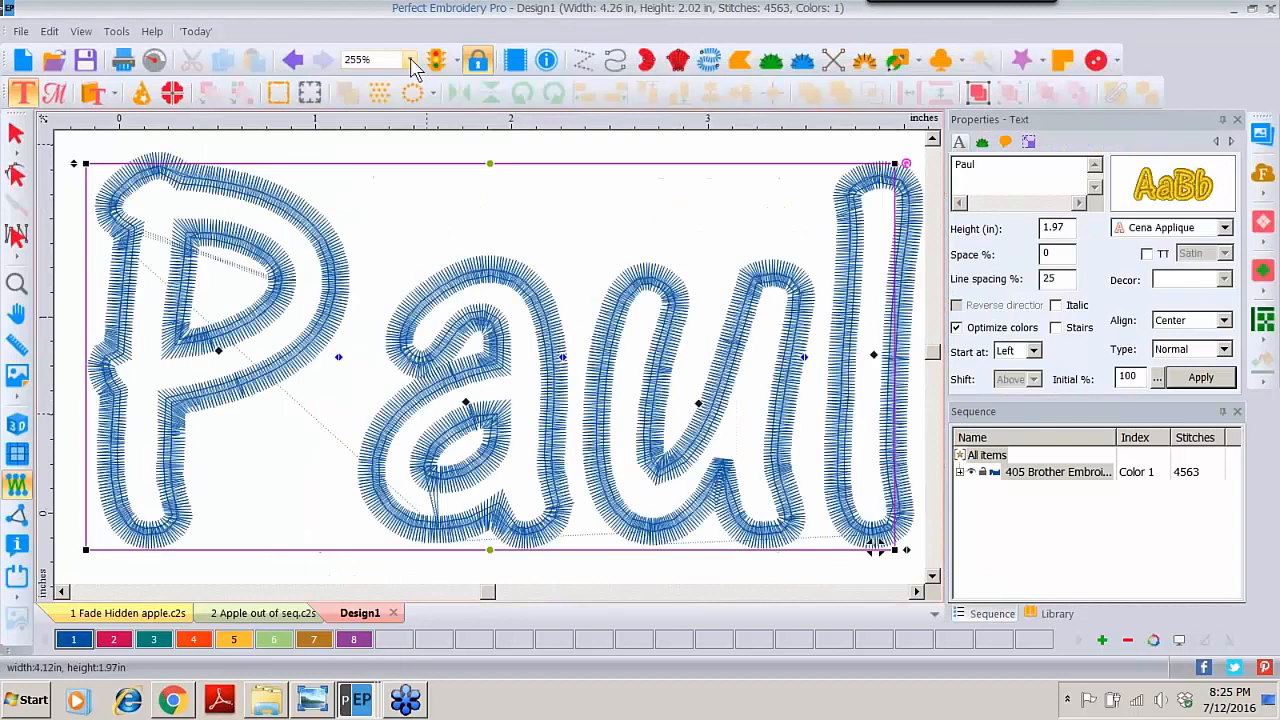
pyautogui.click(409, 59)
pyautogui.click(356, 200)
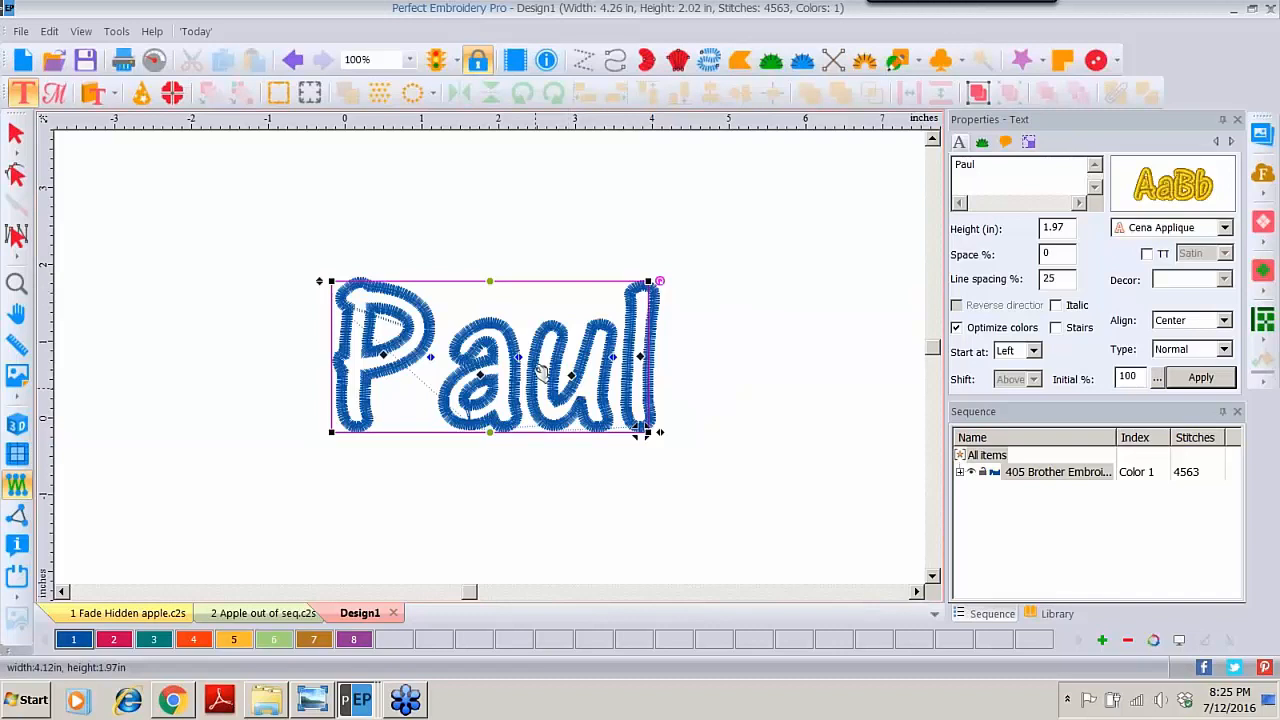
# Step: Resize the applique lettering to a height of 1.75 in with its aspect ratio maintained
pyautogui.click(1215, 202)
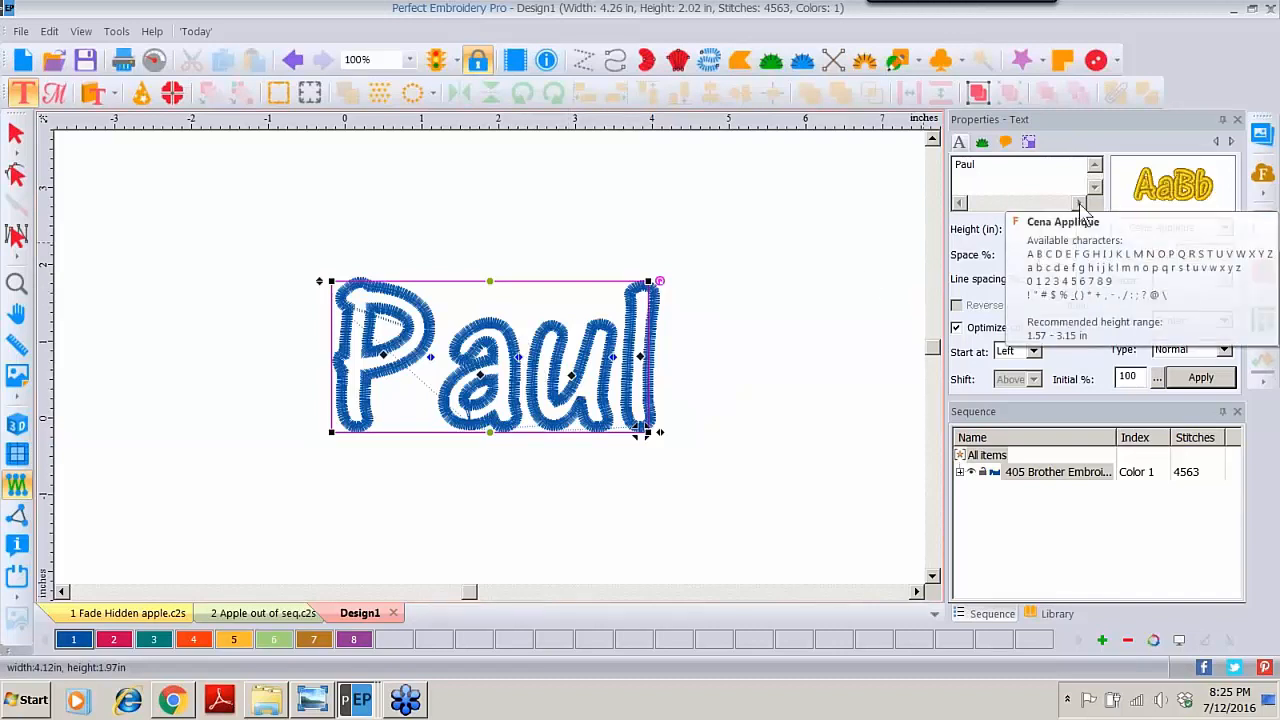
pyautogui.click(1029, 141)
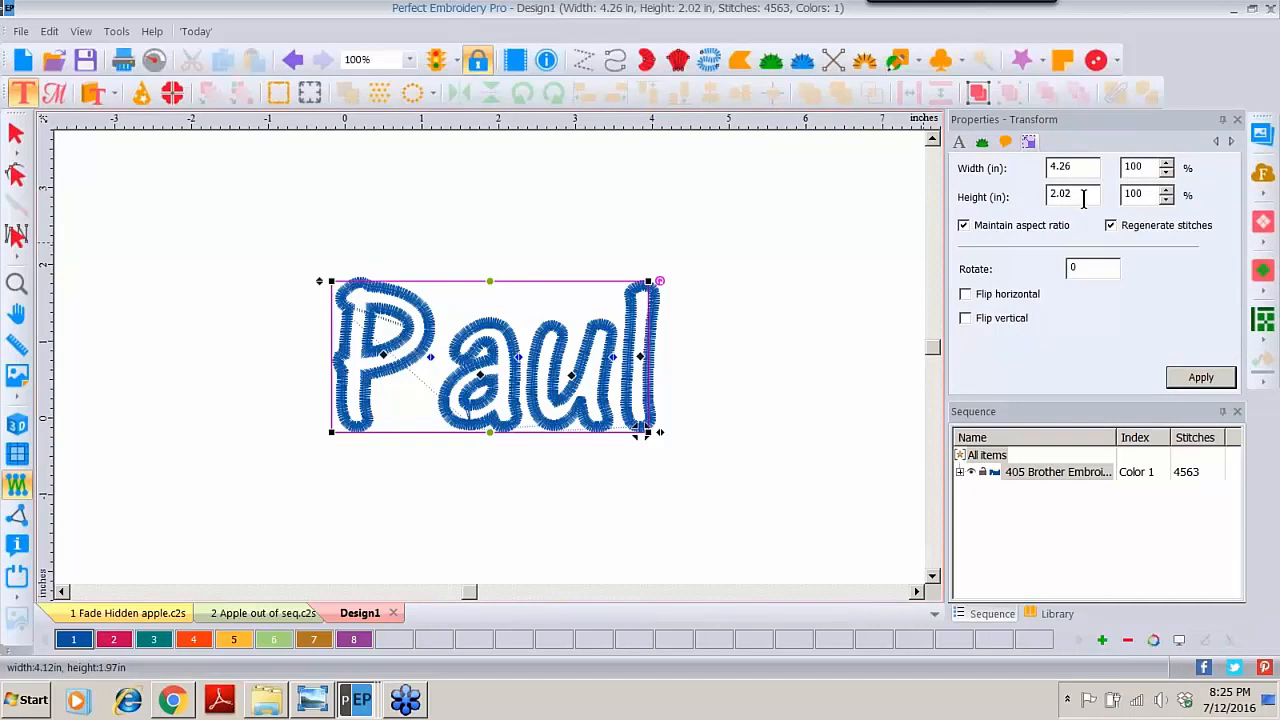
pyautogui.doubleClick(1068, 198)
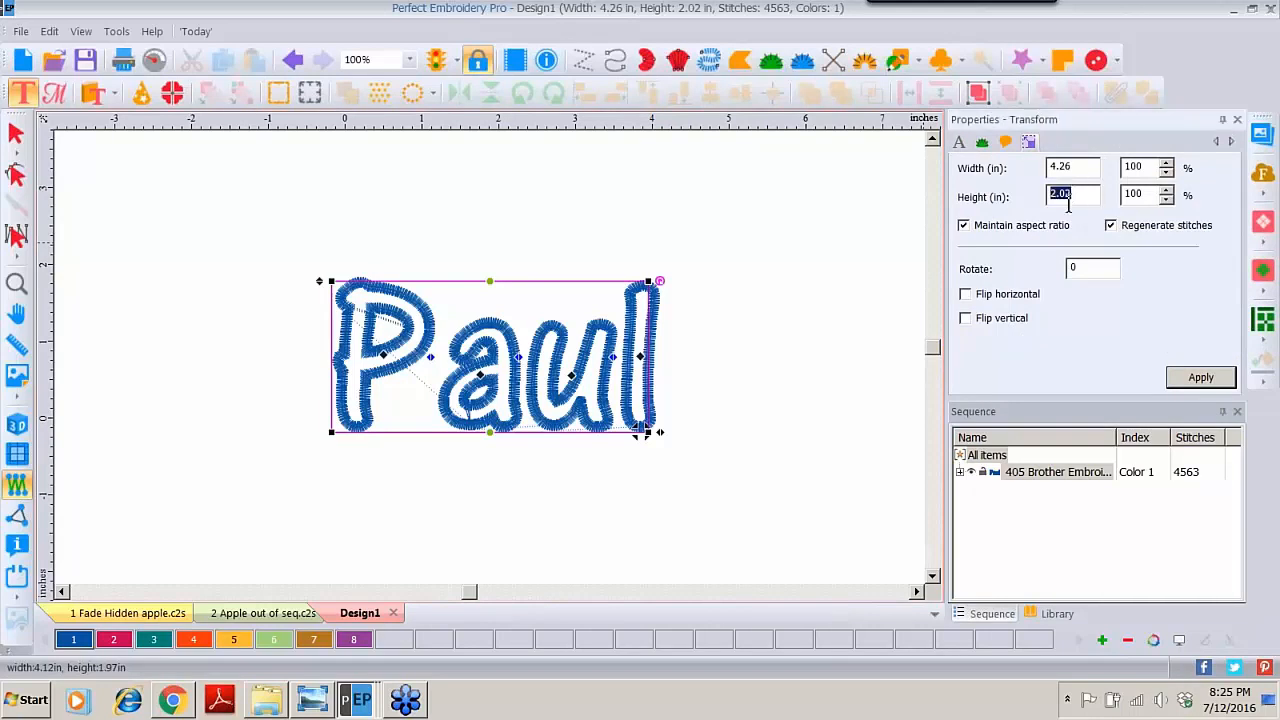
pyautogui.write('1.77')
pyautogui.click(1195, 378)
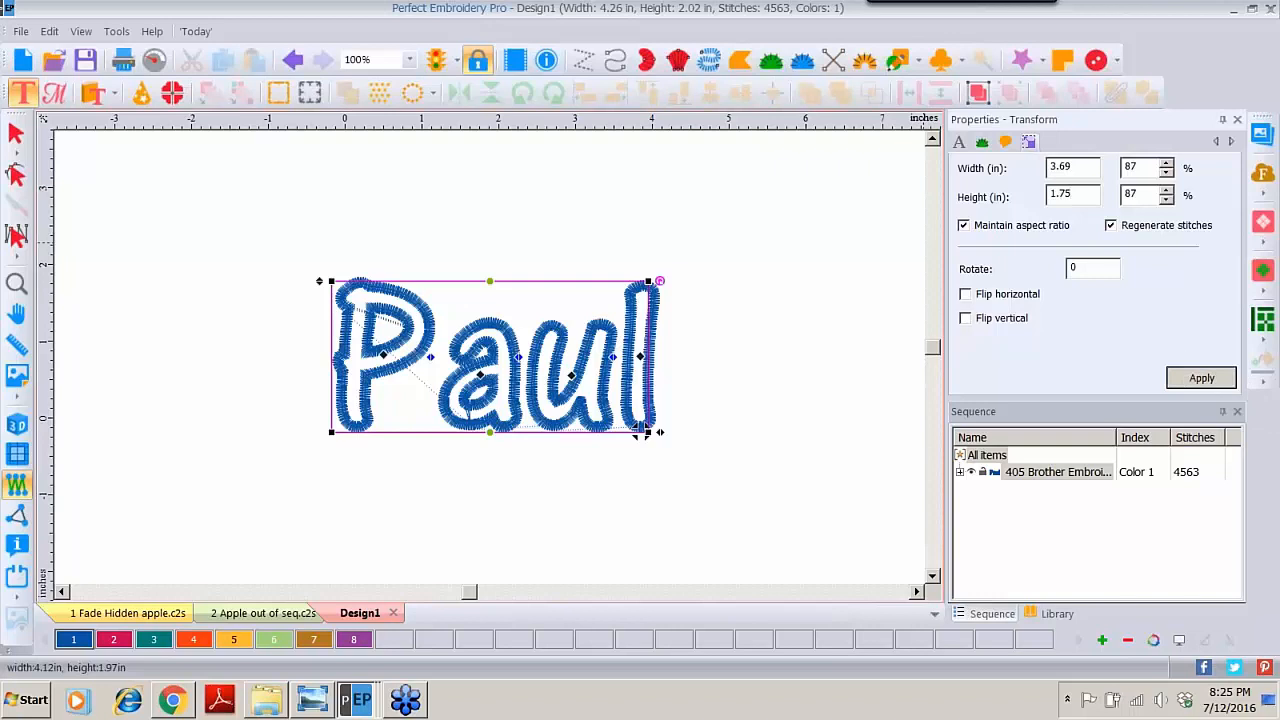
# Step: Turn on Change colors for the applique lettering and set its applique width and stitch length to 3 mm
pyautogui.click(982, 144)
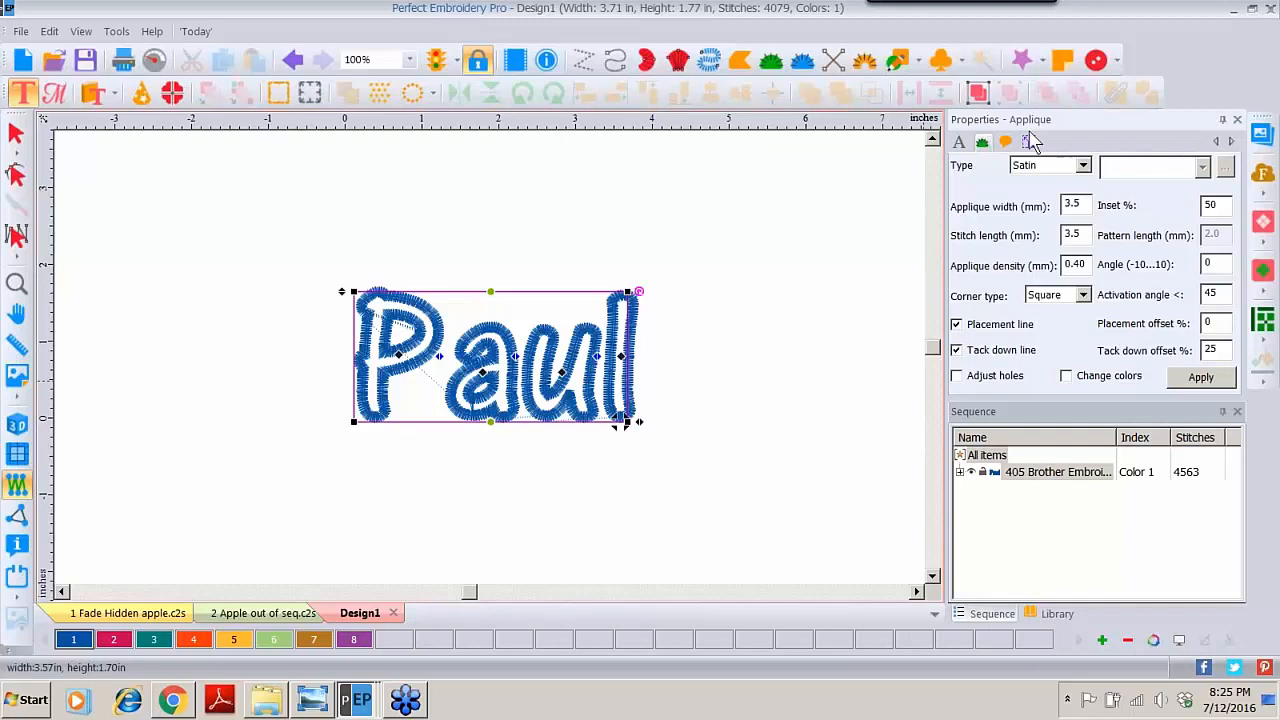
pyautogui.click(1066, 377)
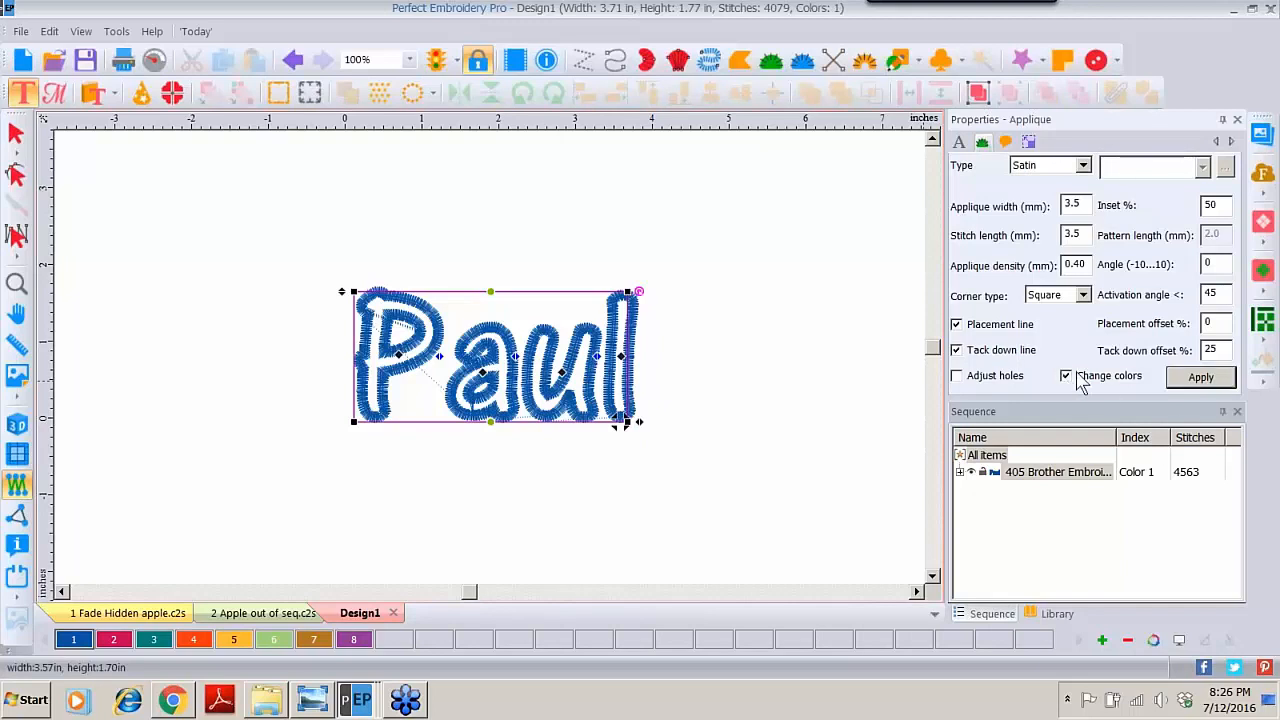
pyautogui.click(1192, 382)
pyautogui.click(1204, 380)
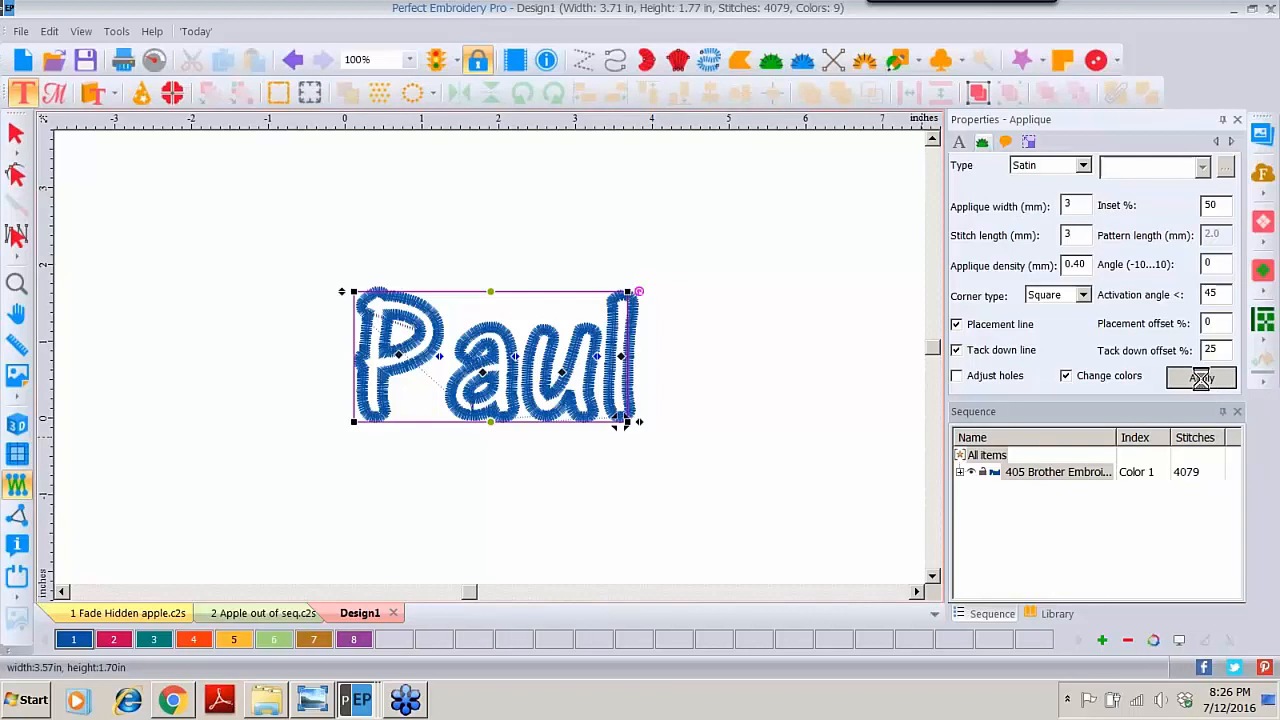
# Step: Recolor the applique lettering with orange color 4 and select the whole text object
pyautogui.click(957, 146)
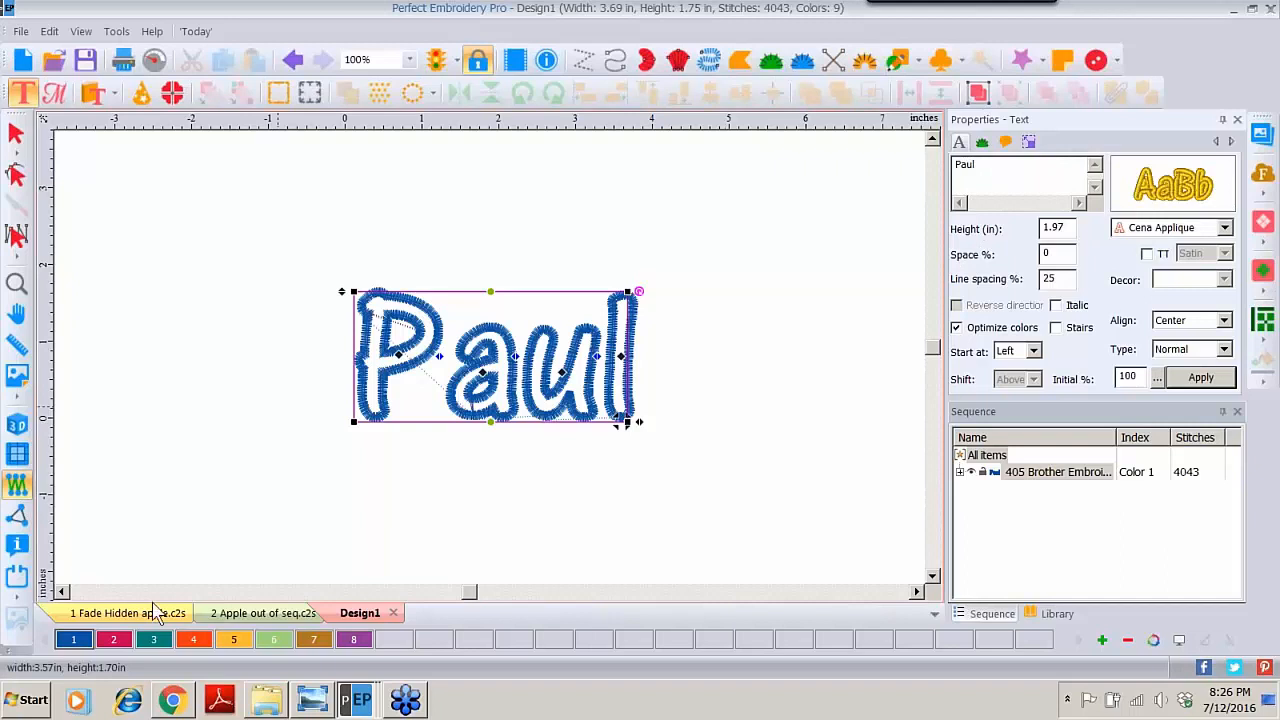
pyautogui.click(196, 642)
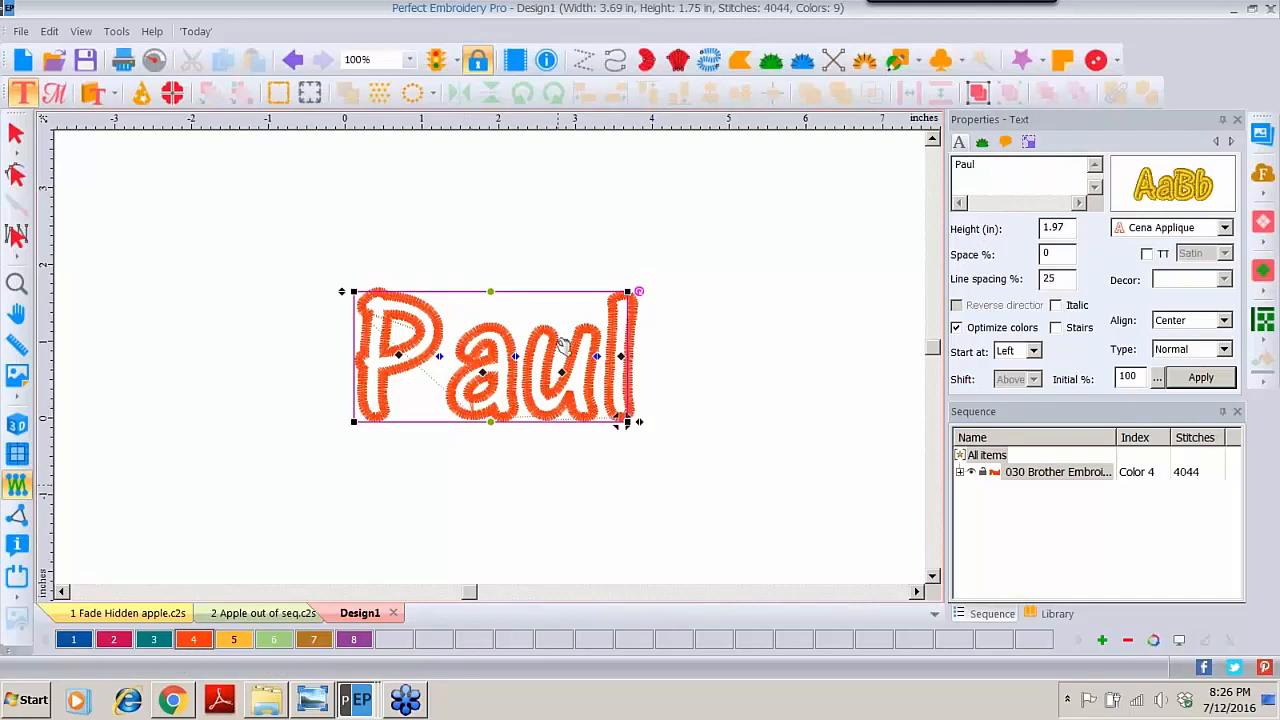
pyautogui.click(16, 133)
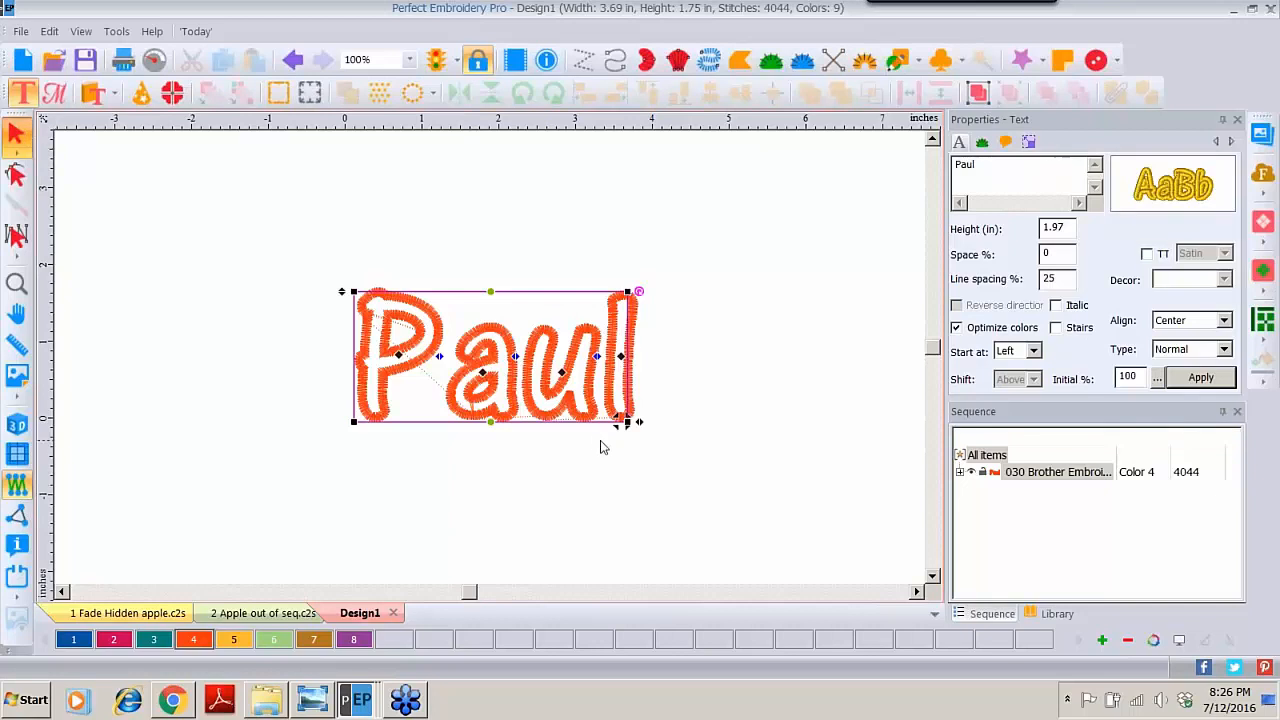
pyautogui.click(524, 385)
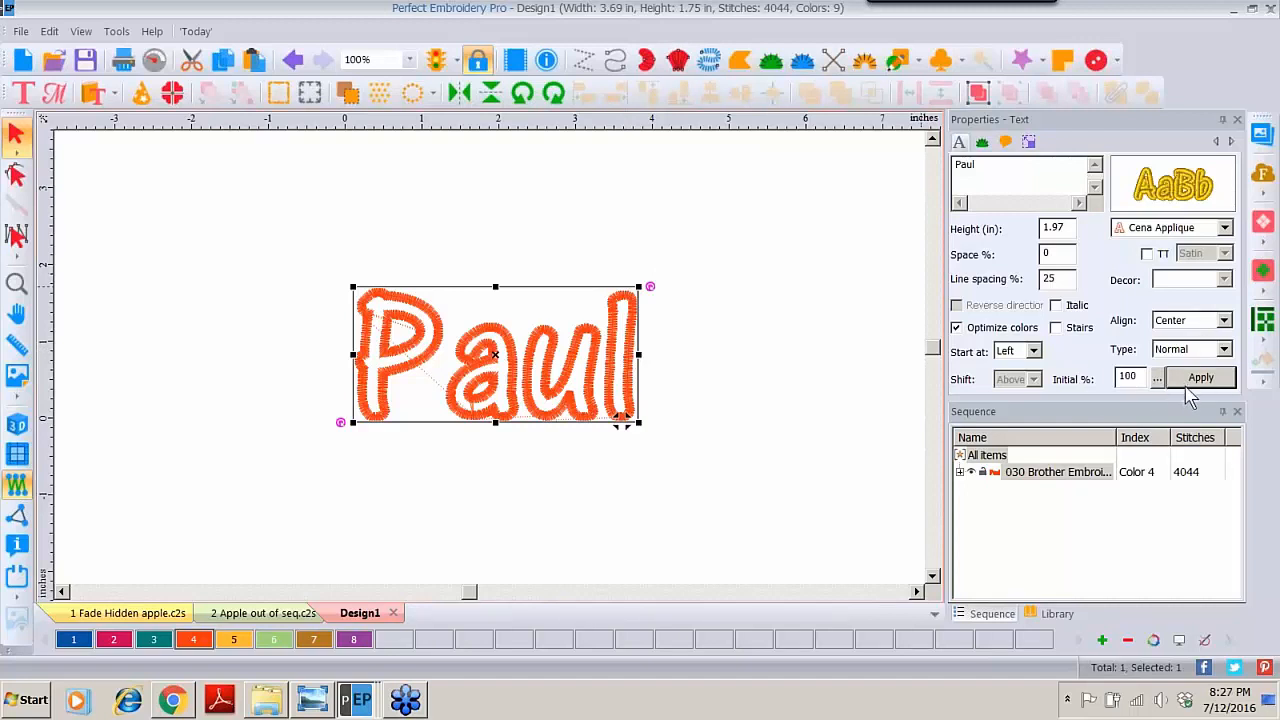
# Step: Save the selected lettering's settings as a text style named Bowling Shirt
pyautogui.press('ctrl')
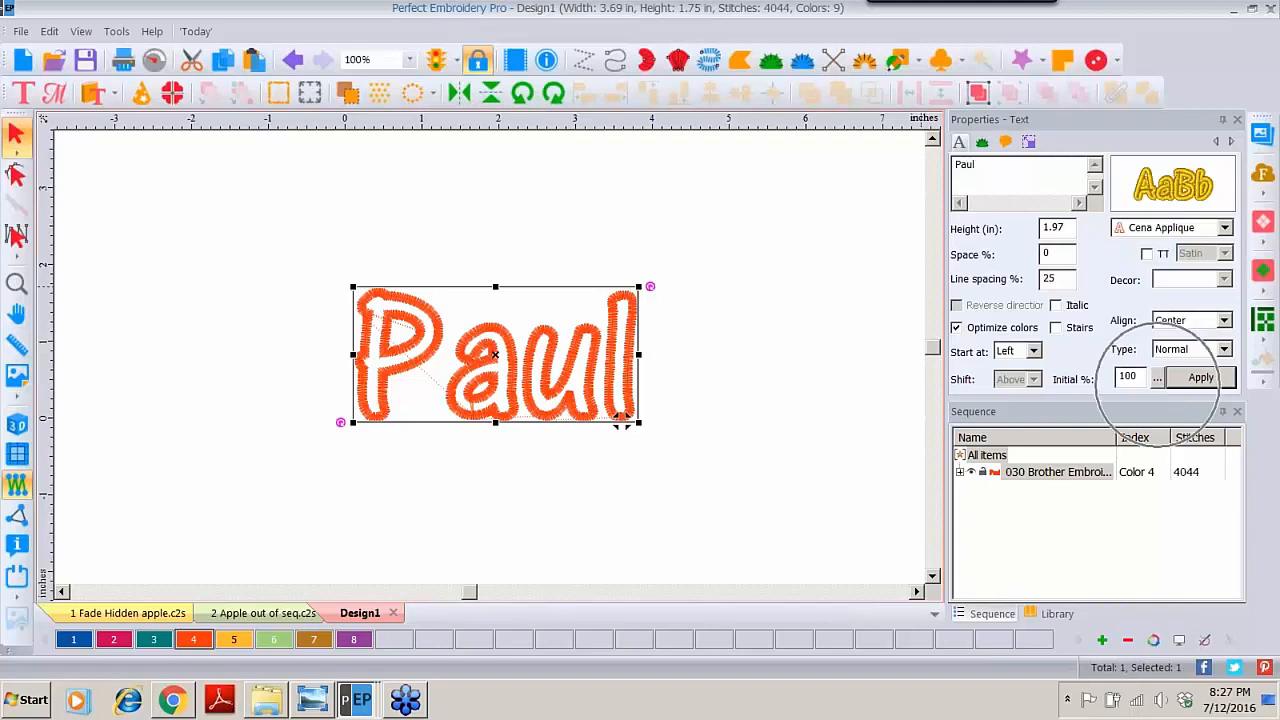
pyautogui.press('ctrl')
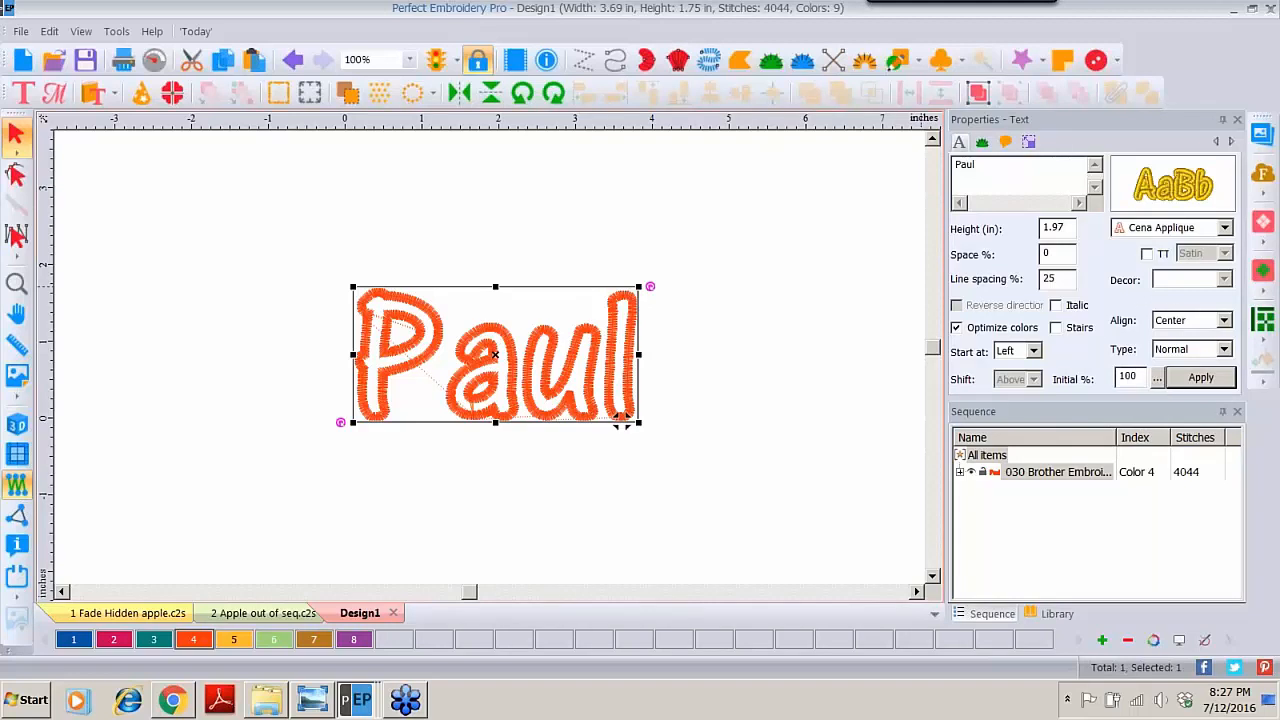
pyautogui.click(1157, 384)
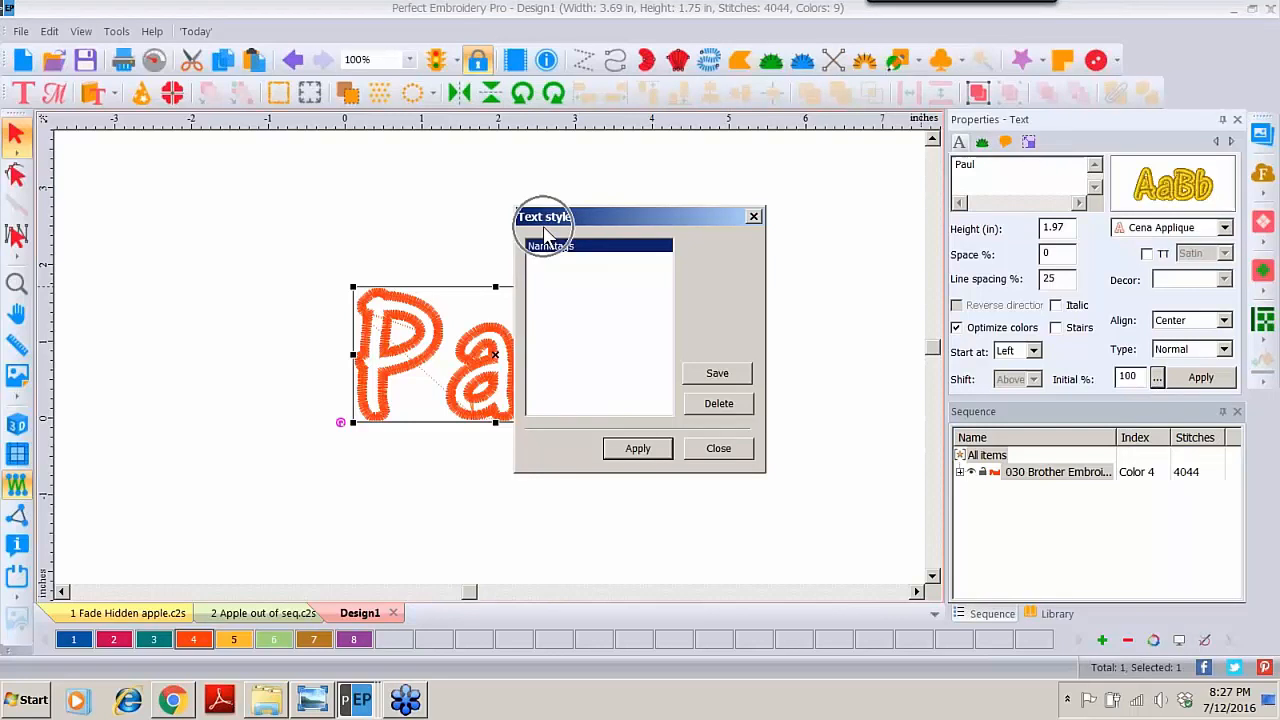
pyautogui.moveTo(611, 228); pyautogui.dragTo(754, 214)
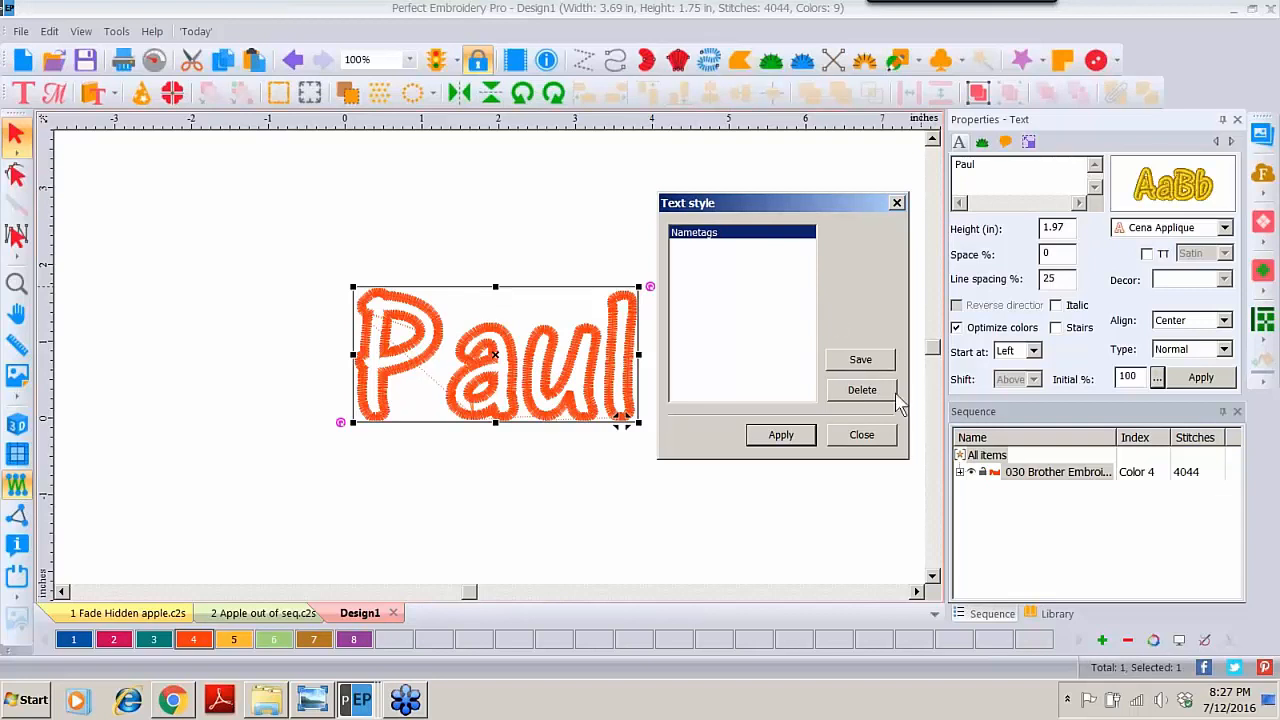
pyautogui.click(880, 366)
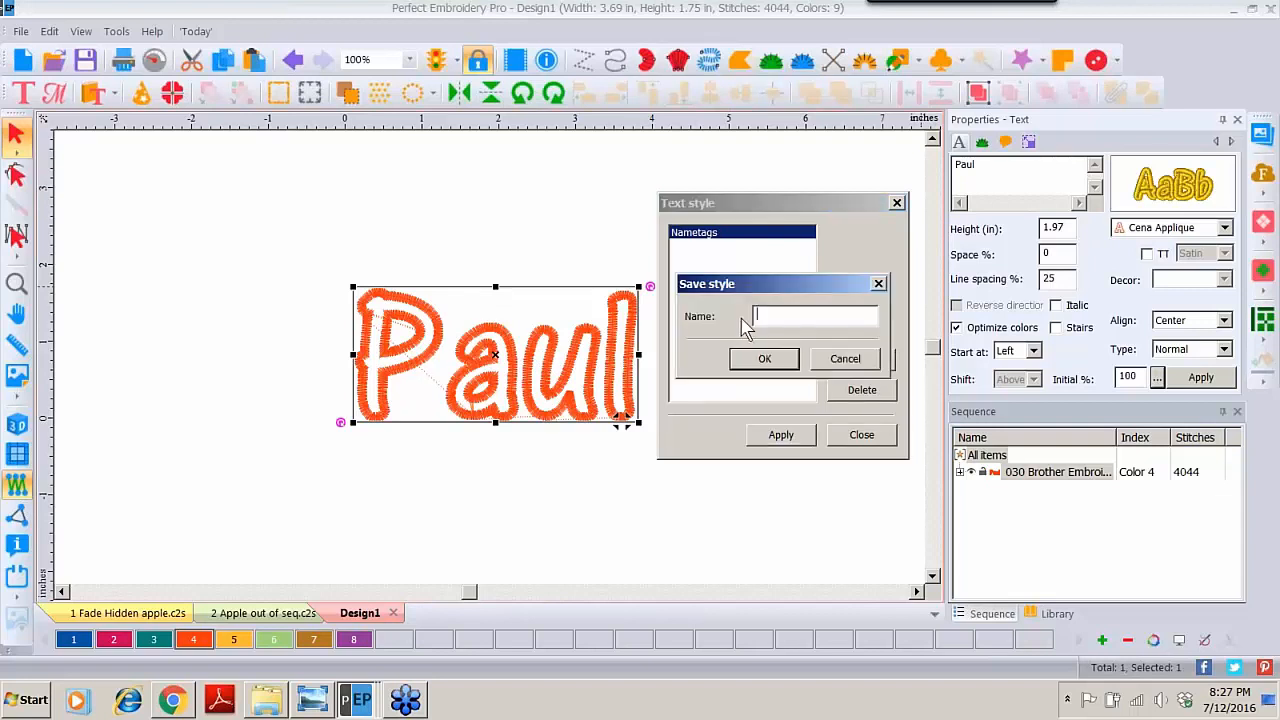
pyautogui.write('Bowling Shirt')
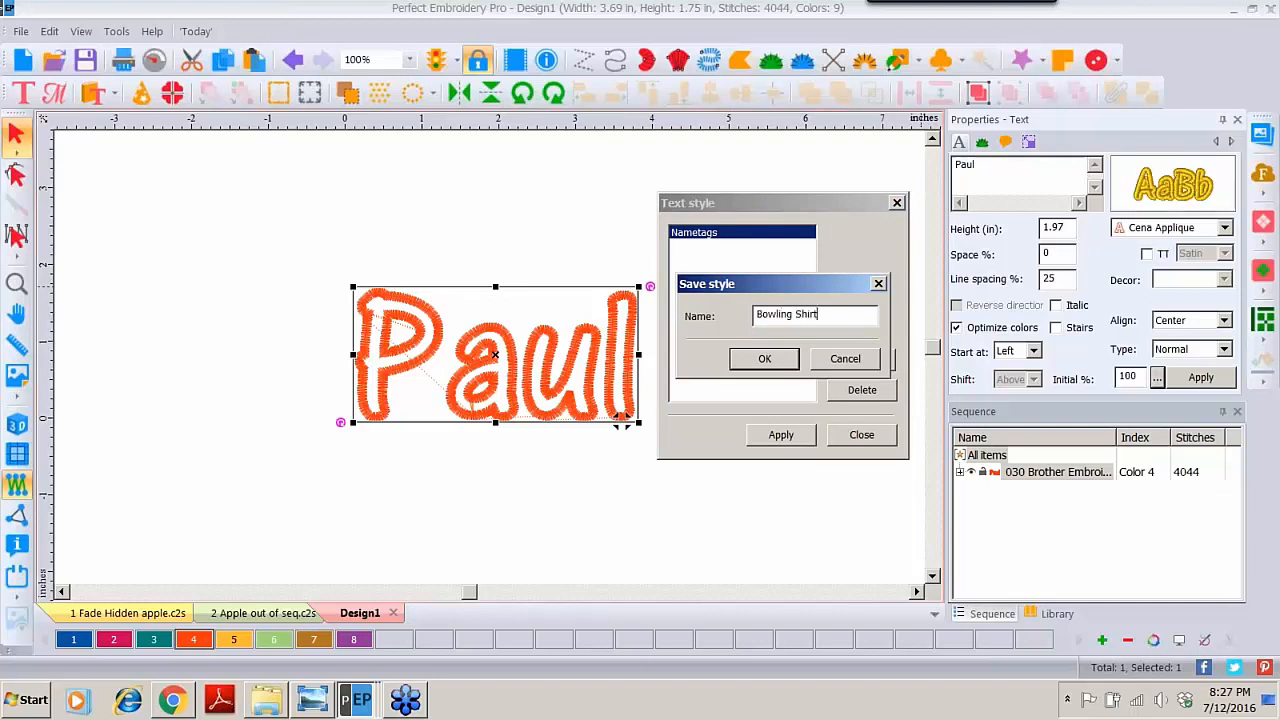
pyautogui.click(766, 360)
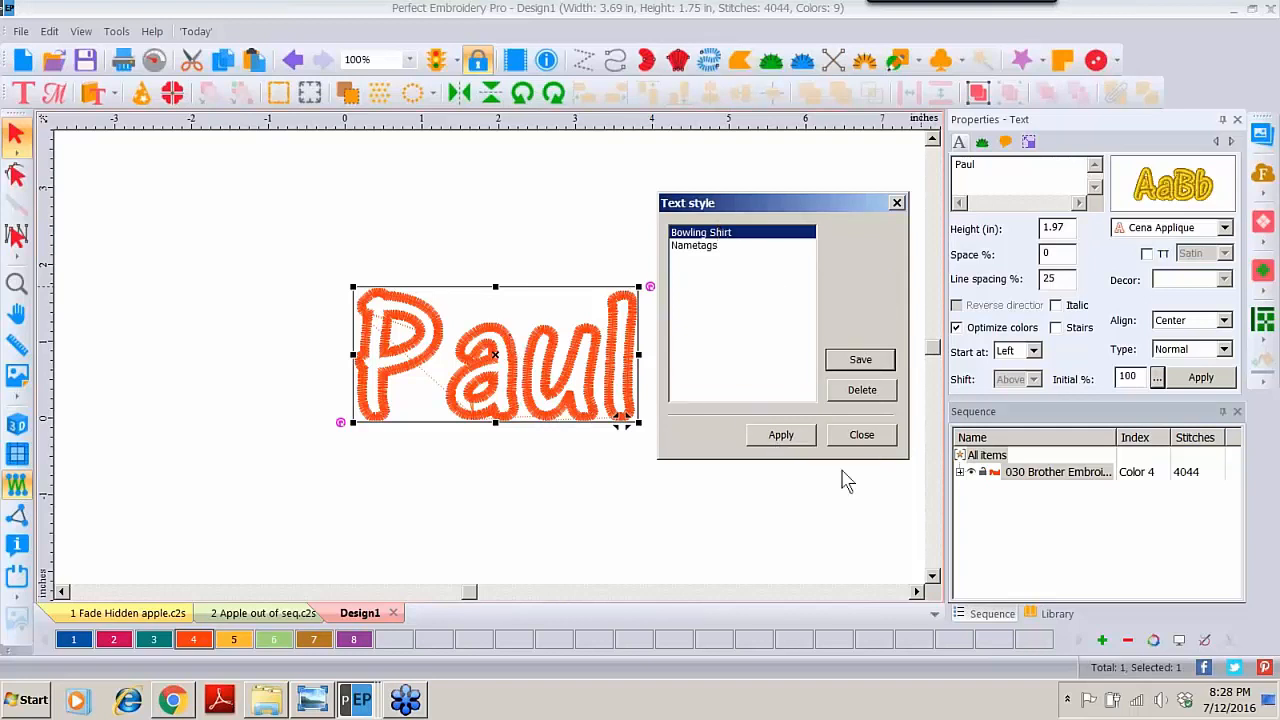
pyautogui.click(864, 435)
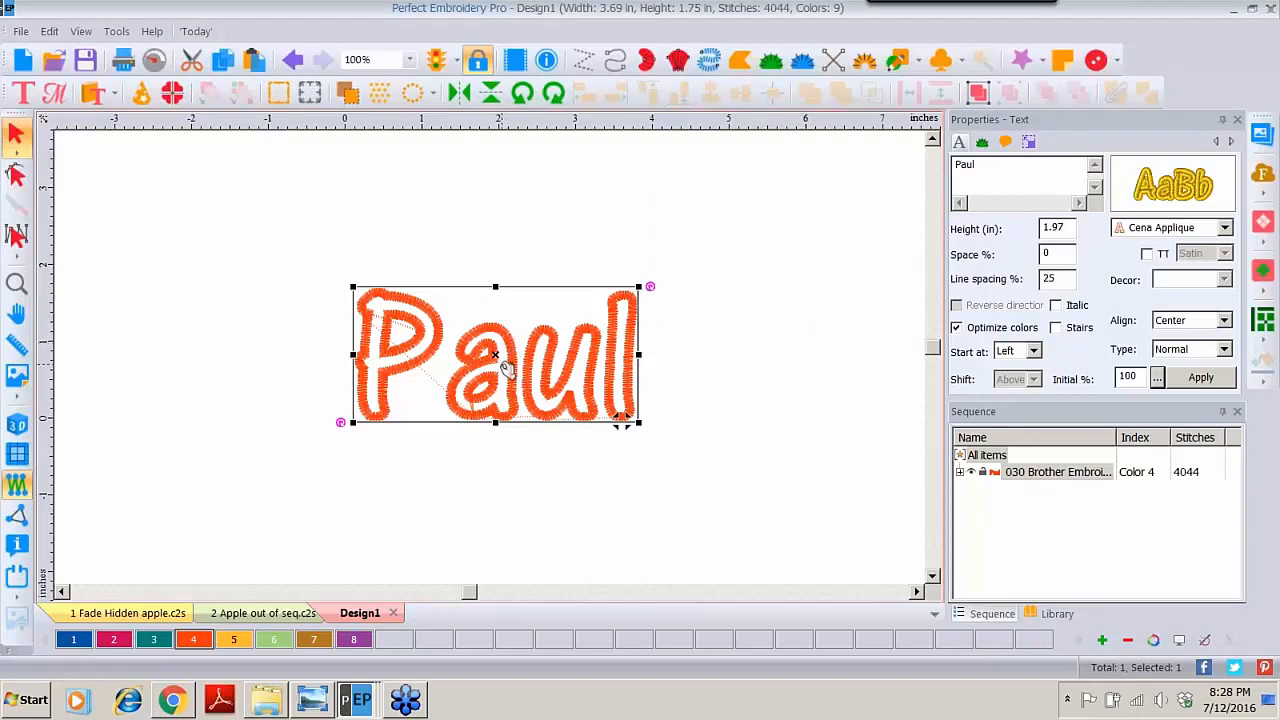
# Step: Save the design as a C2S file in the 1 Bowling Shirts folder, named after the first name it shows
pyautogui.click(22, 35)
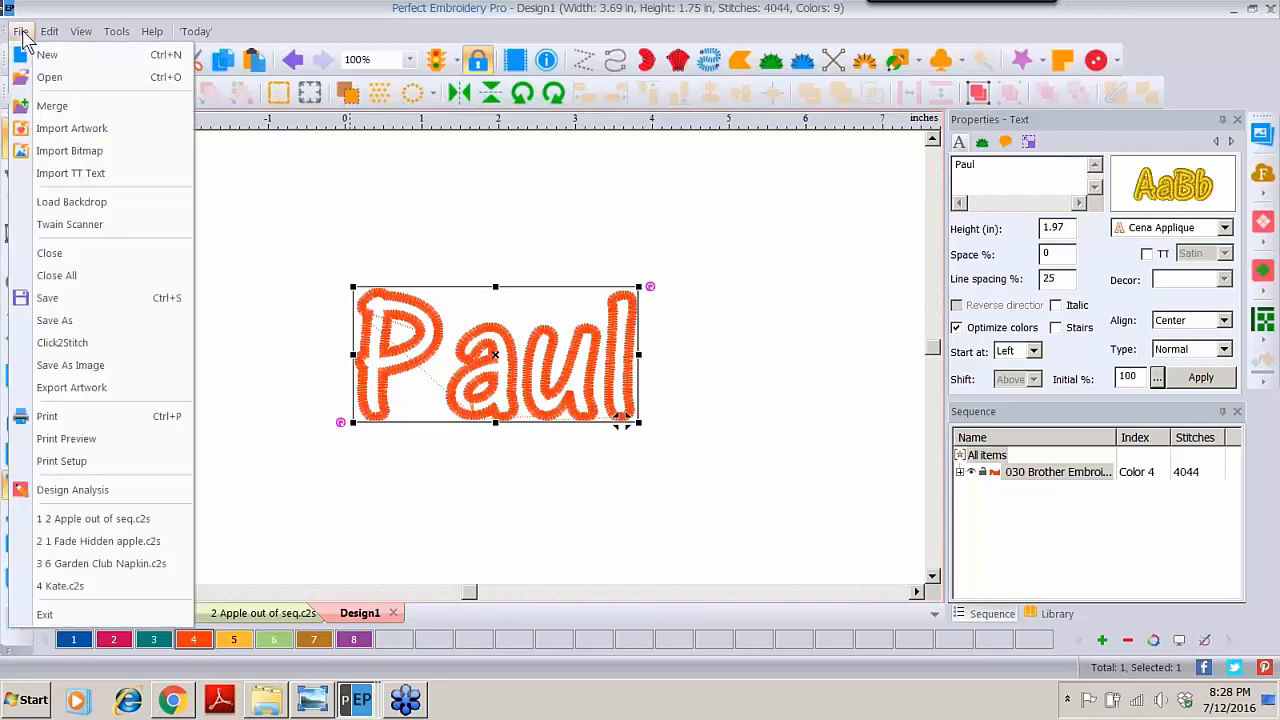
pyautogui.click(68, 330)
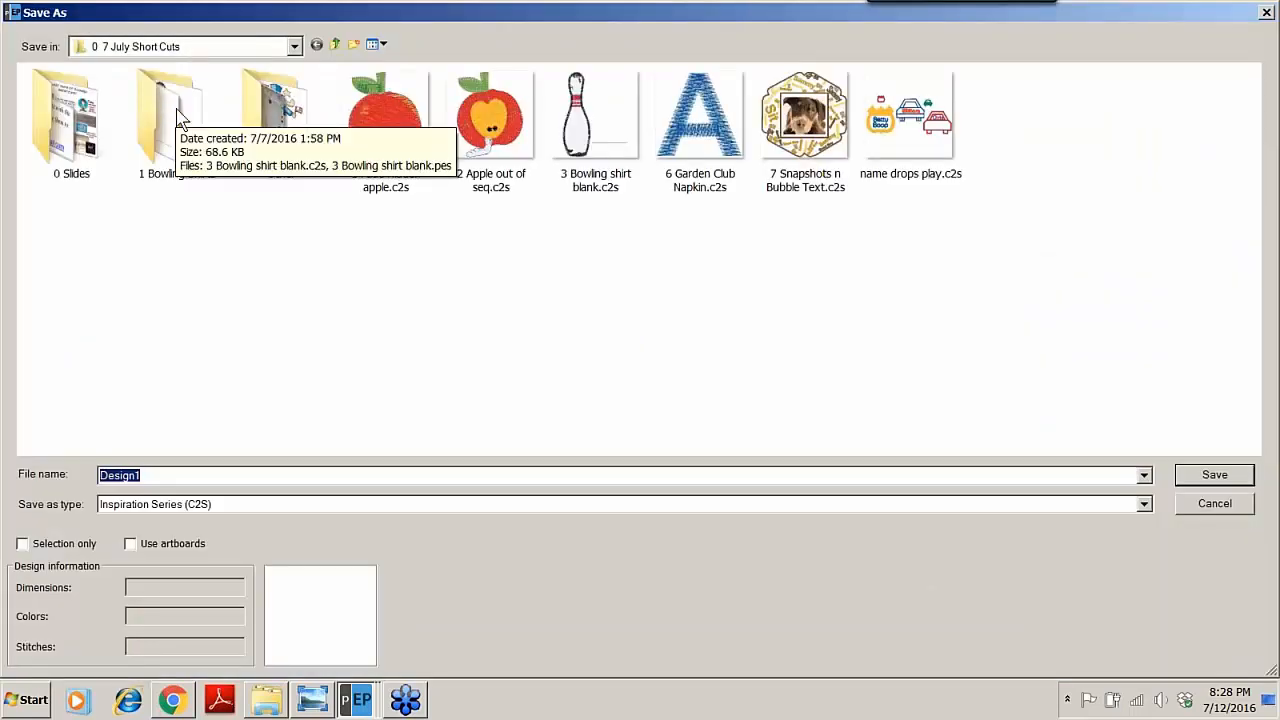
pyautogui.doubleClick(158, 125)
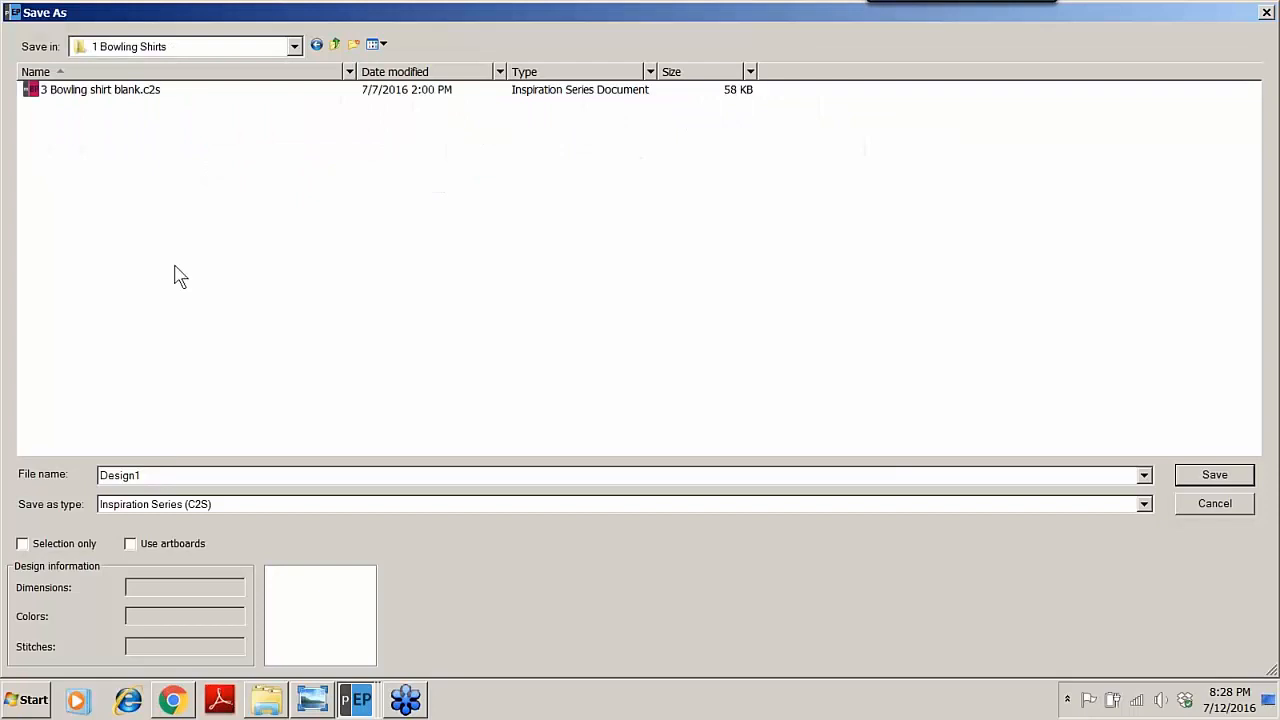
pyautogui.doubleClick(157, 477)
pyautogui.write('Paul')
pyautogui.click(1211, 477)
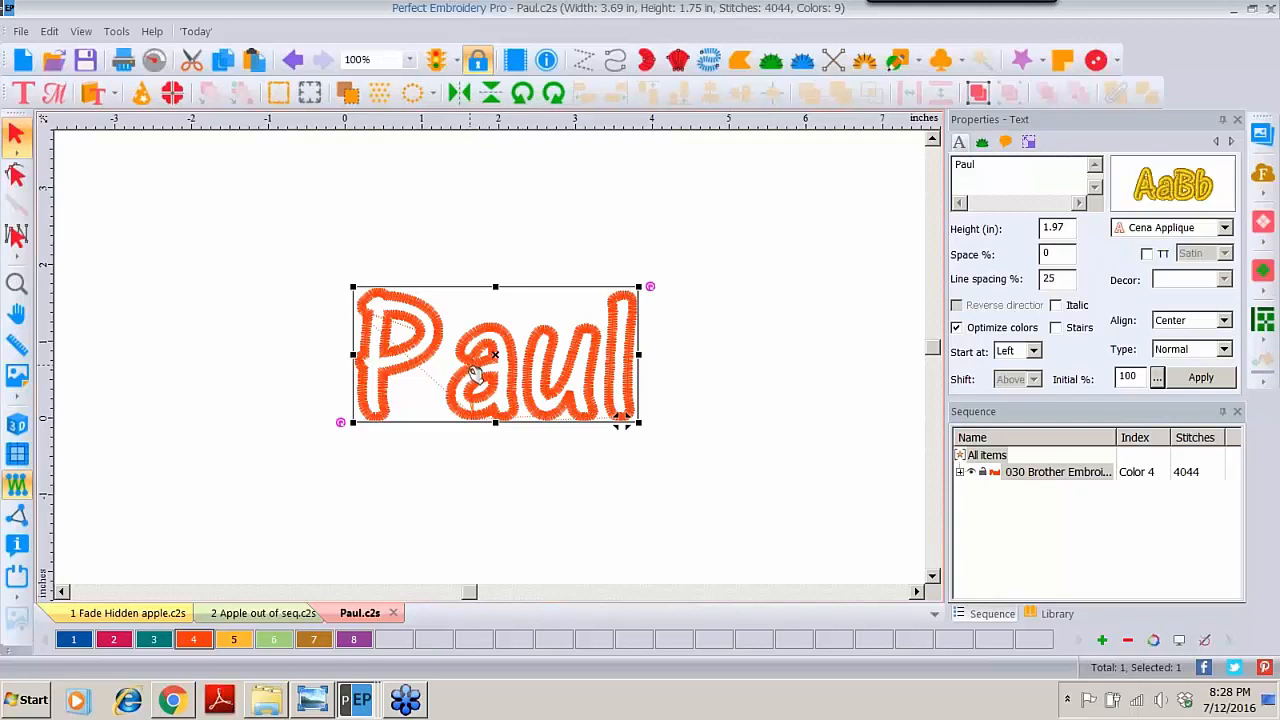
# Step: Replace the applique lettering's text with a different first name and apply the change
pyautogui.moveTo(986, 168); pyautogui.dragTo(838, 150)
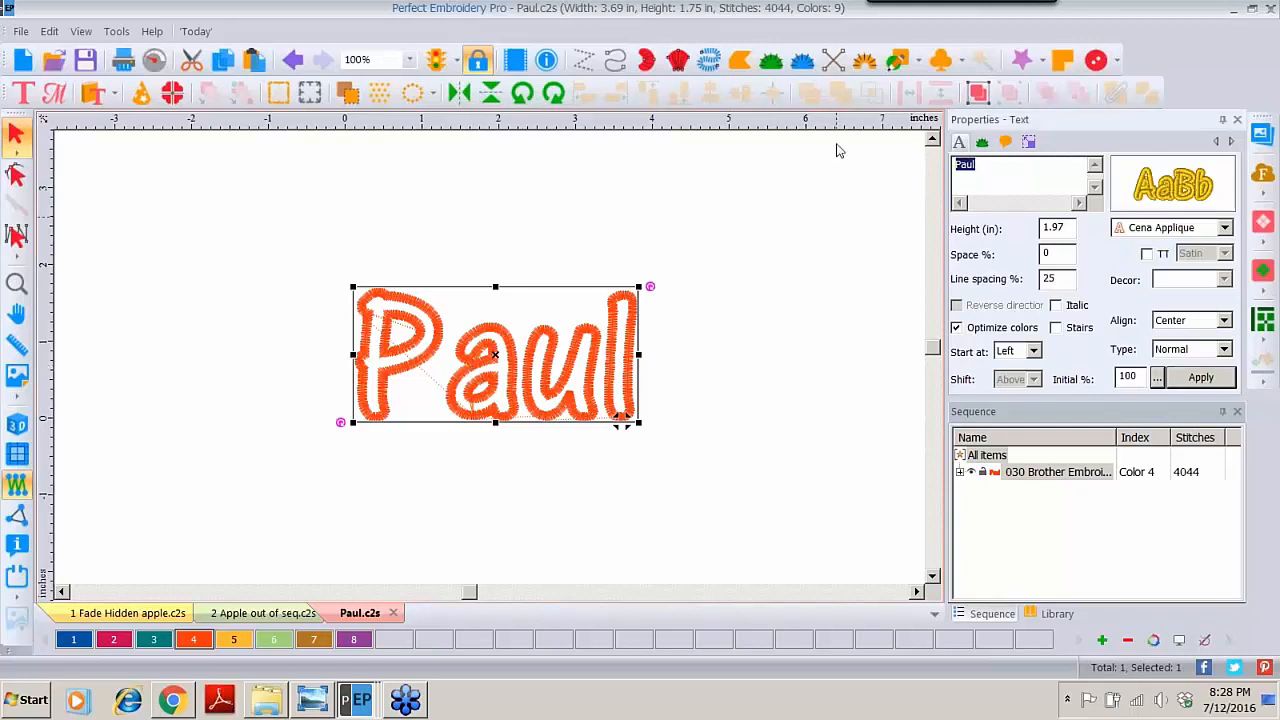
pyautogui.write('Bill')
pyautogui.click(1199, 382)
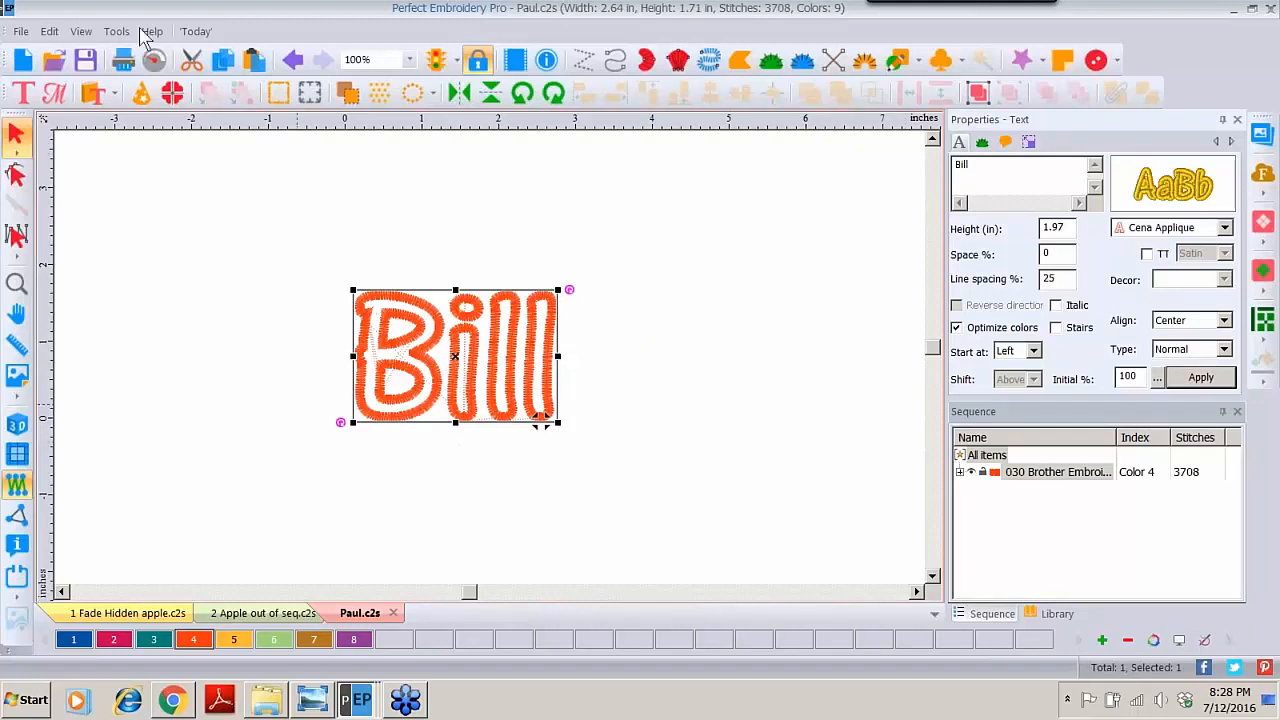
# Step: Save the changed lettering as a separate design file named after the new first name
pyautogui.click(20, 31)
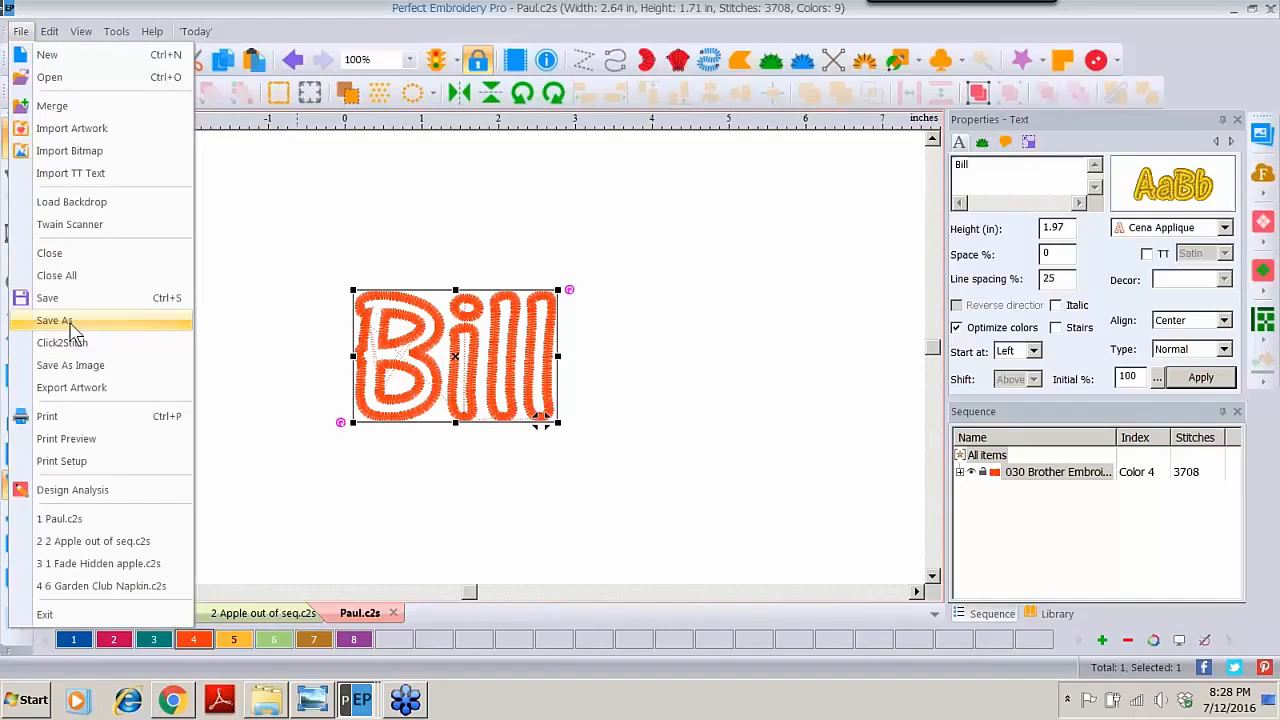
pyautogui.click(108, 319)
pyautogui.write('B')
pyautogui.press('Return')
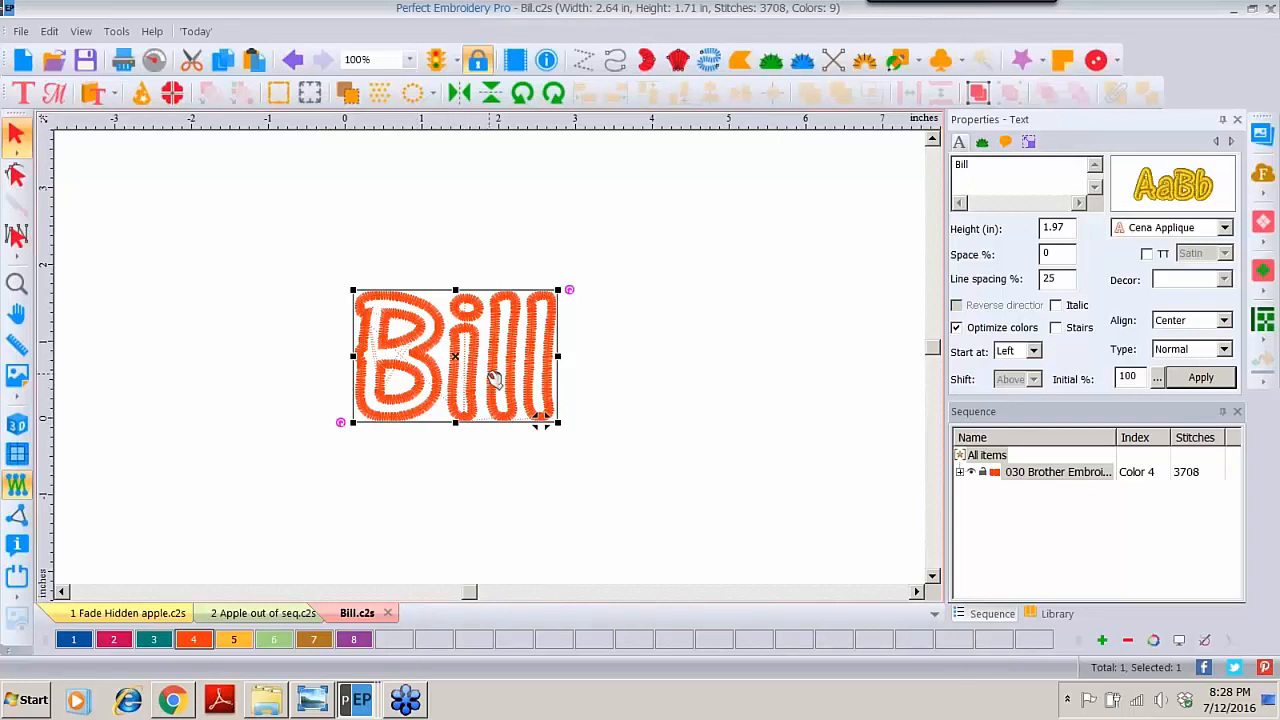
# Step: Create a blank design, and change the font of the existing design's name lettering to Kaufman Puffy
pyautogui.click(22, 59)
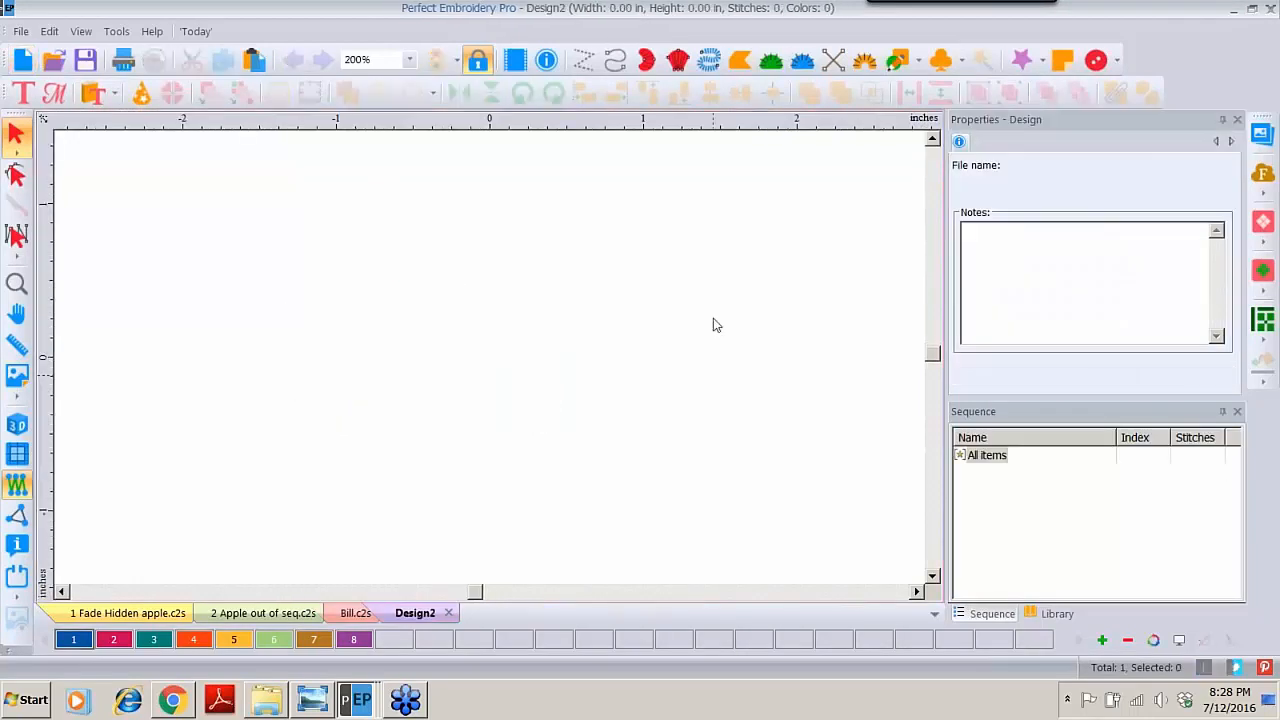
pyautogui.click(357, 613)
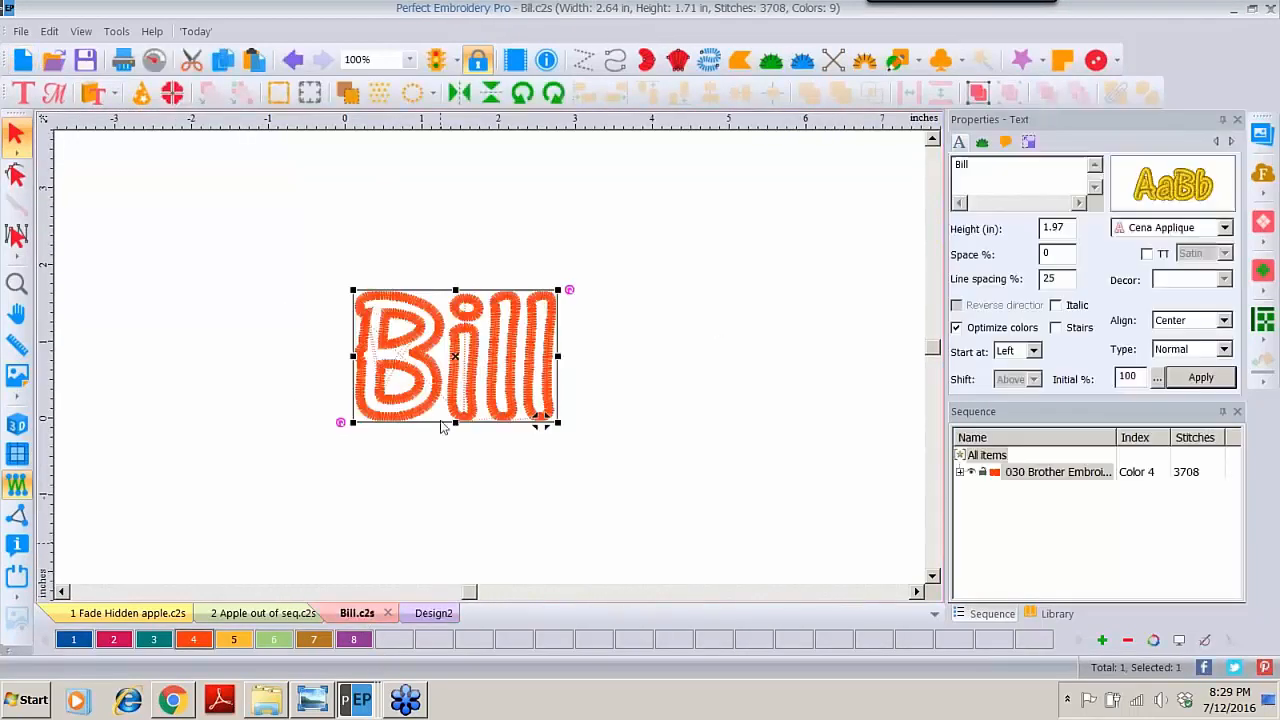
pyautogui.click(1165, 228)
pyautogui.doubleClick(802, 172)
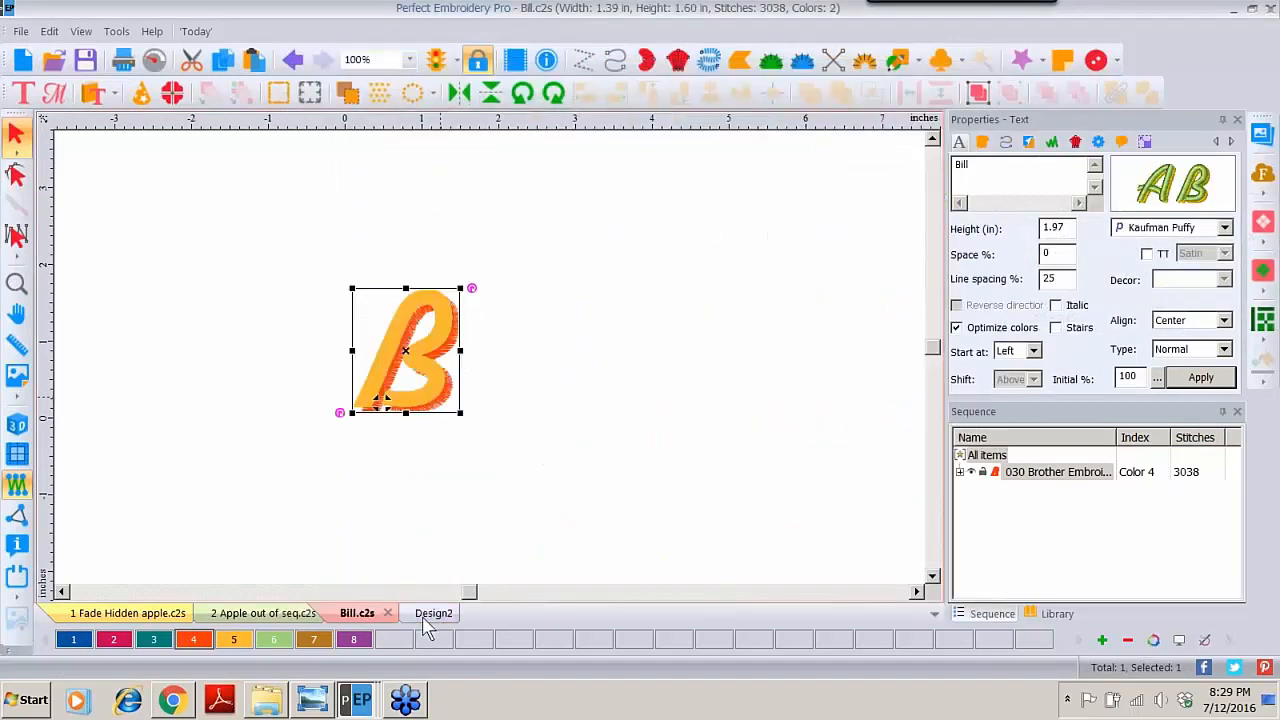
# Step: Place the letter A as new text near the centre of the blank design
pyautogui.click(430, 614)
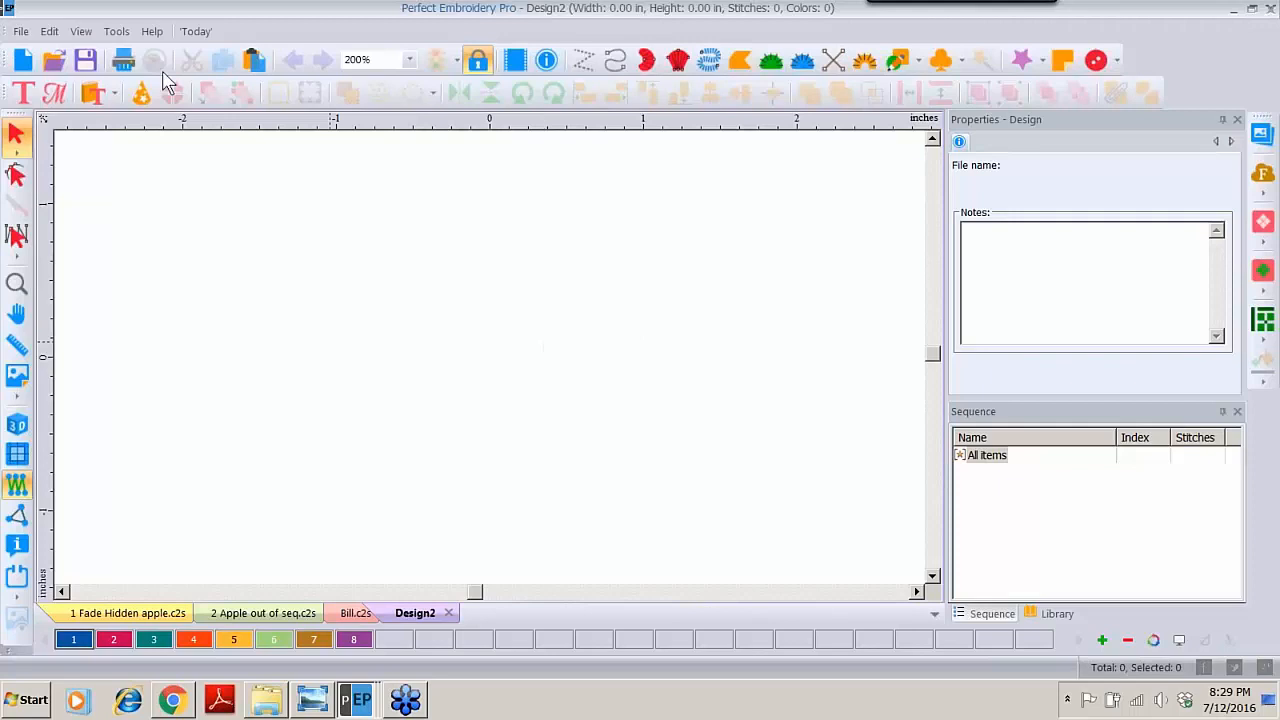
pyautogui.click(25, 93)
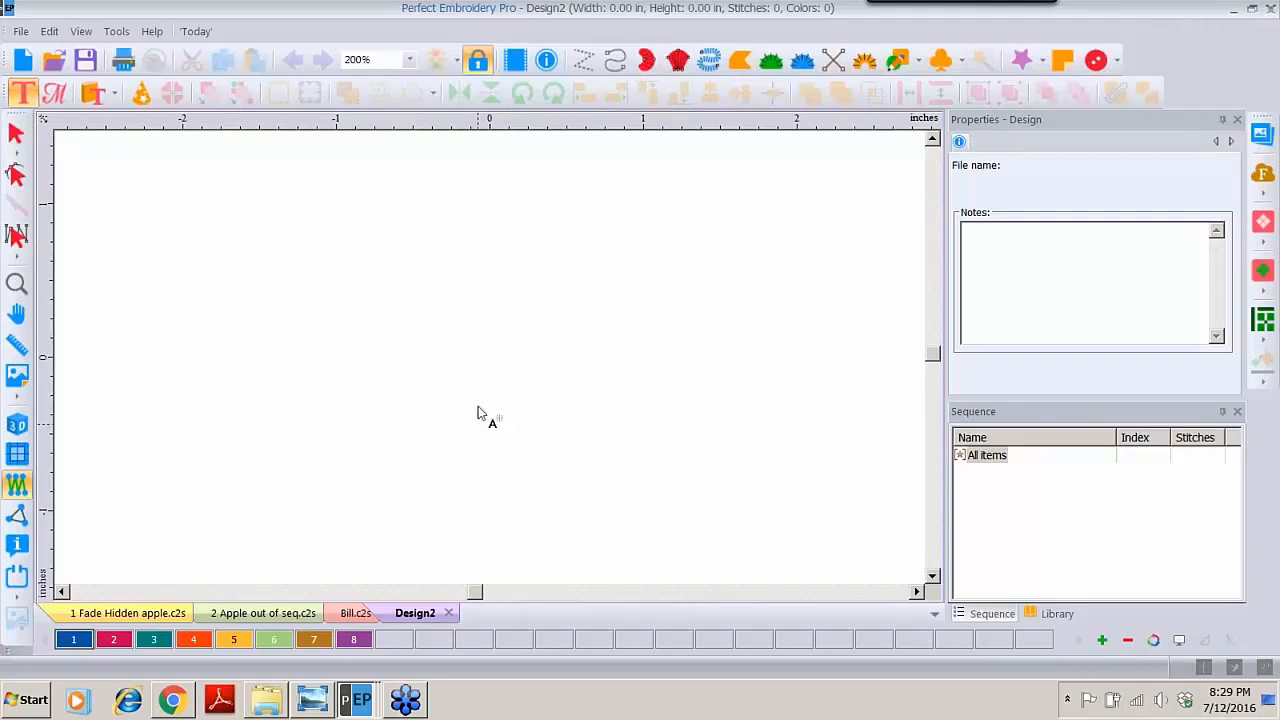
pyautogui.click(498, 398)
pyautogui.write('A')
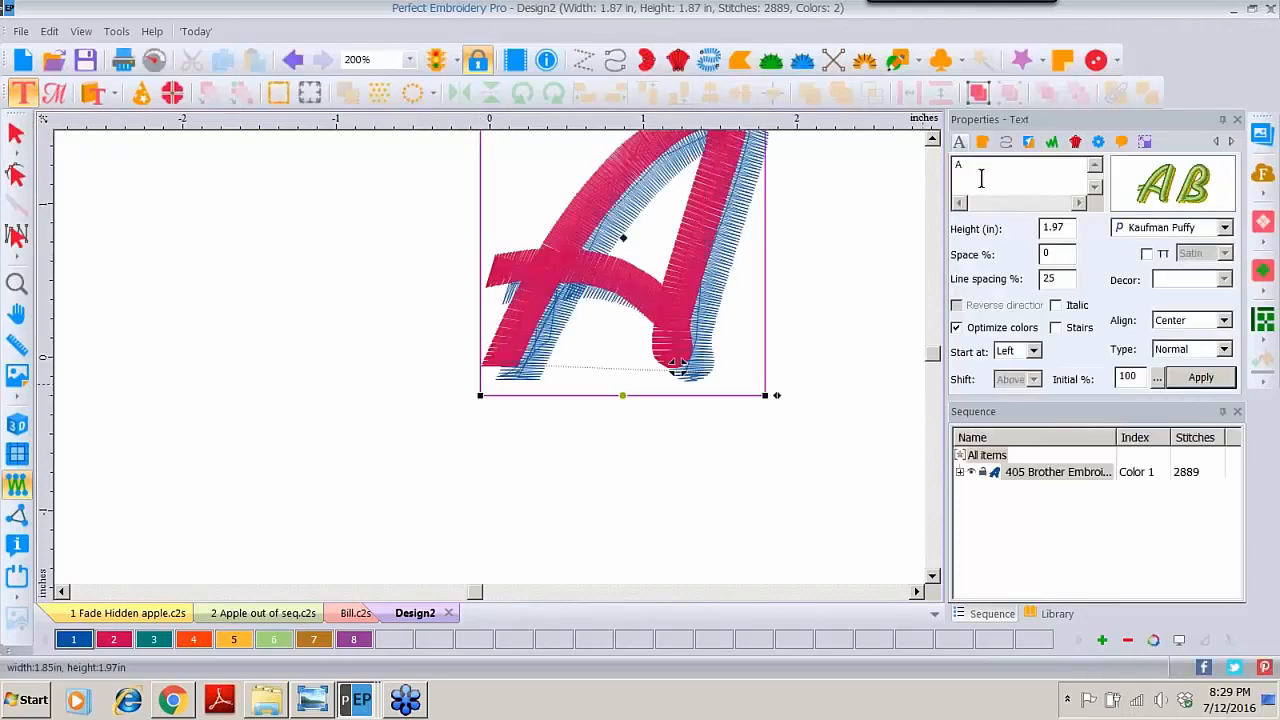
# Step: Enter a first name for the new lettering and apply the saved Bowling Shirt text style to it
pyautogui.moveTo(982, 170); pyautogui.dragTo(880, 174)
pyautogui.write('Kate')
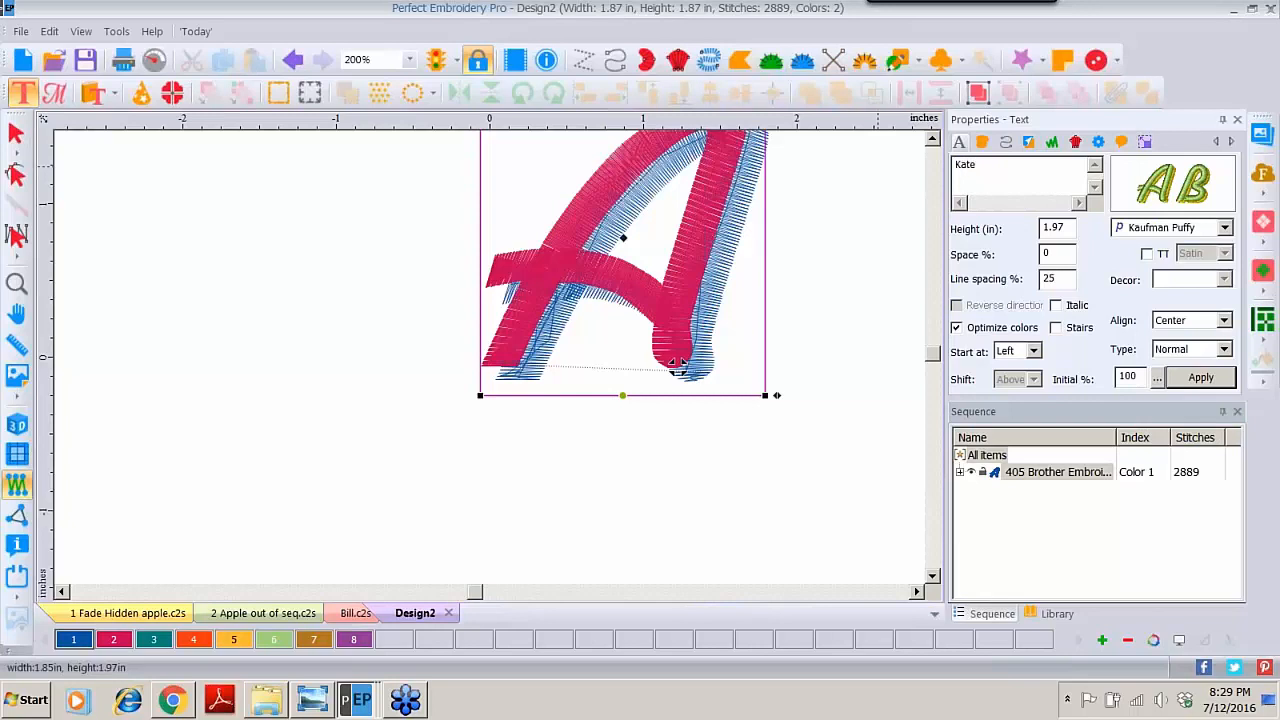
pyautogui.click(1156, 379)
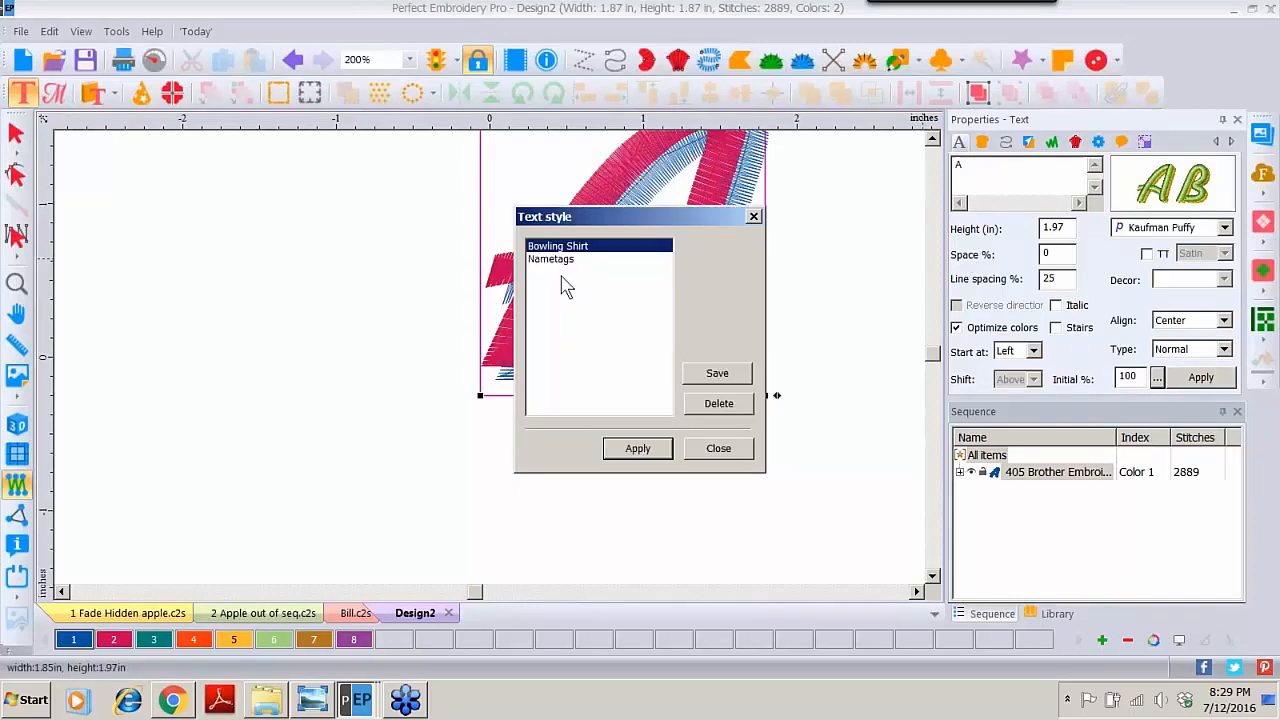
pyautogui.click(637, 449)
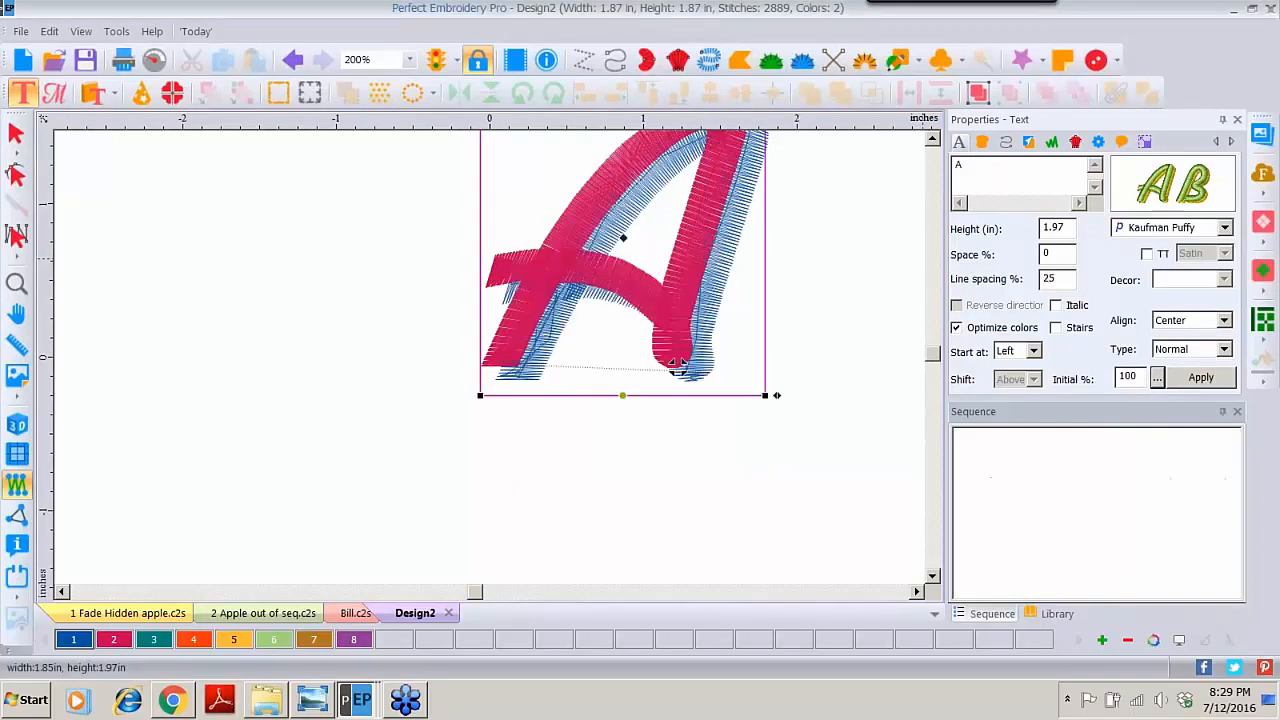
# Step: Replace the letter A in the restyled applique lettering with the first name and apply the change
pyautogui.doubleClick(968, 170)
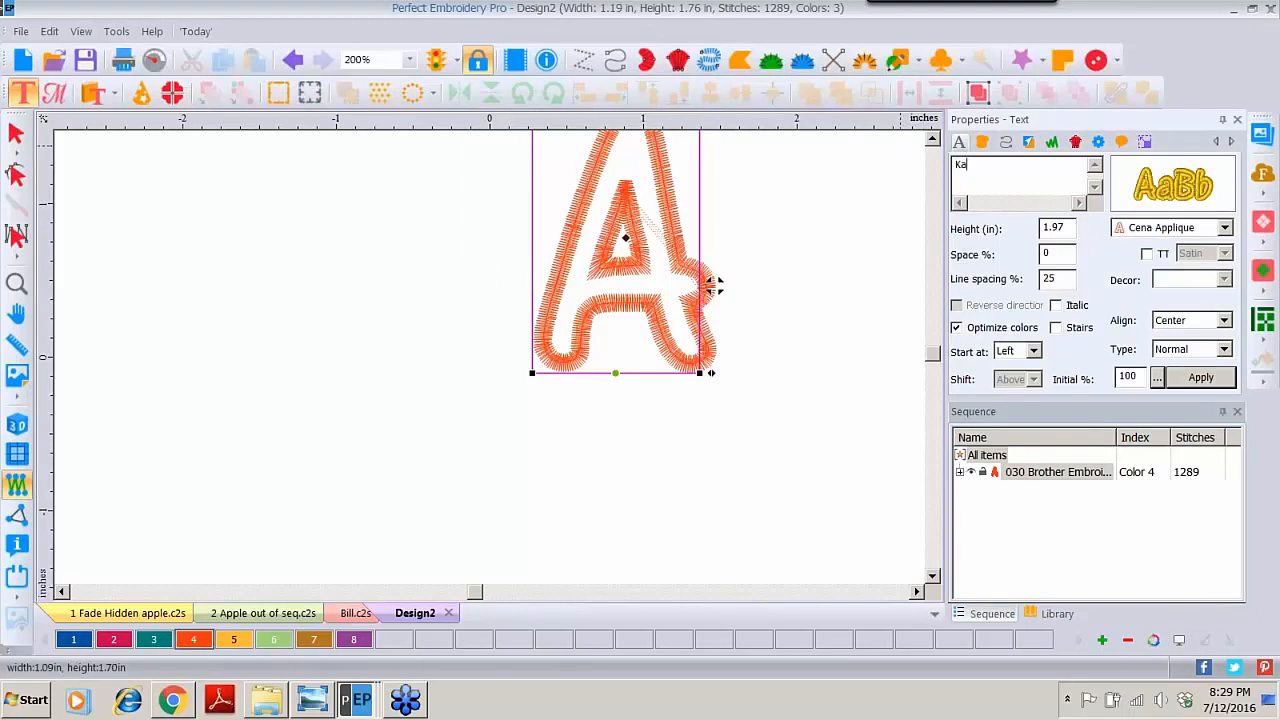
pyautogui.write('Kate')
pyautogui.click(1199, 378)
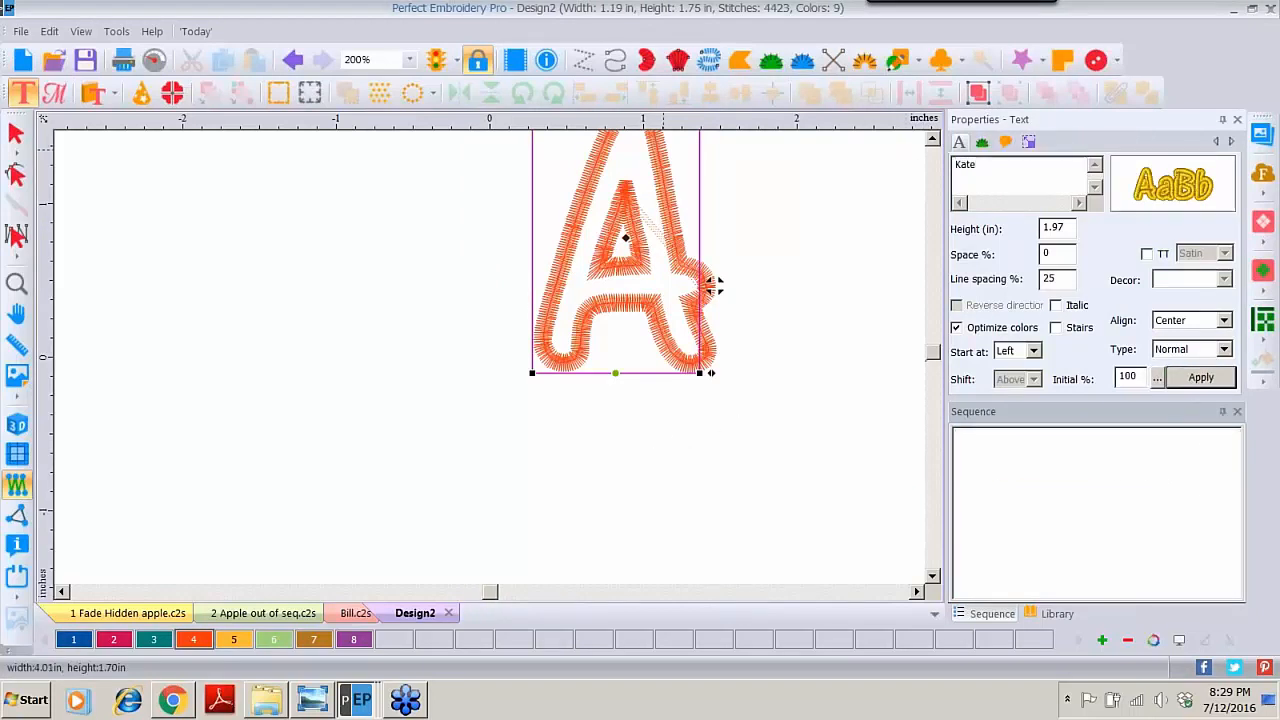
pyautogui.click(409, 60)
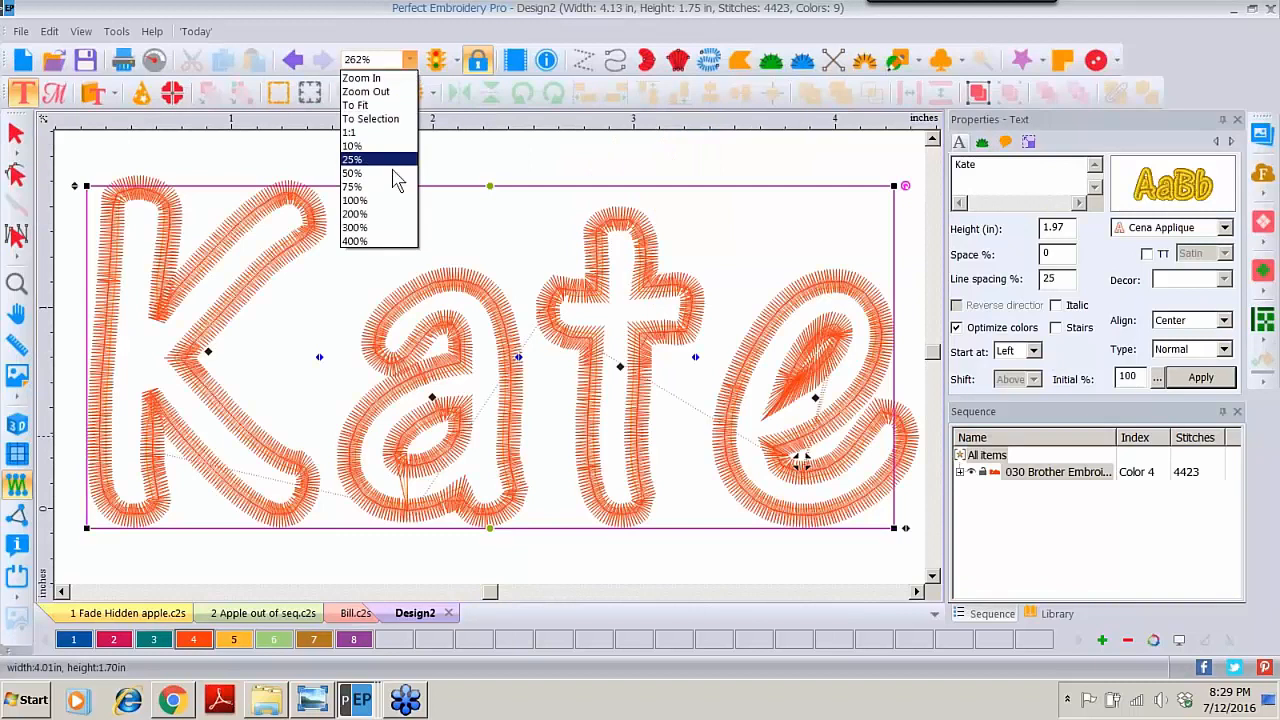
pyautogui.click(379, 202)
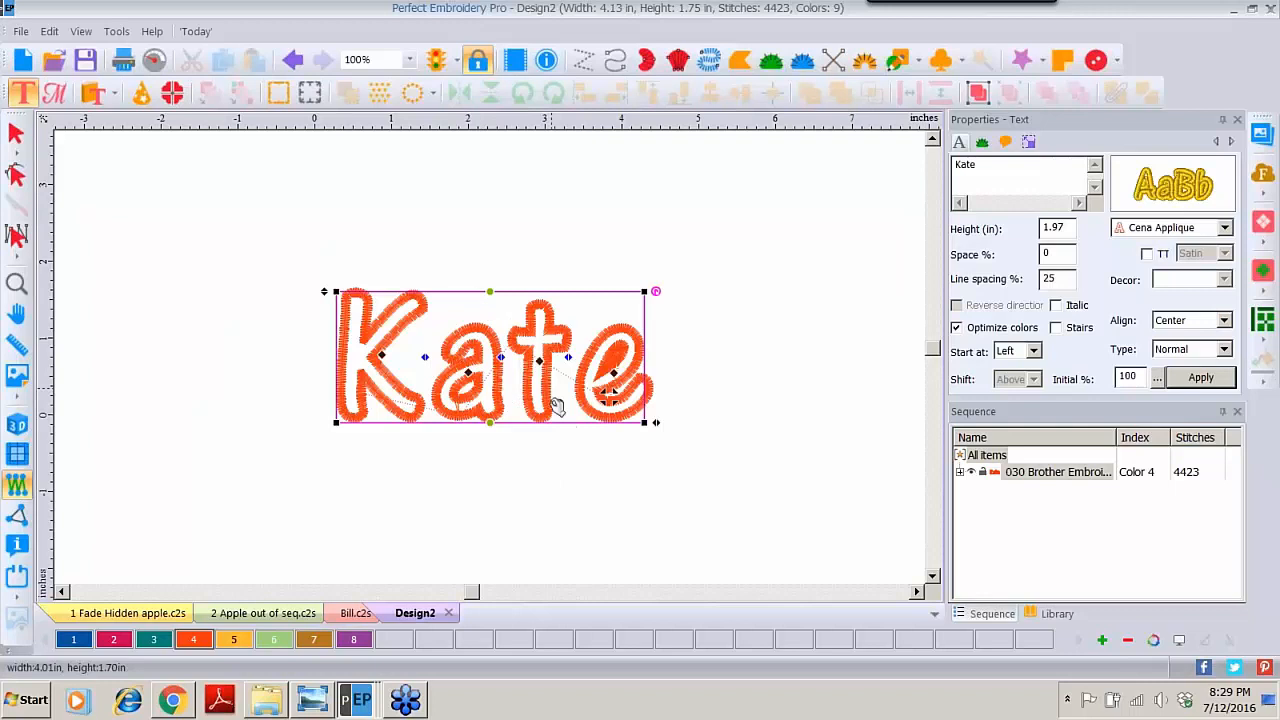
# Step: Review the list of saved text styles beside the applique name lettering without applying one
pyautogui.click(1157, 378)
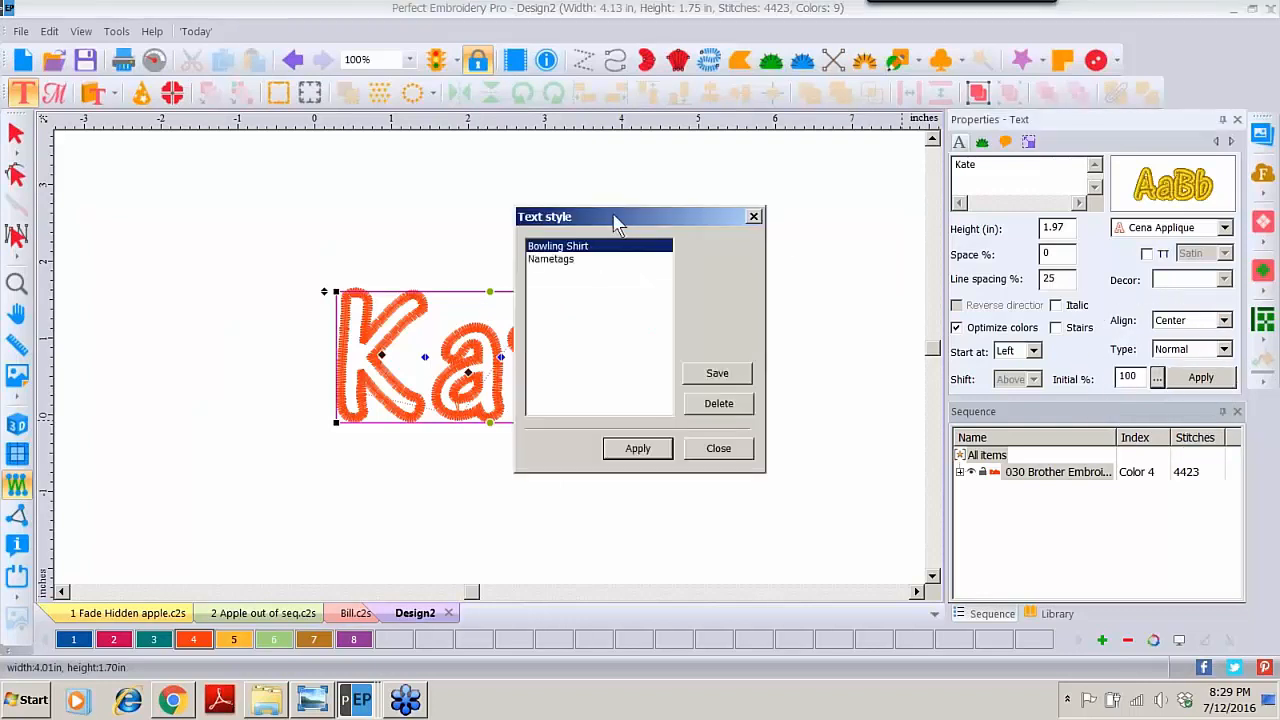
pyautogui.moveTo(617, 222); pyautogui.dragTo(786, 215)
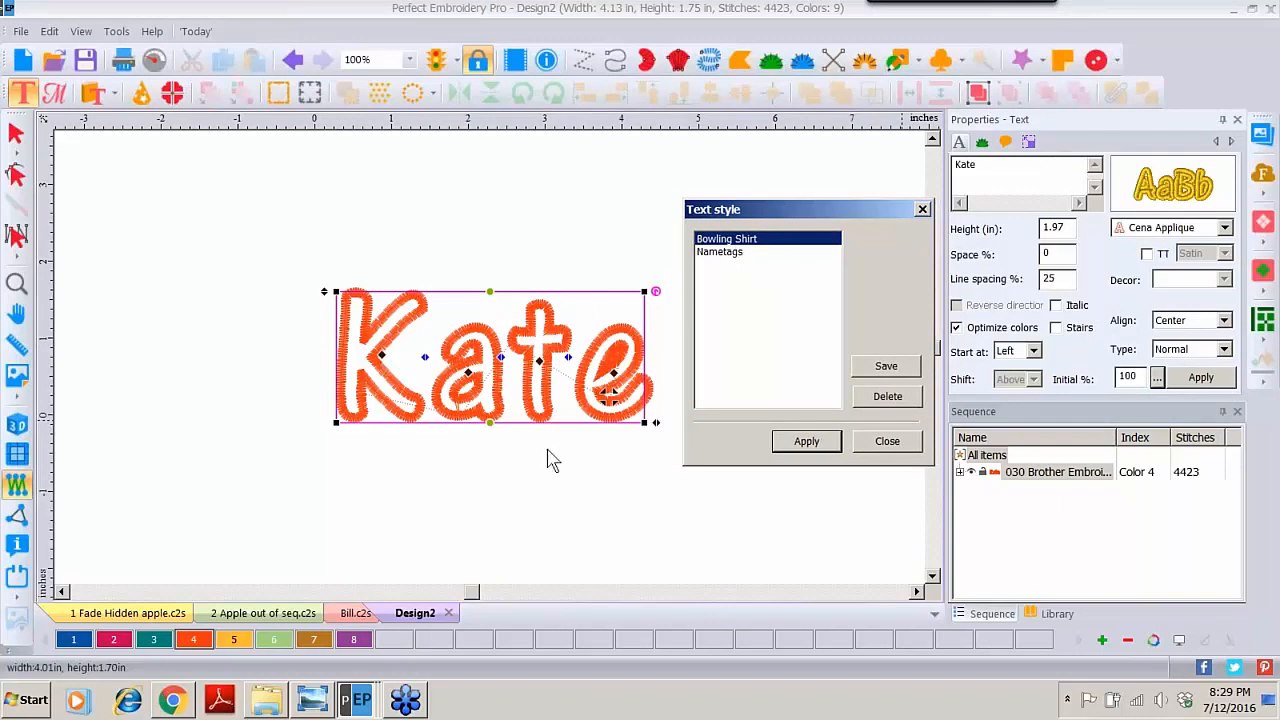
pyautogui.click(872, 441)
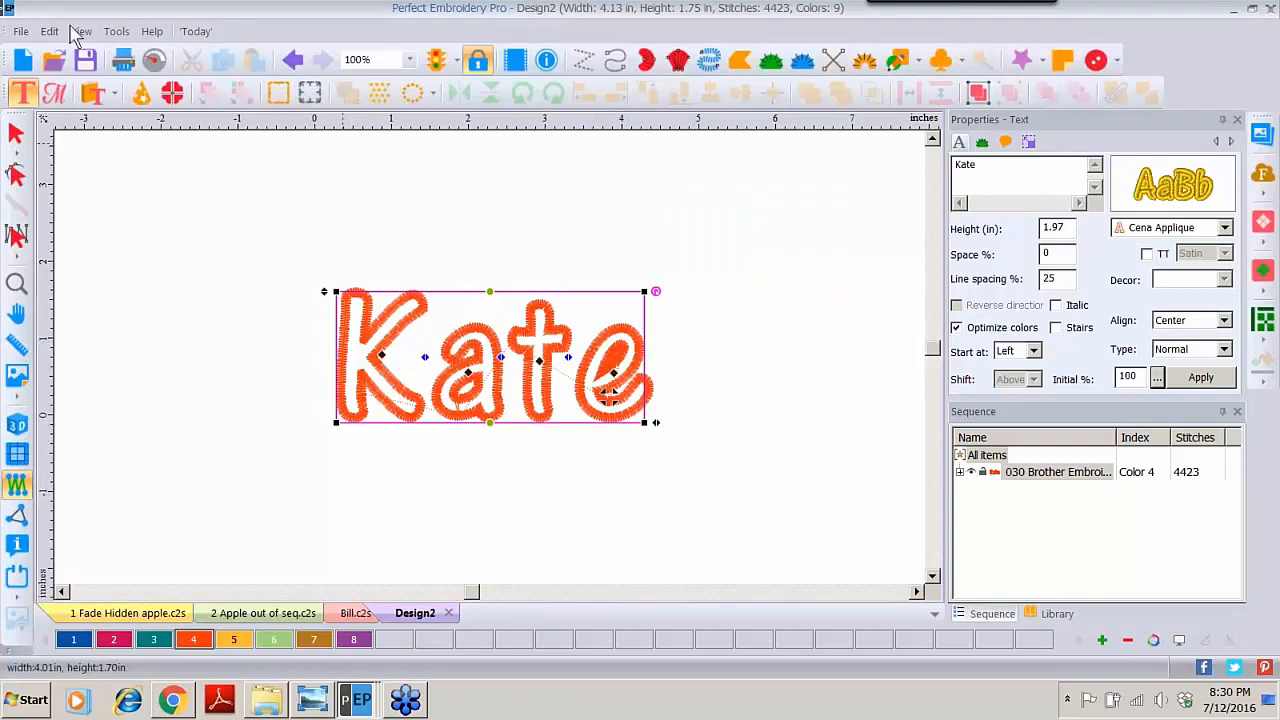
# Step: Create another blank design and place the letter A as new text in it
pyautogui.click(23, 62)
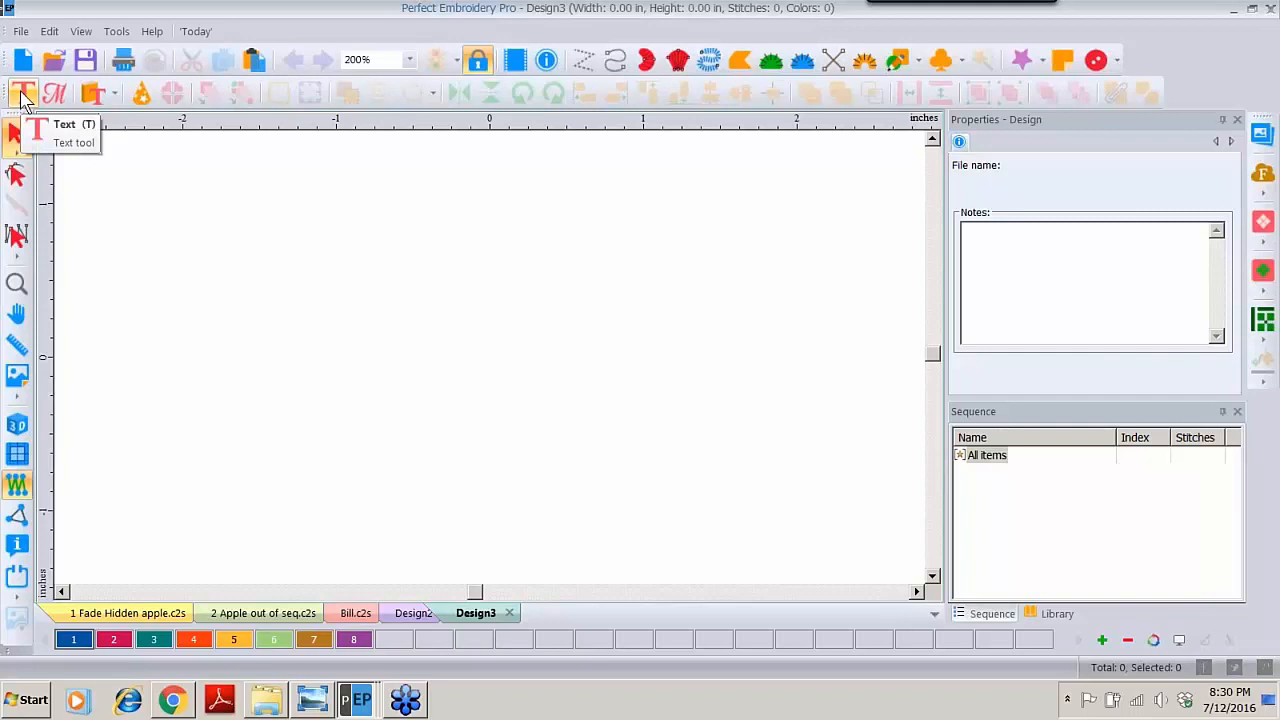
pyautogui.click(22, 94)
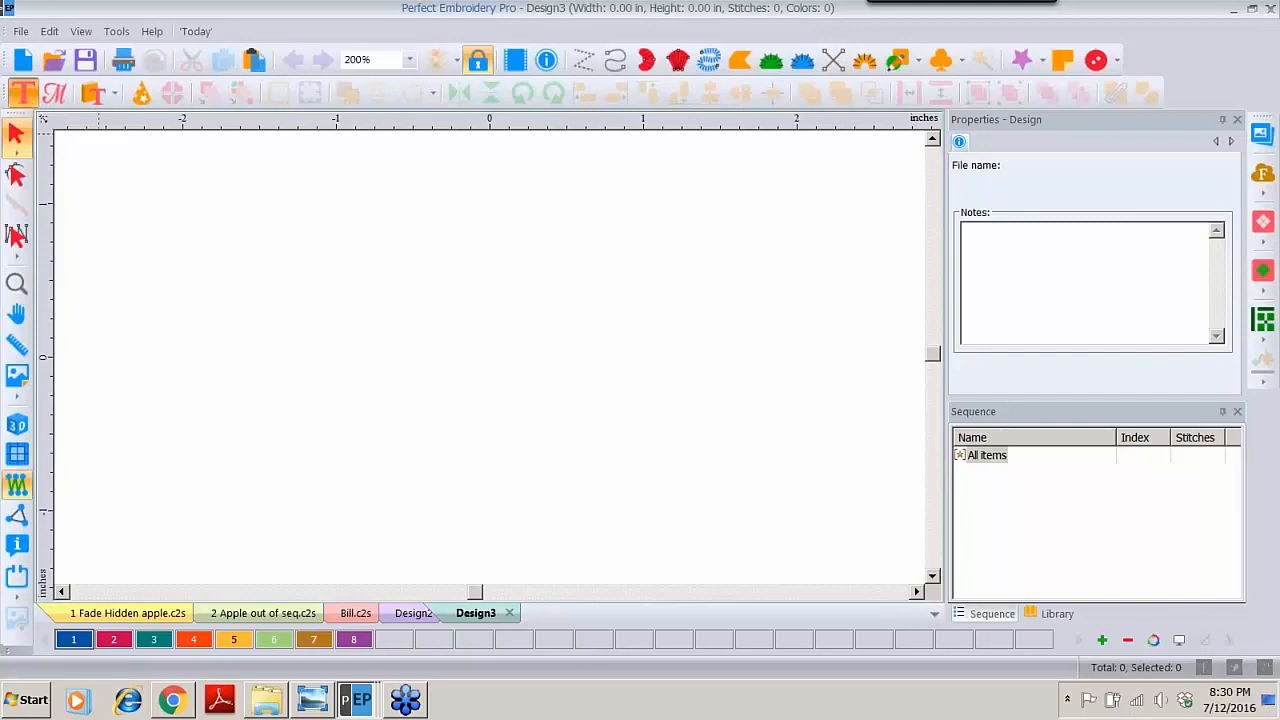
pyautogui.click(505, 437)
pyautogui.write('A')
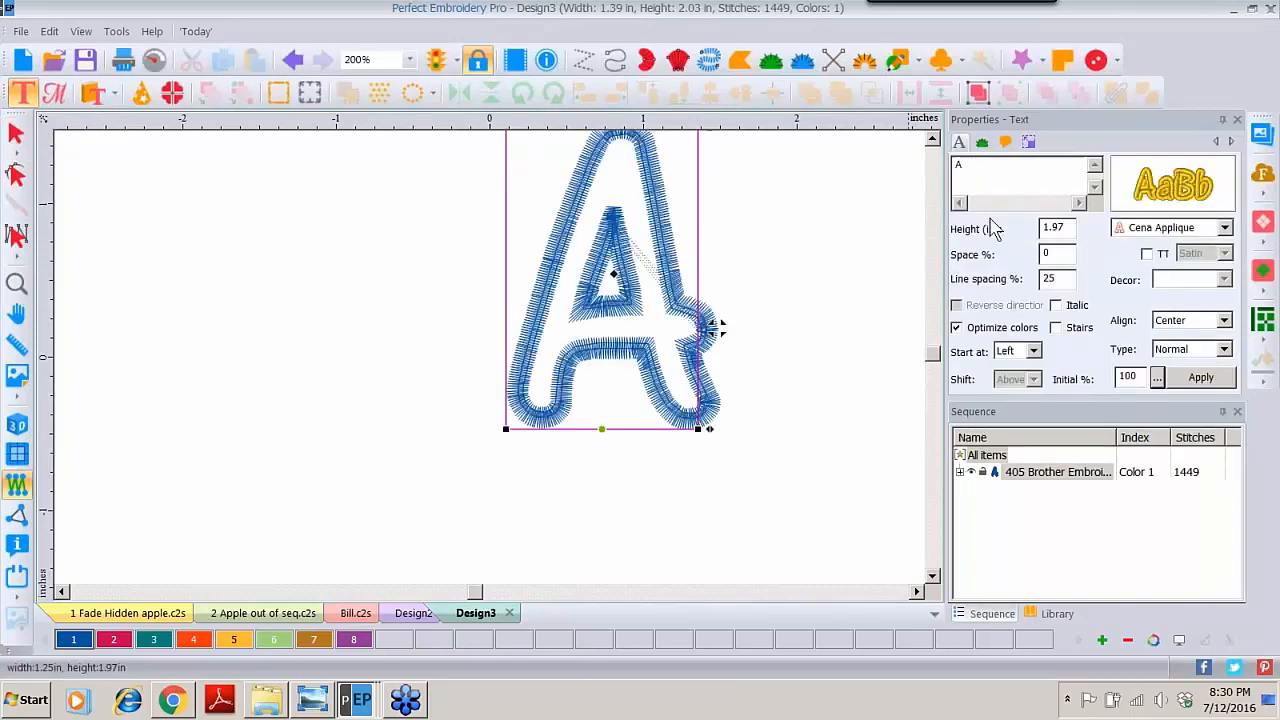
pyautogui.click(409, 59)
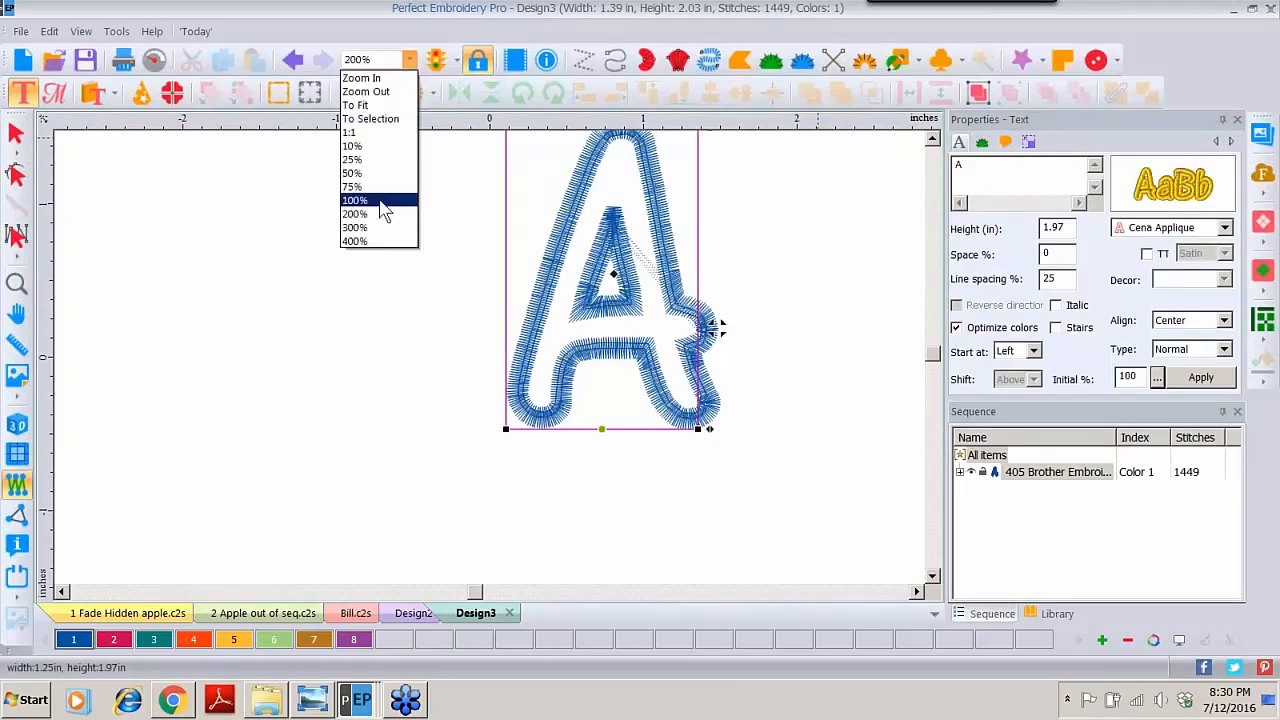
pyautogui.click(388, 203)
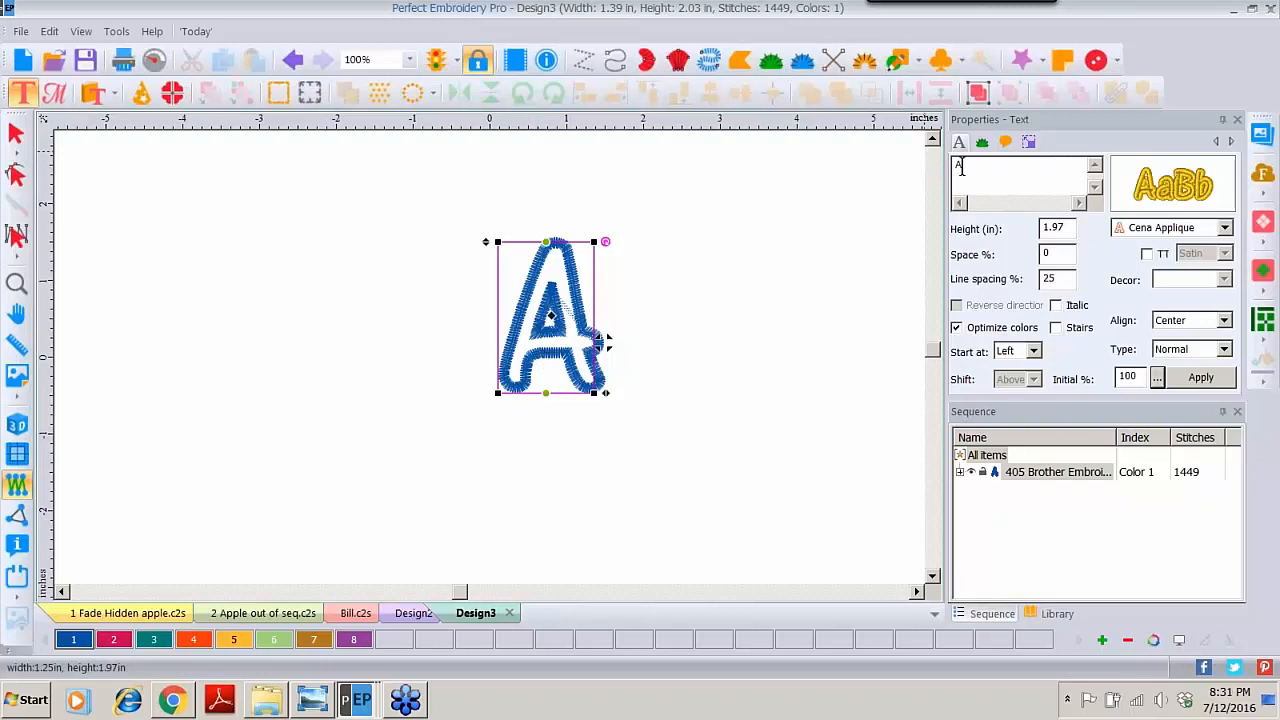
# Step: Replace the letter A in the text properties with another first name
pyautogui.click(961, 168)
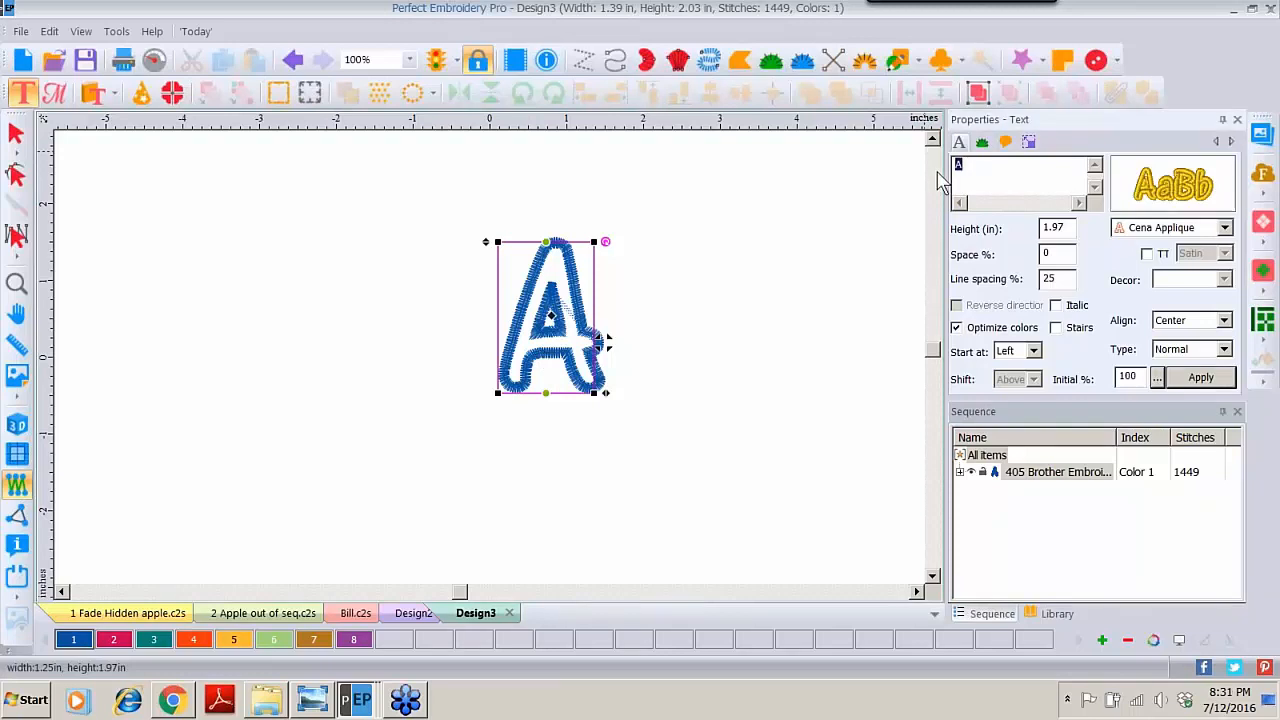
pyautogui.write('Na')
pyautogui.moveTo(1183, 186)
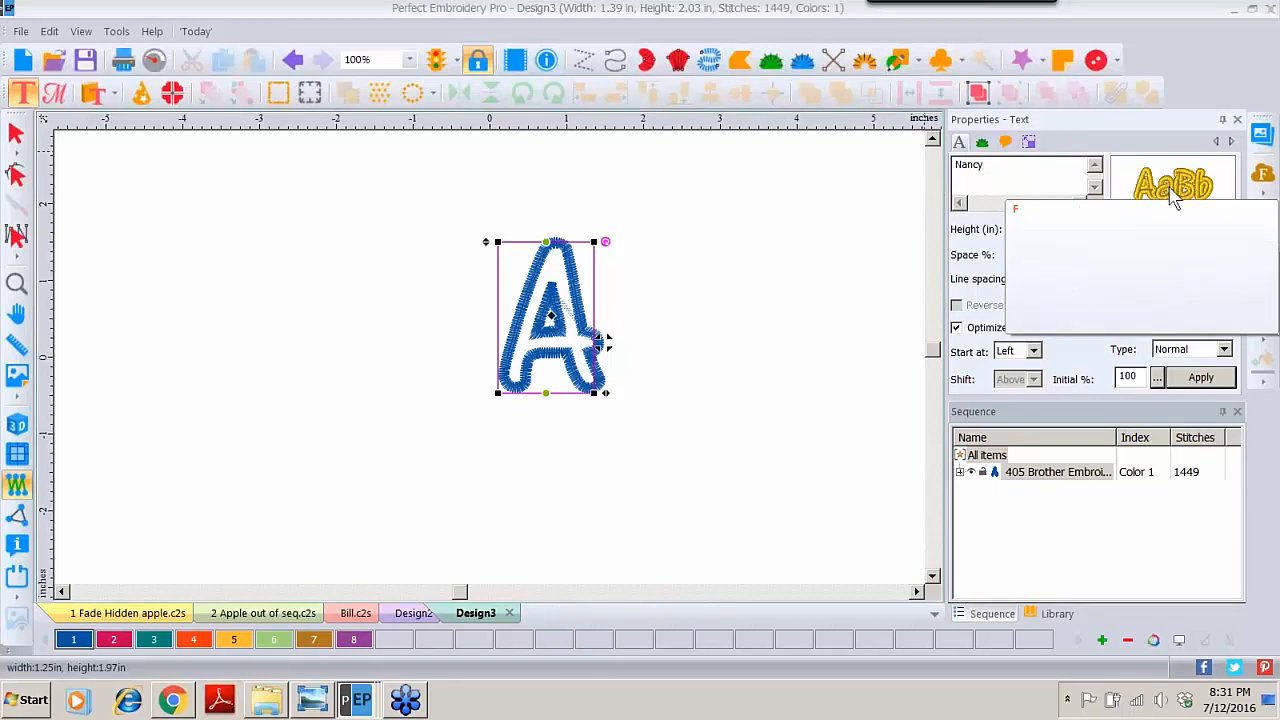
# Step: Change the name lettering's font to Bauhaus from the font catalog
pyautogui.click(1172, 192)
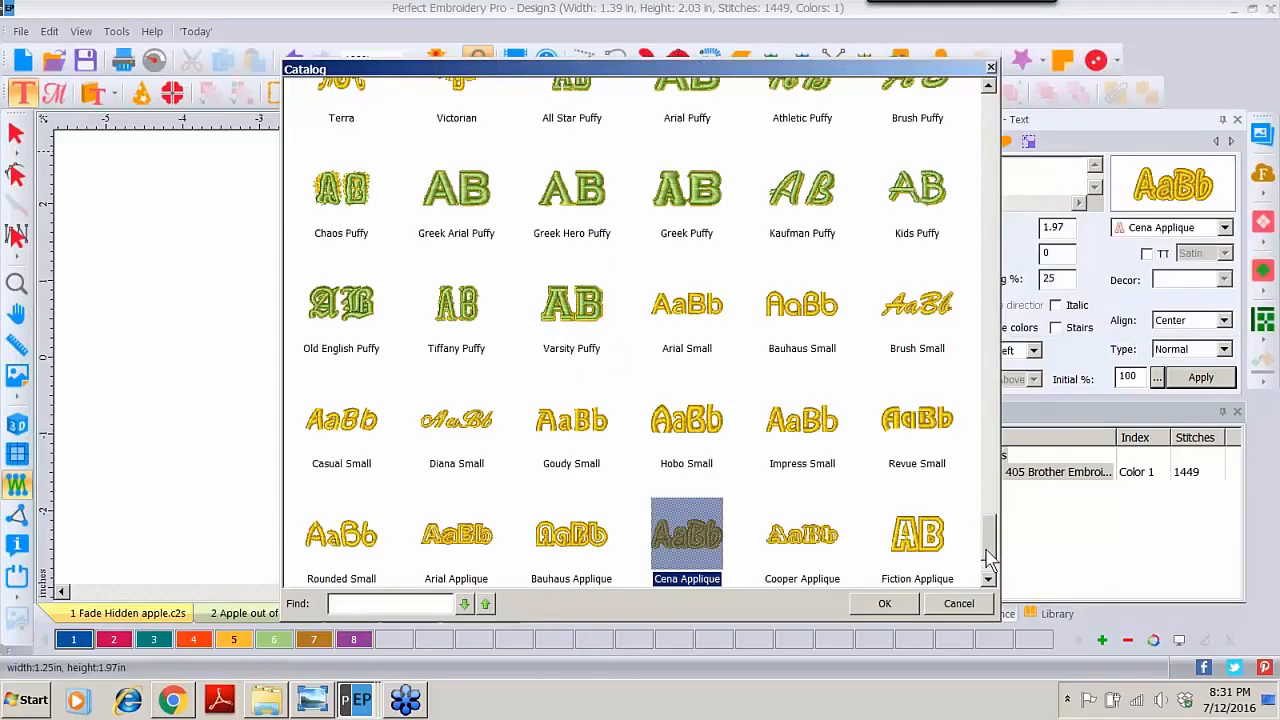
pyautogui.moveTo(990, 540); pyautogui.dragTo(988, 125)
pyautogui.doubleClick(797, 350)
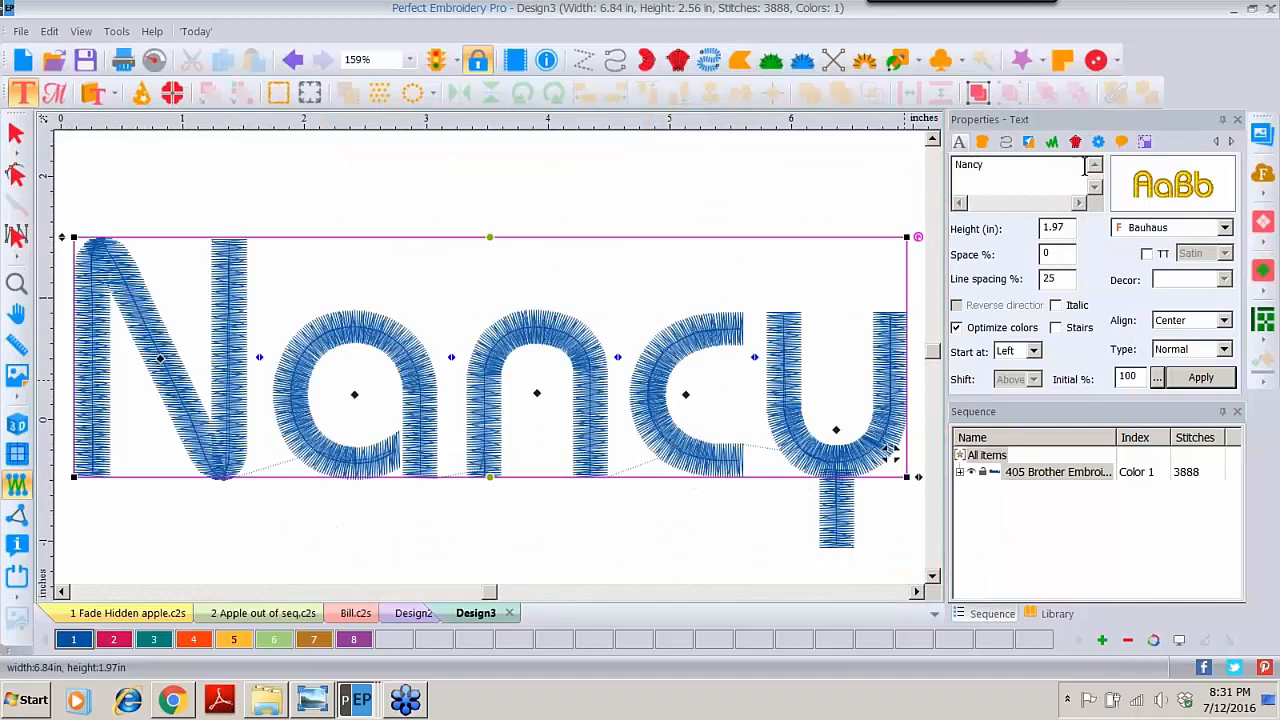
# Step: Resize the lettering to a height of 0.85 inches with its aspect ratio maintained
pyautogui.click(1145, 142)
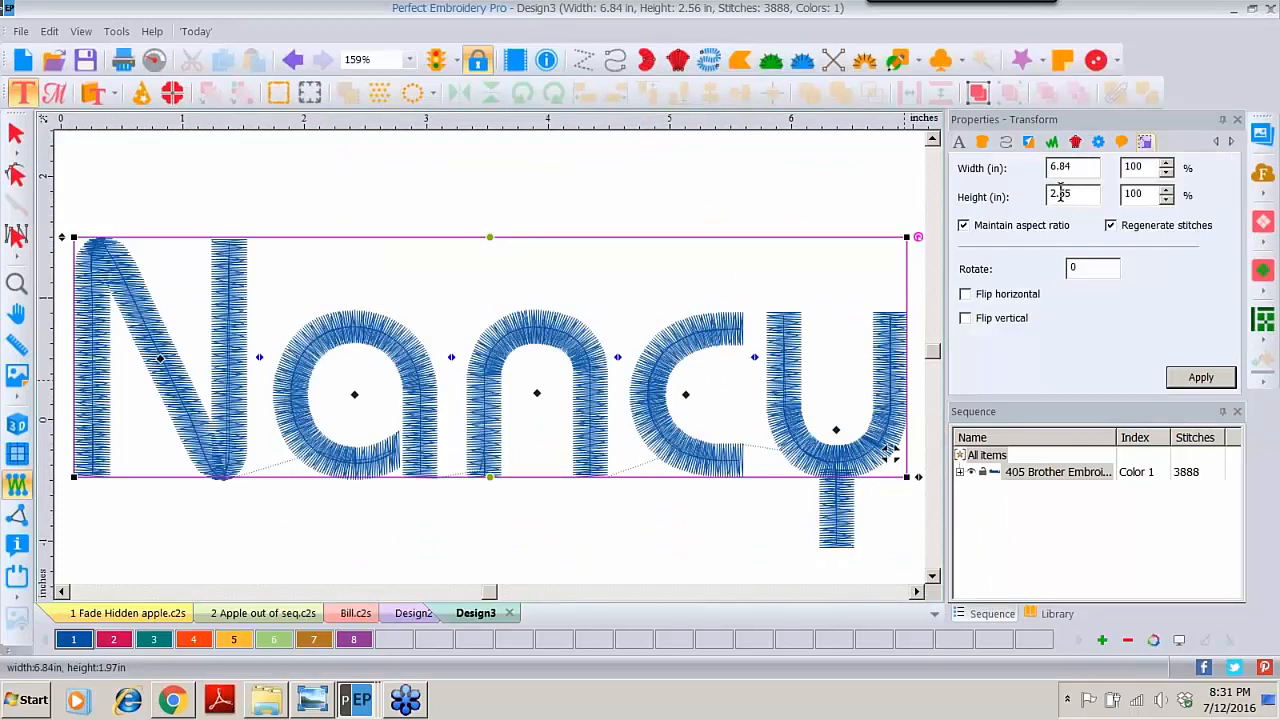
pyautogui.moveTo(1076, 196); pyautogui.dragTo(1030, 202)
pyautogui.press('BackSpace')
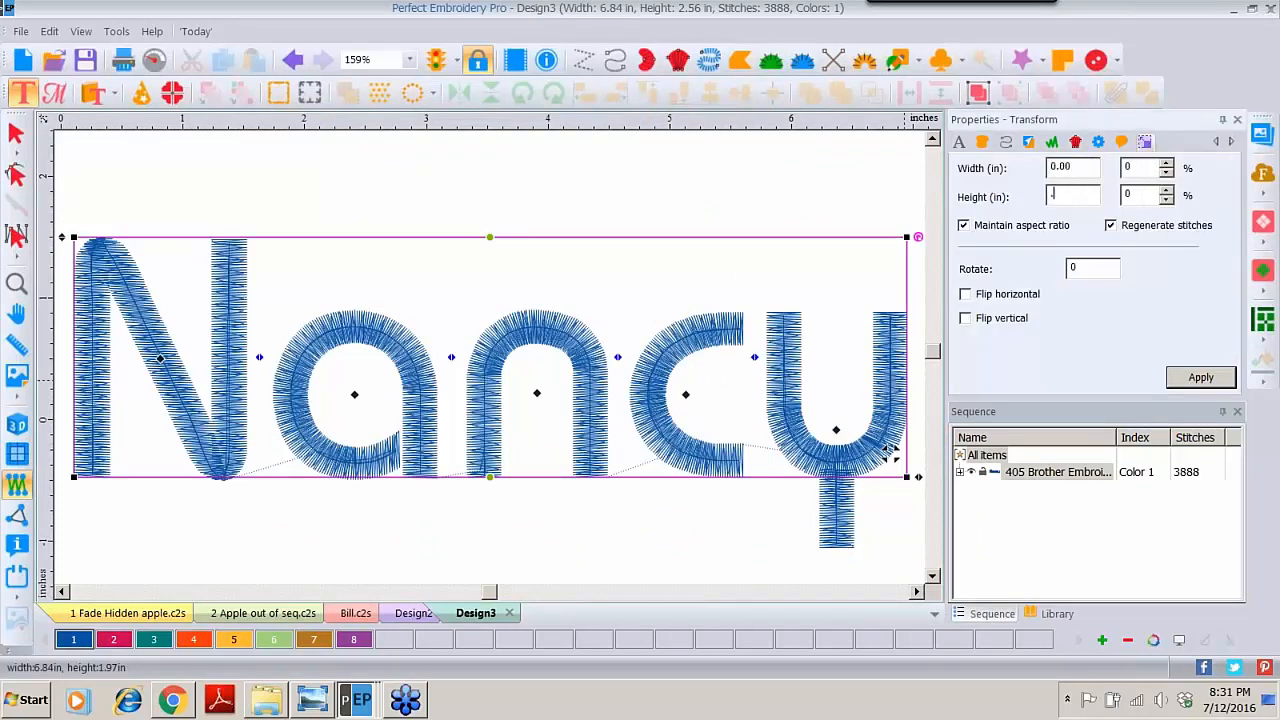
pyautogui.click(1205, 380)
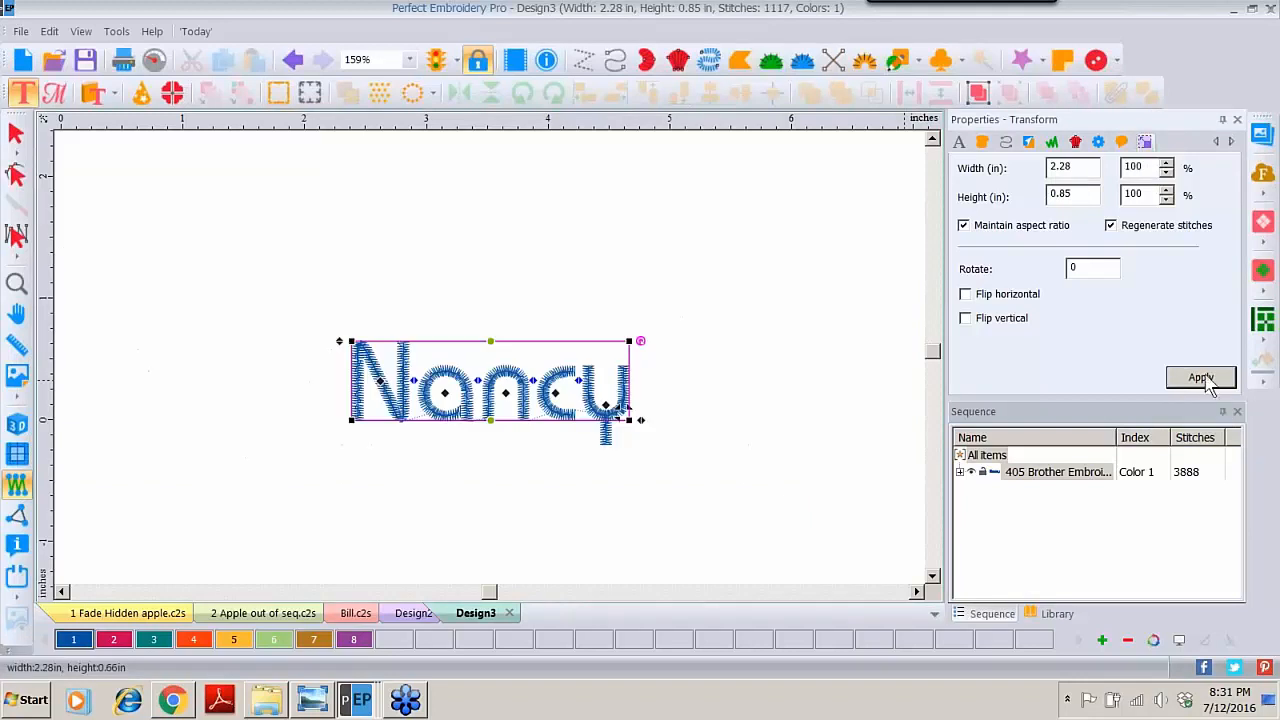
# Step: Left-align the lettering and enlarge its initial letter to 150%
pyautogui.click(959, 141)
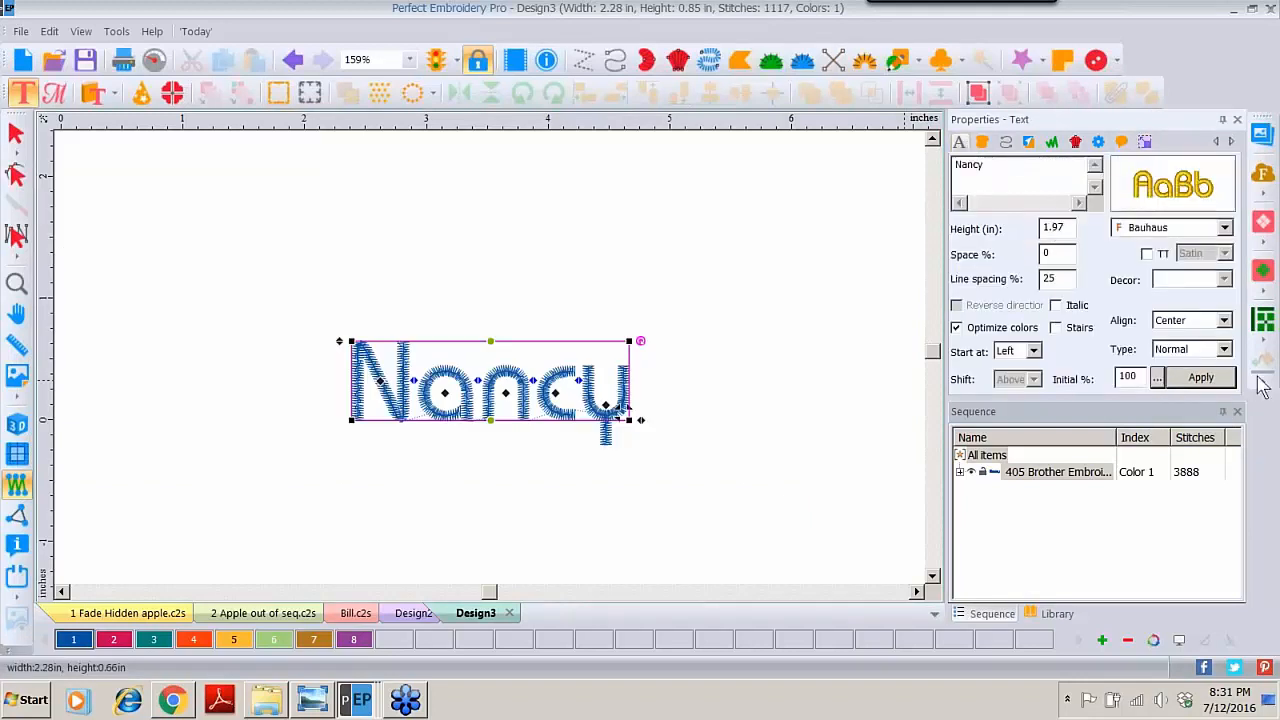
pyautogui.click(1226, 324)
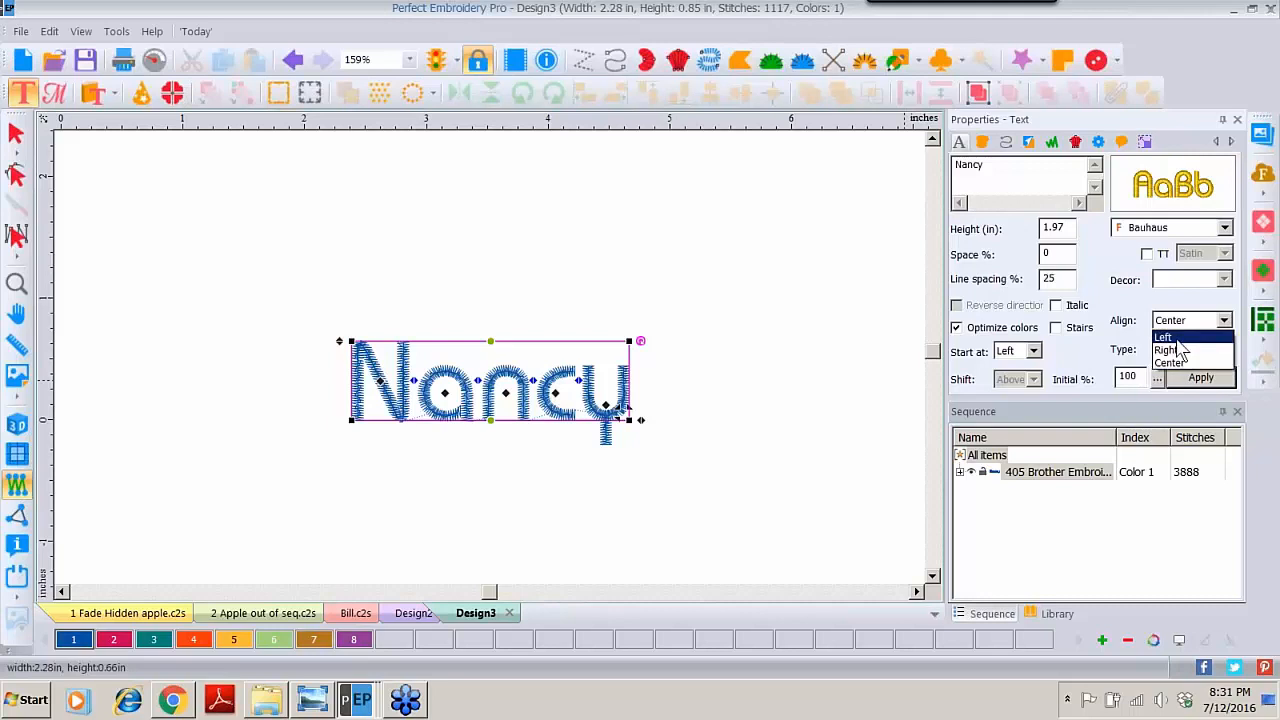
pyautogui.click(1180, 339)
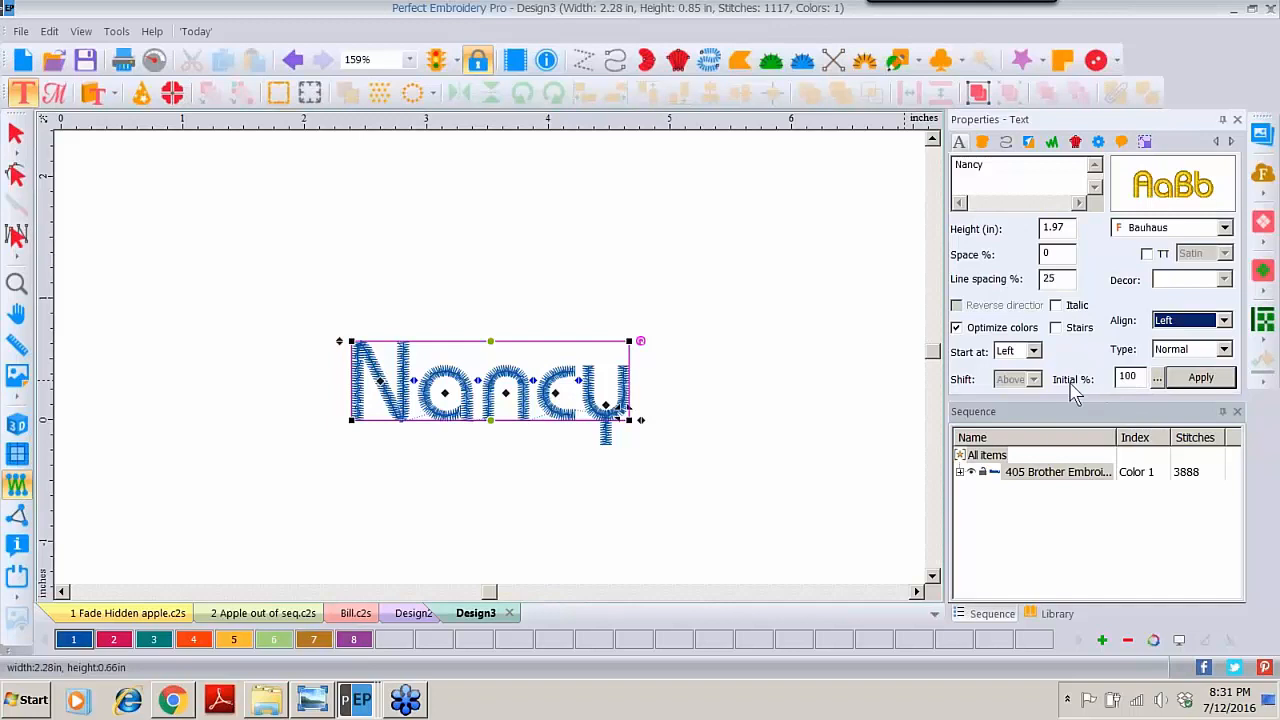
pyautogui.doubleClick(1138, 372)
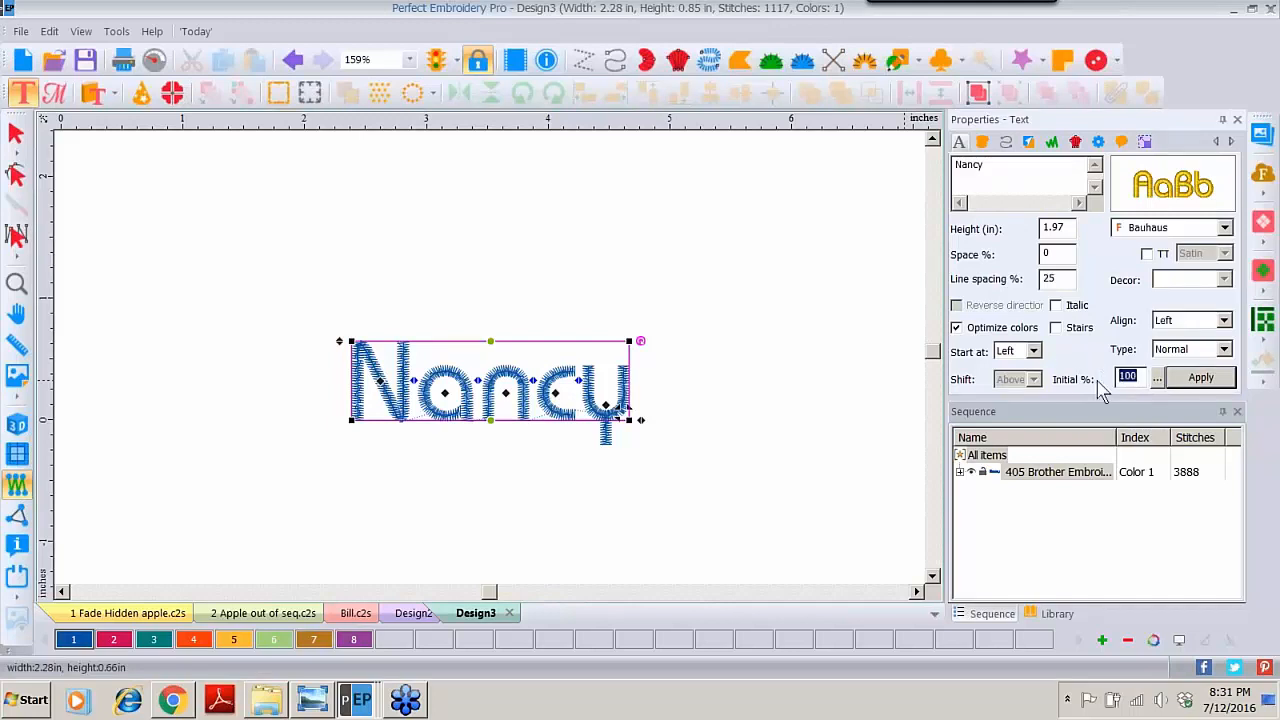
pyautogui.write('150')
pyautogui.click(1199, 379)
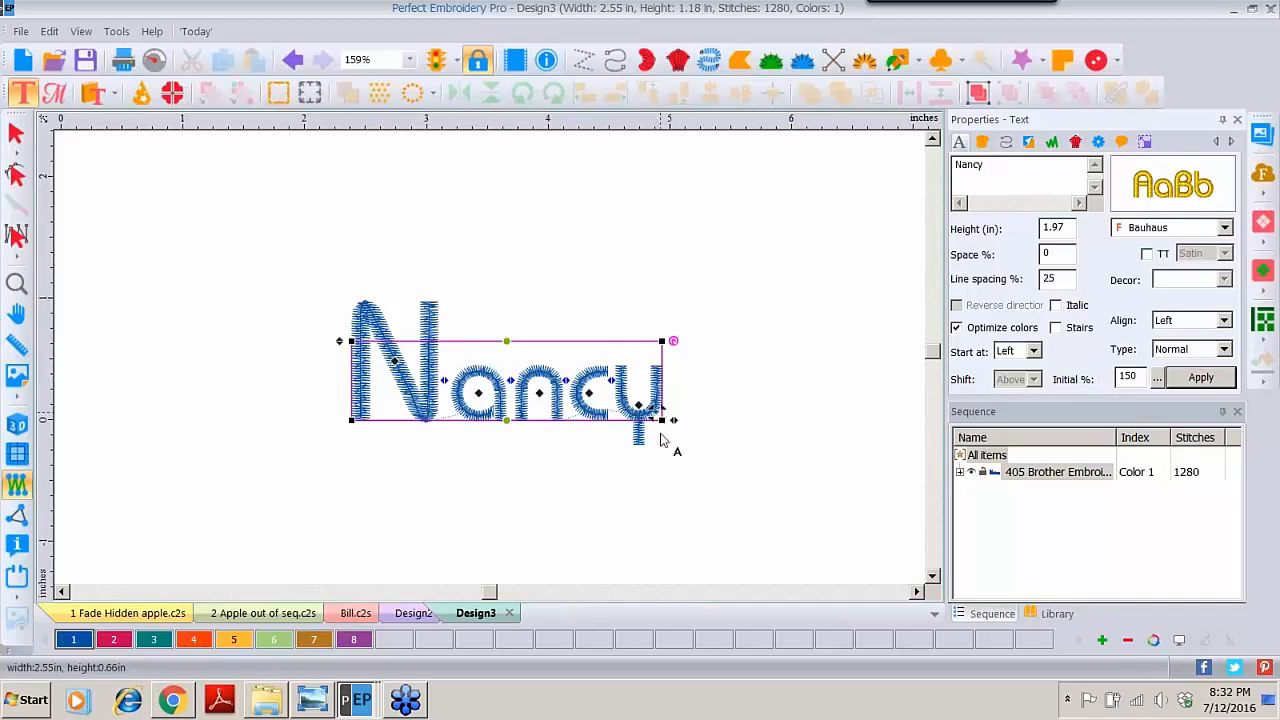
# Step: Set the lettering's satin fill density to 0.40 mm, and return to its text properties
pyautogui.click(982, 142)
pyautogui.click(1115, 284)
pyautogui.click(1184, 380)
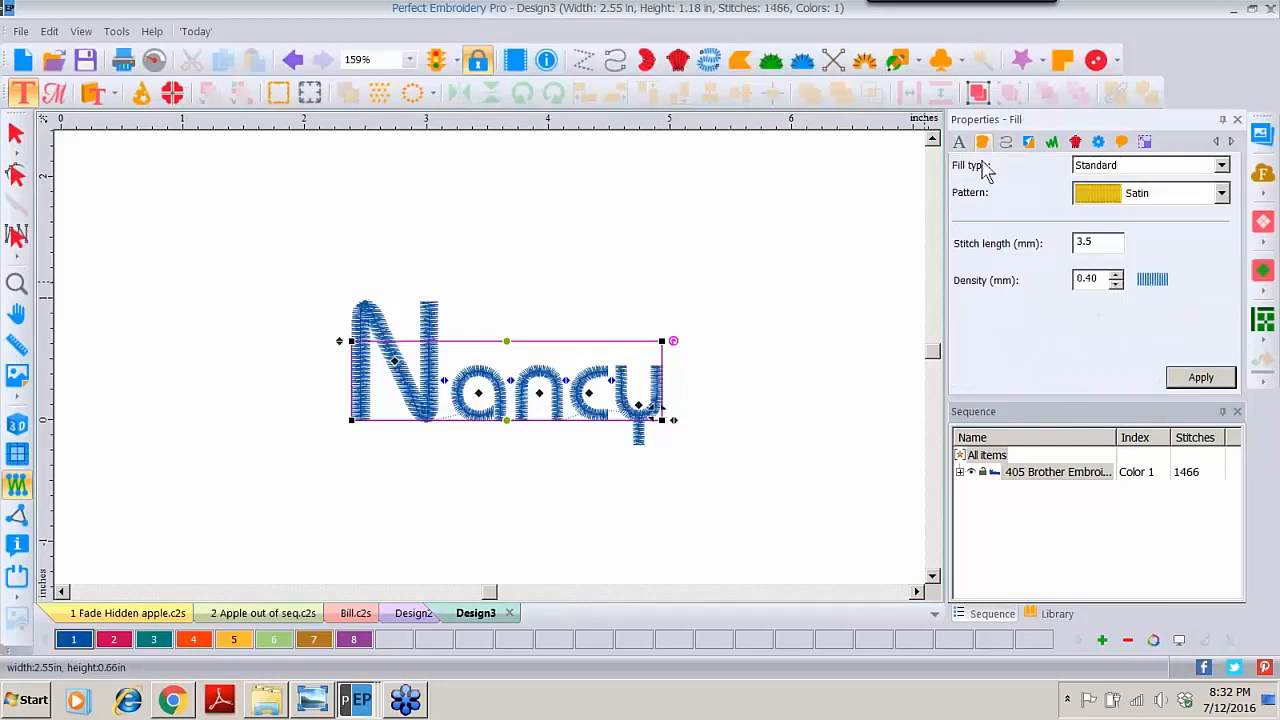
pyautogui.click(959, 142)
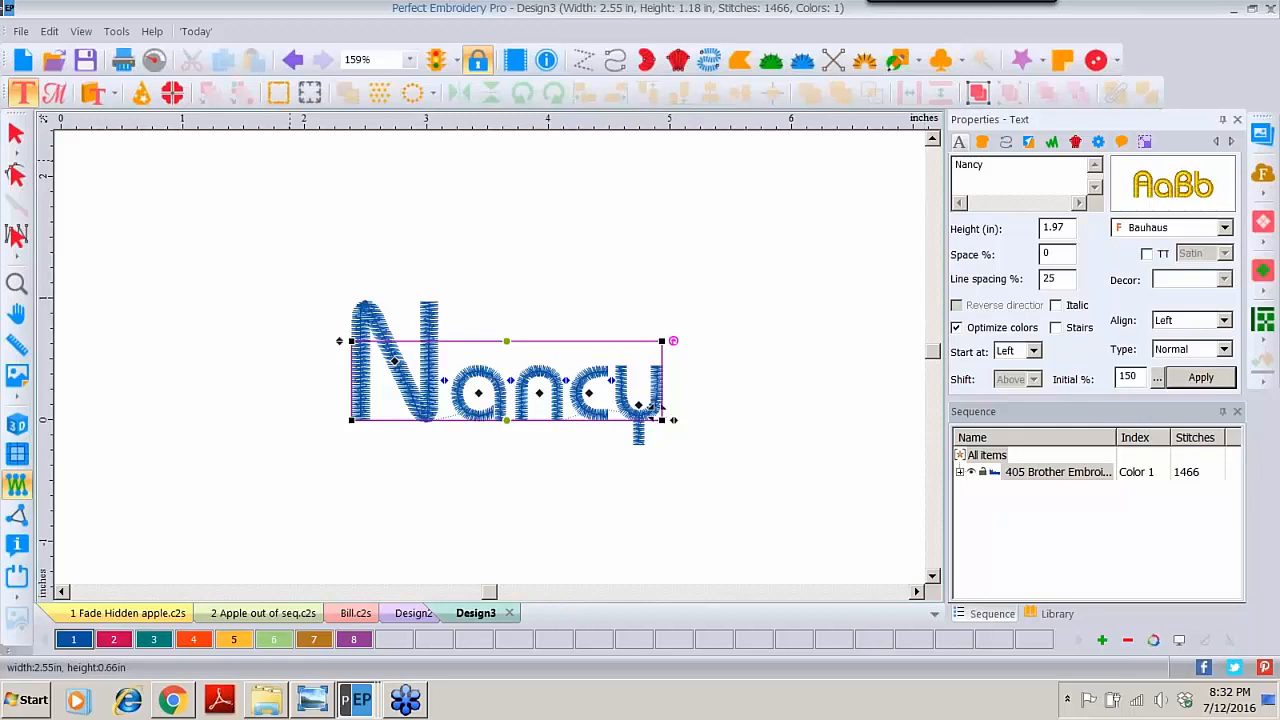
# Step: Recolor the lettering with teal palette color 3, select it as an object and turn on the 3D stitch display
pyautogui.click(155, 645)
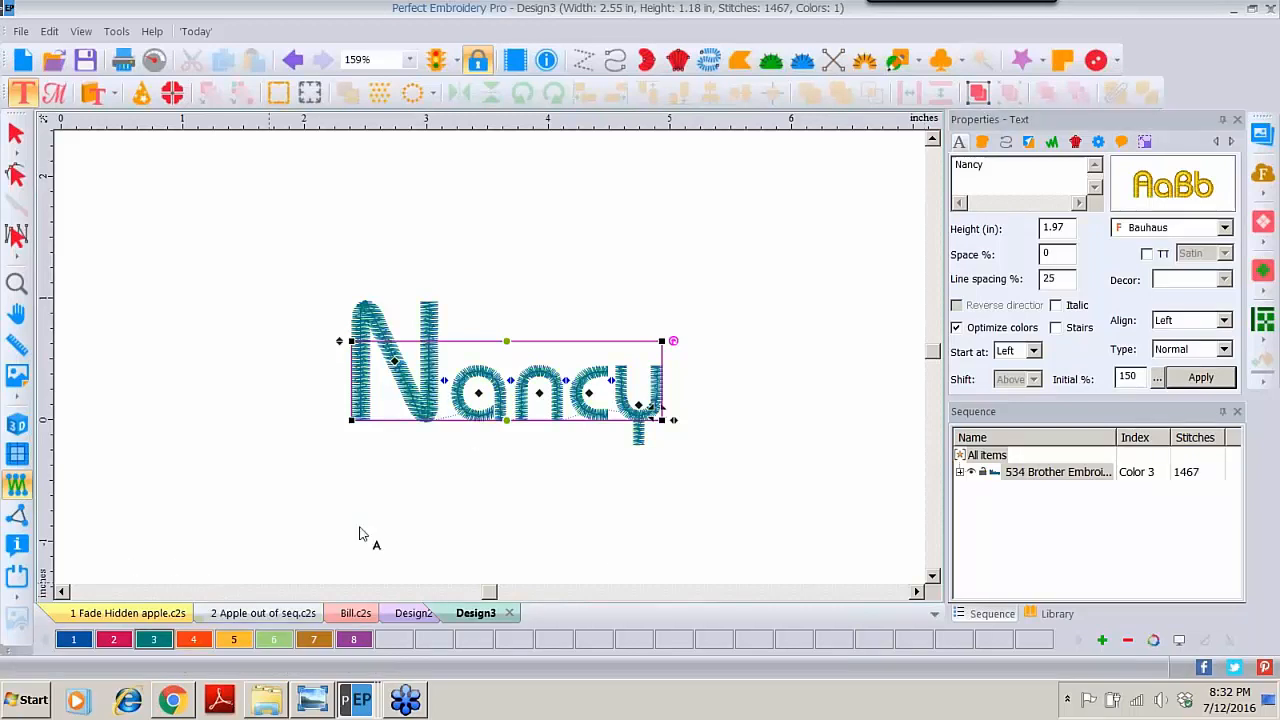
pyautogui.click(15, 133)
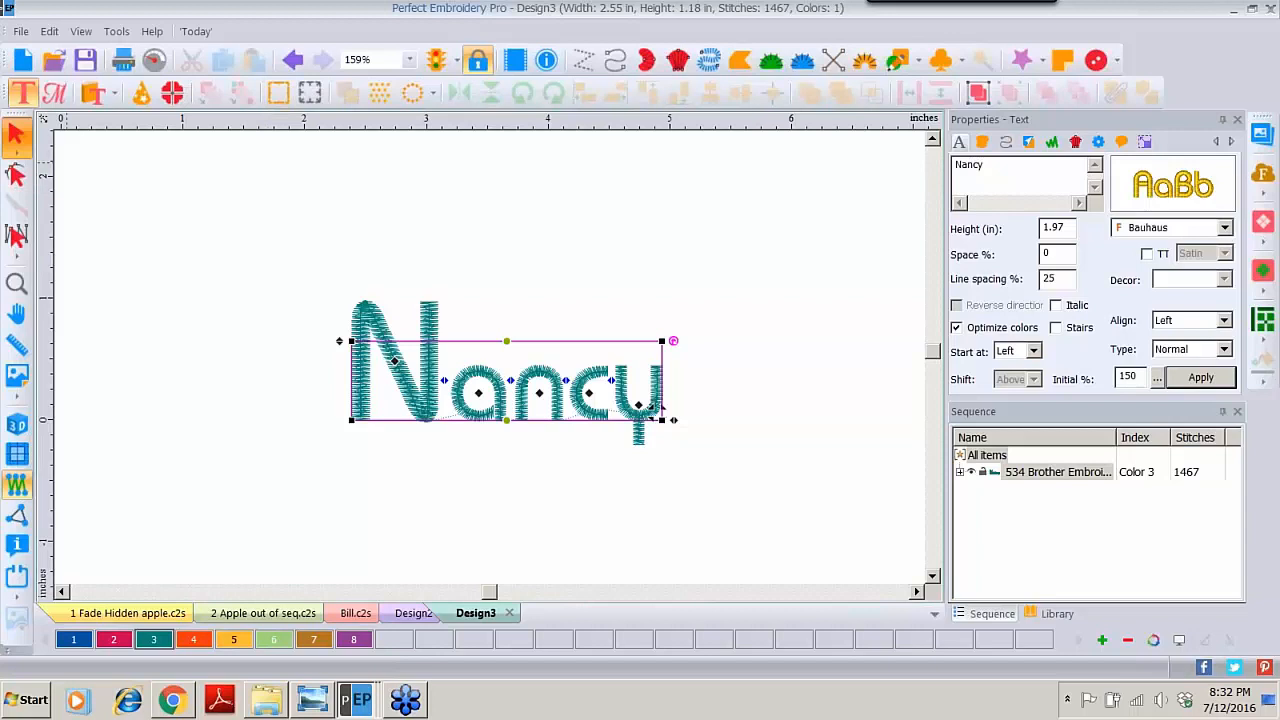
pyautogui.click(17, 425)
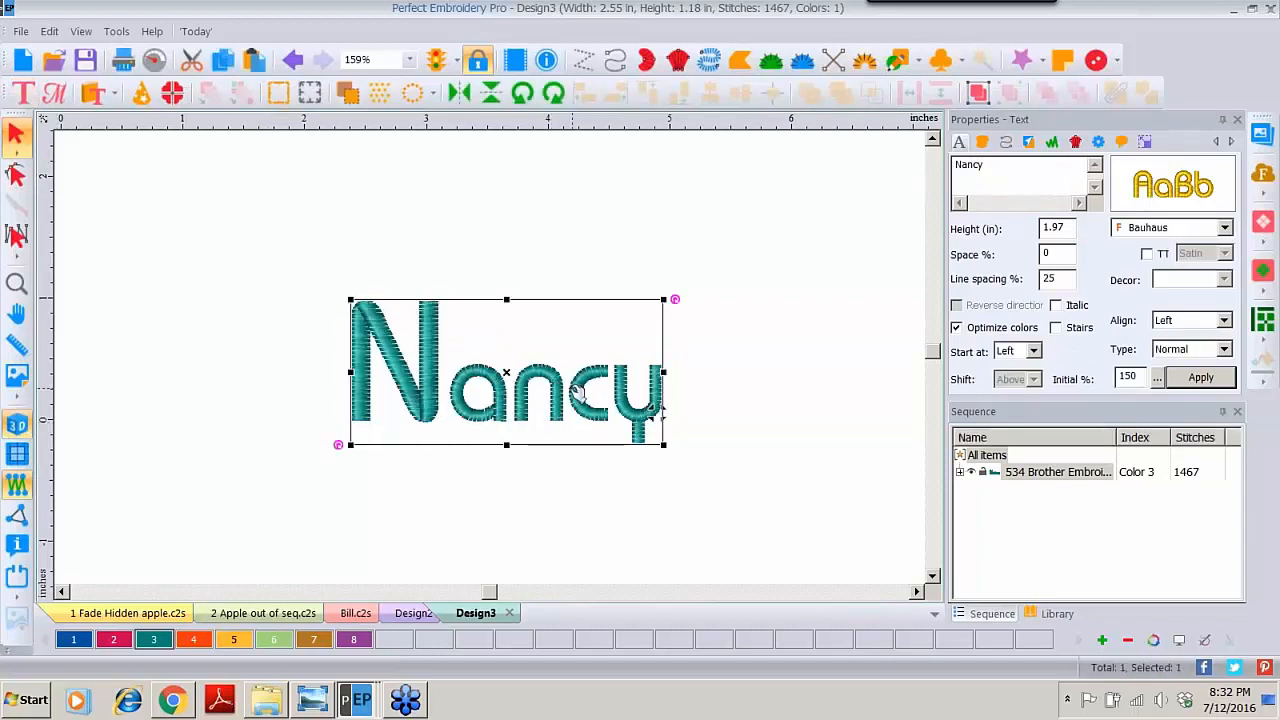
# Step: Move the selected lettering to the center of the design area
pyautogui.rightClick(518, 118)
pyautogui.click(590, 315)
pyautogui.click(409, 61)
pyautogui.click(375, 202)
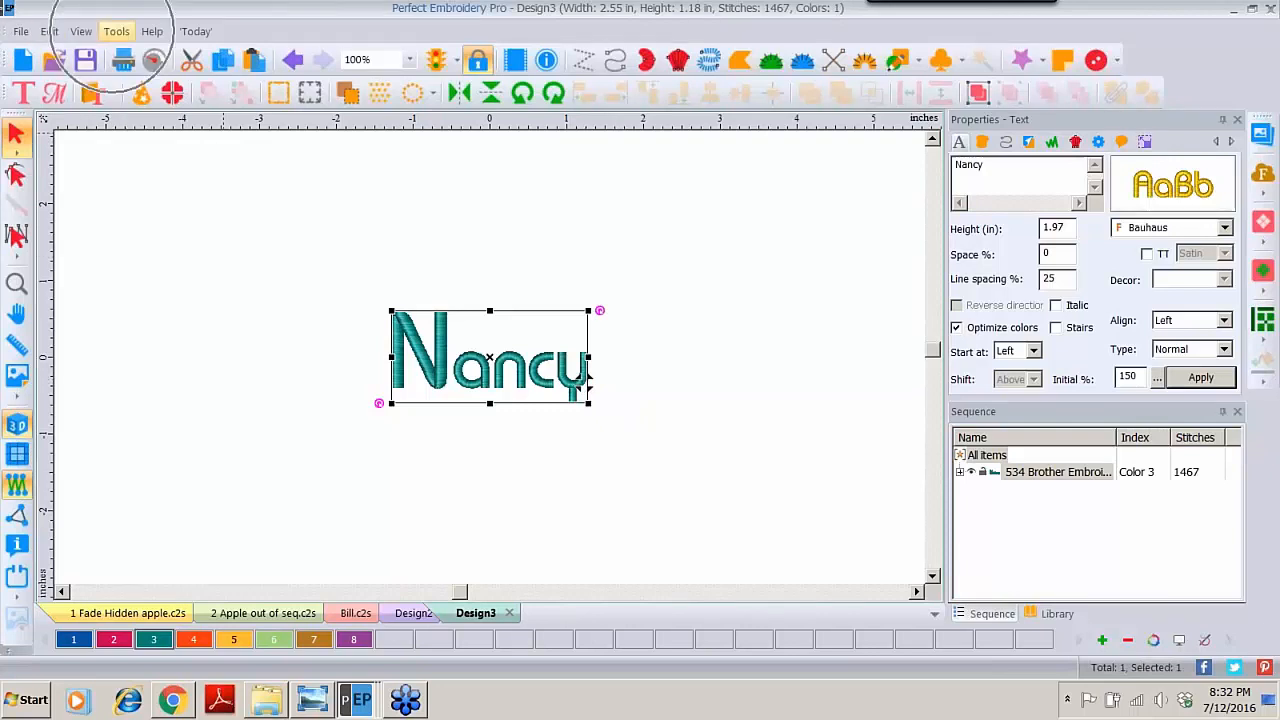
# Step: Start Name Drops for the selected lettering and add three more first names to the list in column A
pyautogui.click(116, 33)
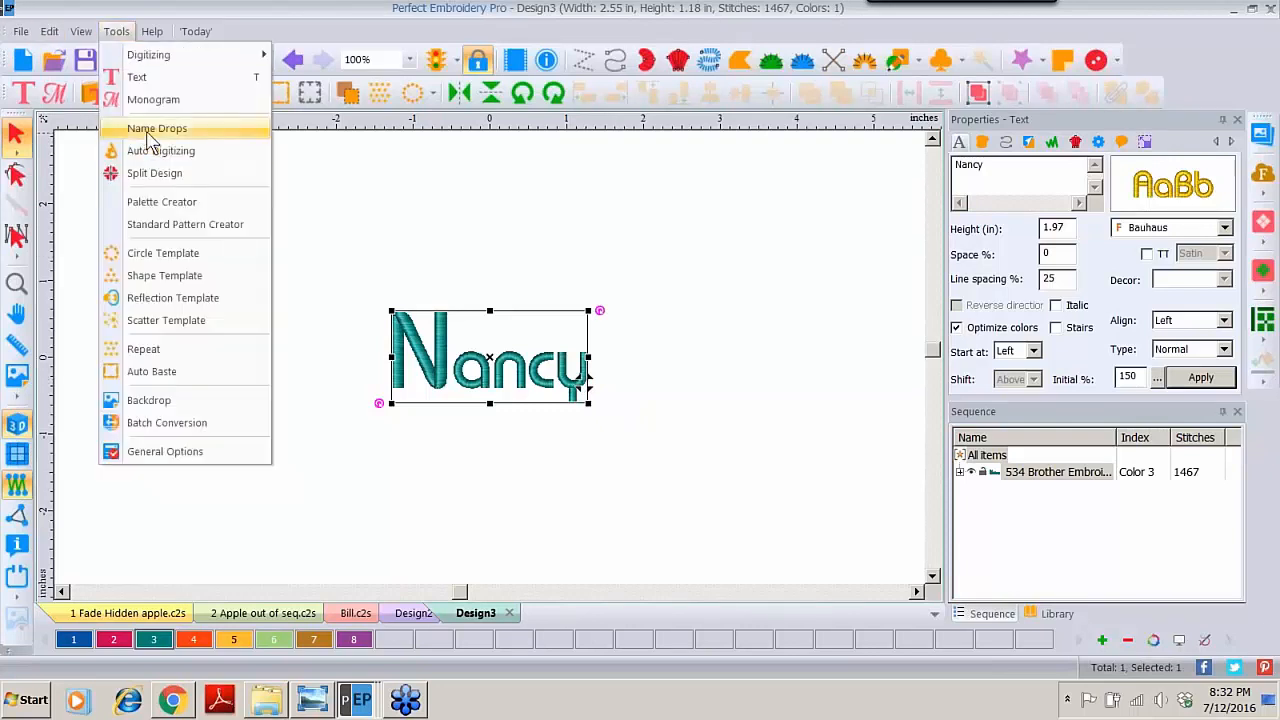
pyautogui.click(149, 131)
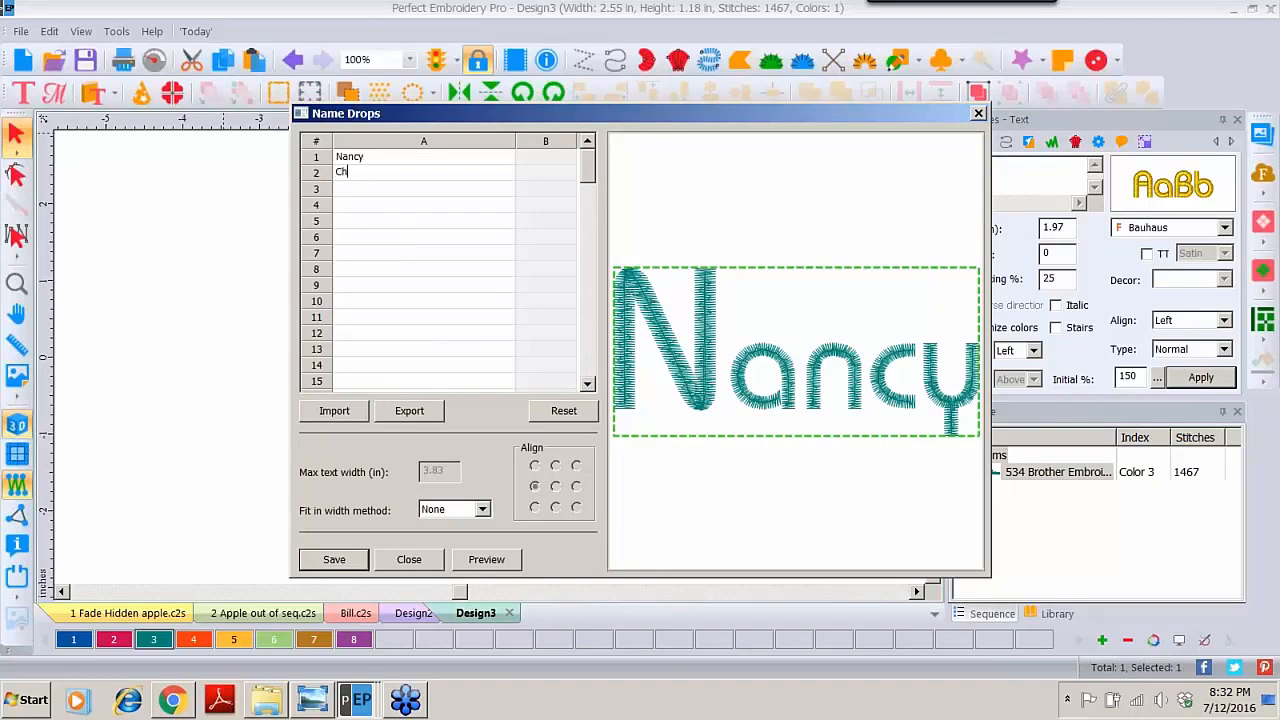
pyautogui.write('is')
pyautogui.moveTo(700, 120); pyautogui.dragTo(649, 89)
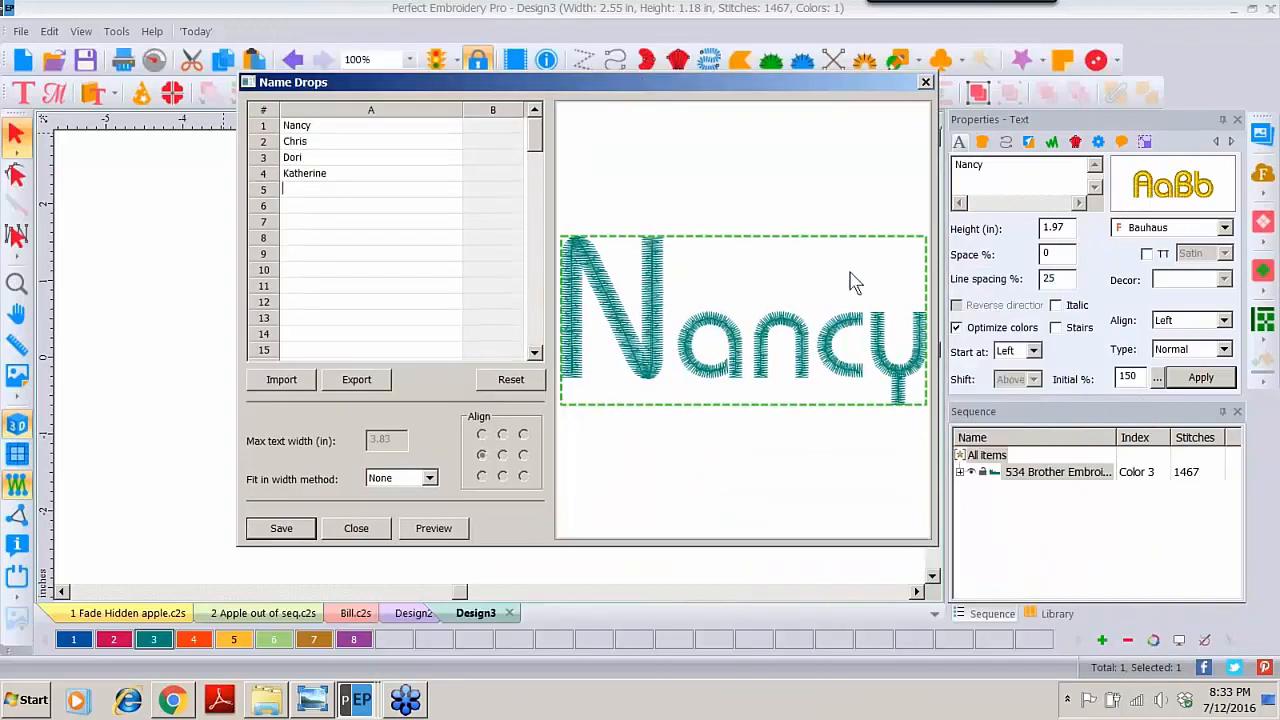
# Step: Preview the second, third and fourth names of the list one after another
pyautogui.doubleClick(300, 142)
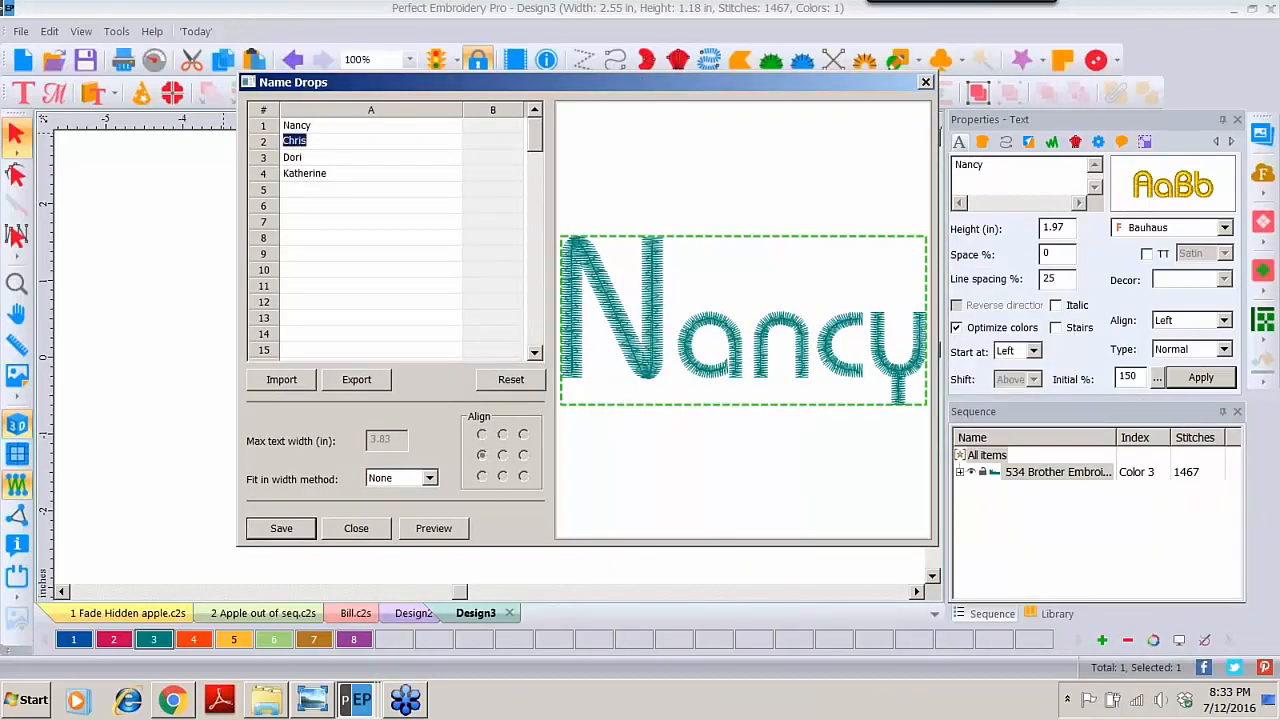
pyautogui.click(446, 531)
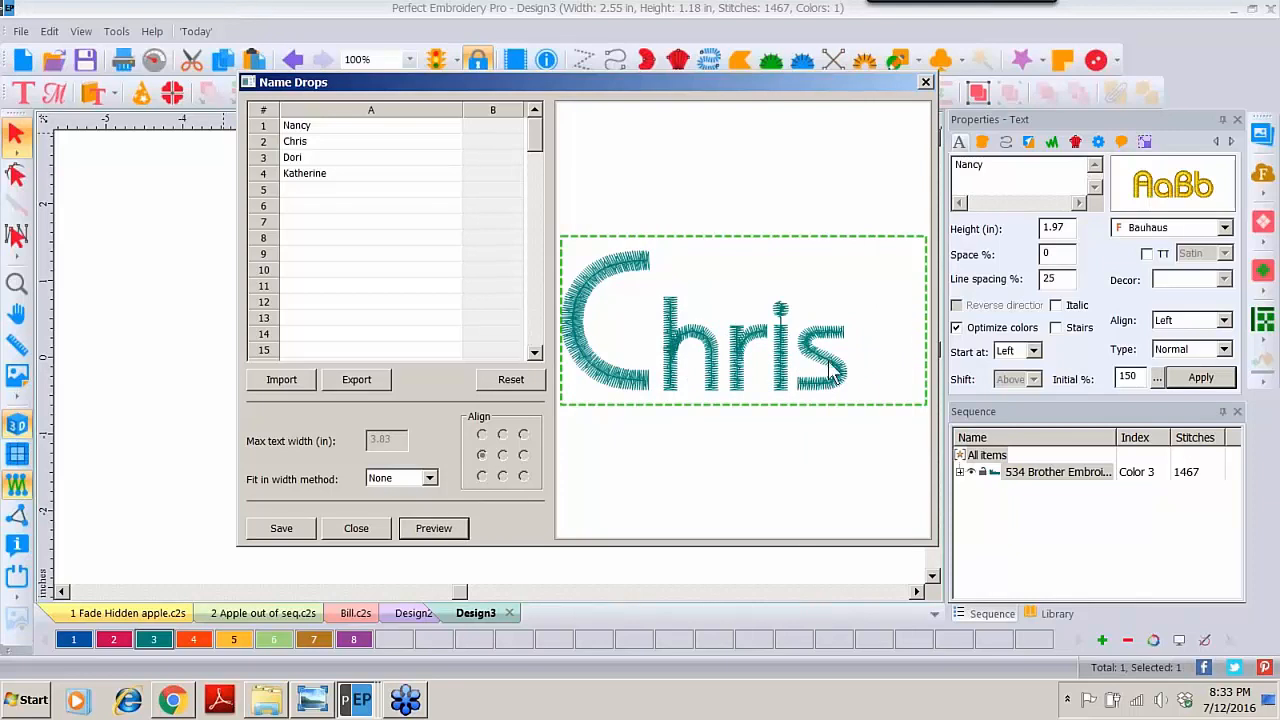
pyautogui.click(294, 157)
pyautogui.click(430, 528)
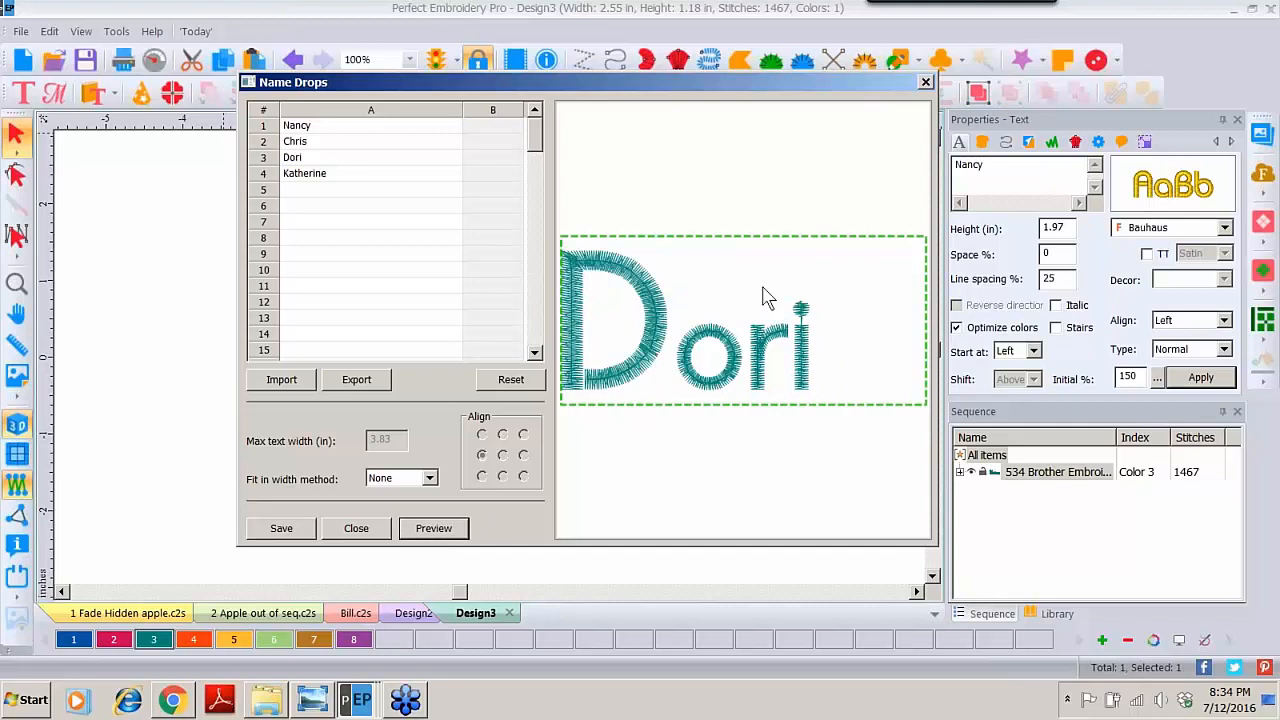
pyautogui.click(300, 175)
pyautogui.click(434, 528)
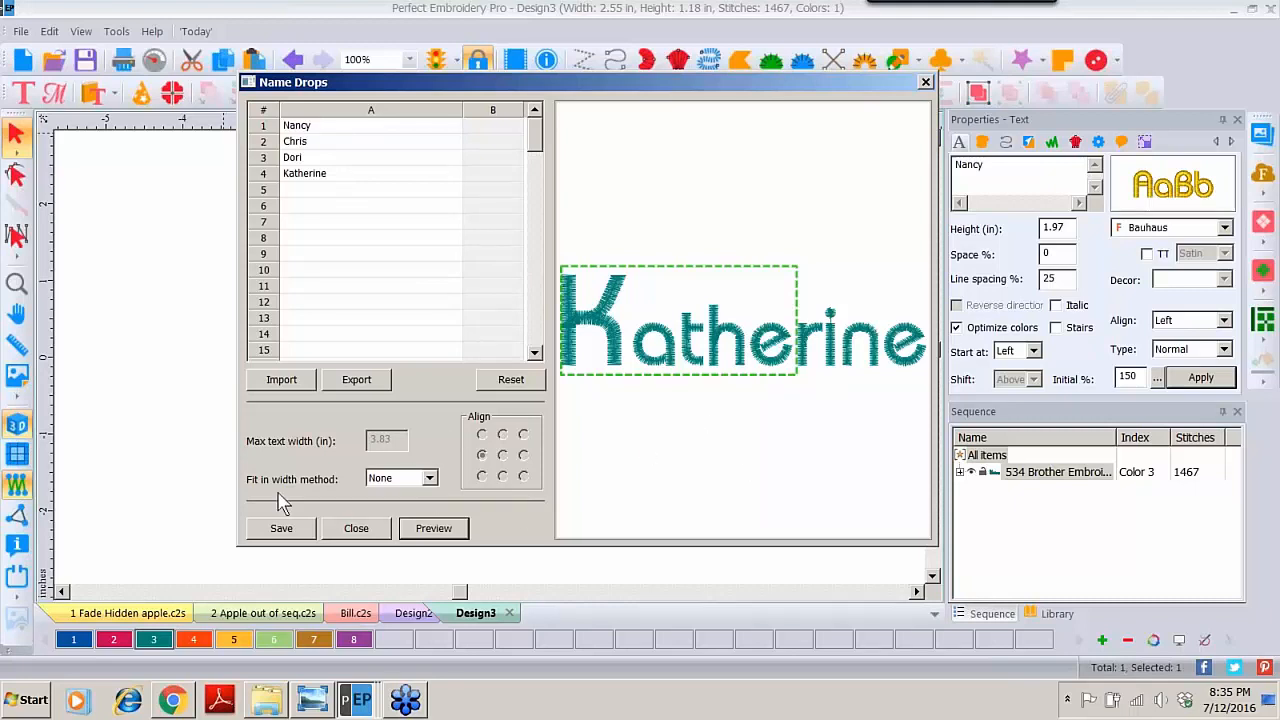
# Step: Set the fit in width method to Scale with a maximum text width of 2.75 inches, and preview the fourth name
pyautogui.click(429, 479)
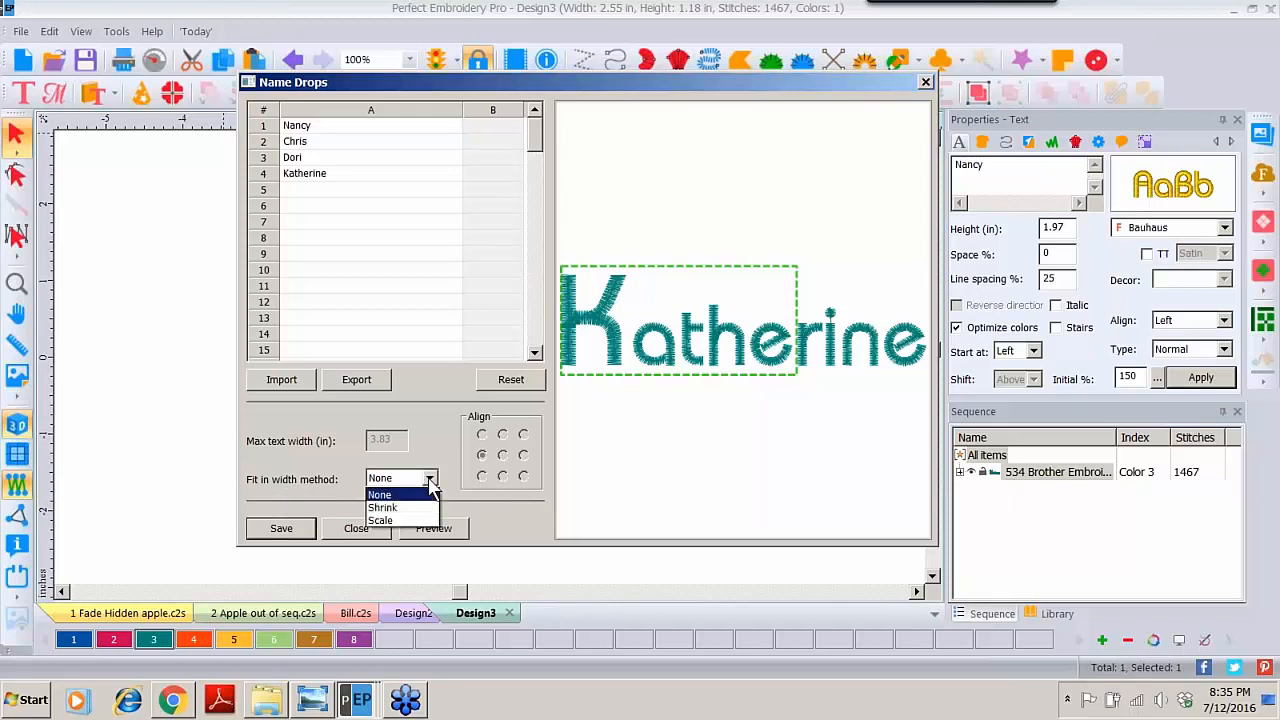
pyautogui.click(392, 518)
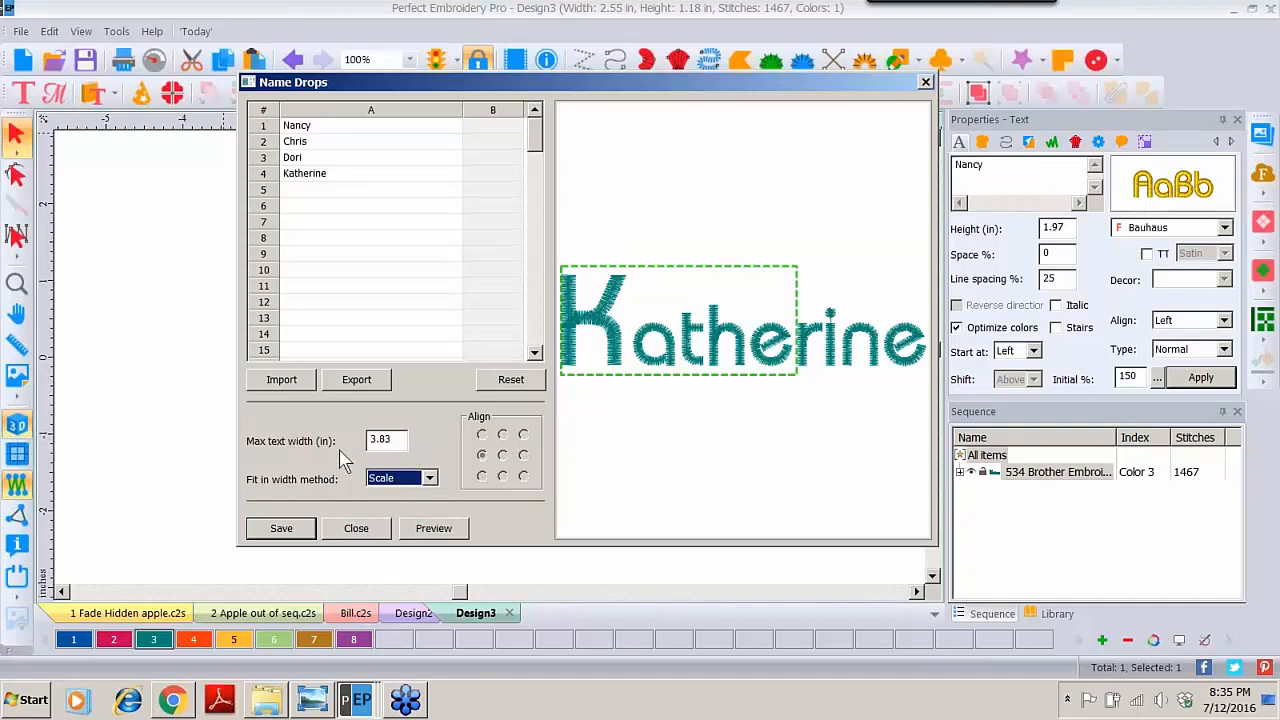
pyautogui.doubleClick(398, 439)
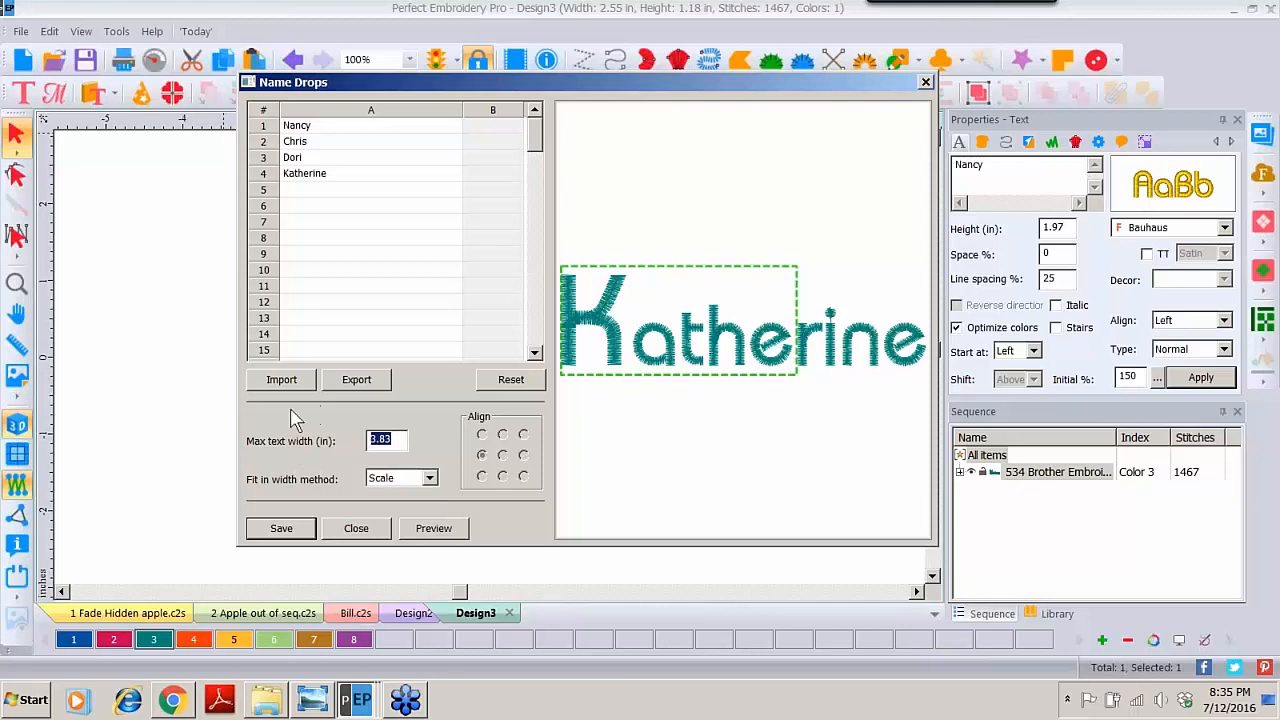
pyautogui.write('3.')
pyautogui.click(446, 535)
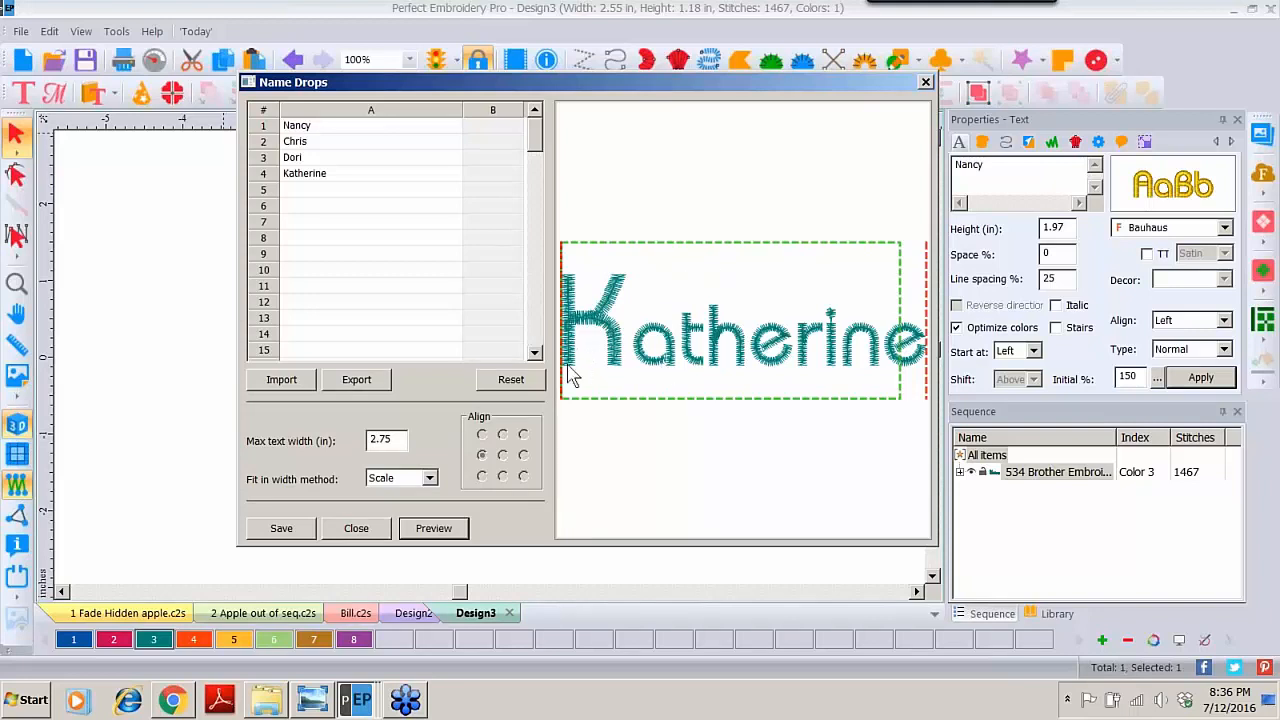
# Step: Switch the fit in width method to Shrink and preview the fourth name for comparison
pyautogui.click(429, 479)
pyautogui.click(390, 505)
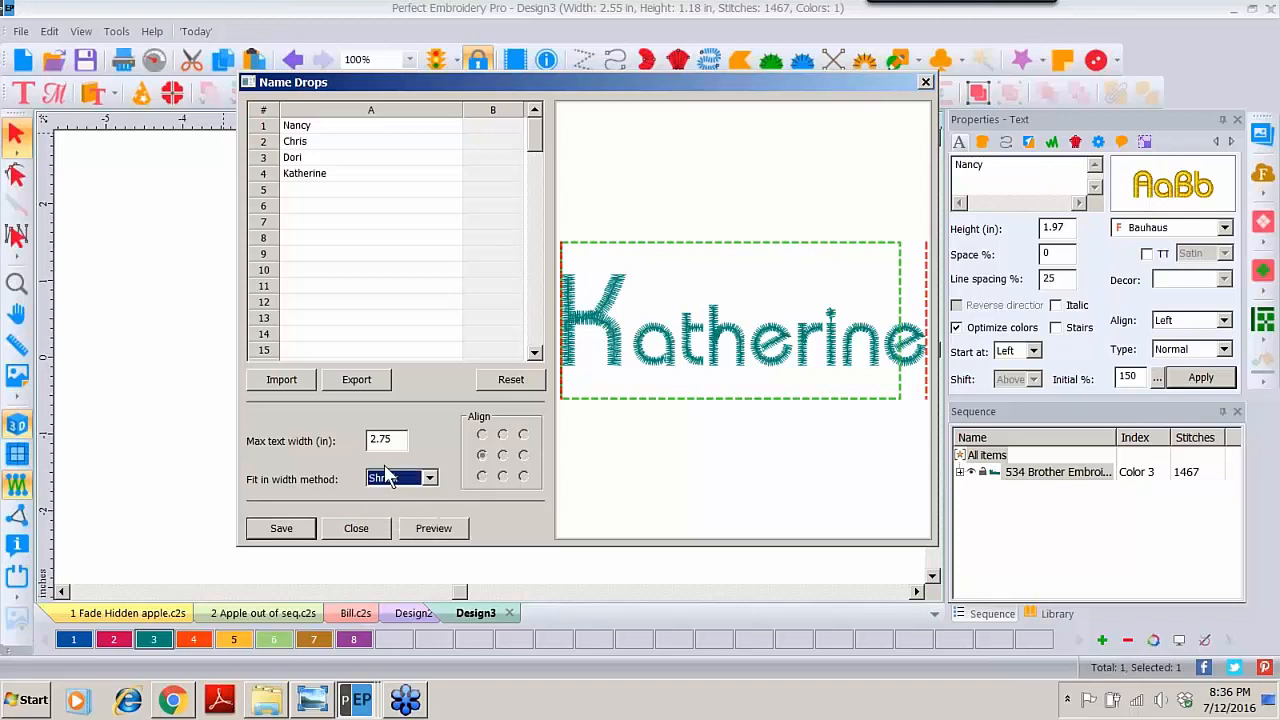
pyautogui.click(430, 536)
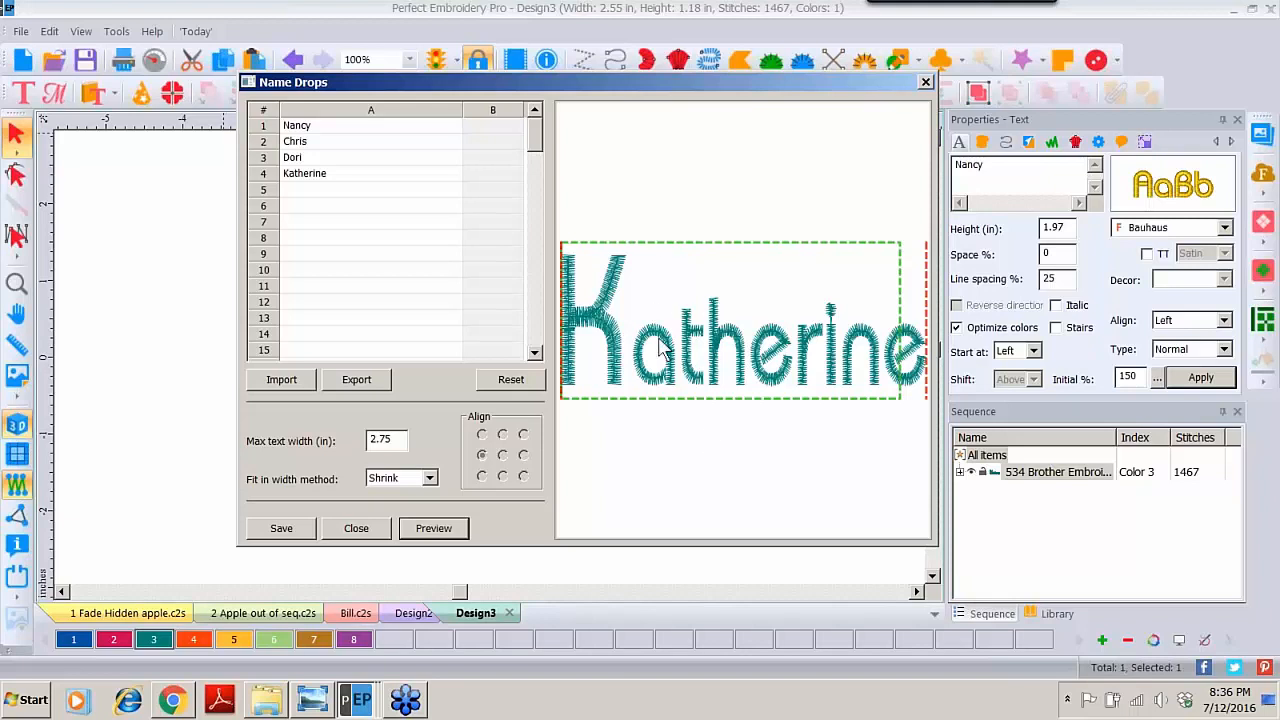
# Step: Return the fit in width method to Scale and preview the fourth name and the first name
pyautogui.click(429, 479)
pyautogui.click(420, 517)
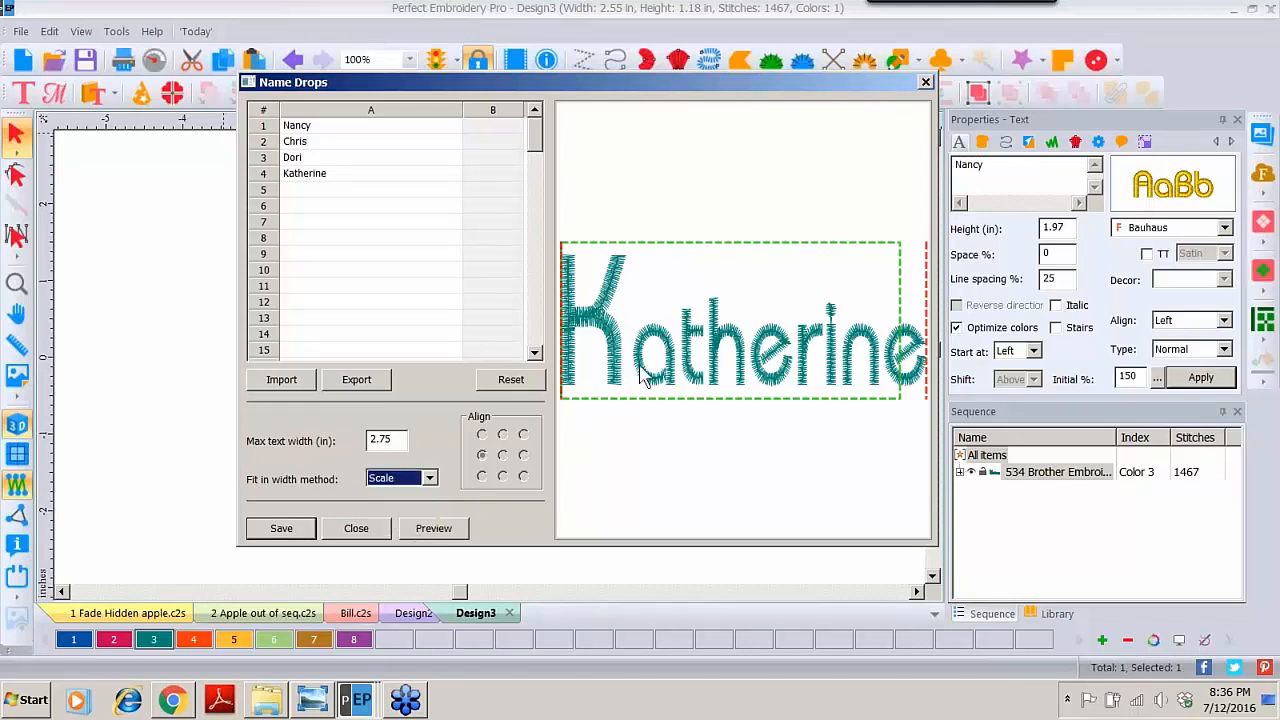
pyautogui.click(456, 530)
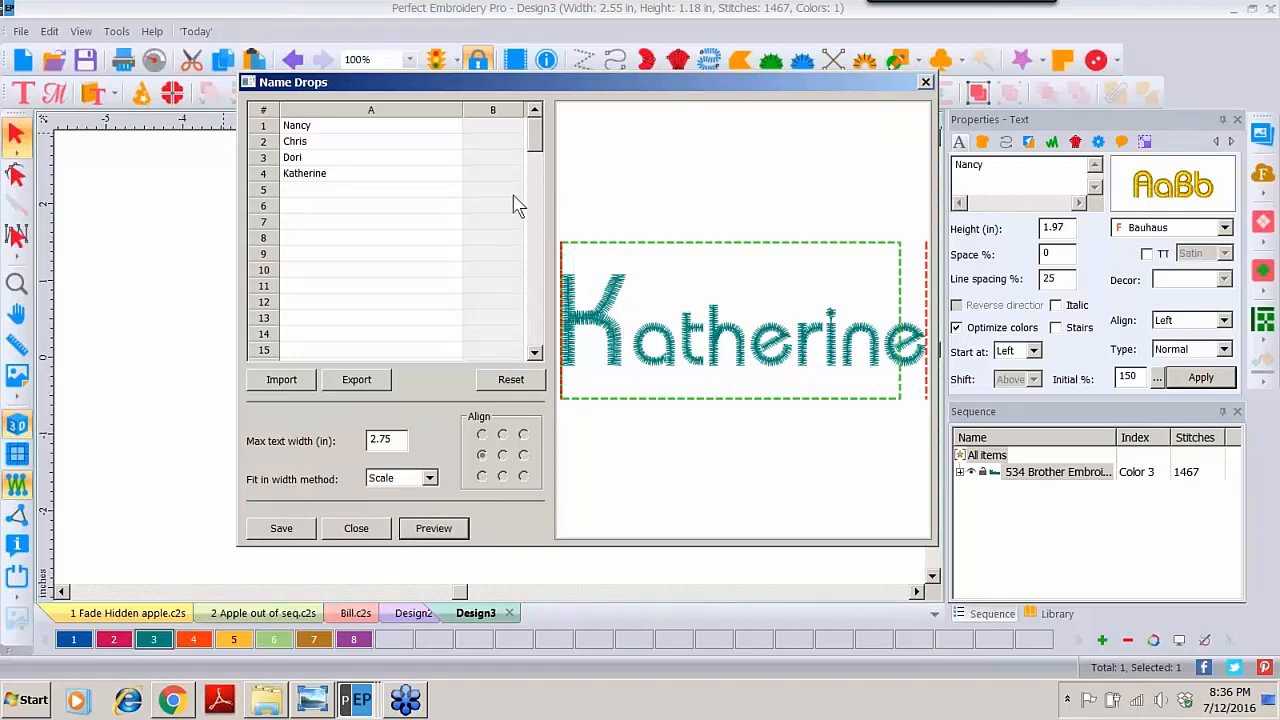
pyautogui.click(440, 528)
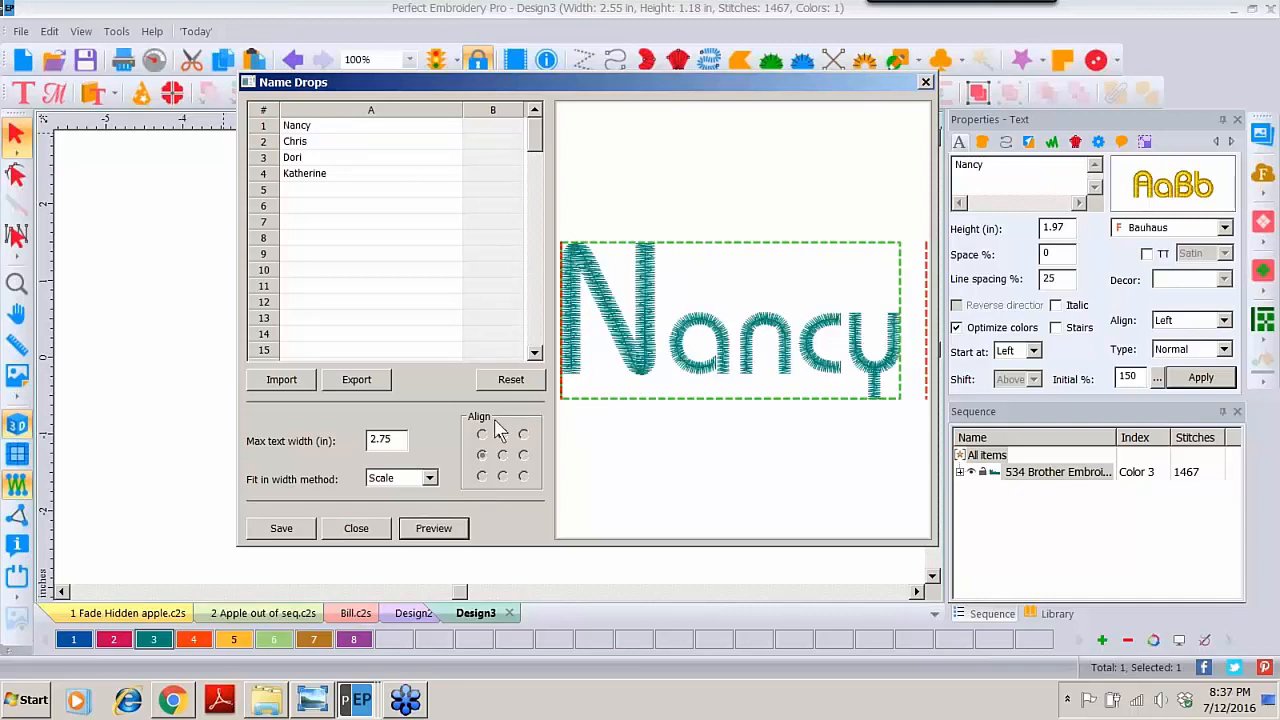
# Step: Select the fourth name in the list, set its fit in width method to Shrink and preview it
pyautogui.doubleClick(320, 174)
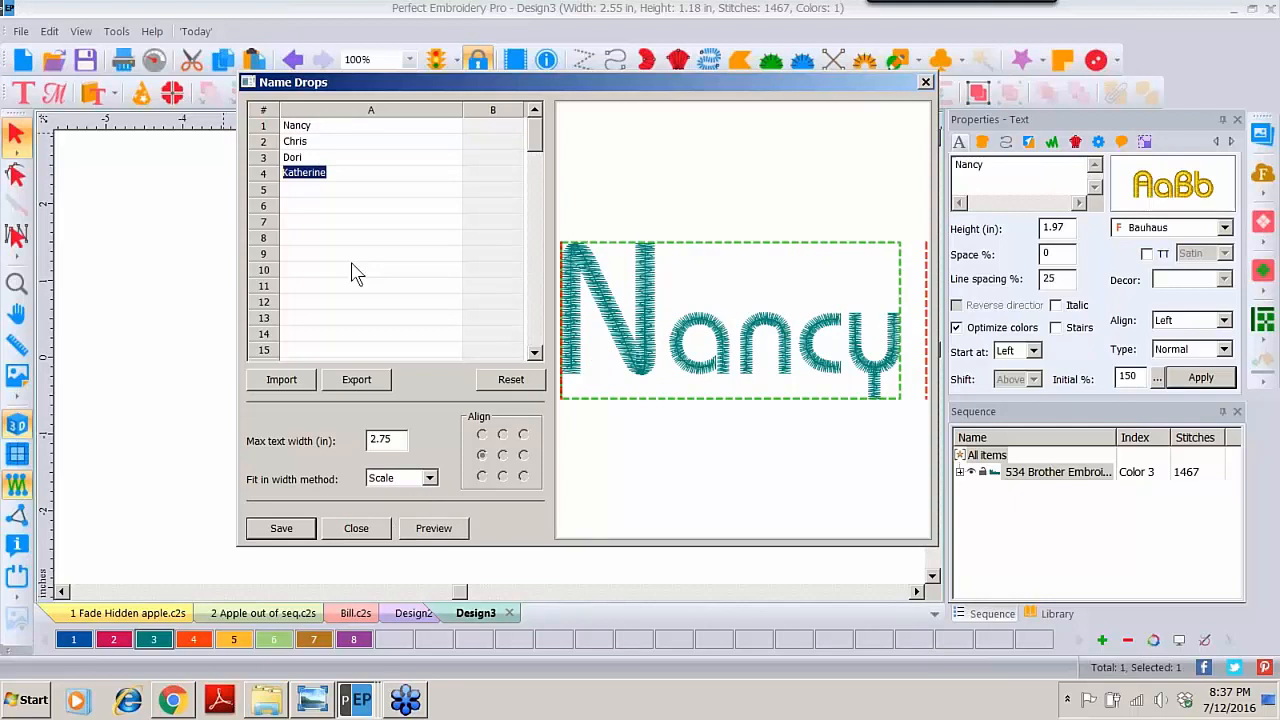
pyautogui.click(430, 478)
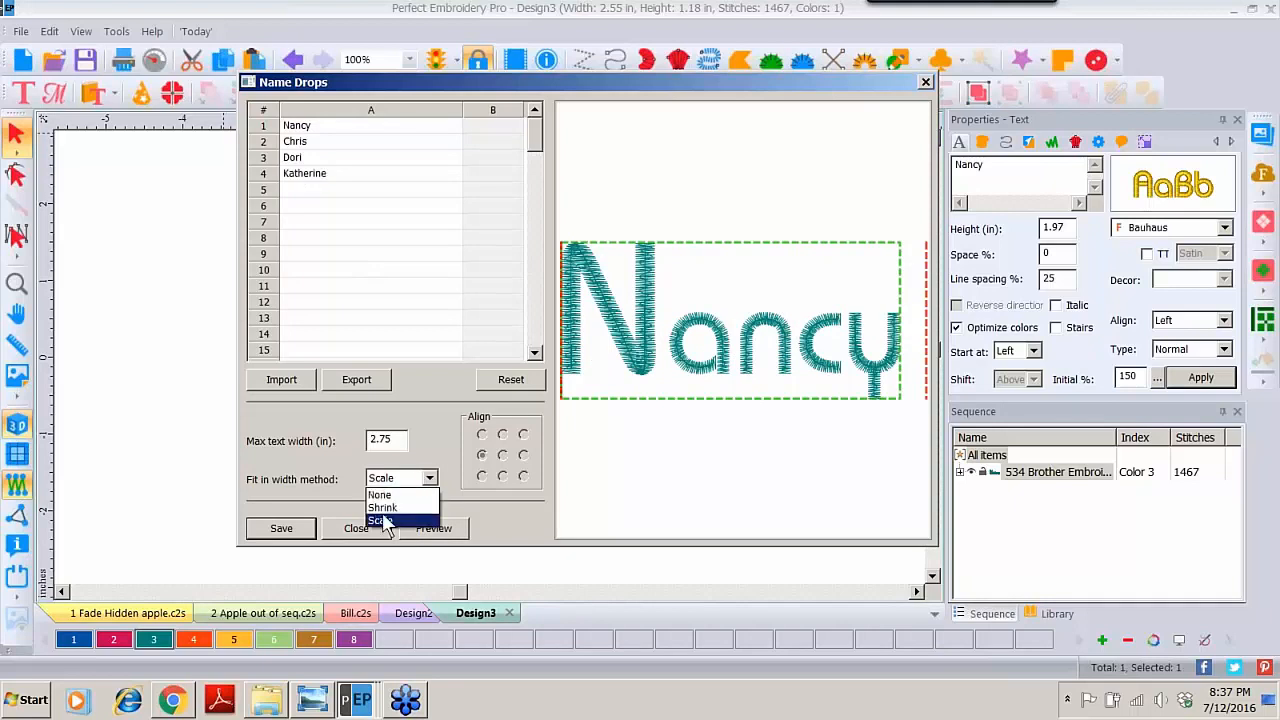
pyautogui.click(395, 506)
pyautogui.click(421, 535)
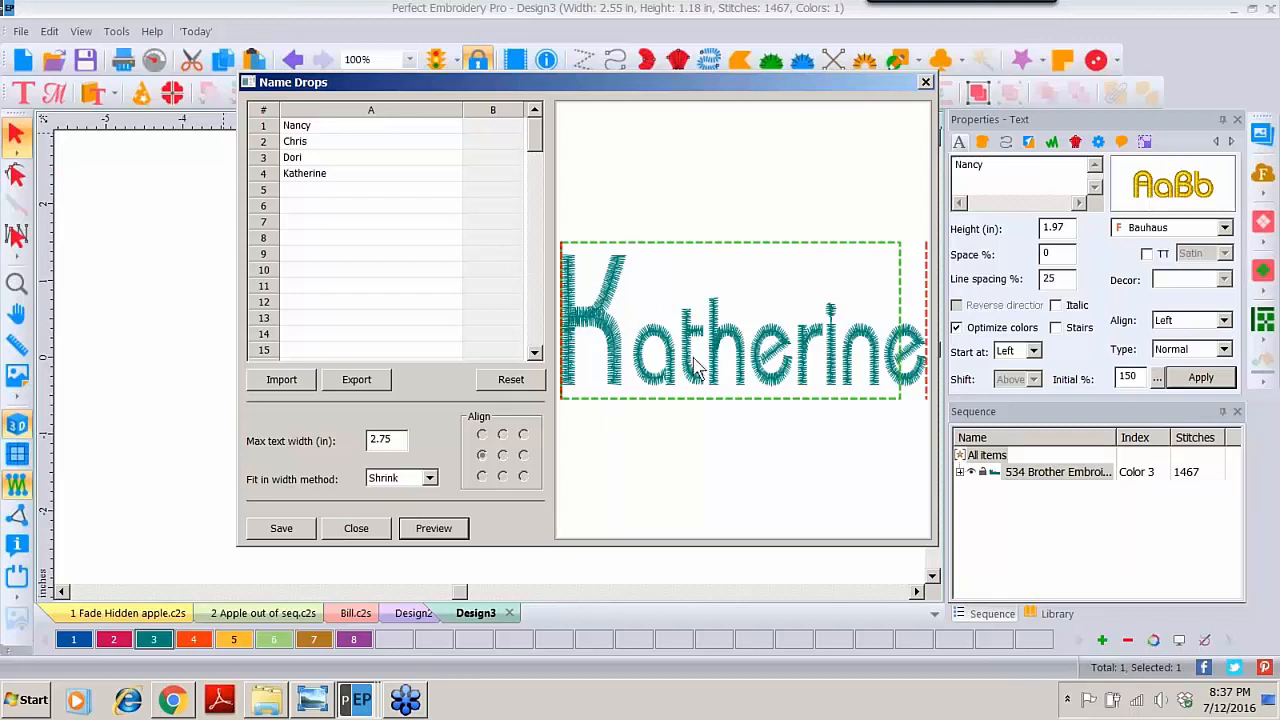
# Step: Switch the fit in width method back to Scale and preview the fourth name
pyautogui.click(429, 479)
pyautogui.click(397, 521)
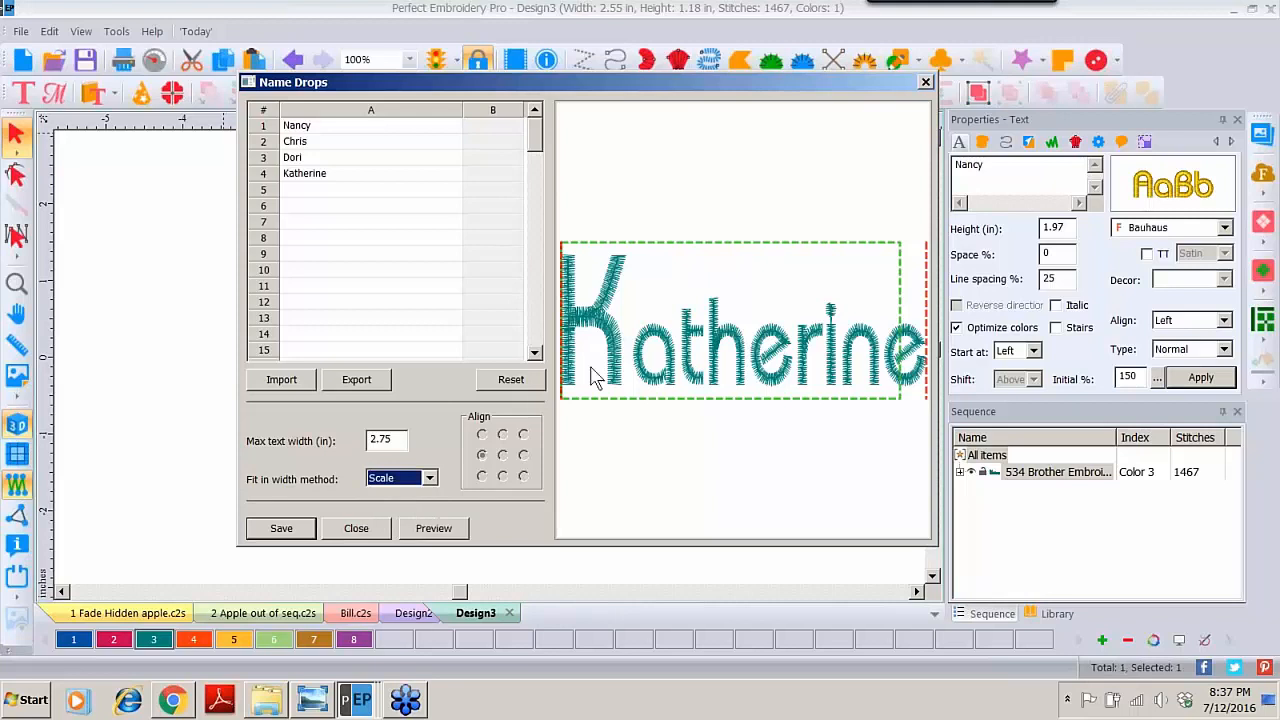
pyautogui.click(450, 530)
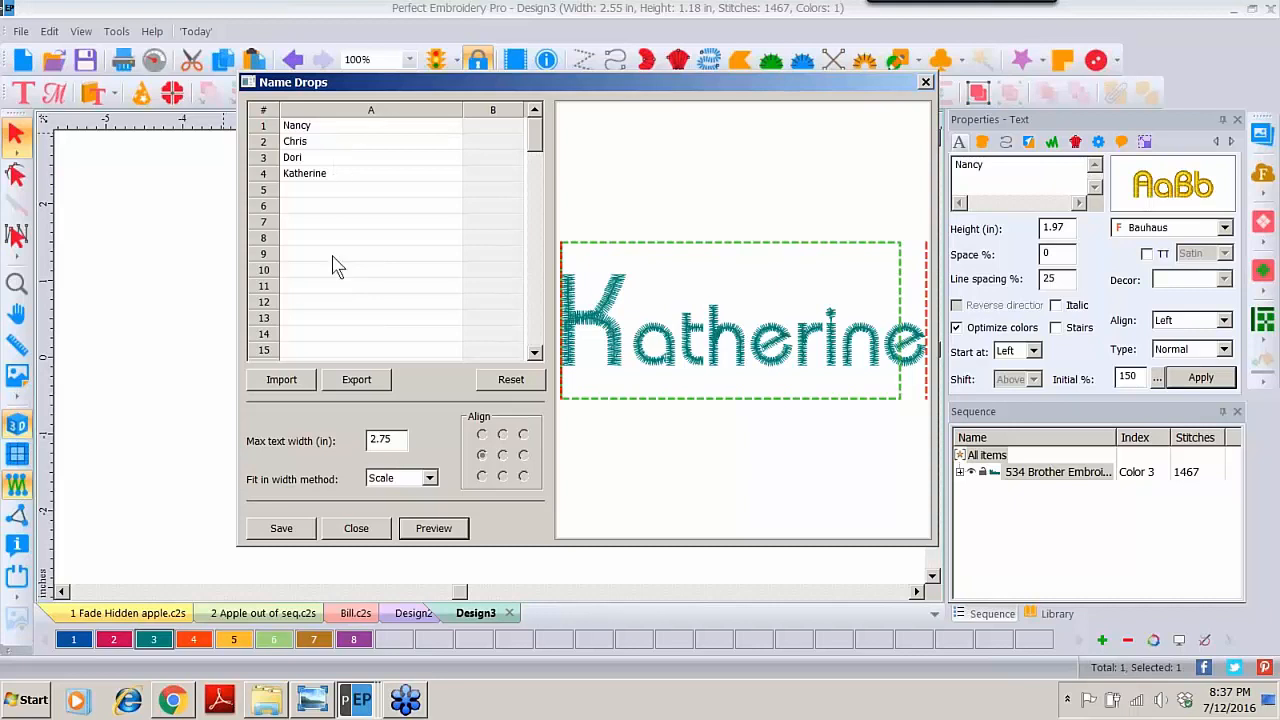
# Step: Save the list of name designs as Garden Club Members in C2S format in the 0 7 July Short Cuts folder
pyautogui.click(283, 533)
pyautogui.click(283, 533)
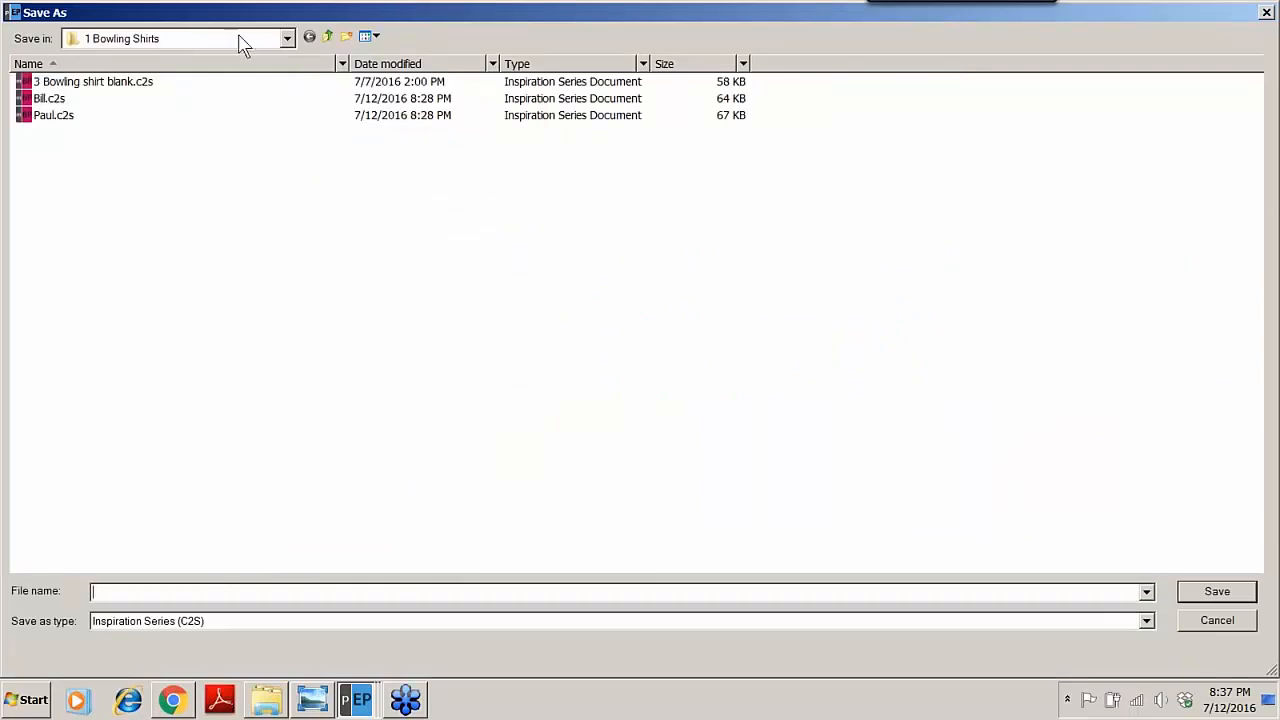
pyautogui.click(171, 45)
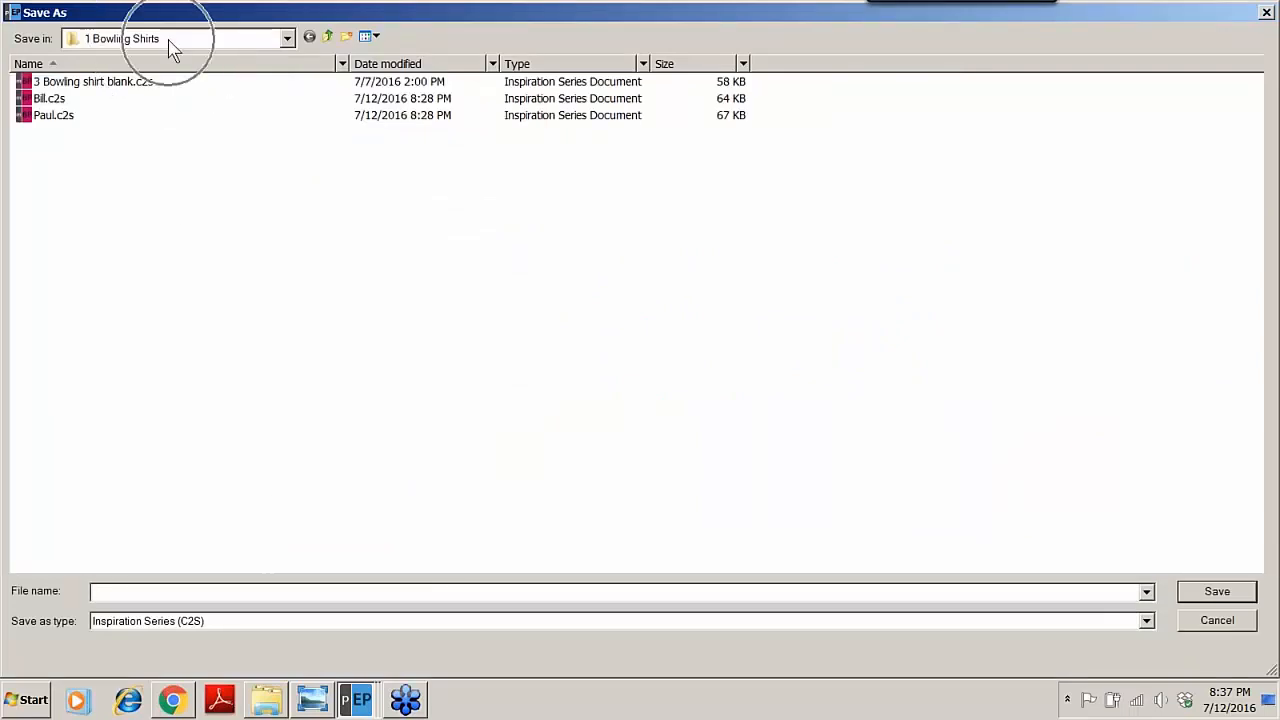
pyautogui.click(327, 38)
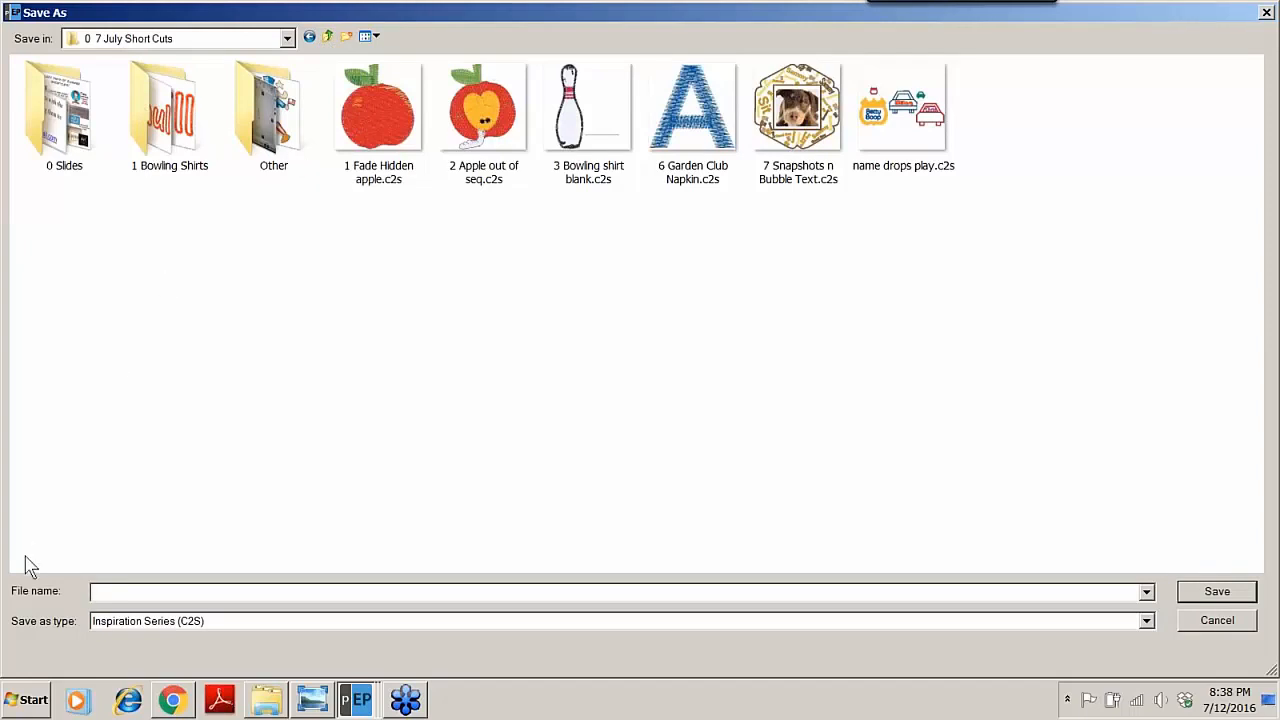
pyautogui.click(76, 600)
pyautogui.write('Garden Club Members')
pyautogui.click(1216, 597)
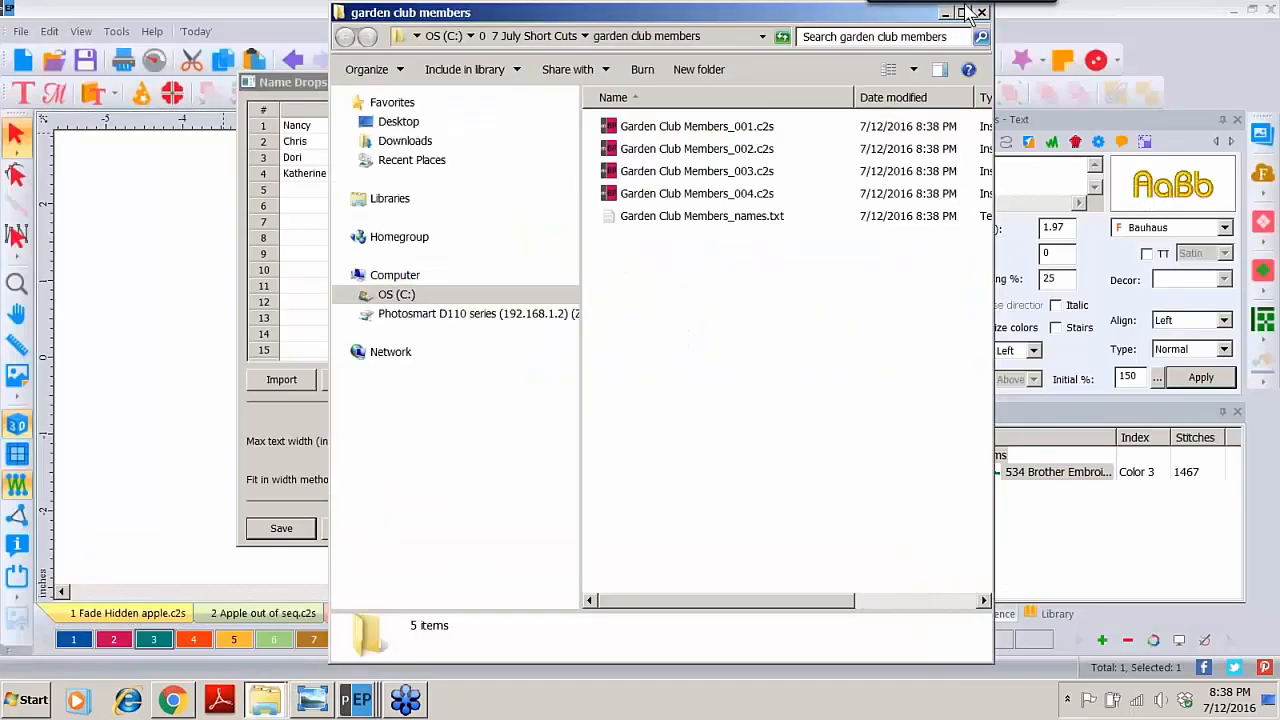
# Step: Maximize the garden club members folder window and show its files as large icons
pyautogui.click(963, 13)
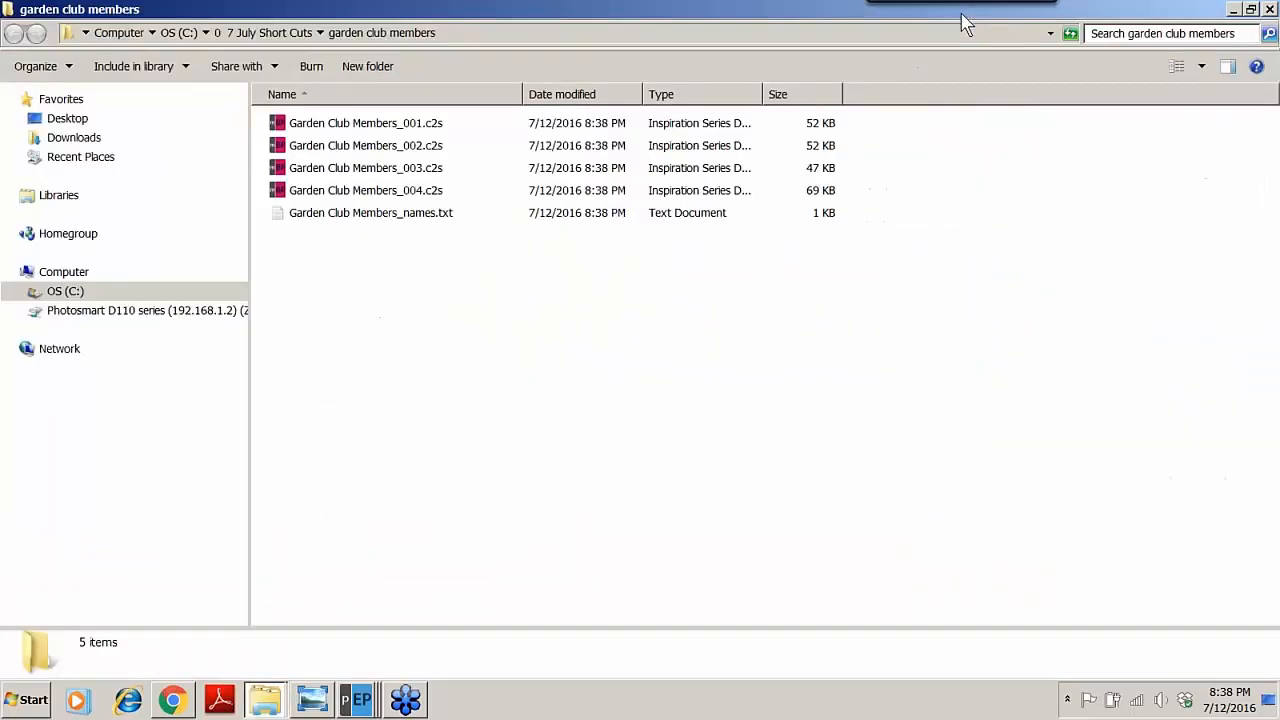
pyautogui.click(1205, 70)
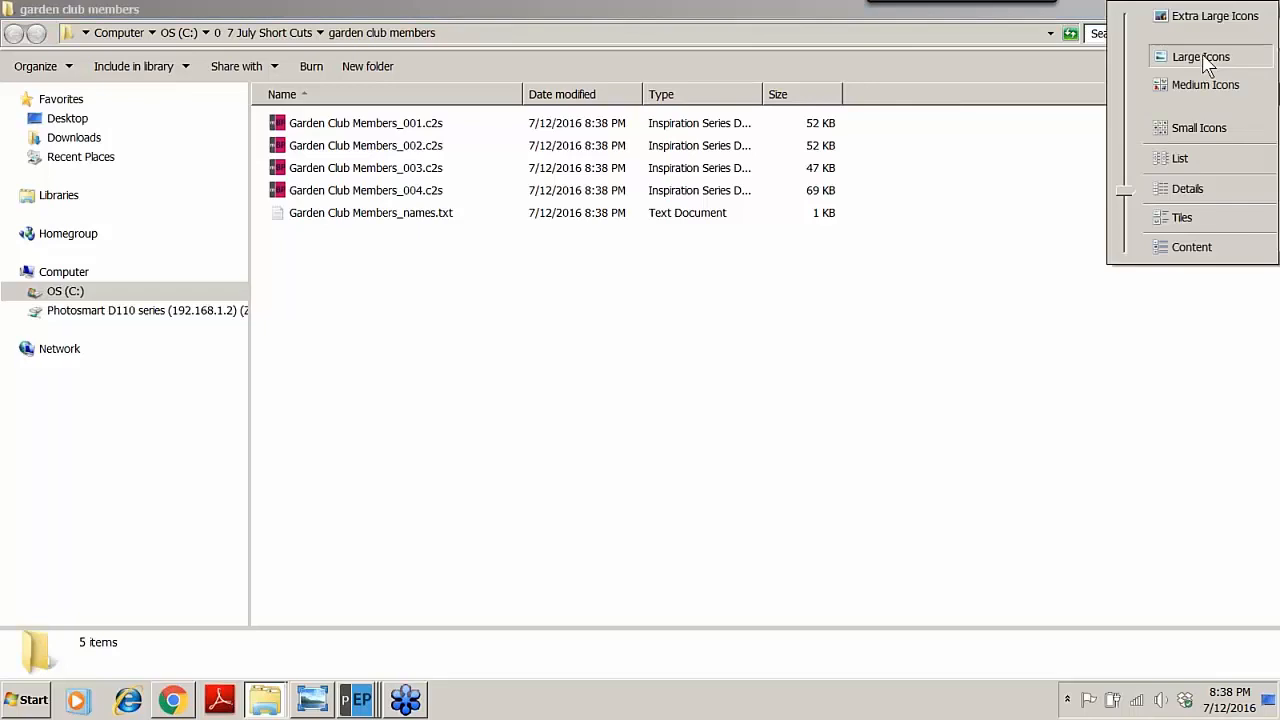
pyautogui.click(1200, 59)
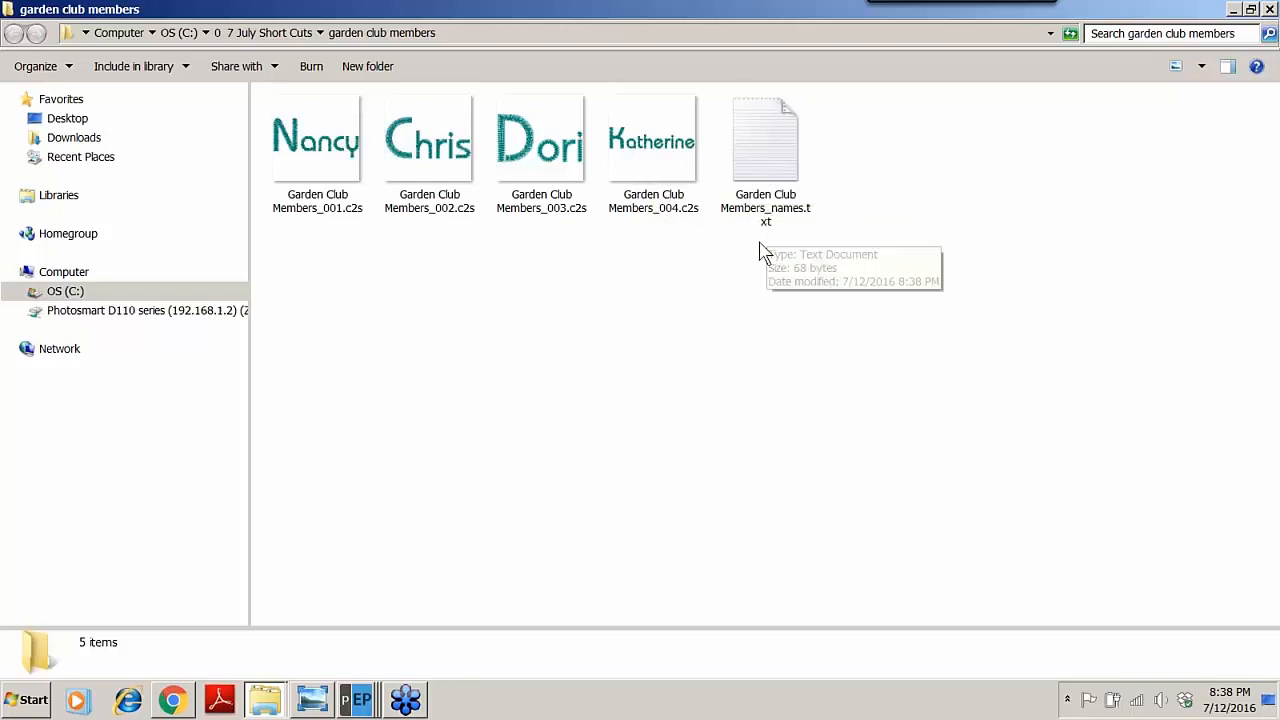
# Step: Add a fifth name to Garden Club Members_names.txt, then save and close the text file
pyautogui.click(769, 157)
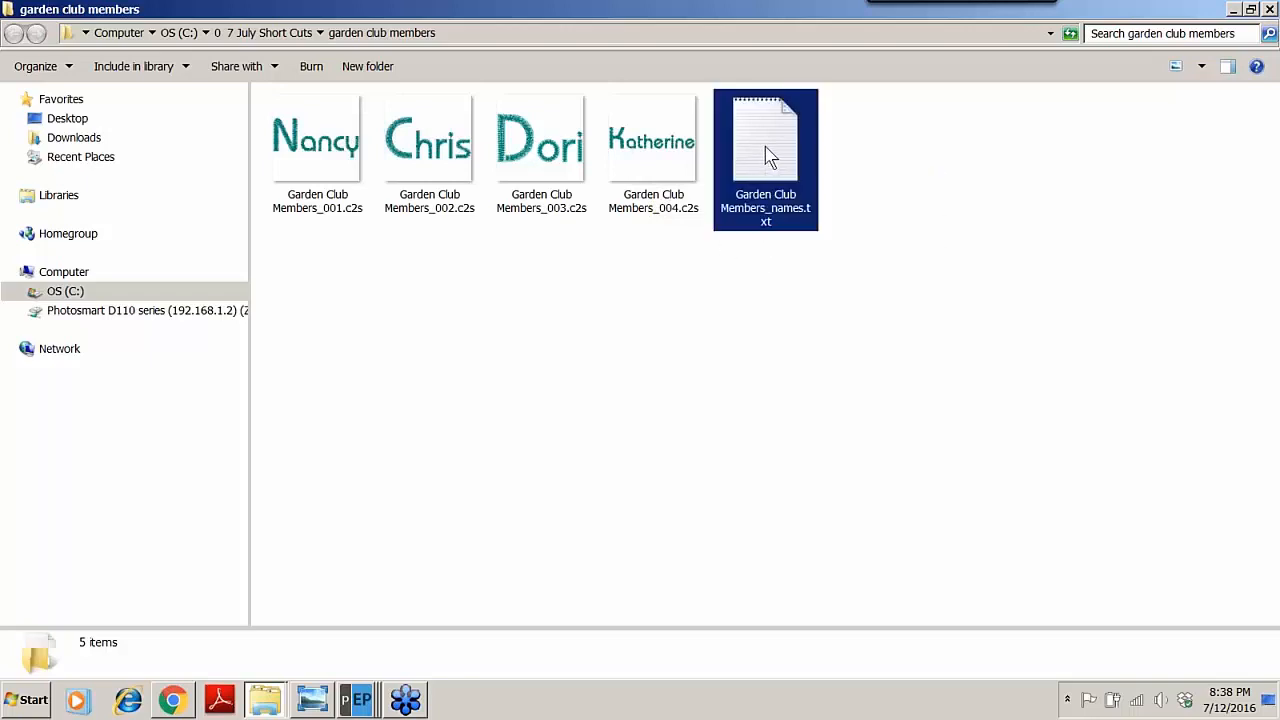
pyautogui.doubleClick(769, 157)
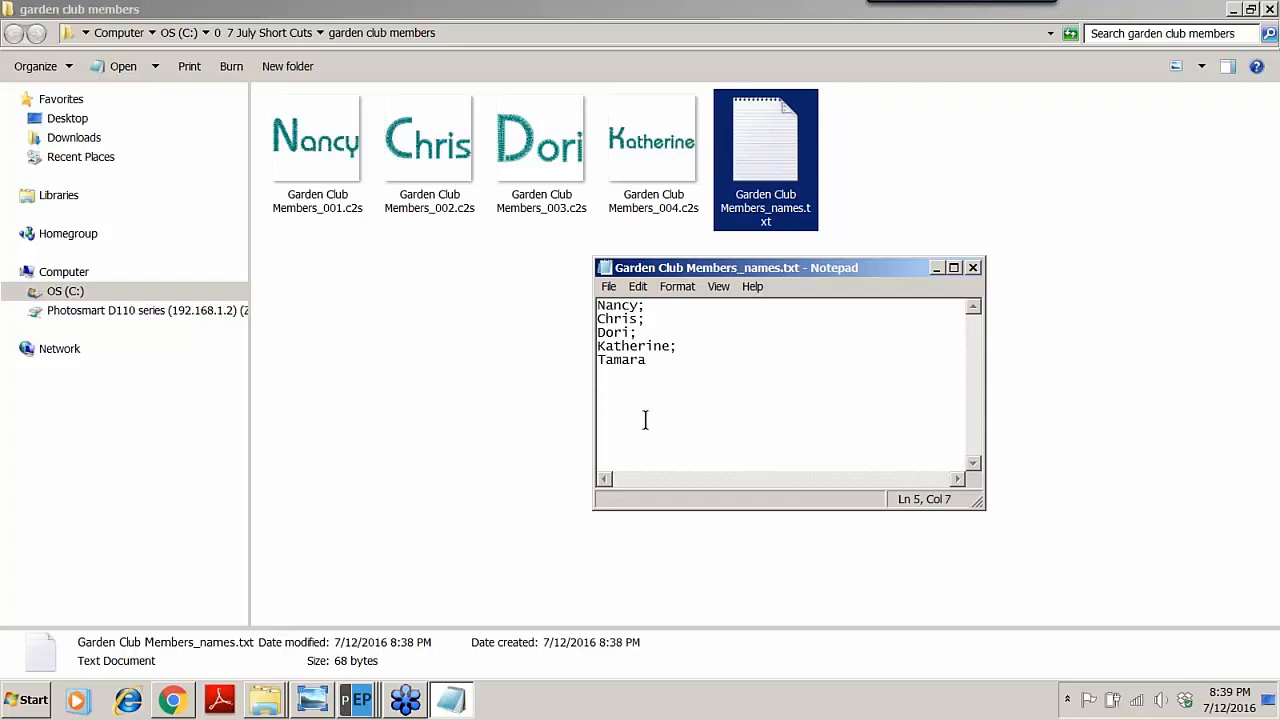
pyautogui.click(610, 290)
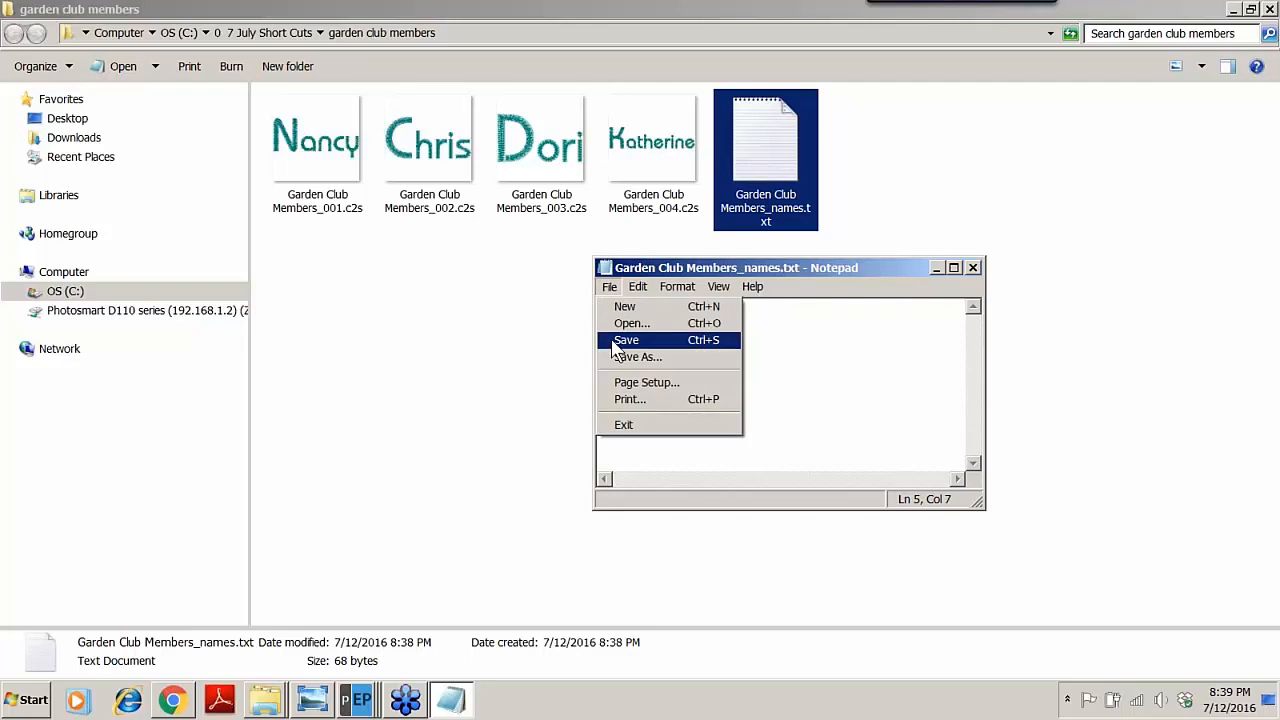
pyautogui.click(620, 340)
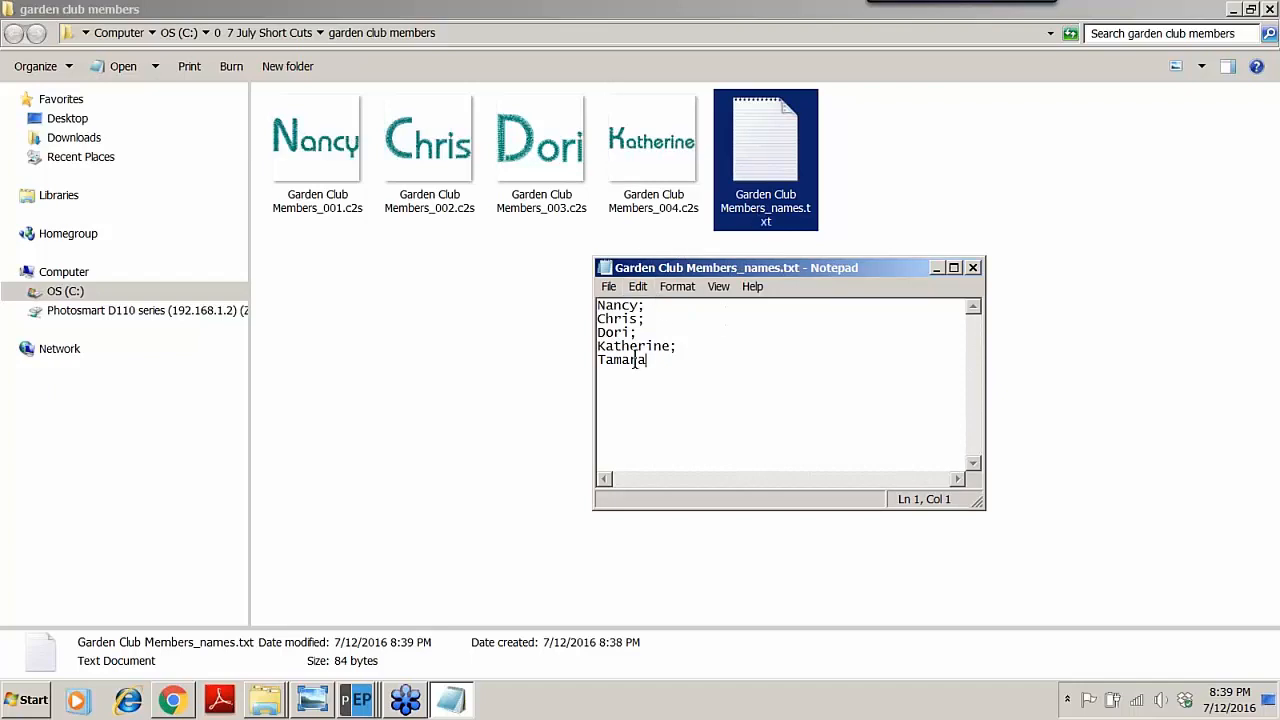
pyautogui.click(974, 269)
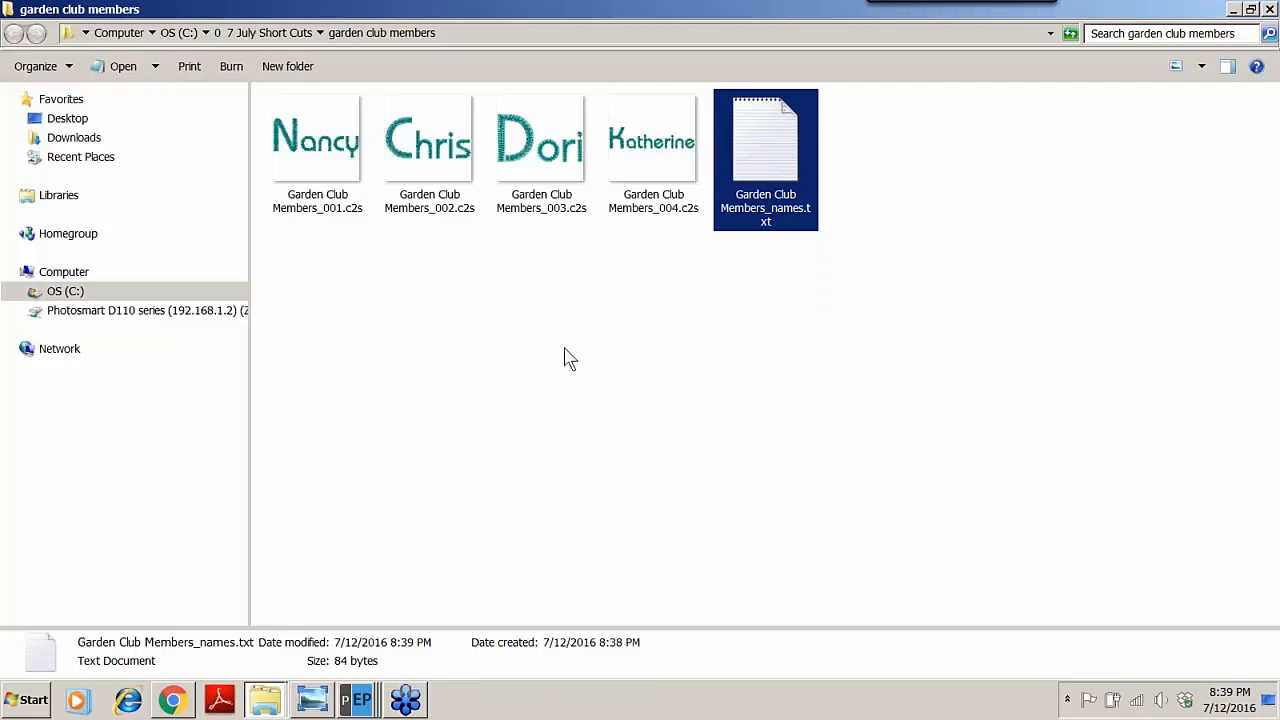
# Step: Switch back to Perfect Embroidery Pro and close the Name Drops dialog
pyautogui.click(372, 703)
pyautogui.click(371, 662)
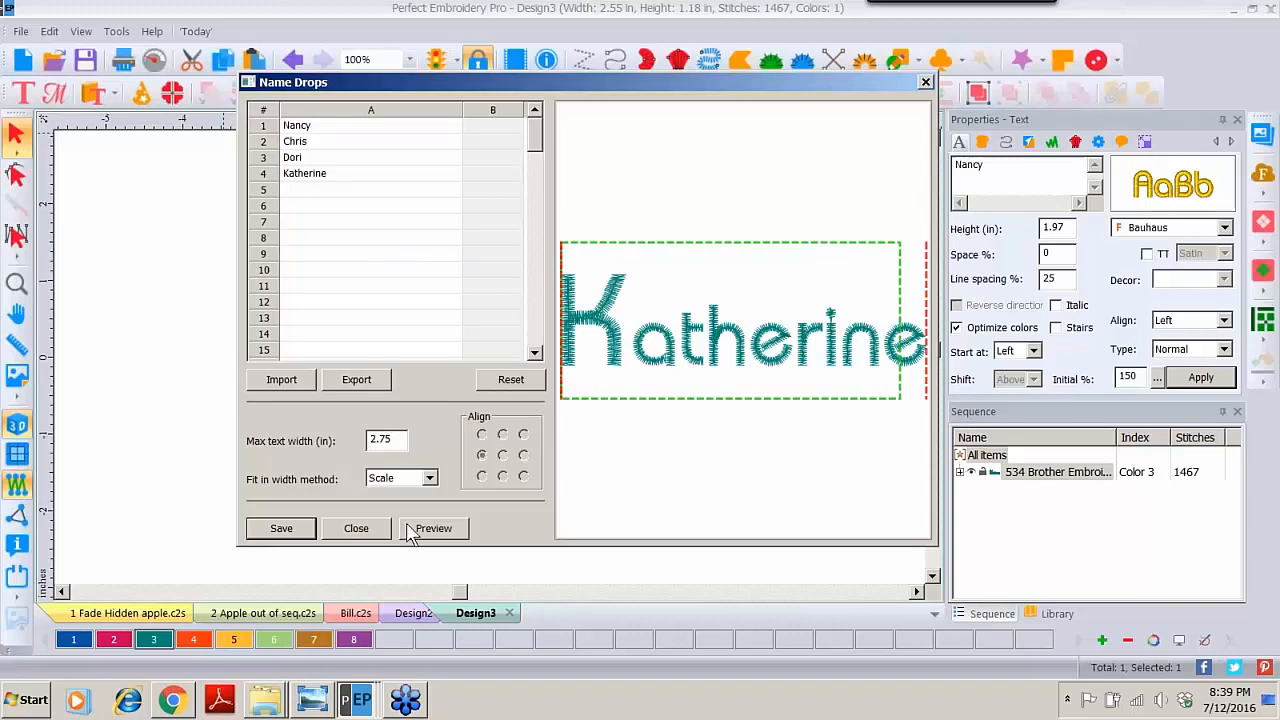
pyautogui.click(362, 529)
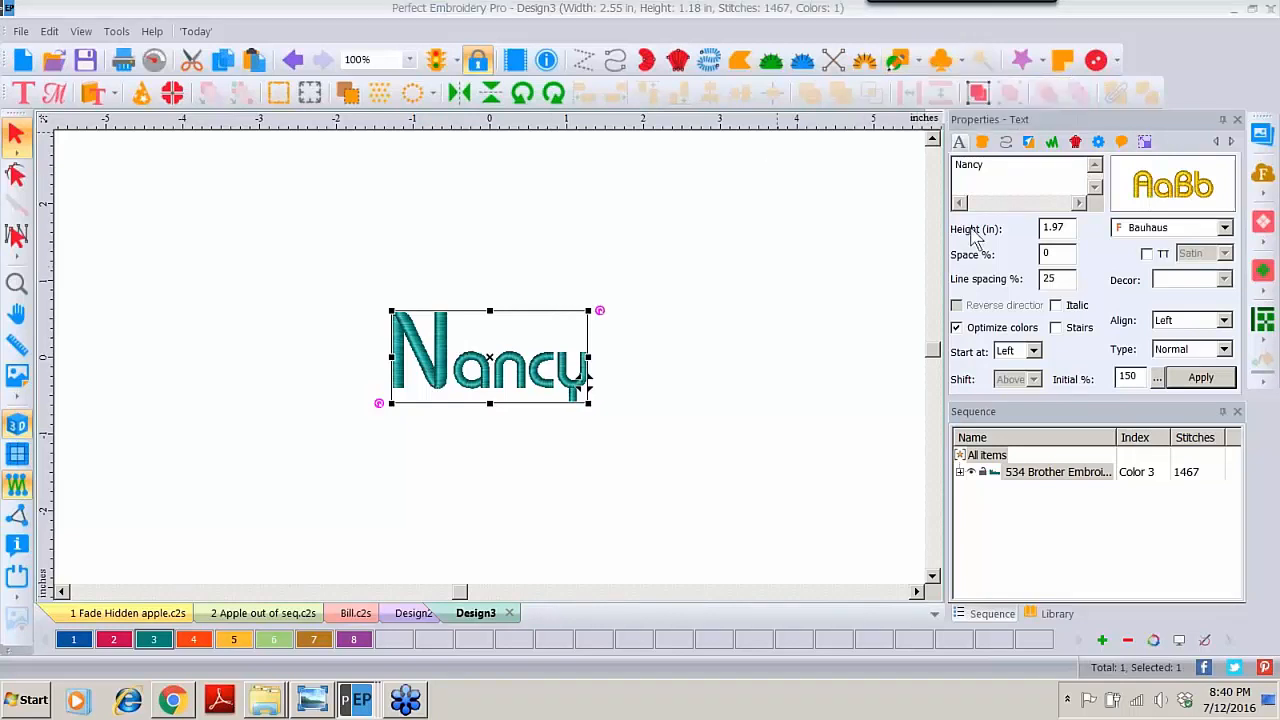
# Step: Insert the Flower03 symbol beside the name's first letter and lower it so its stem sits against that letter
pyautogui.moveTo(992, 117); pyautogui.dragTo(997, 267)
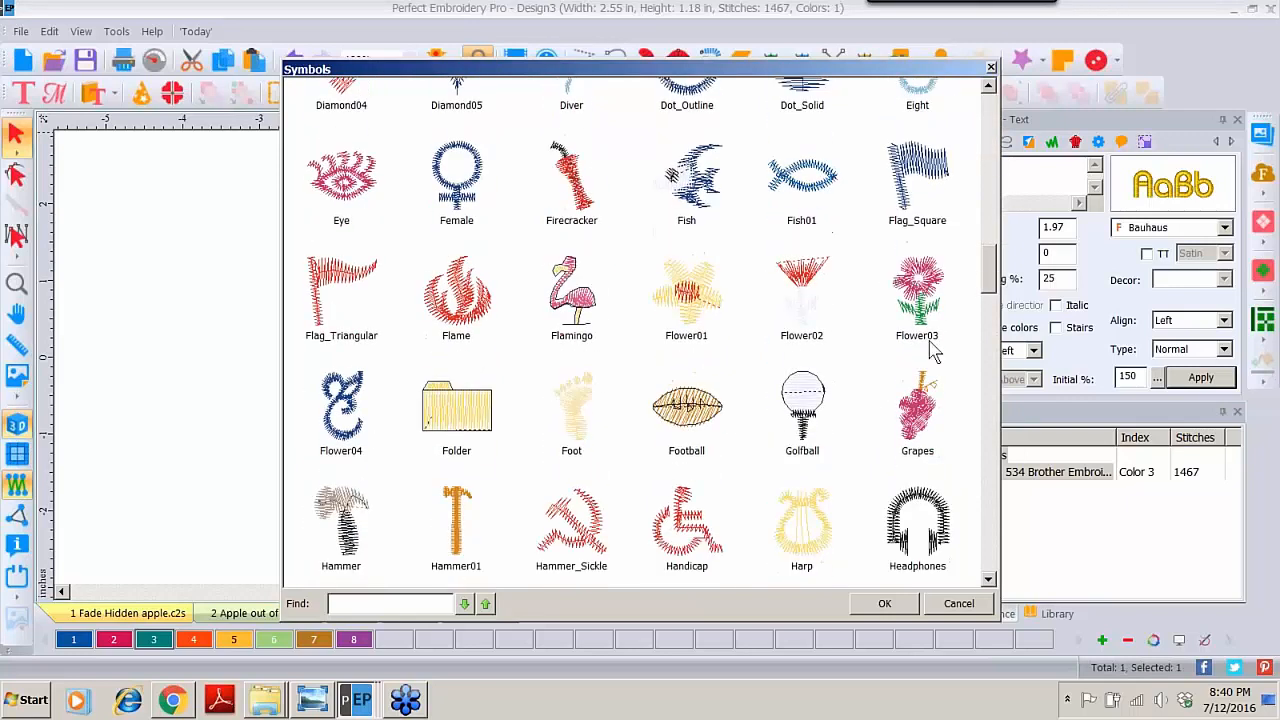
pyautogui.click(920, 282)
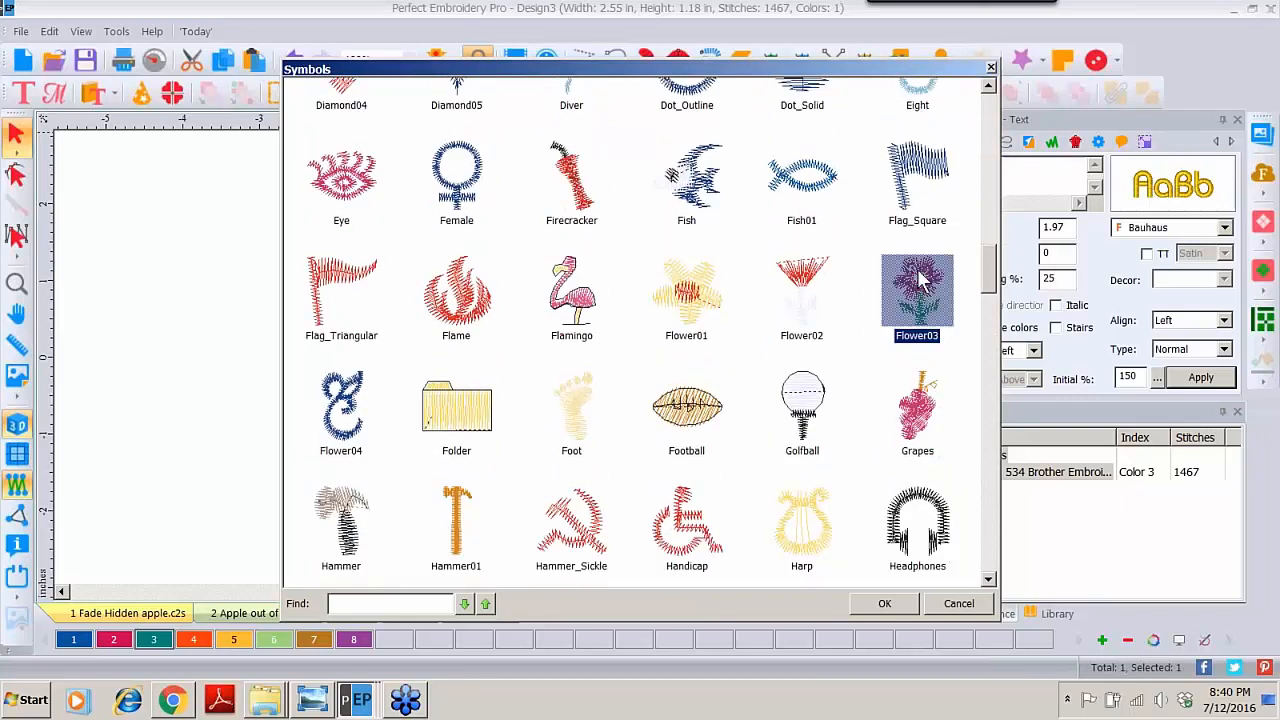
pyautogui.doubleClick(920, 282)
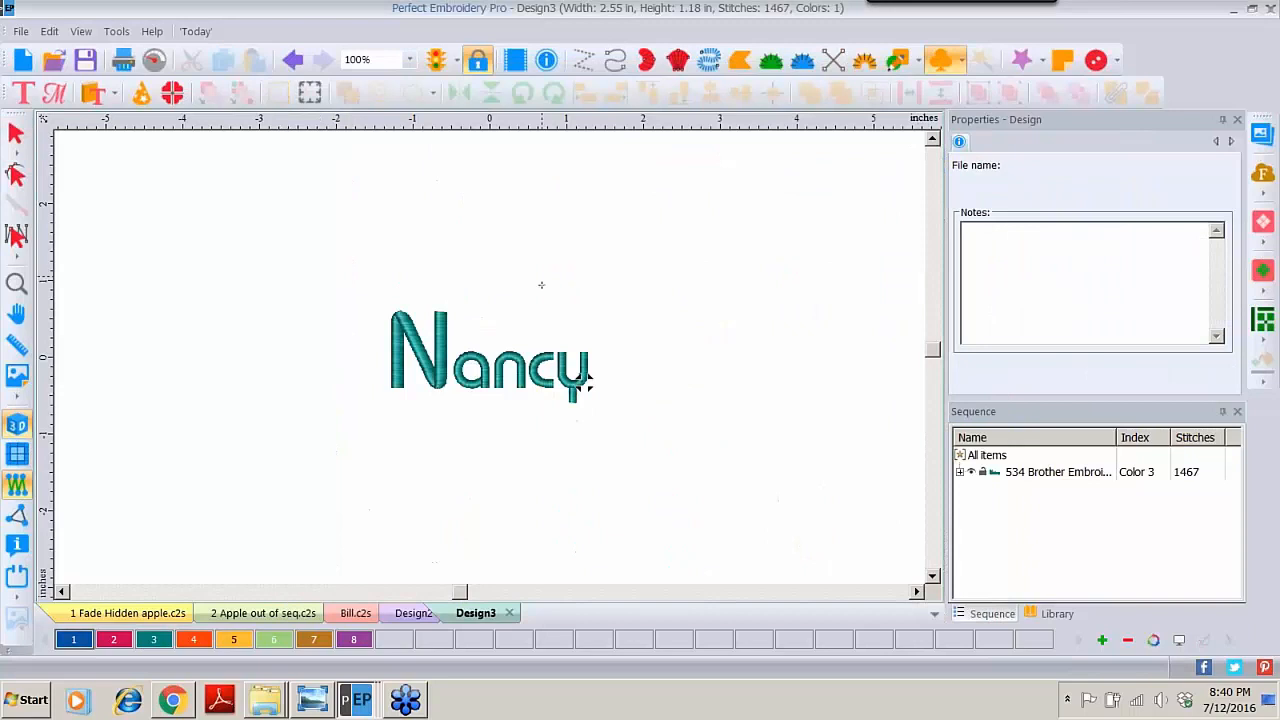
pyautogui.moveTo(309, 299); pyautogui.dragTo(388, 260)
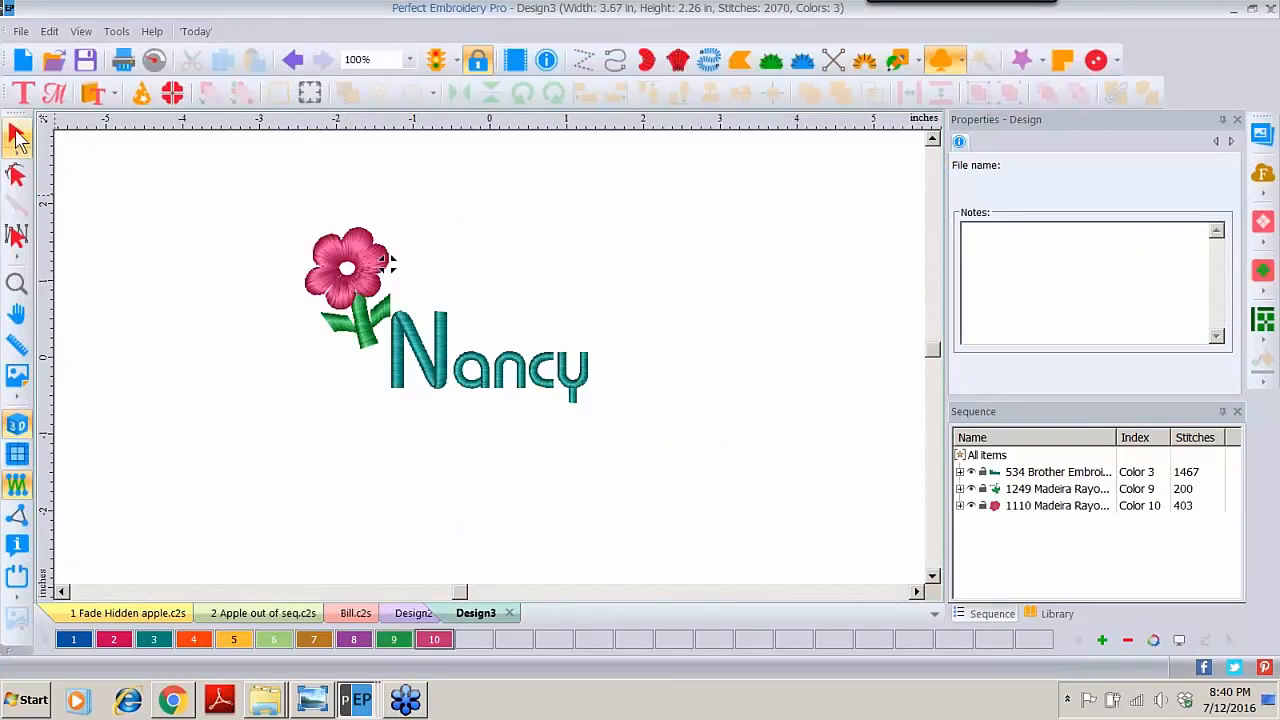
pyautogui.moveTo(386, 258); pyautogui.dragTo(390, 298)
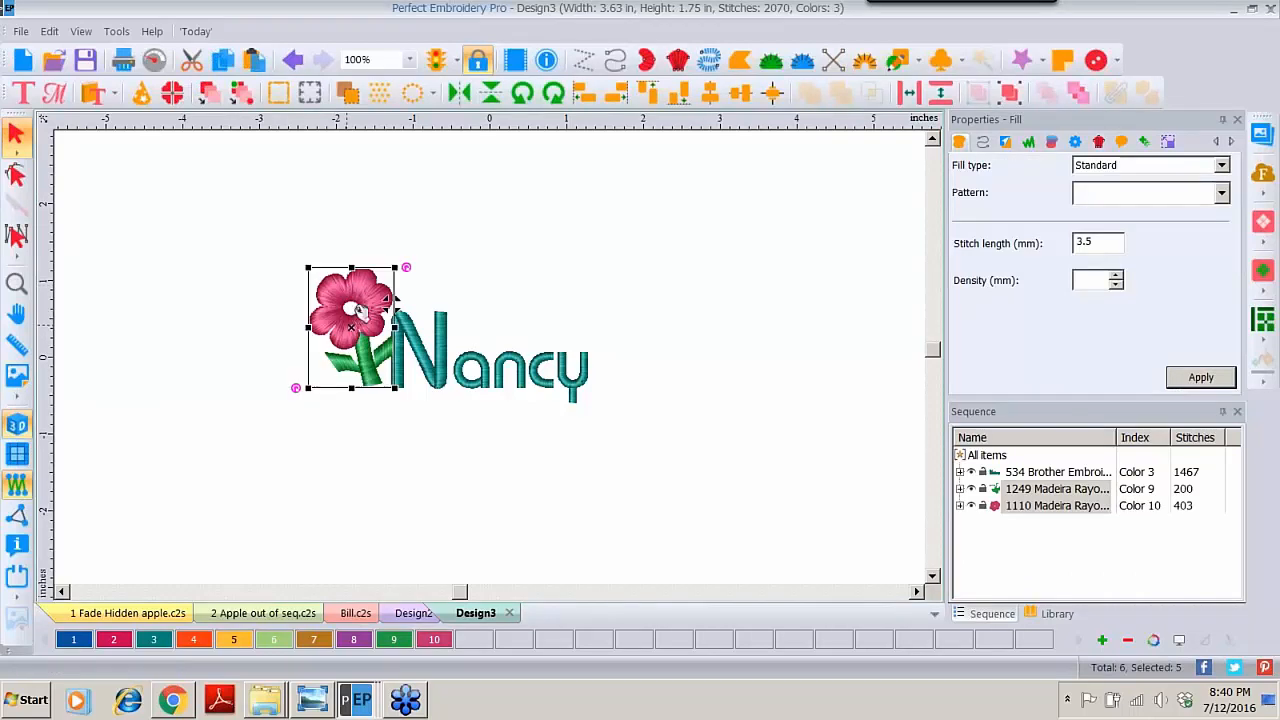
pyautogui.click(452, 263)
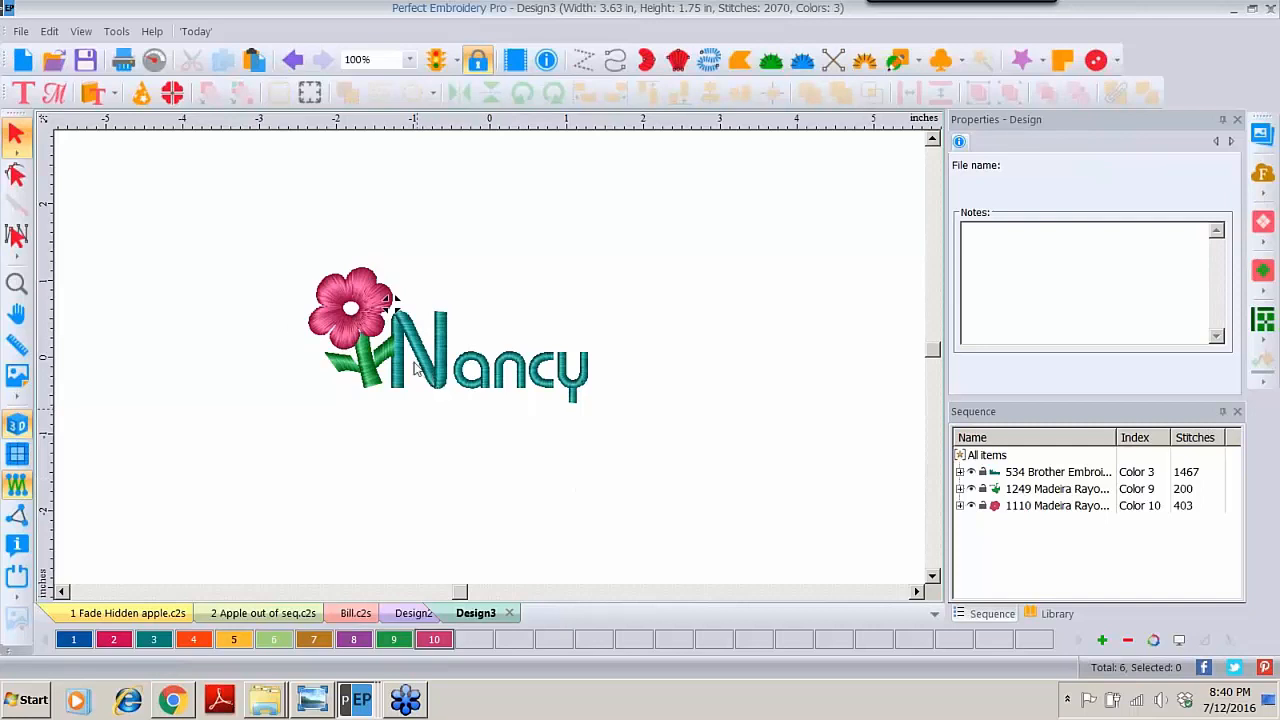
# Step: Select the flower and the name lettering together and open them in Name Drops
pyautogui.moveTo(260, 214); pyautogui.dragTo(655, 454)
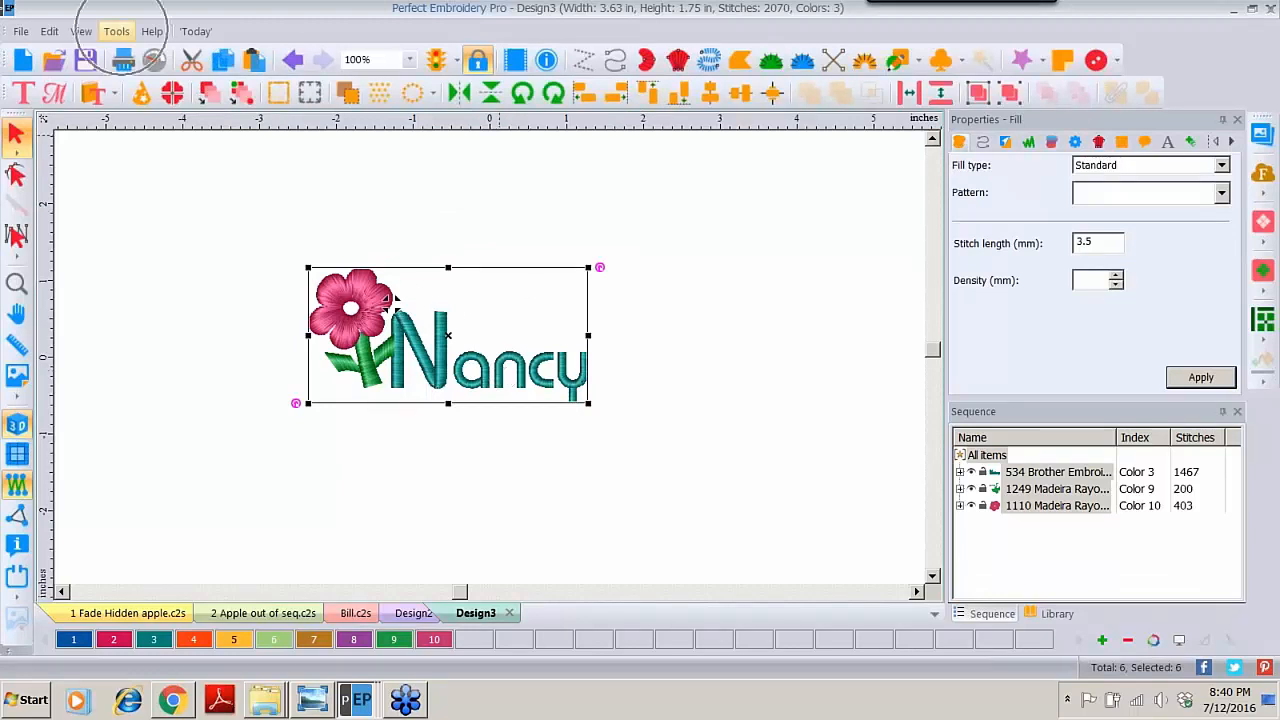
pyautogui.click(120, 33)
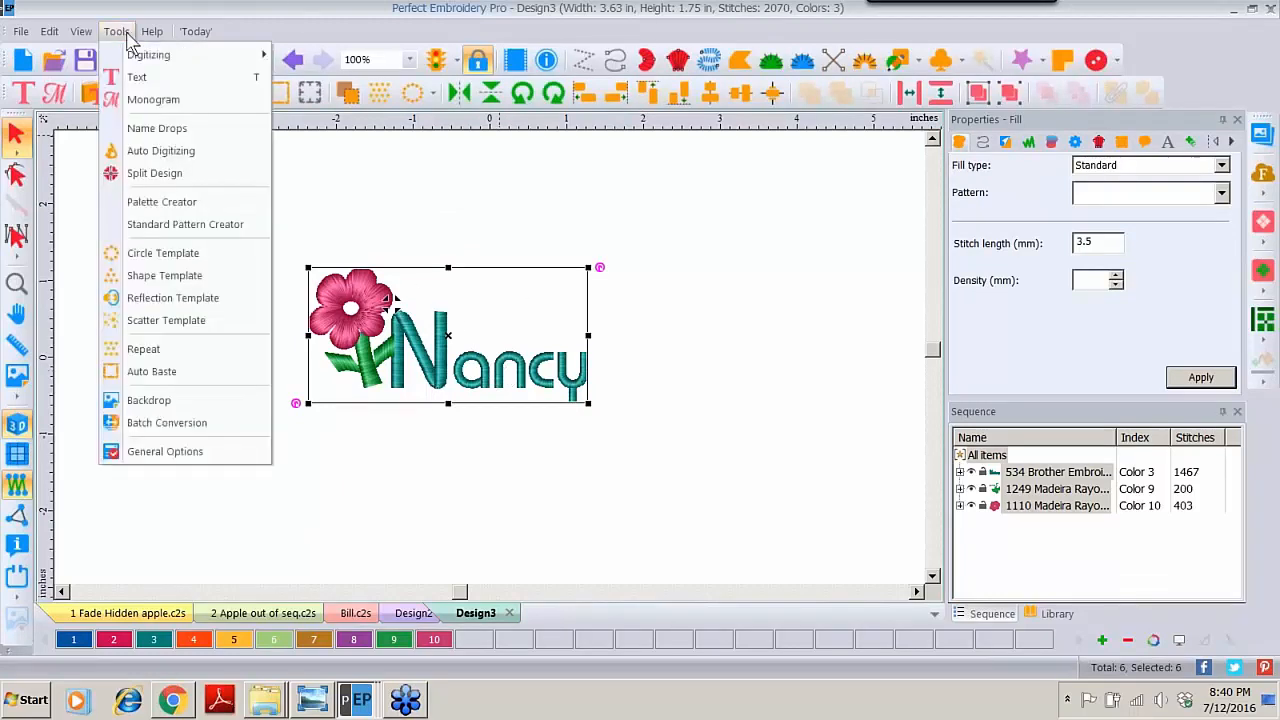
pyautogui.click(157, 130)
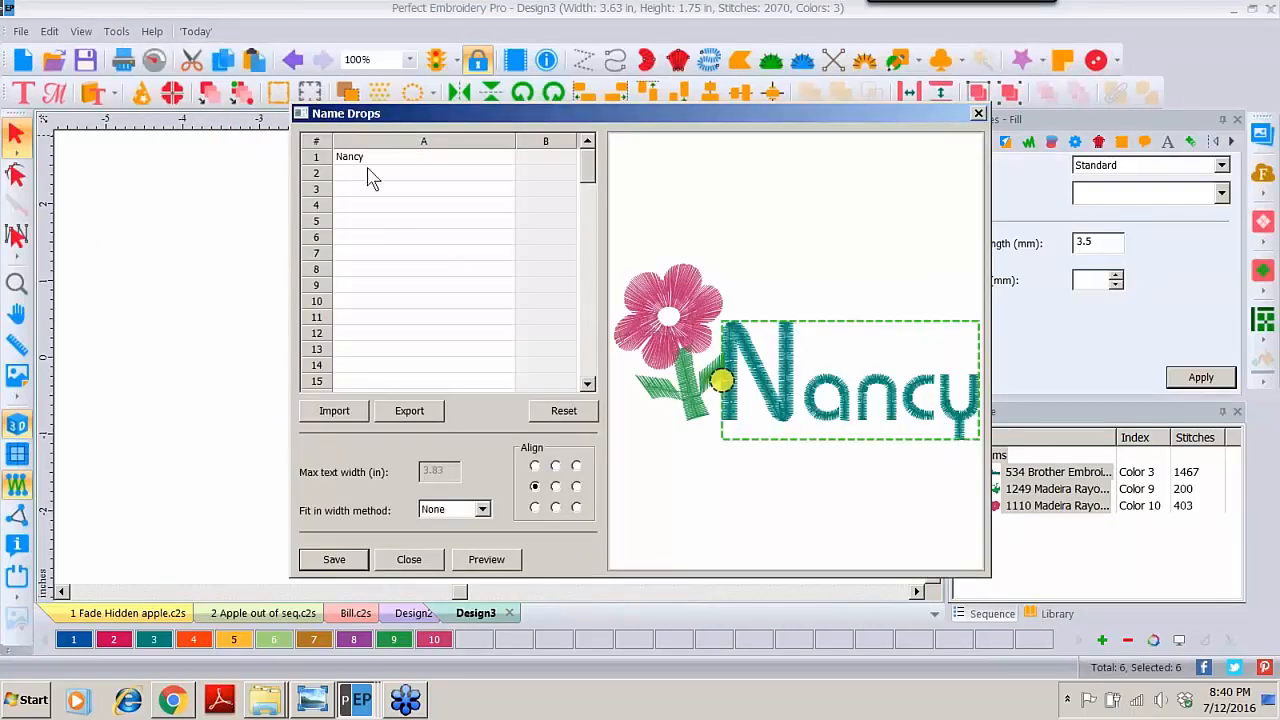
# Step: Import the names from Garden Club Members_names.txt in the garden club members folder
pyautogui.click(340, 420)
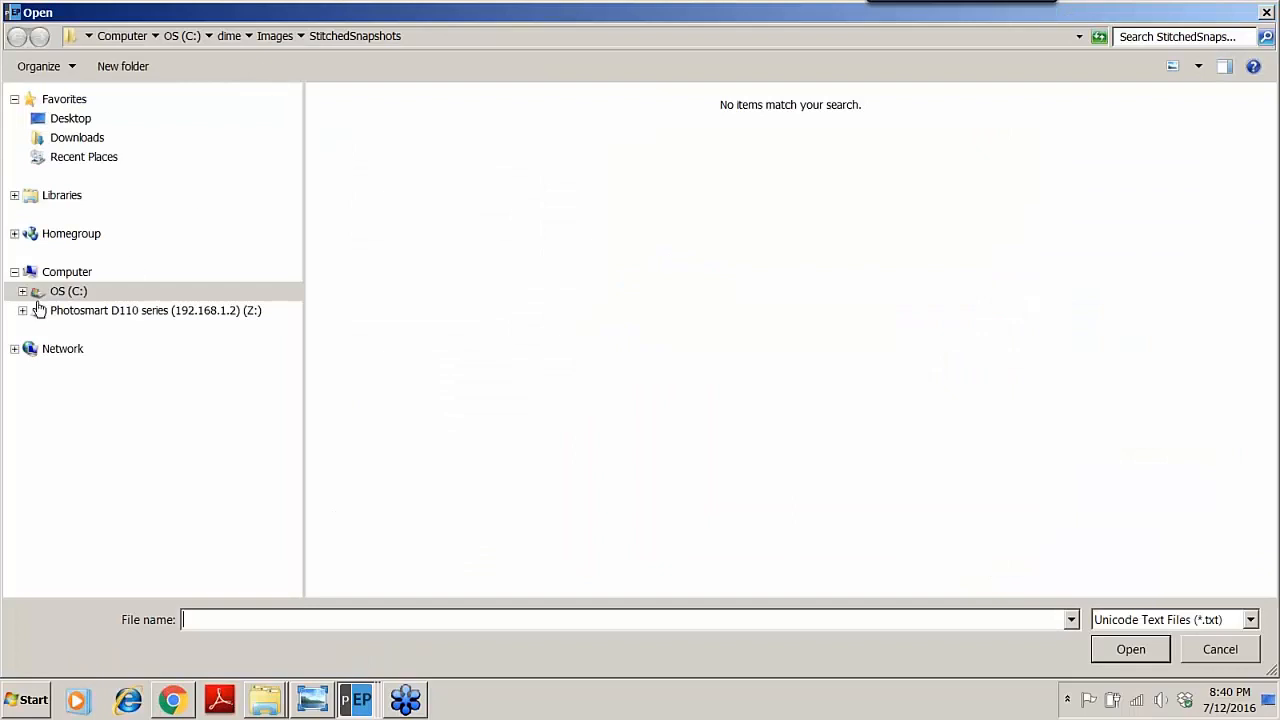
pyautogui.click(22, 291)
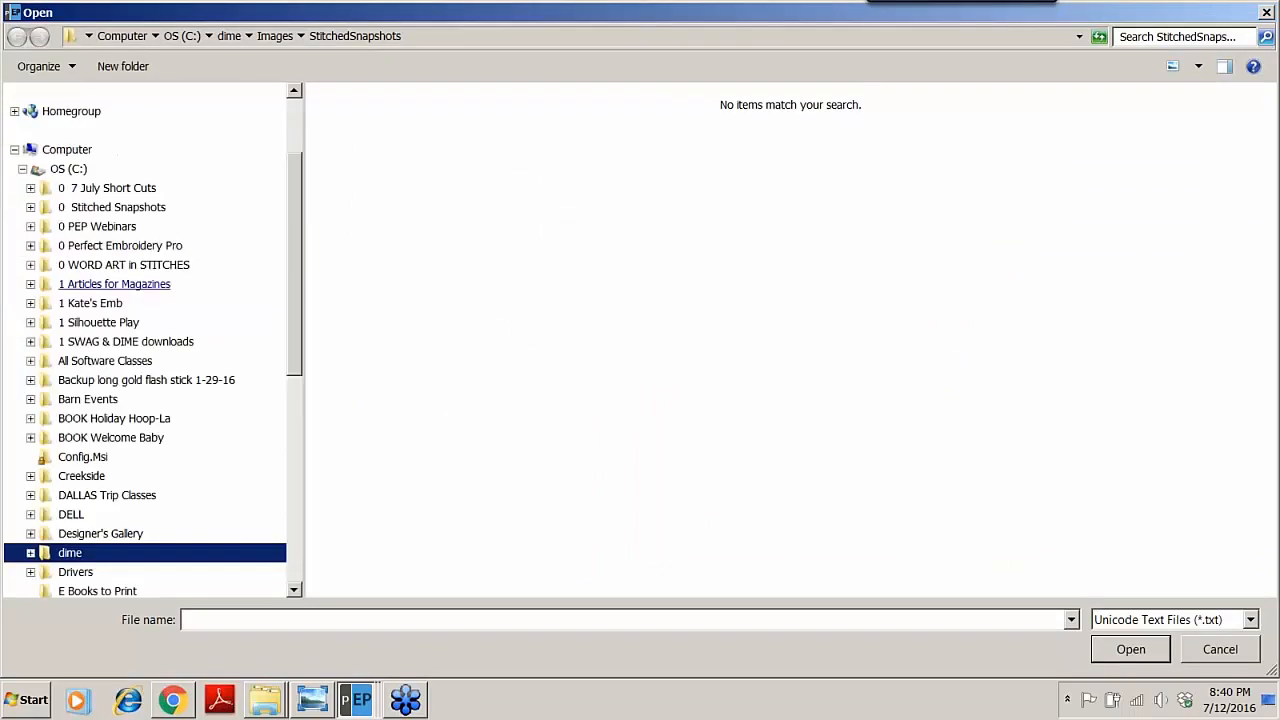
pyautogui.click(30, 188)
pyautogui.click(80, 247)
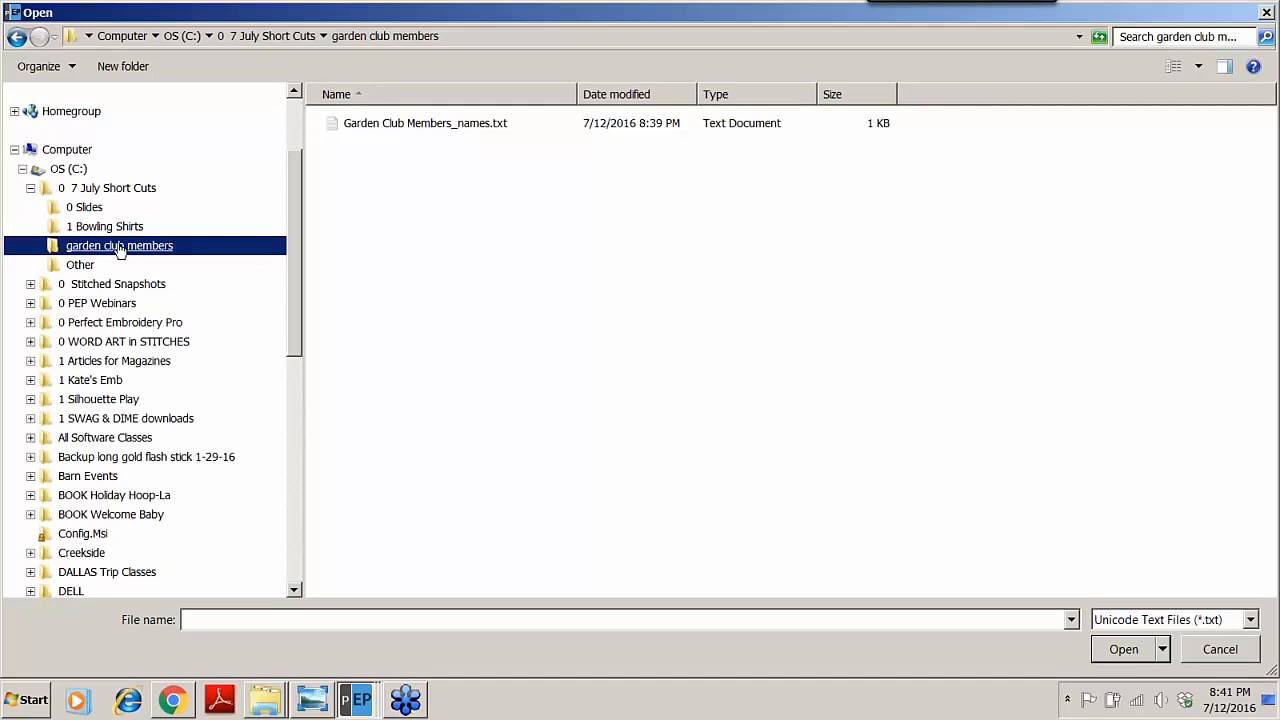
pyautogui.doubleClick(486, 128)
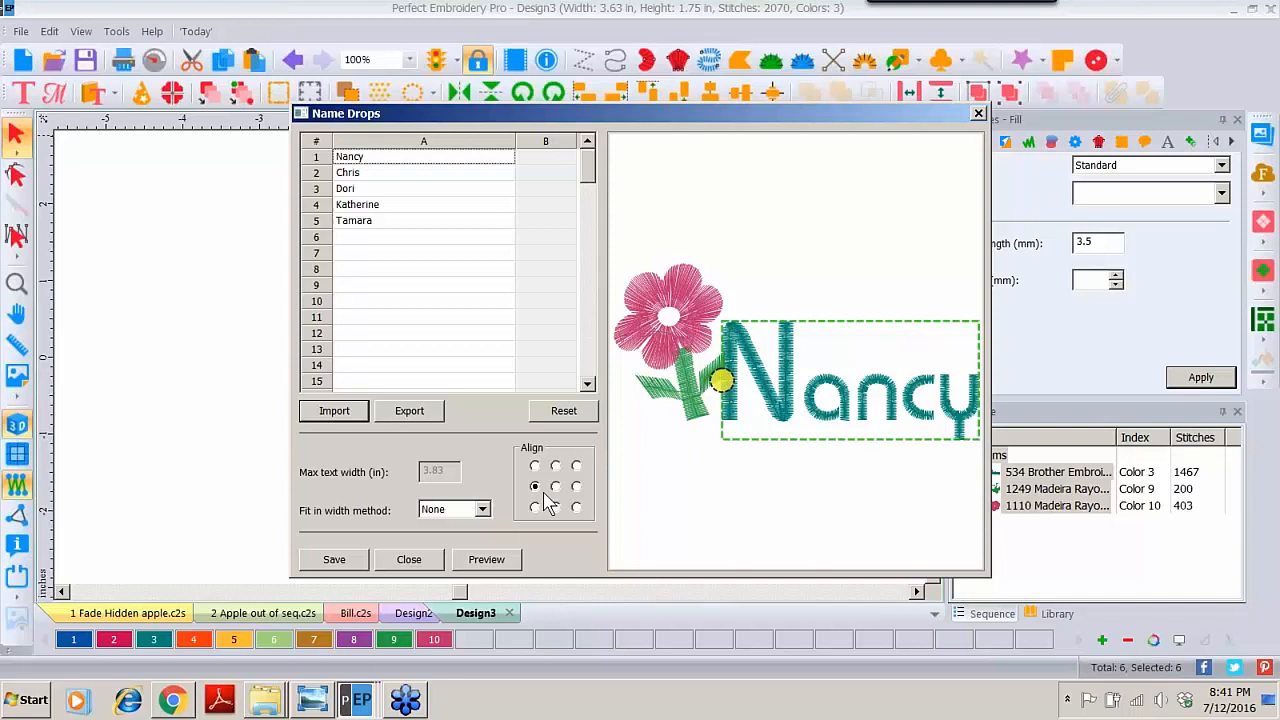
# Step: Set the name alignment to middle center and preview the first and second names with the flower
pyautogui.press('ctrl')
pyautogui.click(556, 487)
pyautogui.click(489, 562)
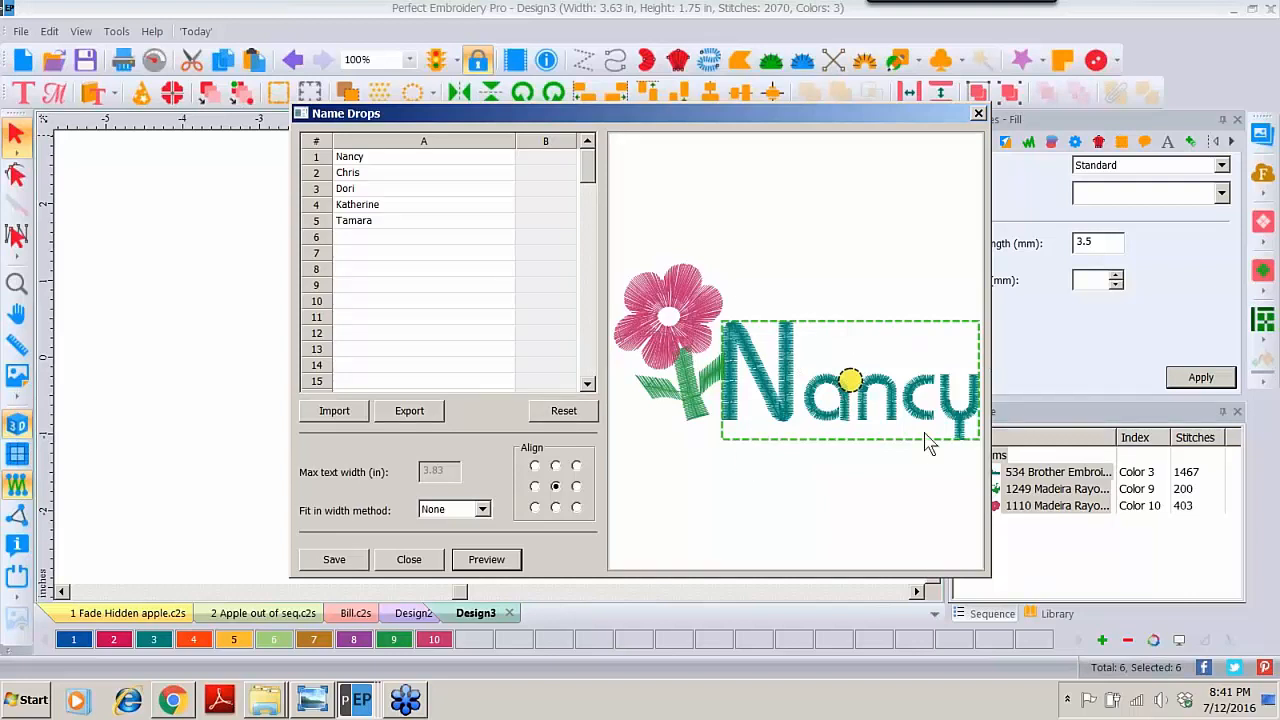
pyautogui.click(348, 174)
pyautogui.click(468, 559)
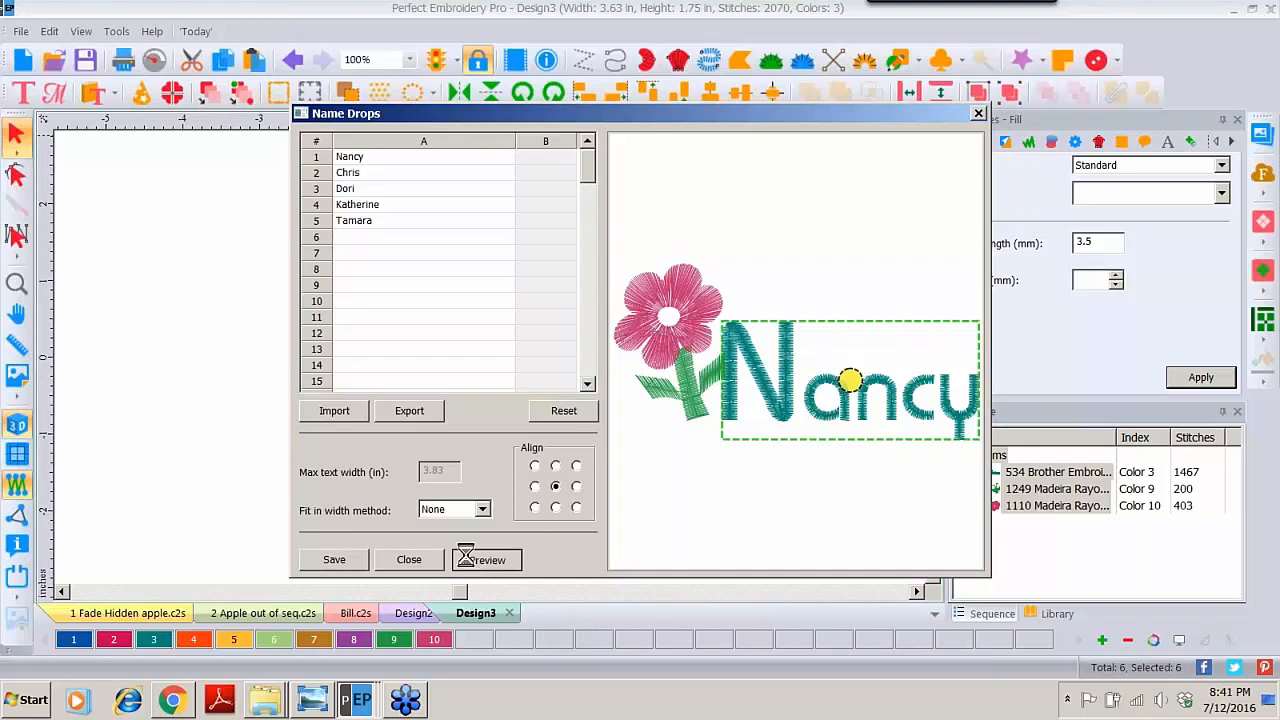
pyautogui.click(555, 488)
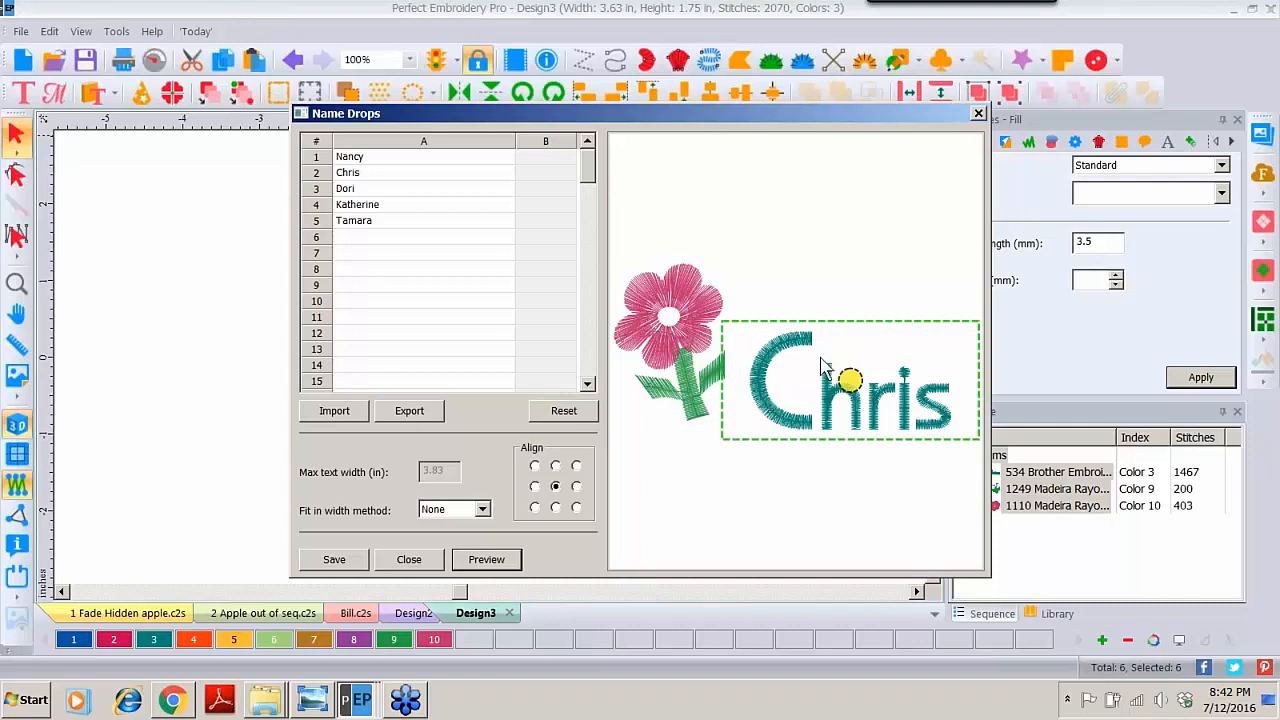
# Step: Try the top left and bottom left name alignments, previewing the second name beside the flower with each
pyautogui.click(535, 467)
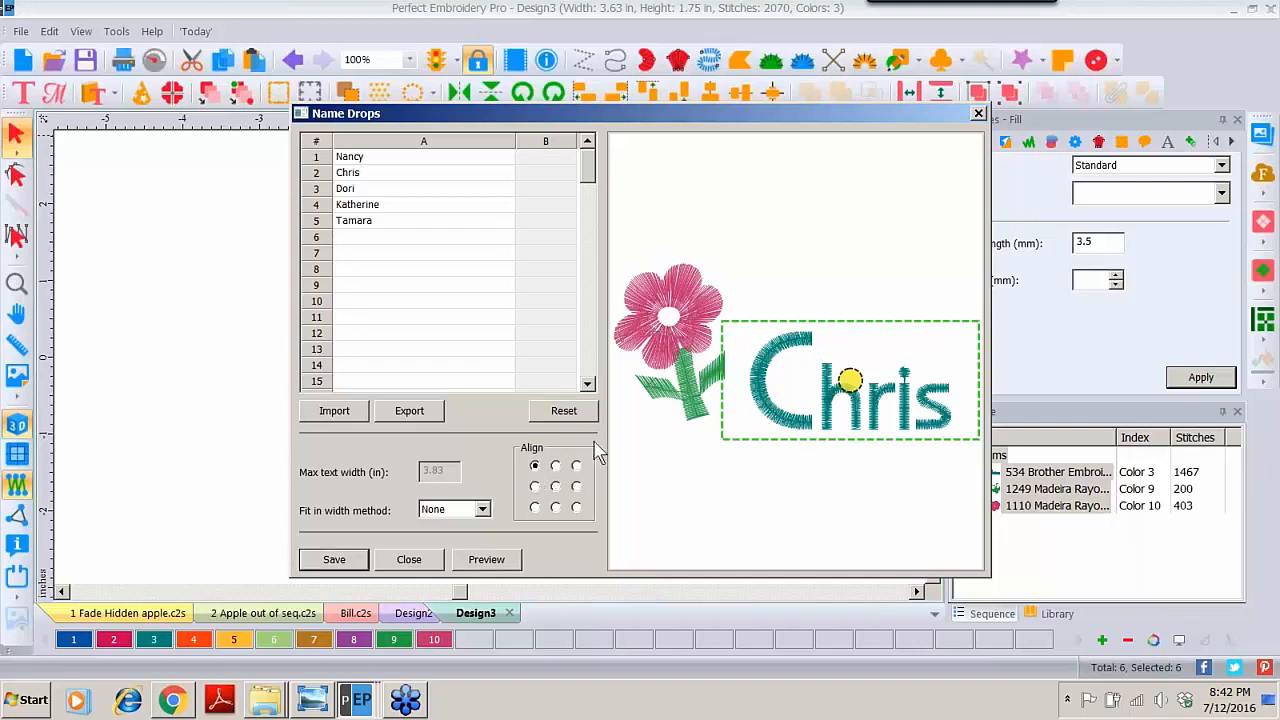
pyautogui.click(486, 562)
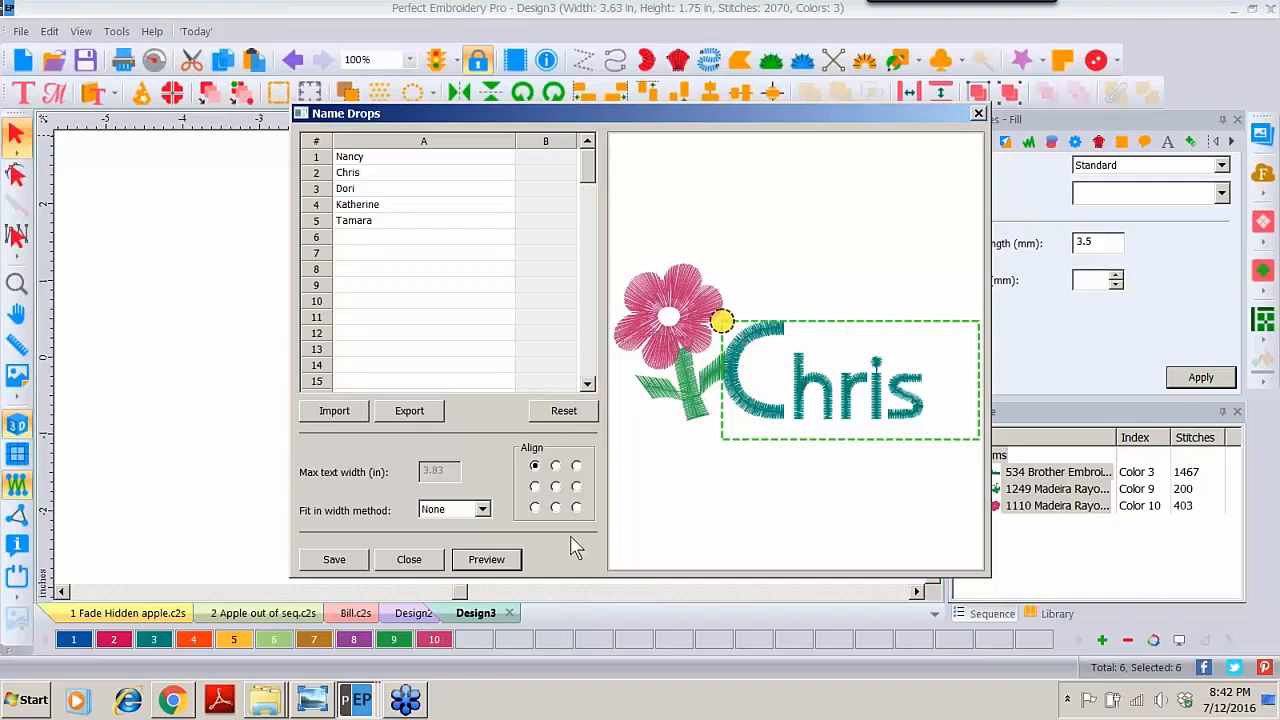
pyautogui.click(535, 508)
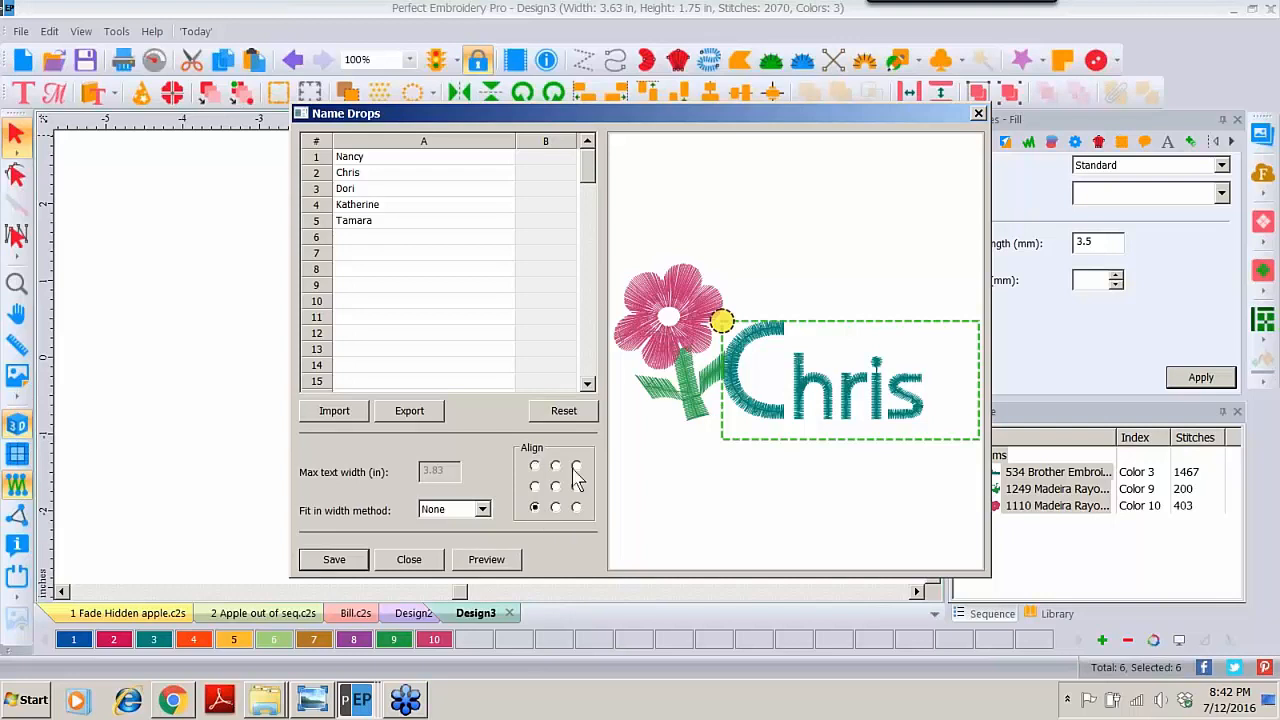
pyautogui.click(483, 566)
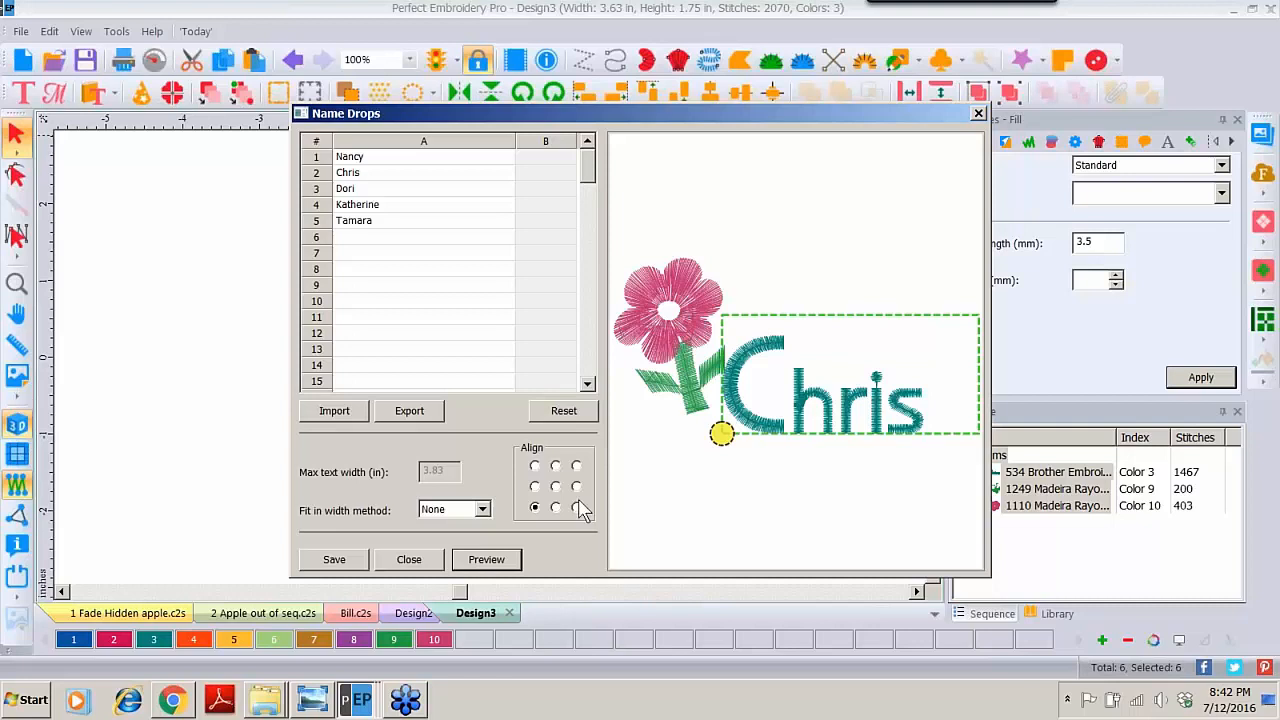
# Step: Set the name alignment to middle left and preview the second through fifth names with the flower
pyautogui.click(535, 486)
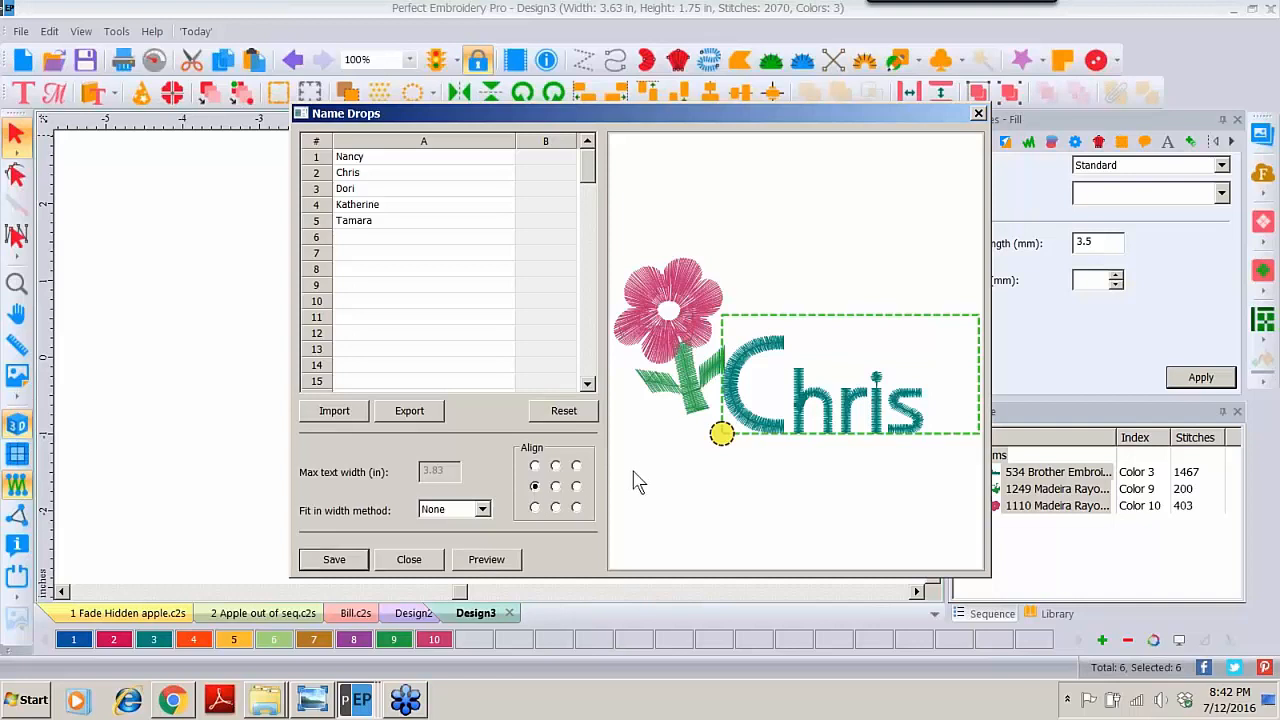
pyautogui.click(490, 560)
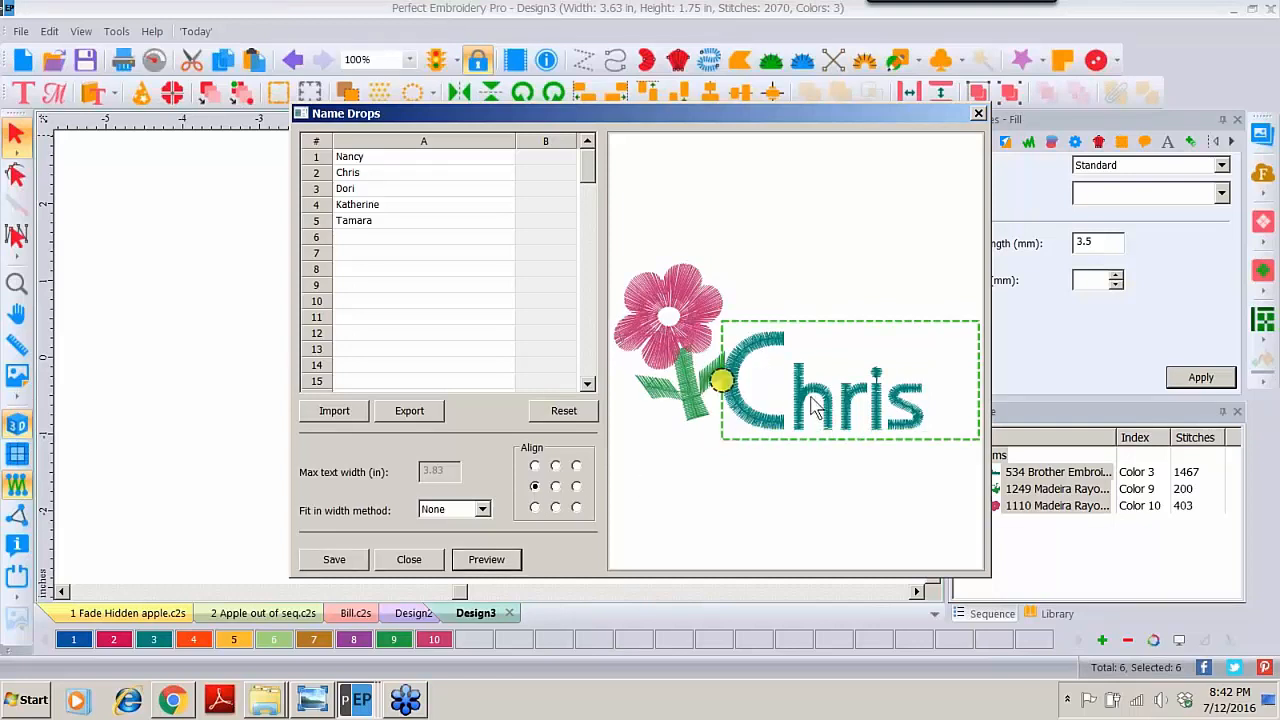
pyautogui.click(376, 190)
pyautogui.click(490, 560)
pyautogui.click(350, 205)
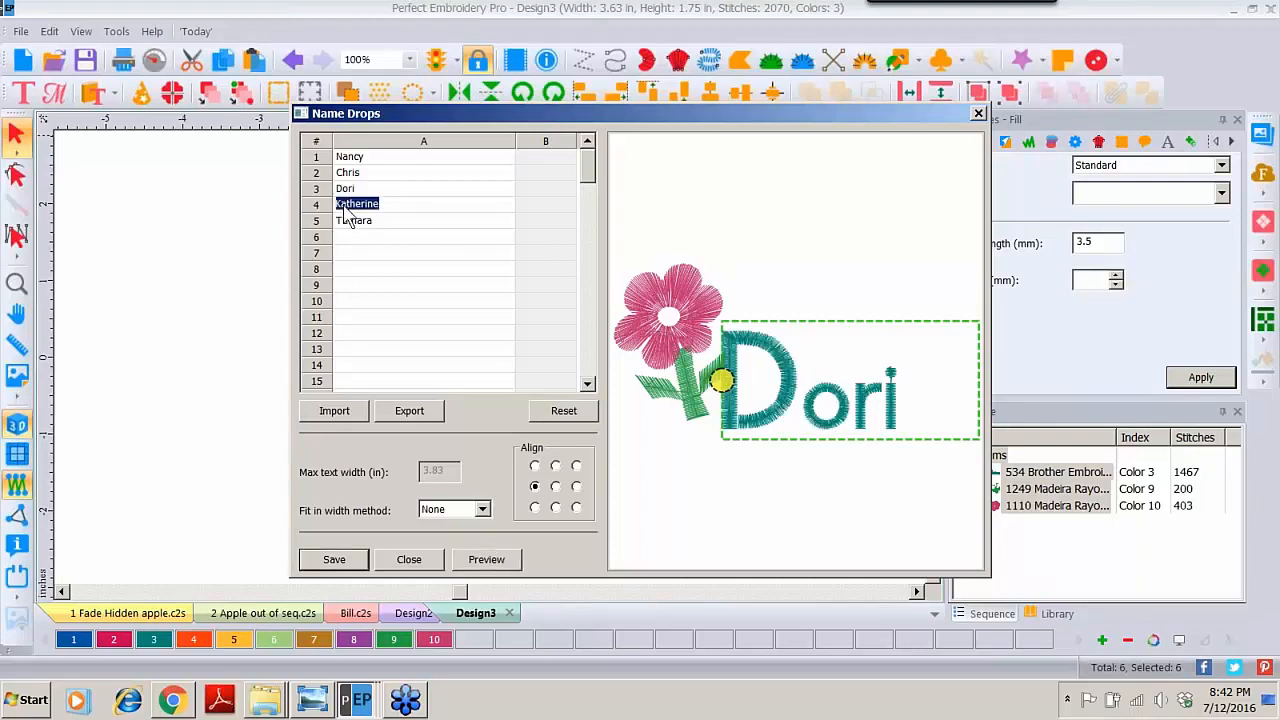
pyautogui.click(487, 560)
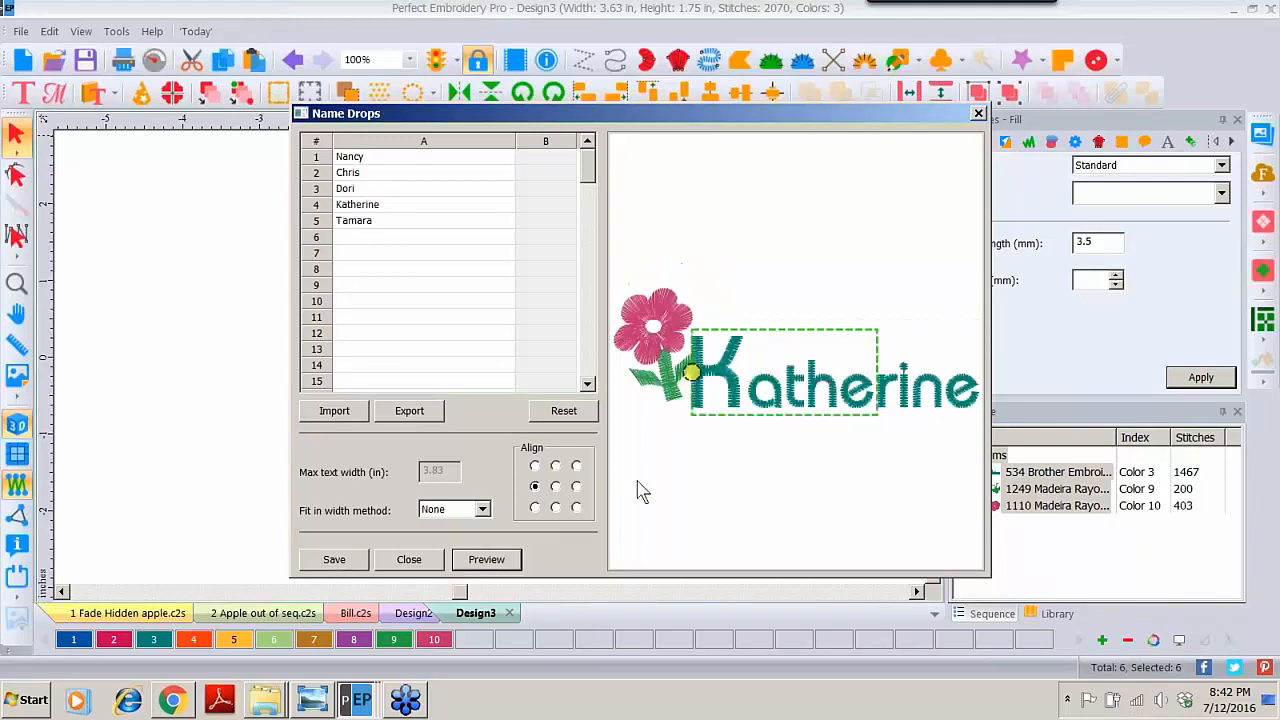
pyautogui.click(368, 221)
pyautogui.click(470, 560)
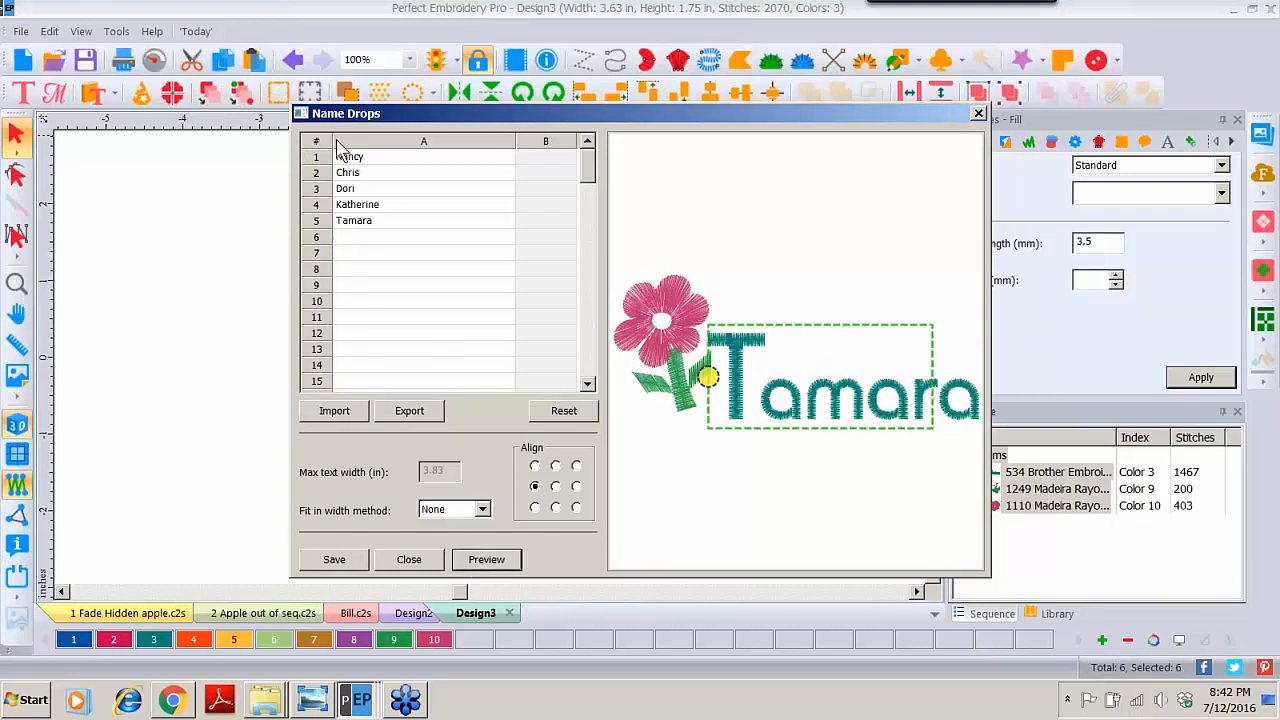
# Step: Set the fit in width method to Shrink with a 3 in maximum text width and preview the fifth and fourth names
pyautogui.click(482, 510)
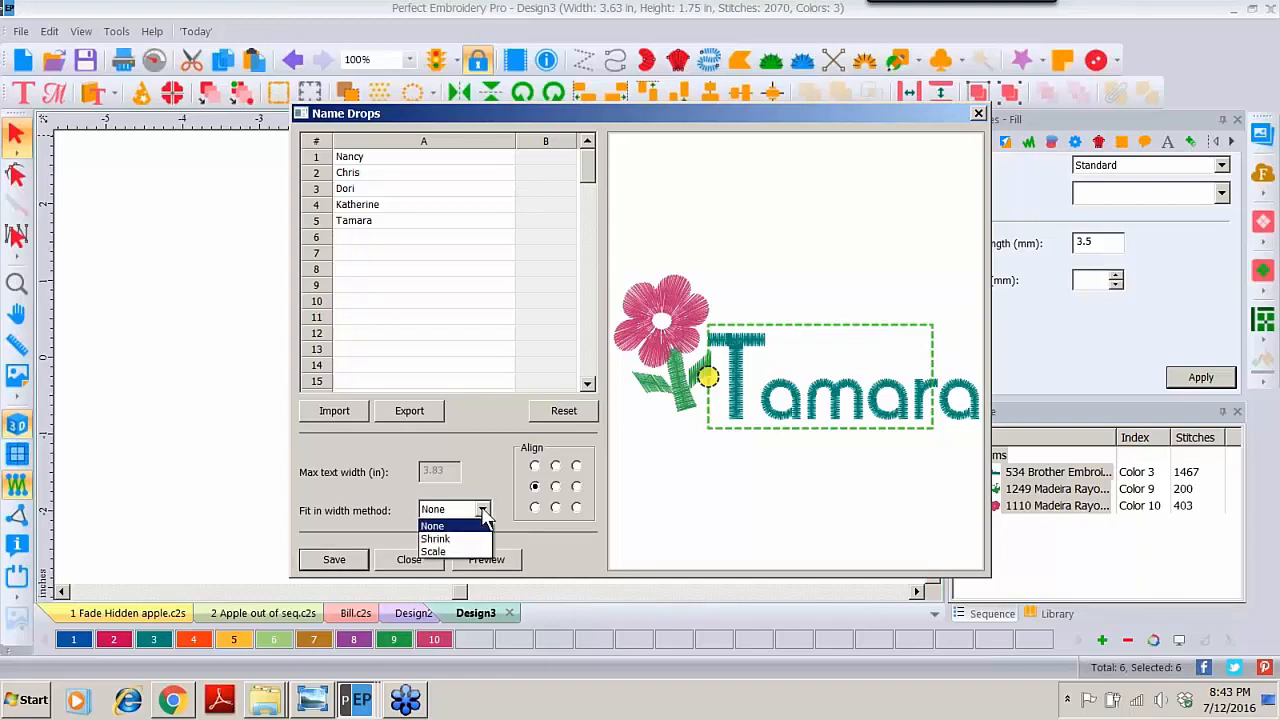
pyautogui.click(444, 541)
pyautogui.moveTo(450, 475); pyautogui.dragTo(386, 472)
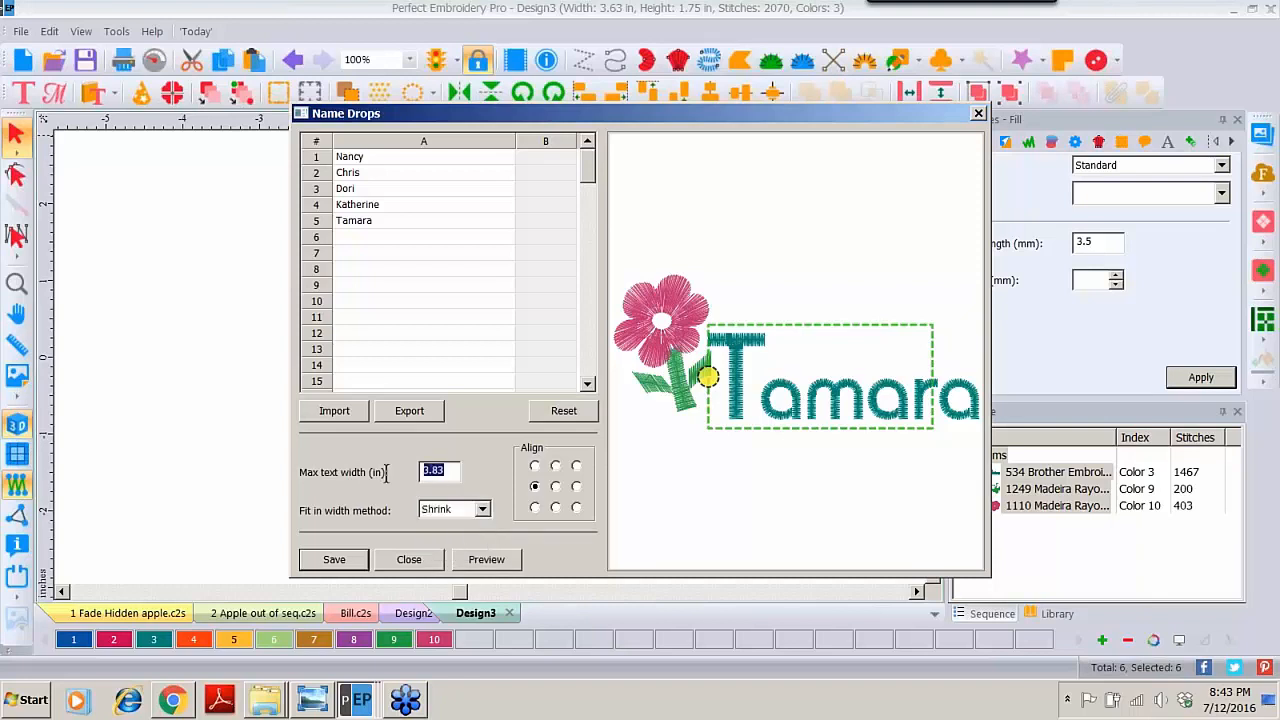
pyautogui.write('3')
pyautogui.click(487, 562)
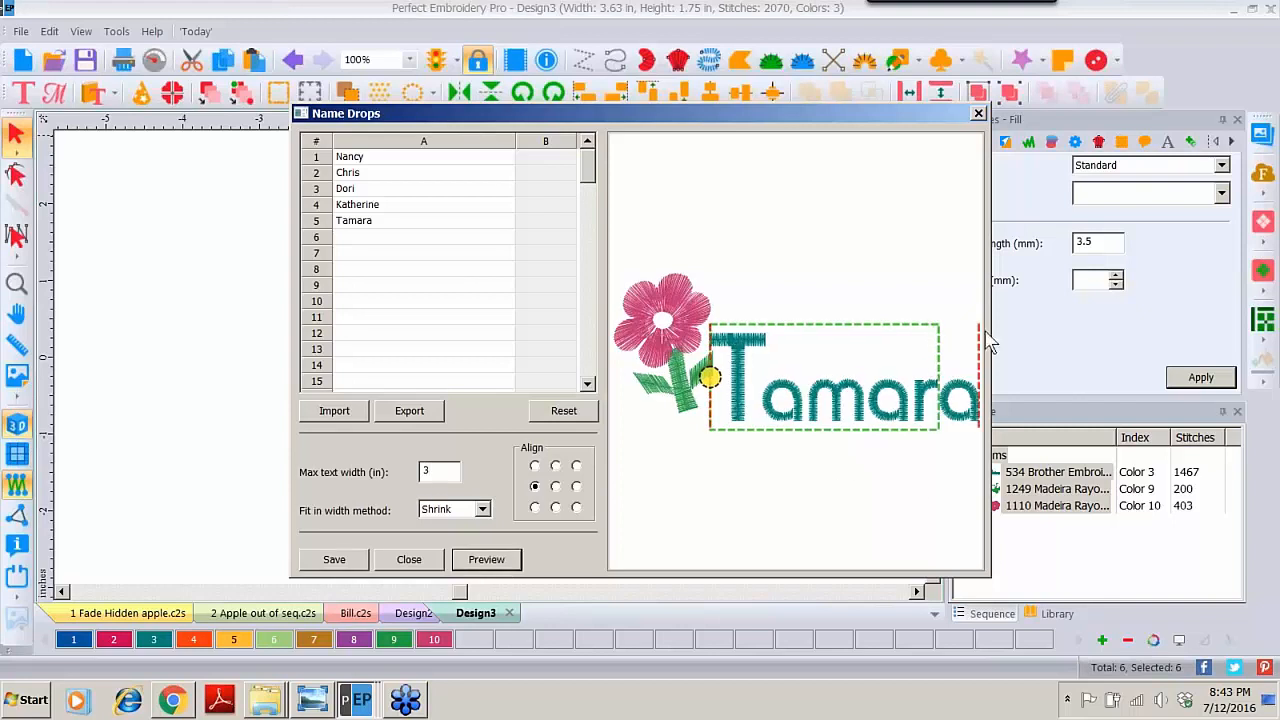
pyautogui.click(370, 208)
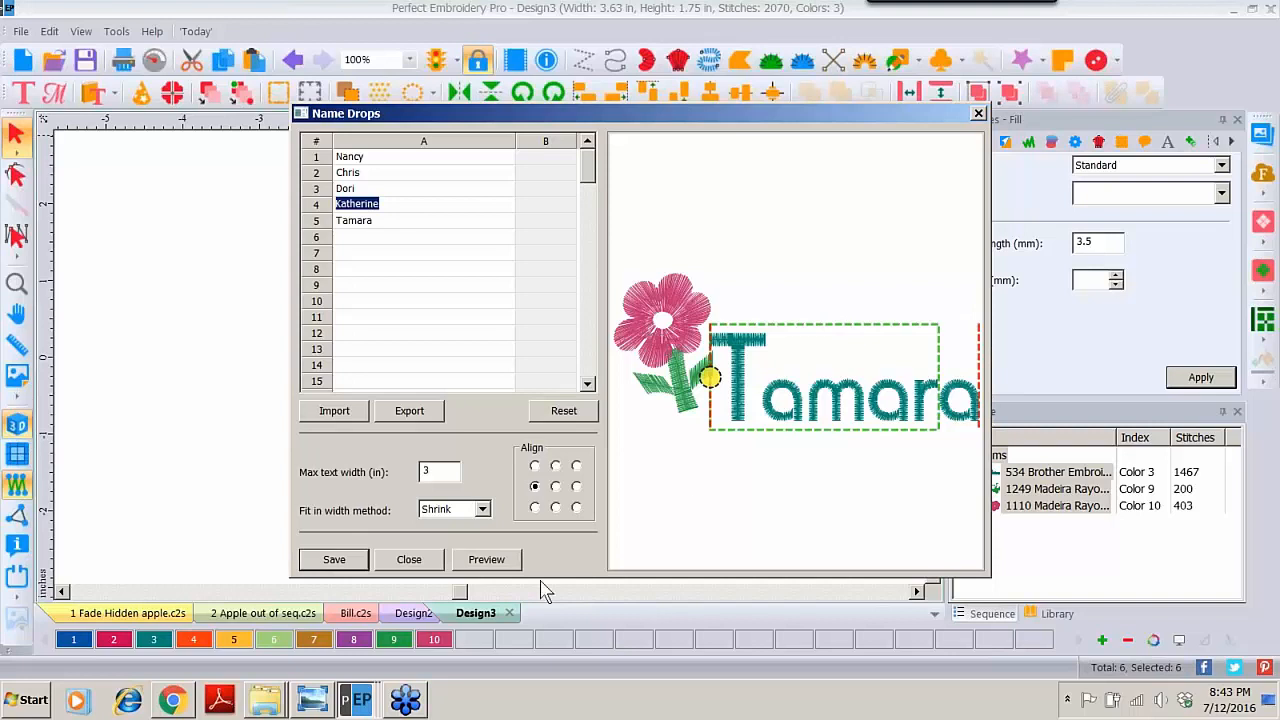
pyautogui.click(503, 565)
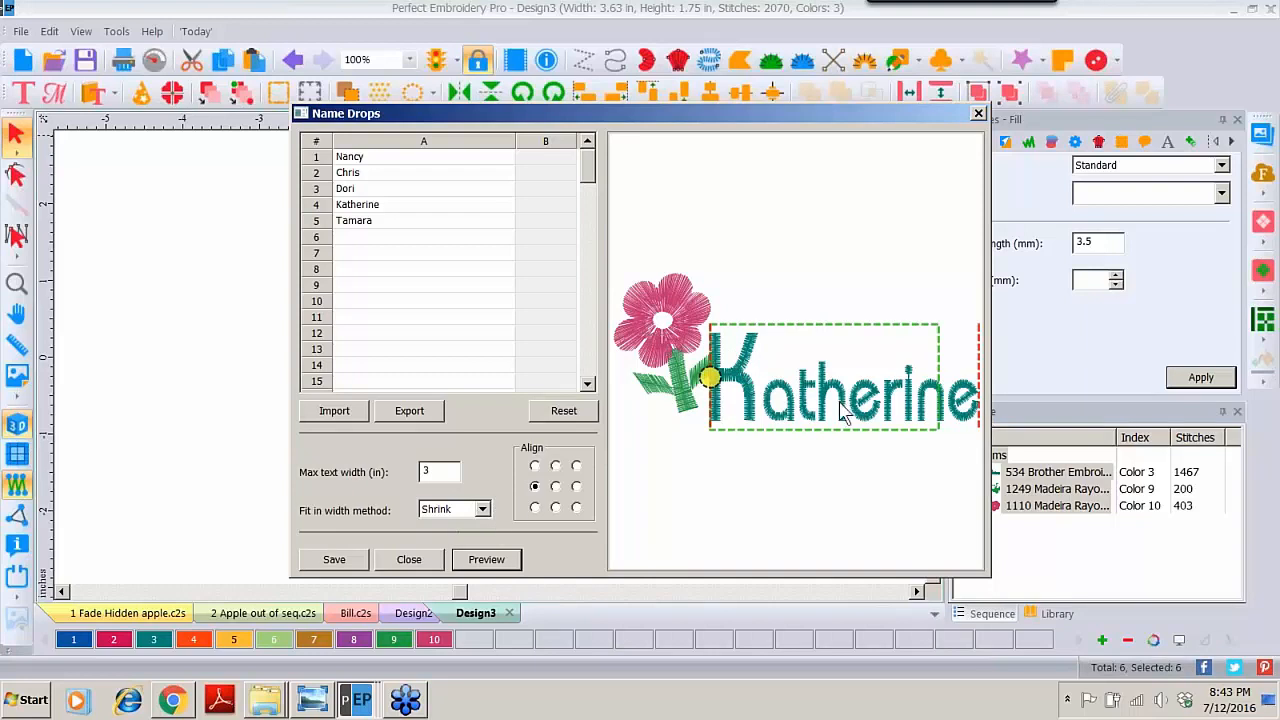
# Step: Set the fit in width method to Scale and preview the fourth name
pyautogui.click(484, 511)
pyautogui.click(452, 551)
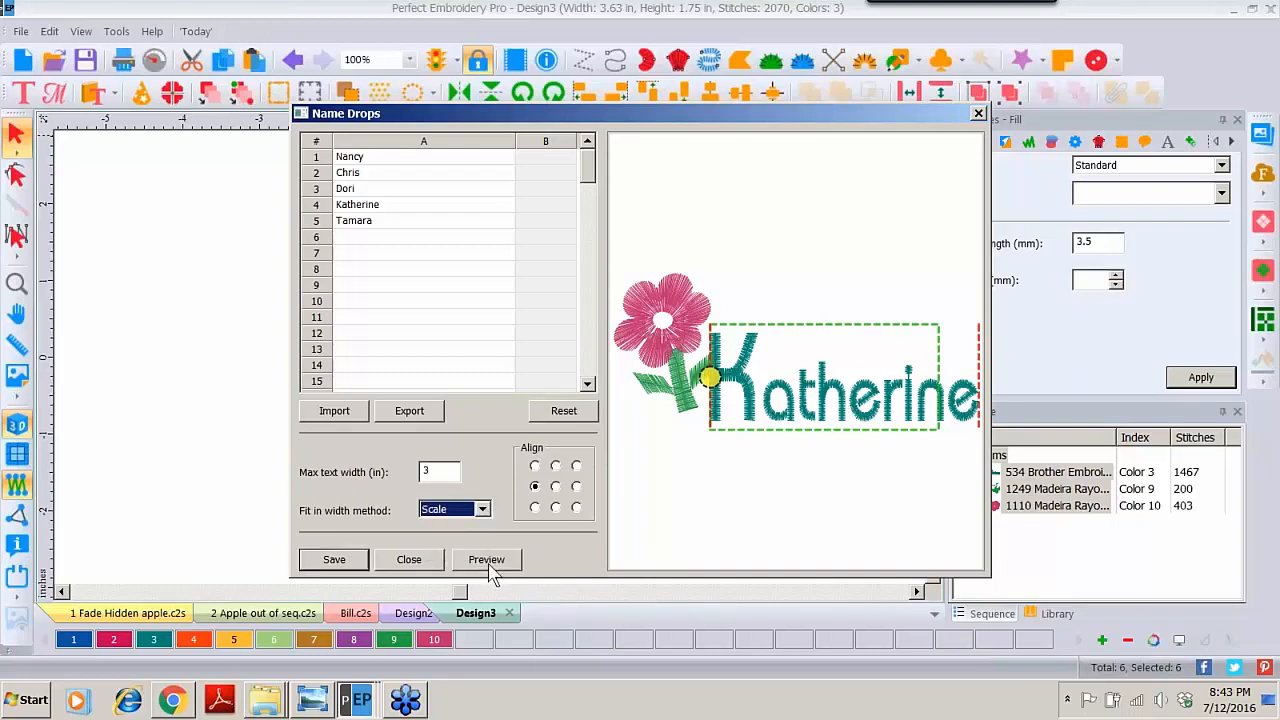
pyautogui.click(487, 560)
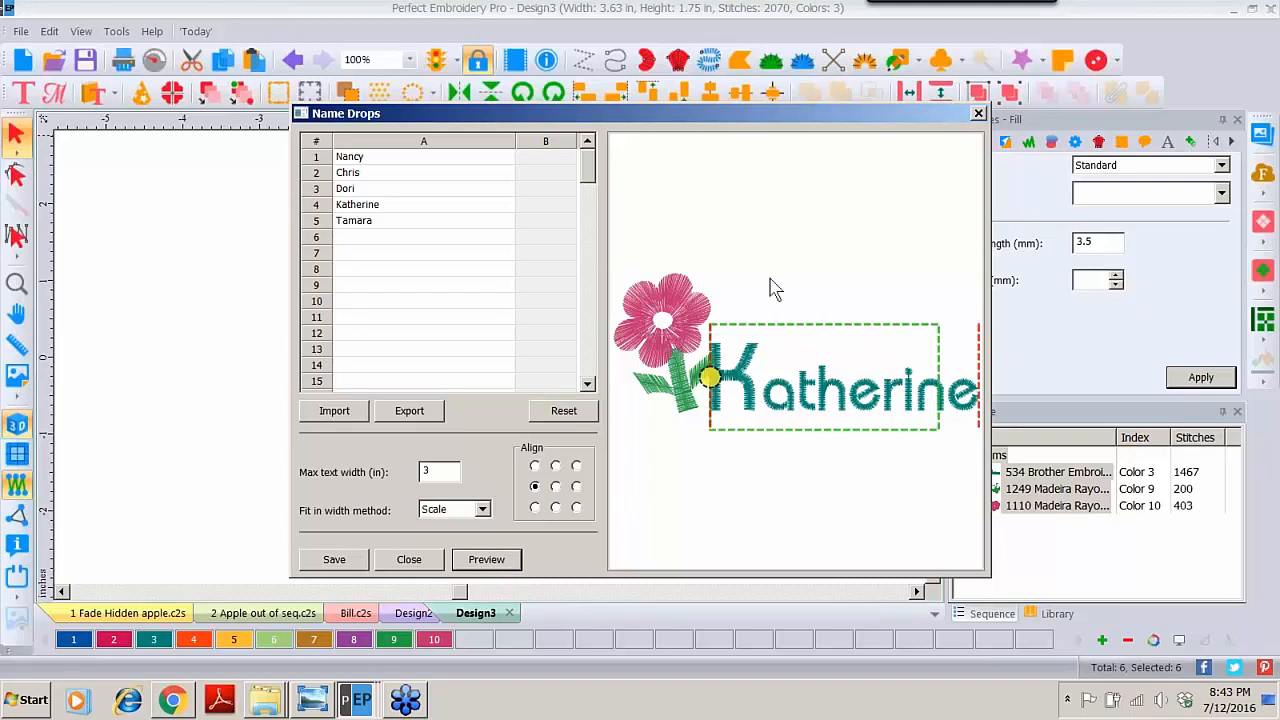
# Step: Save the name designs as Nametags in a nametags folder inside the garden club members folder
pyautogui.click(334, 561)
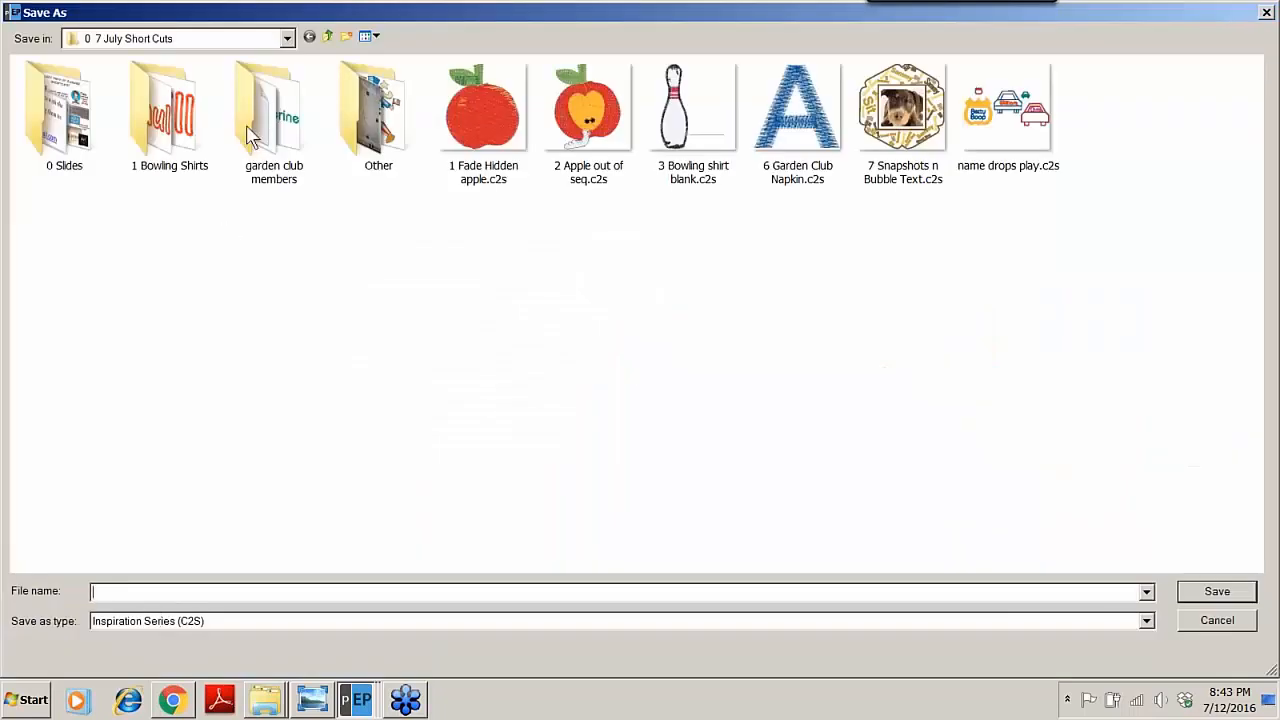
pyautogui.doubleClick(262, 115)
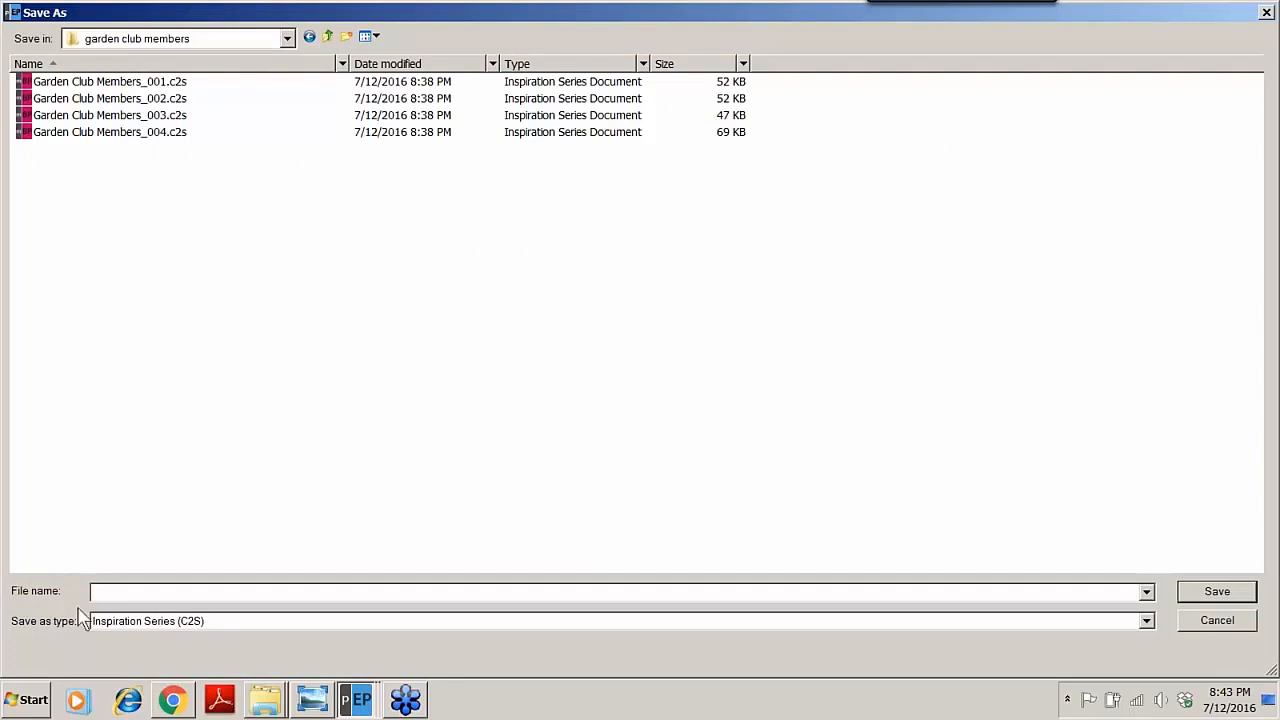
pyautogui.write('Nametags')
pyautogui.press('Return')
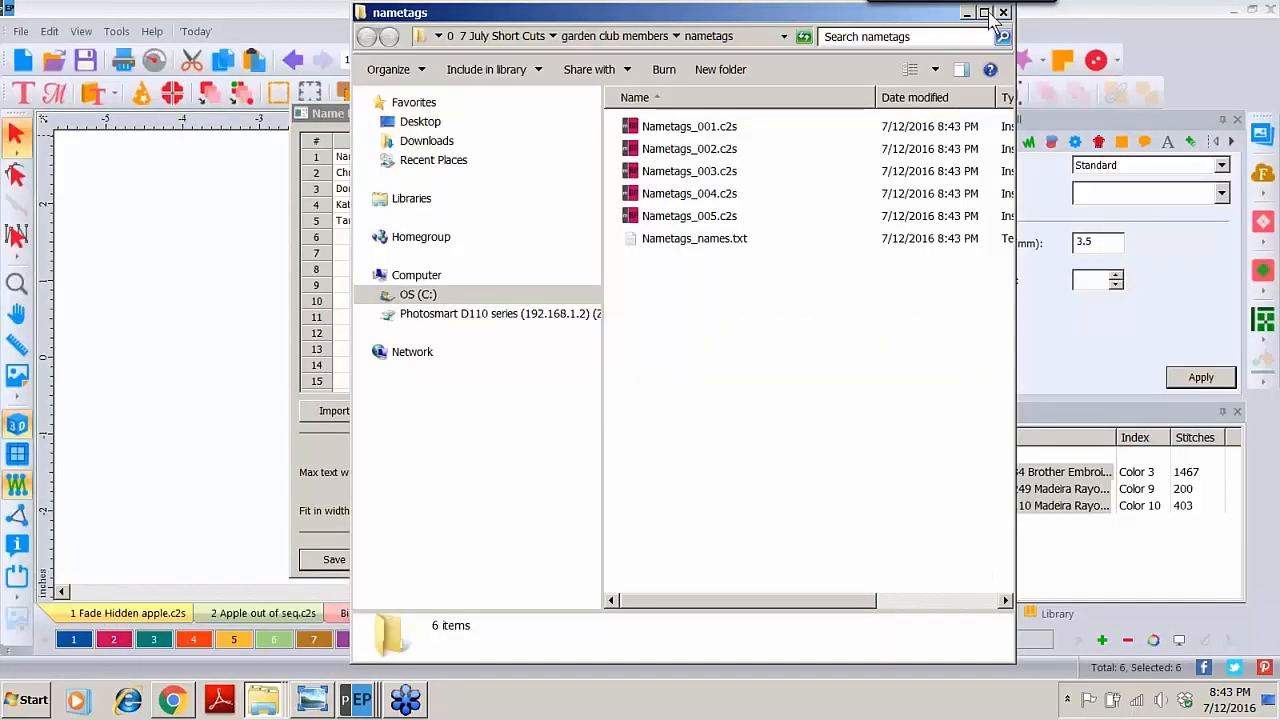
# Step: Show the saved nametag files as thumbnails in the maximized folder window and examine the list in Nametags_names.txt
pyautogui.click(984, 12)
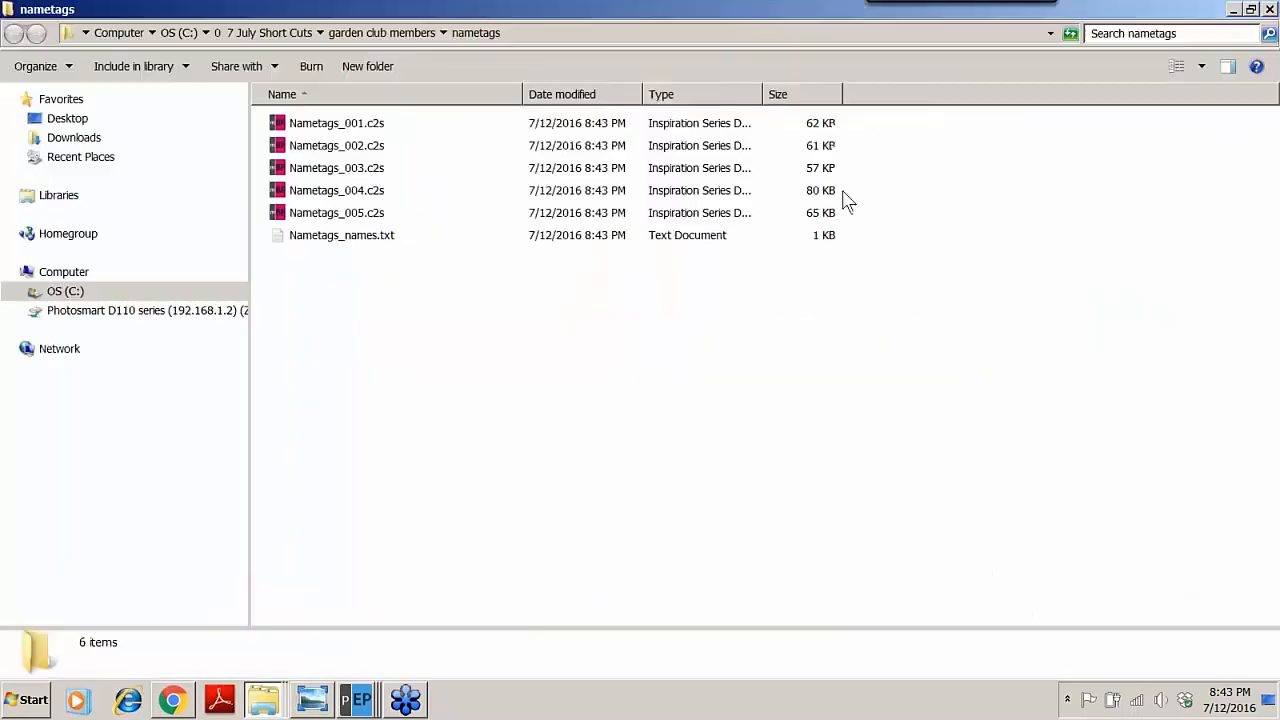
pyautogui.click(1201, 67)
pyautogui.click(1199, 60)
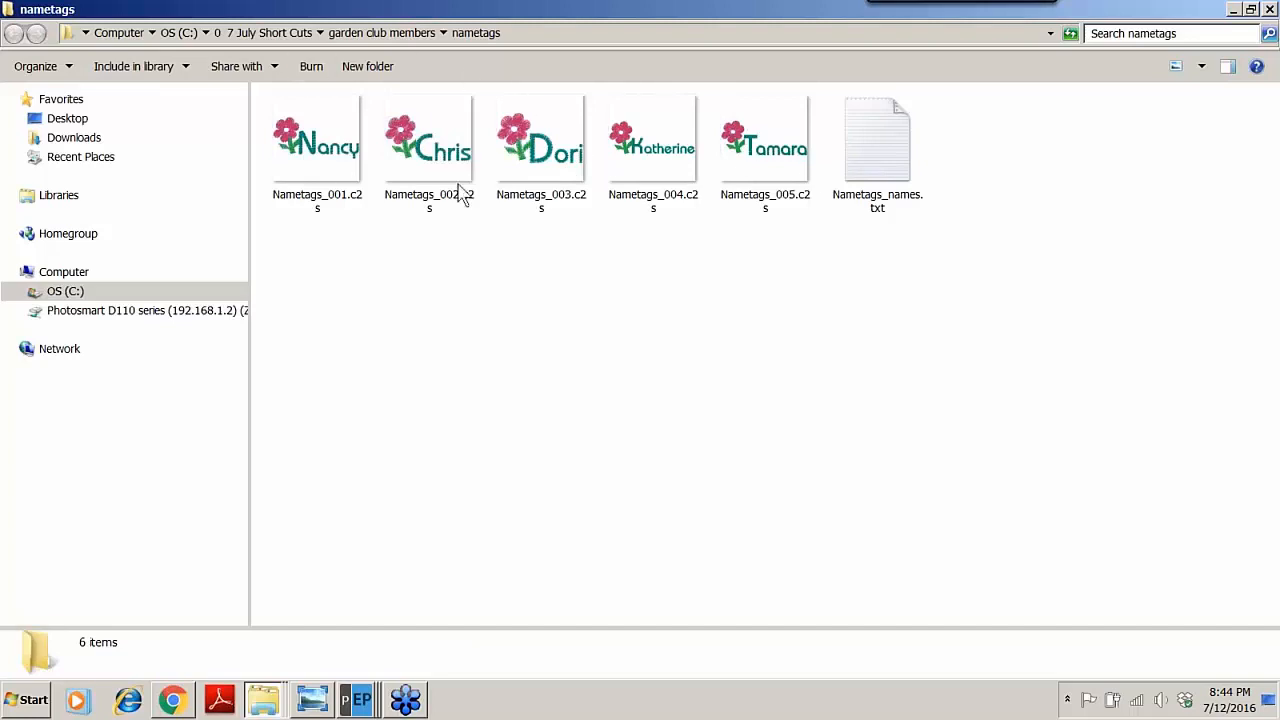
pyautogui.doubleClick(873, 158)
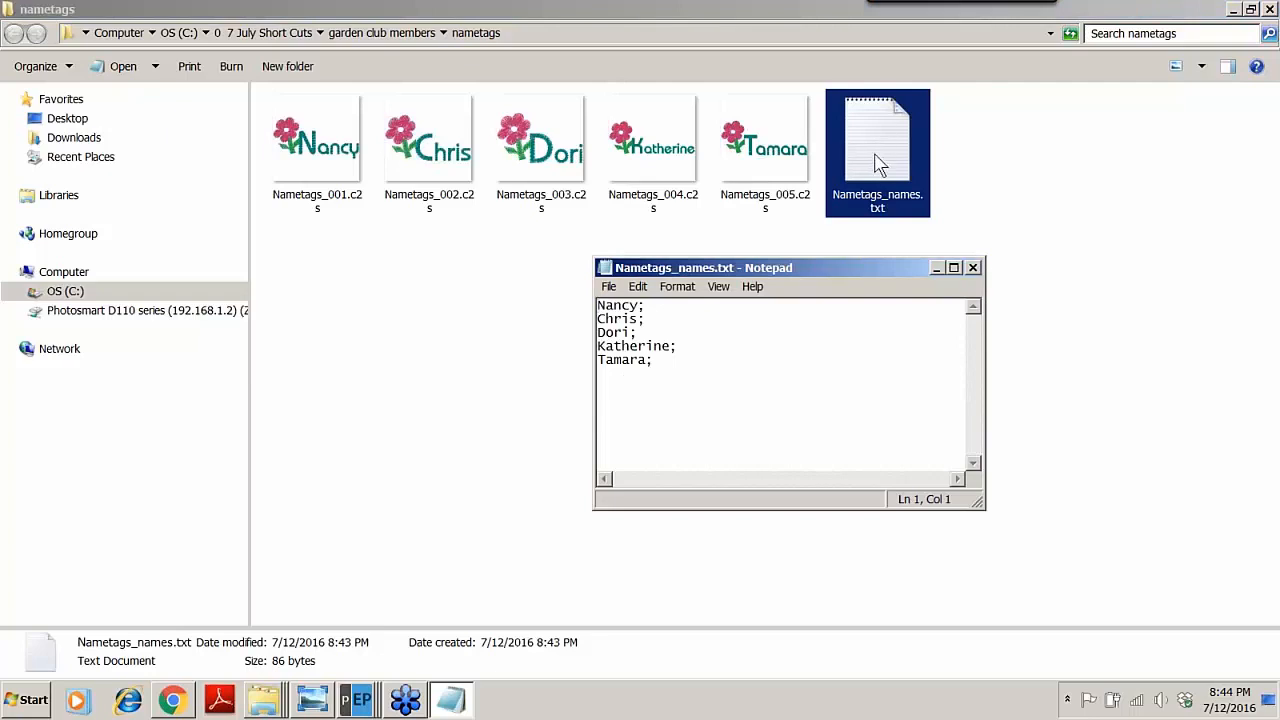
pyautogui.click(972, 268)
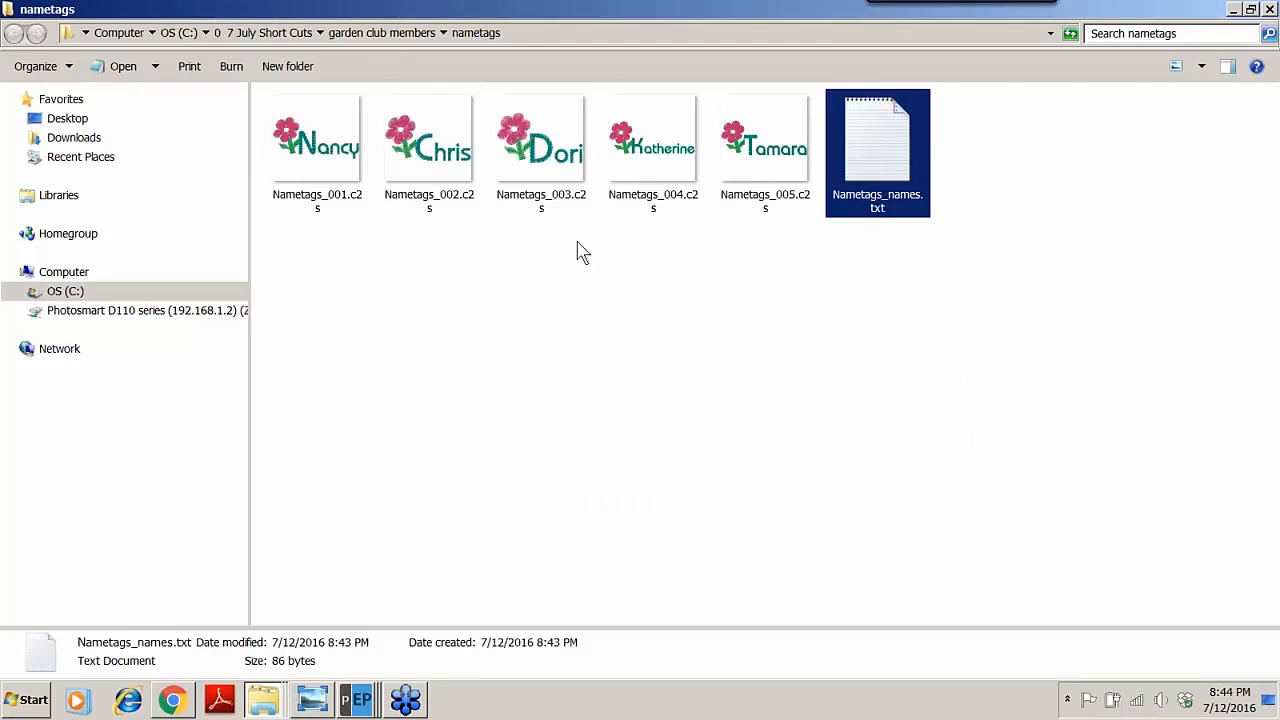
# Step: Close Name Drops in Perfect Embroidery Pro and open 6 Garden Club Napkin.c2s from the 0 7 July Short Cuts folder
pyautogui.click(352, 708)
pyautogui.click(366, 582)
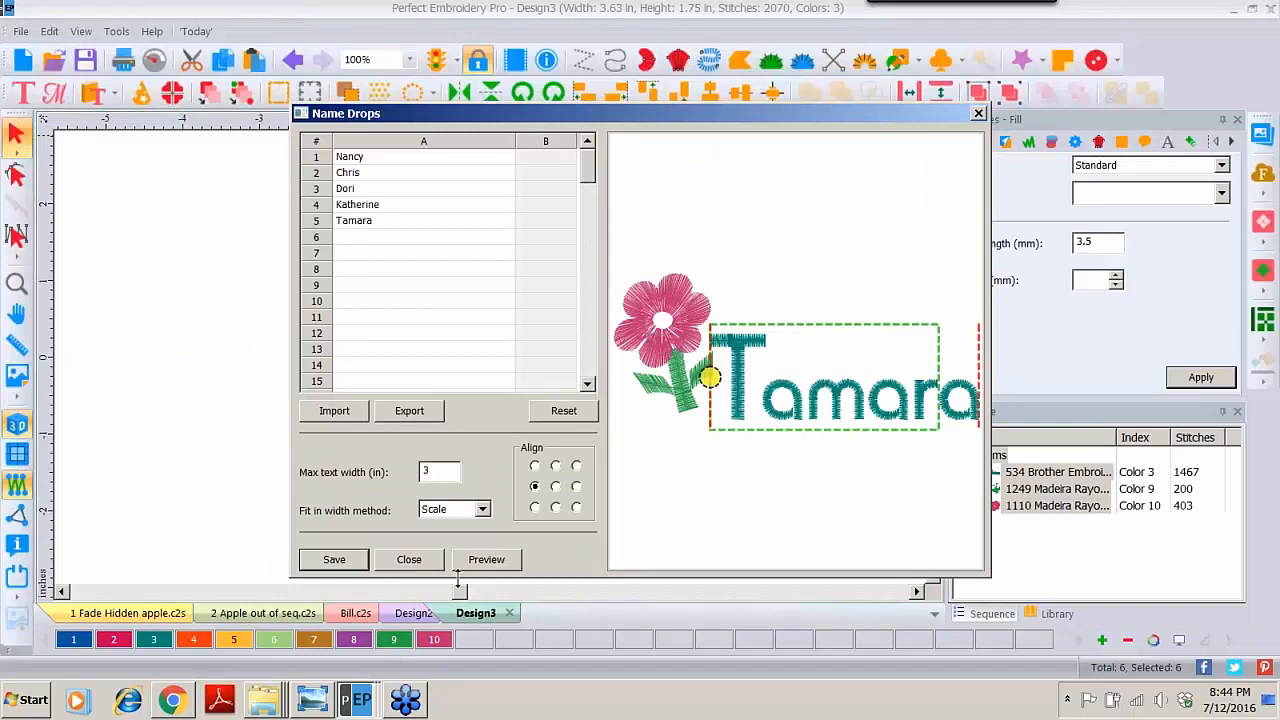
pyautogui.click(409, 559)
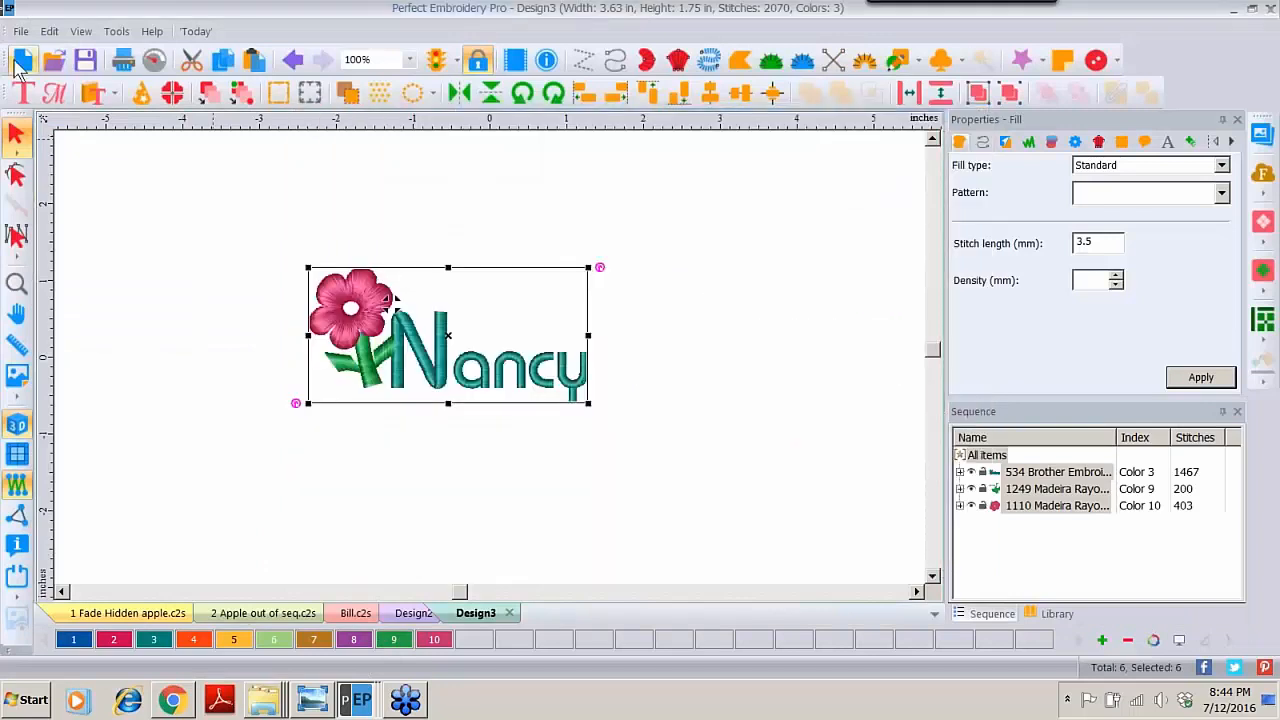
pyautogui.click(54, 62)
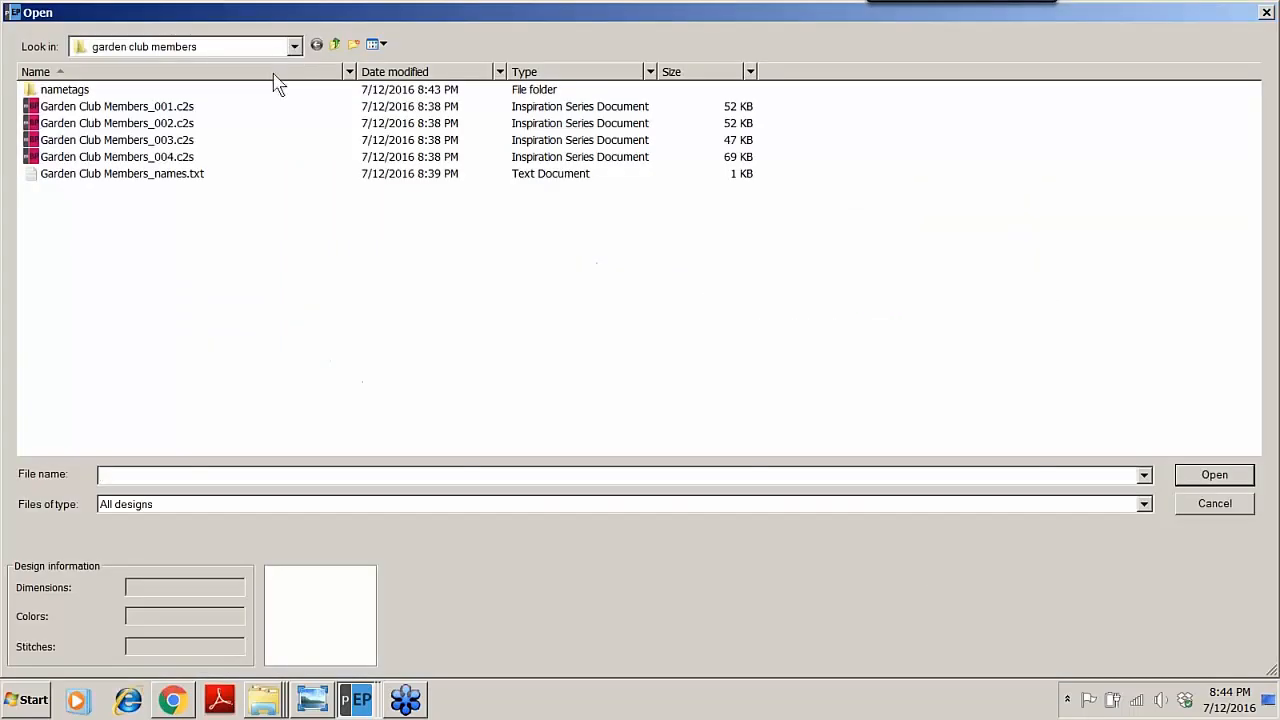
pyautogui.click(335, 45)
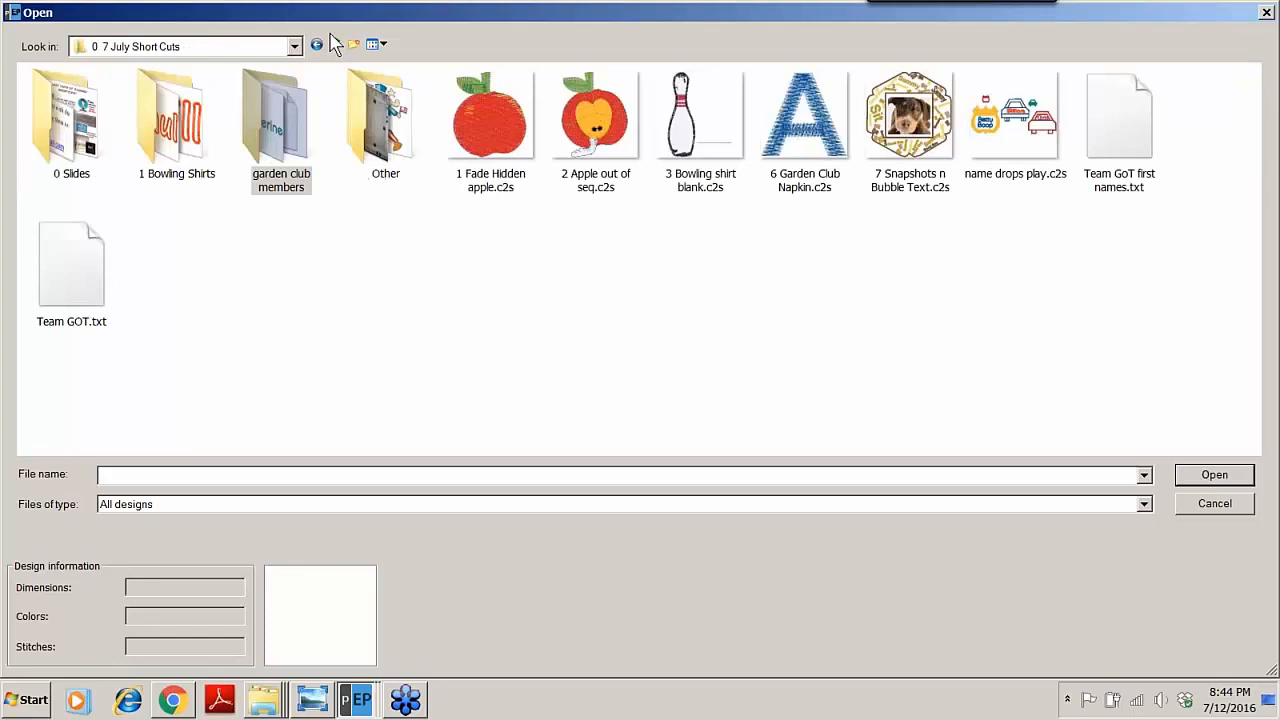
pyautogui.doubleClick(808, 118)
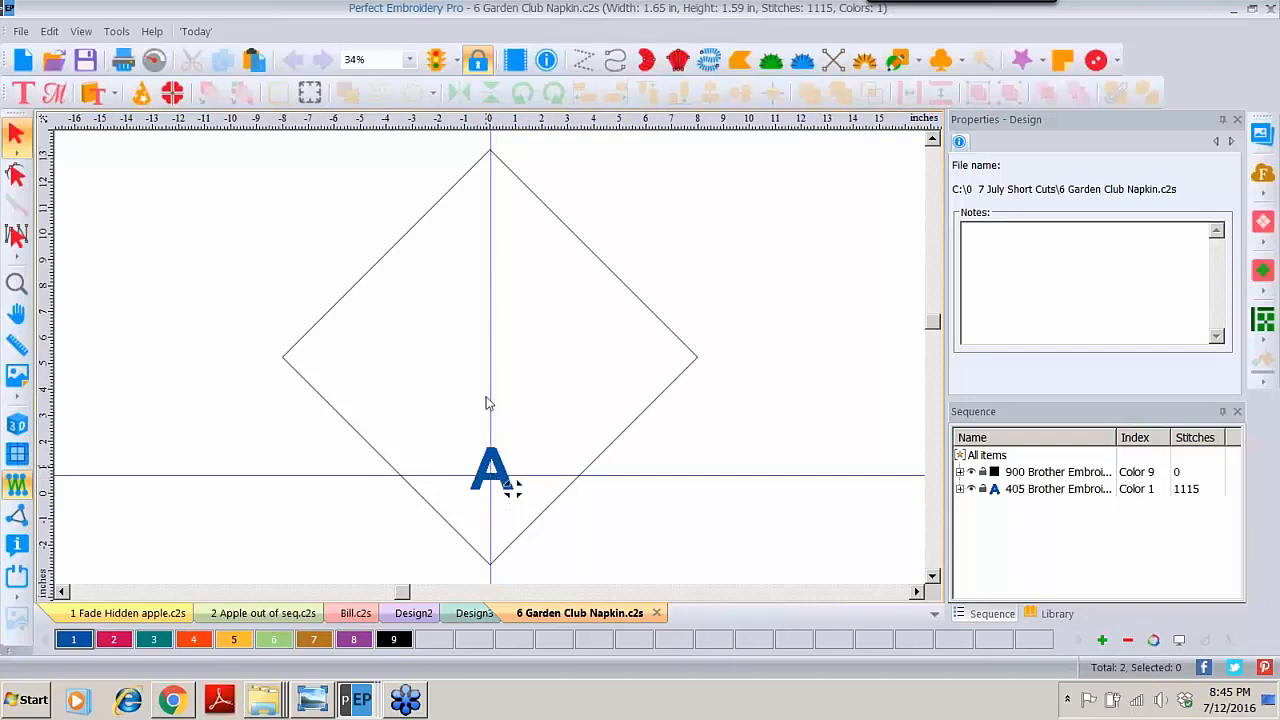
# Step: Examine 7 Perfect Placement.png in Windows Photo Viewer and return to the napkin design in Perfect Embroidery Pro
pyautogui.click(316, 703)
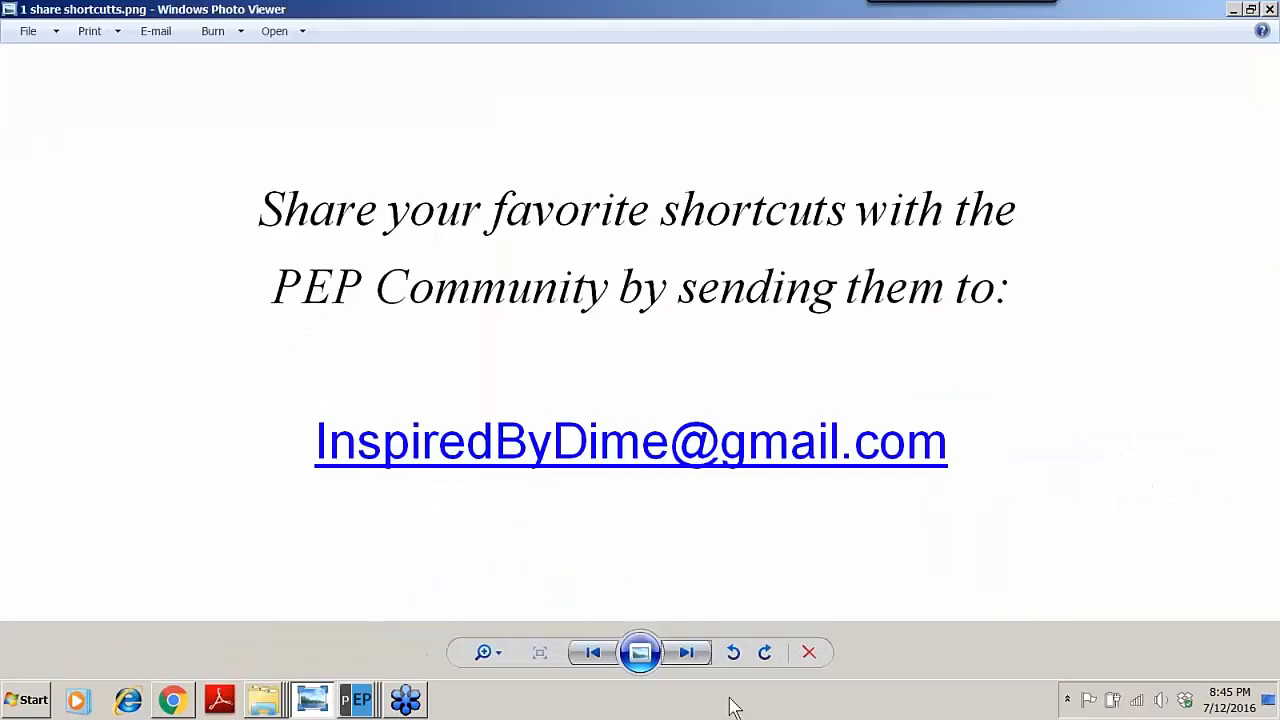
pyautogui.click(686, 656)
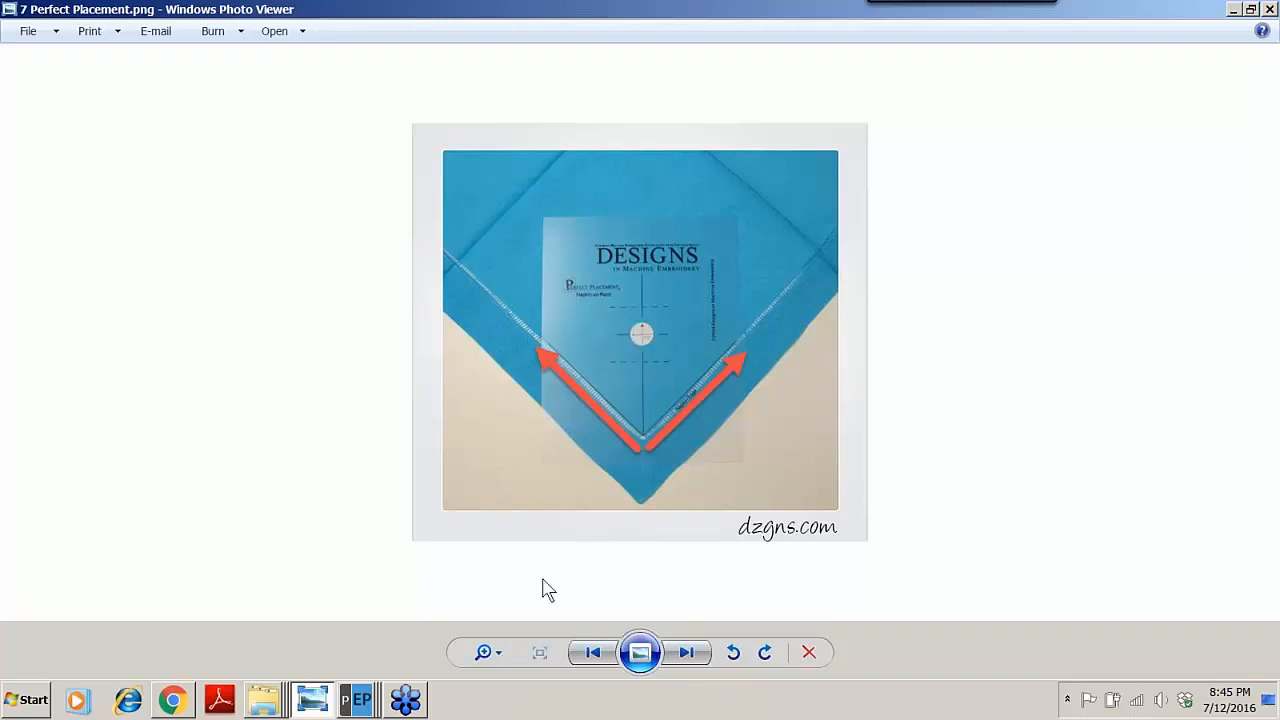
pyautogui.moveTo(358, 700)
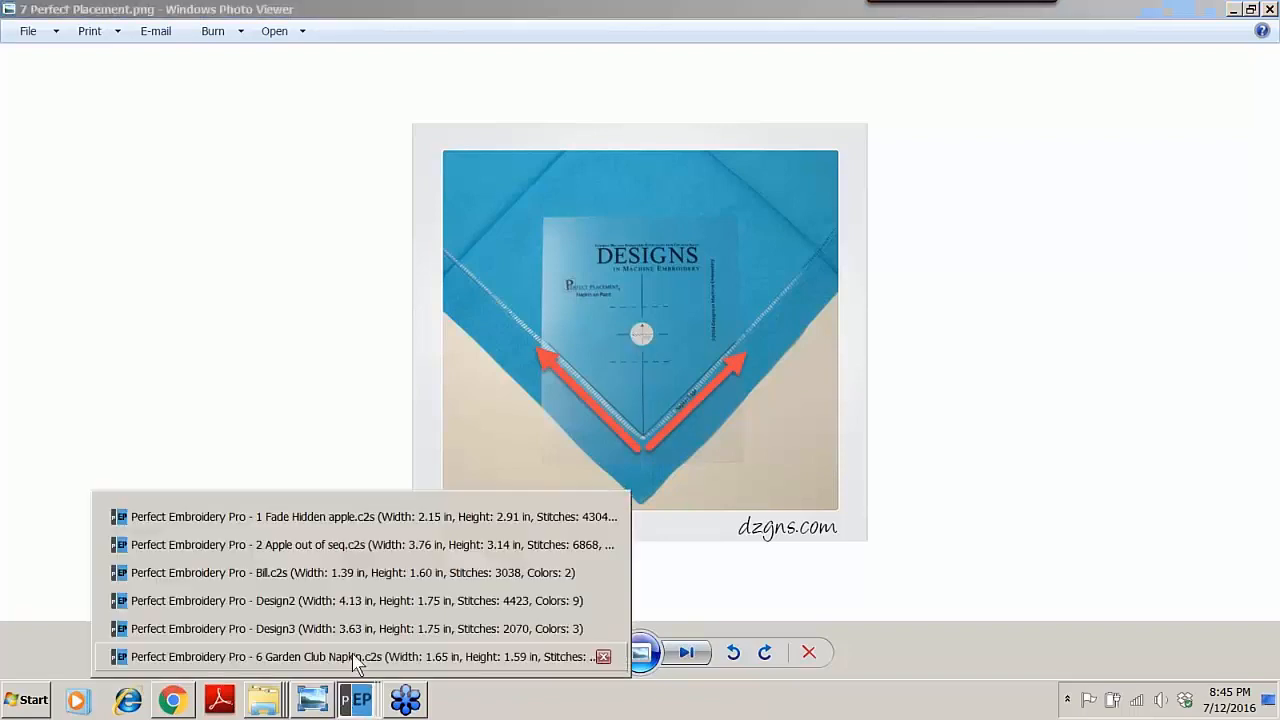
pyautogui.click(345, 658)
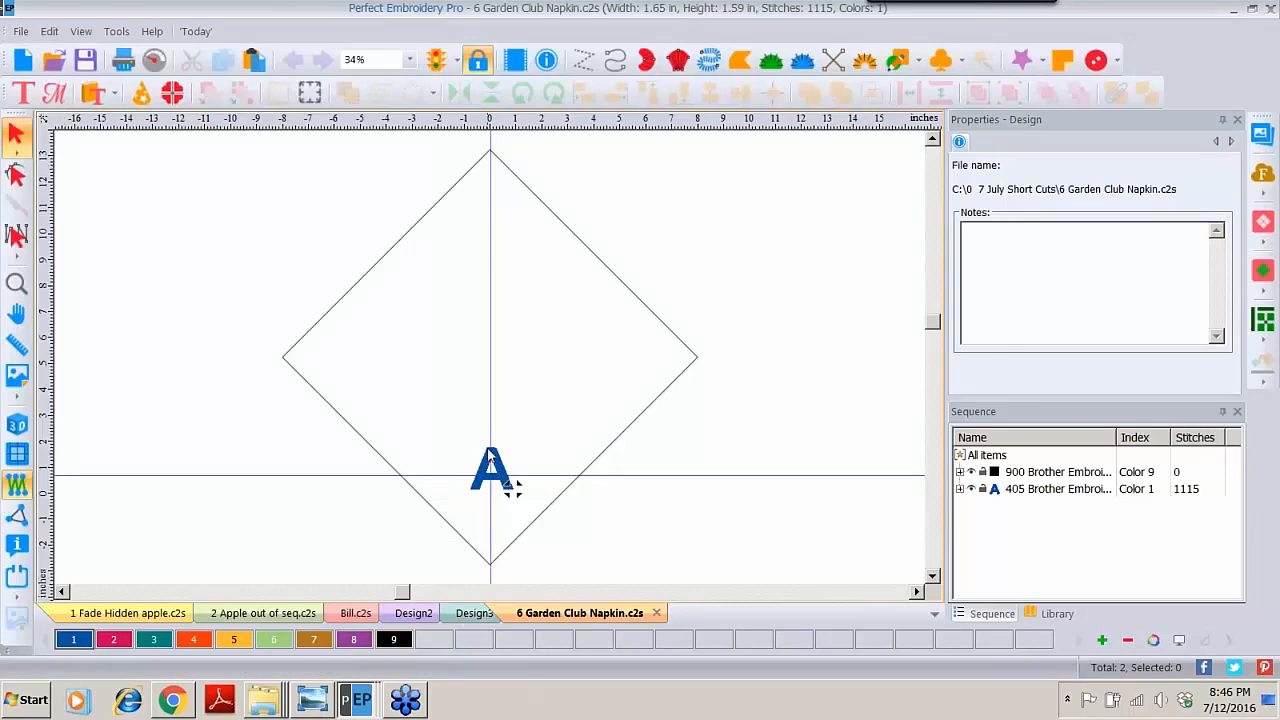
# Step: Change the font of the letter A in the napkin's lower corner to Magnolia
pyautogui.click(490, 465)
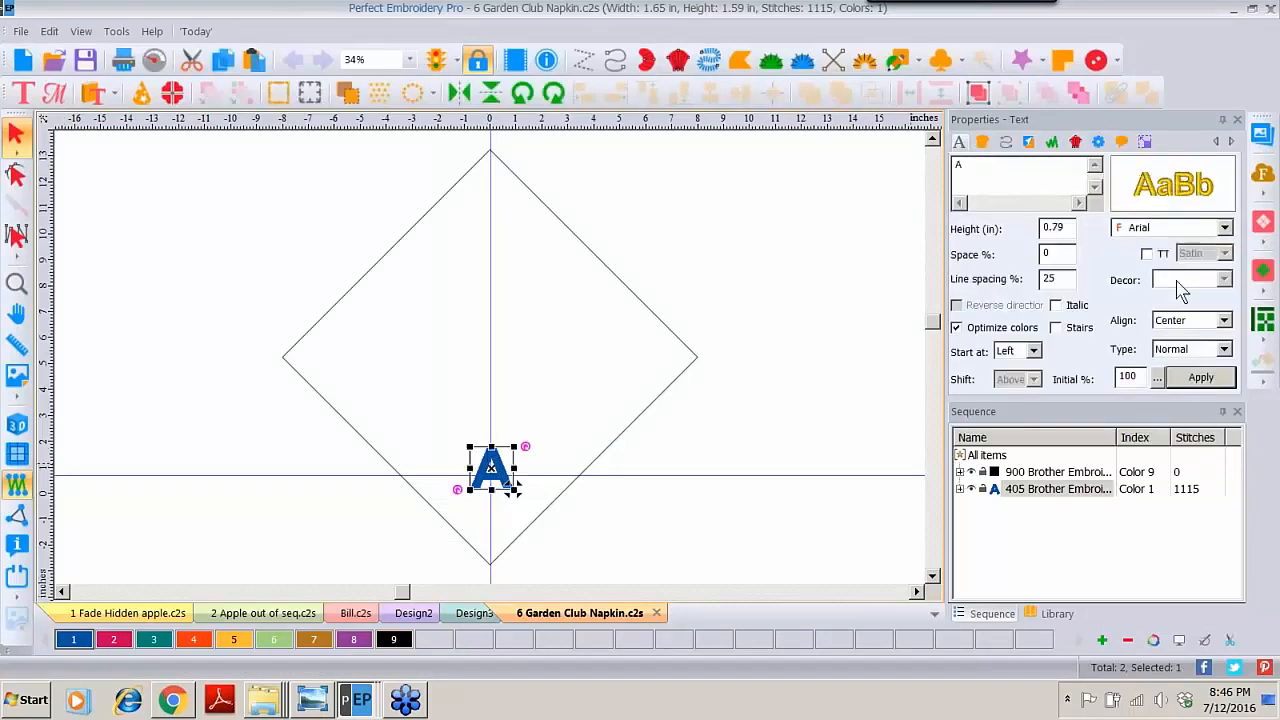
pyautogui.click(1180, 190)
pyautogui.moveTo(989, 123); pyautogui.dragTo(990, 305)
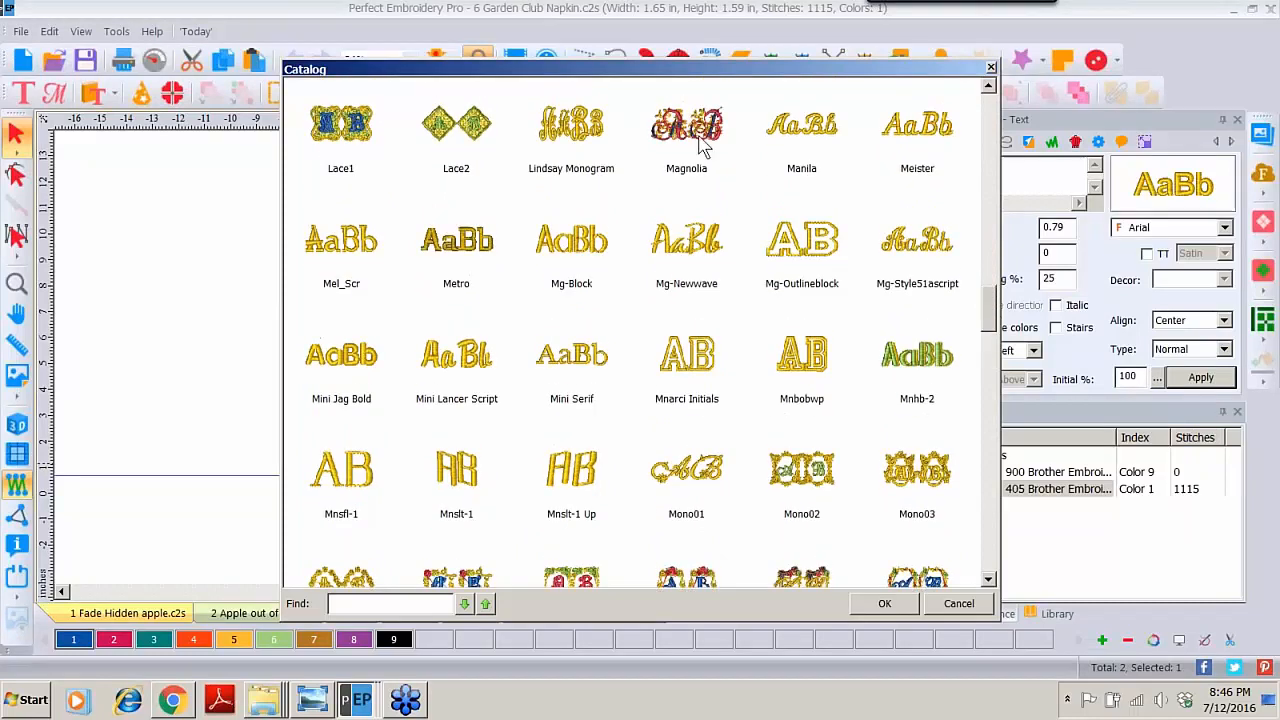
pyautogui.click(686, 124)
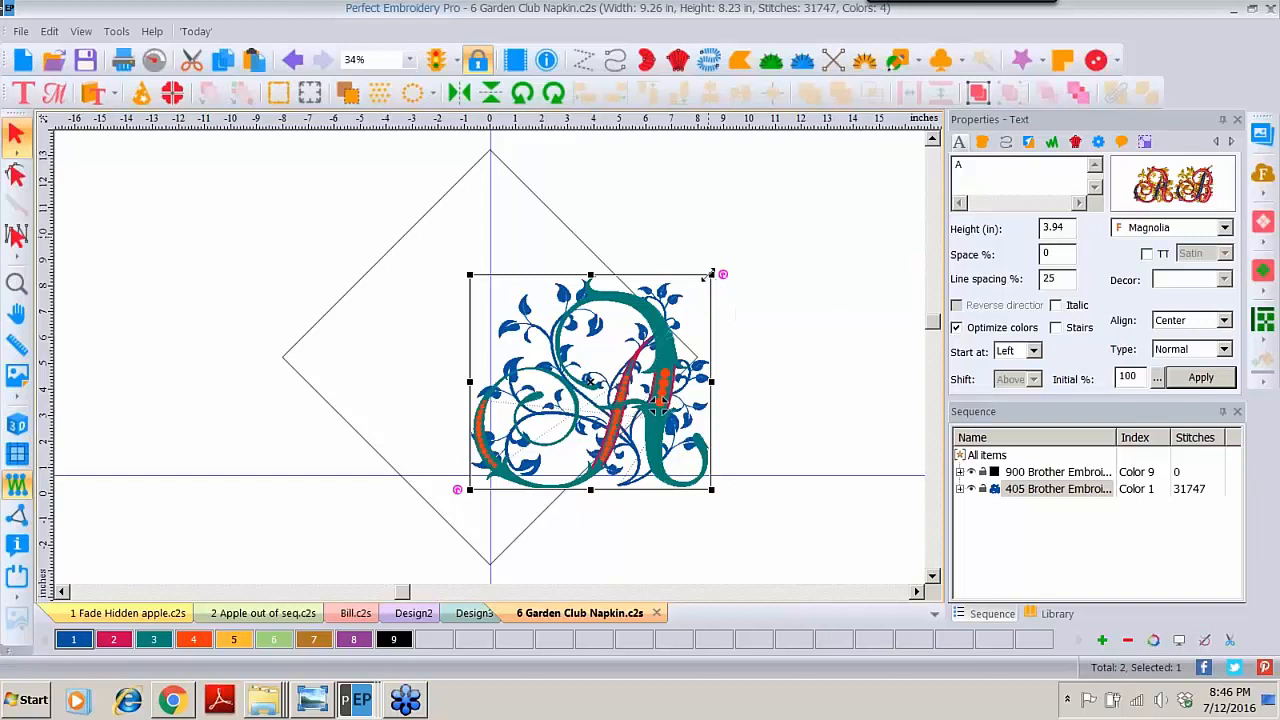
# Step: Shrink the letter A to about 2.75 in wide by 2.35 in high and center it in the napkin's lower corner
pyautogui.moveTo(711, 277); pyautogui.dragTo(528, 408)
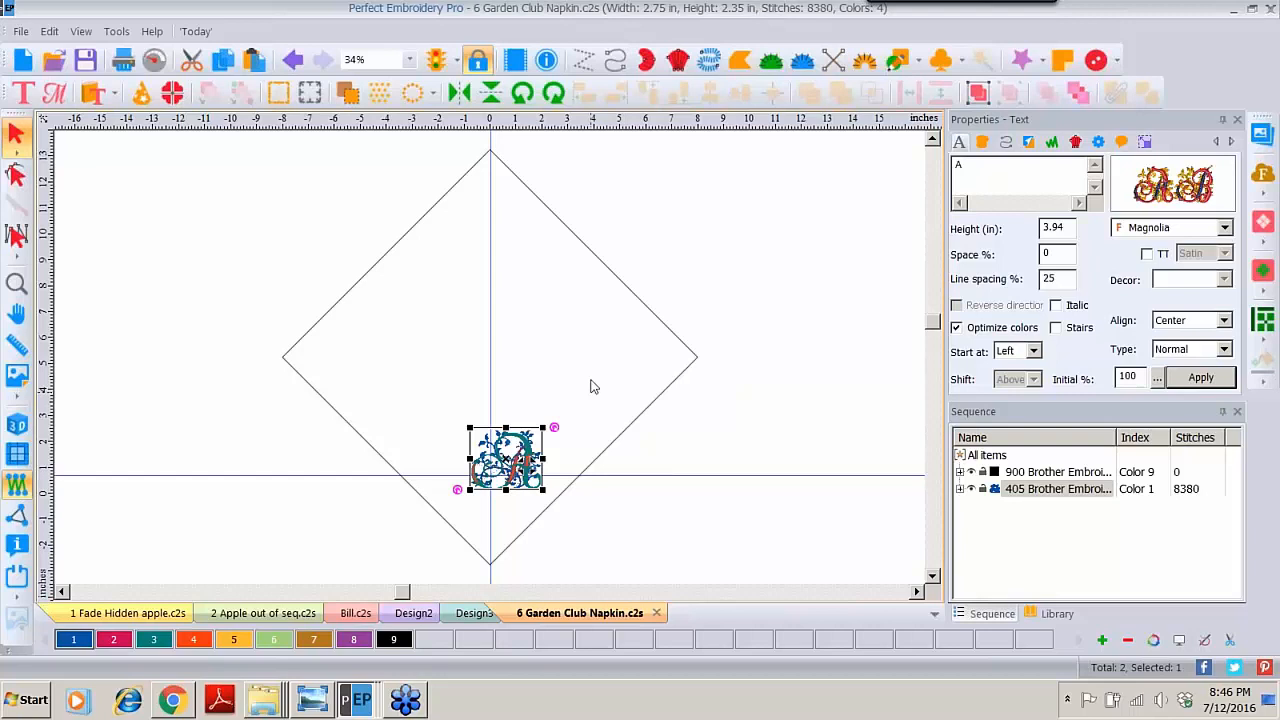
pyautogui.moveTo(543, 421); pyautogui.dragTo(543, 424)
pyautogui.moveTo(516, 466)
pyautogui.mouseDown()
pyautogui.moveTo(488, 463)
pyautogui.moveTo(496, 477)
pyautogui.mouseUp()
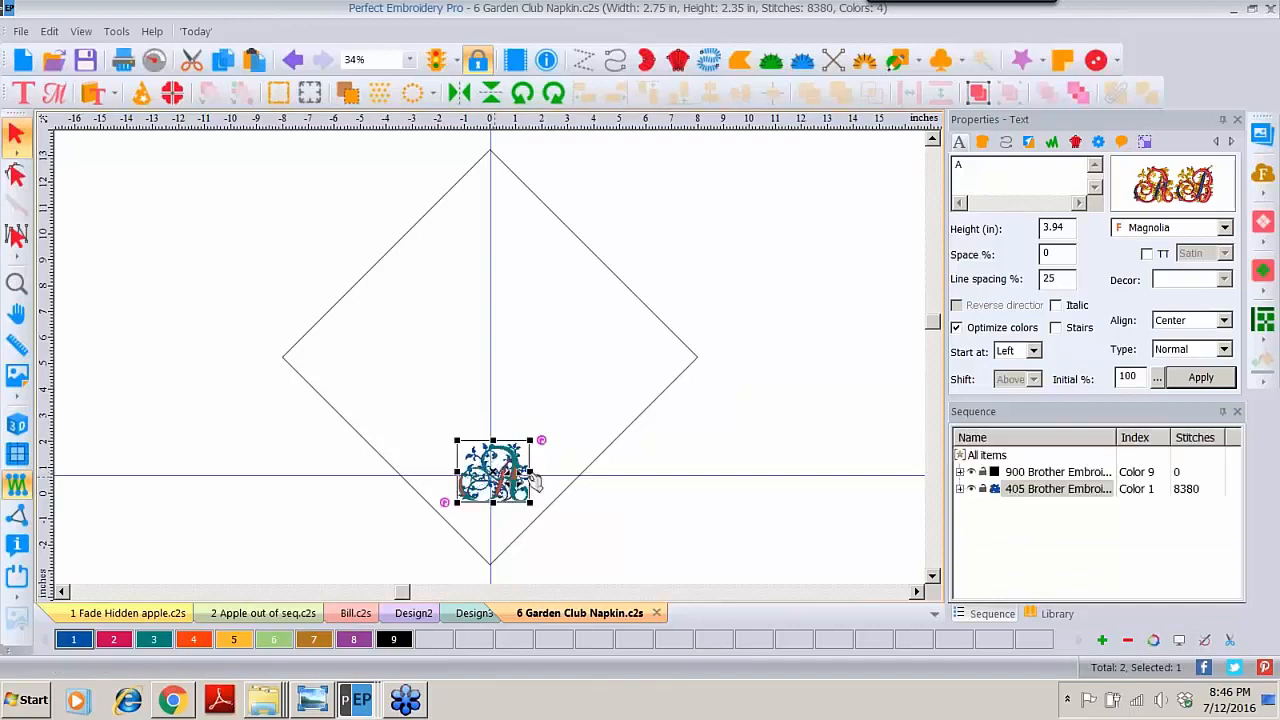
# Step: Turn on the 3D stitch view for the napkin design and reselect the letter A
pyautogui.click(17, 285)
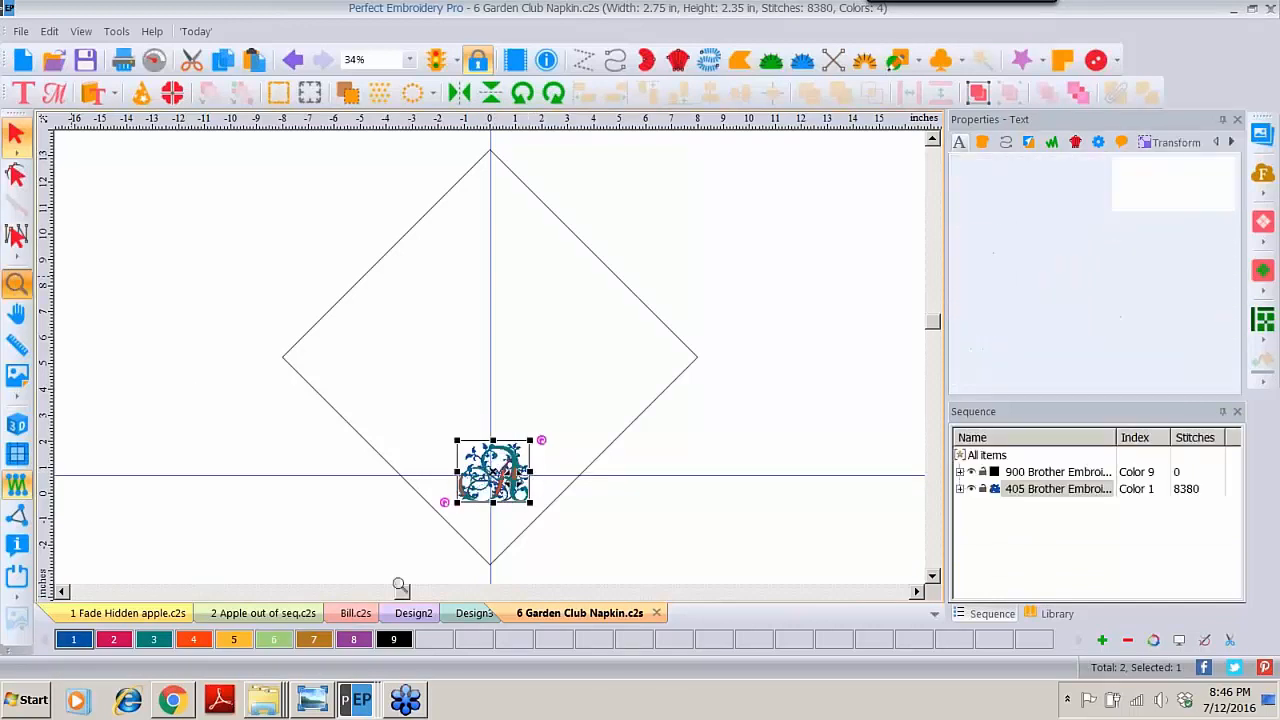
pyautogui.click(505, 497)
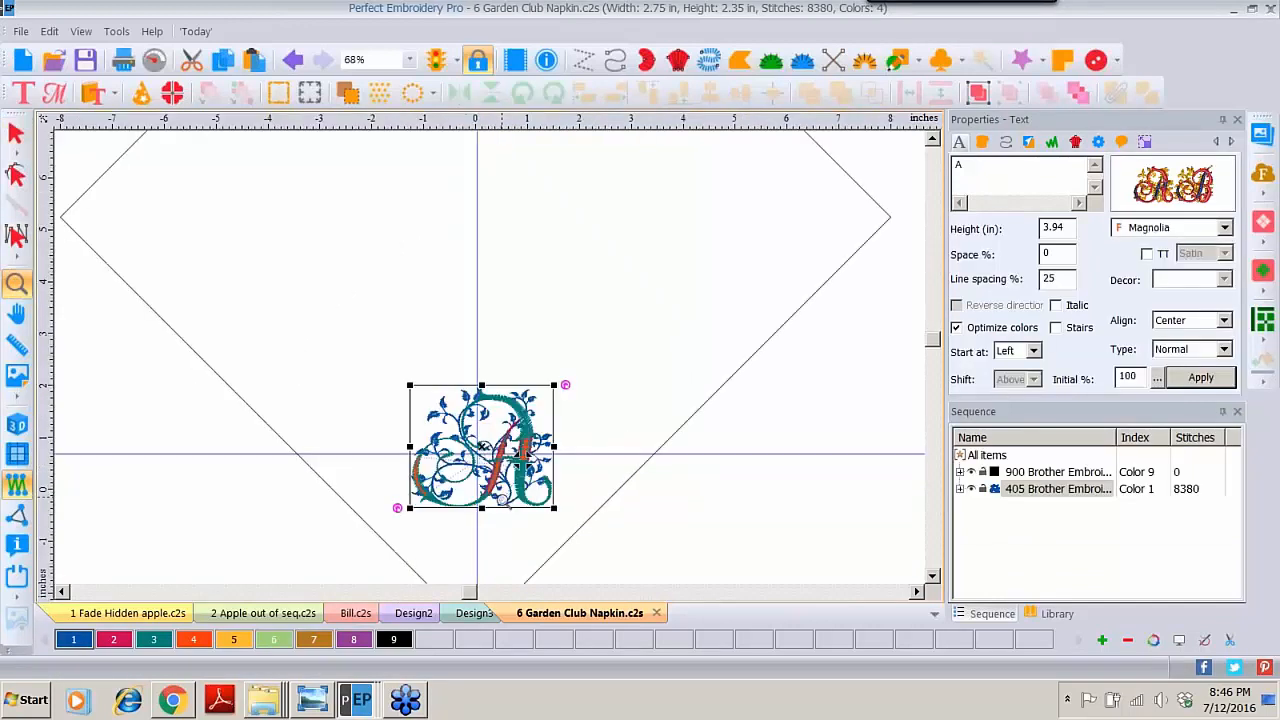
pyautogui.click(503, 496)
pyautogui.click(17, 424)
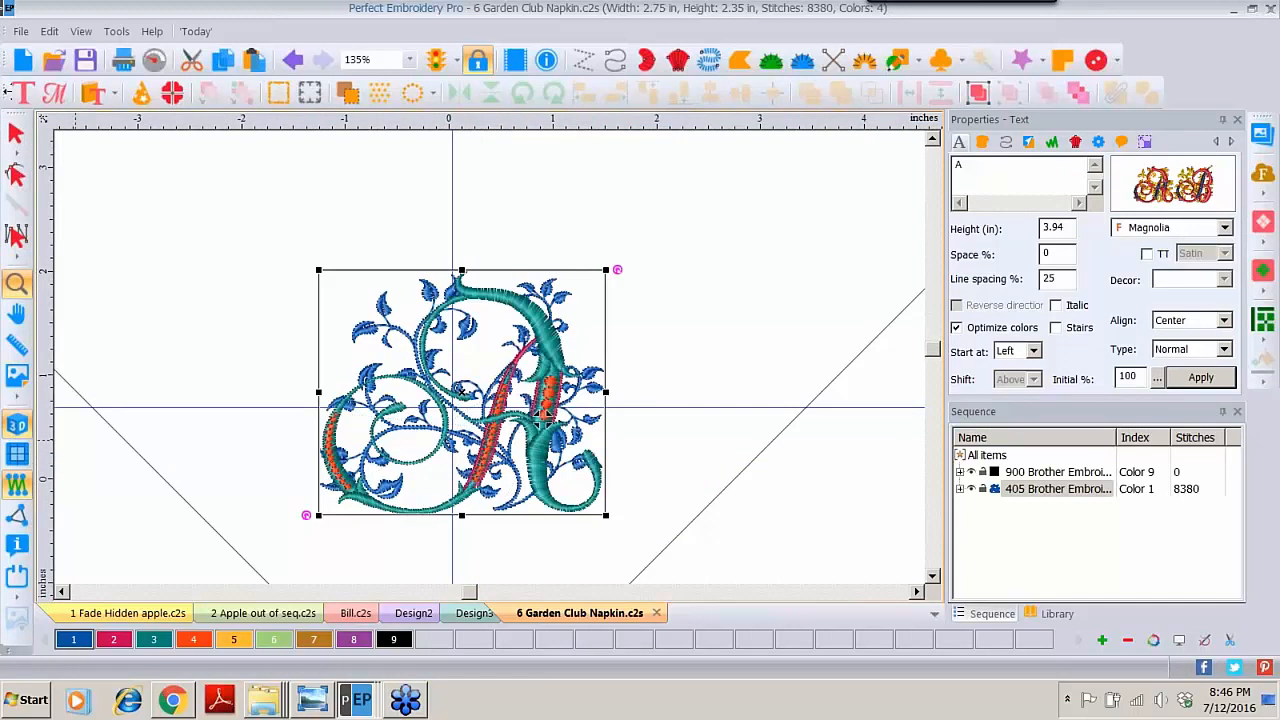
pyautogui.click(15, 133)
pyautogui.click(594, 388)
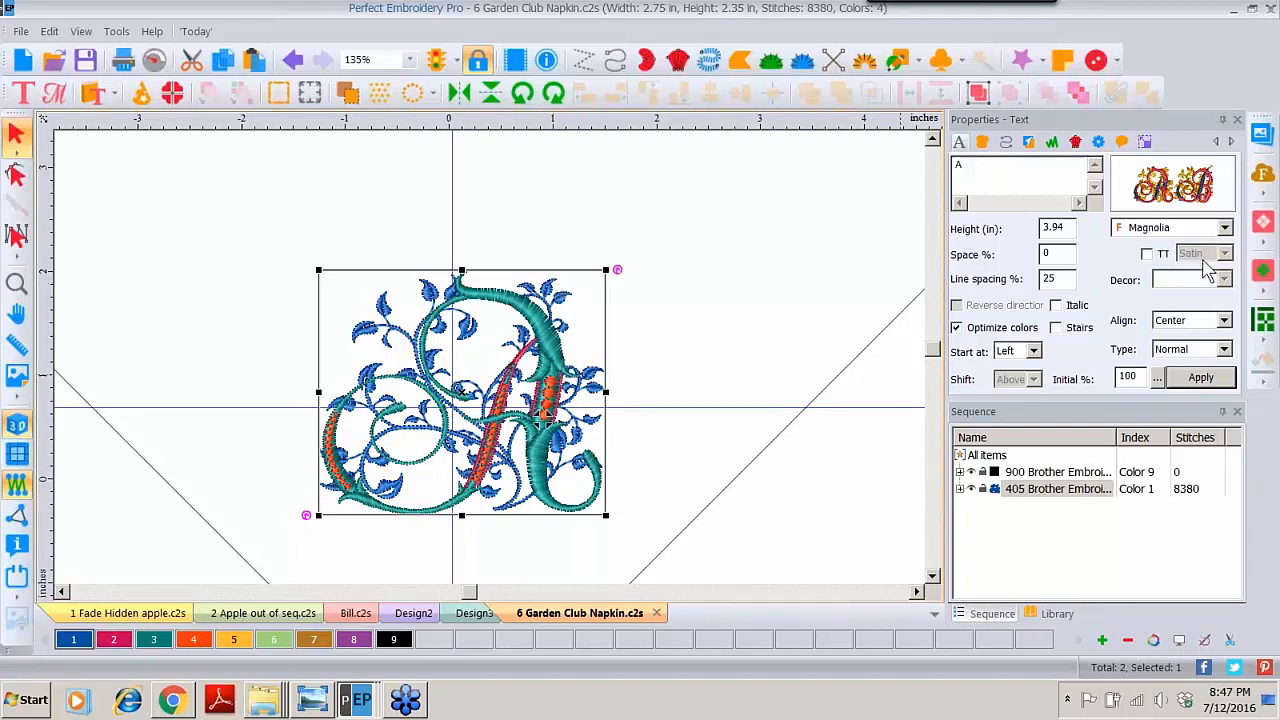
# Step: Check the Magnolia font's recommended height range and the letter A's fill pattern, stitch length and density
pyautogui.moveTo(1138, 212)
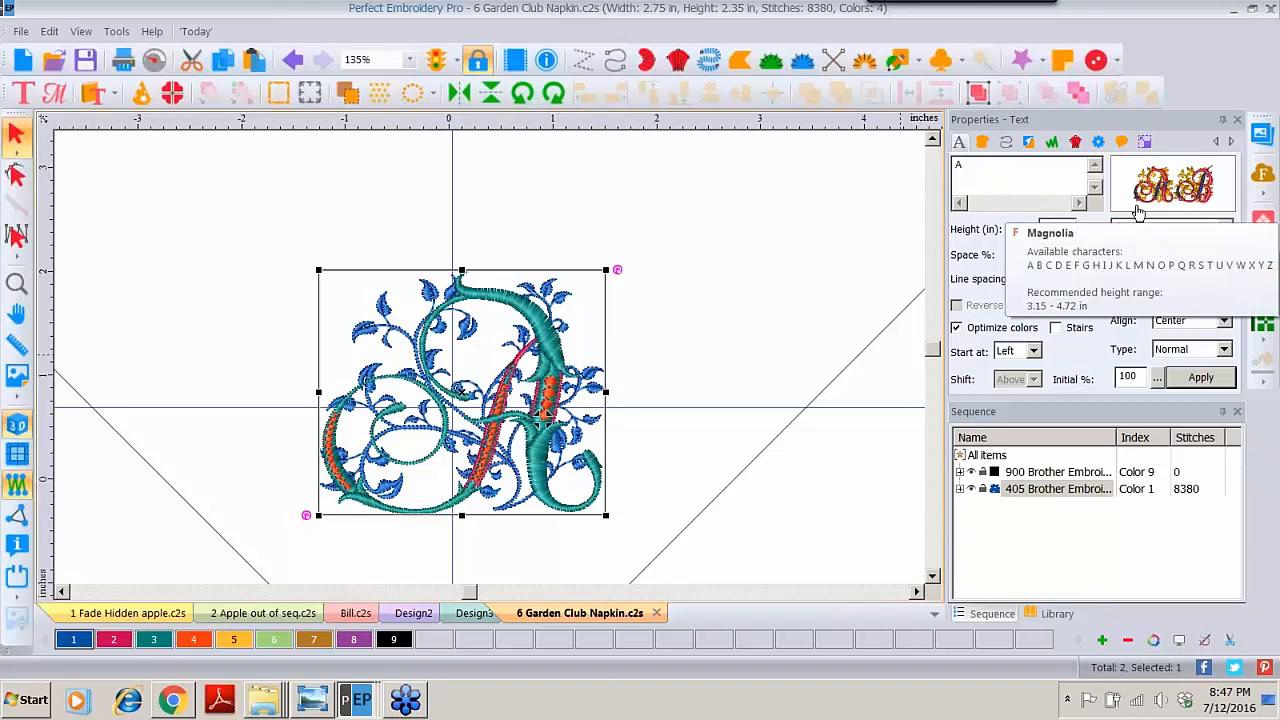
pyautogui.click(982, 142)
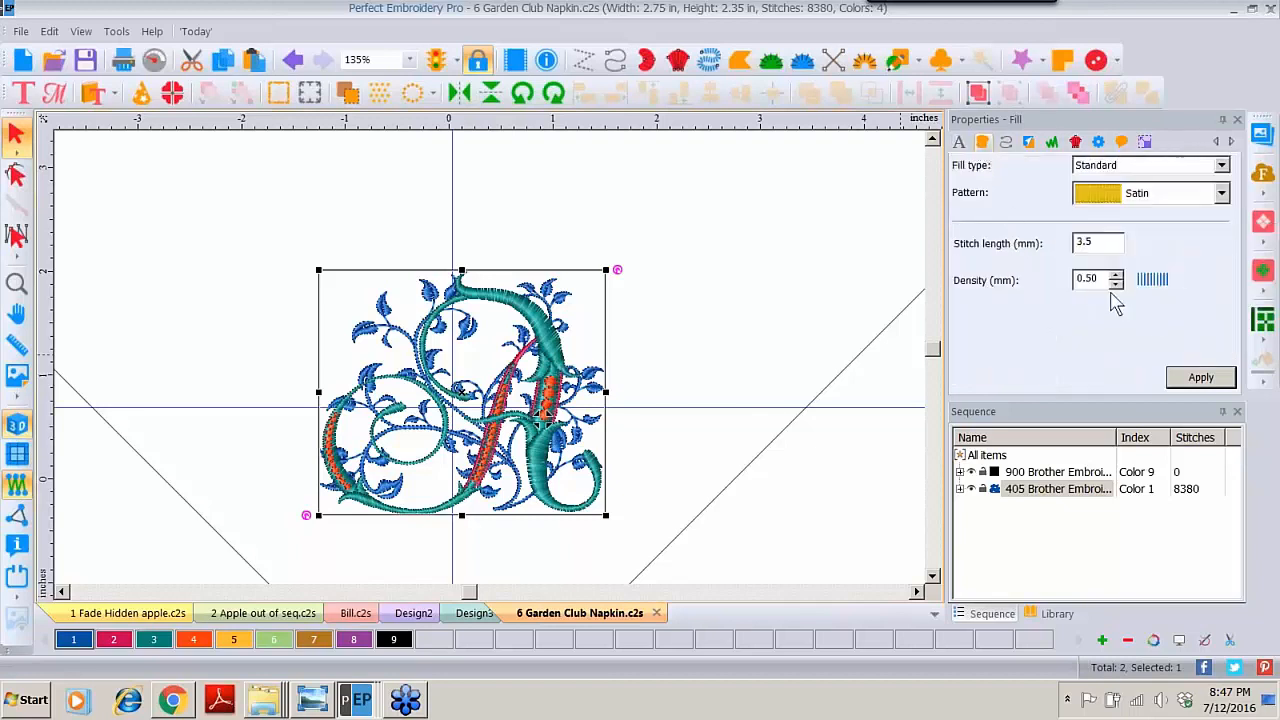
pyautogui.click(1195, 378)
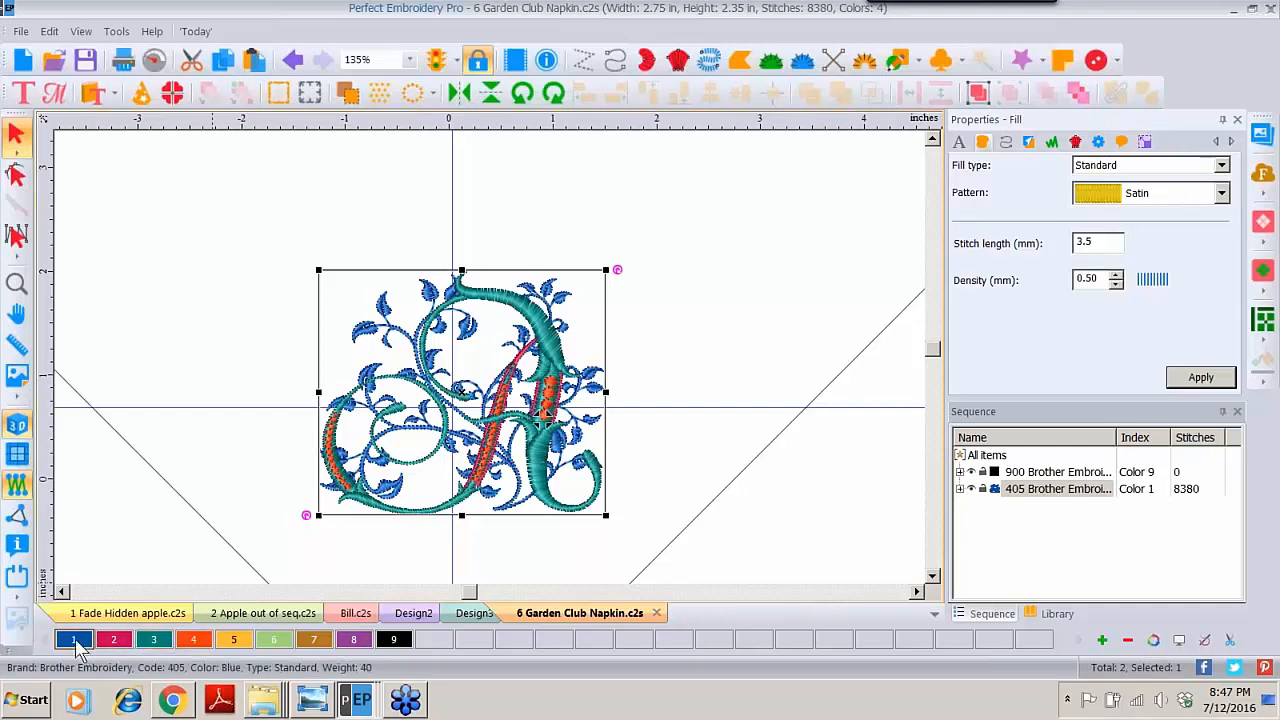
# Step: Change the letter's leaf and vine color from the Brother Embroidery palette to 513 Lime Green
pyautogui.doubleClick(75, 640)
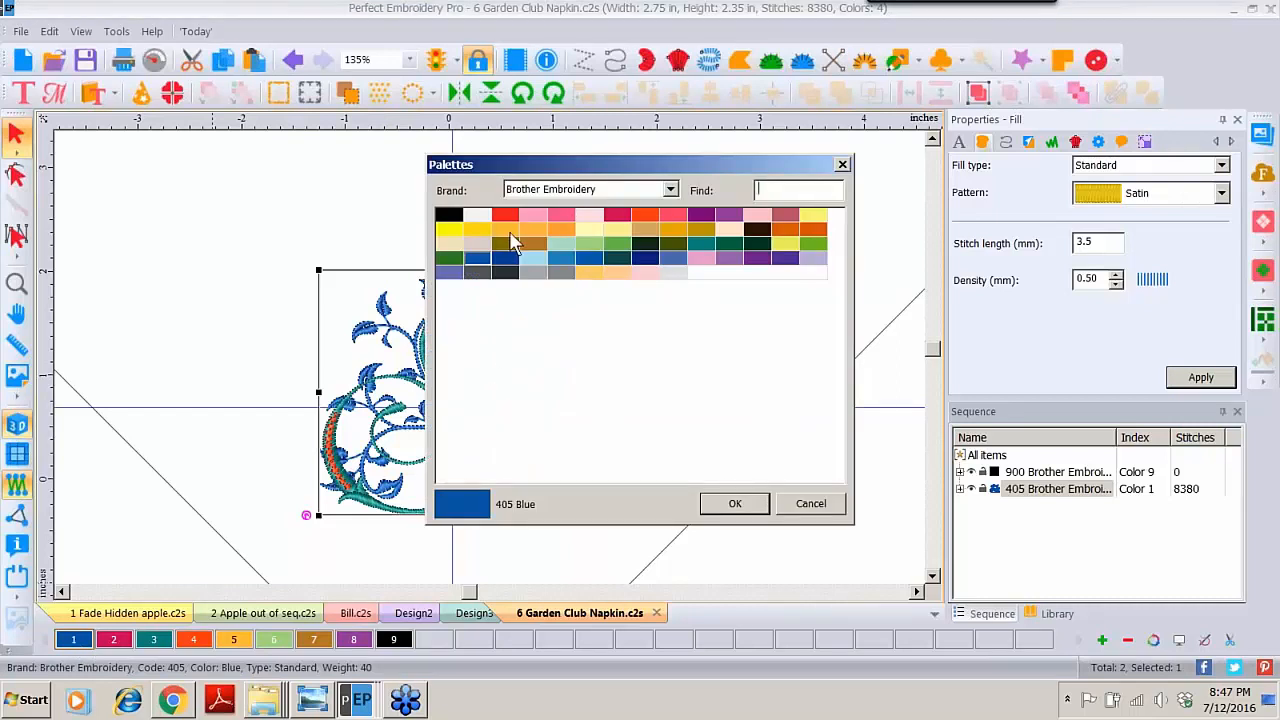
pyautogui.click(822, 244)
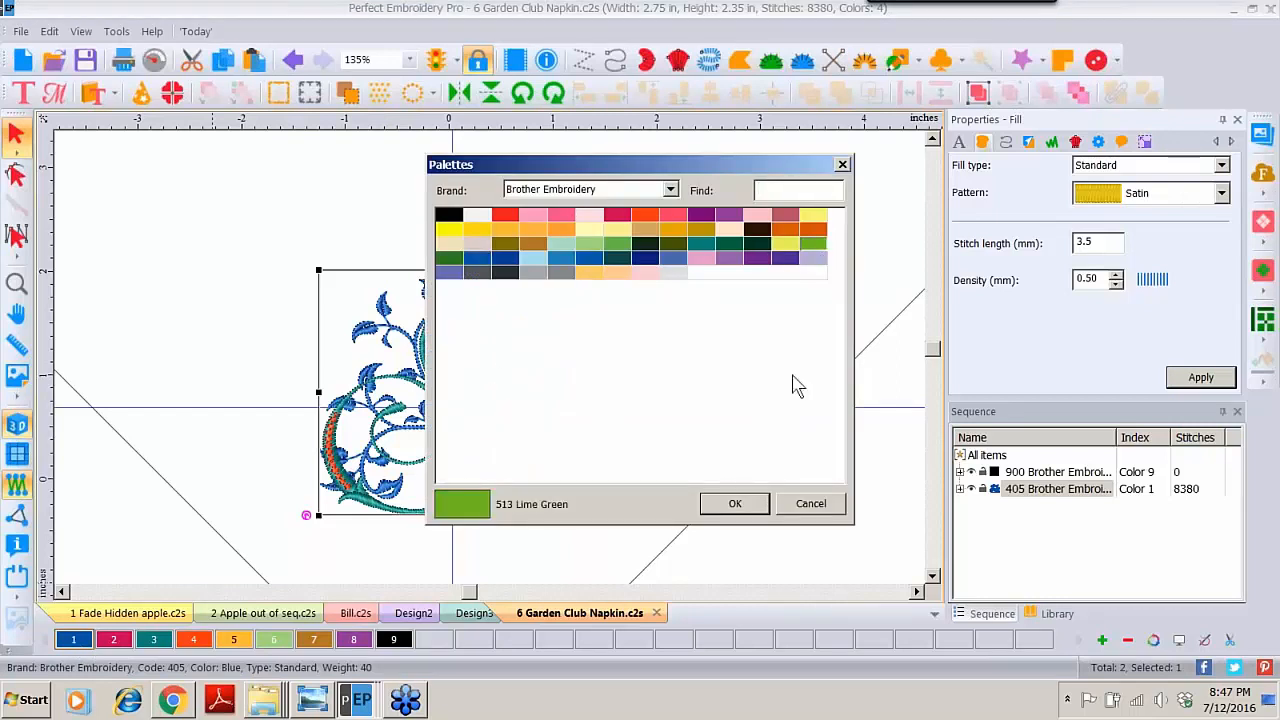
pyautogui.click(736, 504)
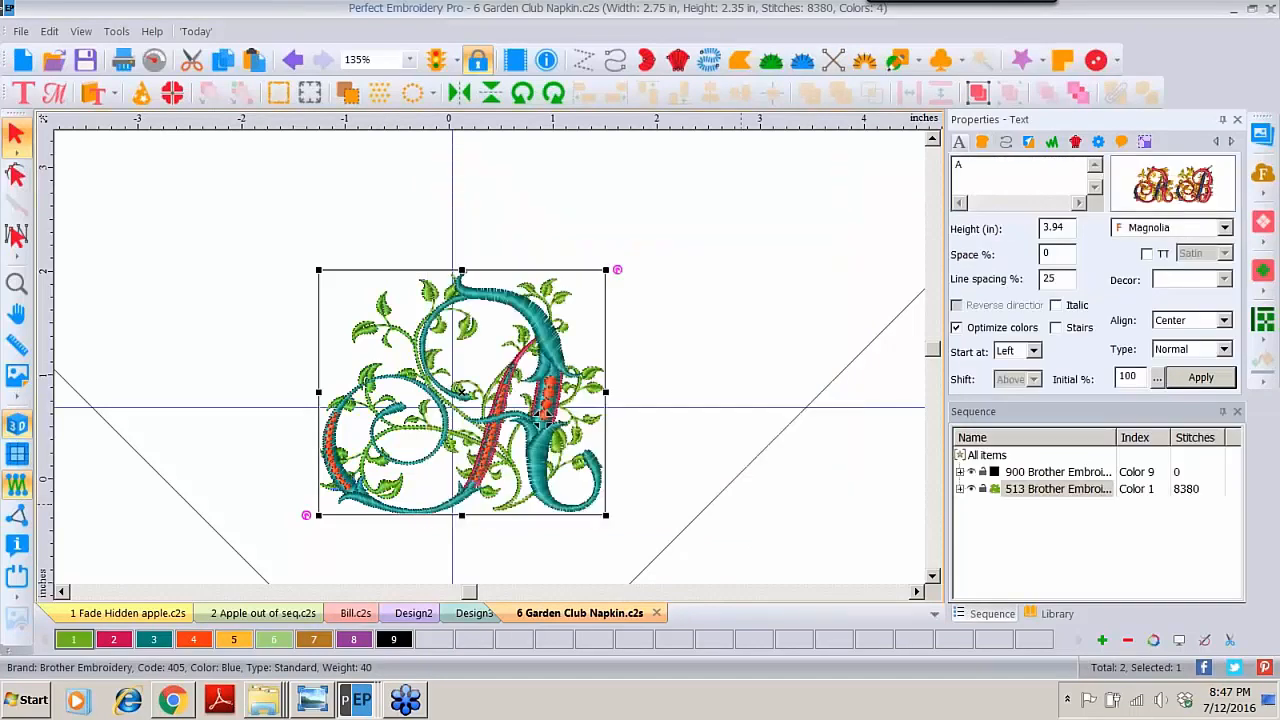
# Step: Recolor the letter's teal strokes pink and its orange inner stitching dark purple from the Brother Embroidery palette
pyautogui.doubleClick(150, 640)
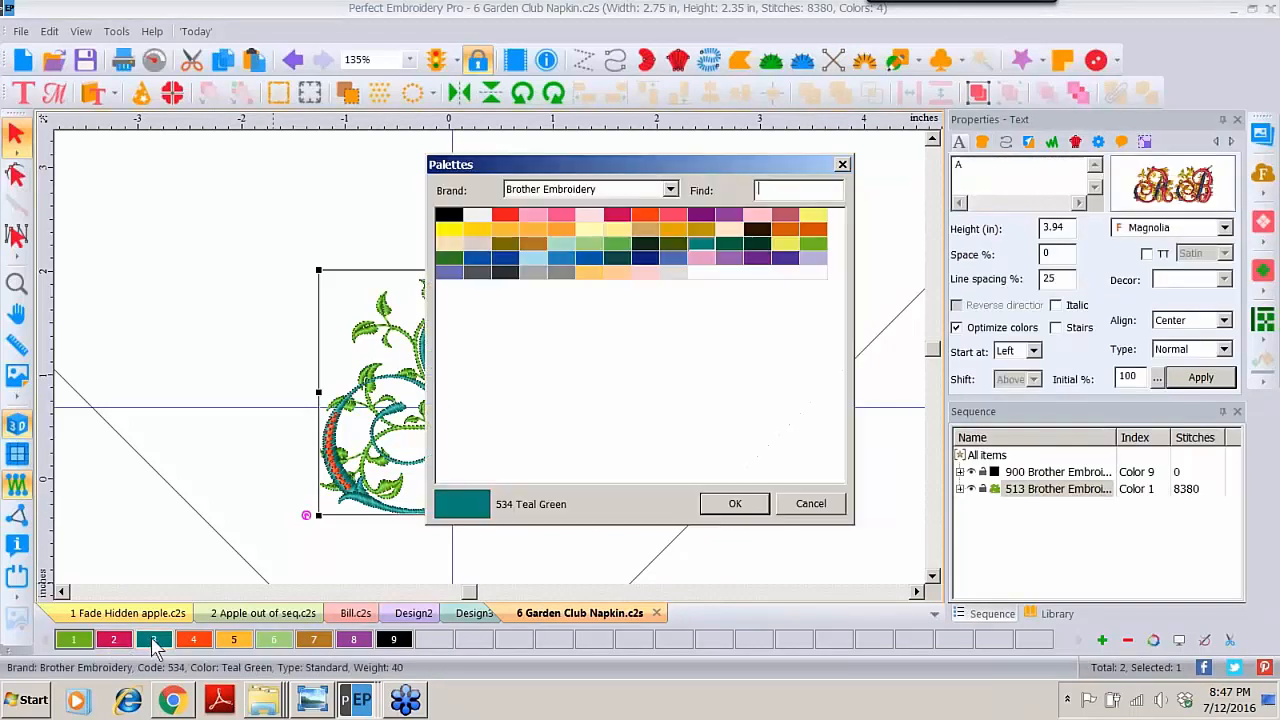
pyautogui.click(538, 215)
pyautogui.click(735, 503)
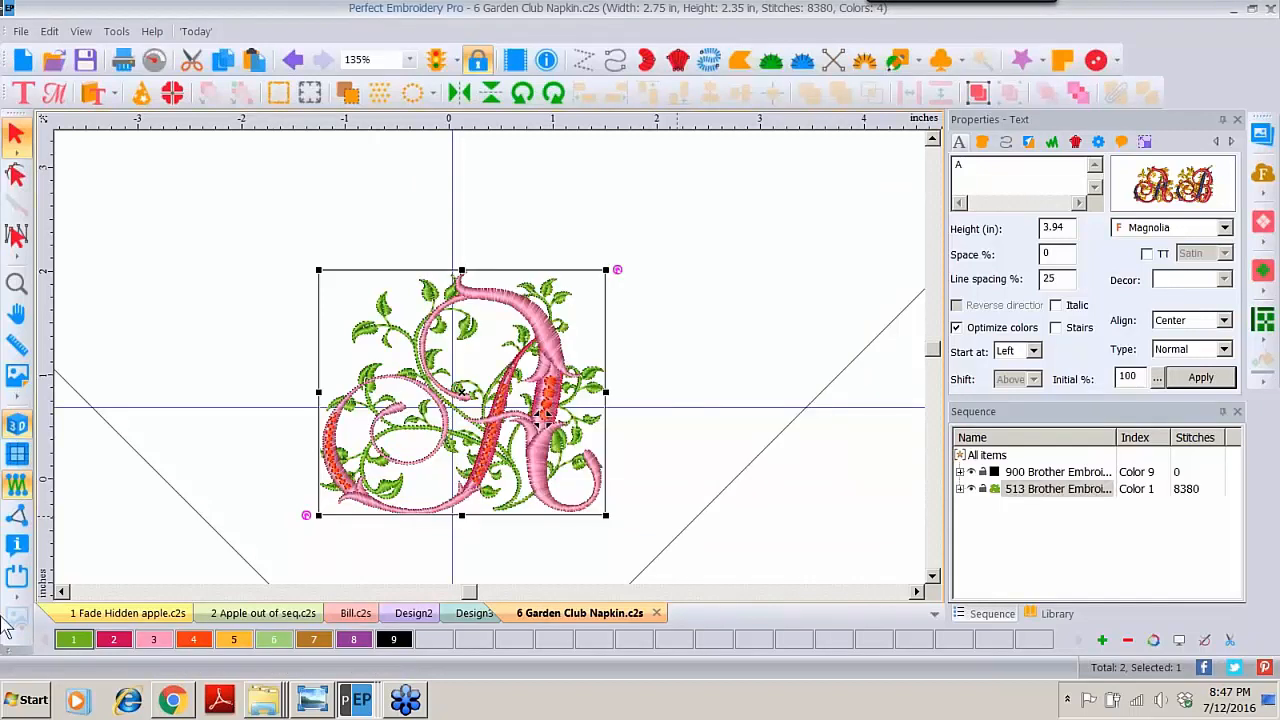
pyautogui.doubleClick(193, 640)
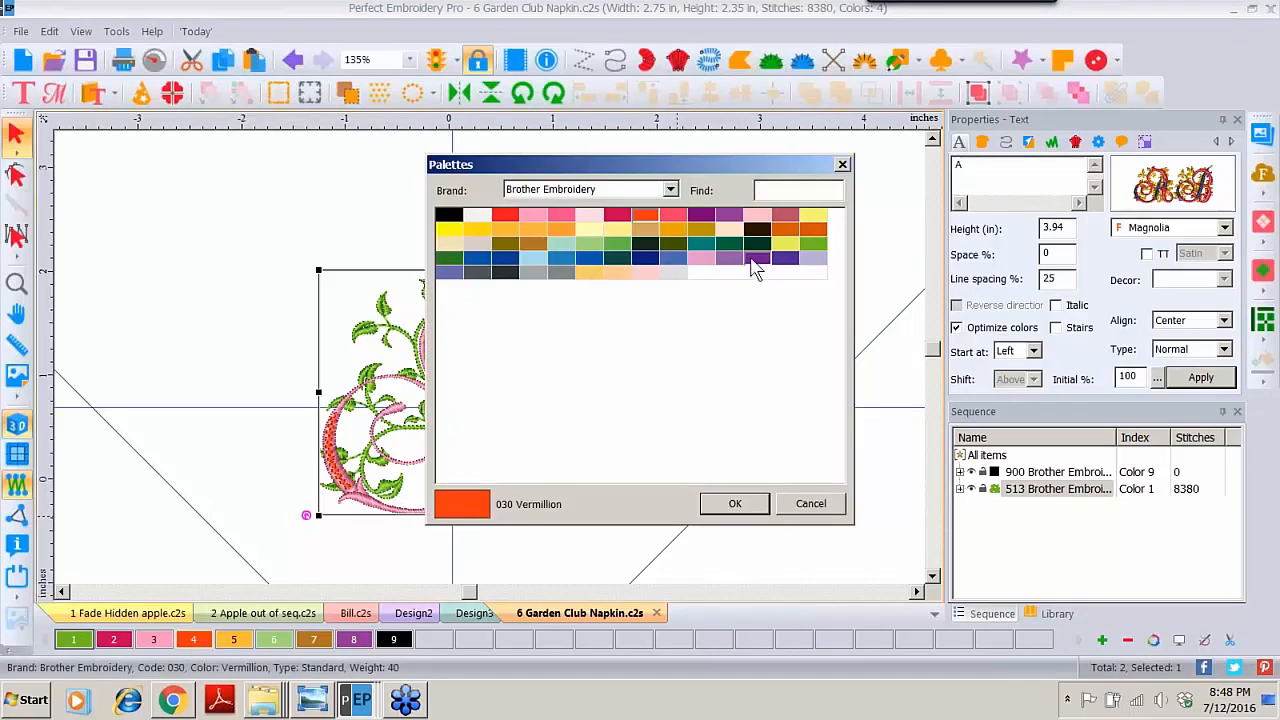
pyautogui.click(751, 259)
pyautogui.click(735, 503)
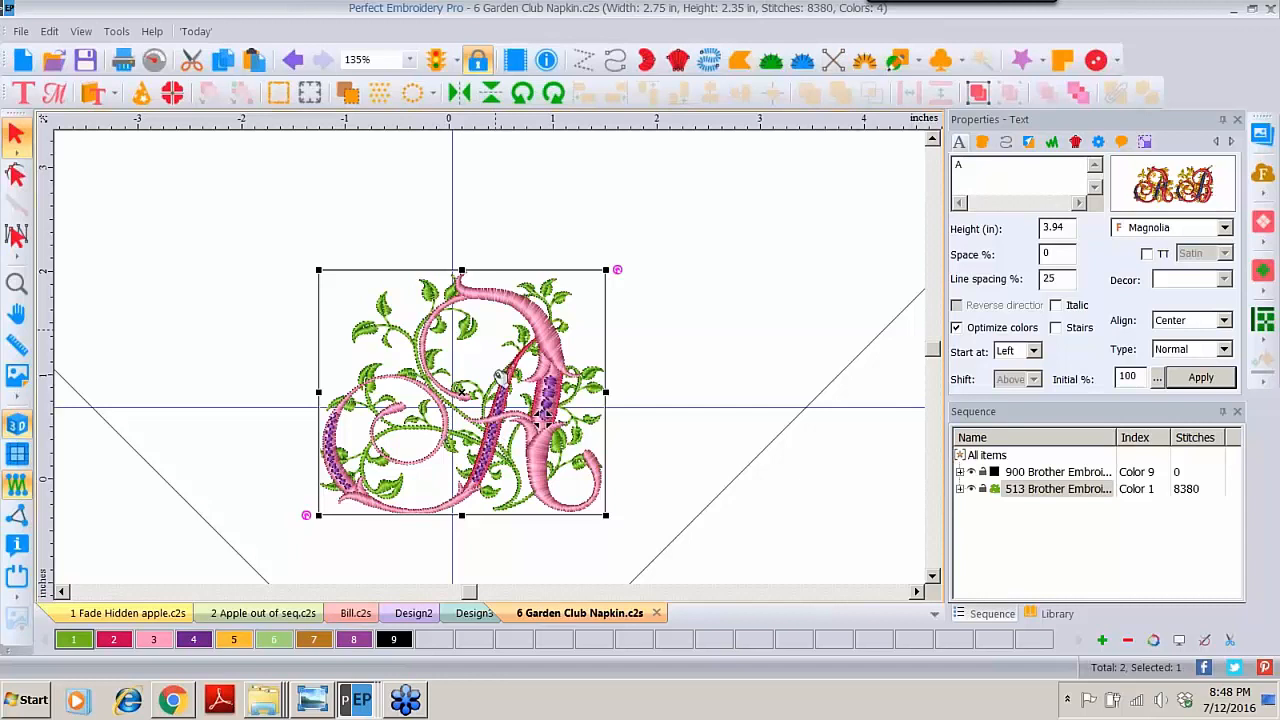
# Step: Save the letter's settings as a text style named GC Napkin
pyautogui.click(1158, 382)
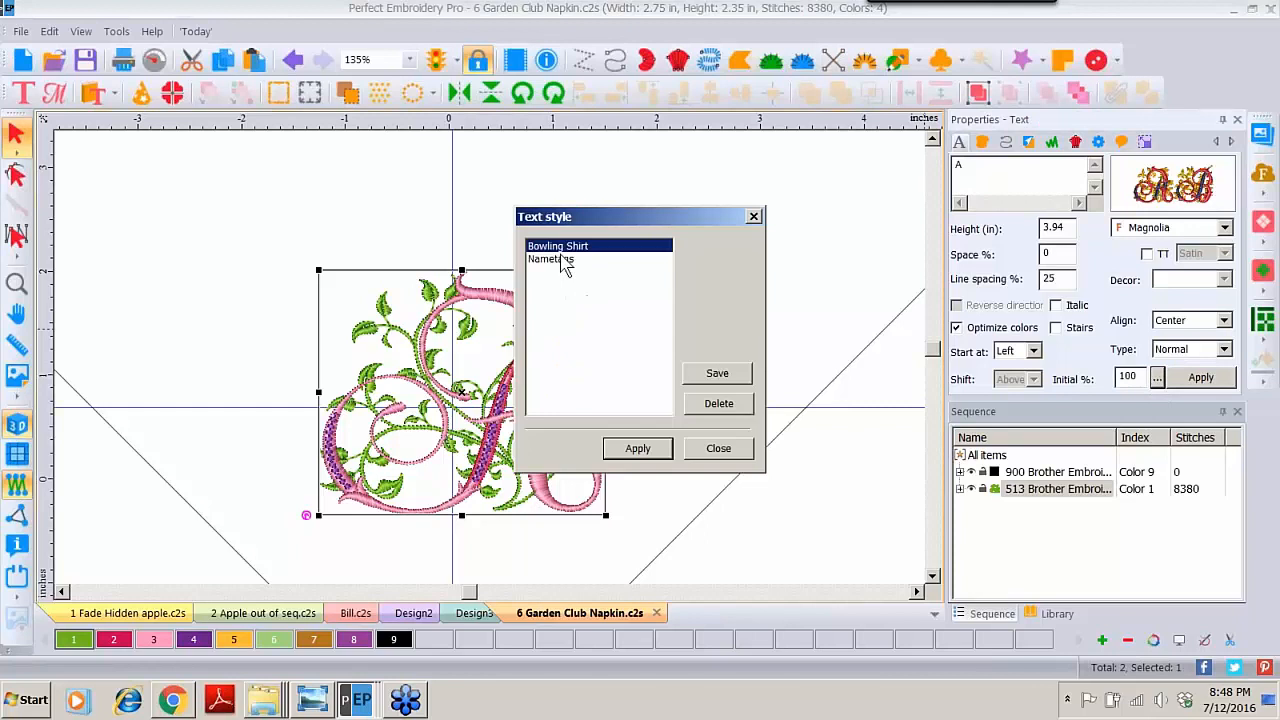
pyautogui.click(714, 376)
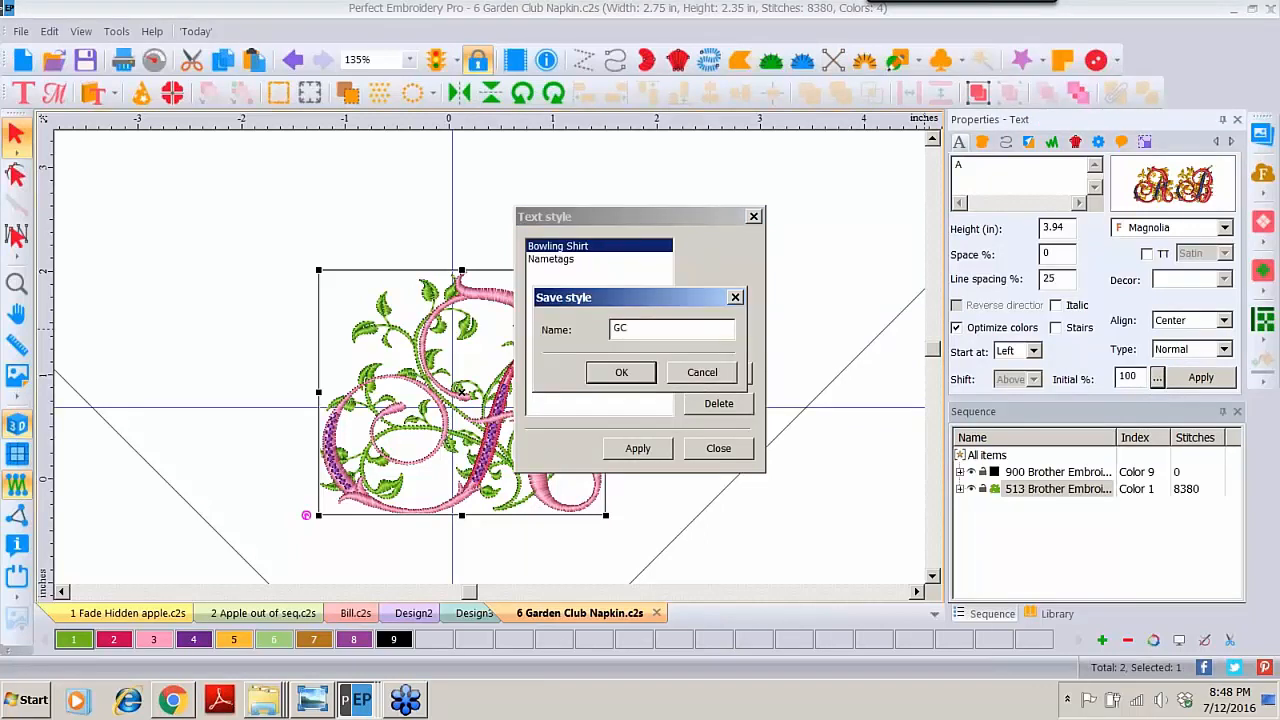
pyautogui.write('GC Map')
pyautogui.press('BackSpace')
pyautogui.click(621, 373)
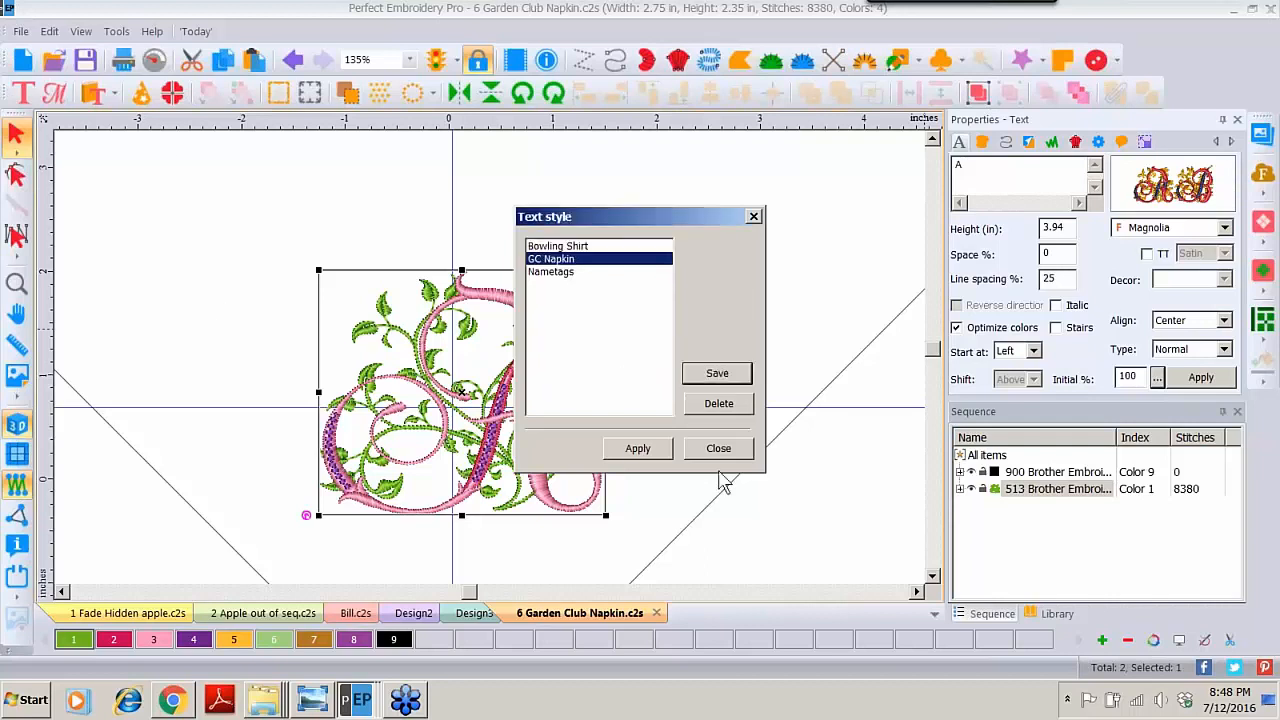
pyautogui.click(719, 449)
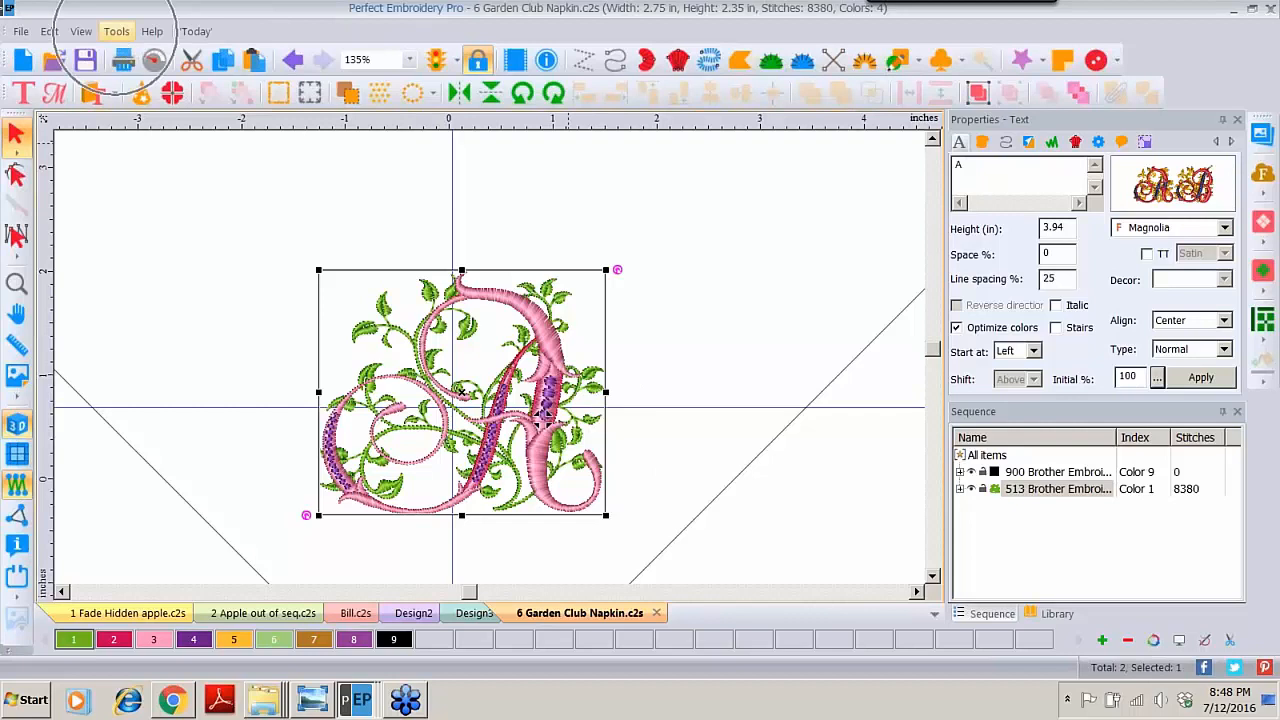
# Step: Import the saved name list from the nametags folder into Name Drops and add another member's first name in row 6
pyautogui.click(116, 33)
pyautogui.click(151, 131)
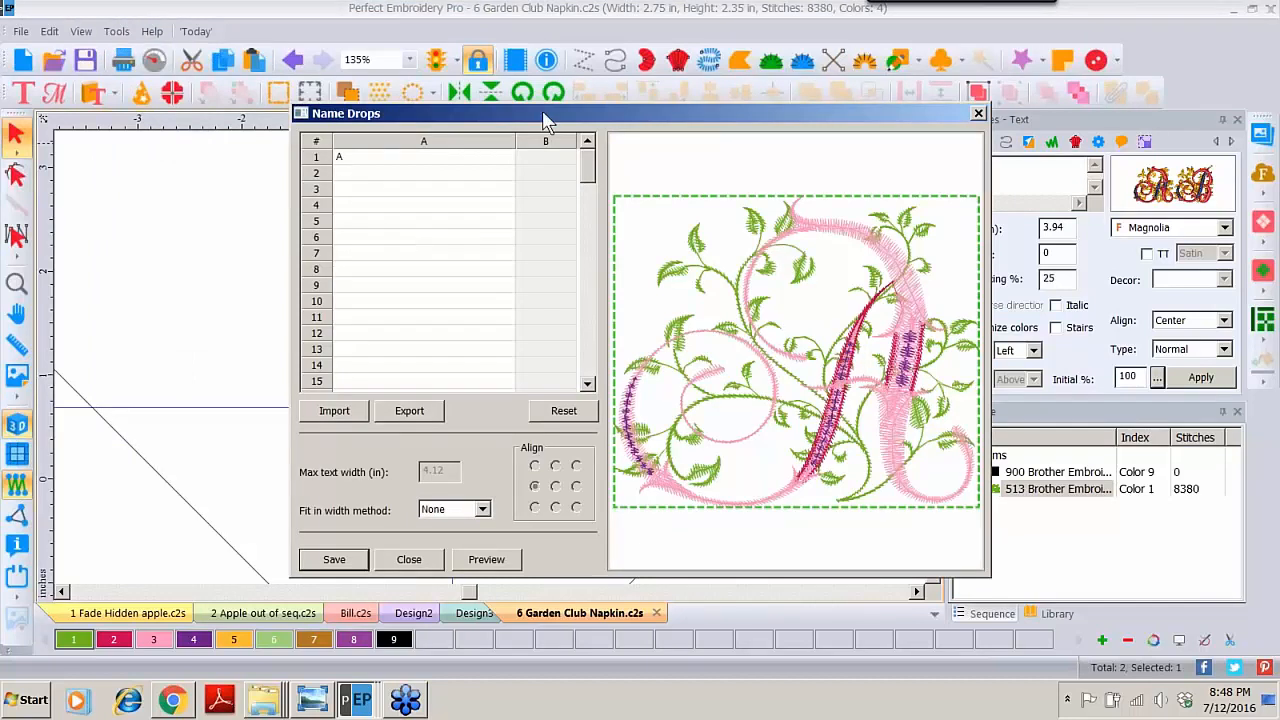
pyautogui.moveTo(546, 115); pyautogui.dragTo(506, 131)
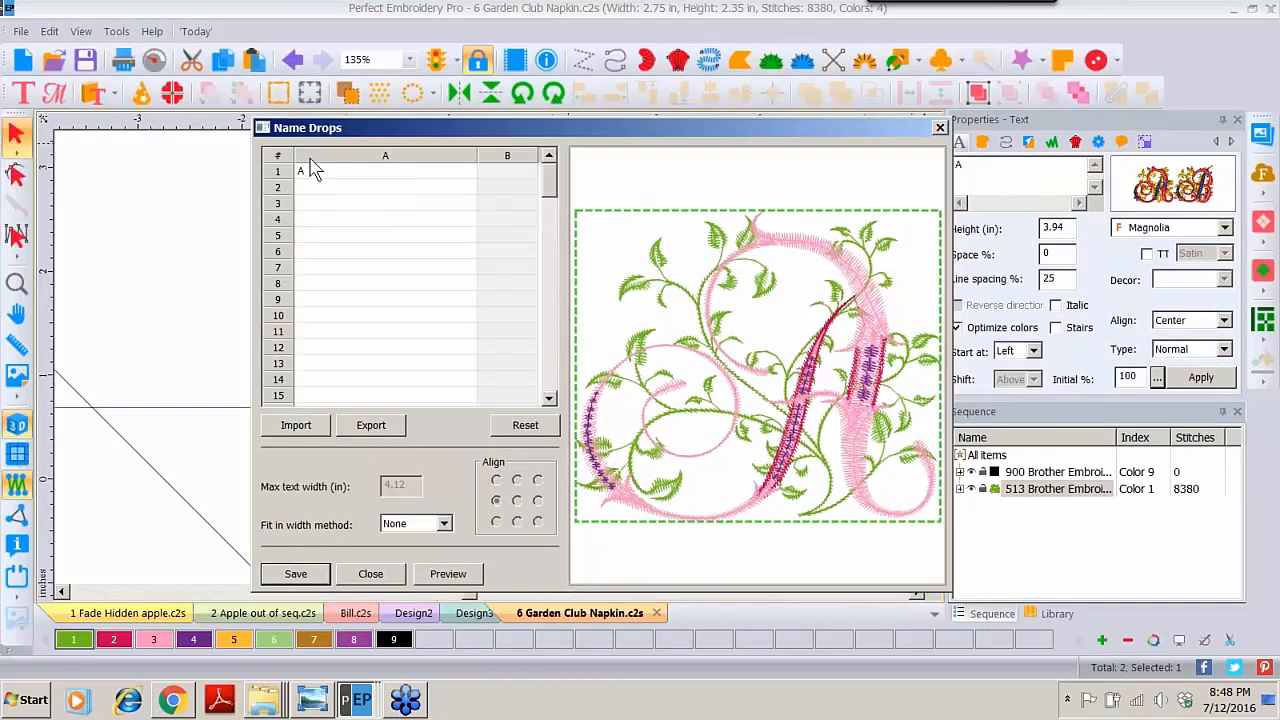
pyautogui.click(308, 428)
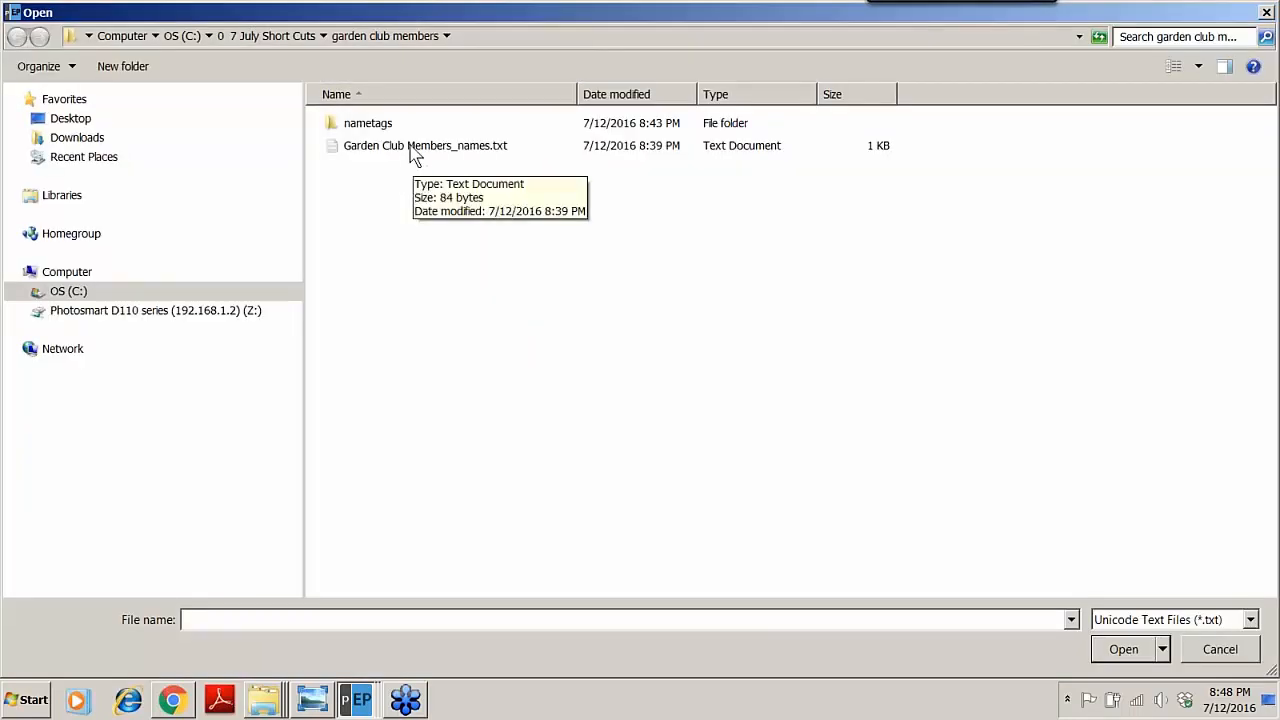
pyautogui.doubleClick(380, 125)
pyautogui.doubleClick(405, 131)
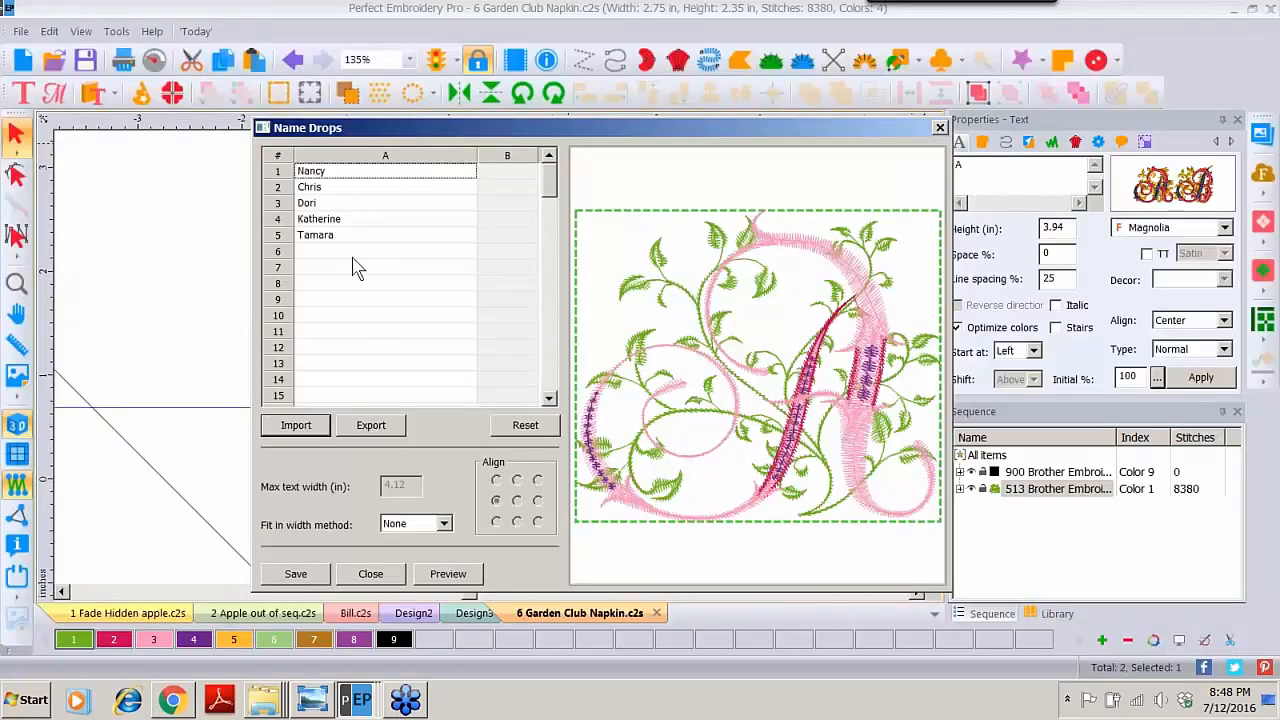
pyautogui.click(308, 252)
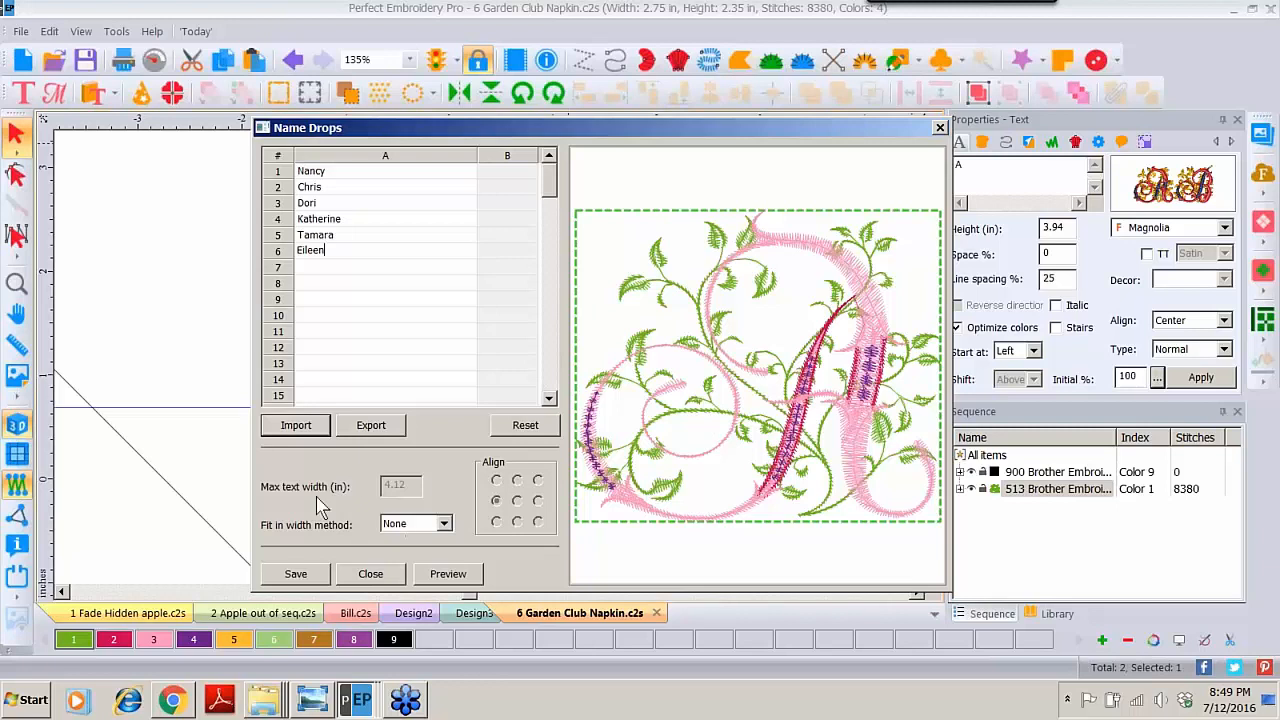
# Step: Save the Name Drops designs as Inspiration Series (C2S) files named Napkins in the garden club members folder
pyautogui.click(296, 575)
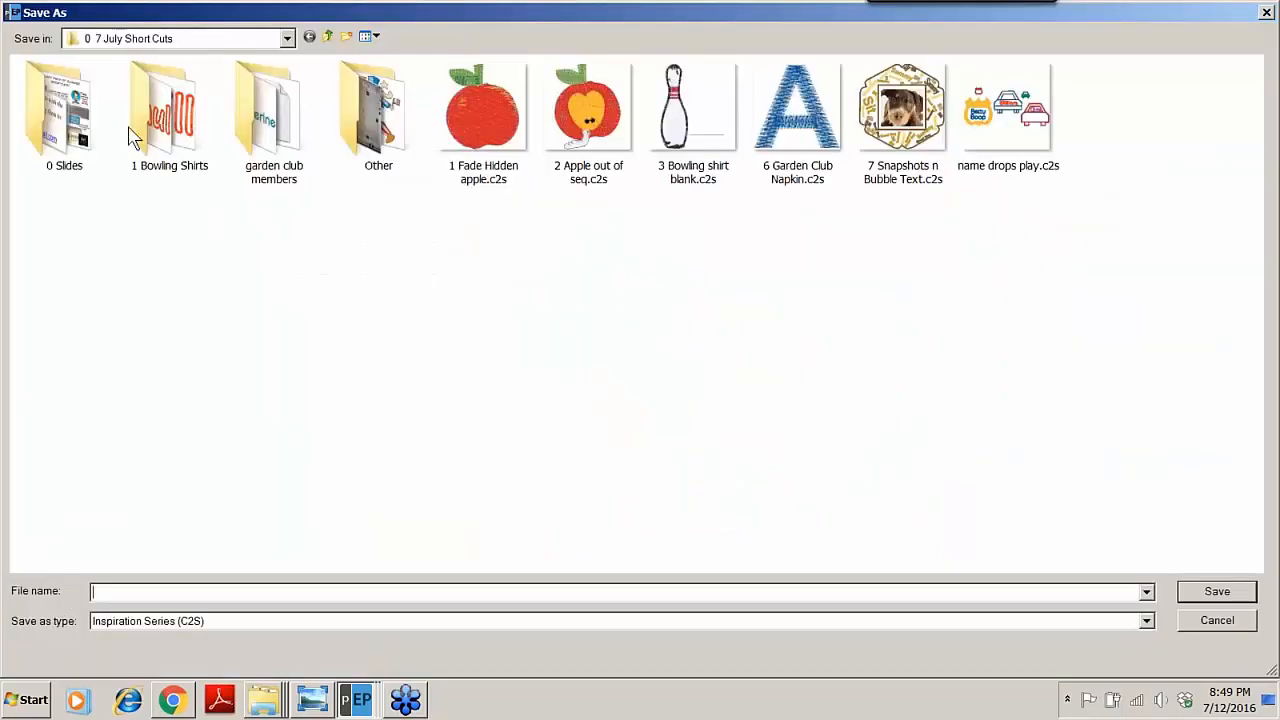
pyautogui.click(255, 140)
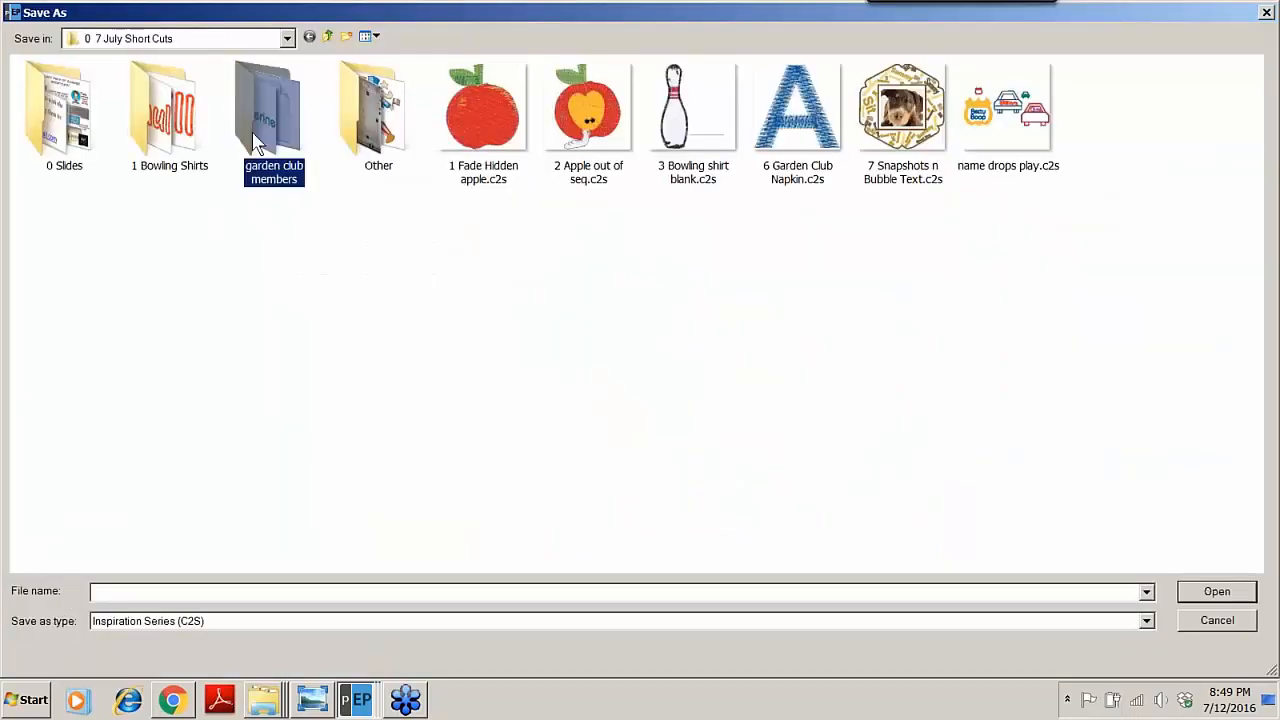
pyautogui.doubleClick(248, 103)
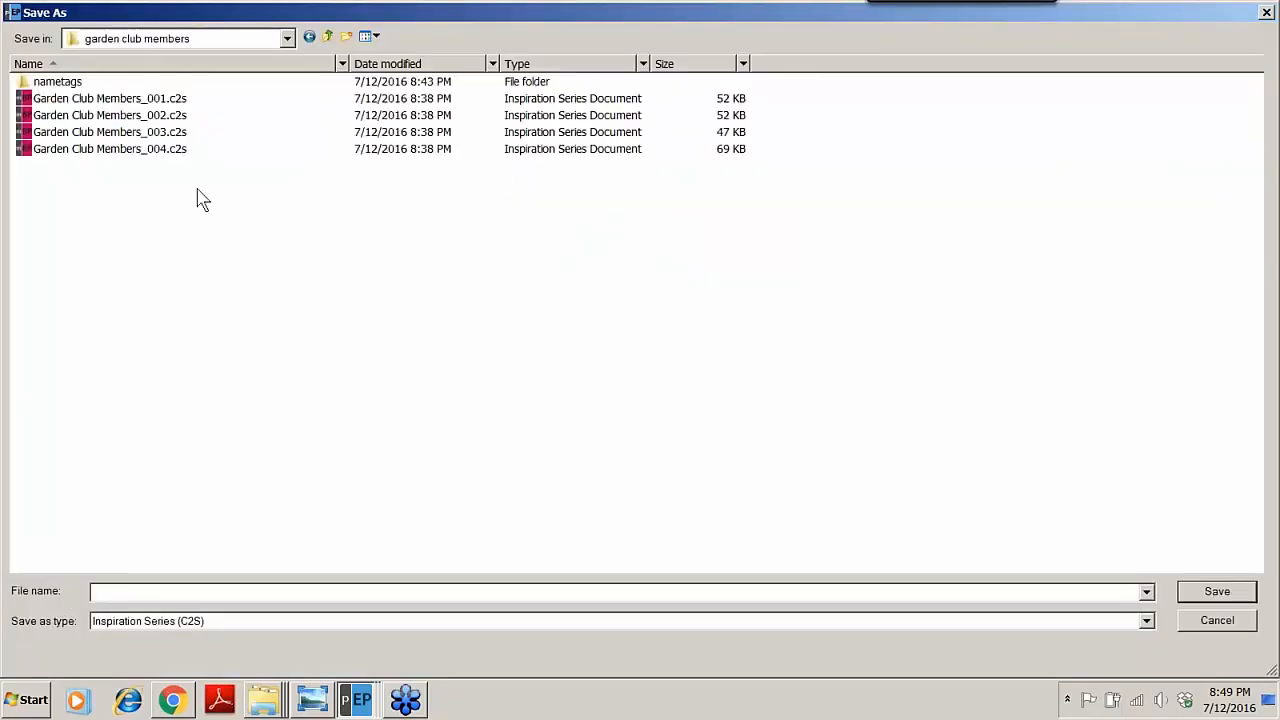
pyautogui.click(106, 590)
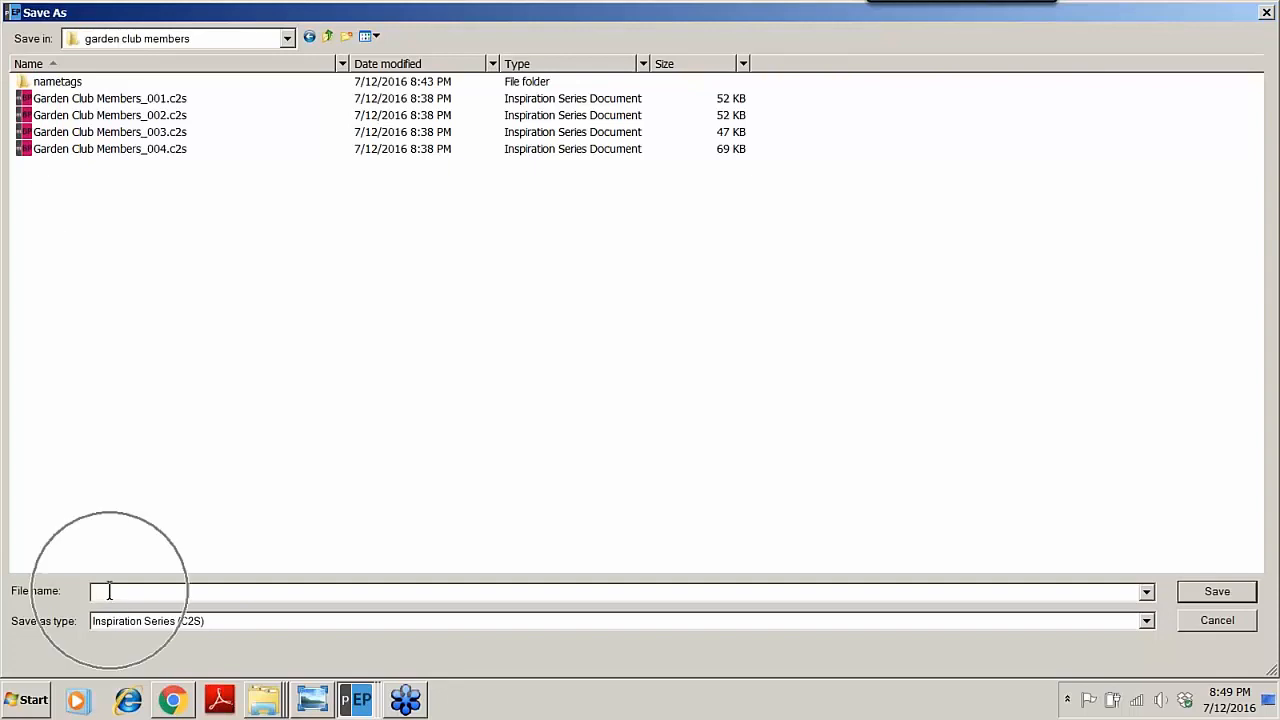
pyautogui.write('Napkins')
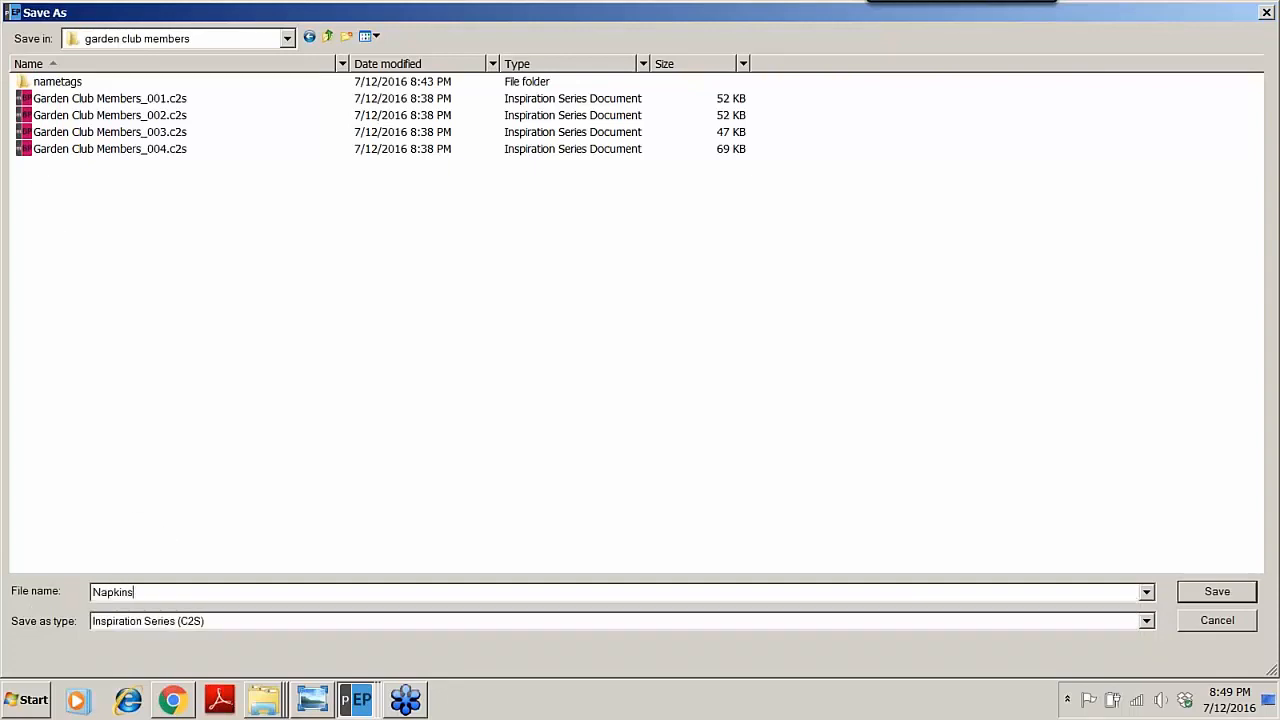
pyautogui.click(1216, 592)
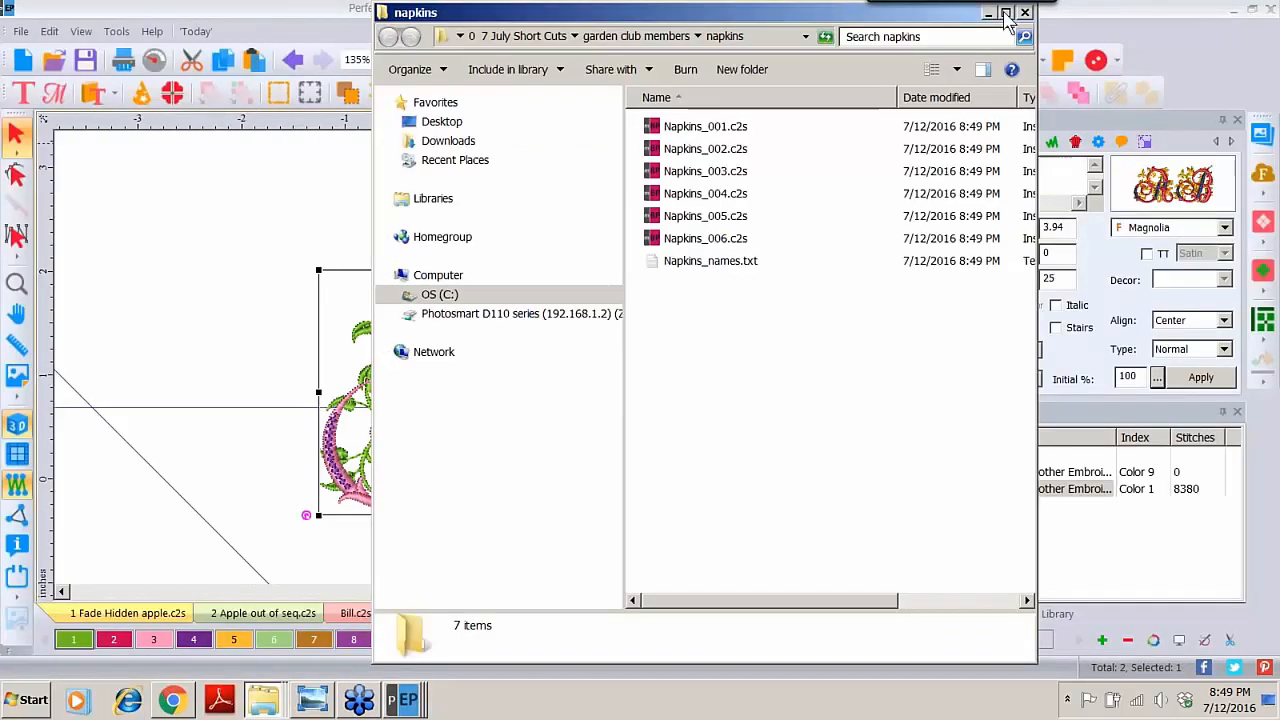
# Step: Show the saved napkin files as thumbnails in the maximized folder window and examine the list in Napkins_names.txt
pyautogui.click(1007, 14)
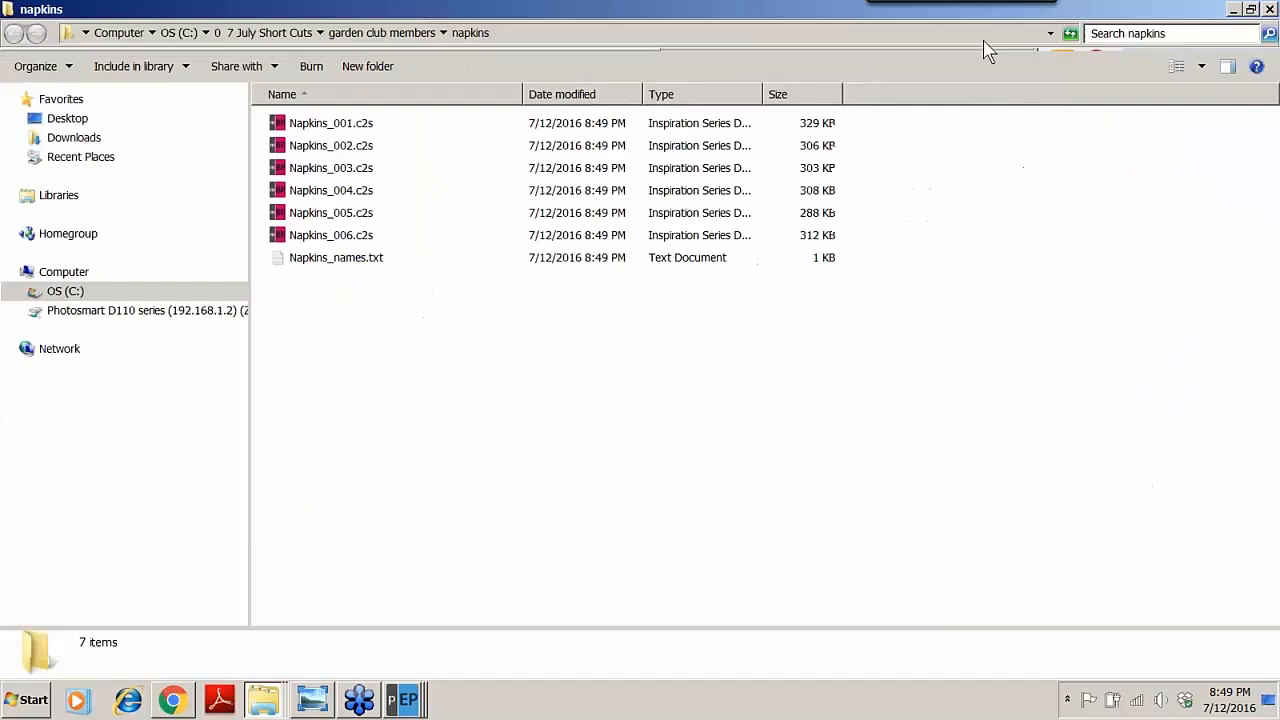
pyautogui.click(1202, 66)
pyautogui.click(1180, 55)
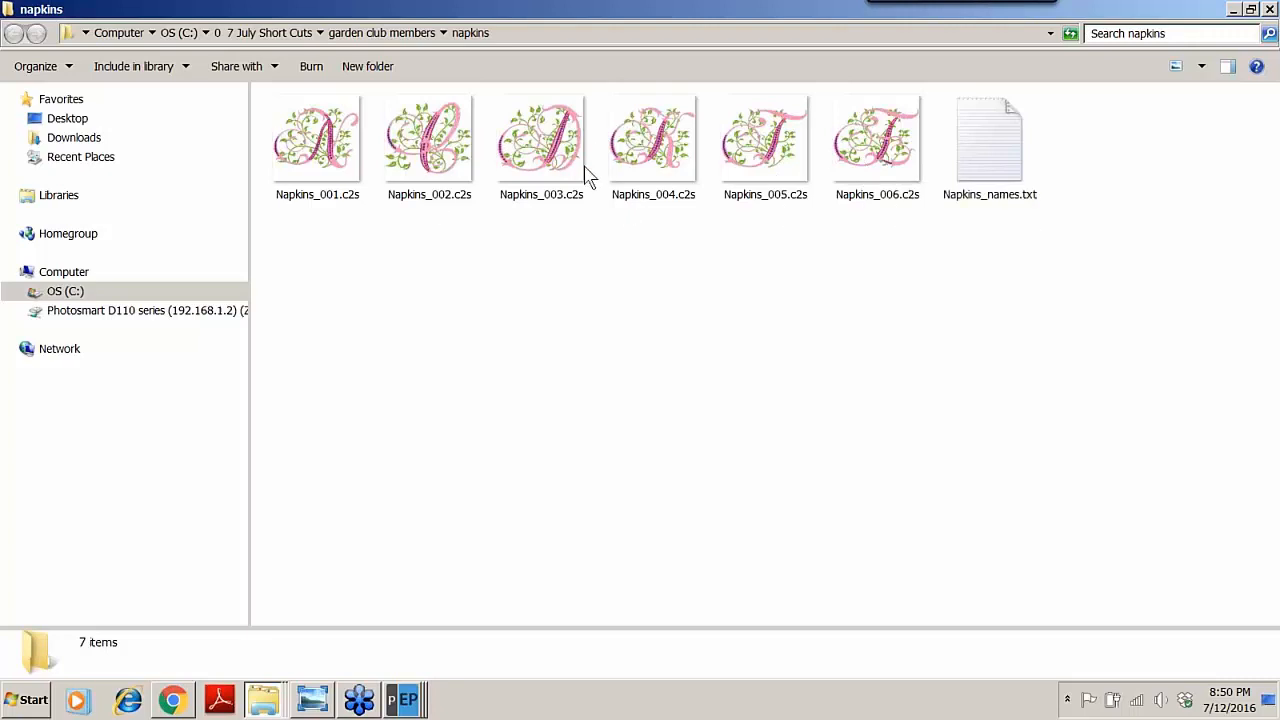
pyautogui.doubleClick(992, 138)
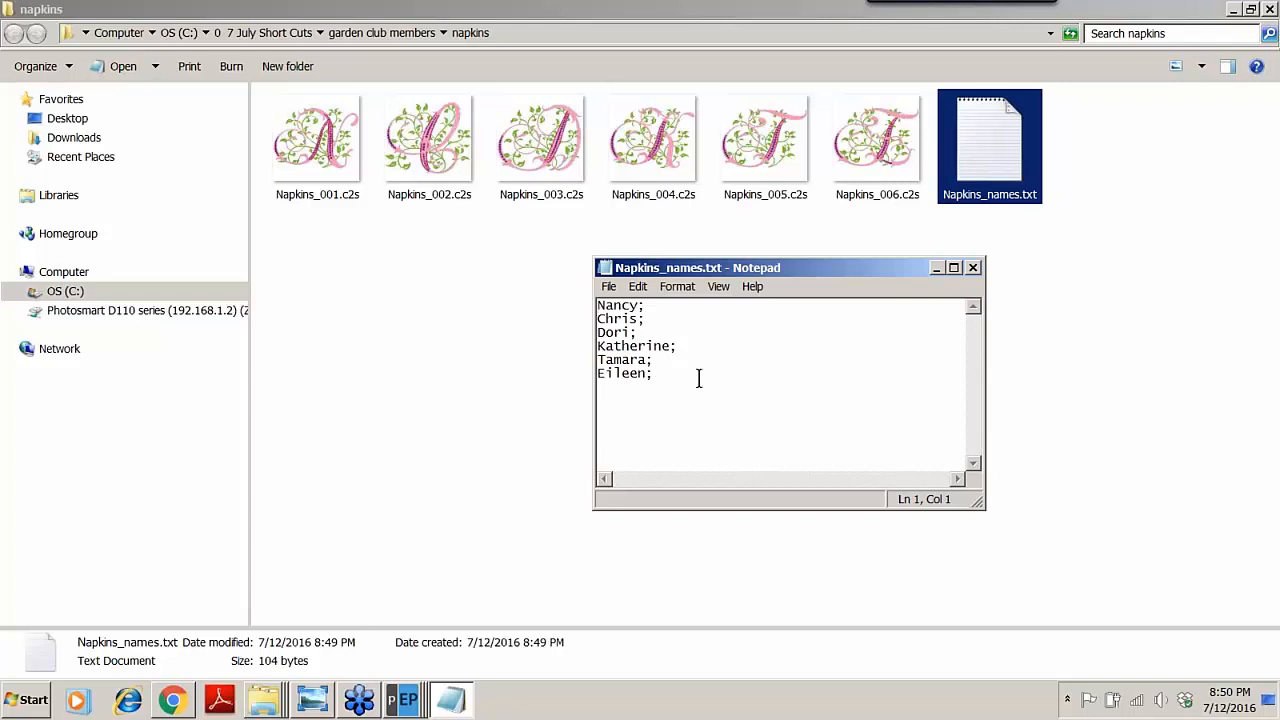
pyautogui.click(973, 269)
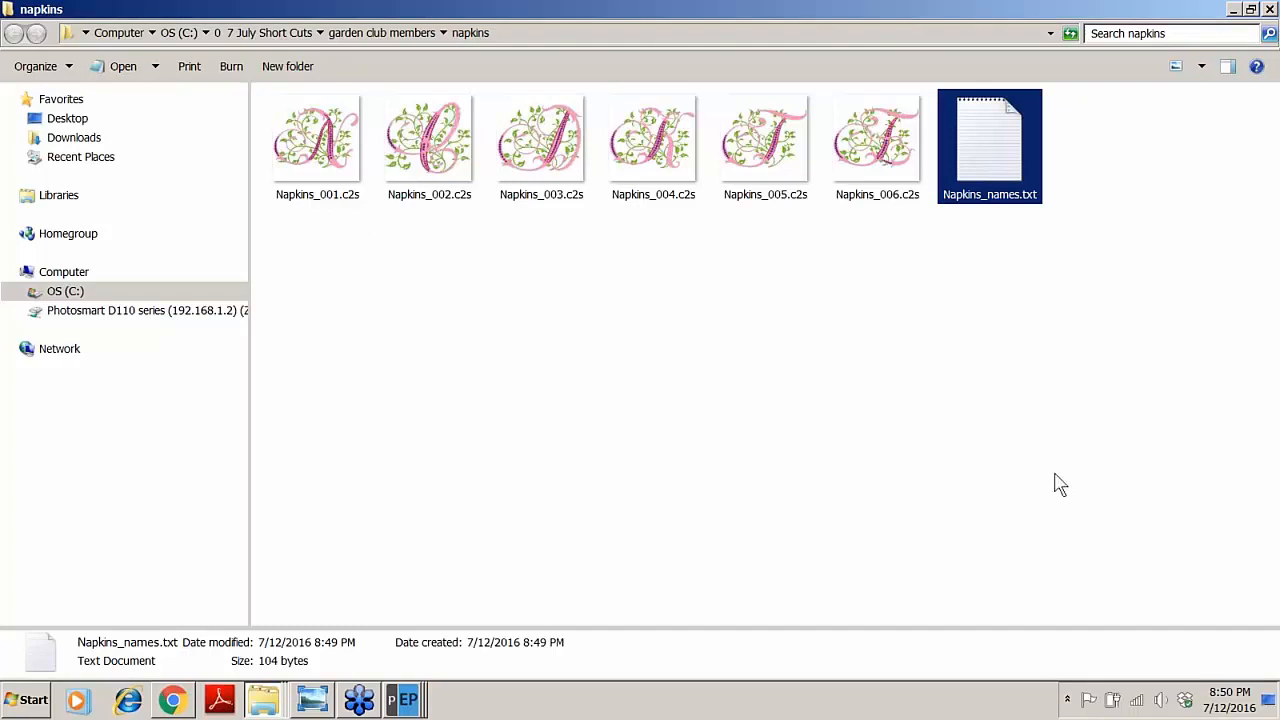
# Step: Return to Perfect Embroidery Pro, close Name Drops and deselect the monogram letter
pyautogui.click(1234, 9)
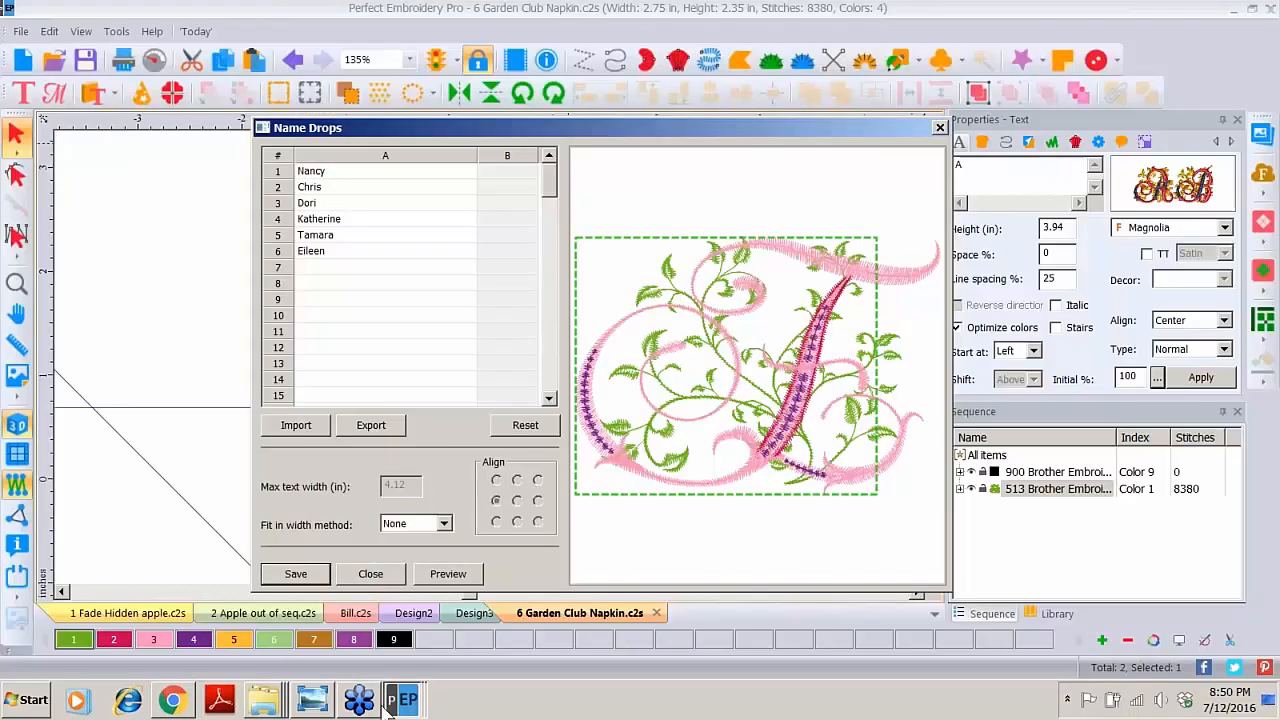
pyautogui.click(371, 574)
pyautogui.click(286, 277)
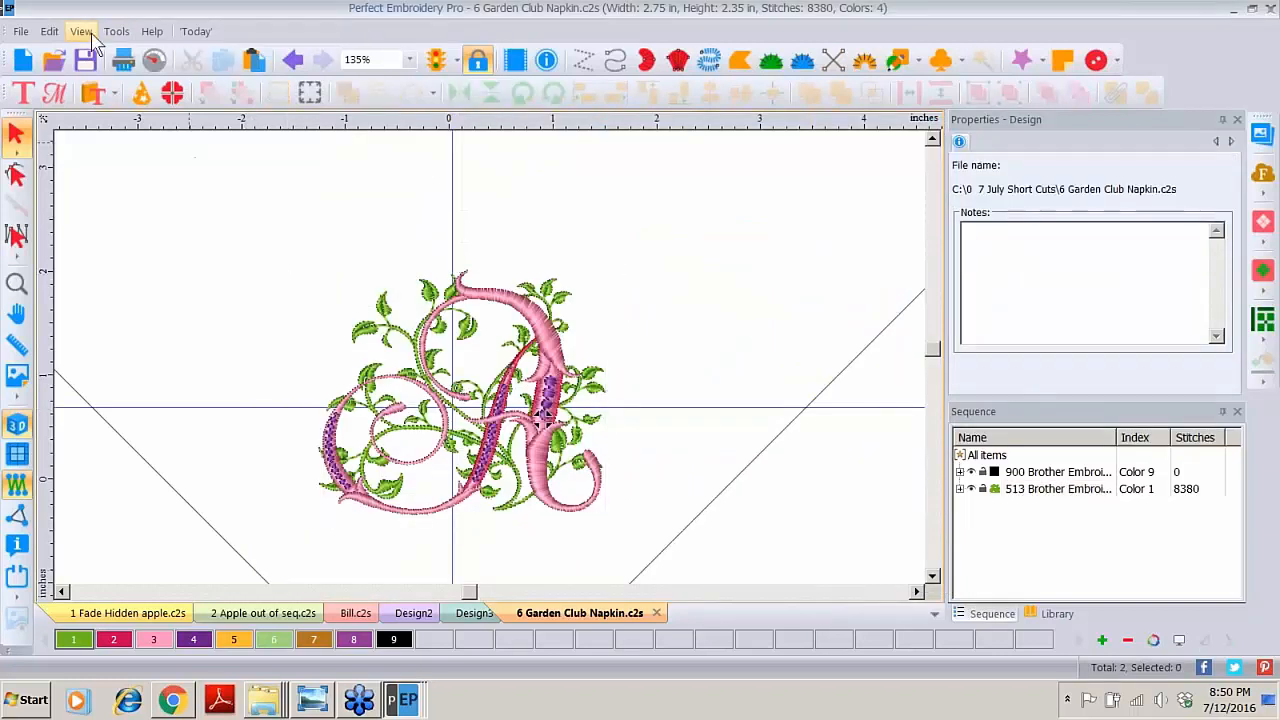
# Step: Select Napkins_001.c2s through Napkins_006.c2s in the napkins folder as the source designs for a batch conversion
pyautogui.click(117, 34)
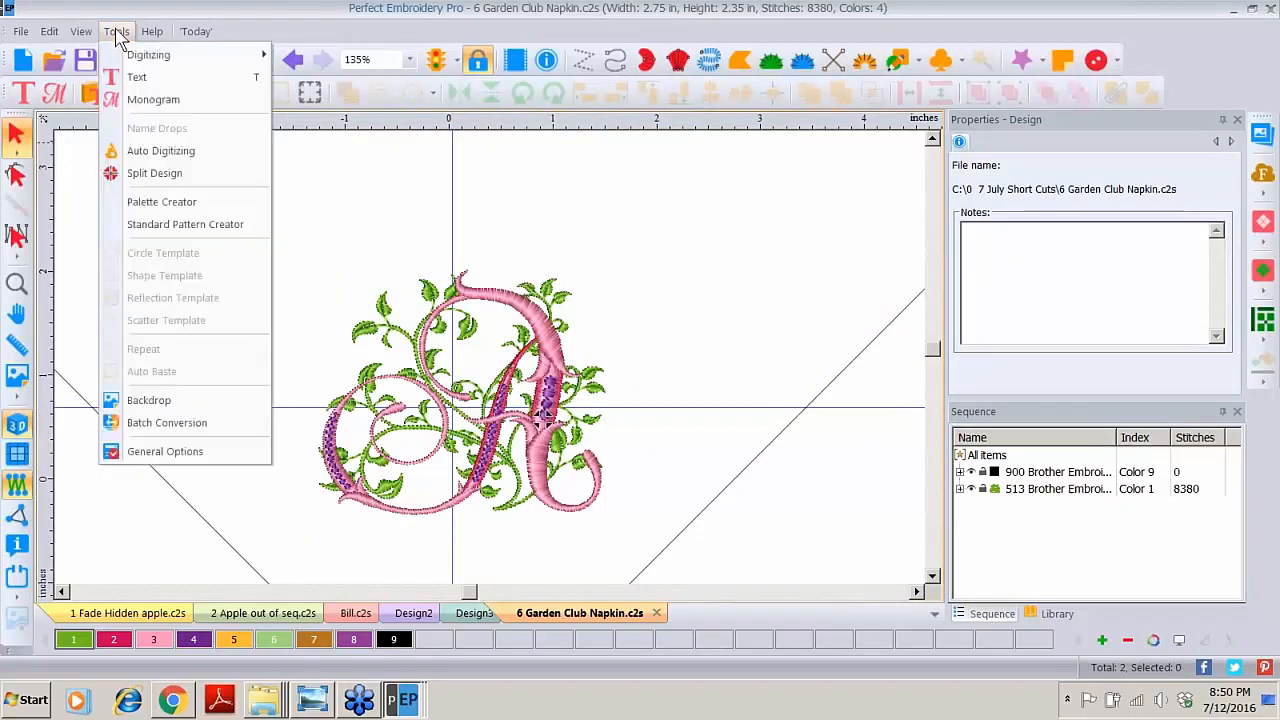
pyautogui.click(150, 425)
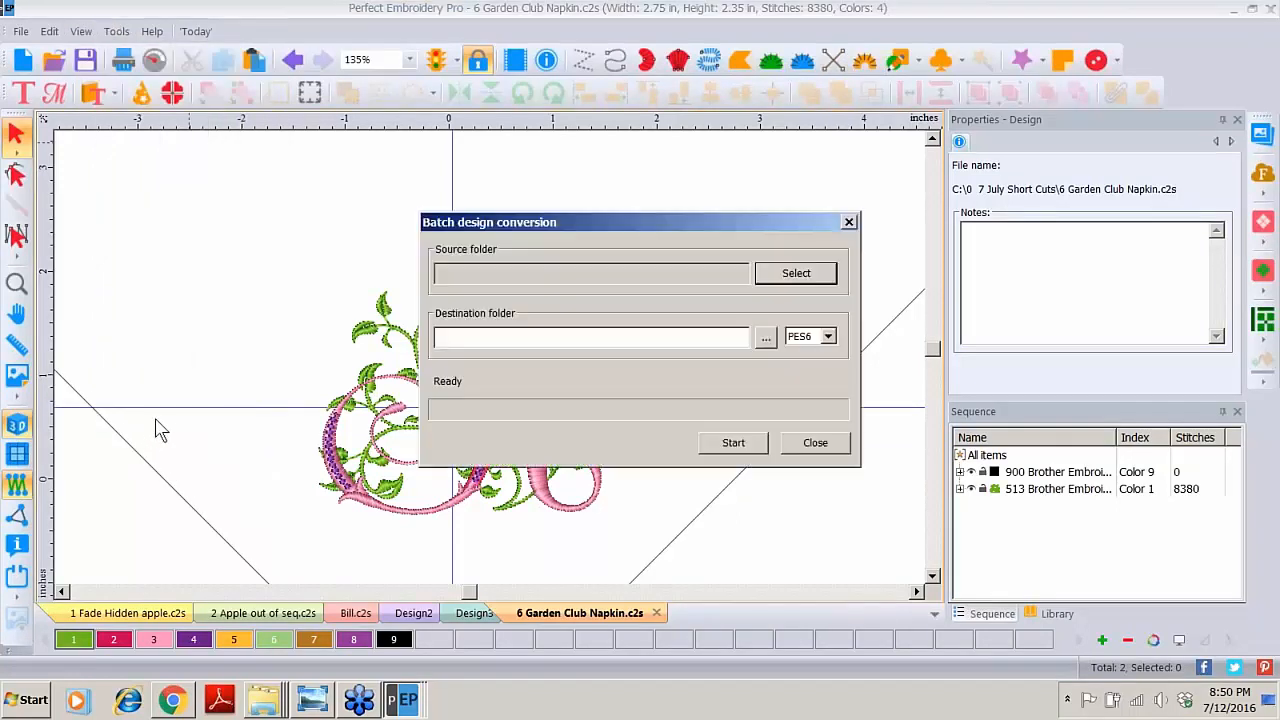
pyautogui.click(470, 277)
pyautogui.click(800, 280)
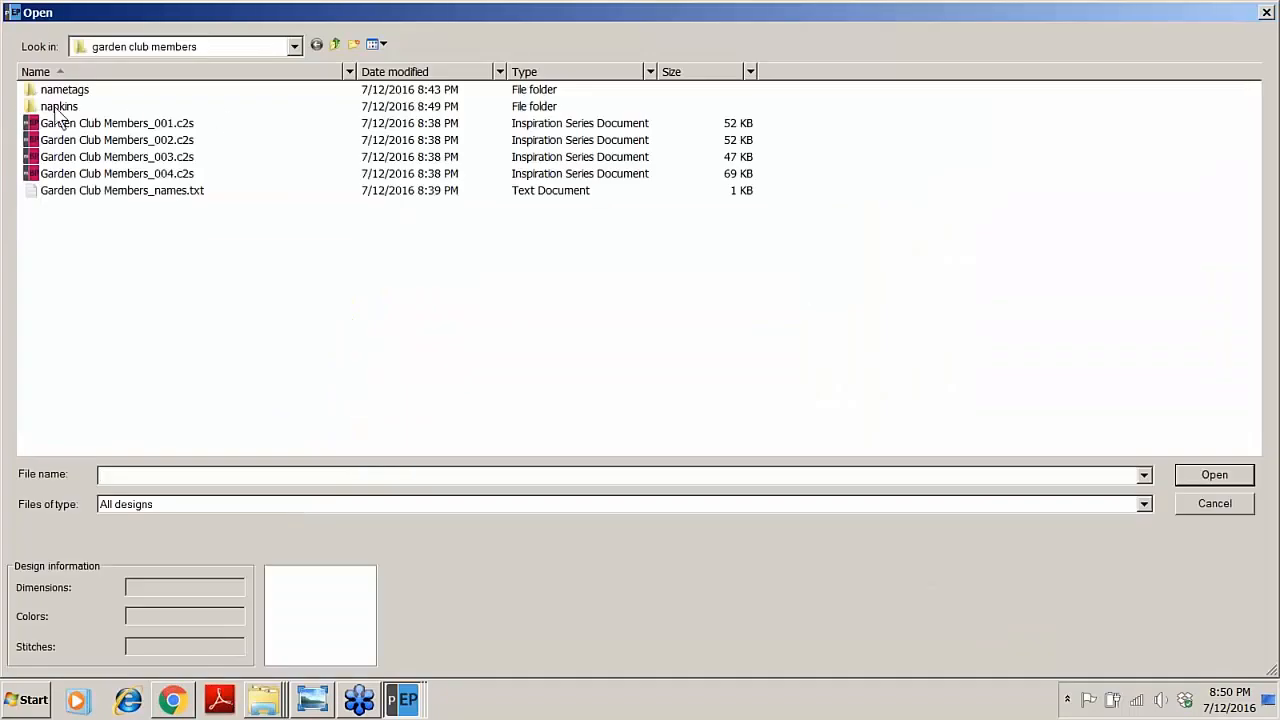
pyautogui.doubleClick(57, 108)
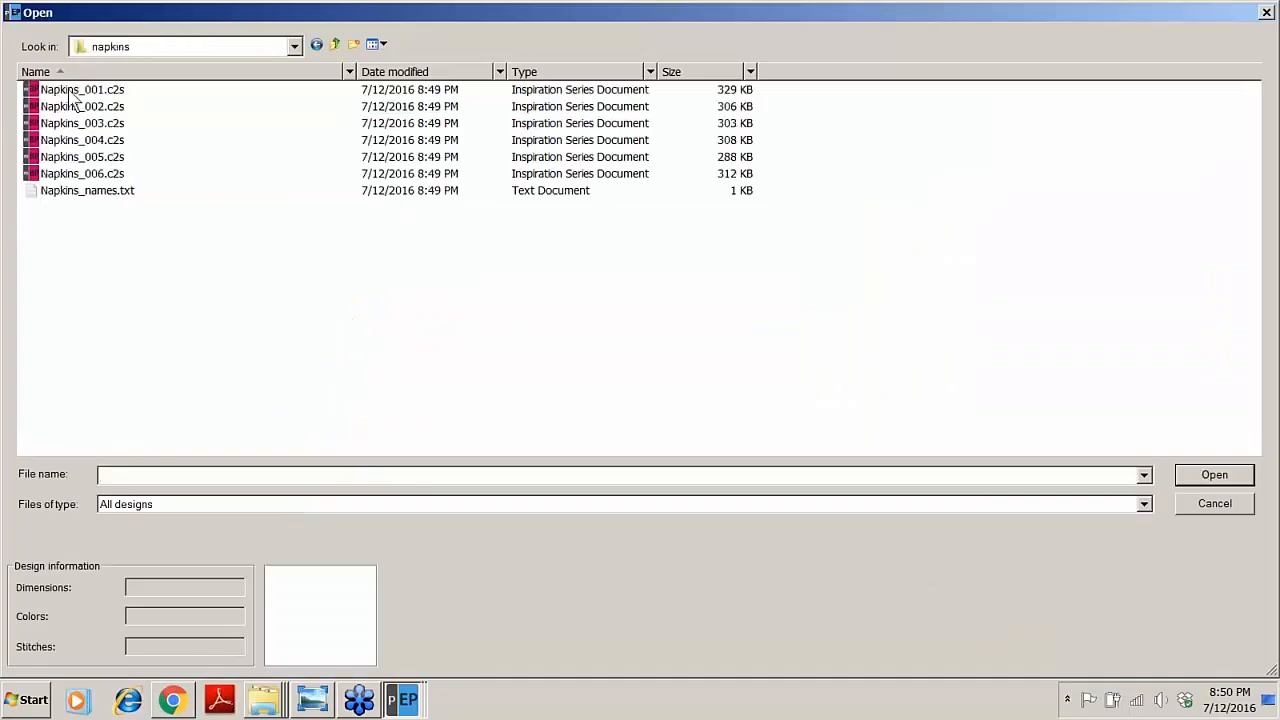
pyautogui.click(380, 45)
pyautogui.click(393, 82)
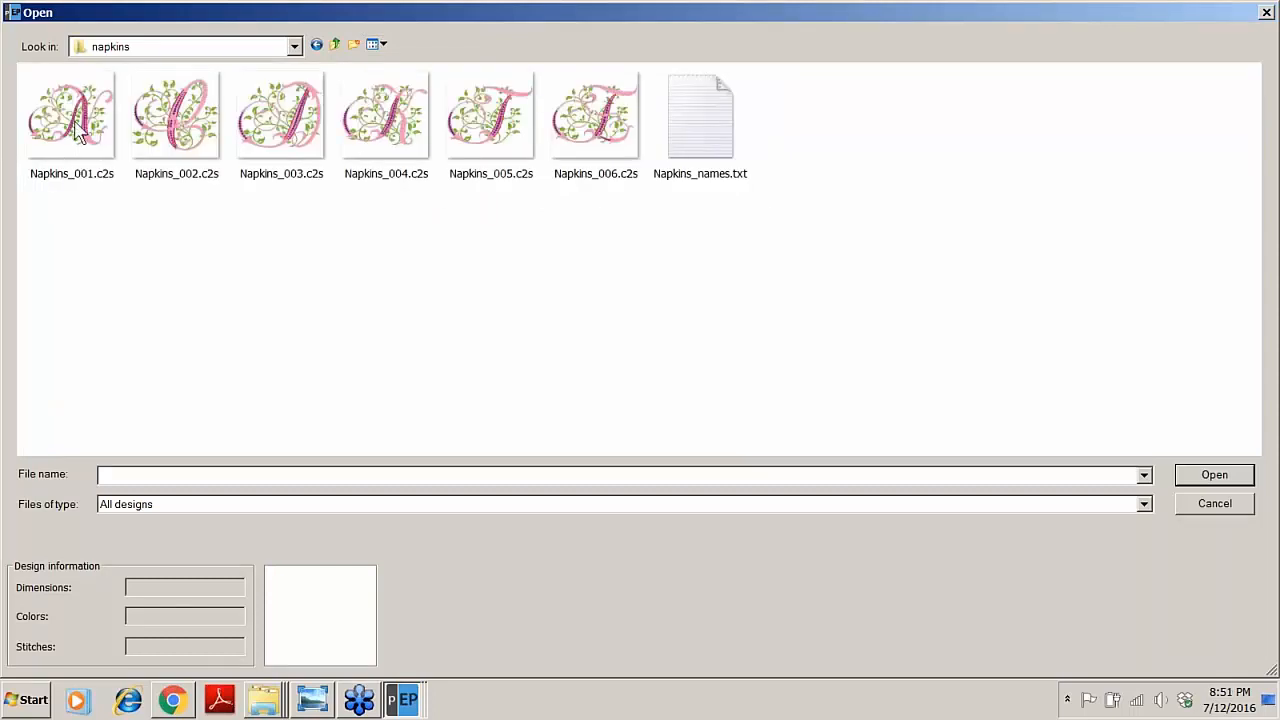
pyautogui.click(78, 130)
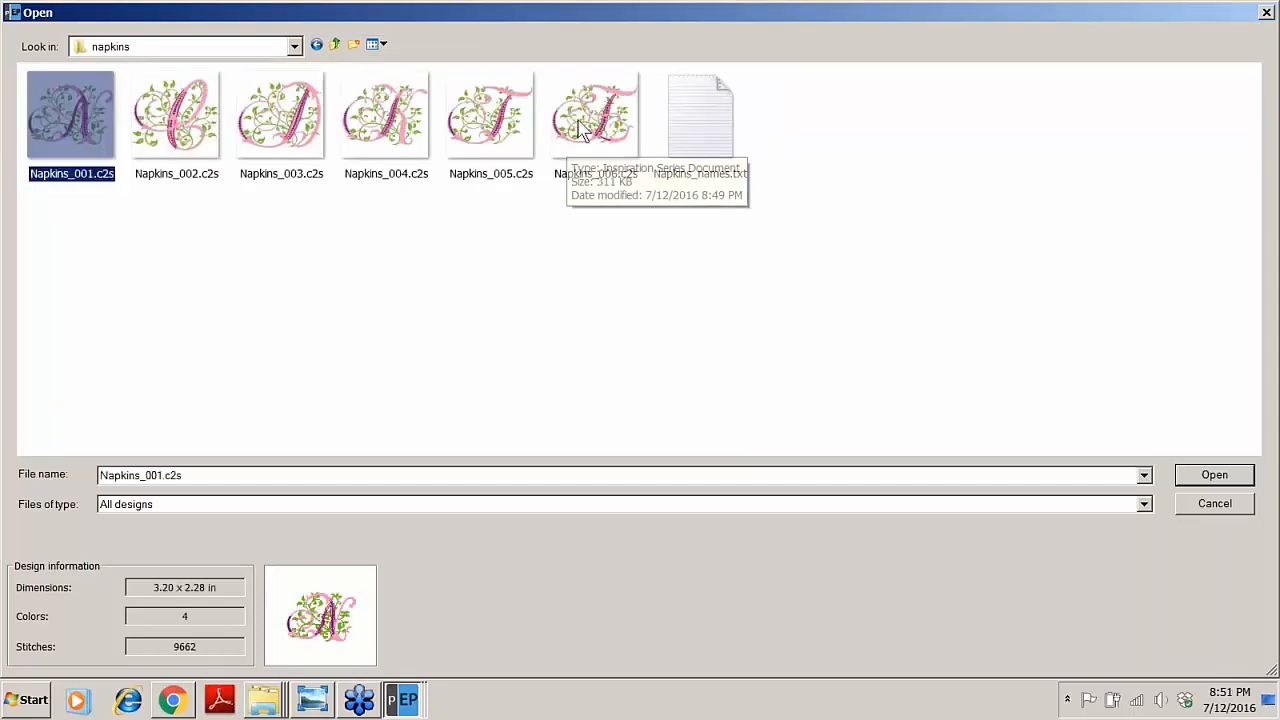
pyautogui.keyDown('shift'); pyautogui.click(553, 143); pyautogui.keyUp('shift')
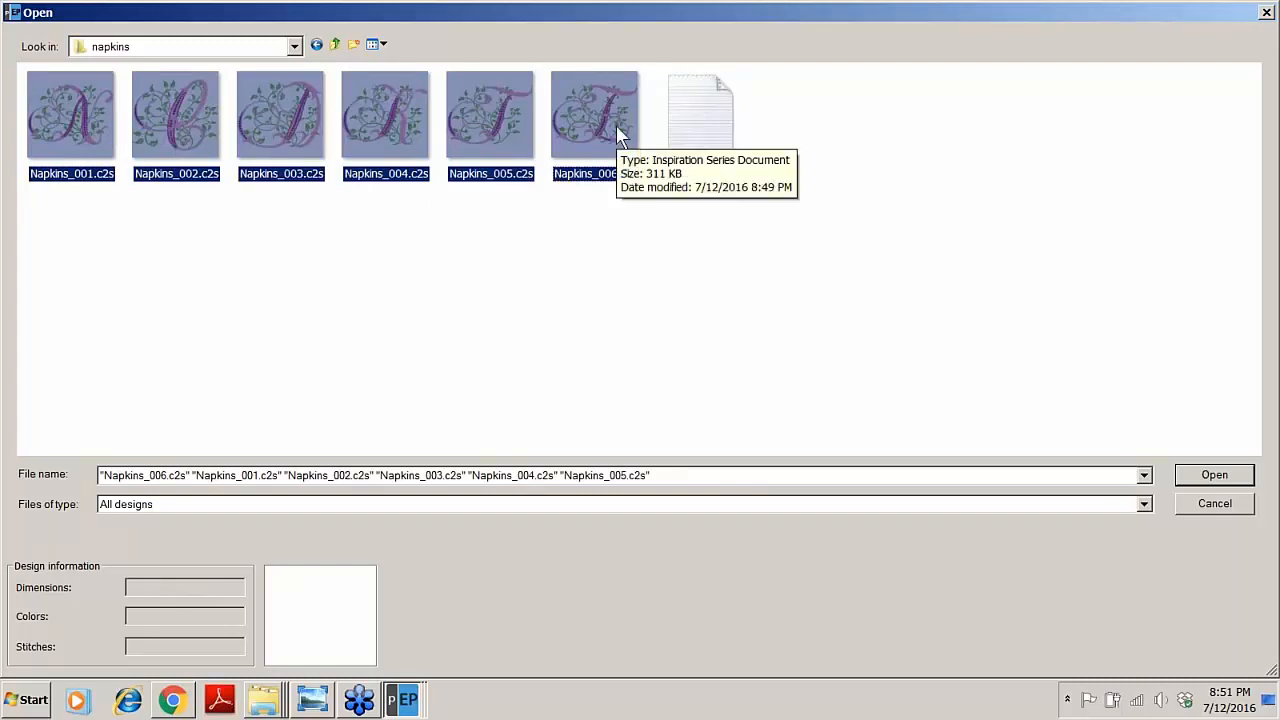
pyautogui.click(1205, 480)
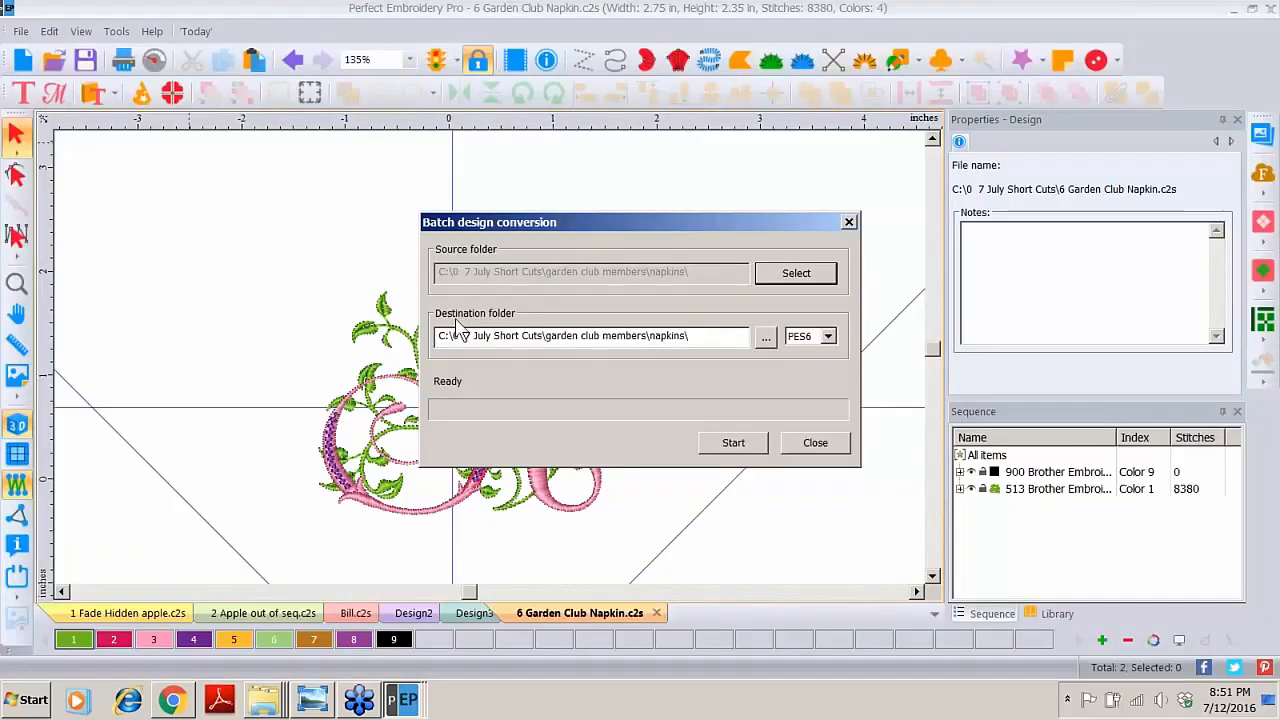
# Step: Convert the selected designs to PES8 with the napkins folder as destination, and close the batch conversion
pyautogui.click(668, 345)
pyautogui.click(828, 338)
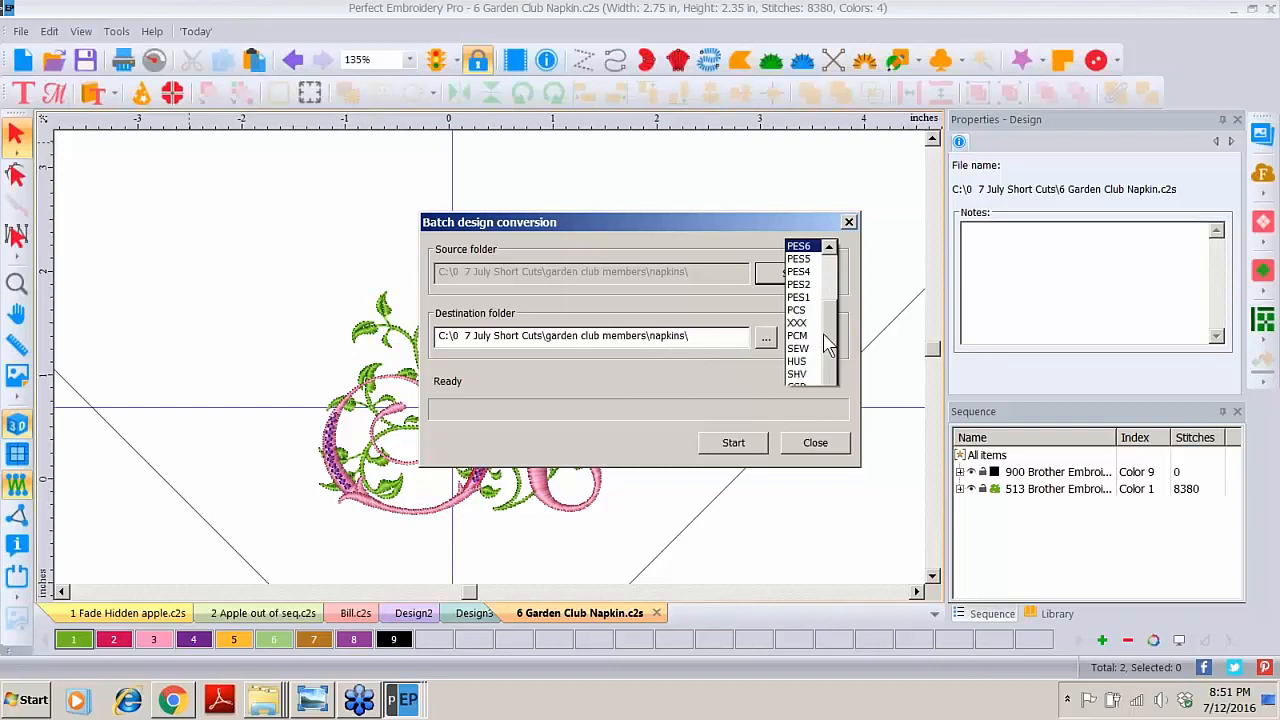
pyautogui.scroll(1, 831, 178)
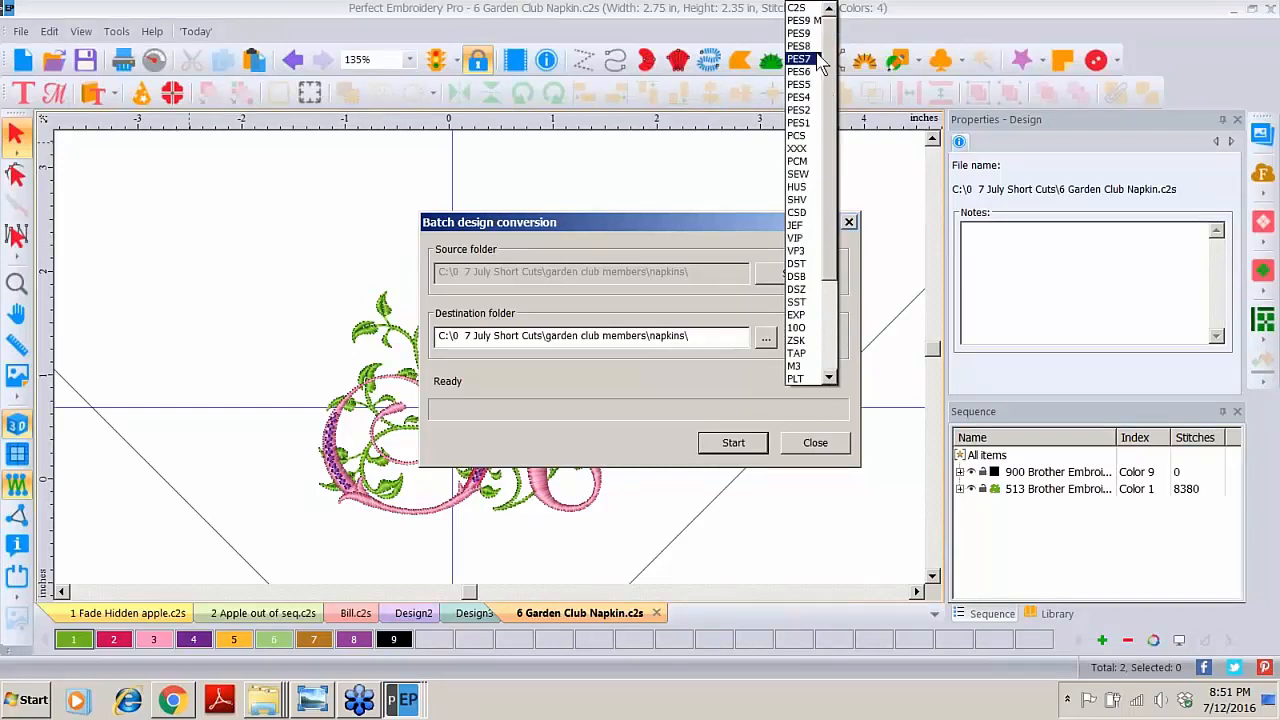
pyautogui.click(803, 50)
pyautogui.click(736, 446)
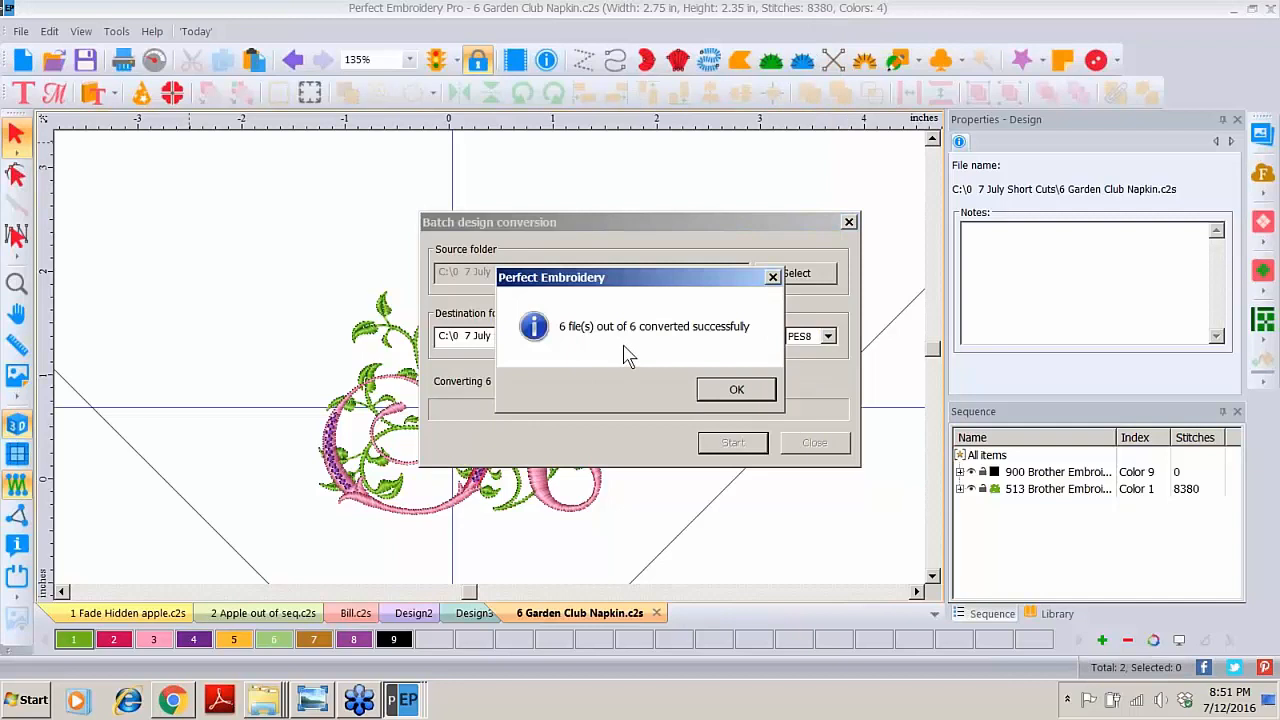
pyautogui.click(730, 392)
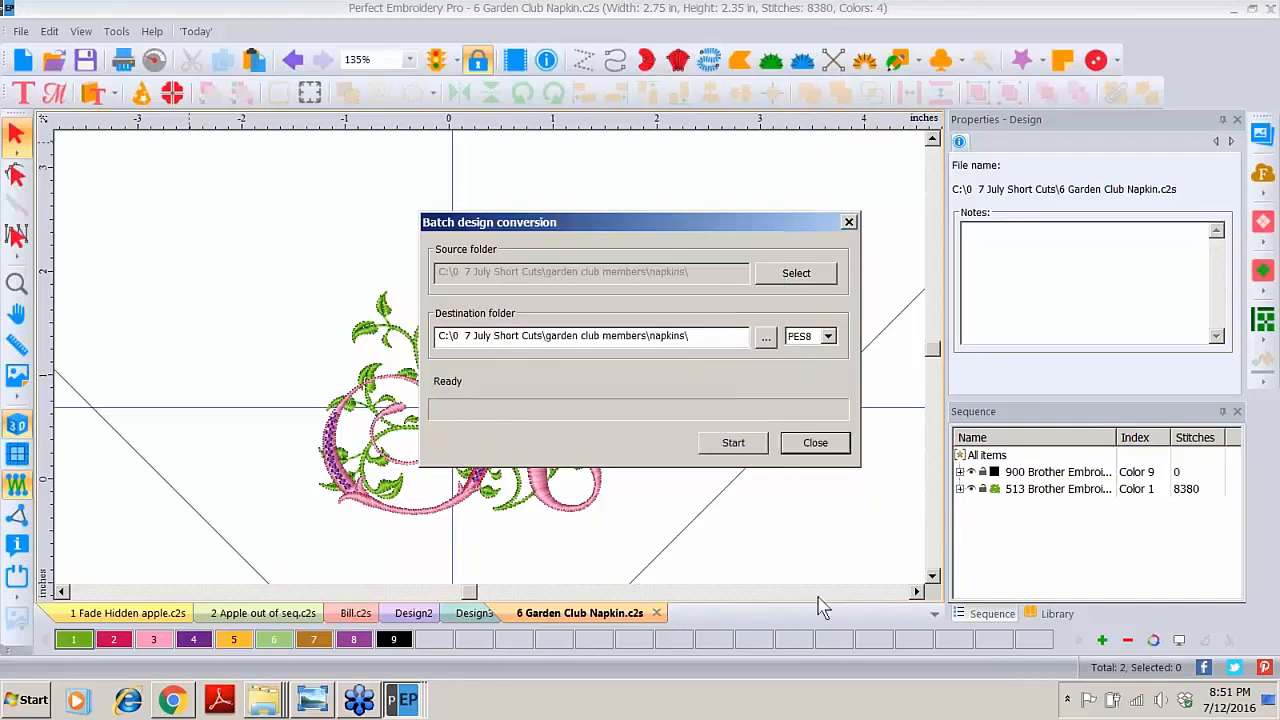
pyautogui.click(826, 444)
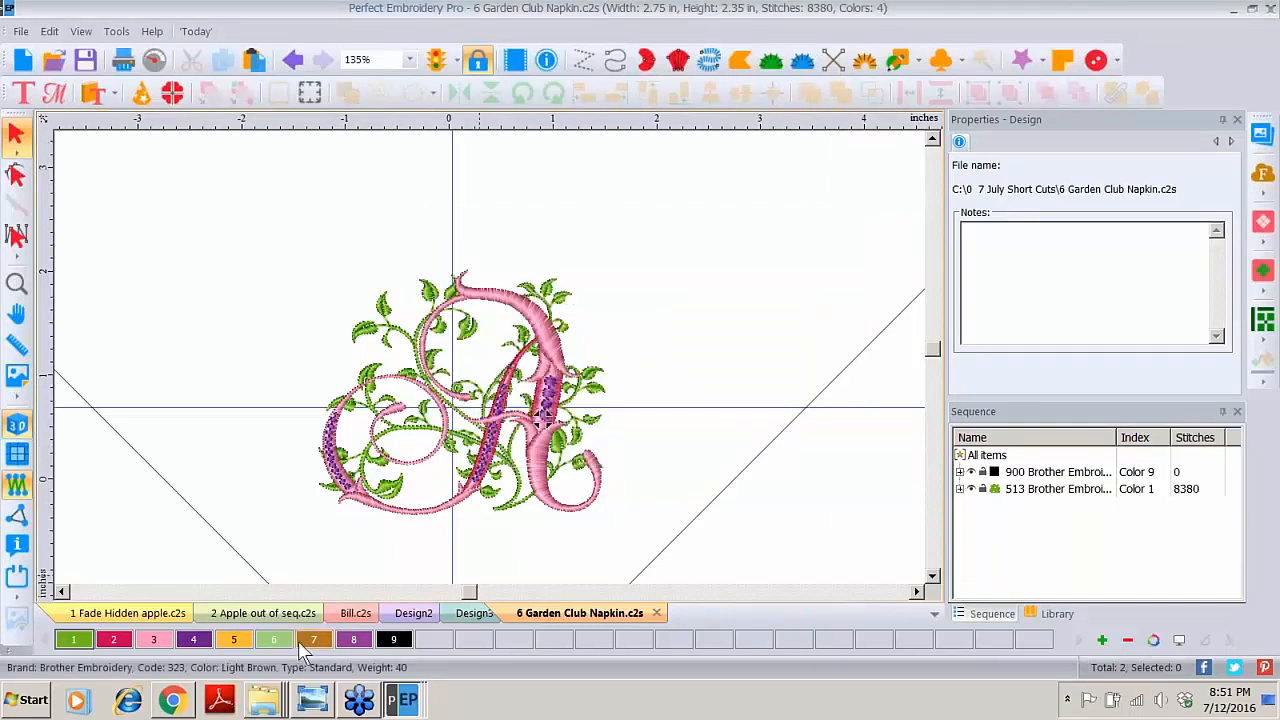
# Step: Open the napkins folder inside garden club members and show its files as large icons
pyautogui.rightClick(263, 697)
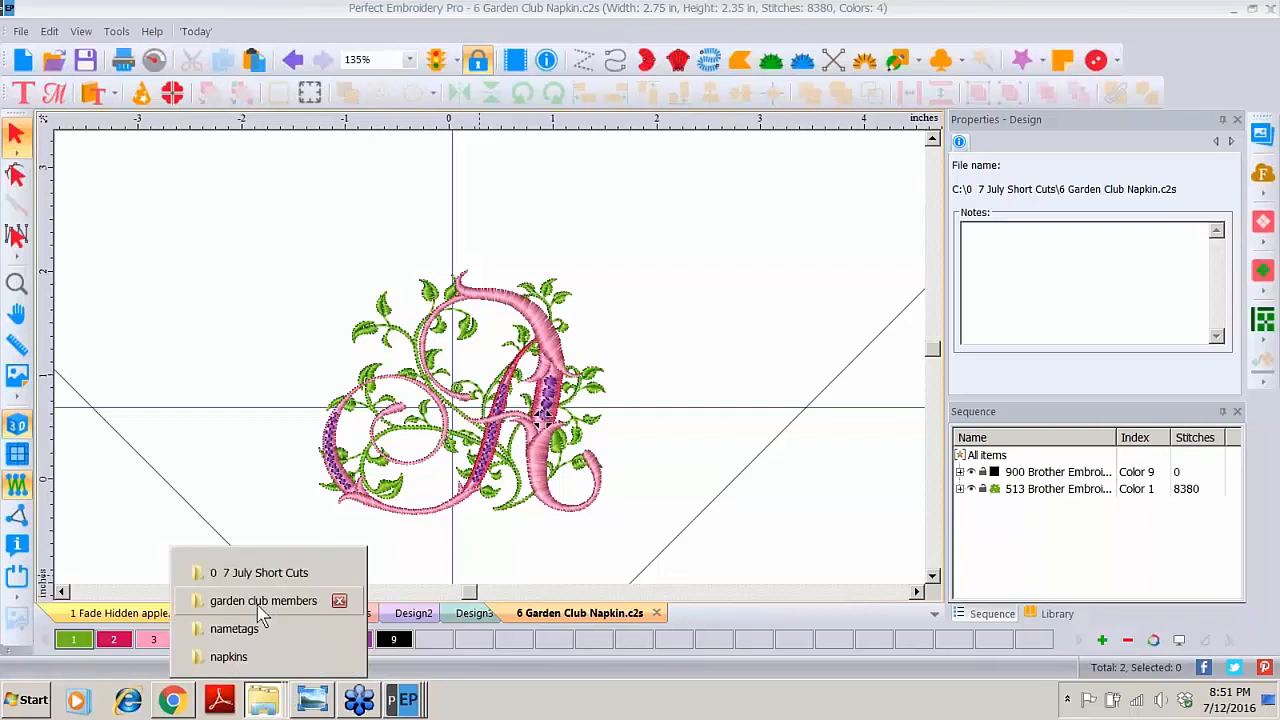
pyautogui.click(247, 632)
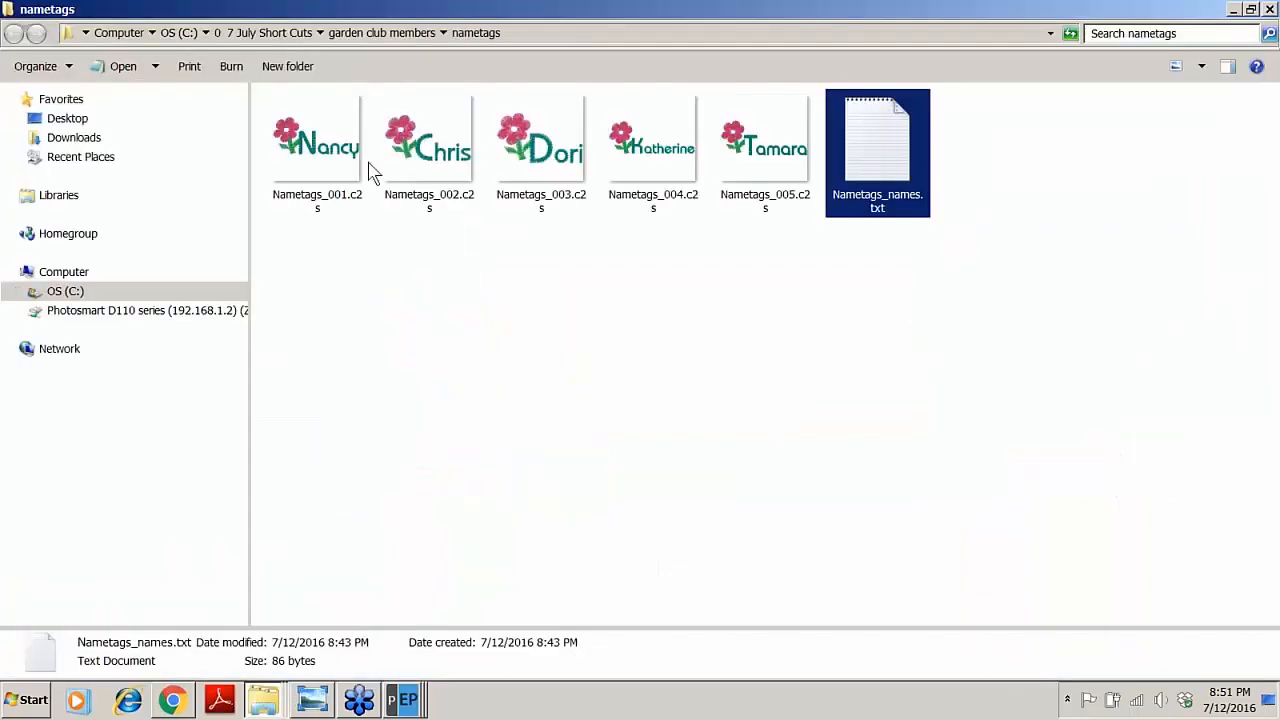
pyautogui.click(343, 36)
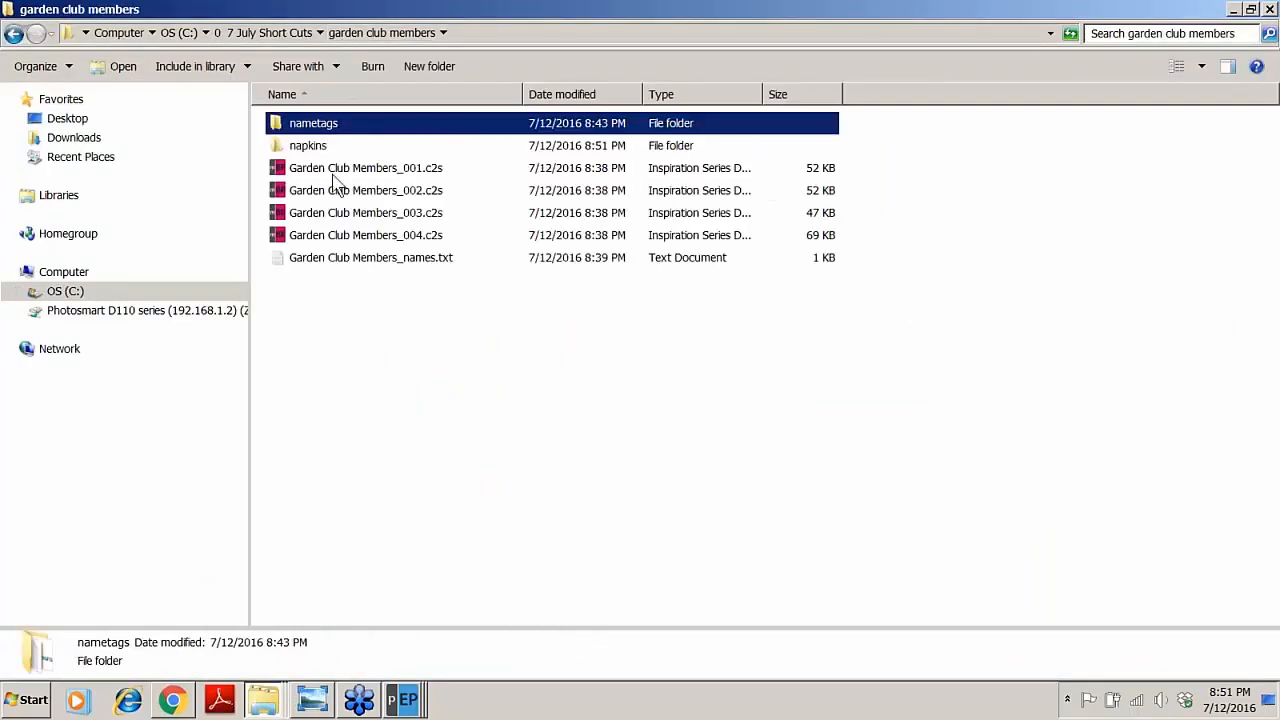
pyautogui.click(309, 147)
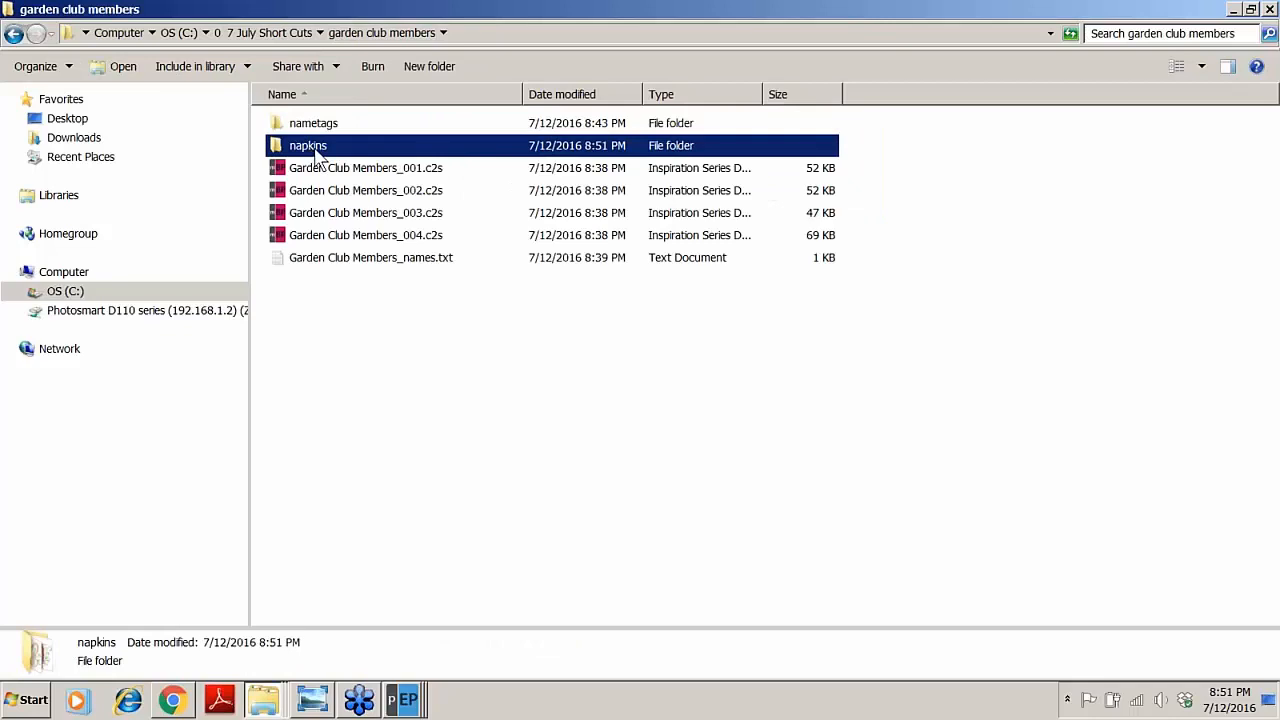
pyautogui.doubleClick(312, 148)
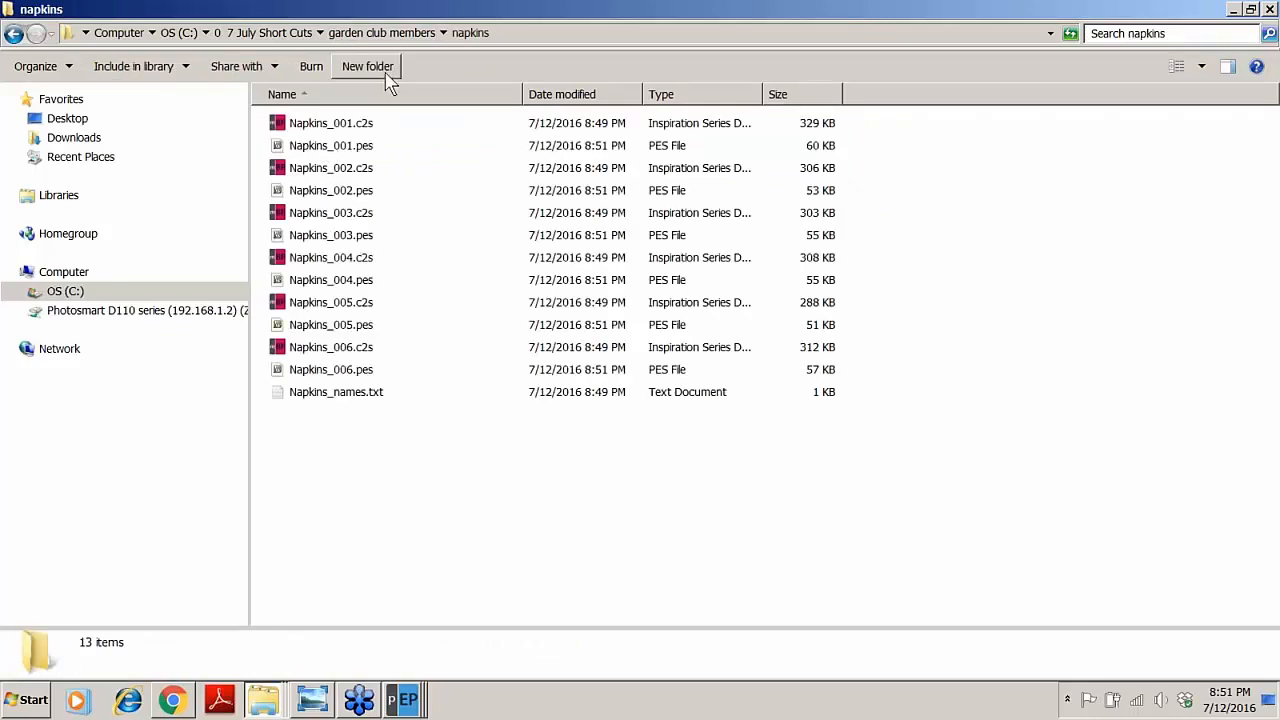
pyautogui.click(1201, 68)
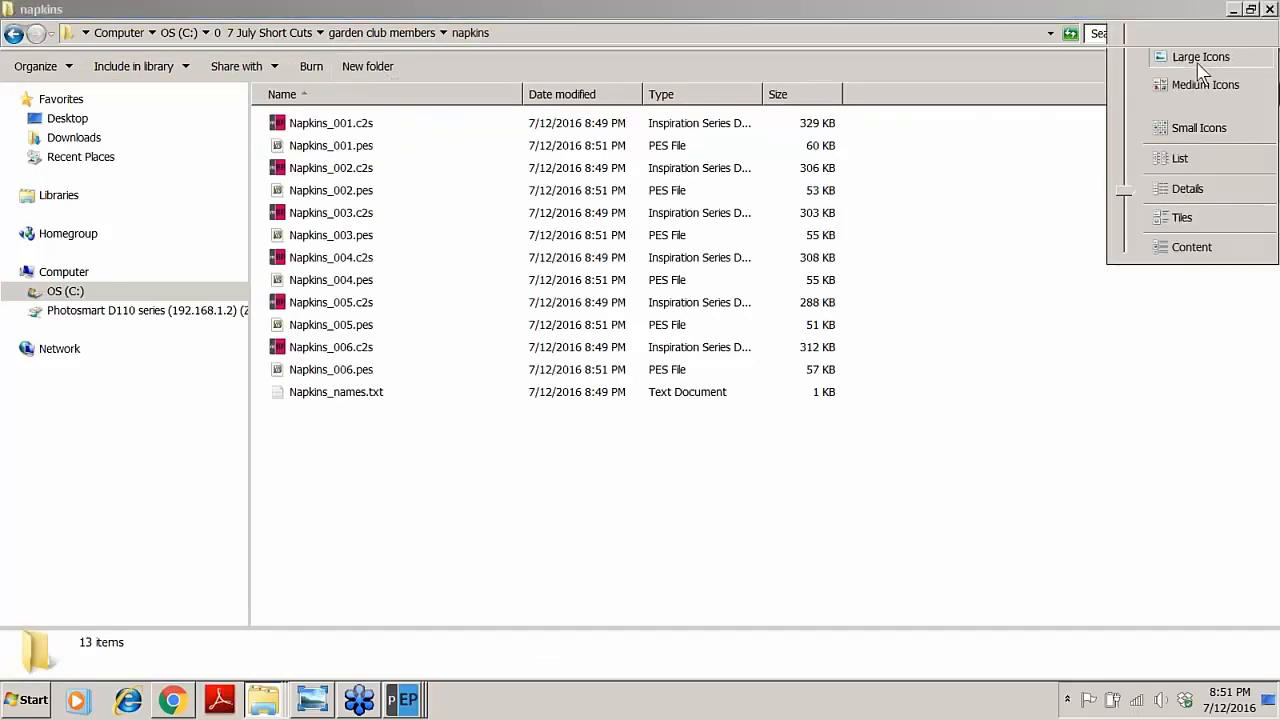
pyautogui.click(1183, 58)
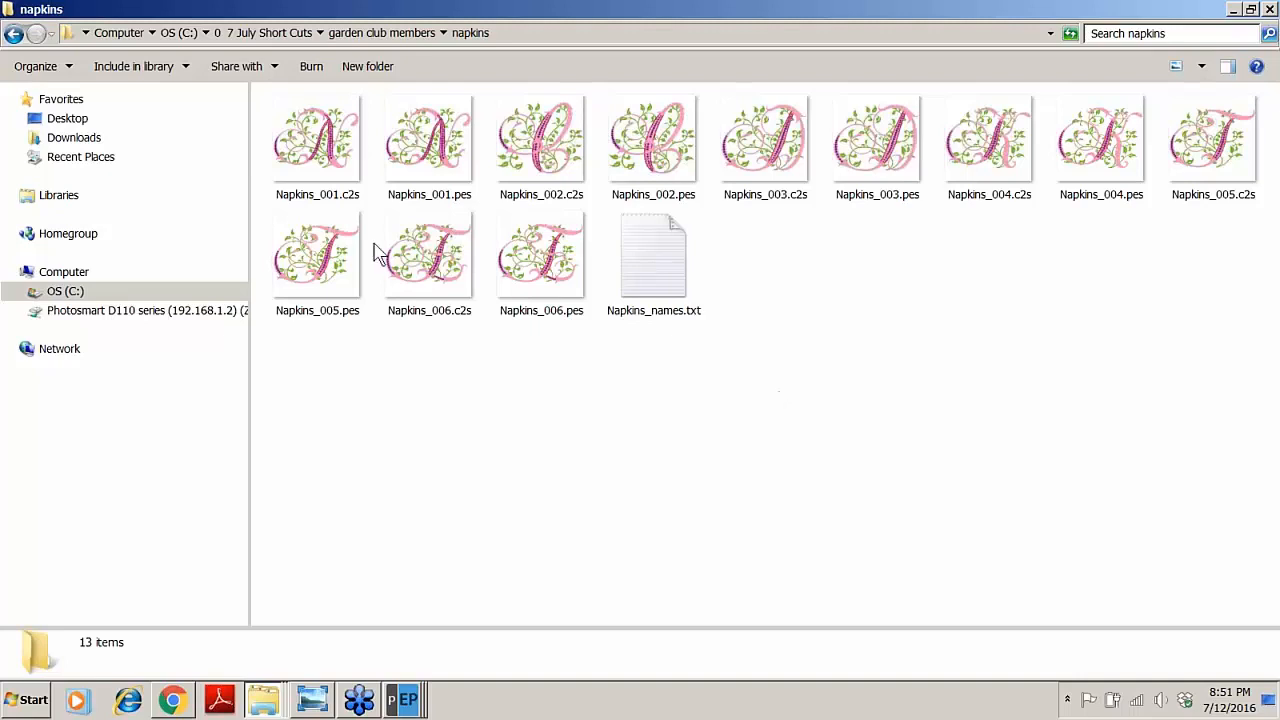
# Step: Switch back to Perfect Embroidery Pro and bring up the design 2 Apple out of seq.c2s
pyautogui.moveTo(404, 699)
pyautogui.click(403, 652)
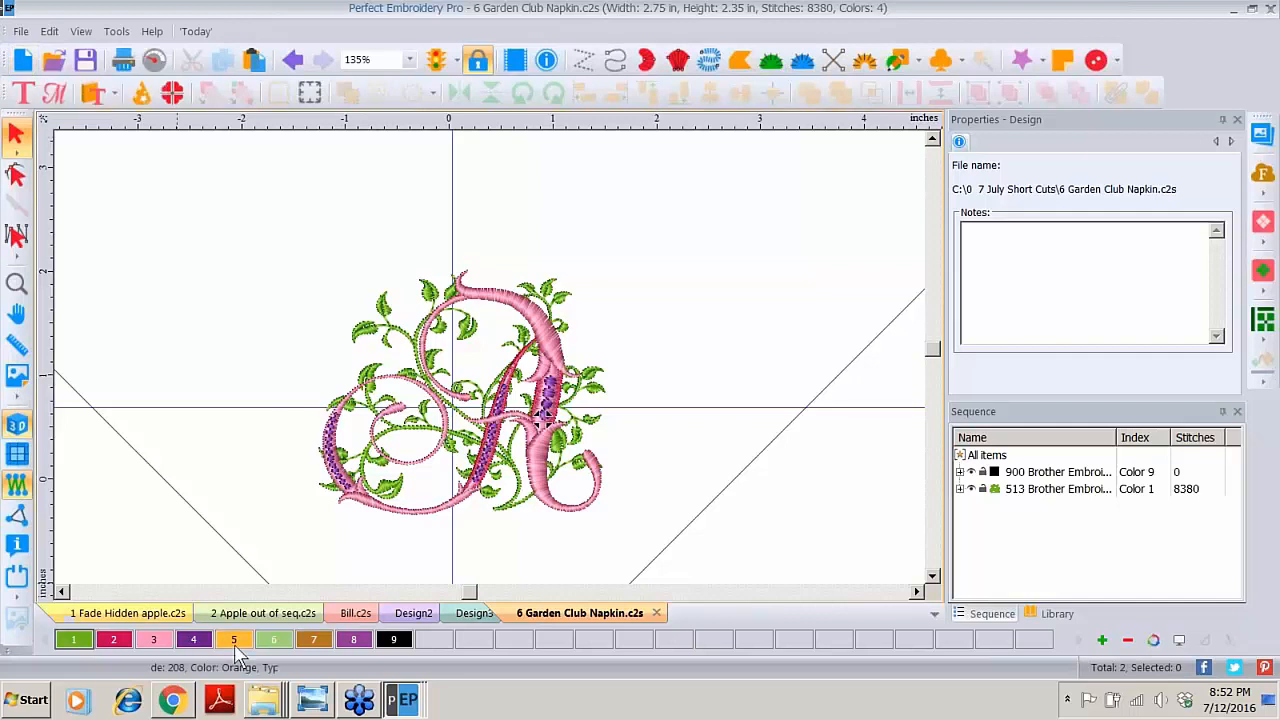
pyautogui.click(255, 612)
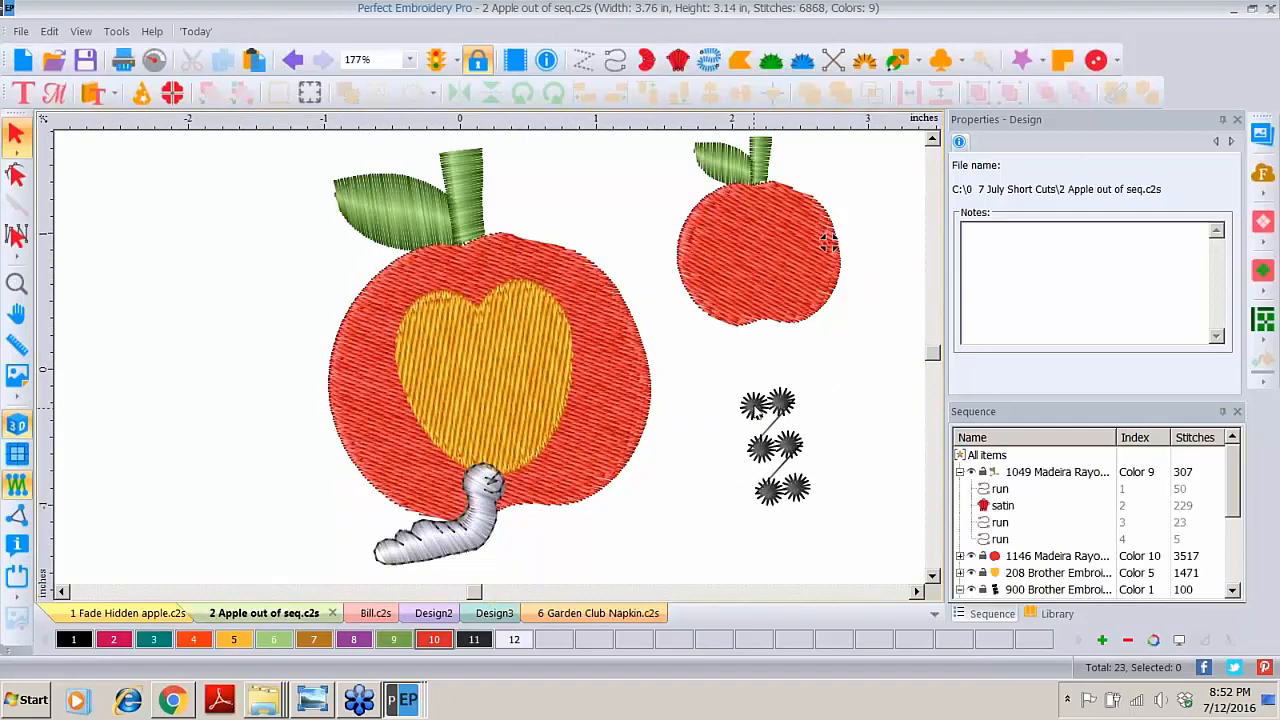
# Step: Try moving the black candlewicking seeds onto the small red apple, and undo the move
pyautogui.click(764, 402)
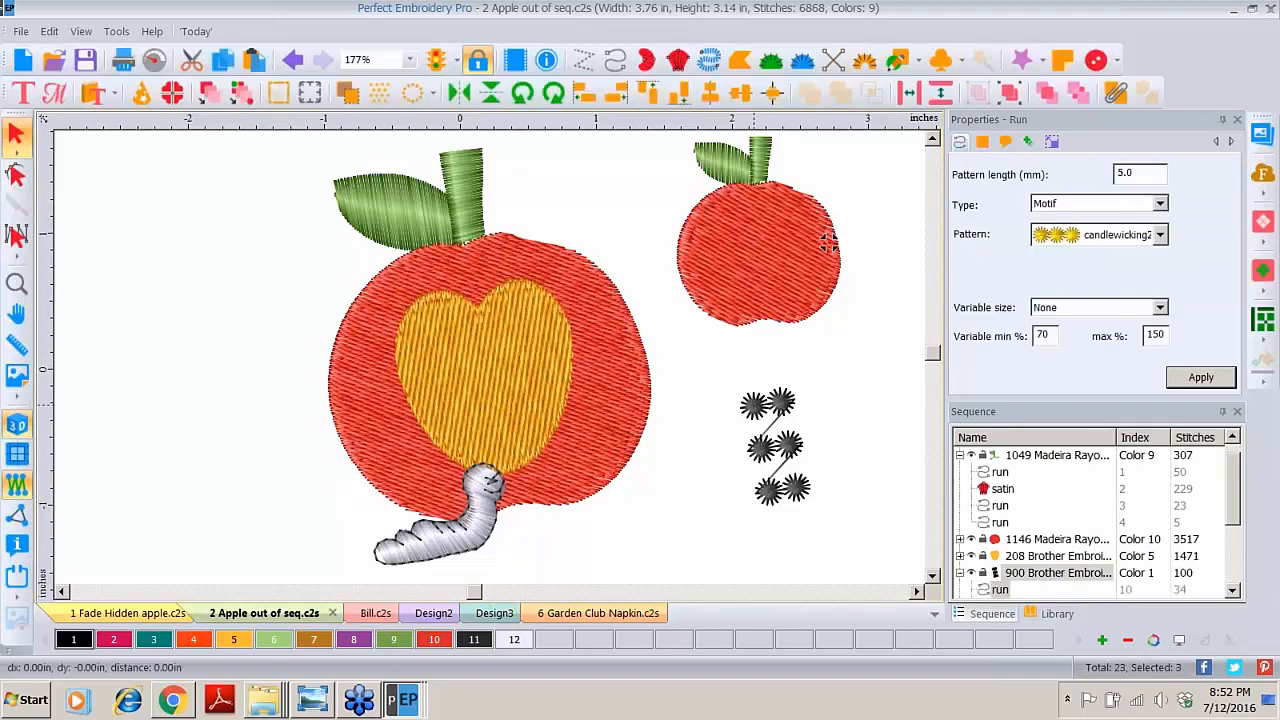
pyautogui.moveTo(766, 402); pyautogui.dragTo(757, 213)
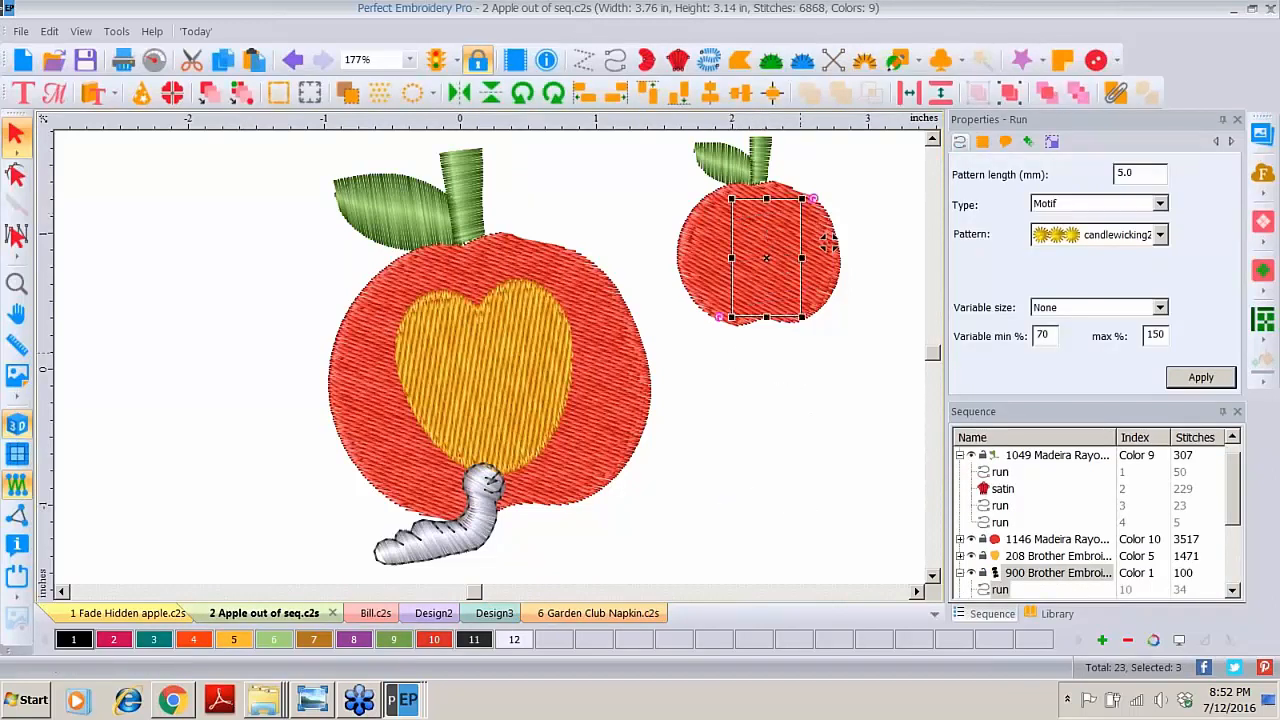
pyautogui.hotkey('ctrl', 'z')
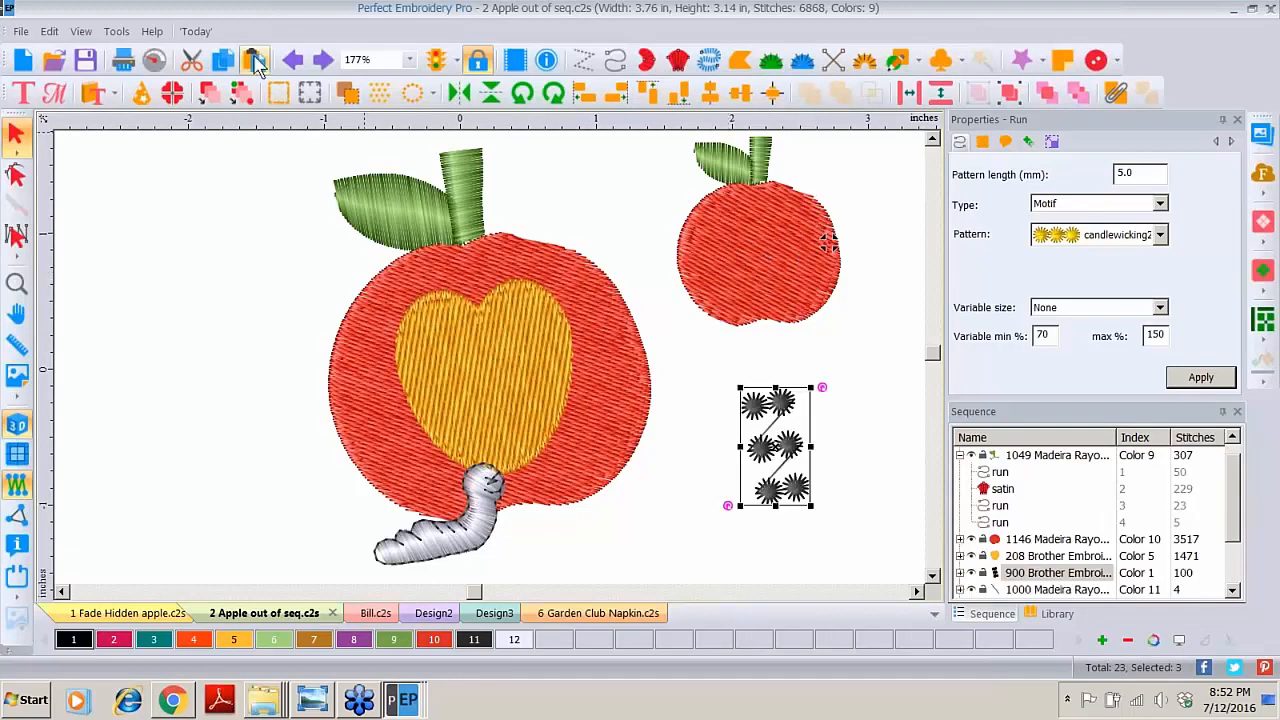
pyautogui.press('ctrl')
pyautogui.press('ctrl')
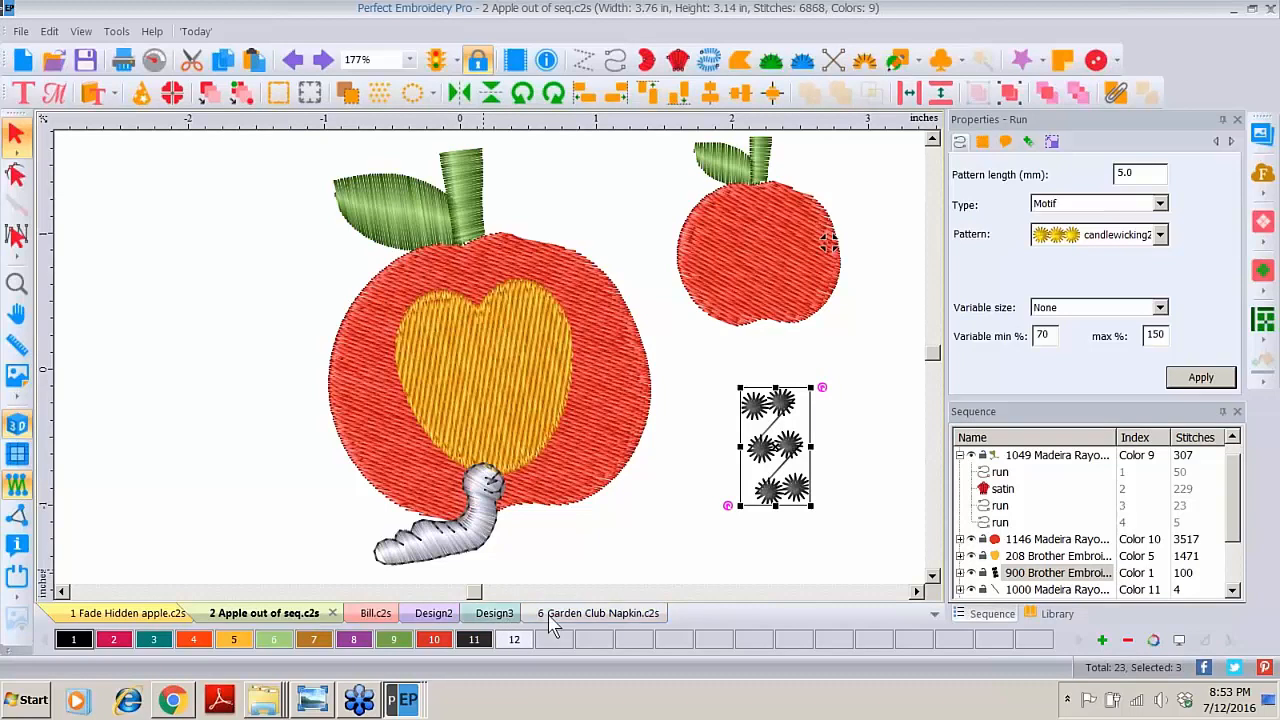
# Step: Show the Perfect Embroidery Pro Free Designs collection in the design library and enlarge the library's folder list
pyautogui.moveTo(262, 705)
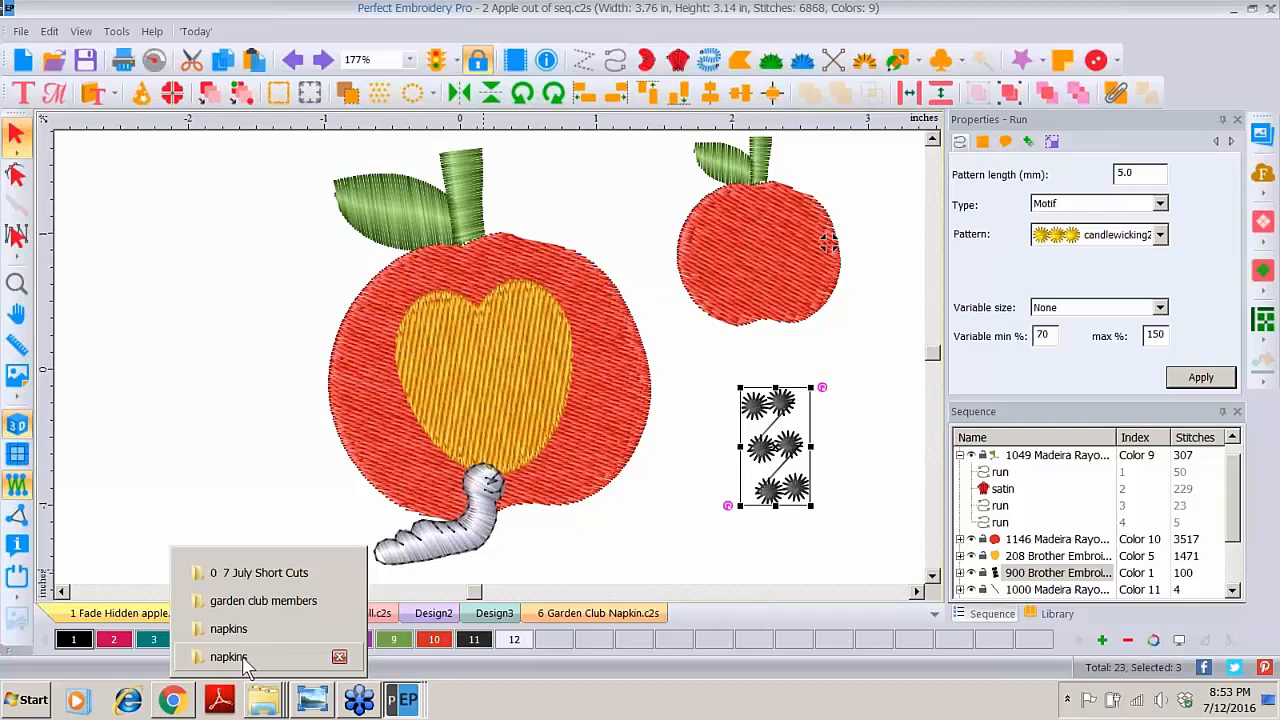
pyautogui.click(1060, 614)
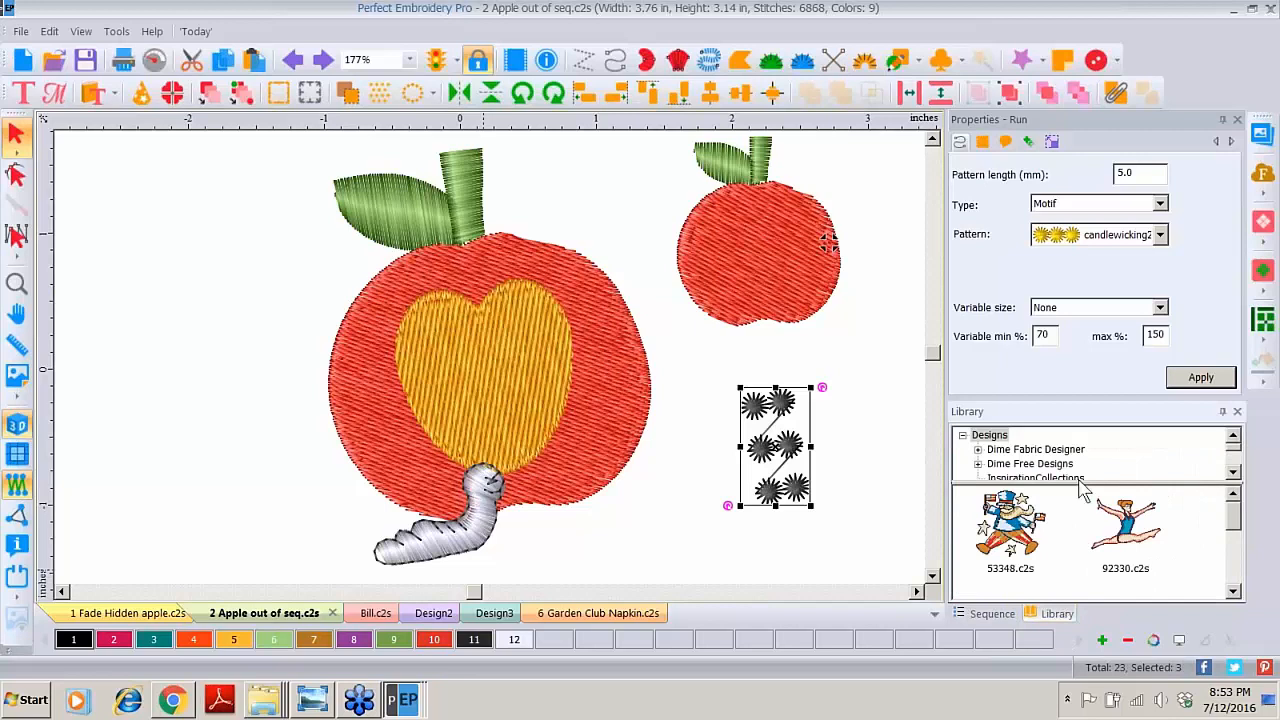
pyautogui.moveTo(1080, 487); pyautogui.dragTo(1080, 533)
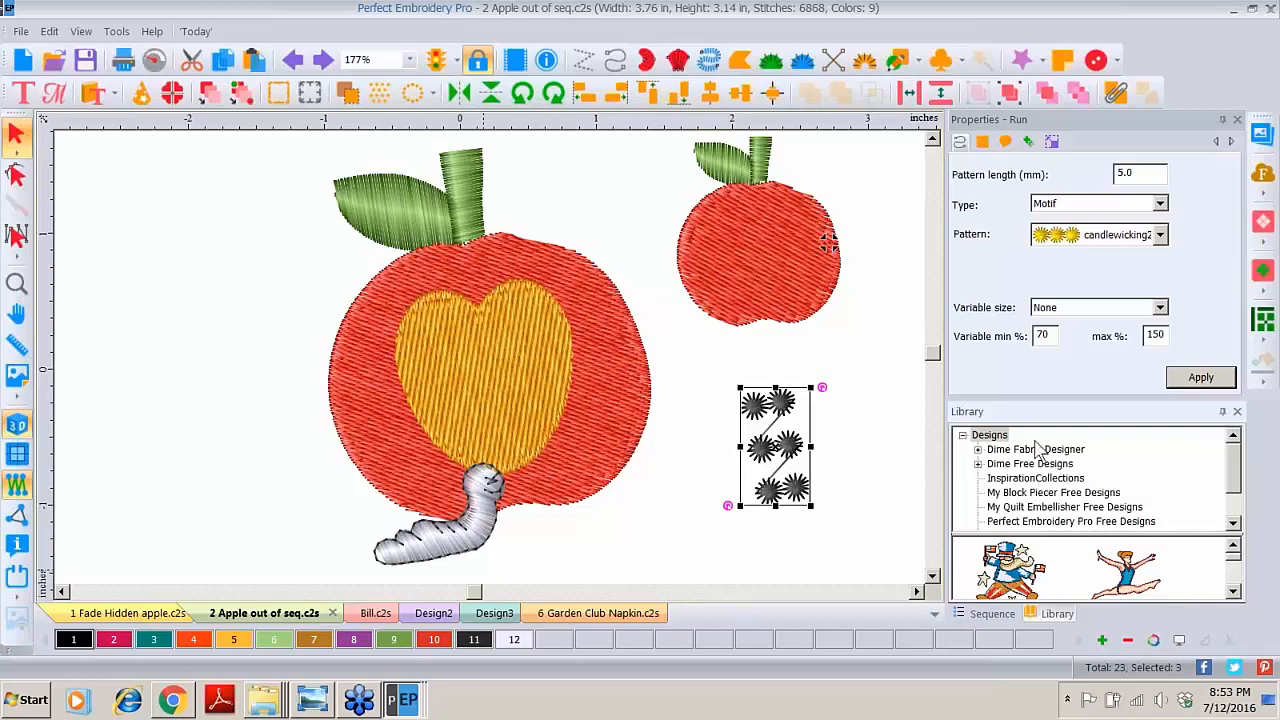
pyautogui.click(1060, 521)
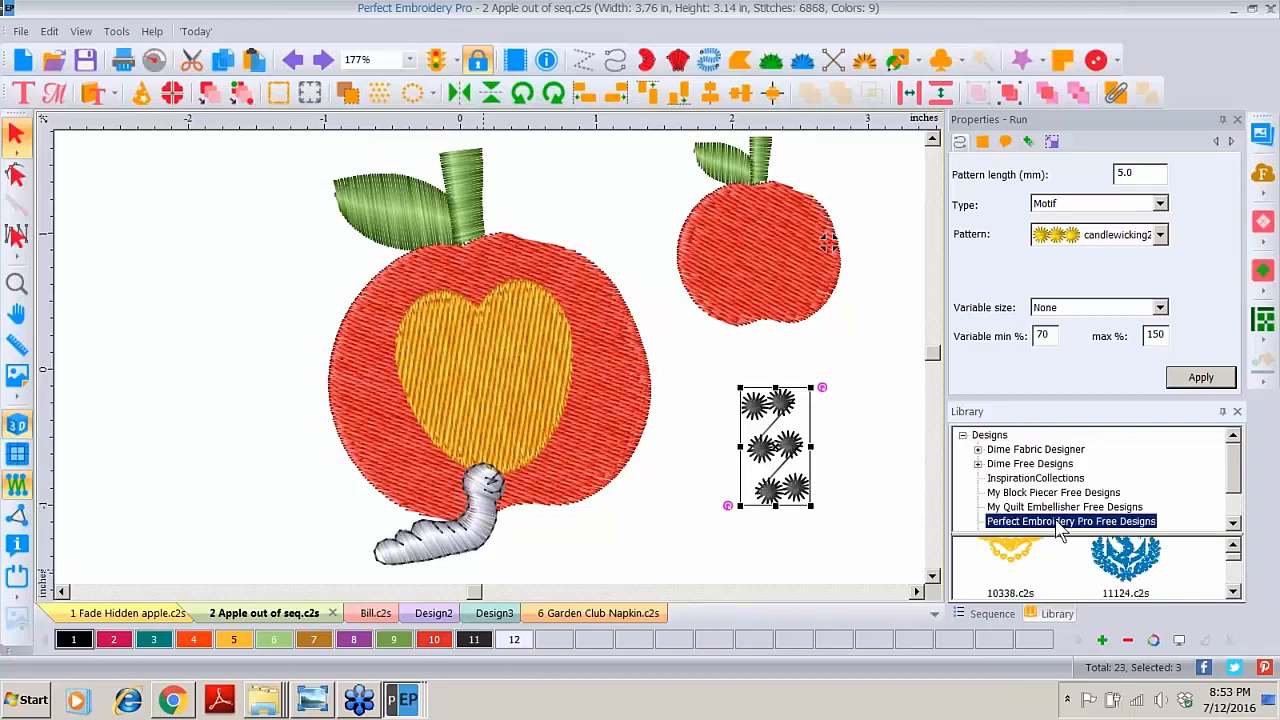
pyautogui.moveTo(1090, 404); pyautogui.dragTo(1085, 342)
pyautogui.moveTo(1075, 442); pyautogui.dragTo(1062, 484)
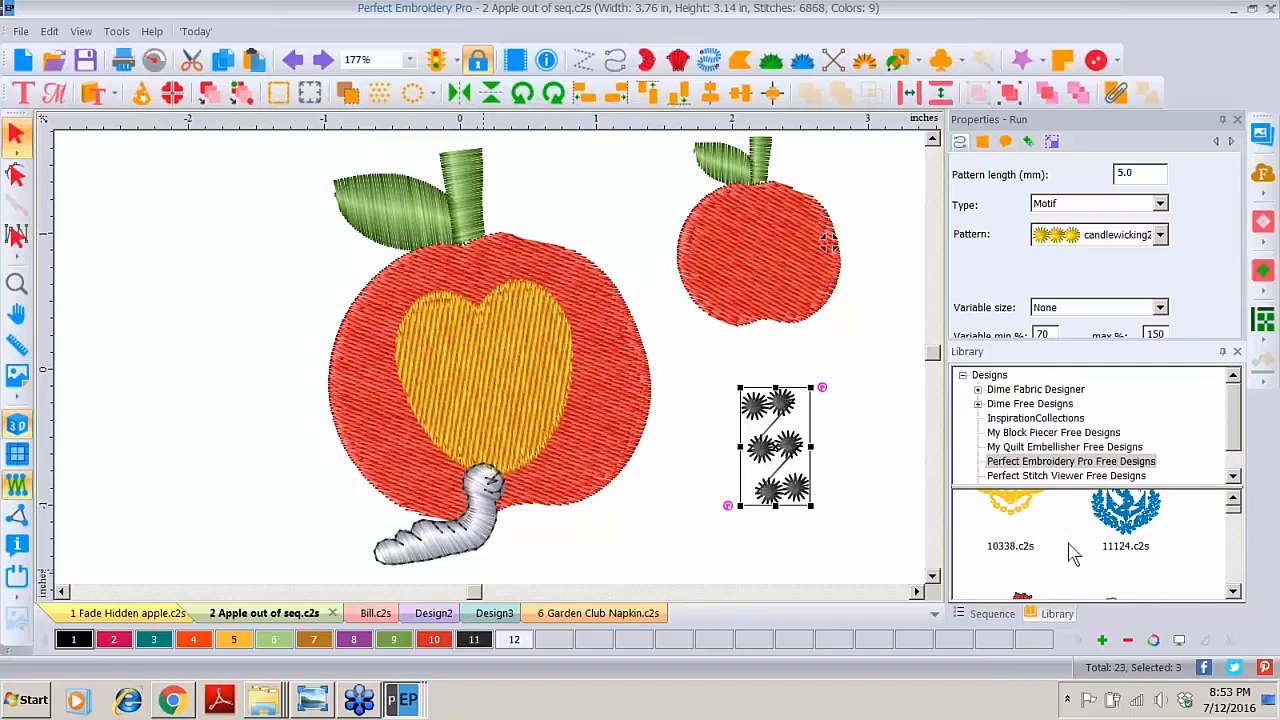
pyautogui.click(1072, 462)
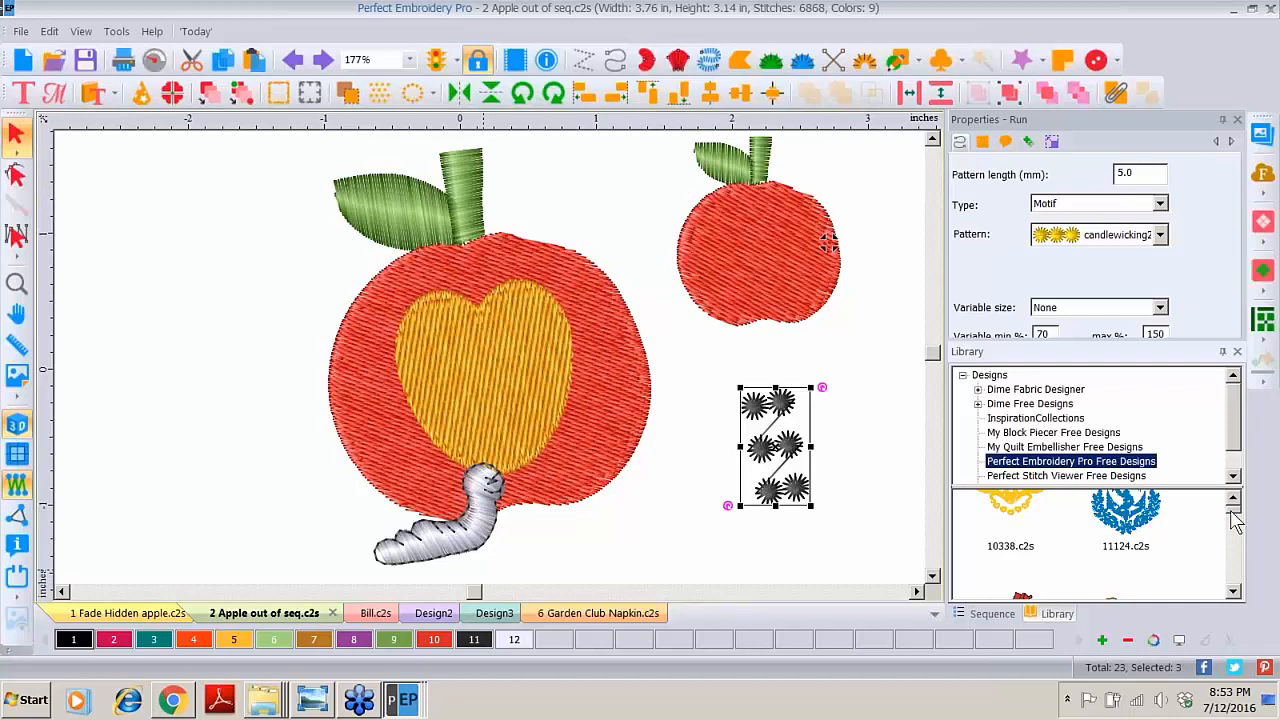
# Step: Browse the Perfect Embroidery Pro Free Designs thumbnails and show the collection's contents in a maximized folder window
pyautogui.click(1234, 591)
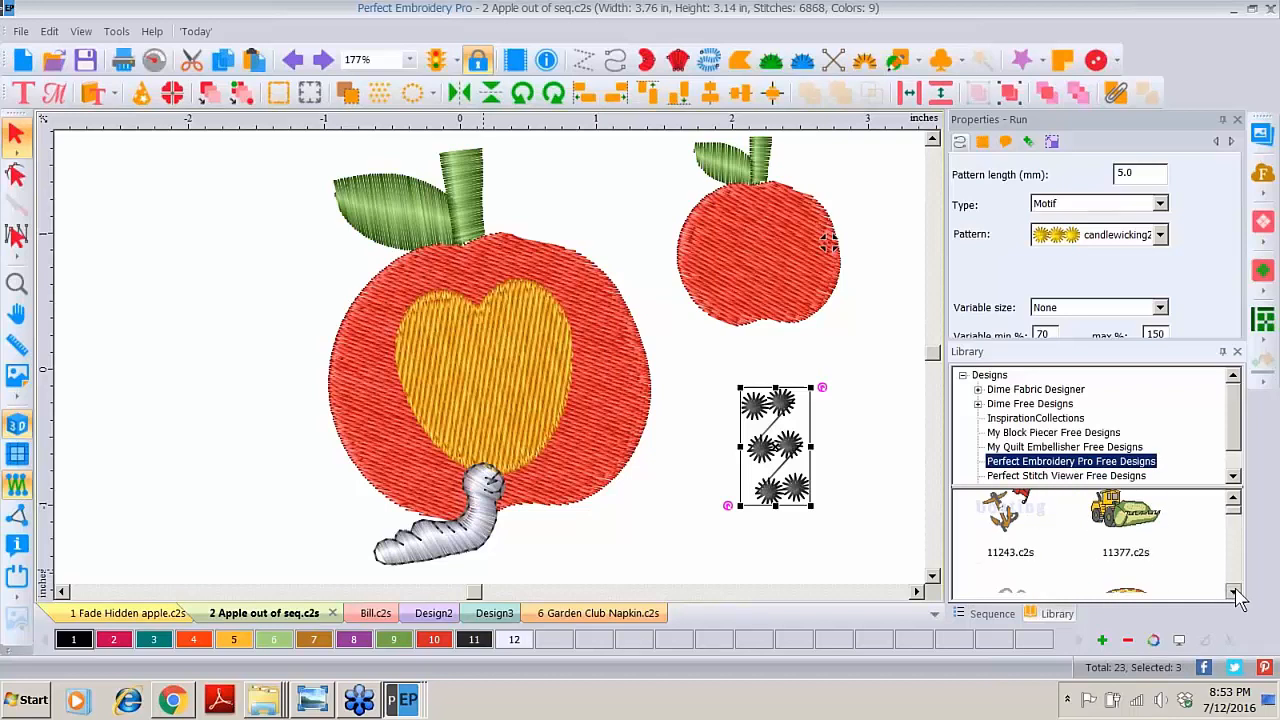
pyautogui.click(1234, 591)
pyautogui.click(1234, 591)
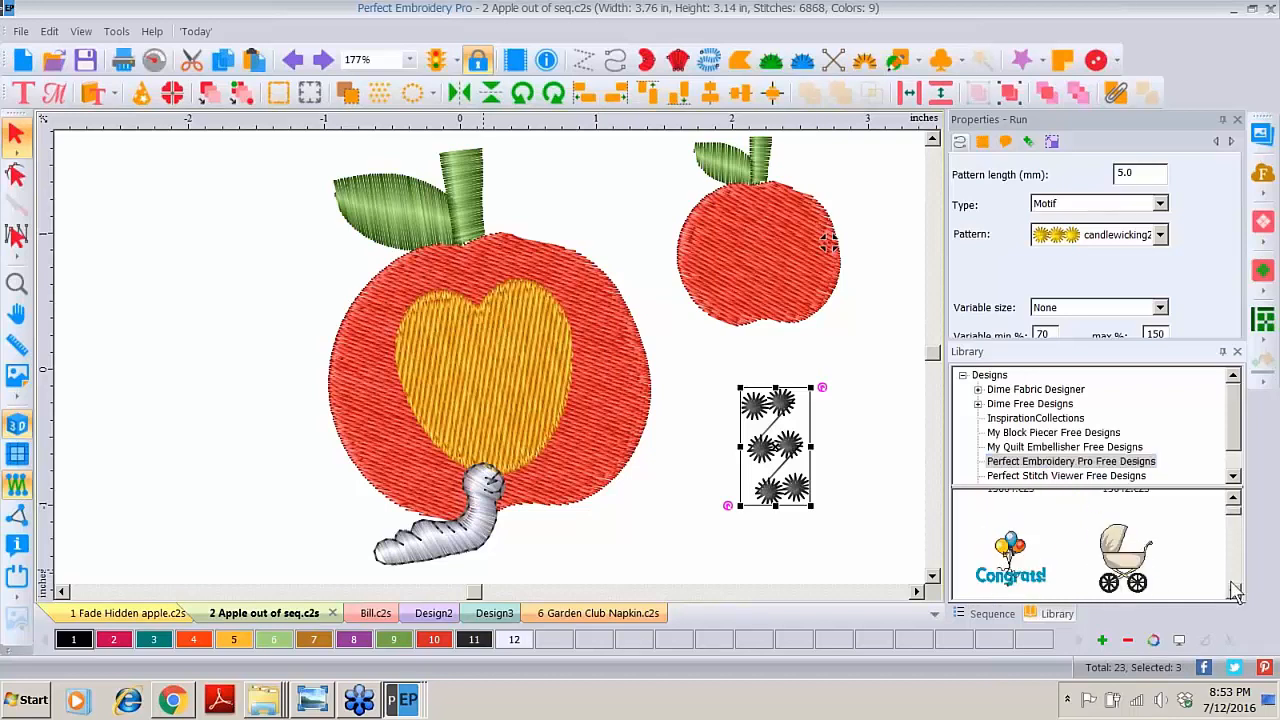
pyautogui.click(1234, 591)
pyautogui.scroll(-3, 1240, 567)
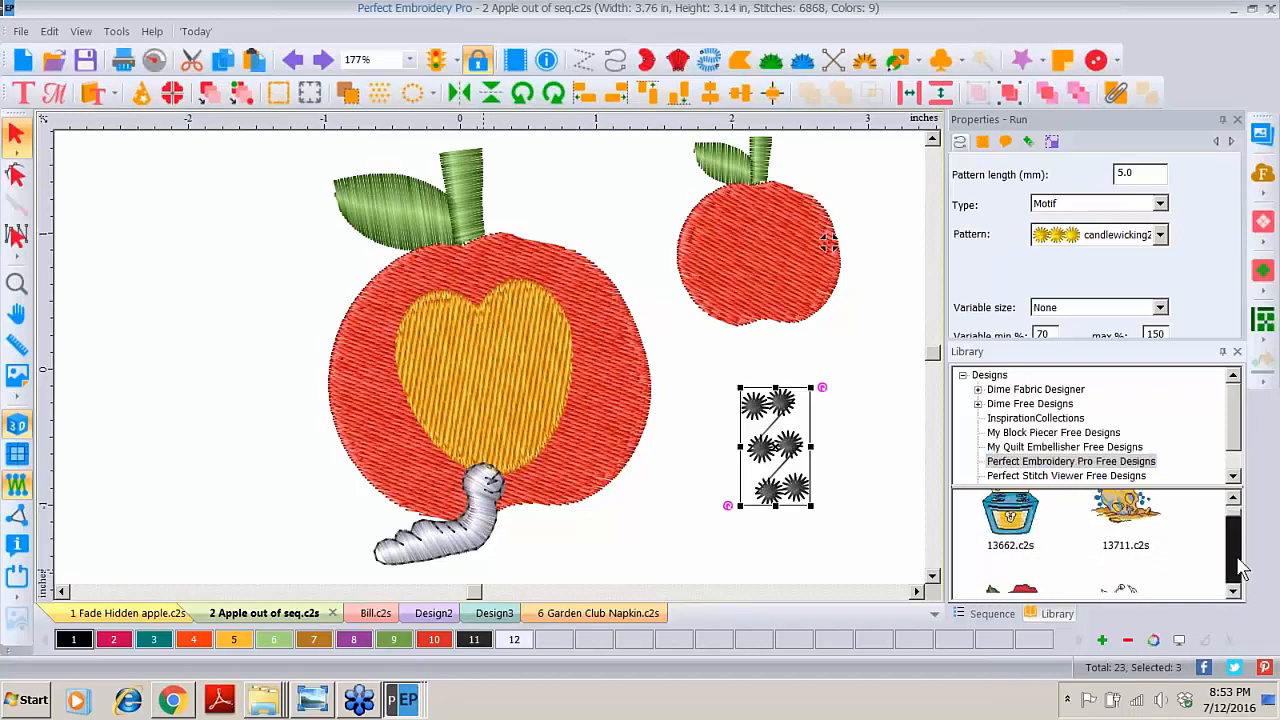
pyautogui.scroll(-3, 1240, 567)
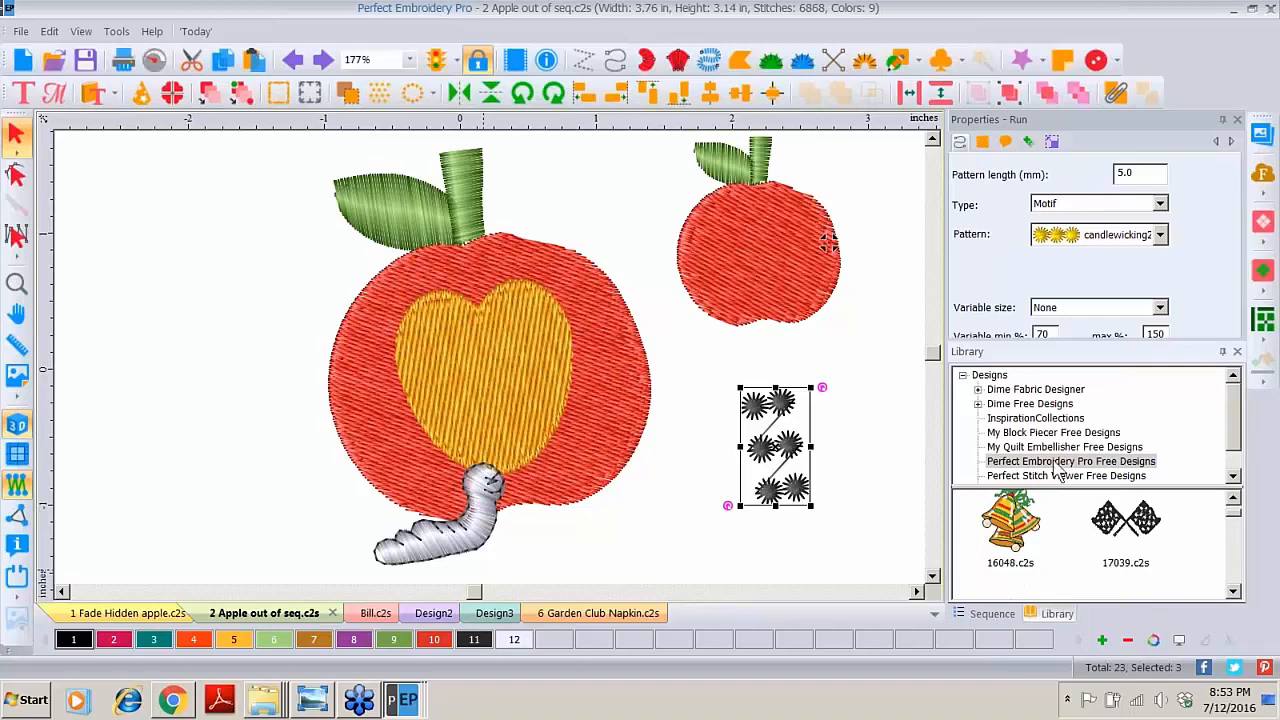
pyautogui.rightClick(1046, 530)
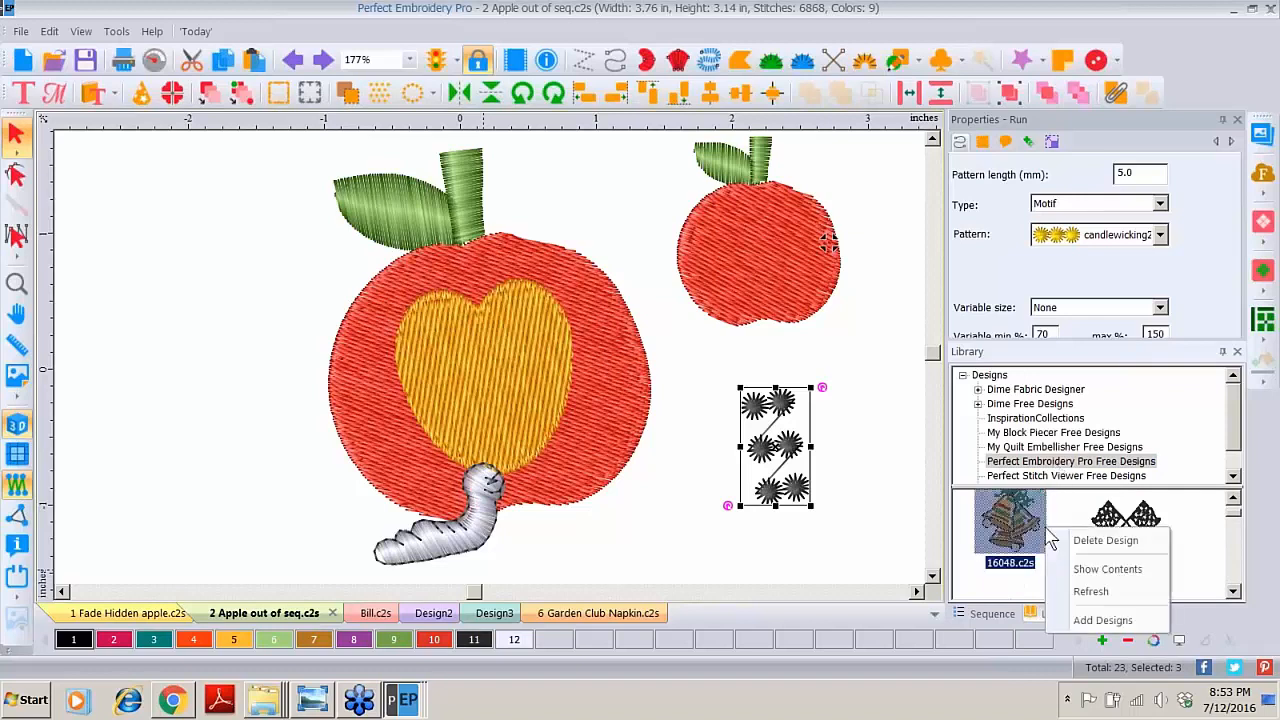
pyautogui.click(1086, 570)
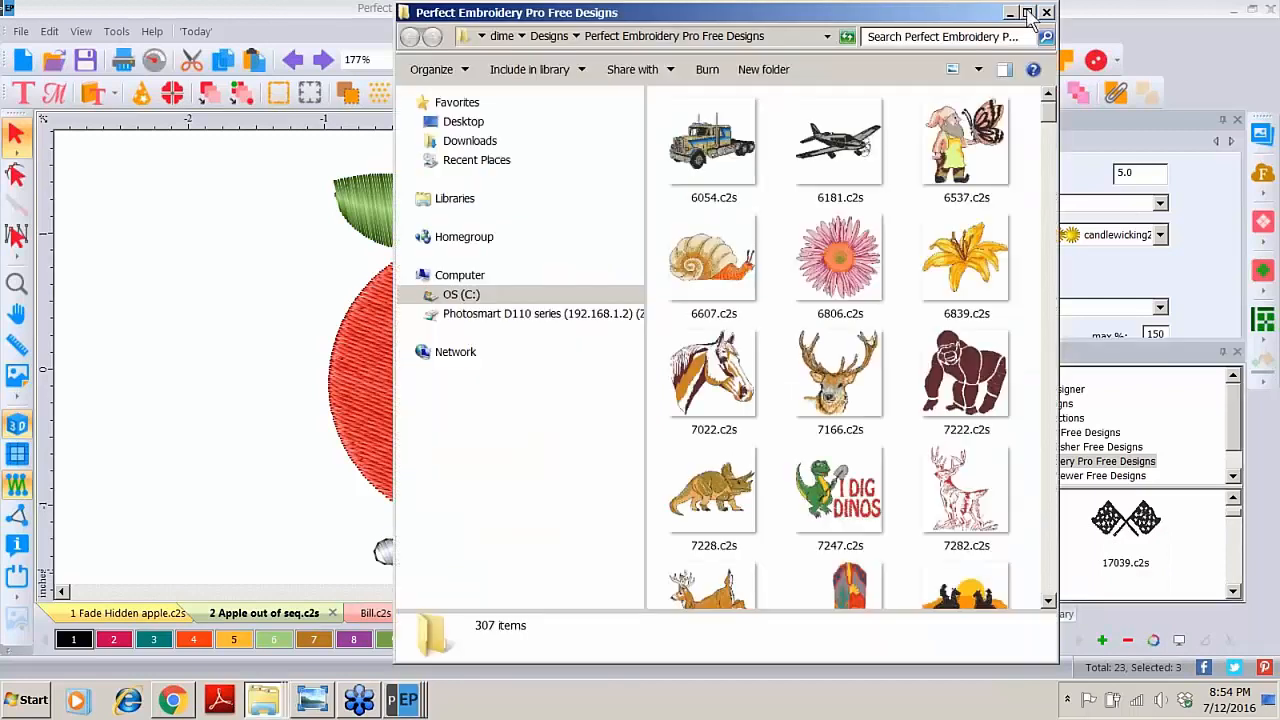
pyautogui.click(1027, 12)
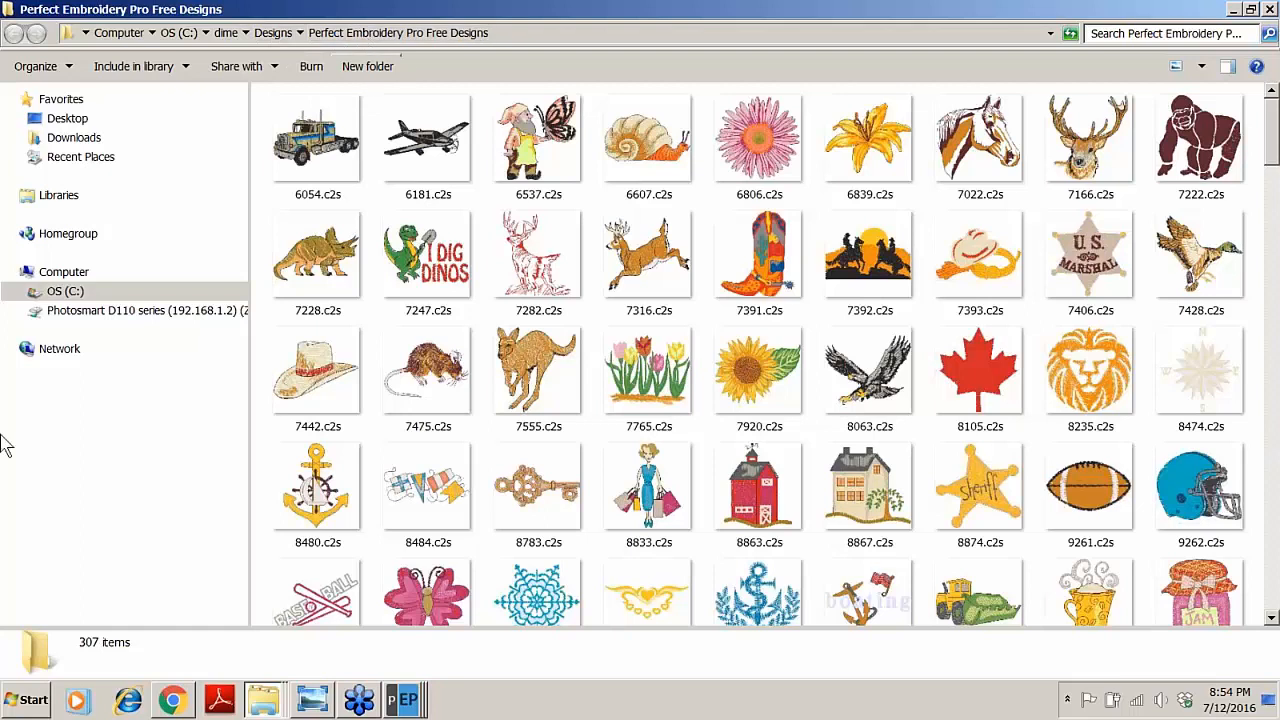
# Step: Expand the Designs folder inside dime on drive C in the folder tree and widen the tree to fit the folder names
pyautogui.click(19, 291)
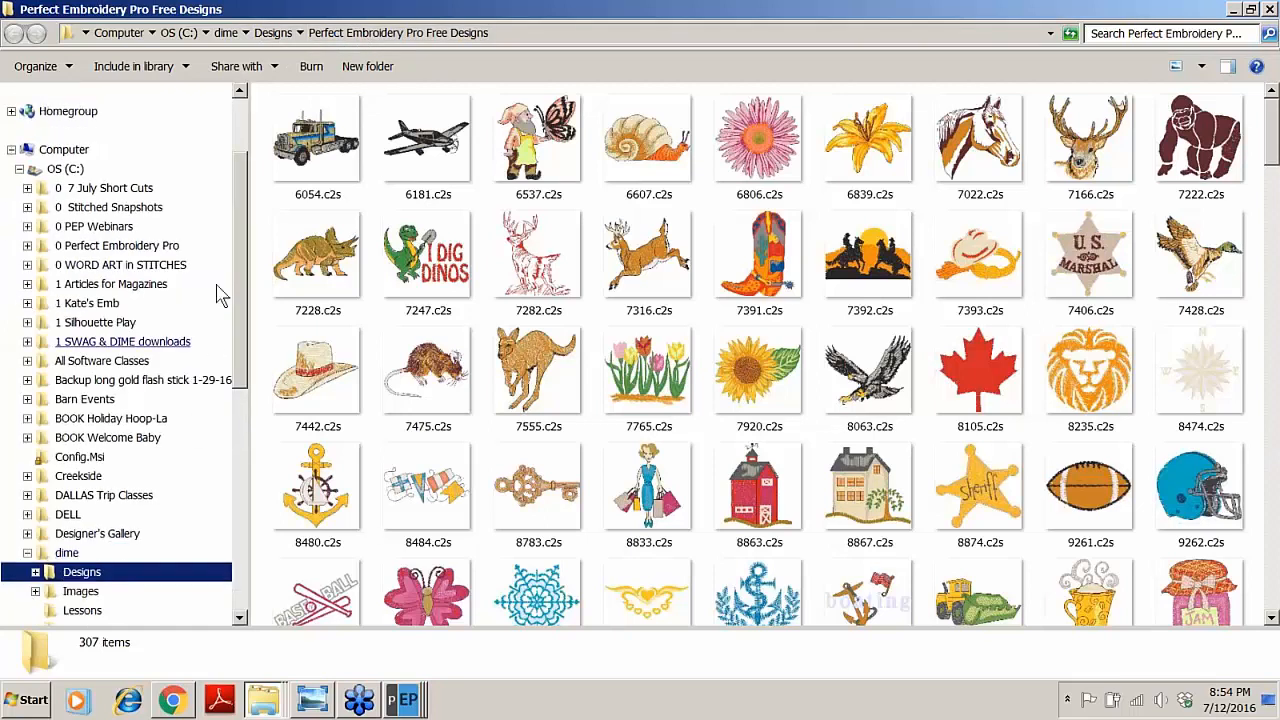
pyautogui.moveTo(237, 243); pyautogui.dragTo(232, 385)
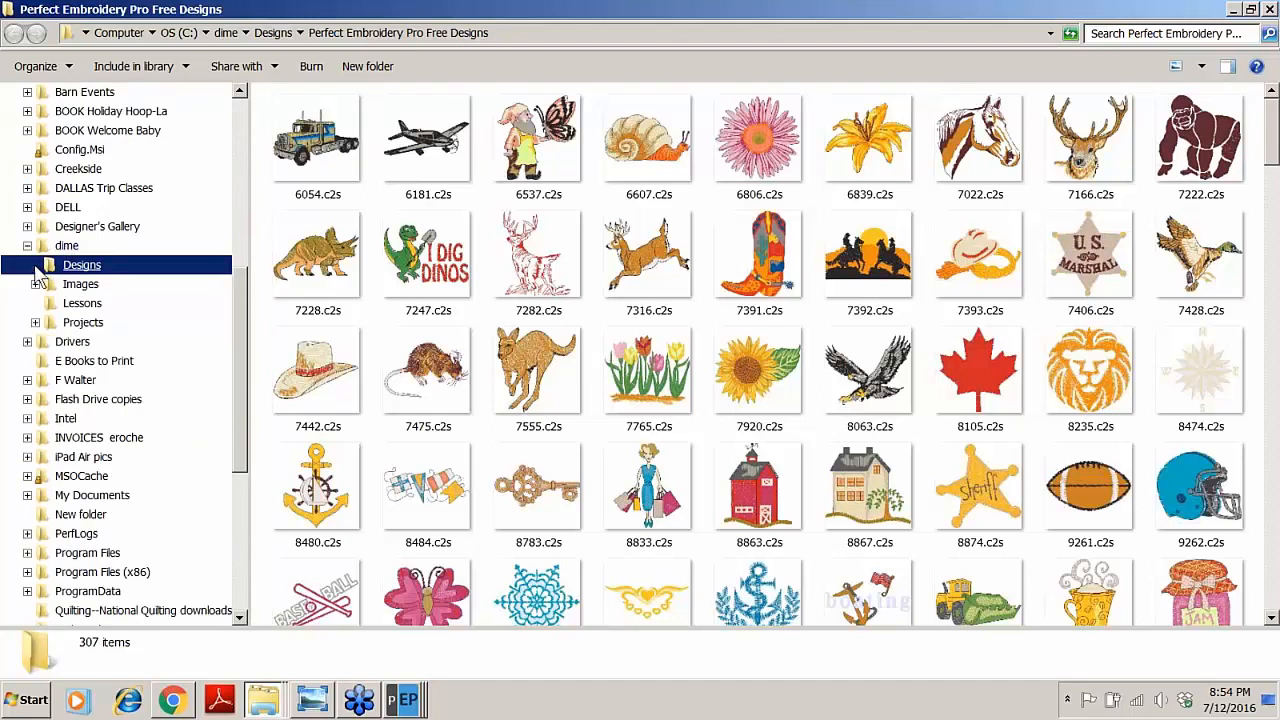
pyautogui.click(36, 265)
pyautogui.scroll(-6, 232, 341)
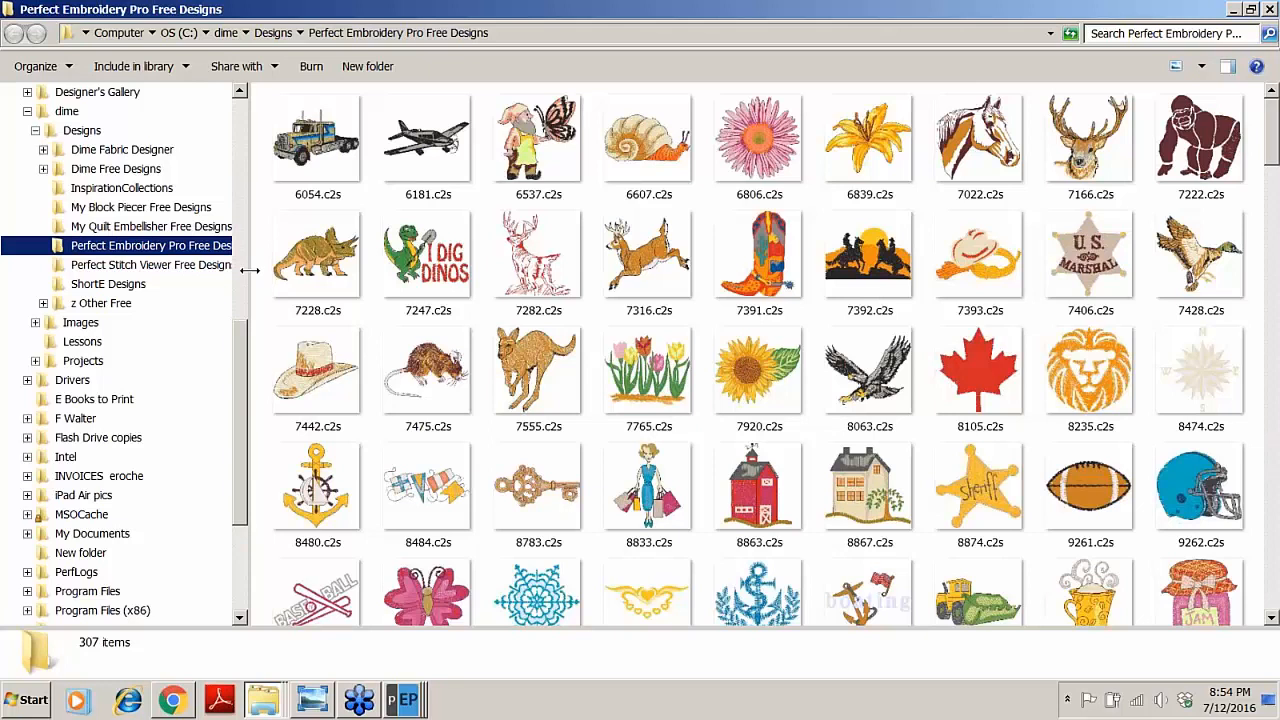
pyautogui.moveTo(250, 270); pyautogui.dragTo(295, 270)
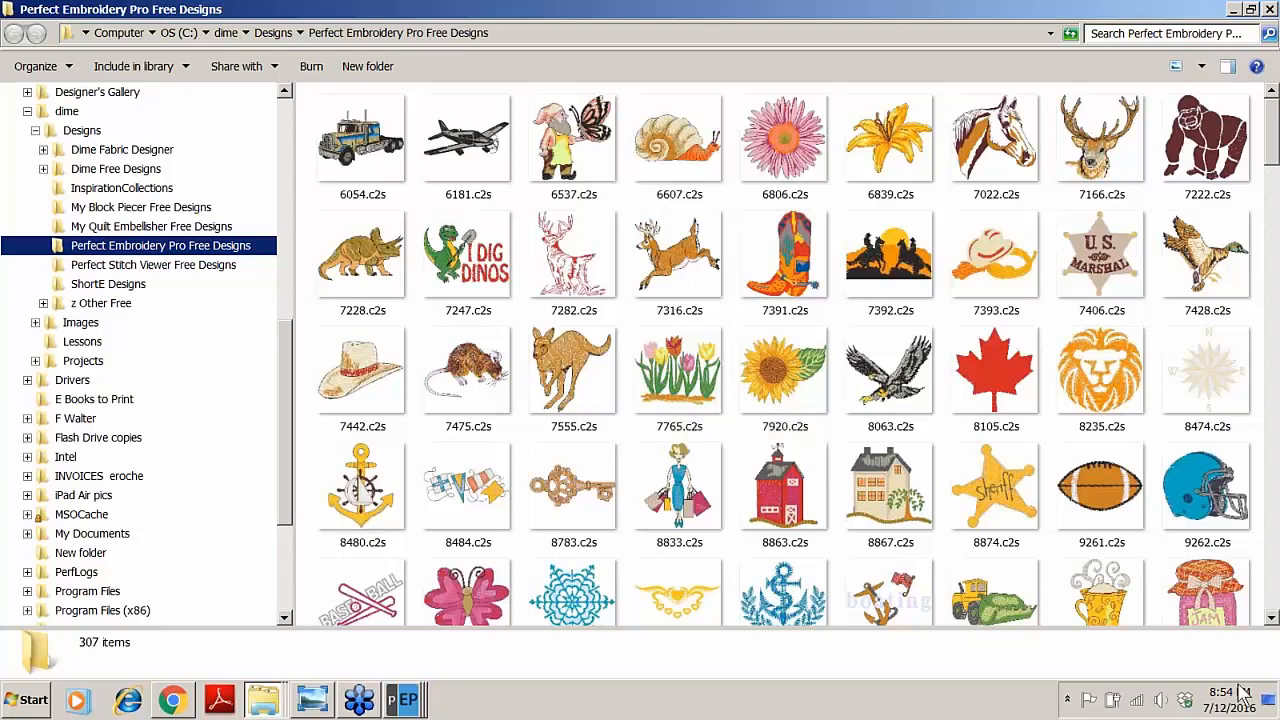
# Step: Show the desktop, bring back the Perfect Embroidery Pro Free Designs folder window, and switch to the napkins folder window
pyautogui.click(1265, 701)
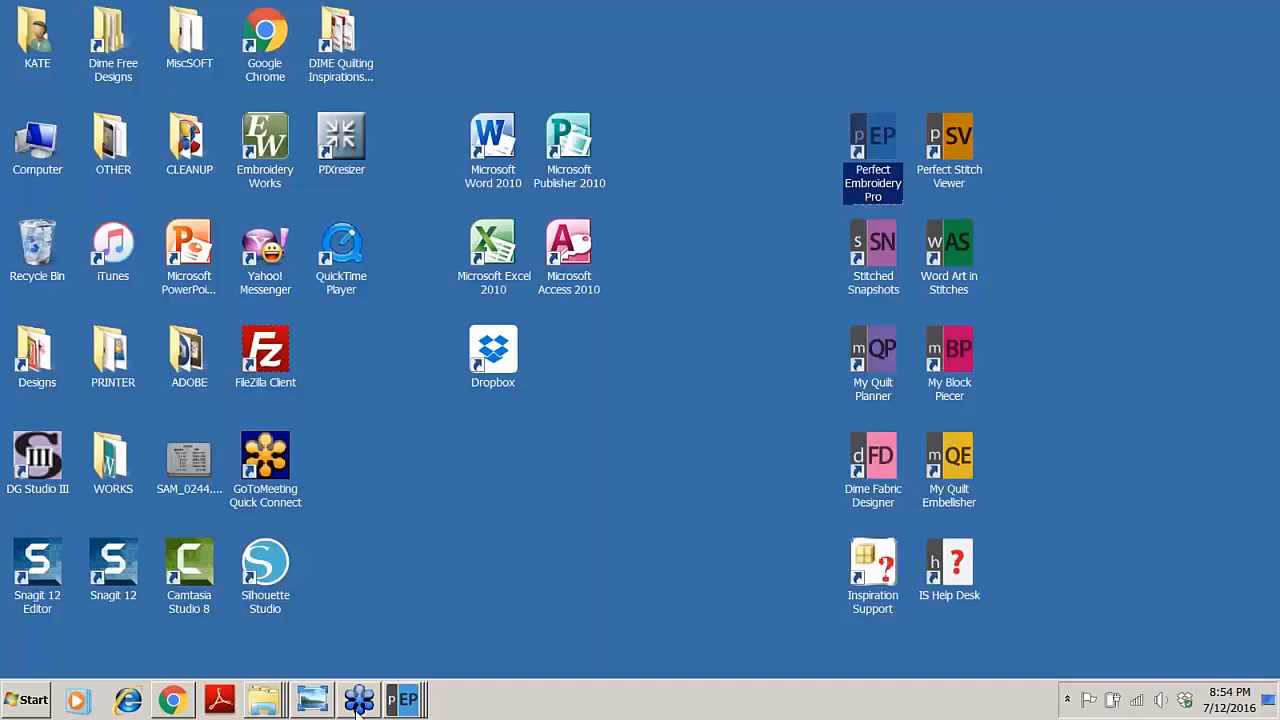
pyautogui.rightClick(268, 702)
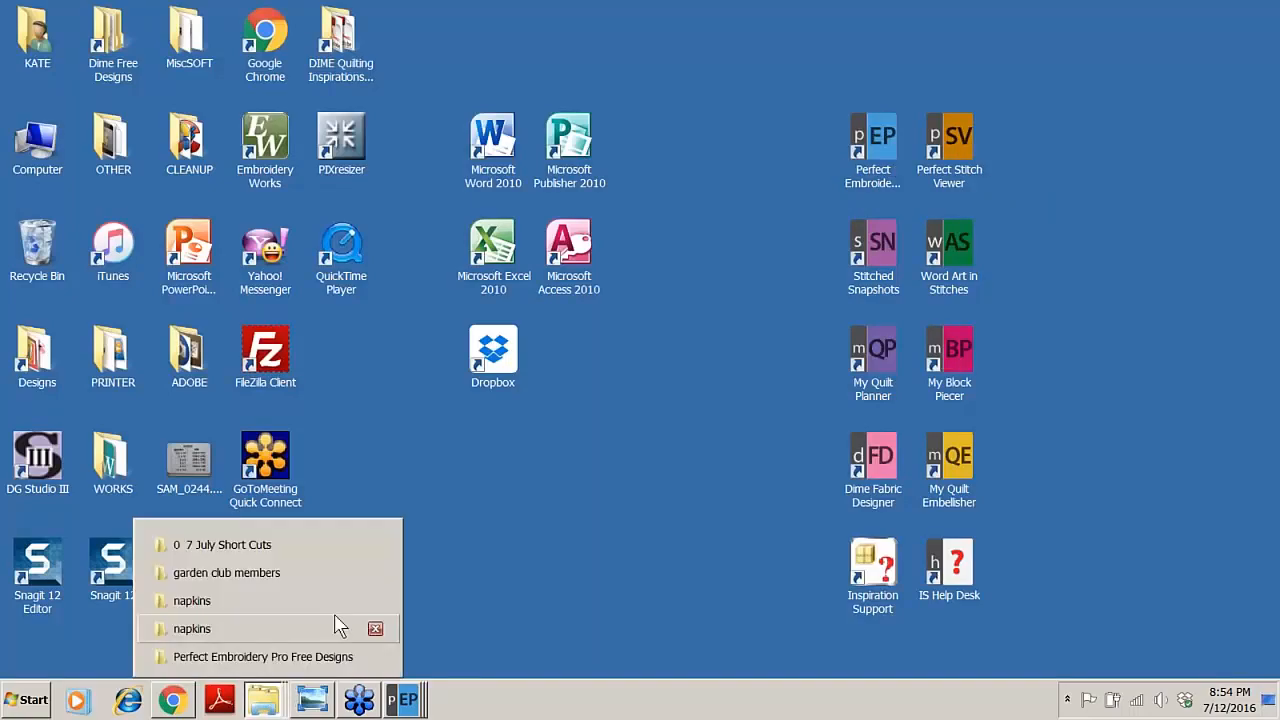
pyautogui.click(268, 657)
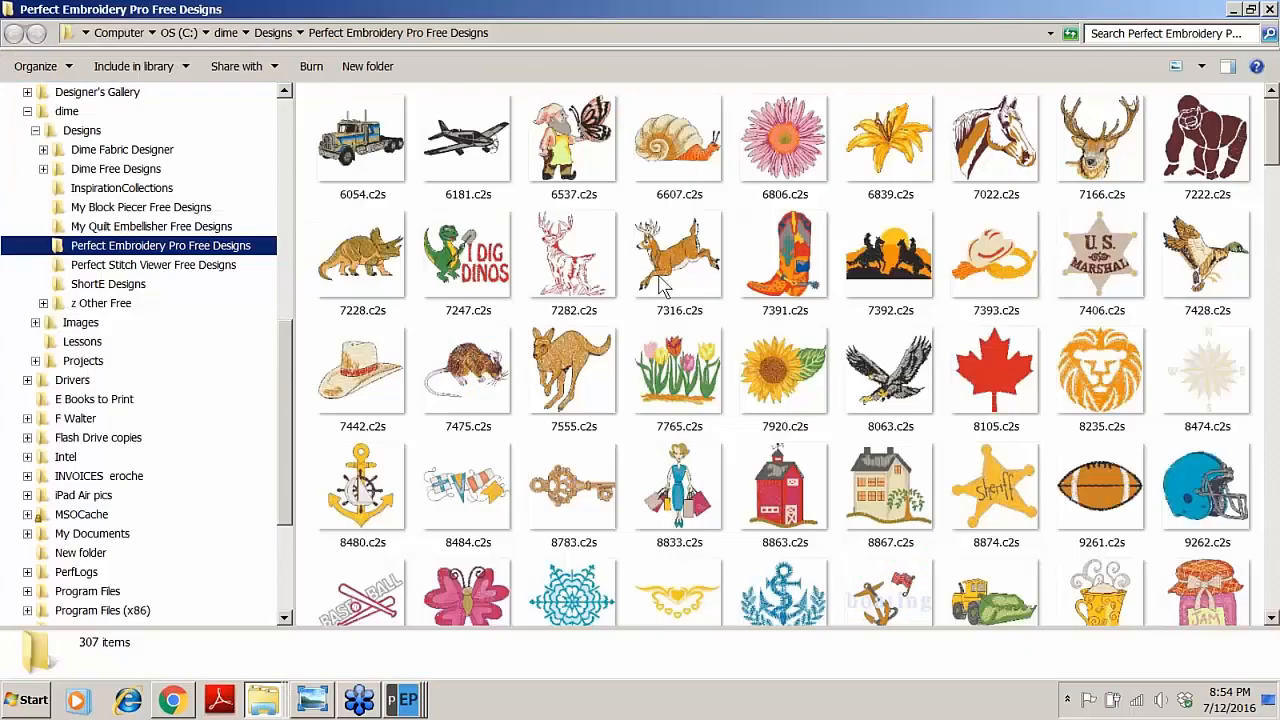
pyautogui.rightClick(268, 702)
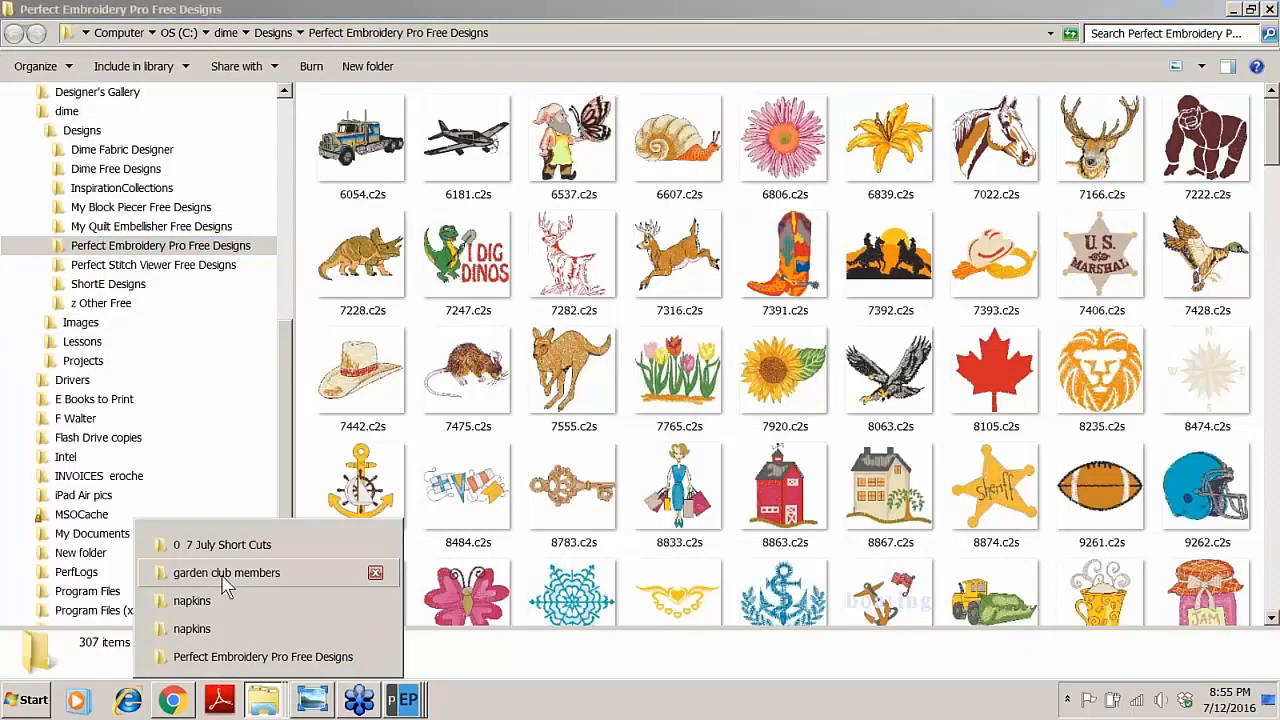
pyautogui.click(199, 605)
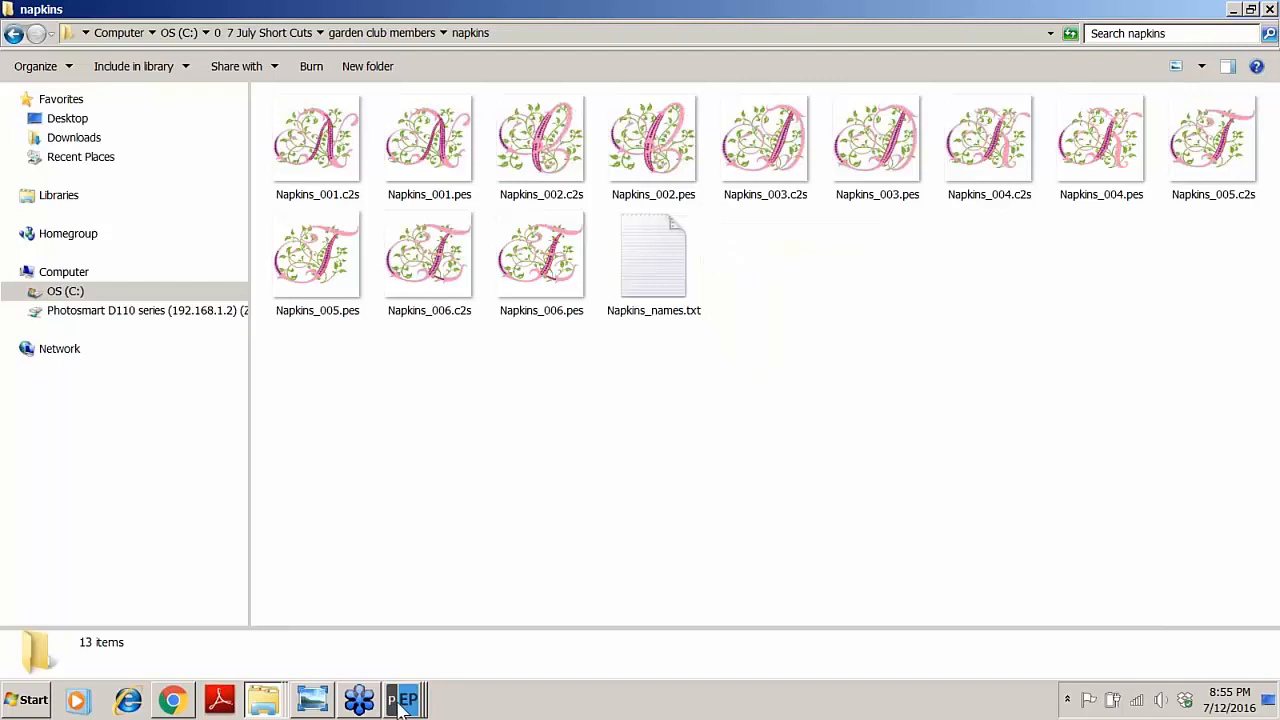
# Step: Switch back to Perfect Embroidery Pro, create a new blank design, and show its stitching sequence
pyautogui.moveTo(406, 706)
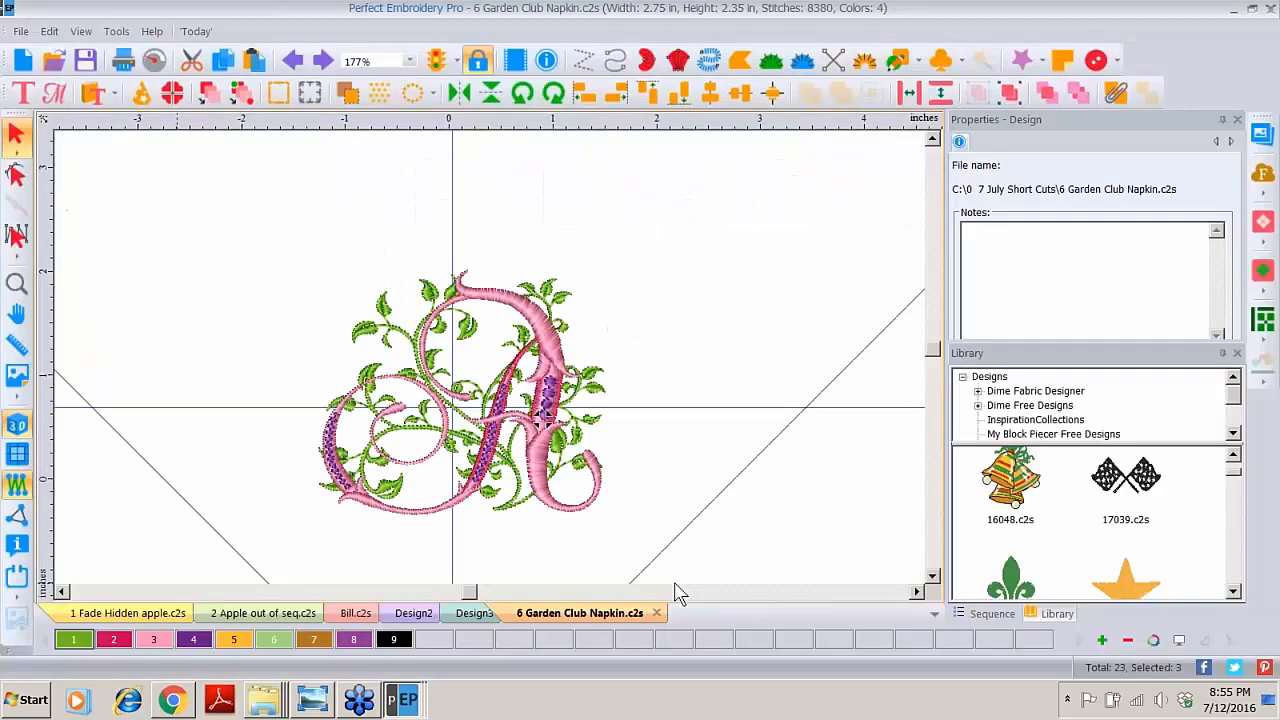
pyautogui.click(24, 63)
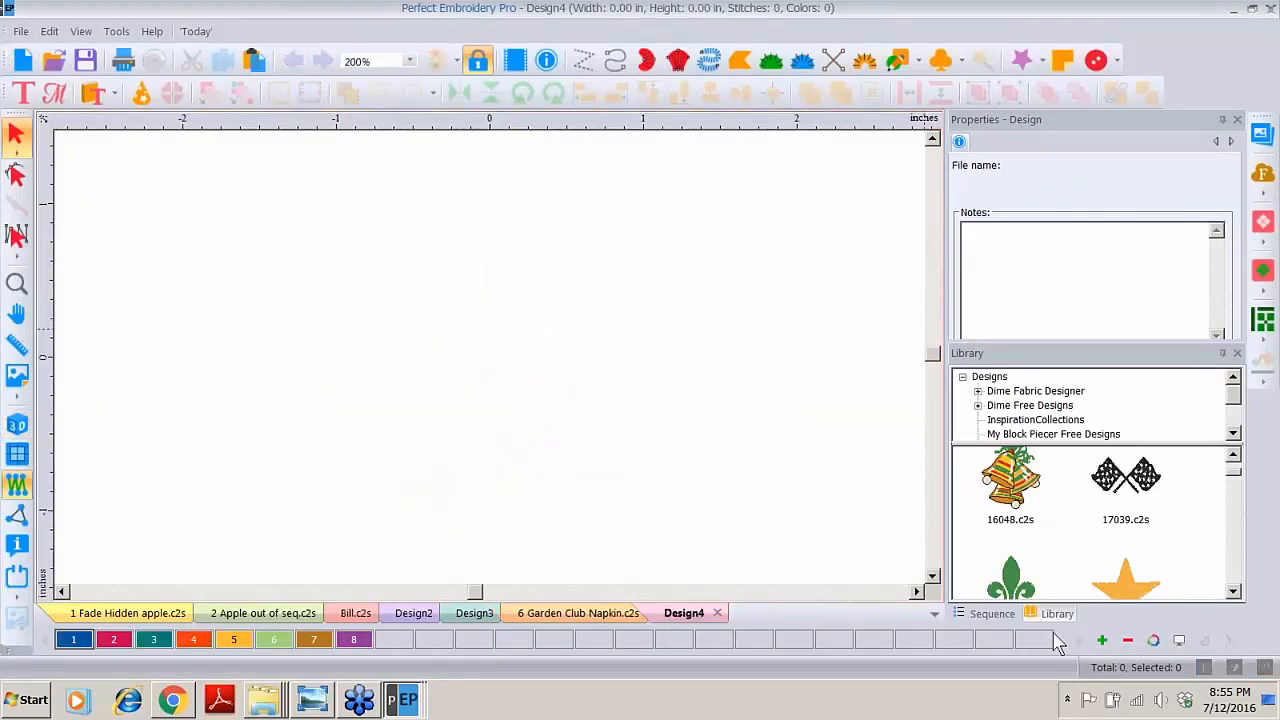
pyautogui.click(985, 613)
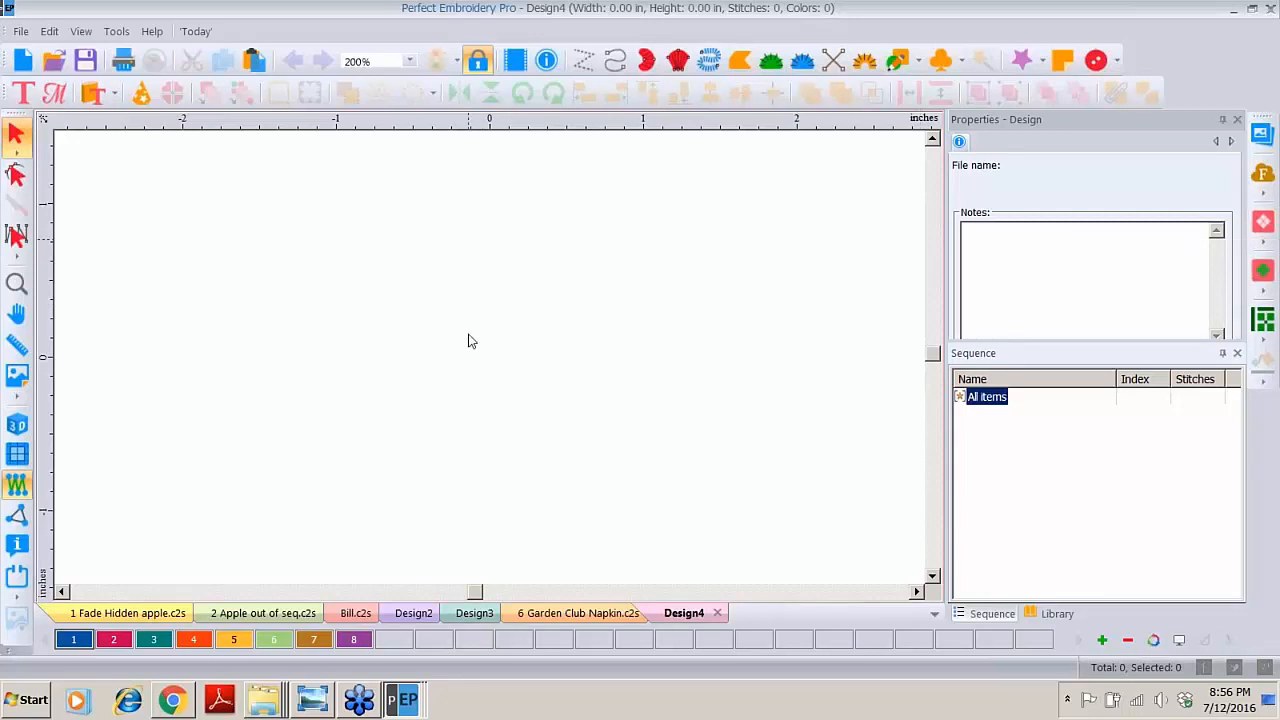
# Step: Start Stitched Snapshots and load the image dog.jpg from the StitchedSnapshots folder
pyautogui.click(1262, 137)
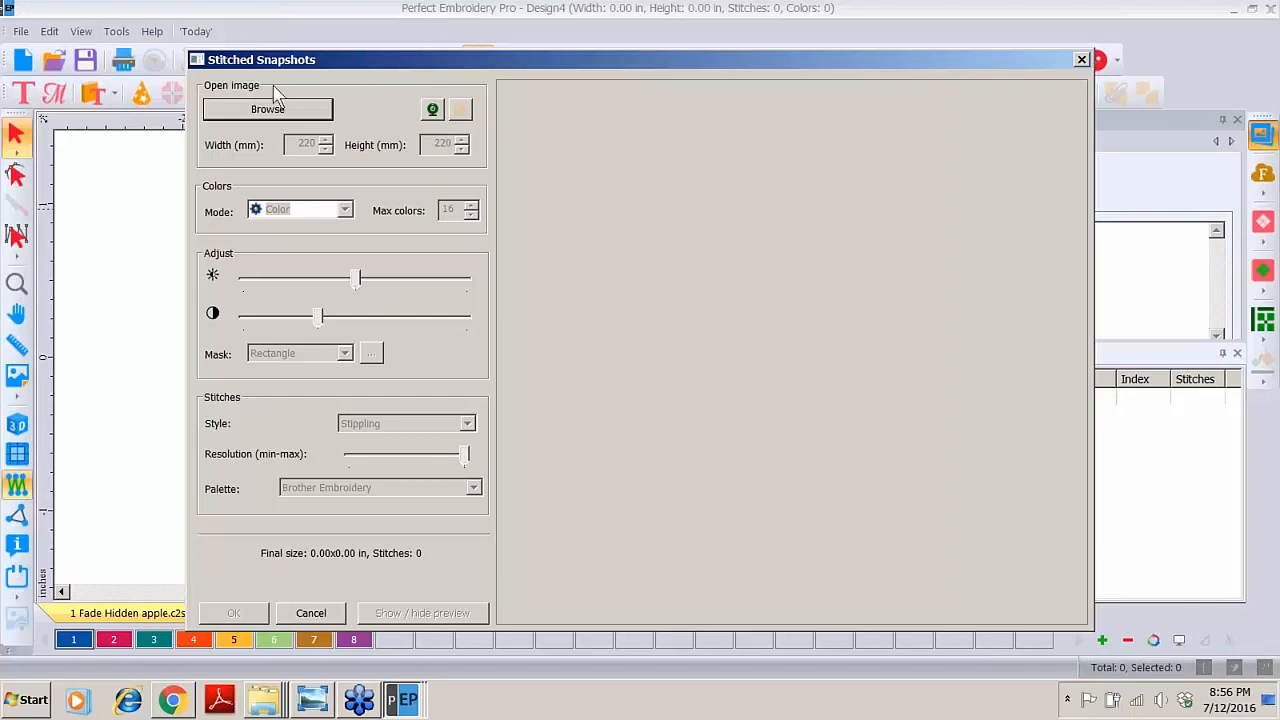
pyautogui.click(272, 112)
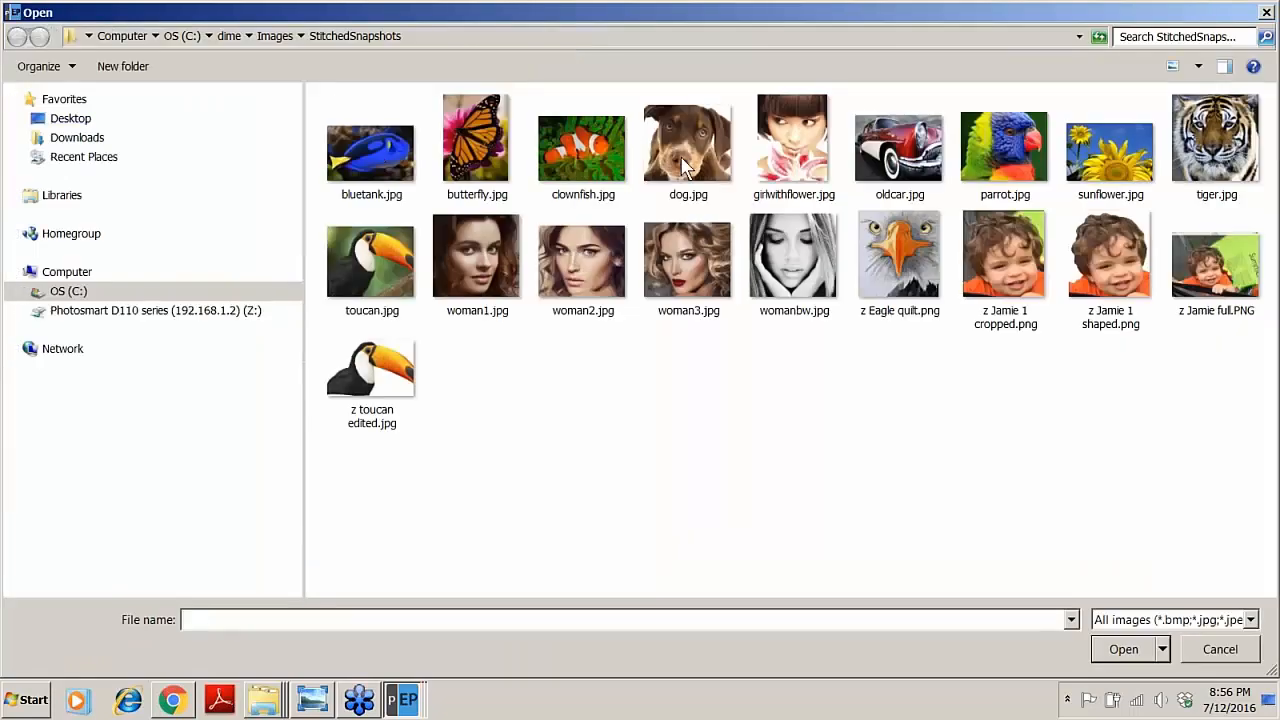
pyautogui.doubleClick(686, 135)
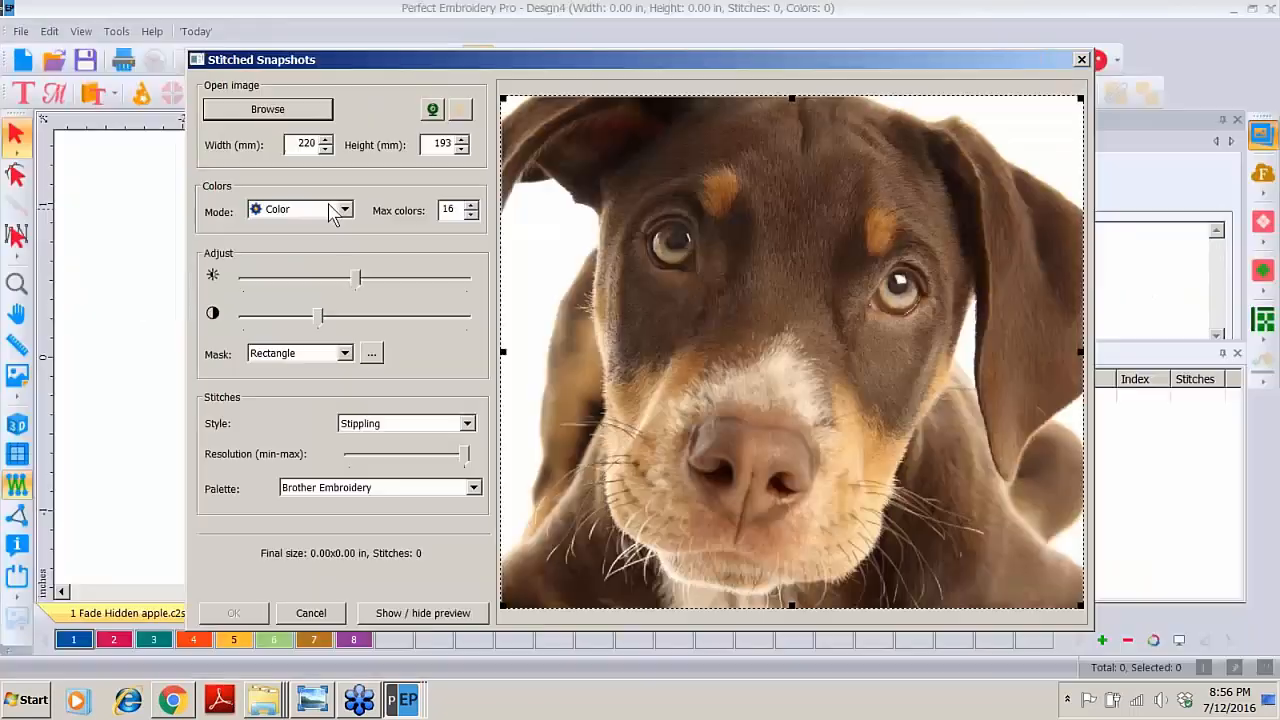
# Step: Set the snapshot's width to 100 mm and its thread palette to Madeira Polyneon, and preview the stitches
pyautogui.moveTo(299, 145); pyautogui.dragTo(371, 174)
pyautogui.write('100')
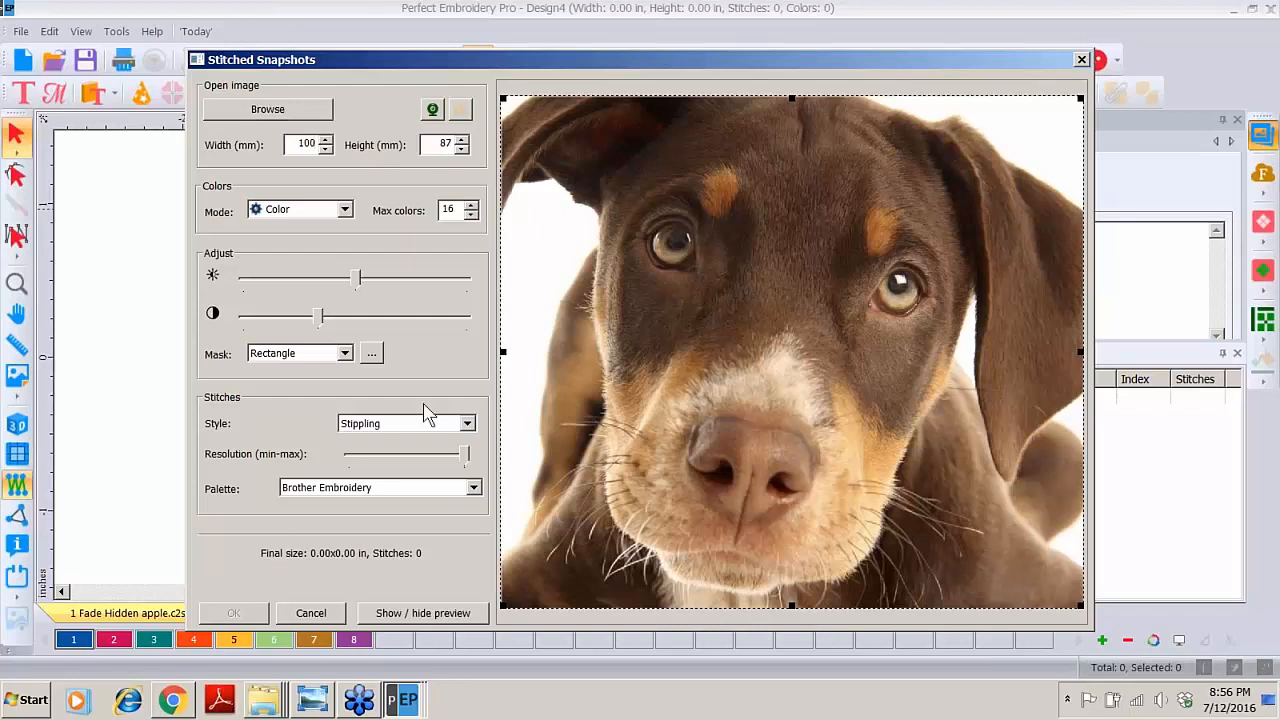
pyautogui.click(472, 495)
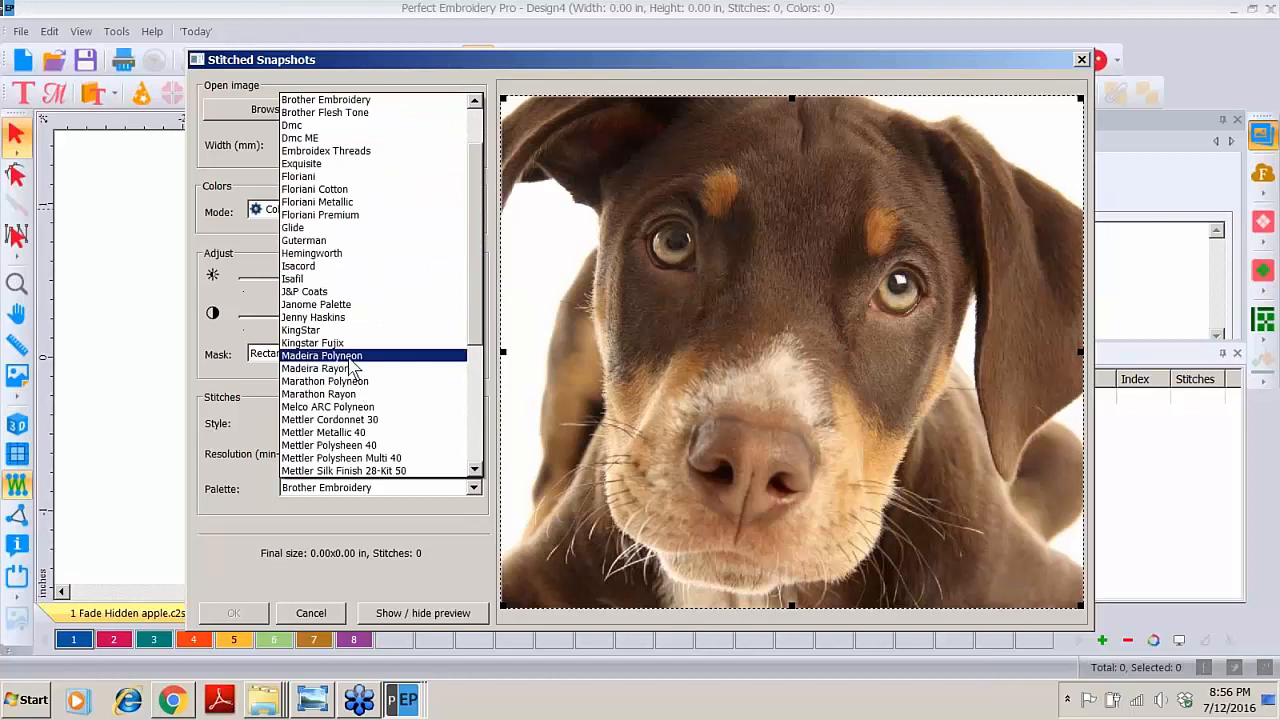
pyautogui.click(354, 356)
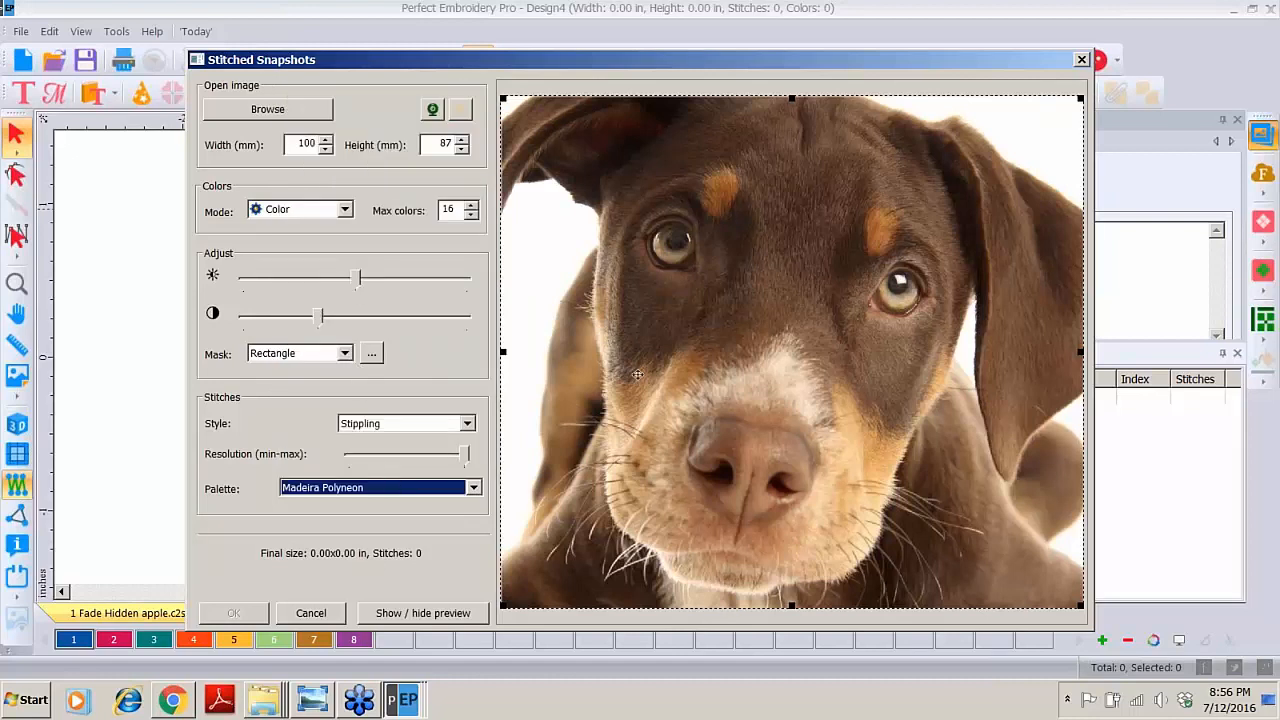
pyautogui.click(386, 615)
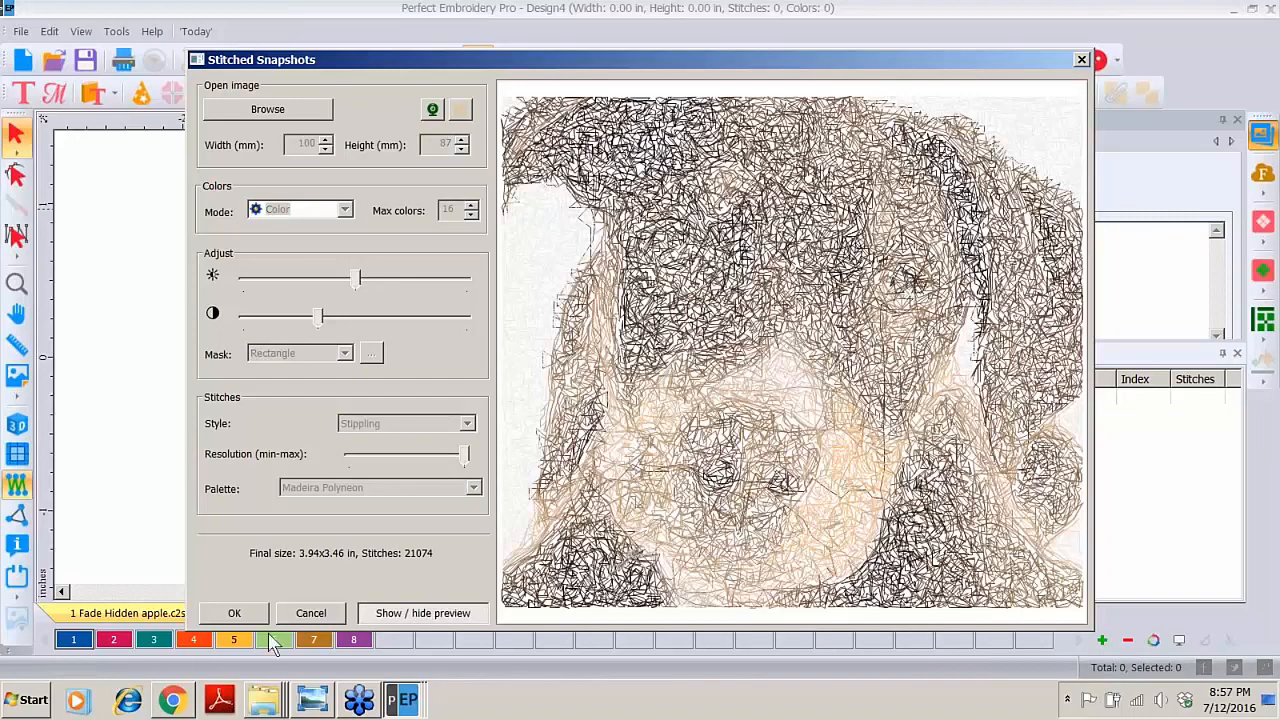
# Step: Raise the snapshot's brightness to the maximum, preview the stitches again, and generate the dog embroidery in the new design
pyautogui.click(385, 613)
pyautogui.click(357, 277)
pyautogui.moveTo(357, 277); pyautogui.dragTo(468, 277)
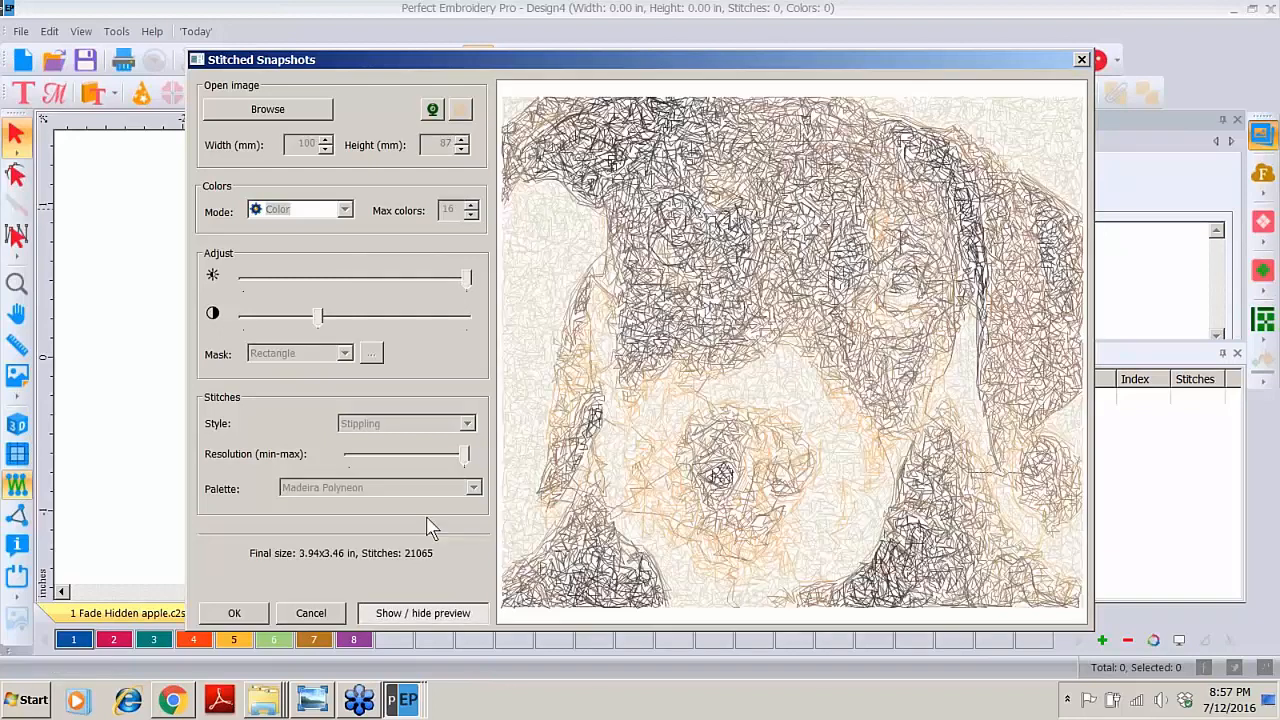
pyautogui.click(224, 616)
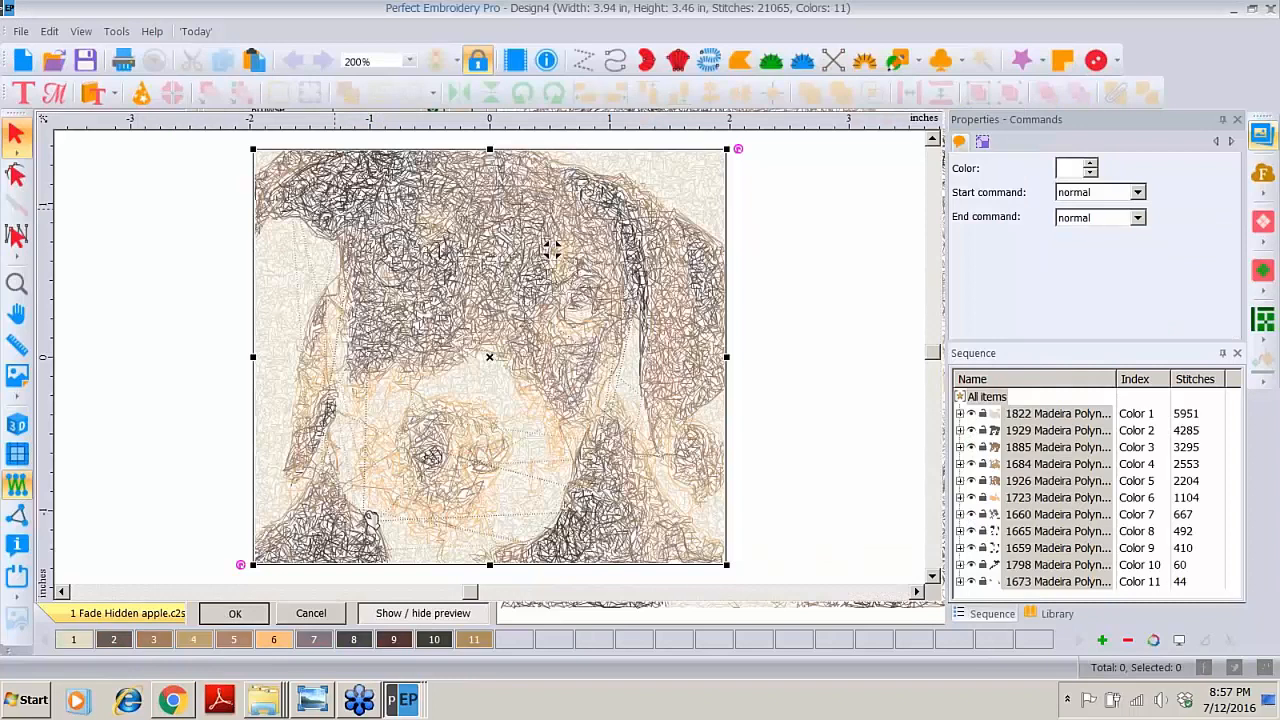
pyautogui.click(409, 61)
pyautogui.click(370, 165)
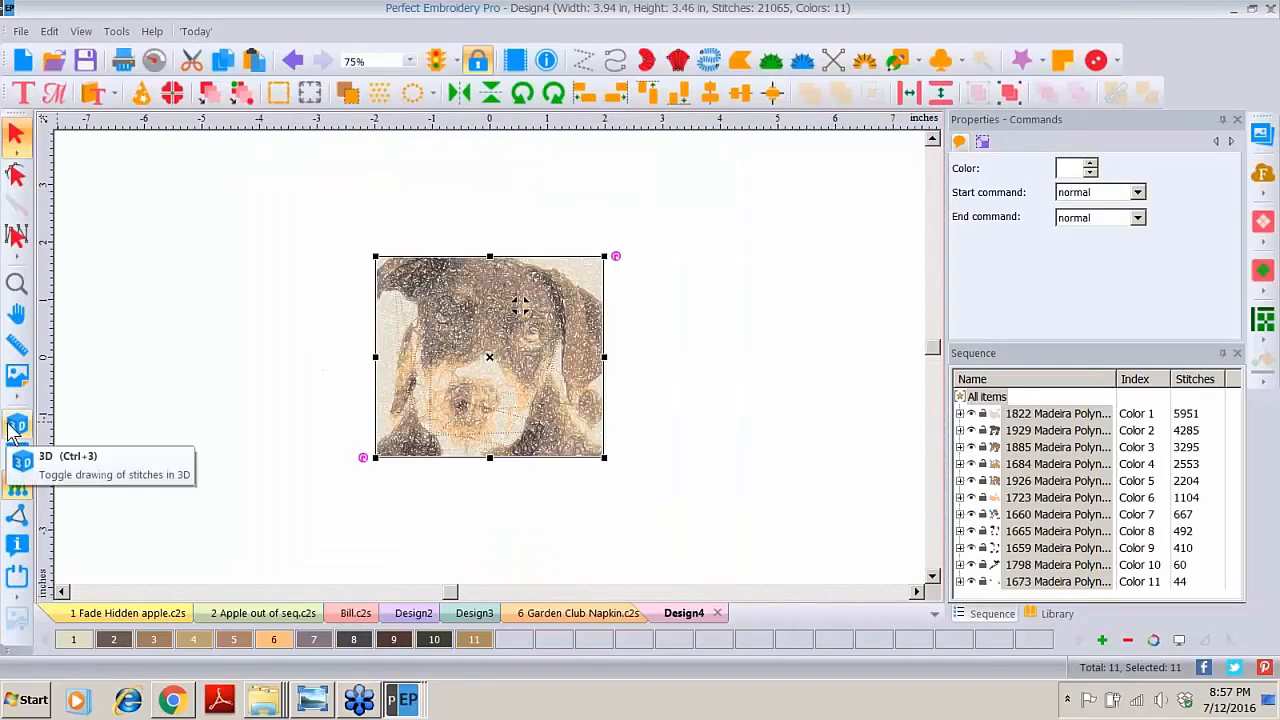
# Step: Turn on the 3D stitch display and start a Bubble Text design using the Objects/Frames/Scallop 2 shape
pyautogui.click(16, 425)
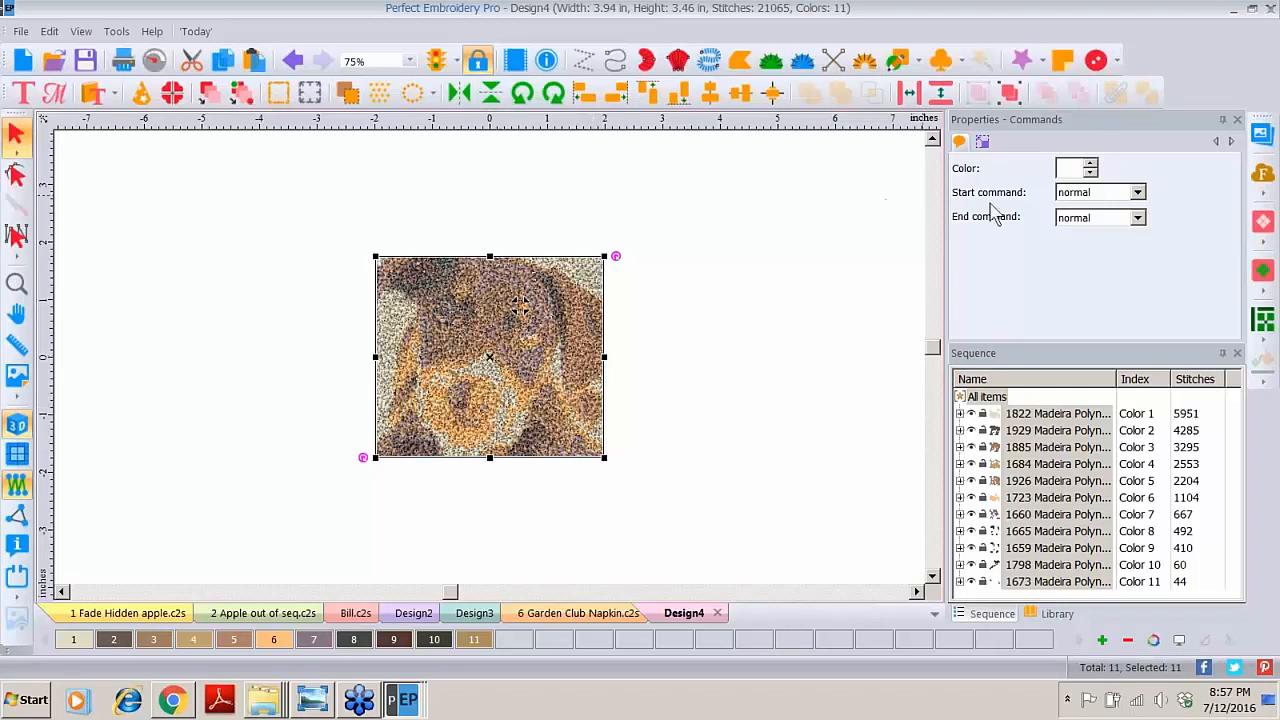
pyautogui.click(1263, 175)
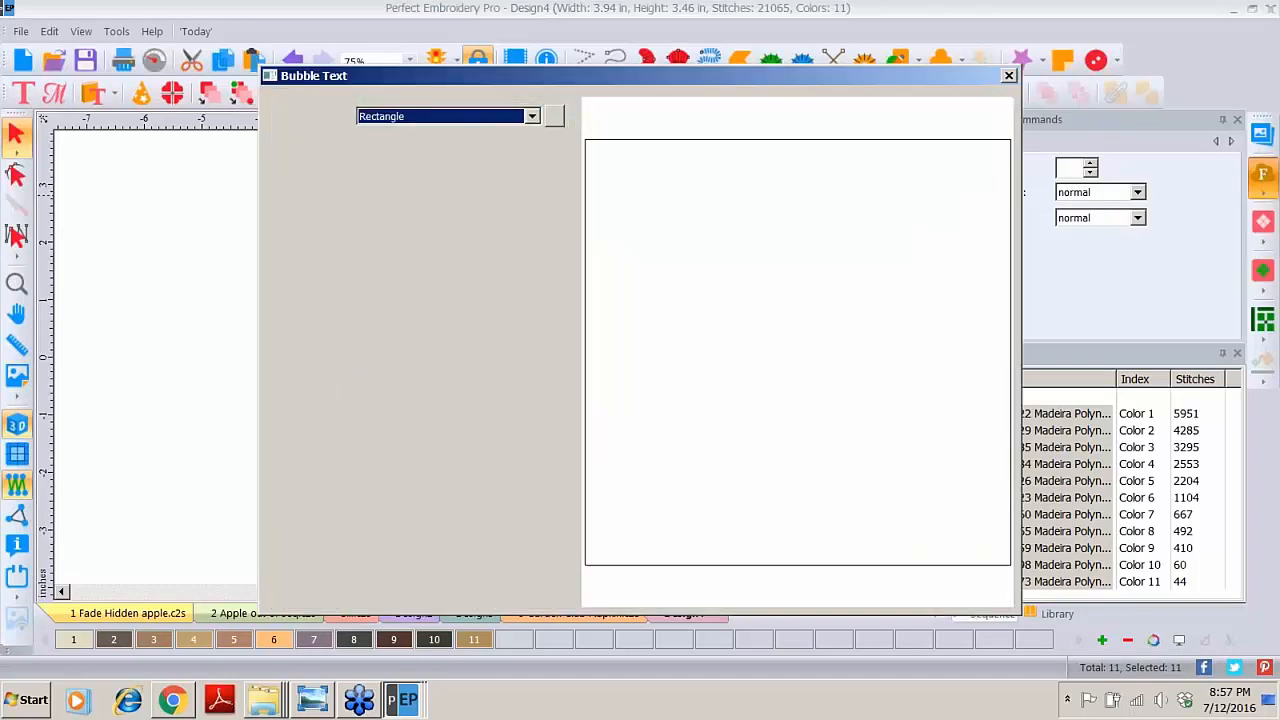
pyautogui.click(555, 117)
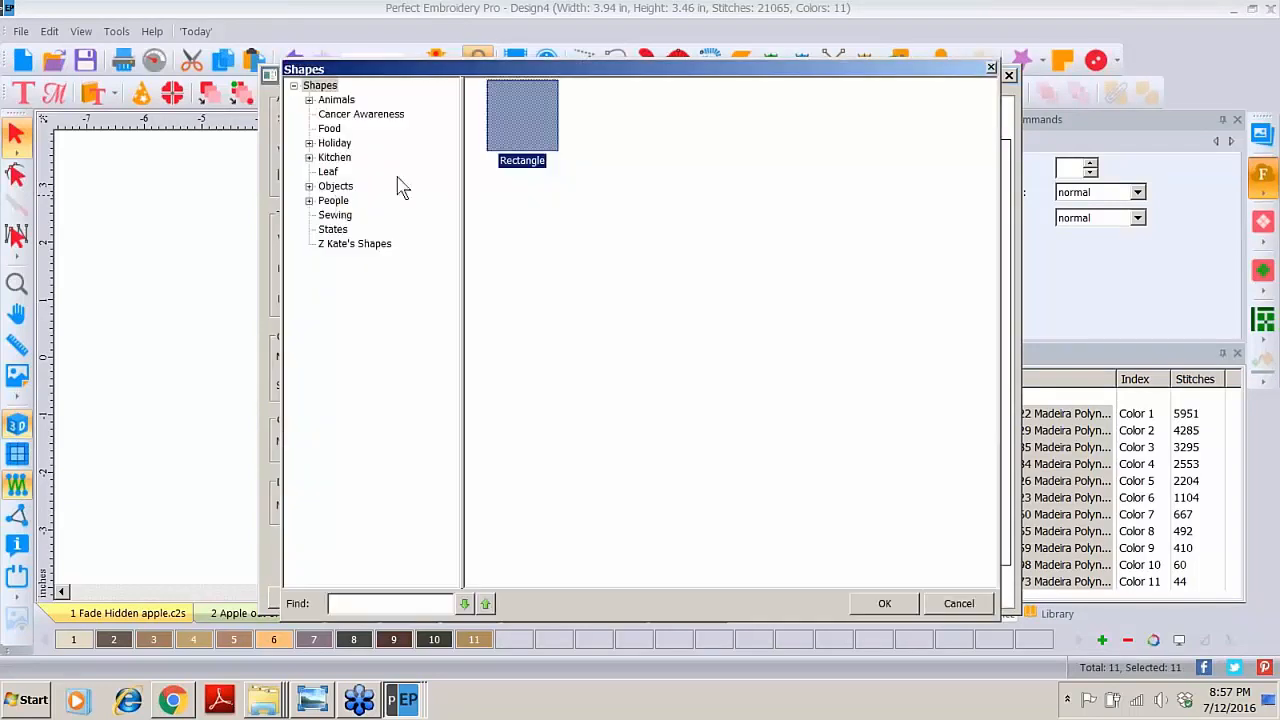
pyautogui.click(310, 187)
pyautogui.click(342, 246)
pyautogui.doubleClick(645, 350)
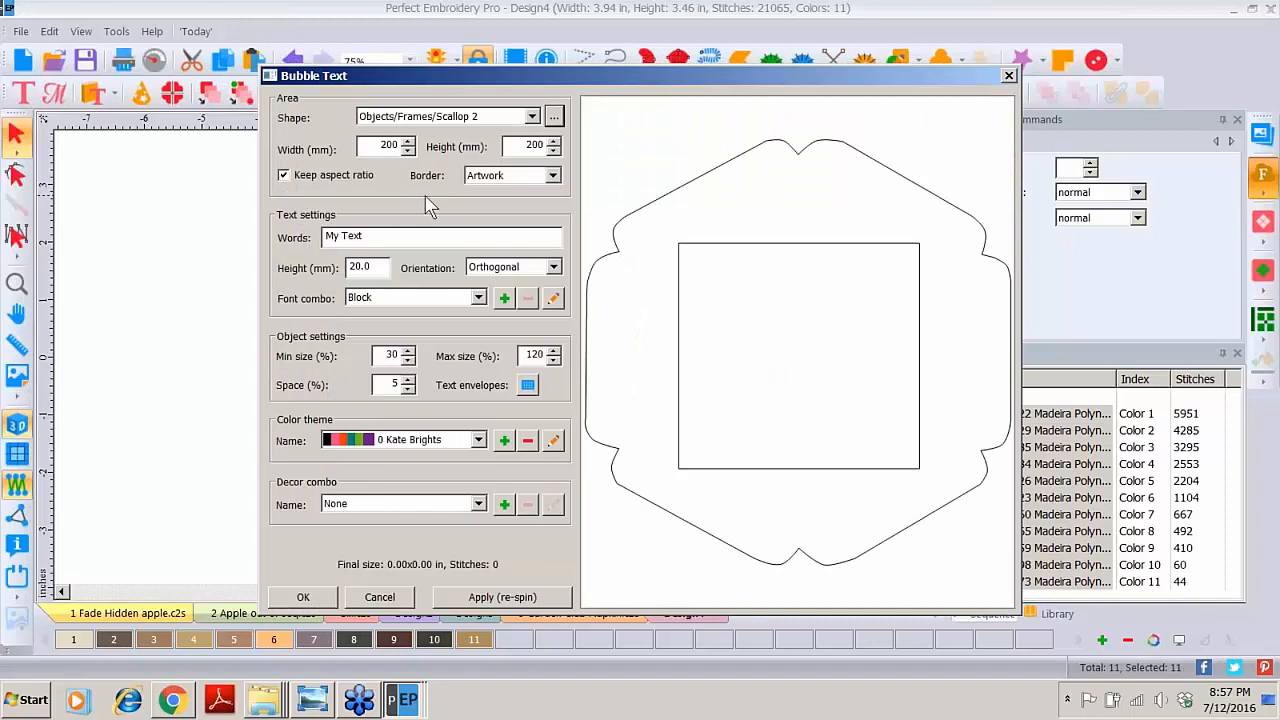
# Step: Set the bubble text border to Steil and its words to "Sammy Sit Good~Boy"
pyautogui.click(552, 176)
pyautogui.click(480, 192)
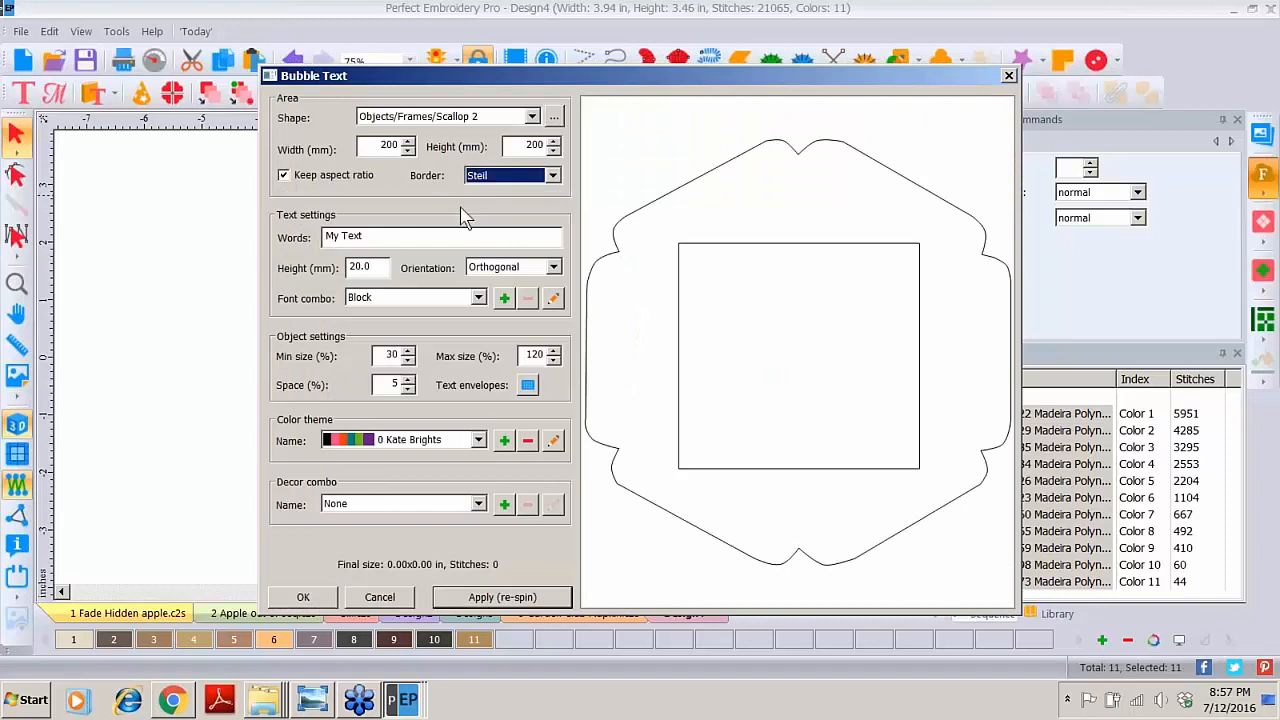
pyautogui.press('Tab')
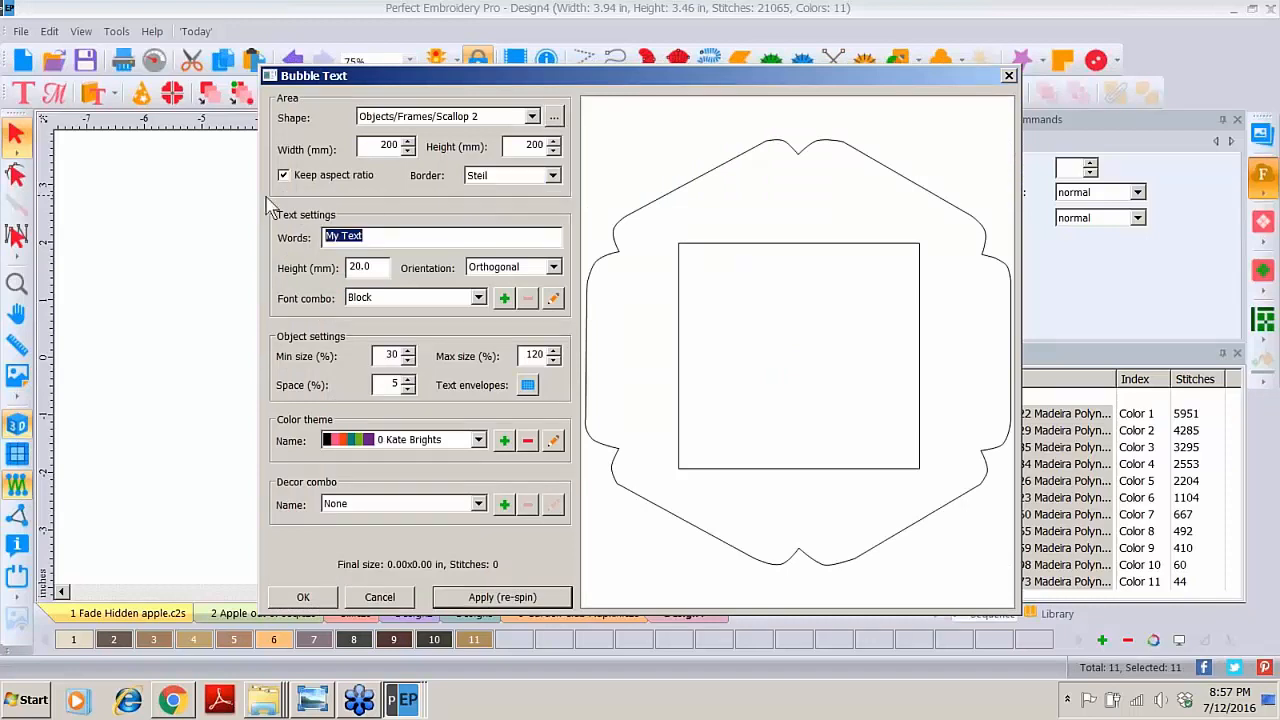
pyautogui.write('Sammy Sit')
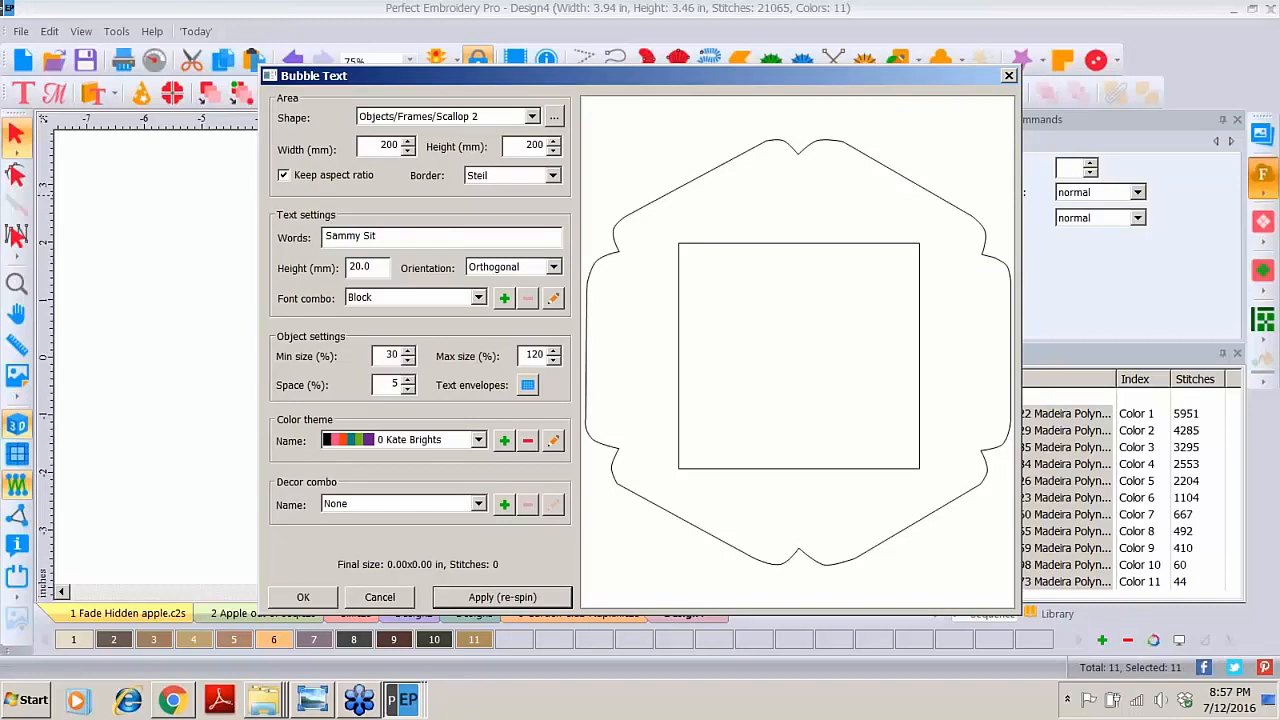
pyautogui.write('d~Boy')
# Step: Apply the Retro color theme to the bubble text, generate the word frame, and add it around the dog embroidery
pyautogui.click(479, 442)
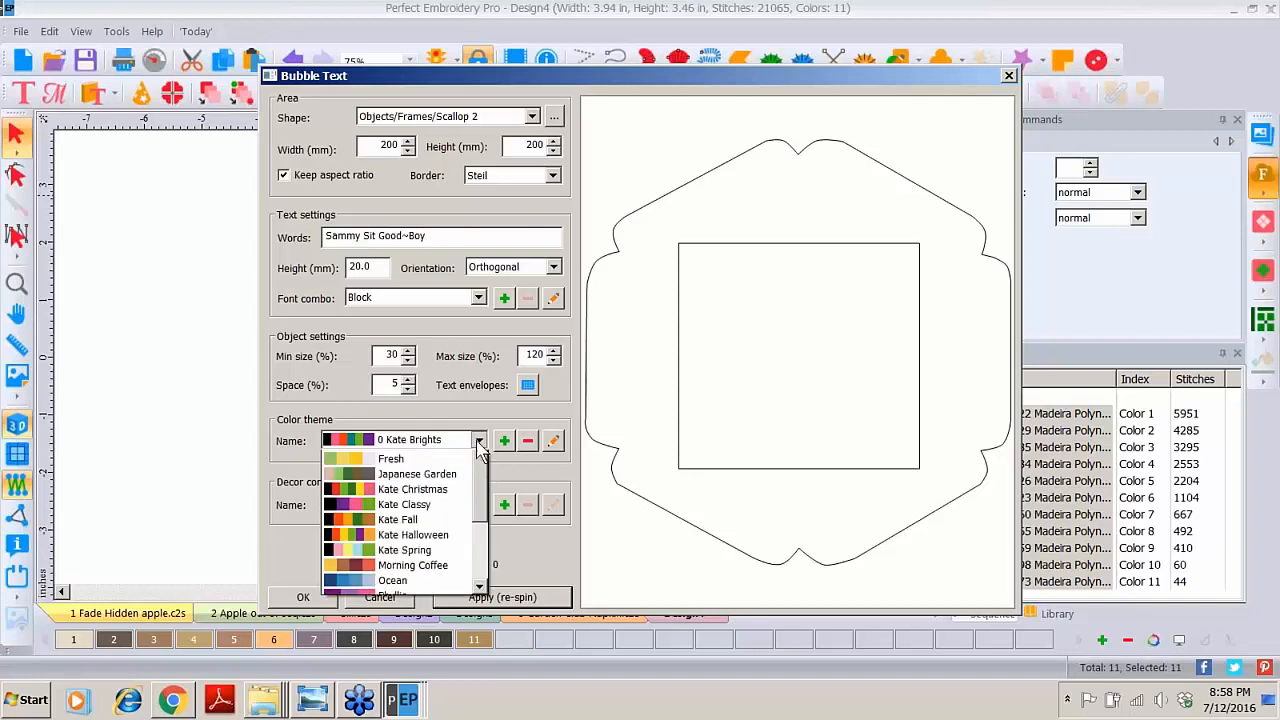
pyautogui.scroll(-5, 485, 570)
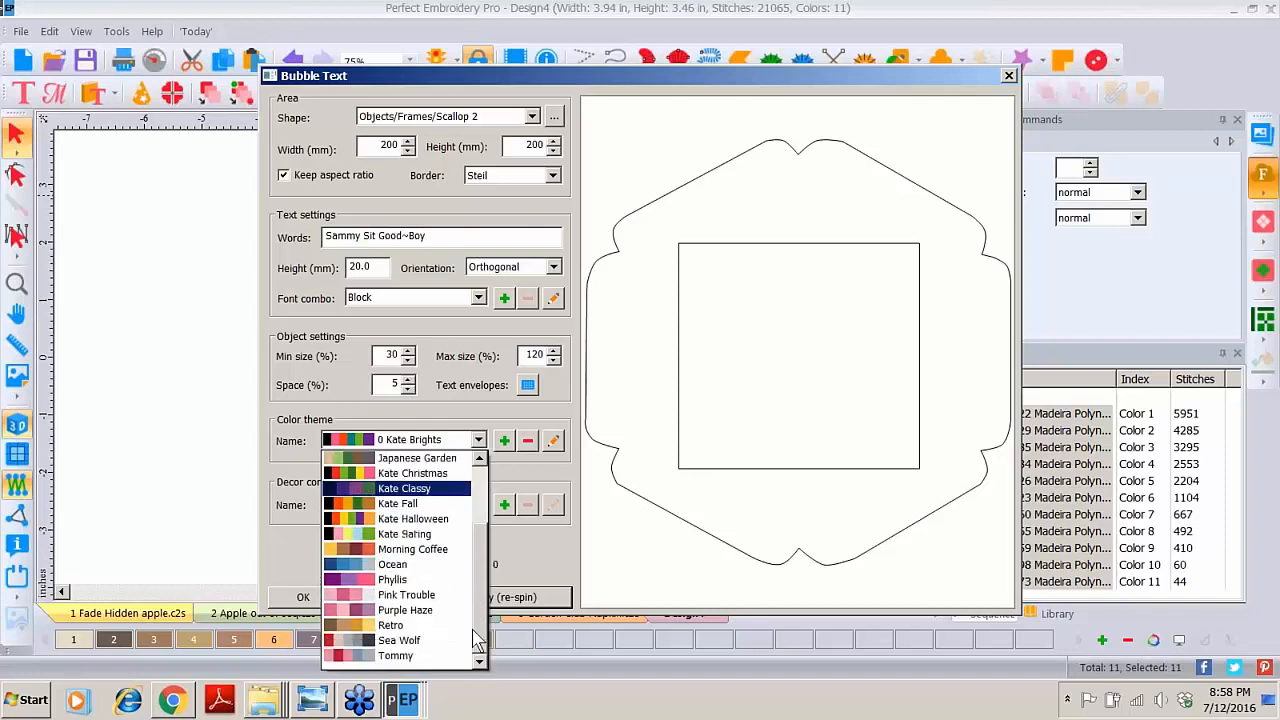
pyautogui.click(408, 620)
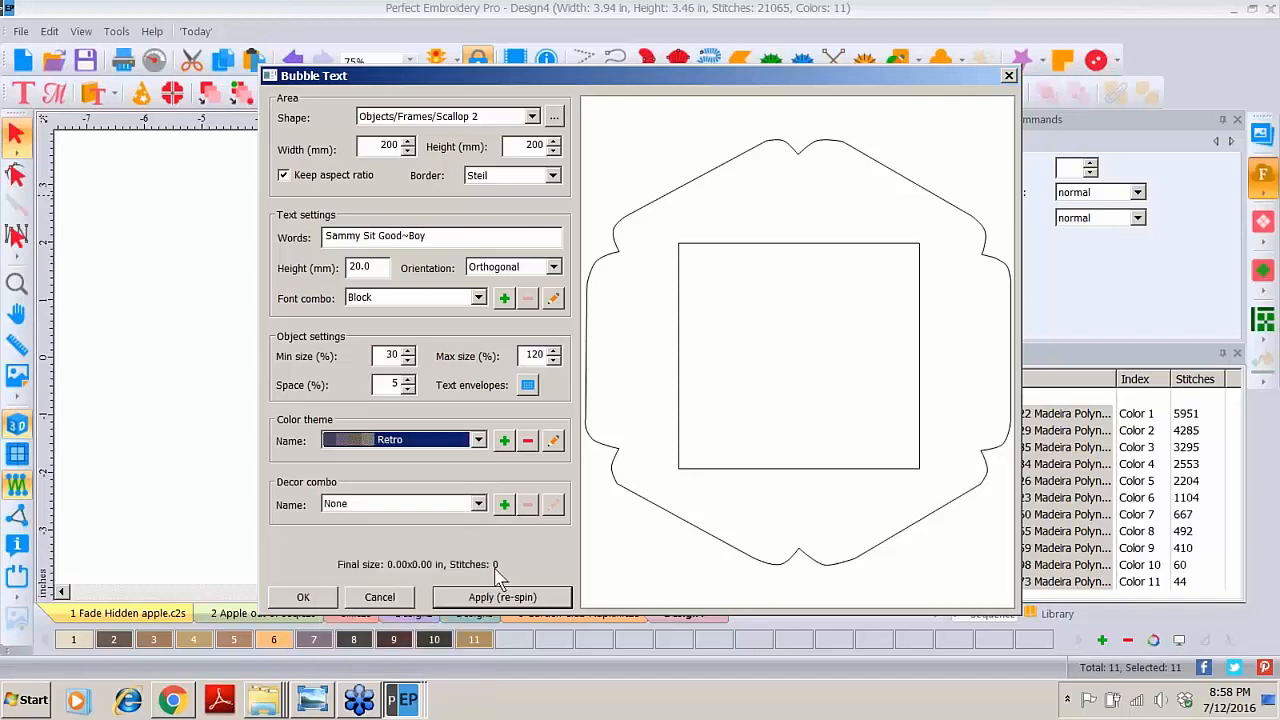
pyautogui.click(505, 597)
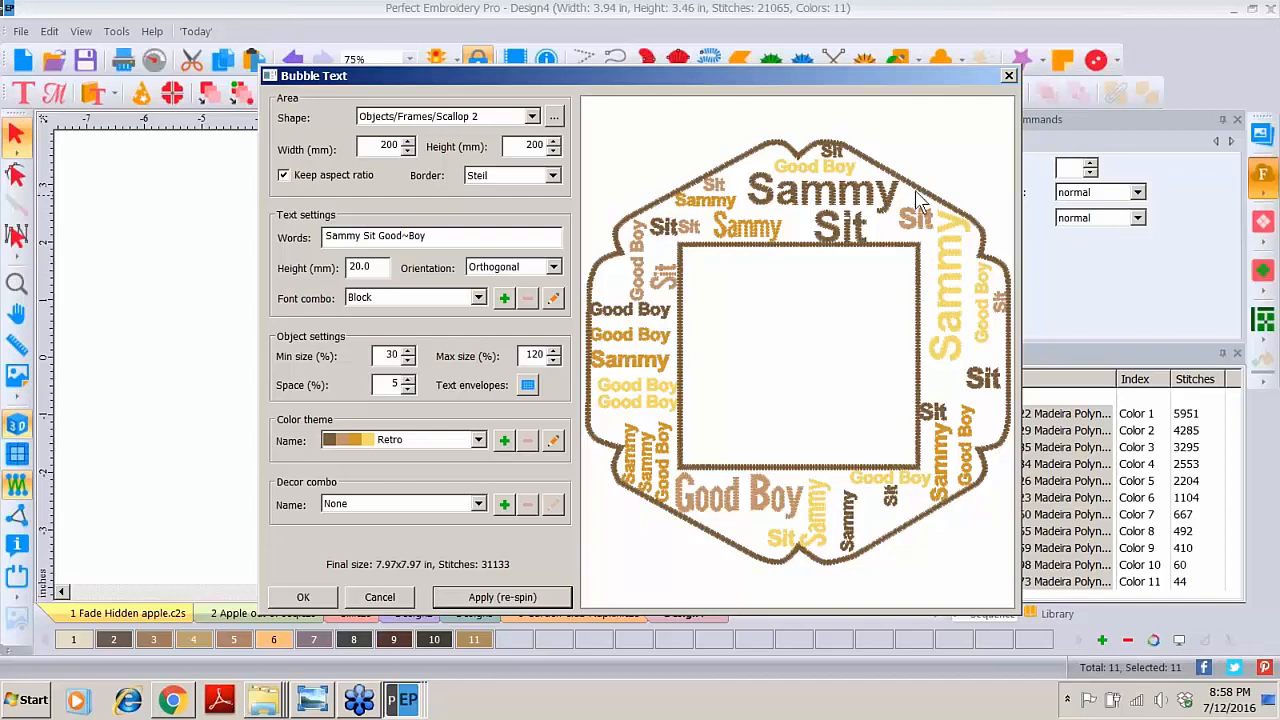
pyautogui.click(286, 597)
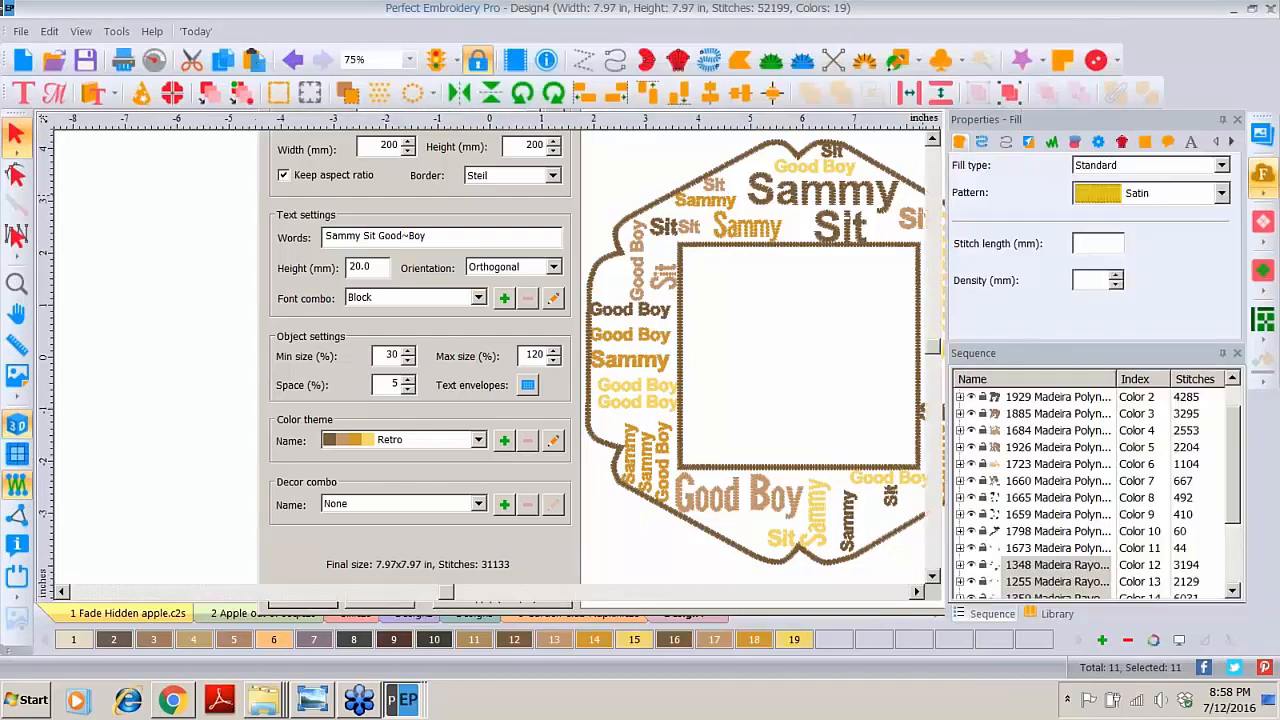
pyautogui.click(766, 246)
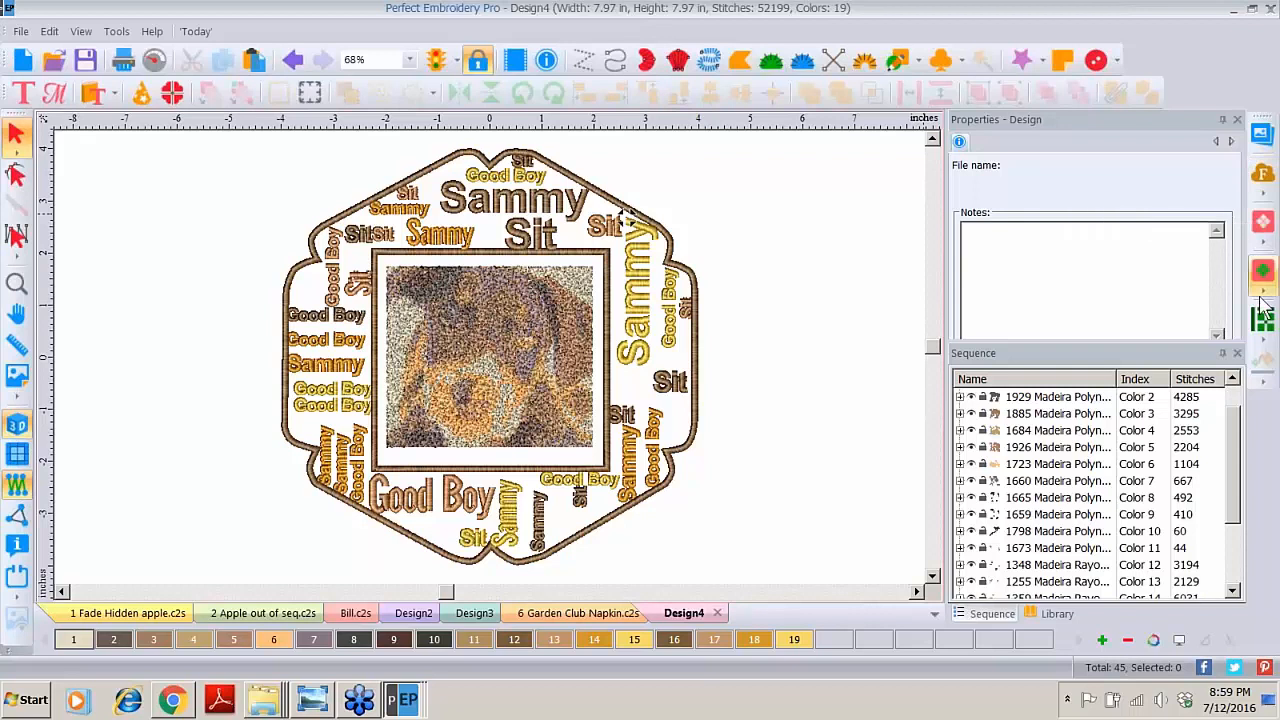
# Step: Insert the Extenderstraight3 ink spot and place it diagonally outside the word frame's upper-right edge
pyautogui.click(1261, 194)
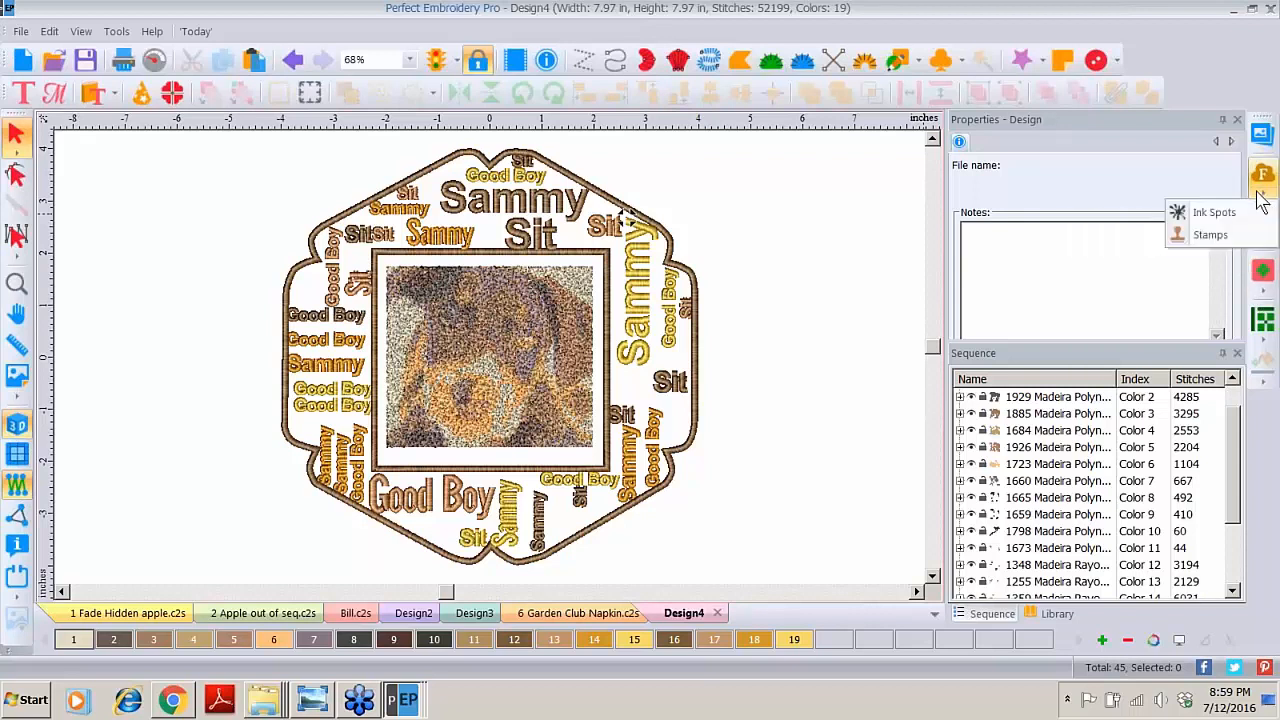
pyautogui.click(1207, 213)
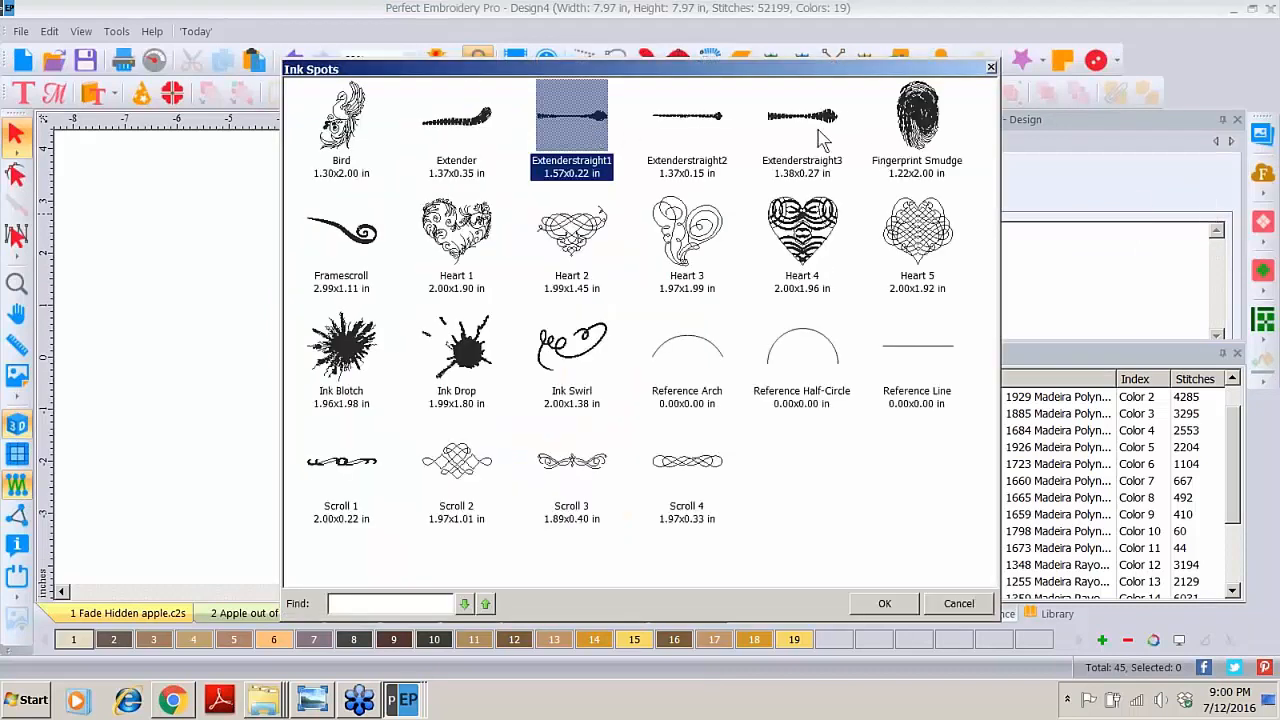
pyautogui.doubleClick(820, 137)
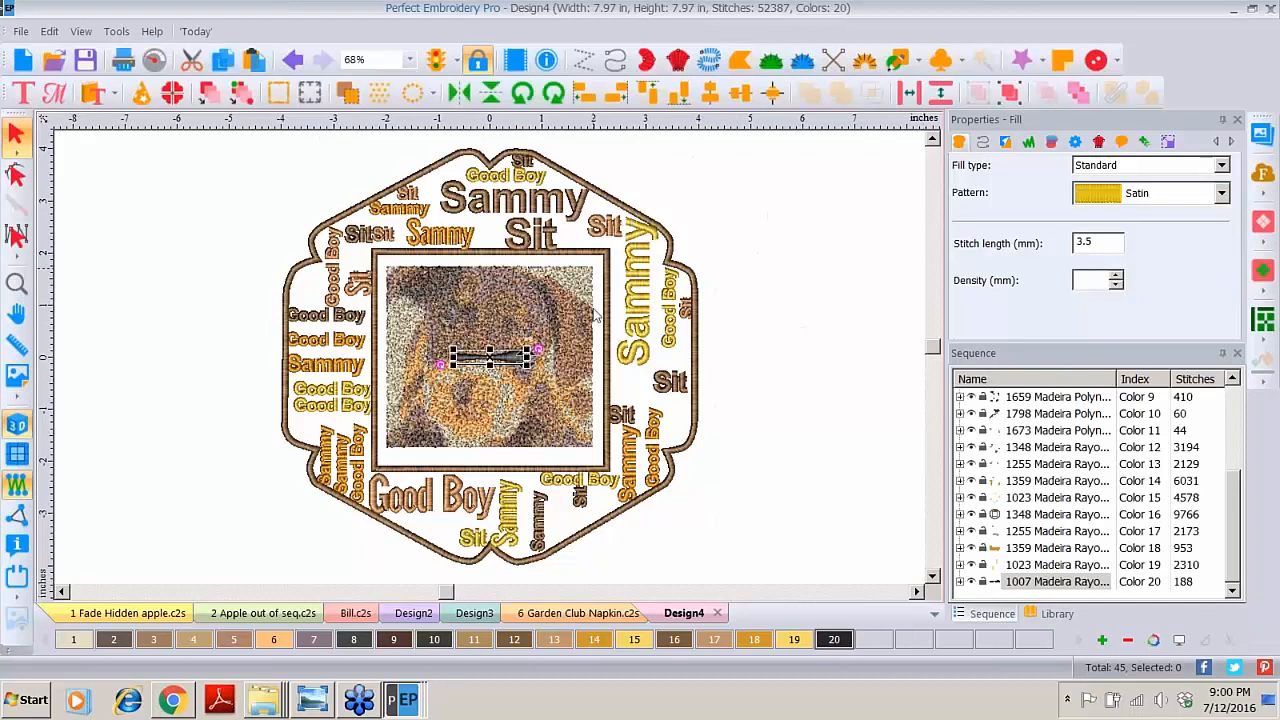
pyautogui.moveTo(497, 362); pyautogui.dragTo(679, 213)
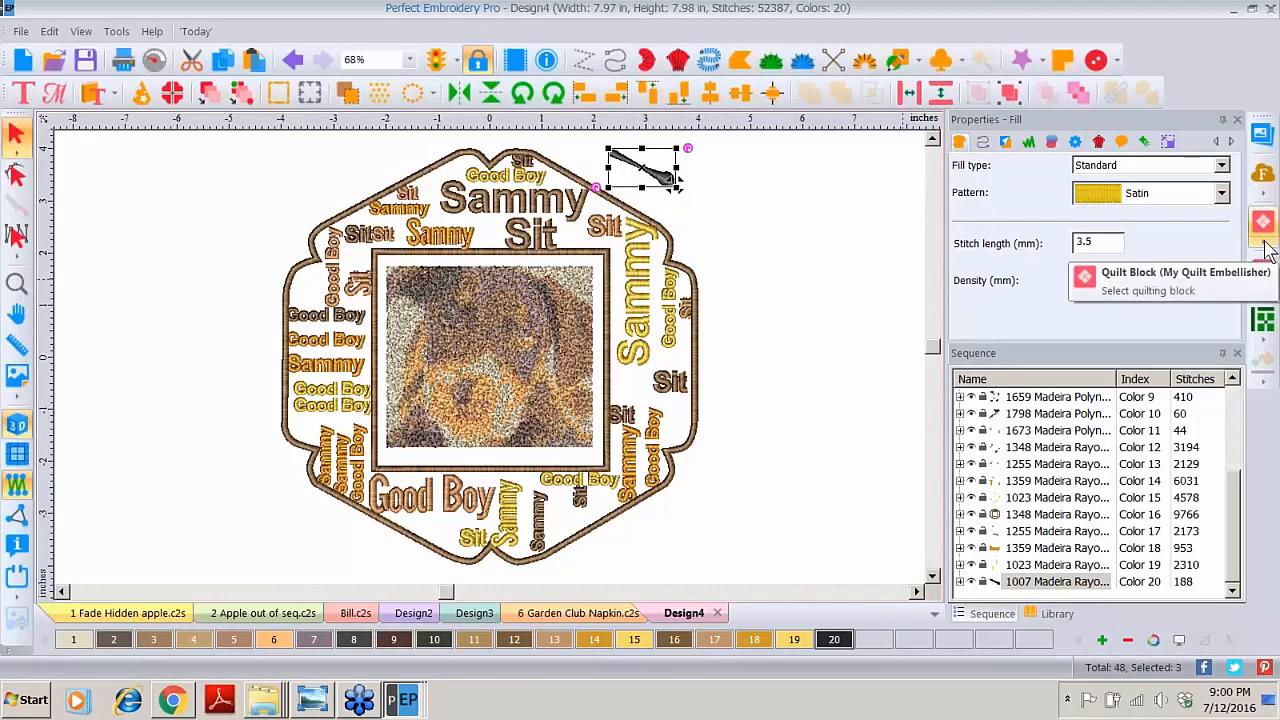
pyautogui.click(1265, 248)
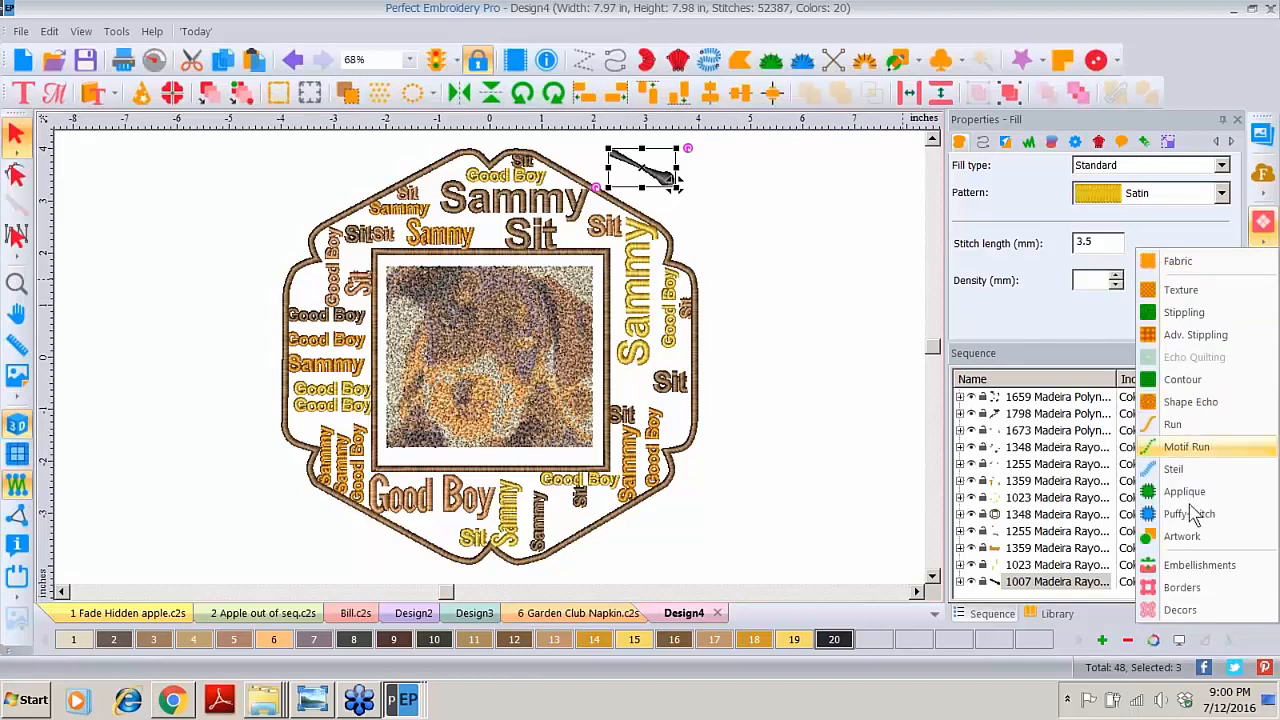
pyautogui.click(828, 250)
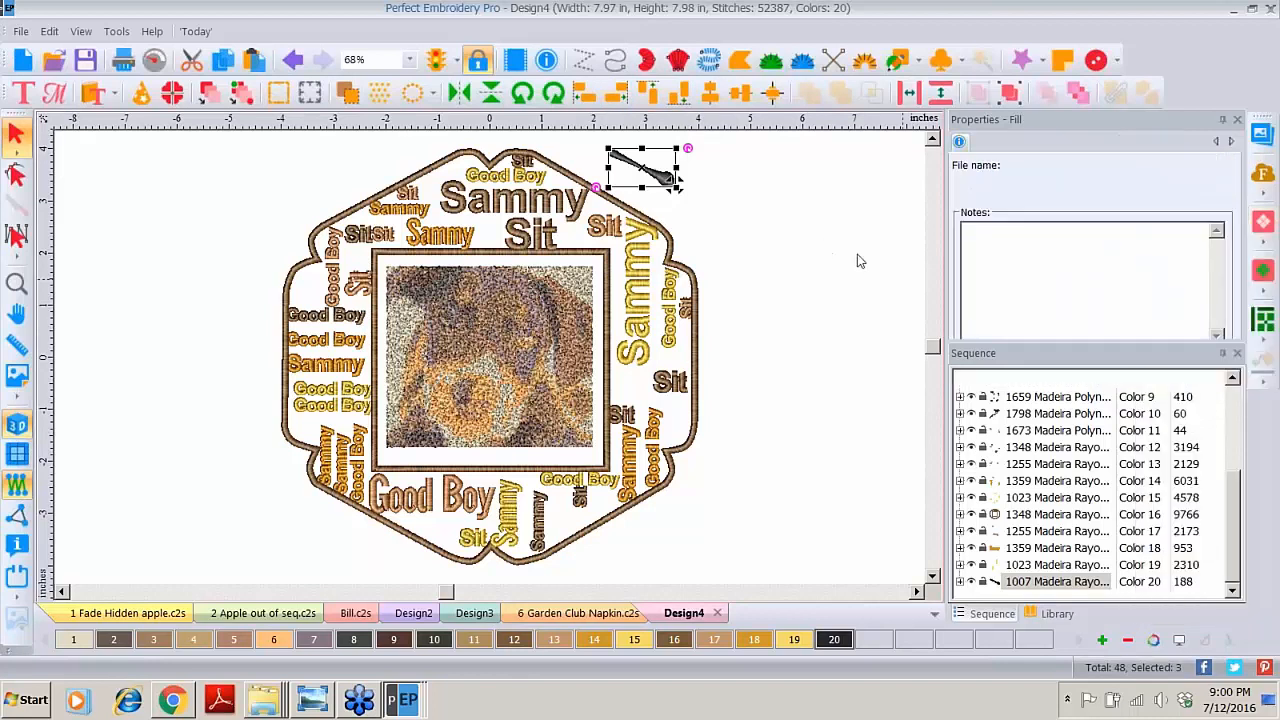
pyautogui.click(1265, 300)
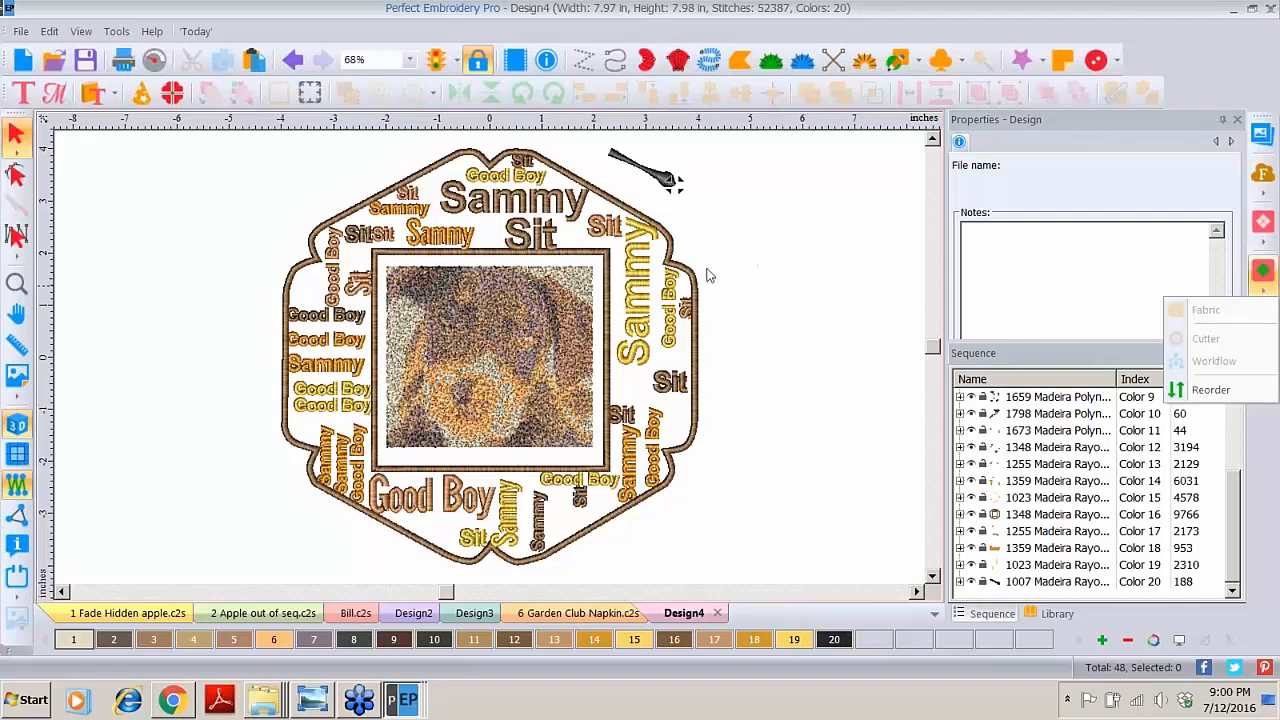
pyautogui.click(1267, 294)
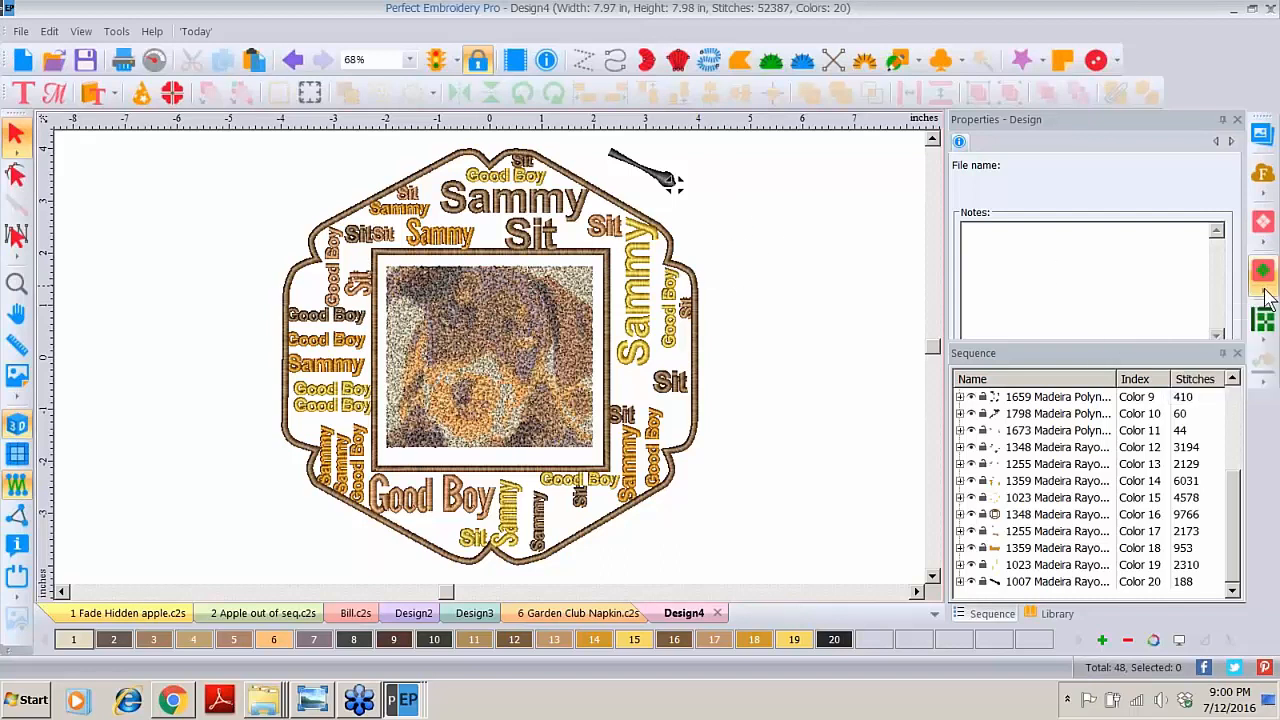
pyautogui.click(1266, 341)
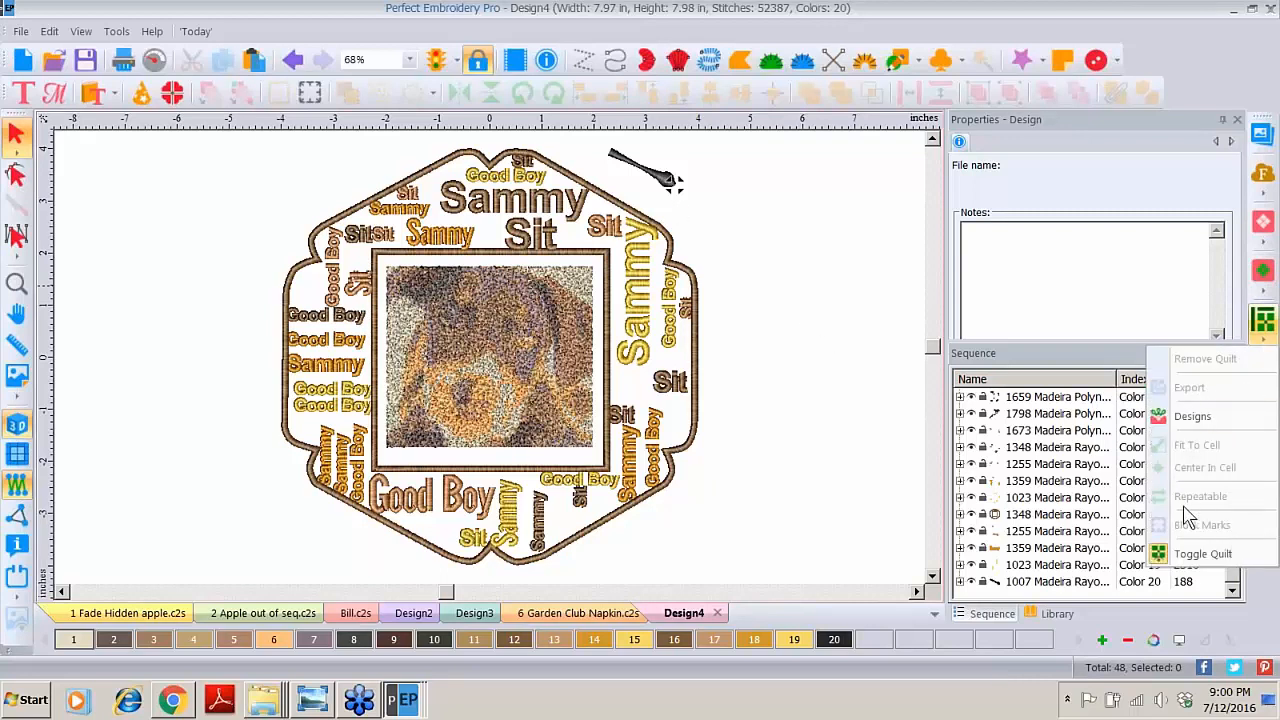
pyautogui.click(785, 345)
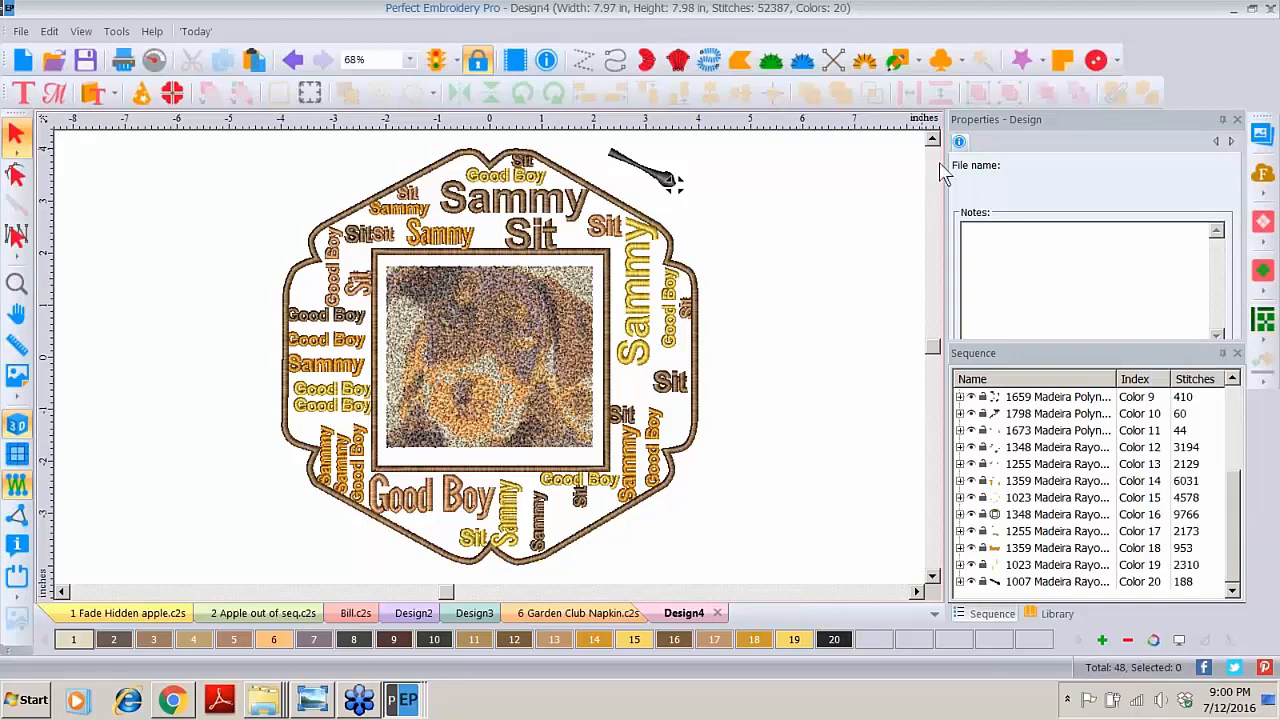